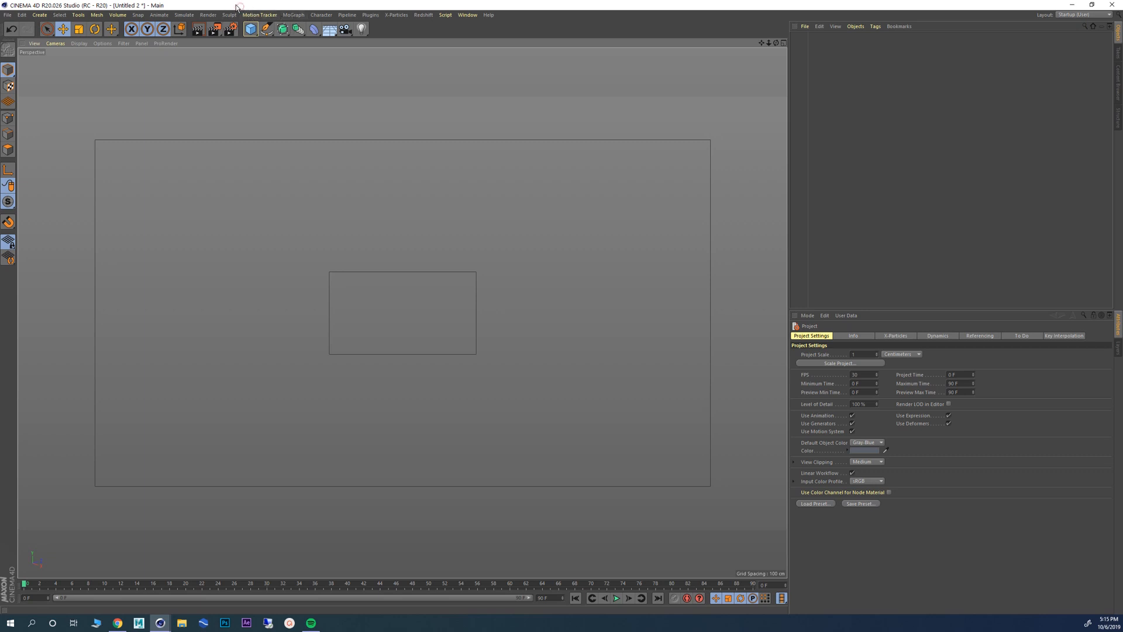
Step: Add a MoGraph Cloner object to the empty scene and look over its available clone modes
left_click(292, 16)
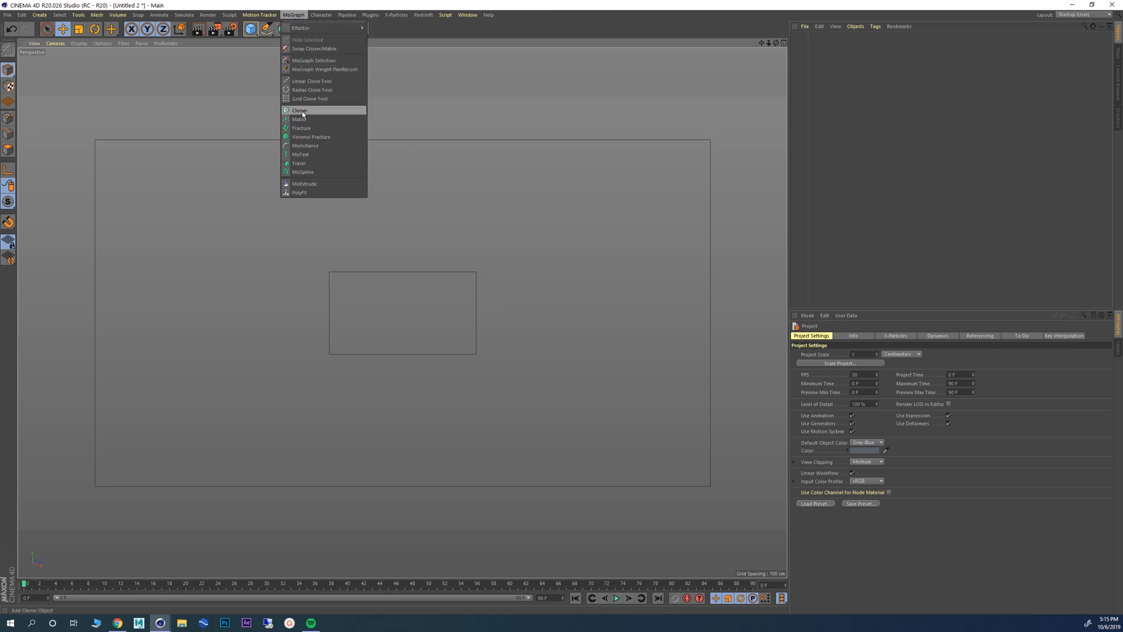
left_click(283, 5)
left_click(290, 16)
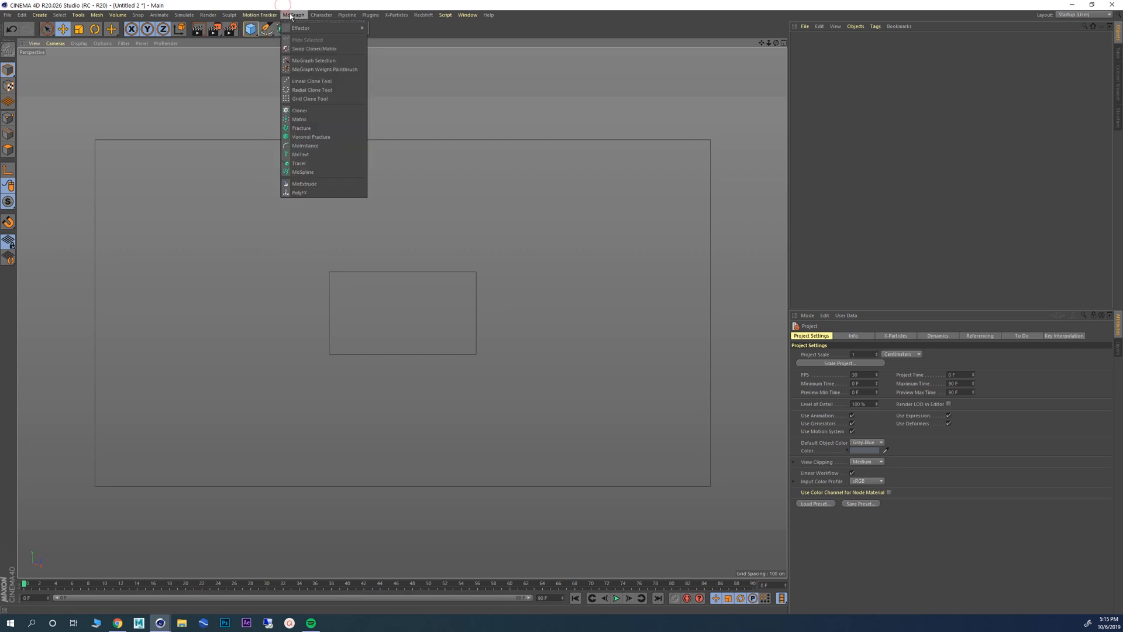
left_click(296, 110)
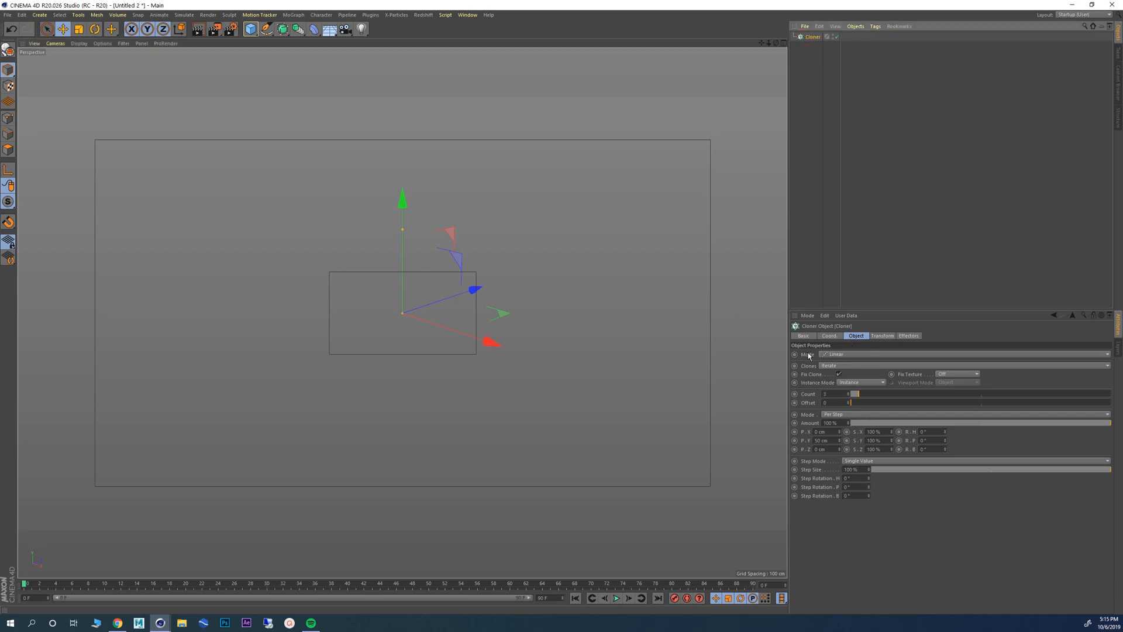
left_click(841, 355)
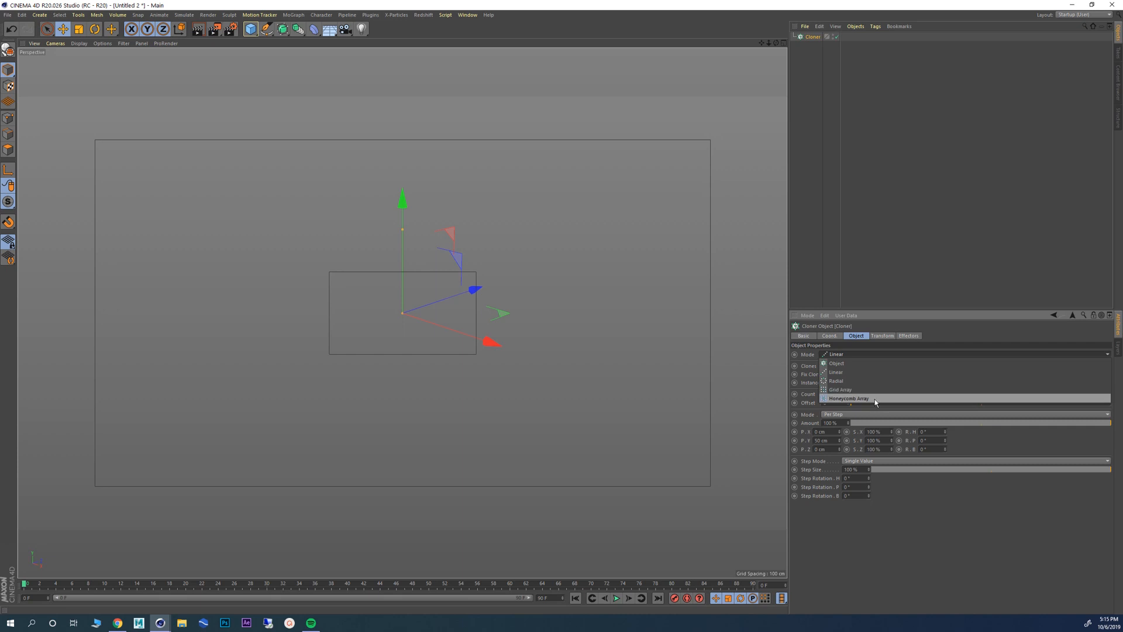
left_click(846, 355)
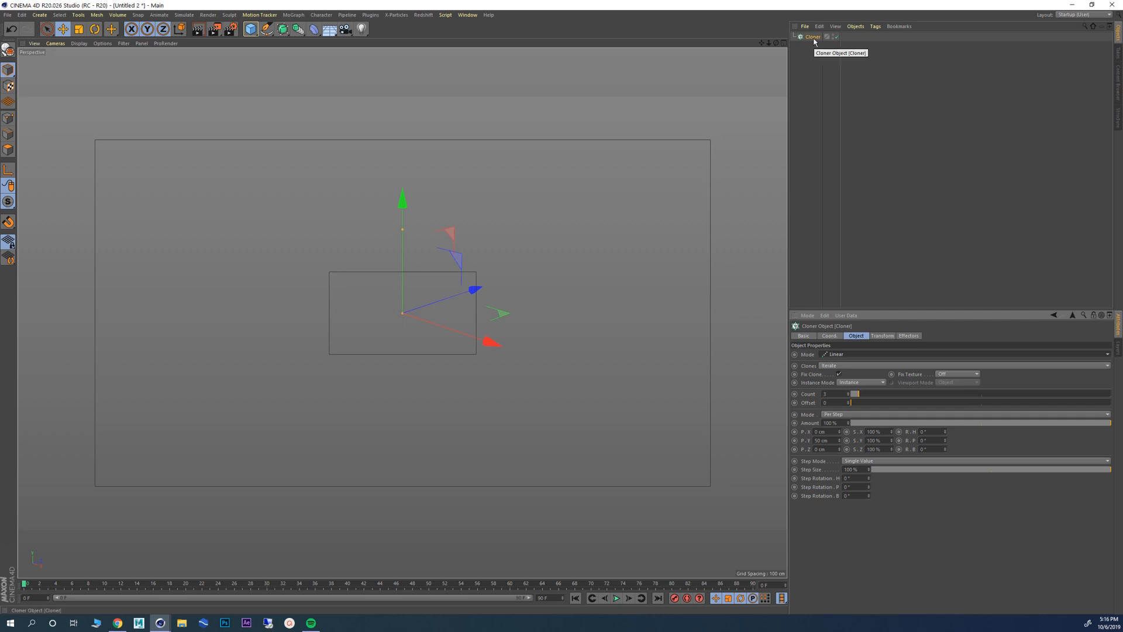
Step: Create a cube, nest it under the Cloner, and select the Cloner
left_click(250, 29)
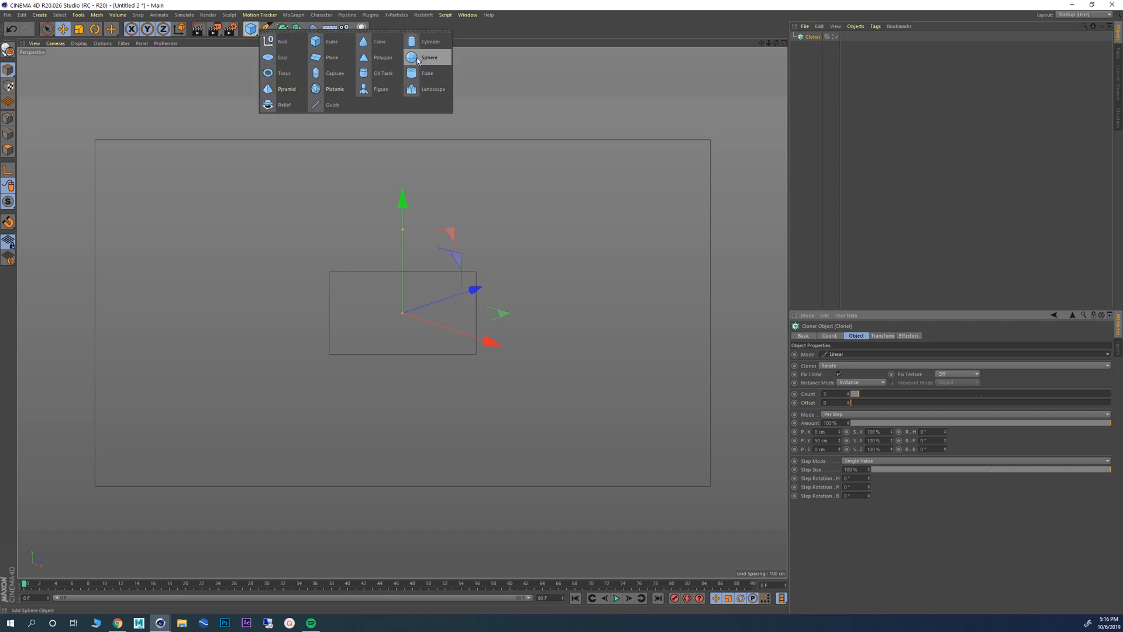
left_click(327, 42)
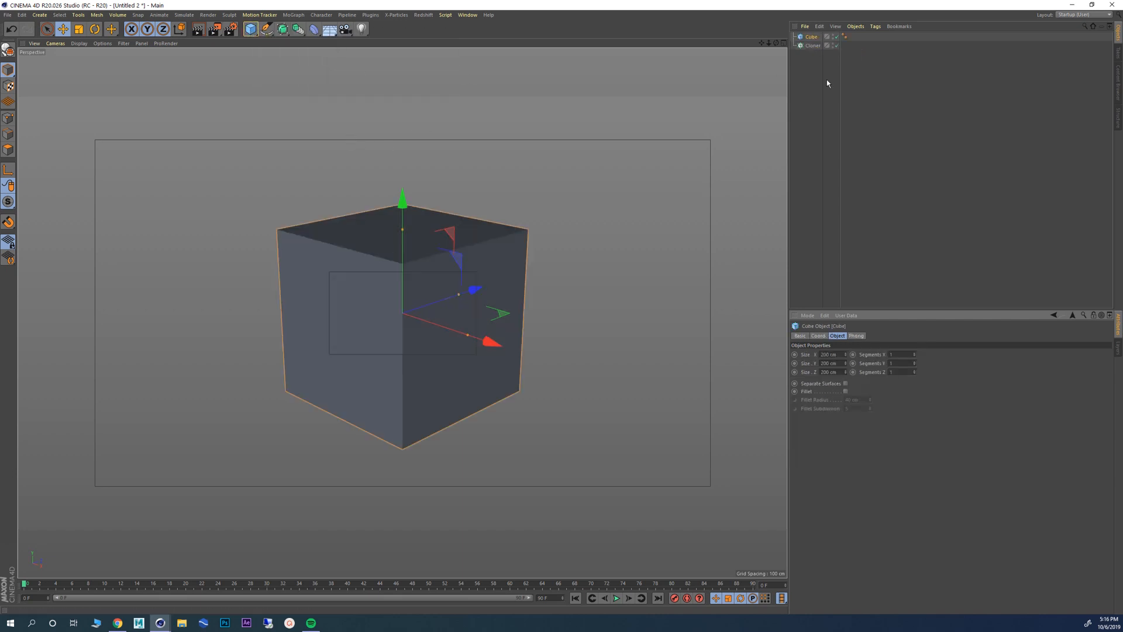
left_click(809, 39)
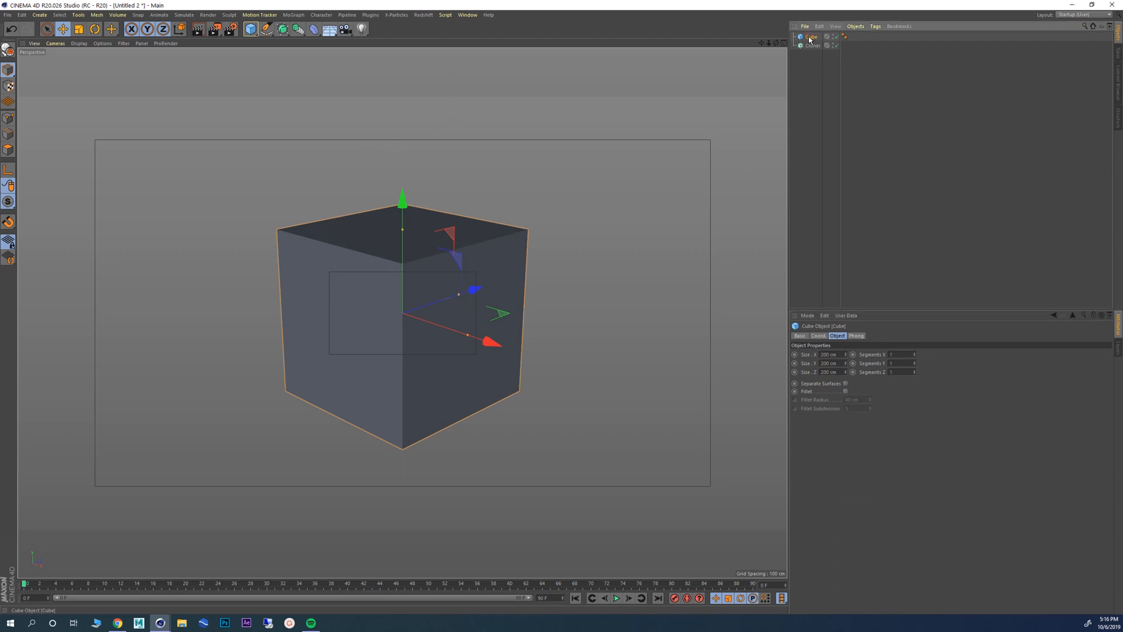
left_click_drag(809, 39, 818, 50)
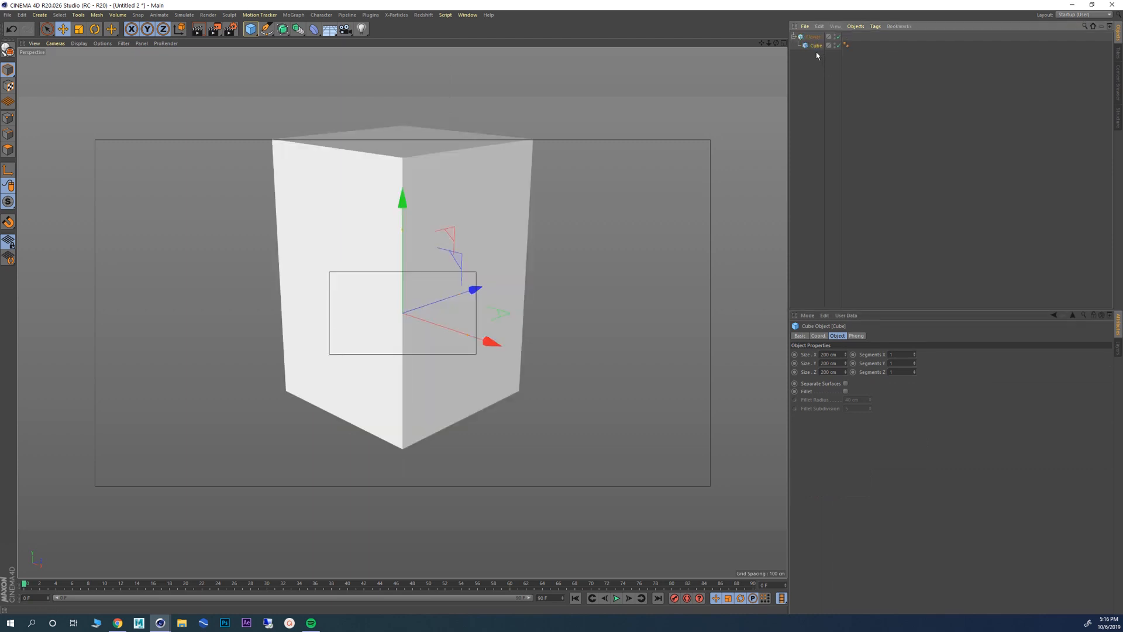
left_click(812, 36)
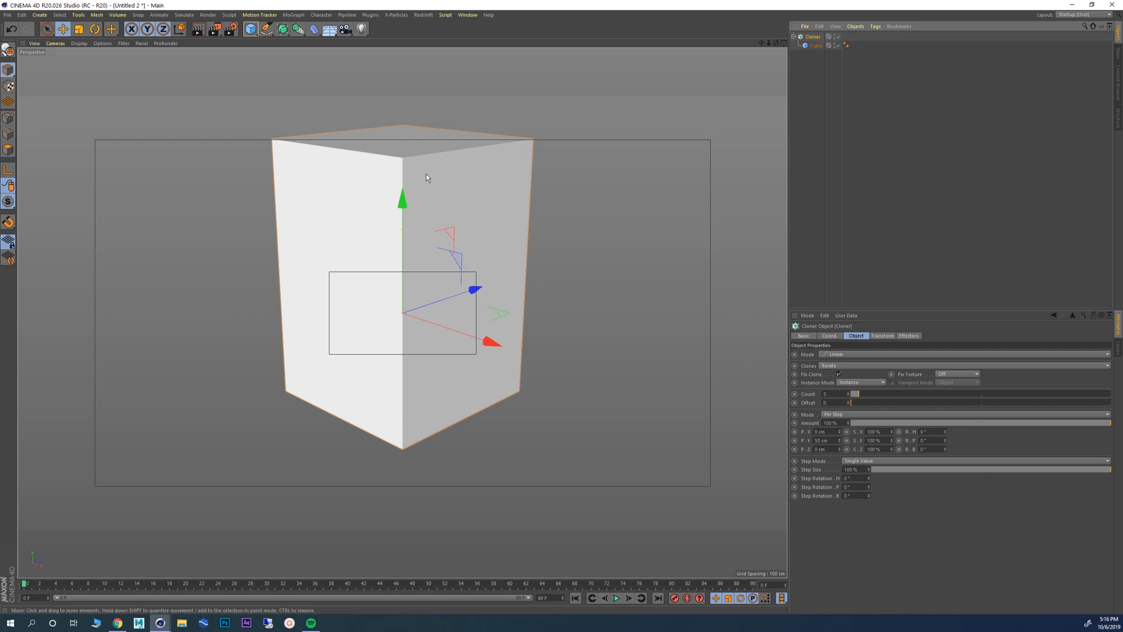
Step: Raise the Cloner's per-step Y position to about 231 cm to stack the cubes vertically with gaps
scroll(385, 229, "down", 7)
mouse_move(370, 237)
left_mouse_down("alt")
mouse_move(407, 240)
mouse_move(371, 241)
mouse_move(304, 291)
mouse_move(297, 240)
mouse_move(285, 283)
mouse_move(314, 274)
left_mouse_up("alt")
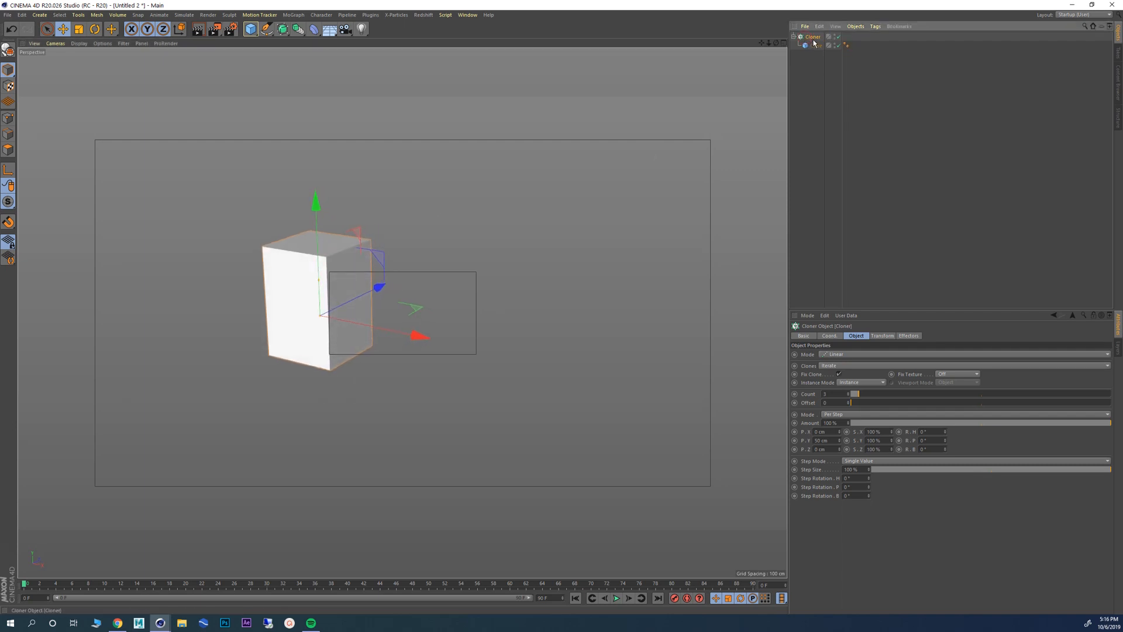
left_click_drag(328, 285, 322, 293, "alt")
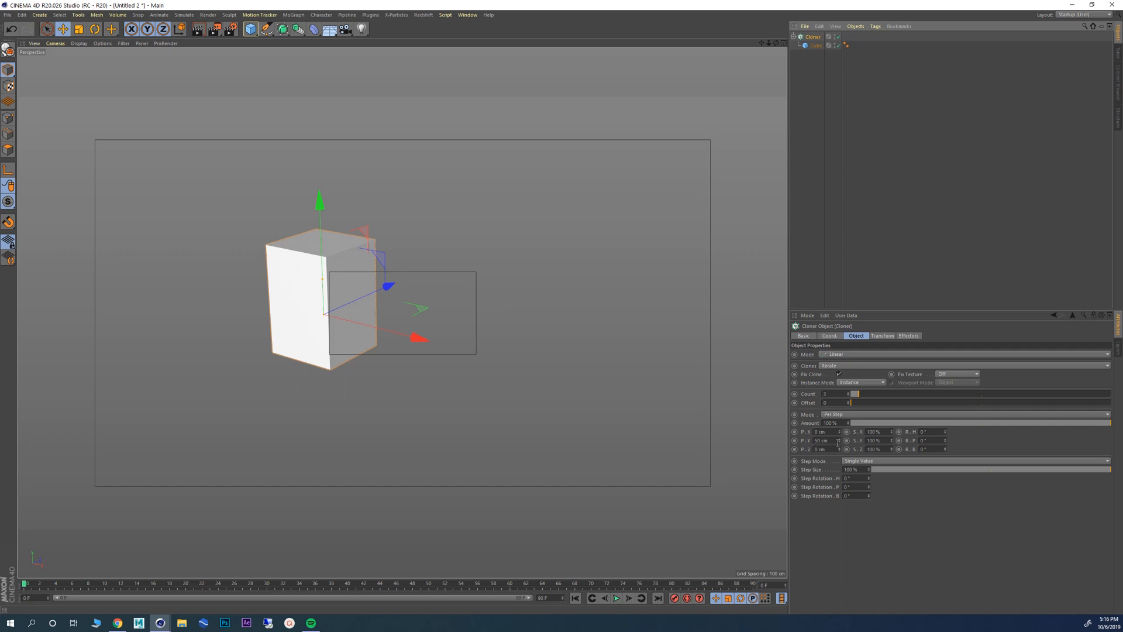
left_click_drag(838, 442, 849, 435)
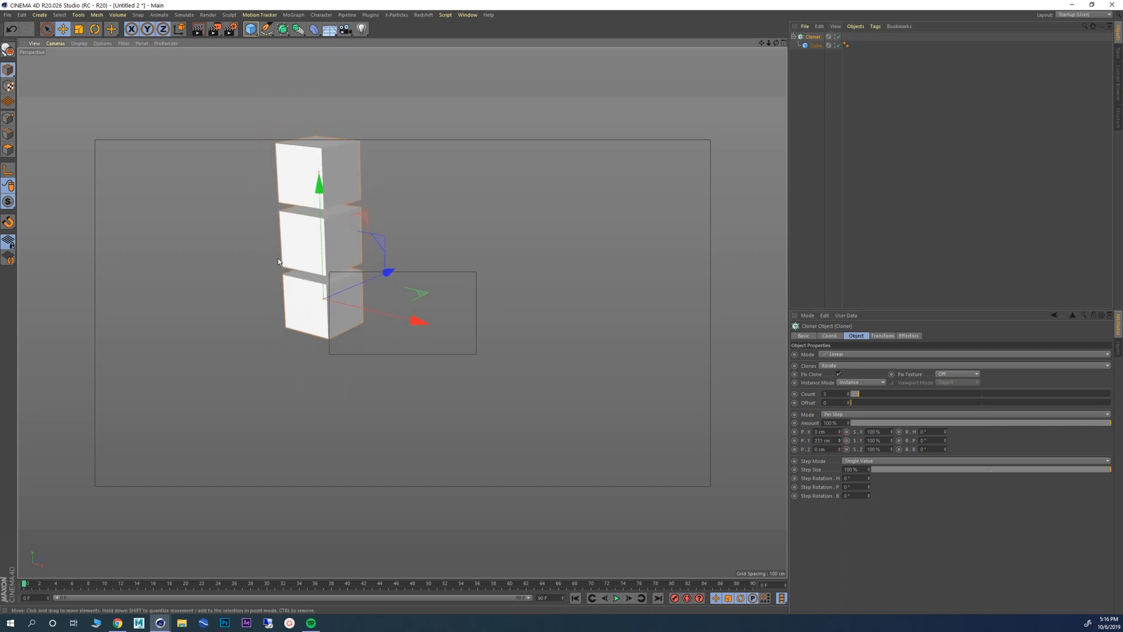
middle_click_drag(281, 264, 279, 353, "alt")
left_click_drag(279, 353, 307, 358, "alt")
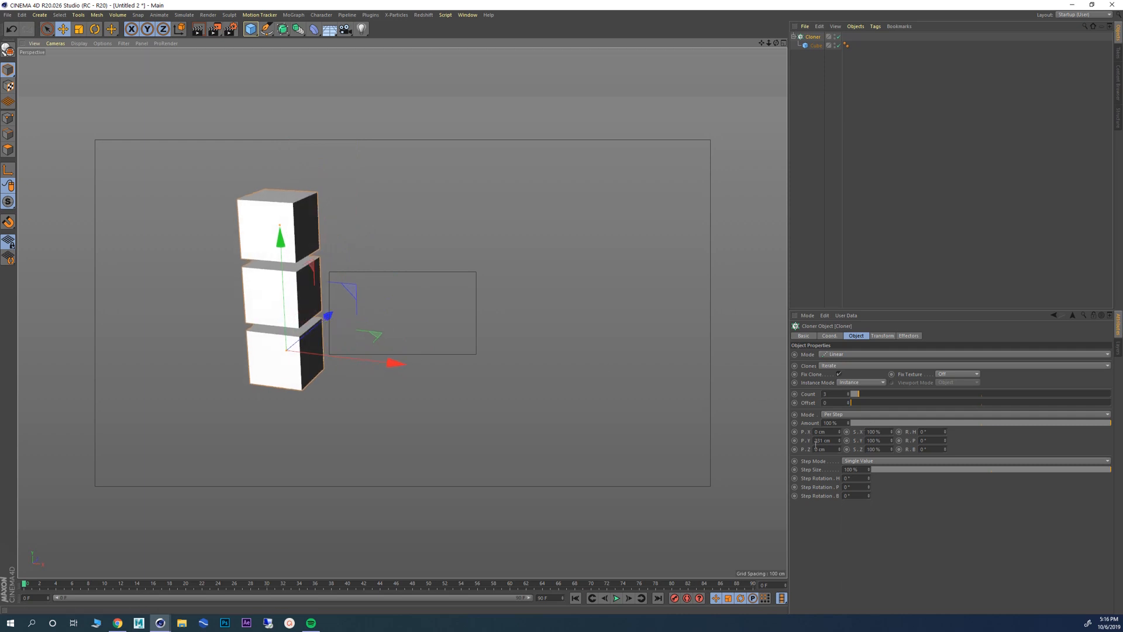
Step: Set the Cloner's per-step position to 0 cm in Y and 300 cm in X
left_click(834, 442)
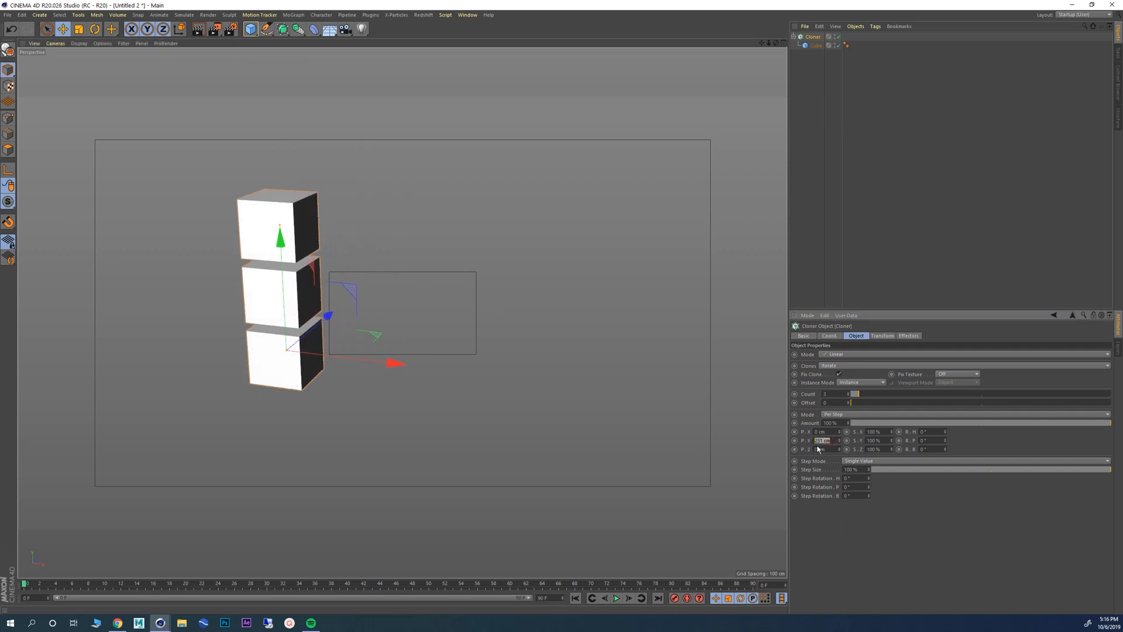
type("0")
key("Return")
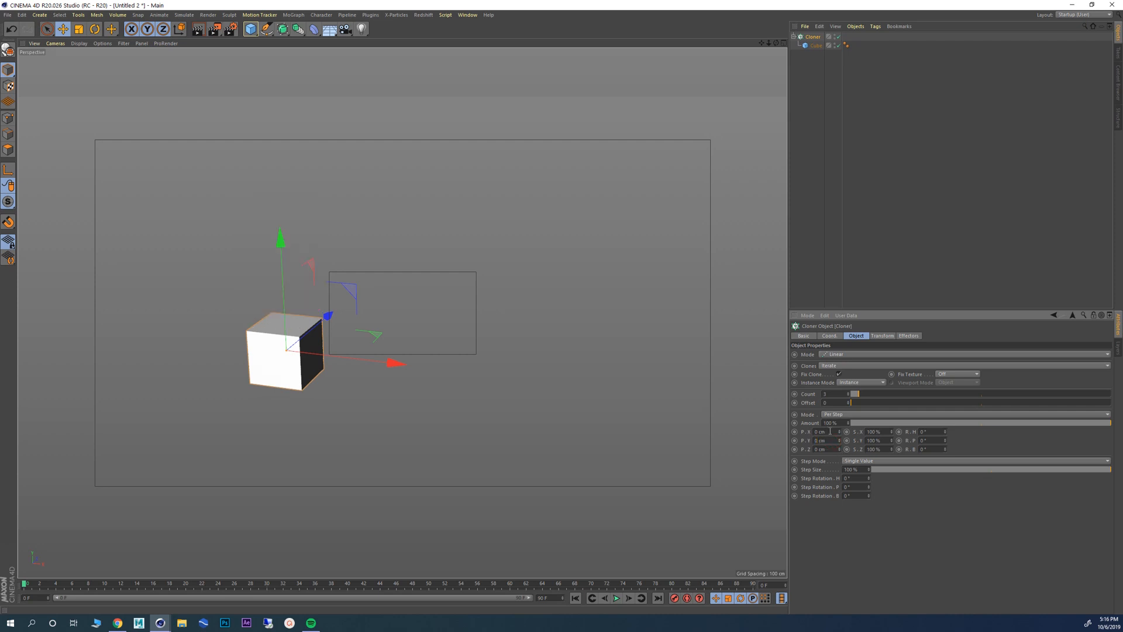
left_click(830, 432)
type("300")
key("Return")
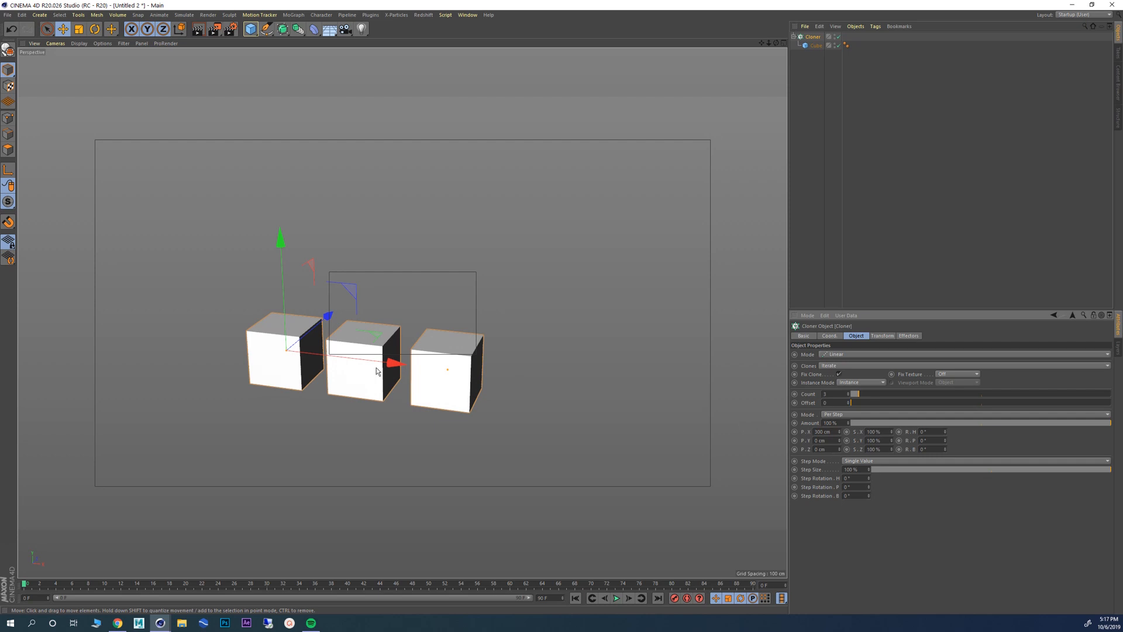
Step: Set the number of clones in the horizontal row to 5
mouse_move(376, 368)
left_mouse_down("alt")
mouse_move(400, 375)
mouse_move(370, 383)
left_mouse_up("alt")
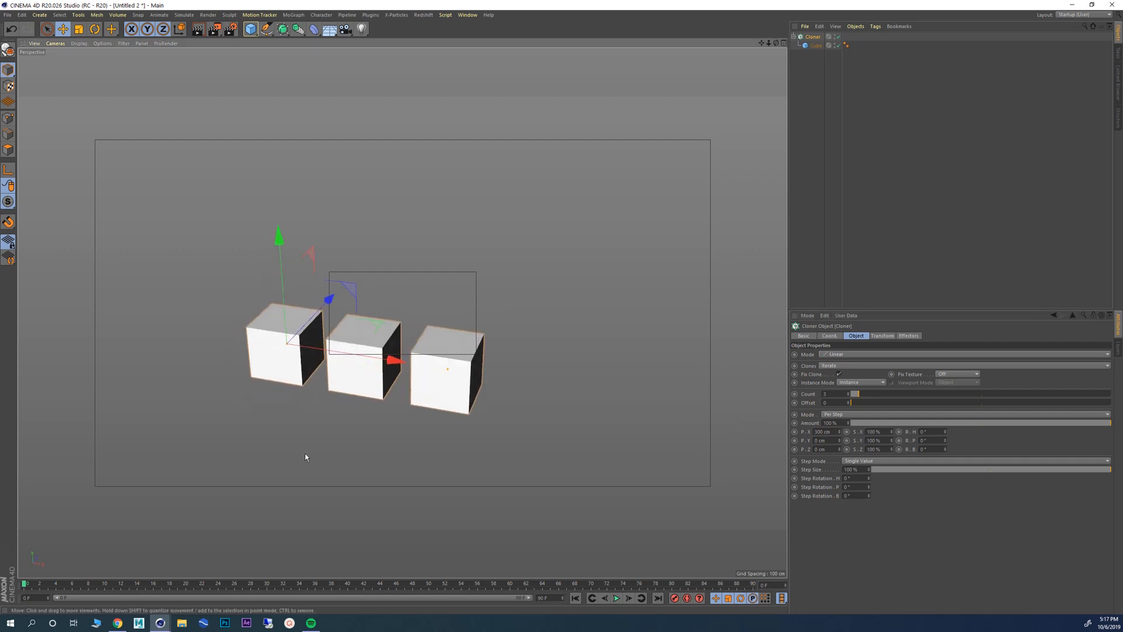
left_click_drag(401, 337, 432, 329, "alt")
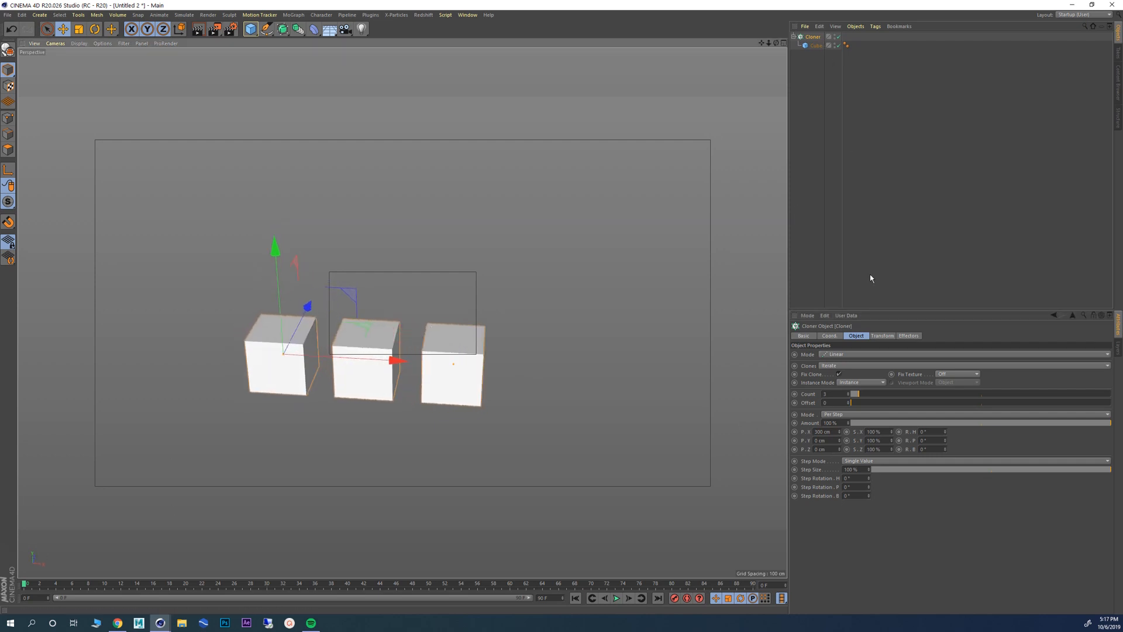
left_click_drag(849, 396, 854, 387)
scroll(410, 363, "down", 2)
left_click_drag(405, 358, 310, 348, "alt")
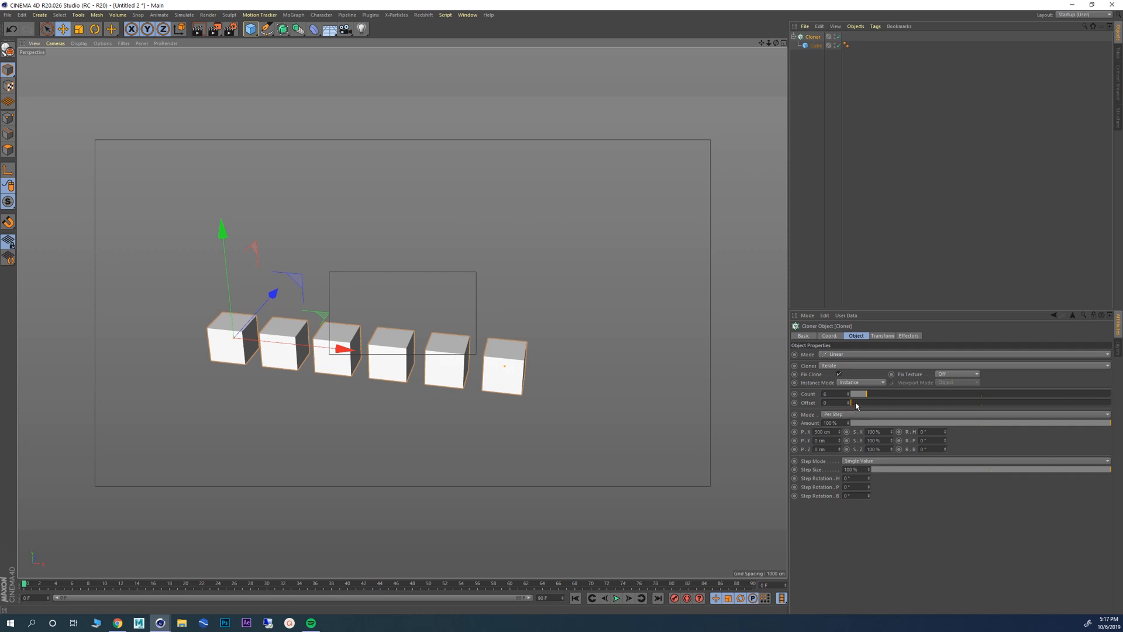
mouse_move(857, 405)
left_mouse_down()
mouse_move(895, 393)
mouse_move(864, 394)
left_mouse_up()
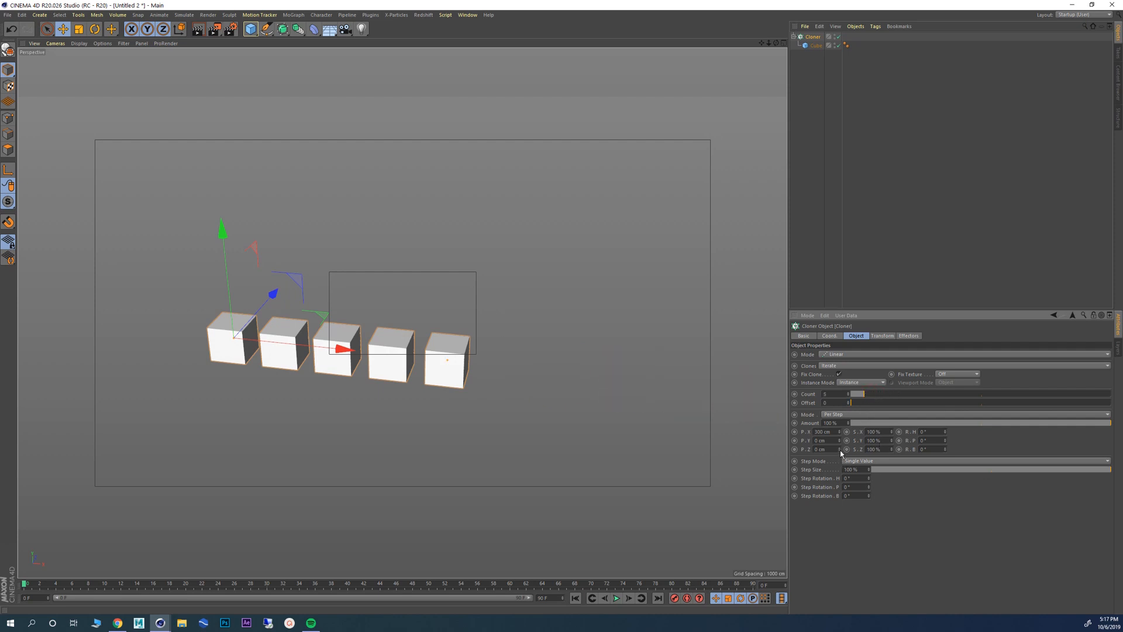
Step: Try a per-step Z position of about 253 cm on the clones and reset it to 0 cm
left_click_drag(839, 449, 867, 448)
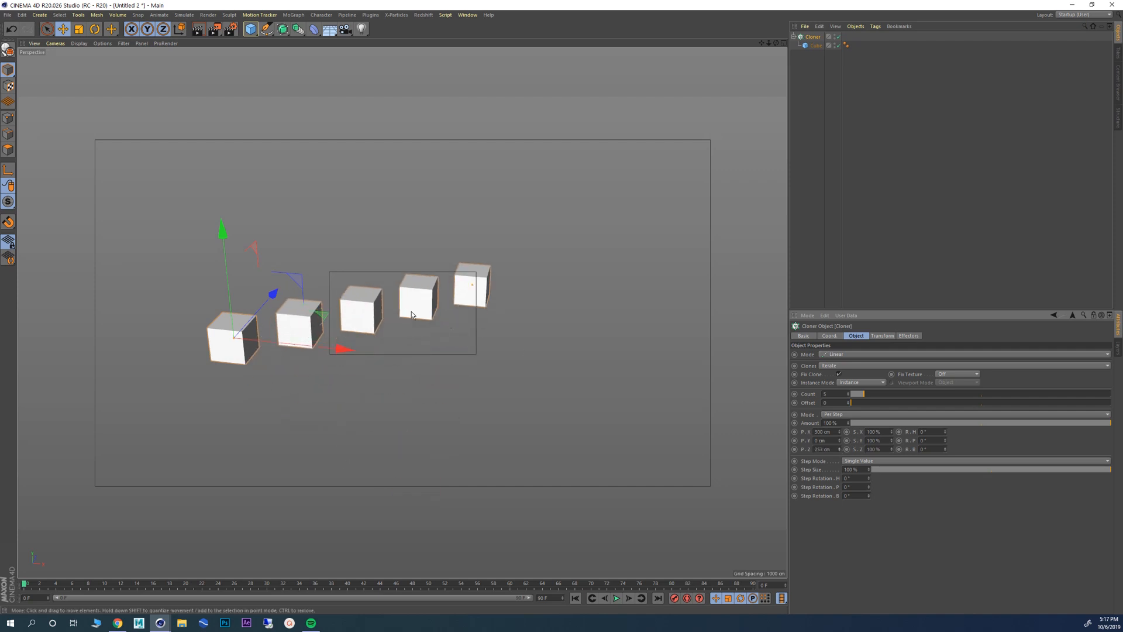
left_click_drag(412, 312, 312, 317, "alt")
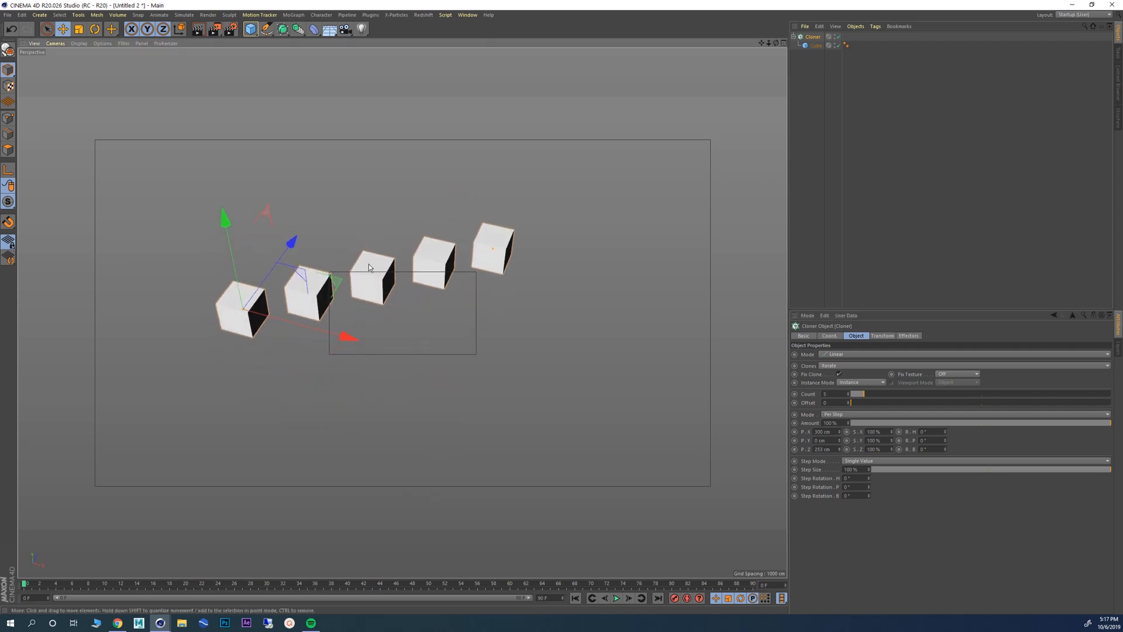
left_click_drag(352, 282, 625, 319, "alt")
left_click(834, 450)
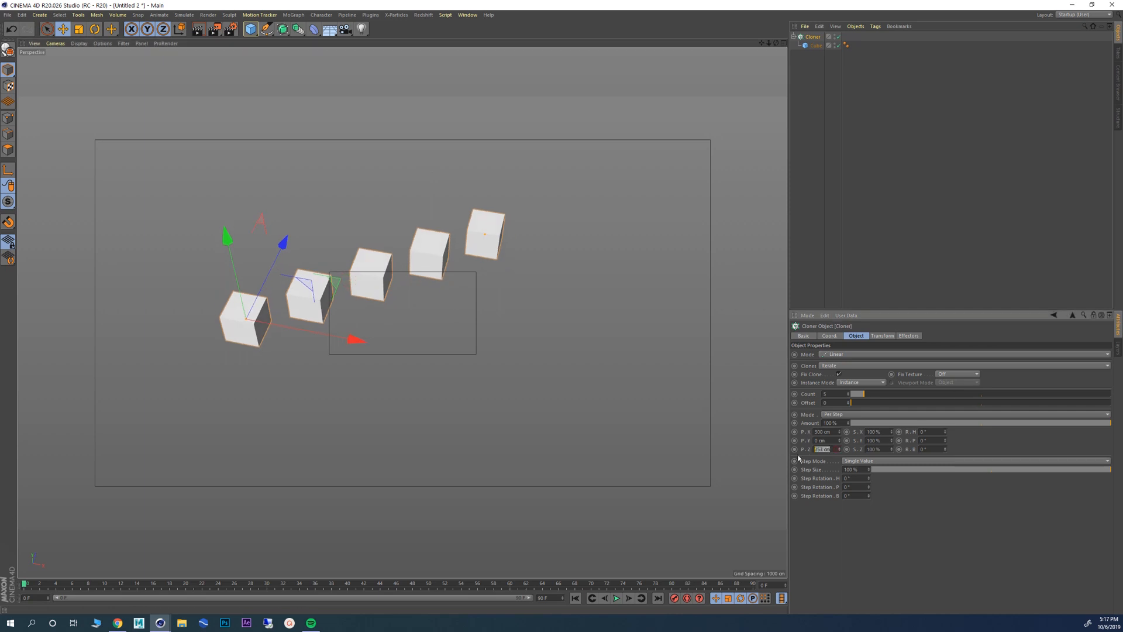
key("Return")
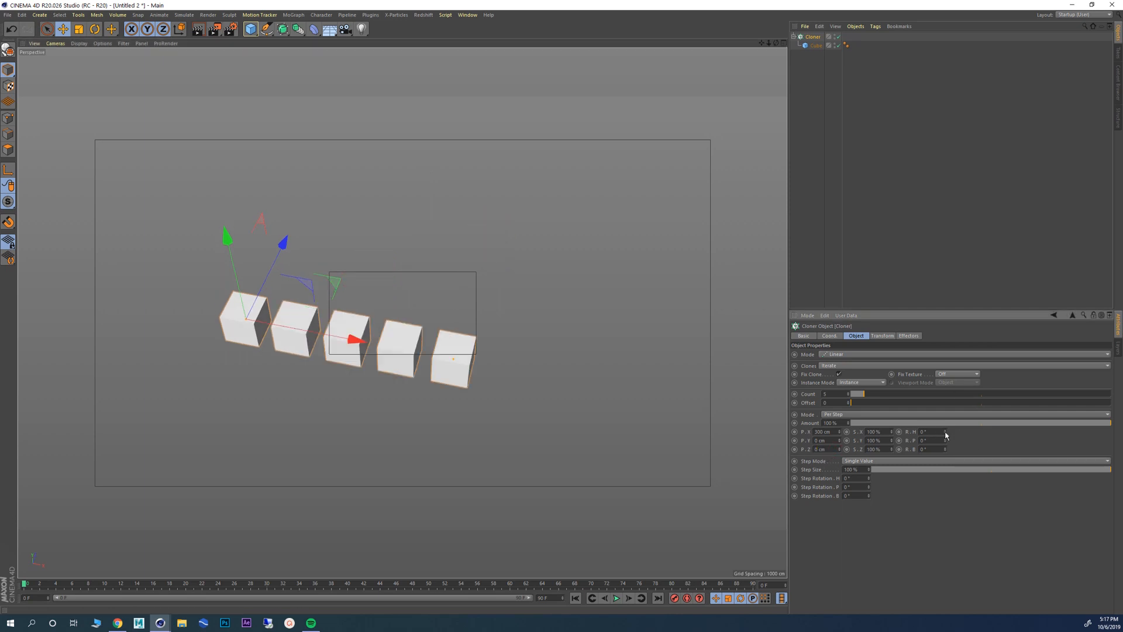
Step: Try per-step clone rotations of about 164° in H and 66° in B, plus some rotation in P
left_click_drag(946, 433, 946, 449)
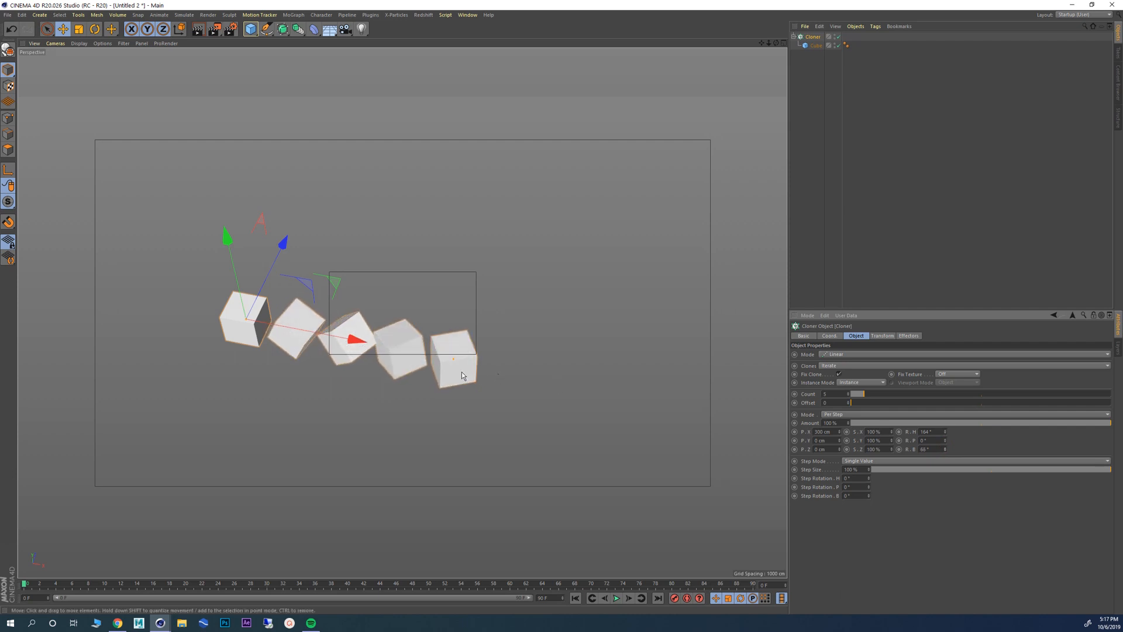
scroll(446, 371, "up", 2)
right_click_drag(446, 370, 497, 374, "alt")
mouse_move(379, 350)
left_mouse_down("alt")
mouse_move(393, 323)
mouse_move(339, 366)
mouse_move(277, 392)
left_mouse_up("alt")
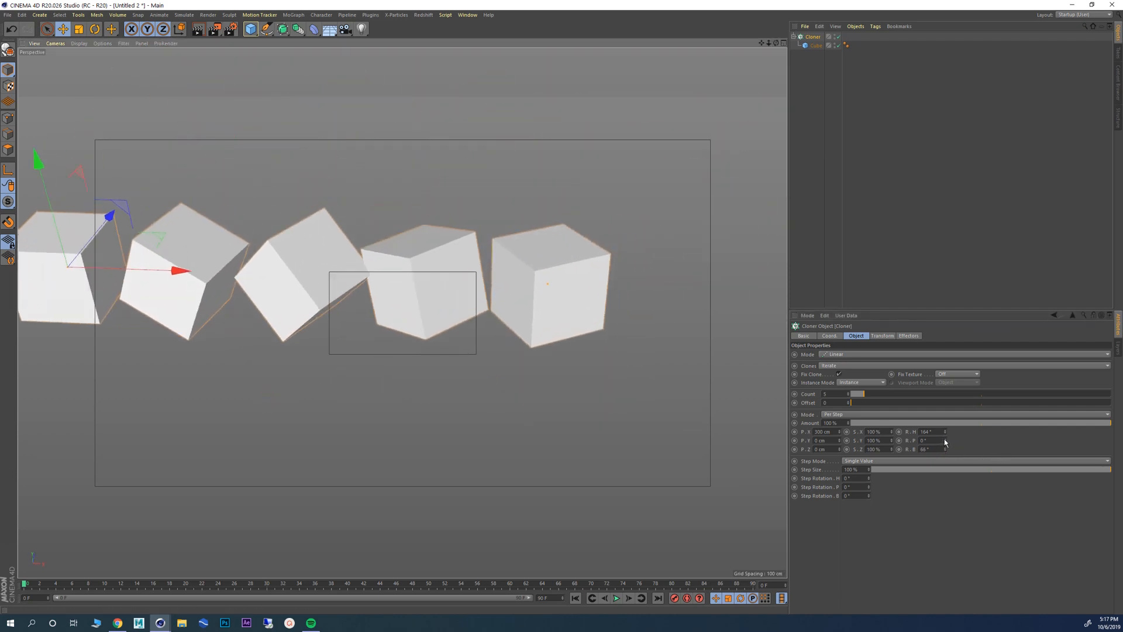
left_click_drag(946, 443, 948, 441)
Step: Reset the Cloner's per-step H, P and B rotations to 0°
double_click(928, 433)
type("0")
double_click(934, 441)
type("0")
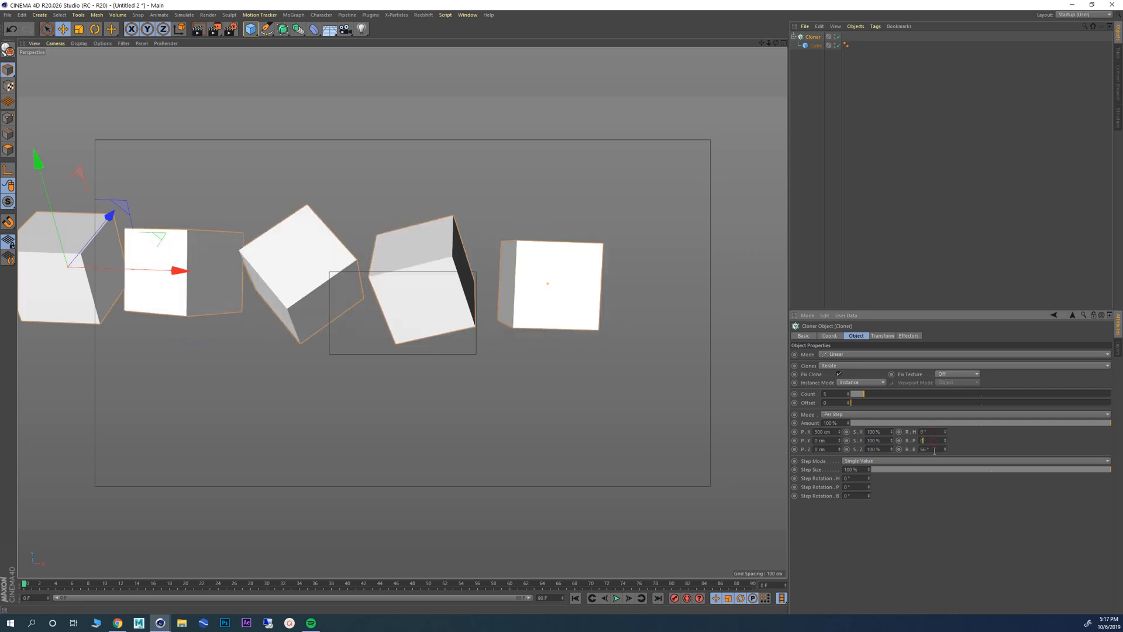
double_click(930, 450)
type("0")
key("Return")
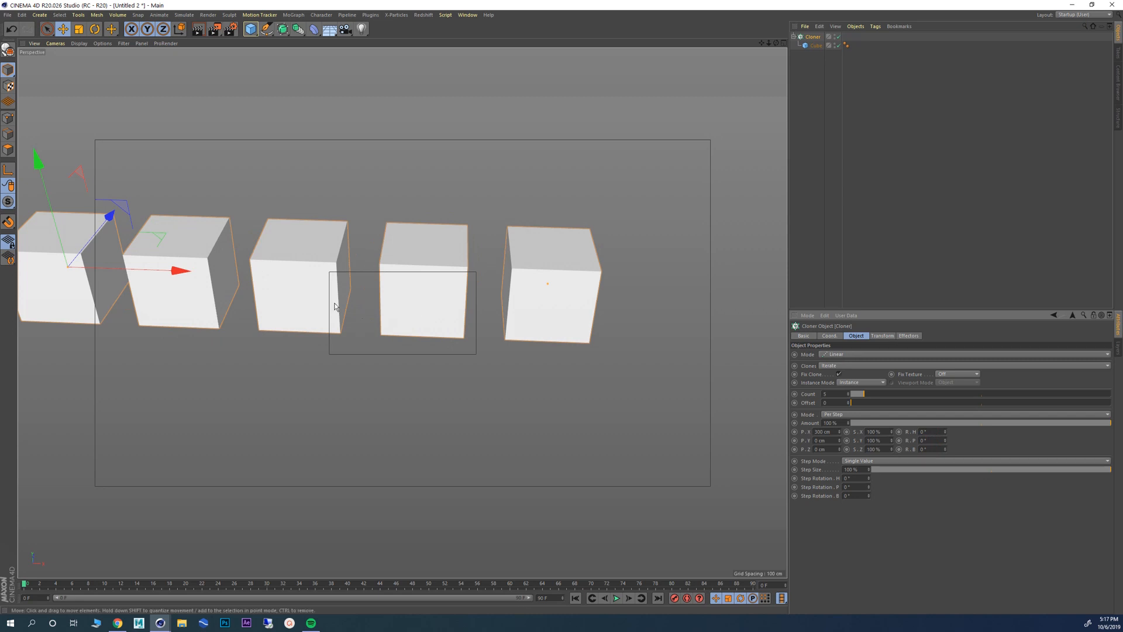
Step: Switch the Cloner's mode from Linear to Radial
right_click_drag(336, 307, 304, 306, "alt")
middle_click_drag(350, 309, 377, 327, "alt")
mouse_move(377, 327)
left_mouse_down("alt")
mouse_move(371, 307)
mouse_move(379, 316)
mouse_move(365, 337)
left_mouse_up("alt")
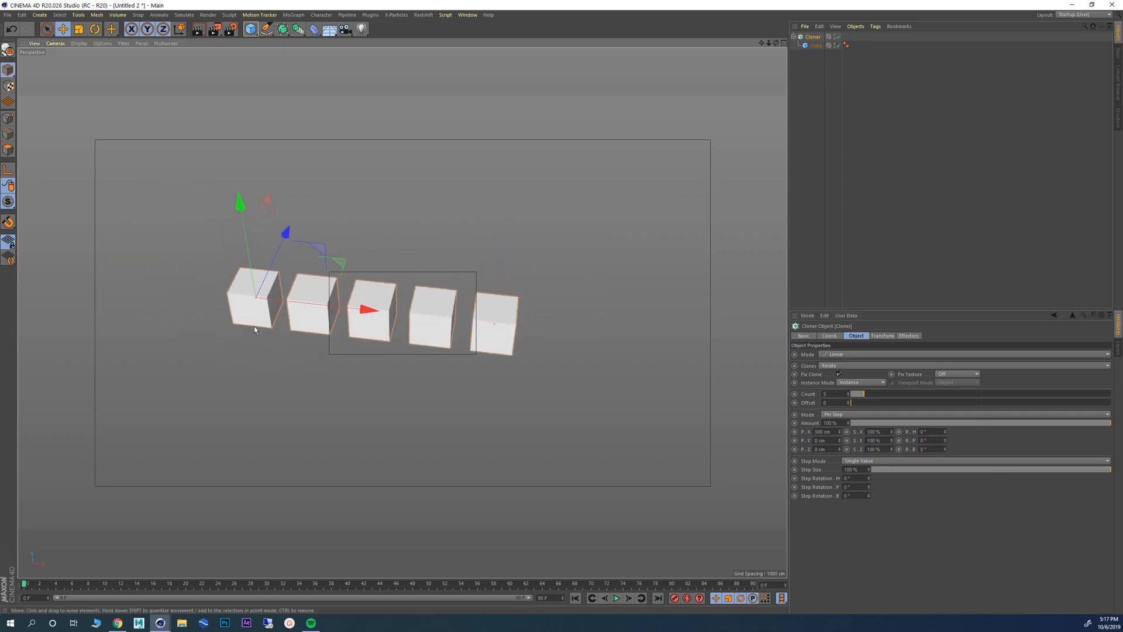
left_click(858, 353)
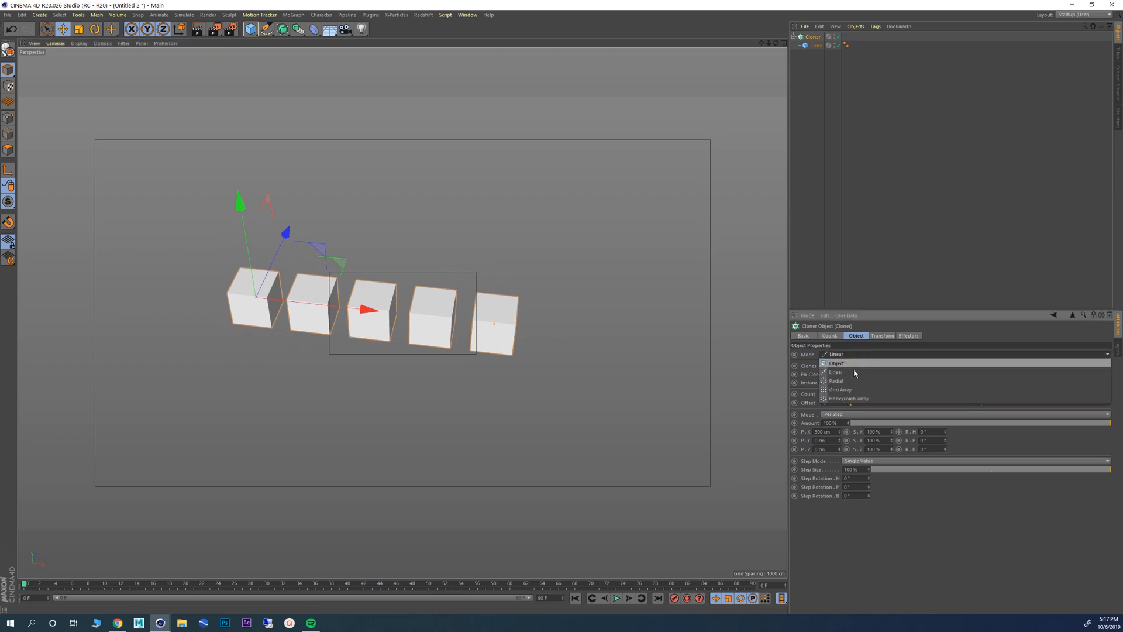
left_click(842, 381)
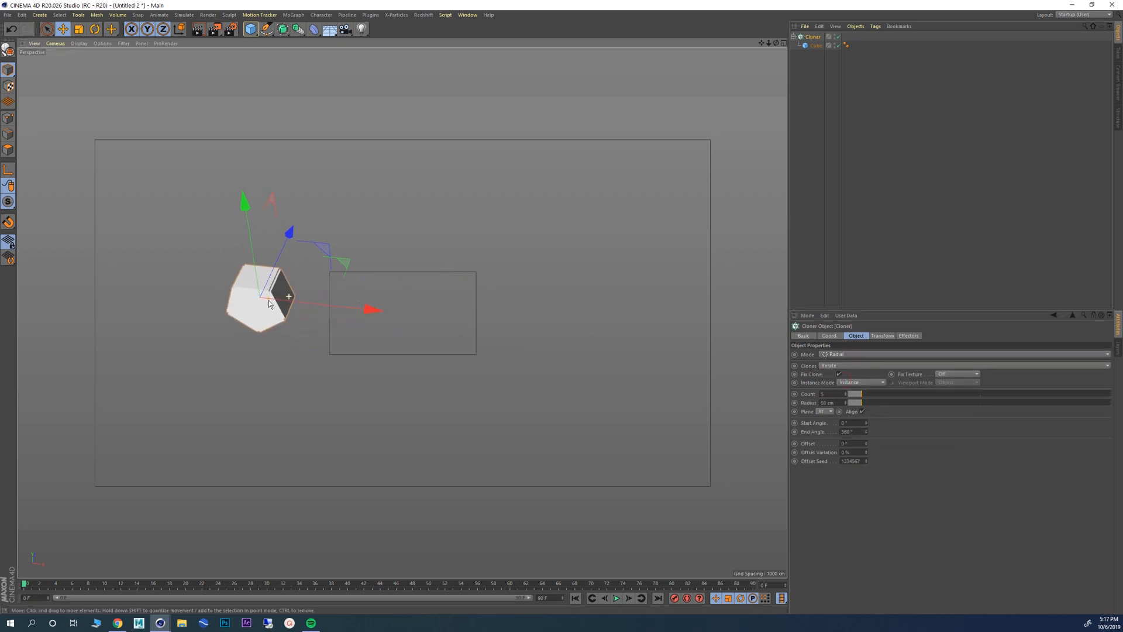
Step: Increase the radial Cloner's radius to about 549 cm to spread the cubes into a ring
left_click_drag(269, 300, 377, 320)
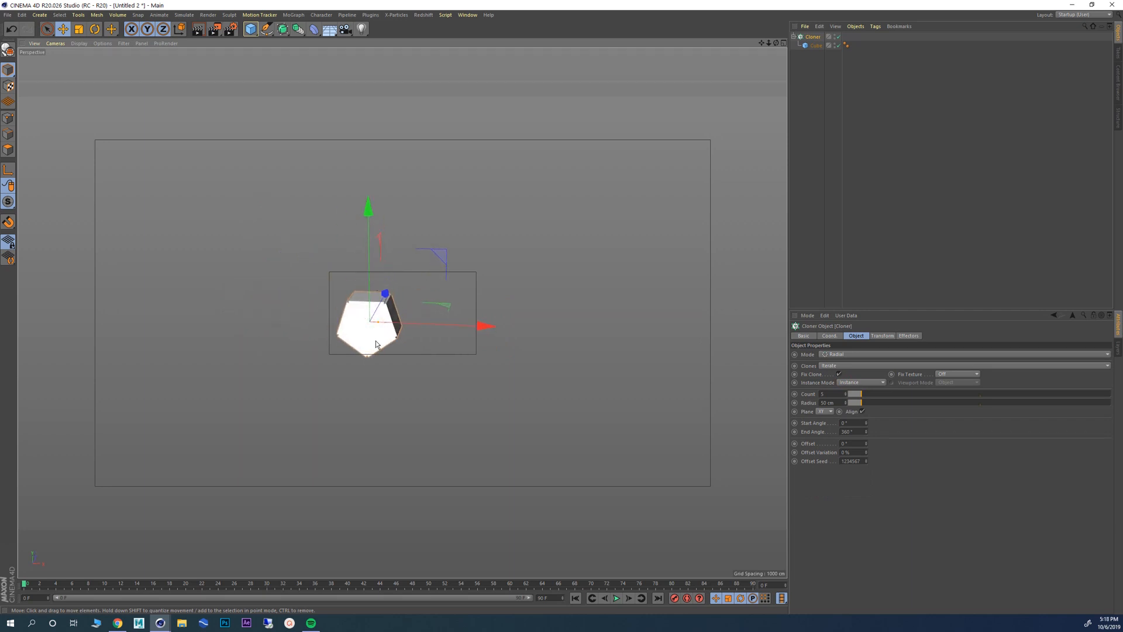
left_click(842, 403)
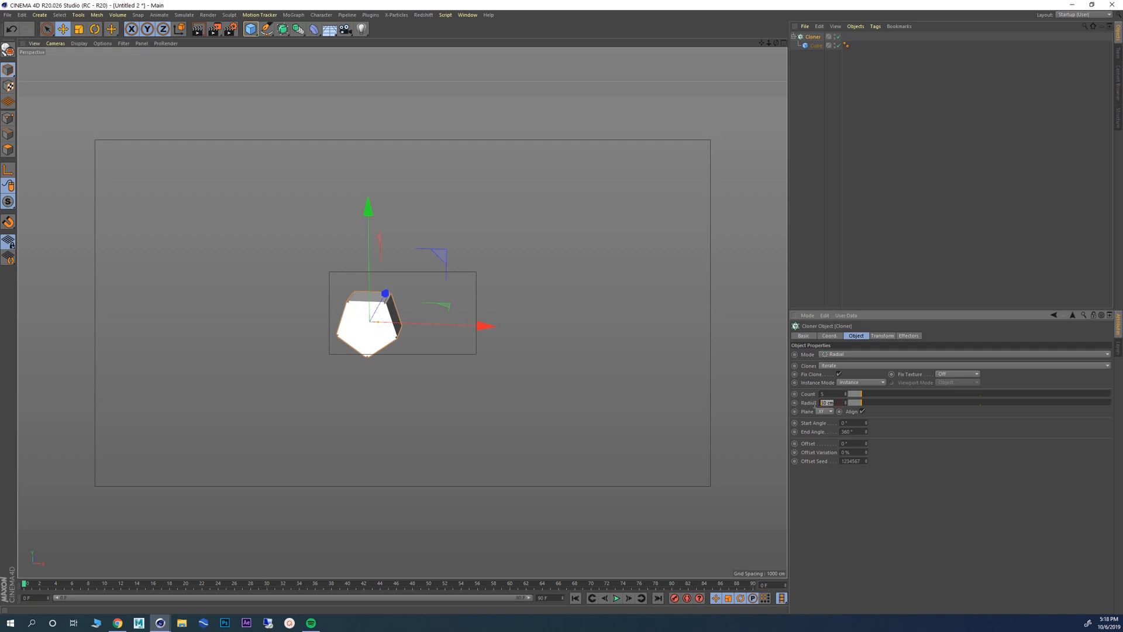
left_click_drag(862, 403, 992, 402)
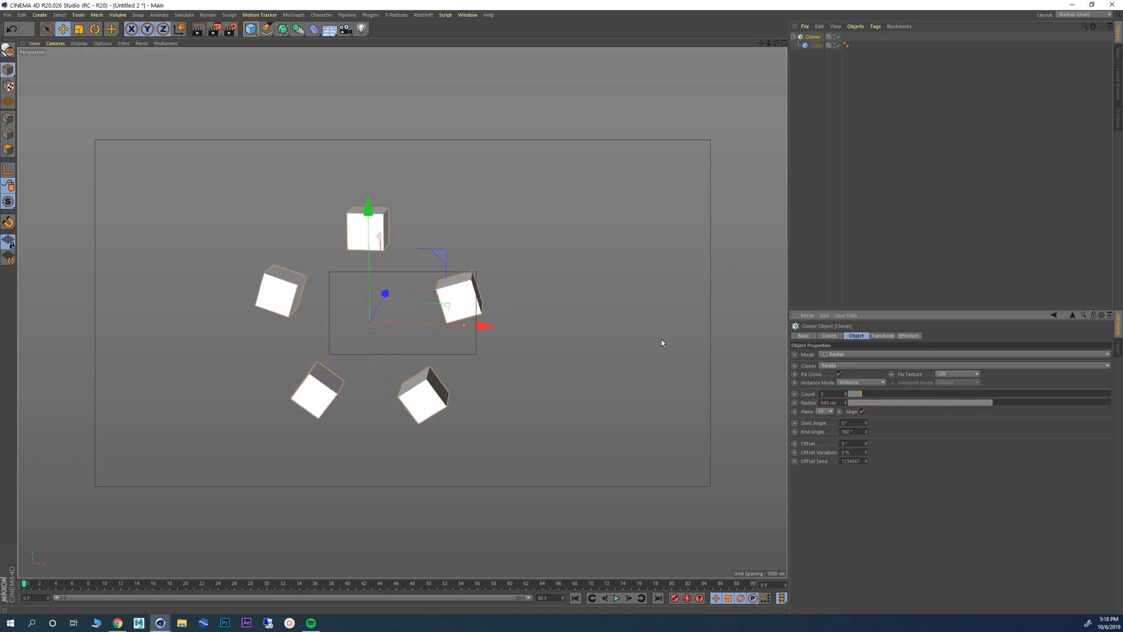
Step: Increase the radial Cloner's clone count to 10
left_click_drag(363, 312, 558, 308, "alt")
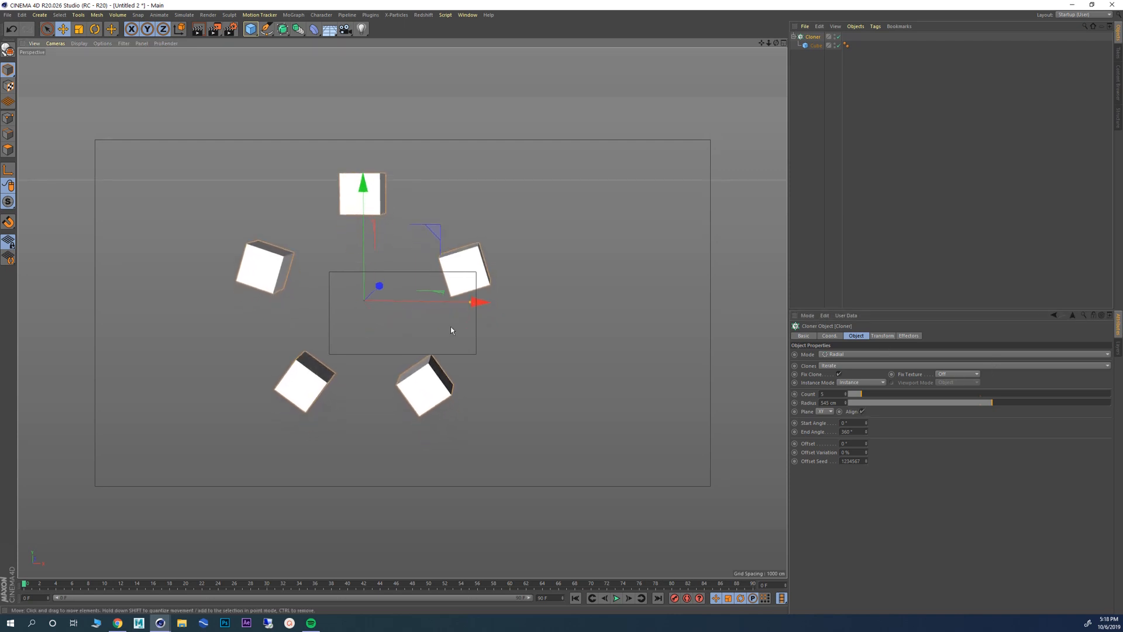
left_click_drag(866, 396, 874, 396)
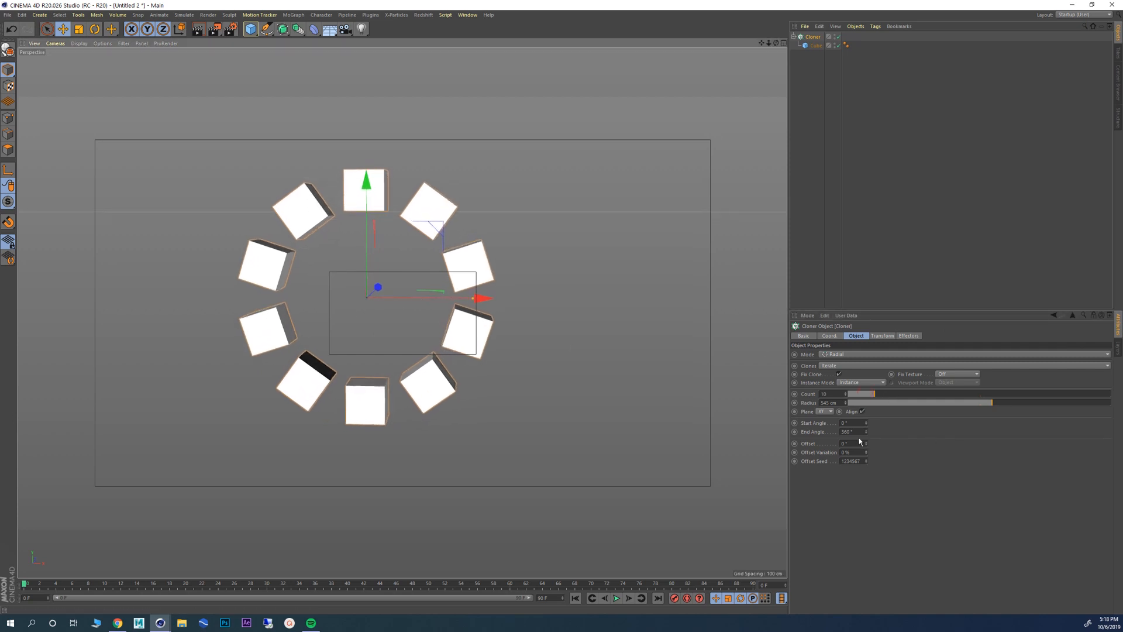
Step: Change the ring's start angle to about 158° and end angle to about 507°, and try an offset of about 542° with 96% variation
left_click_drag(867, 423, 866, 445)
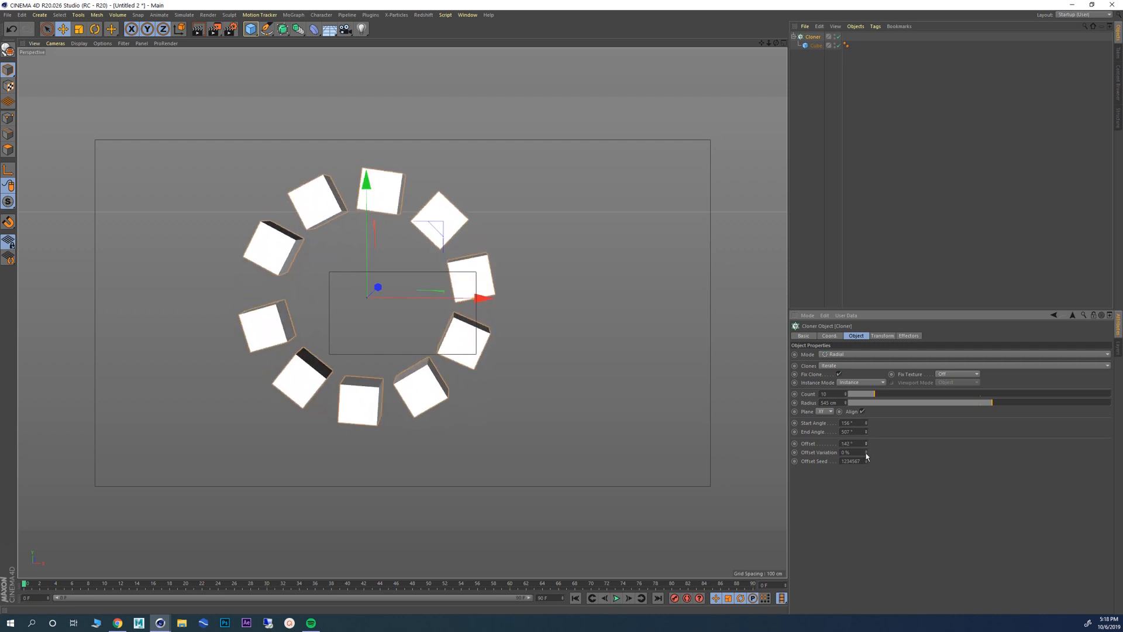
left_click_drag(867, 457, 868, 444)
Step: Reset the radial Cloner's offset to 0° and its offset variation to 0%
double_click(856, 444)
type("0")
key("Return")
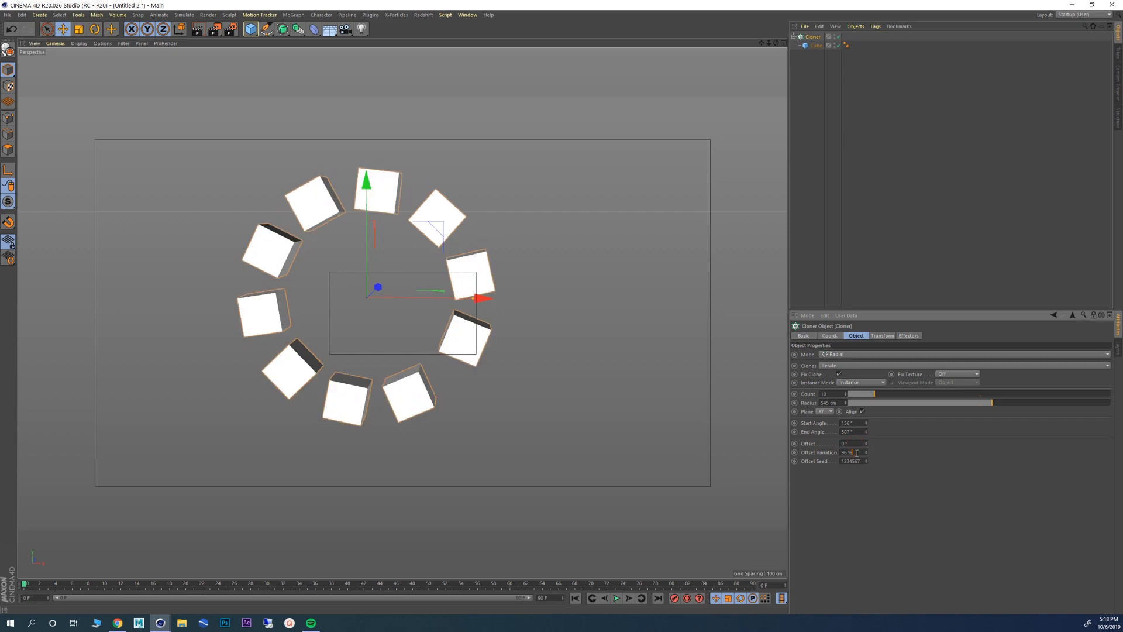
double_click(854, 453)
type("0")
key("Return")
Step: Switch the Cloner to Grid Array mode and enlarge the grid on all three axes until the cubes separate, with Z about 686 cm
left_click(841, 354)
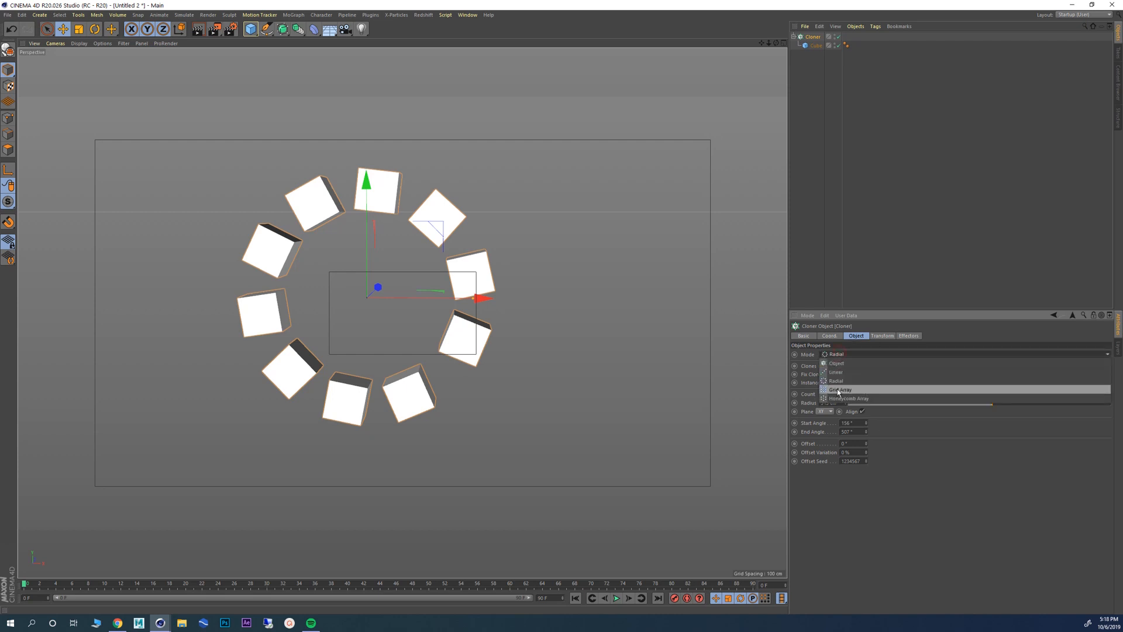
left_click(842, 390)
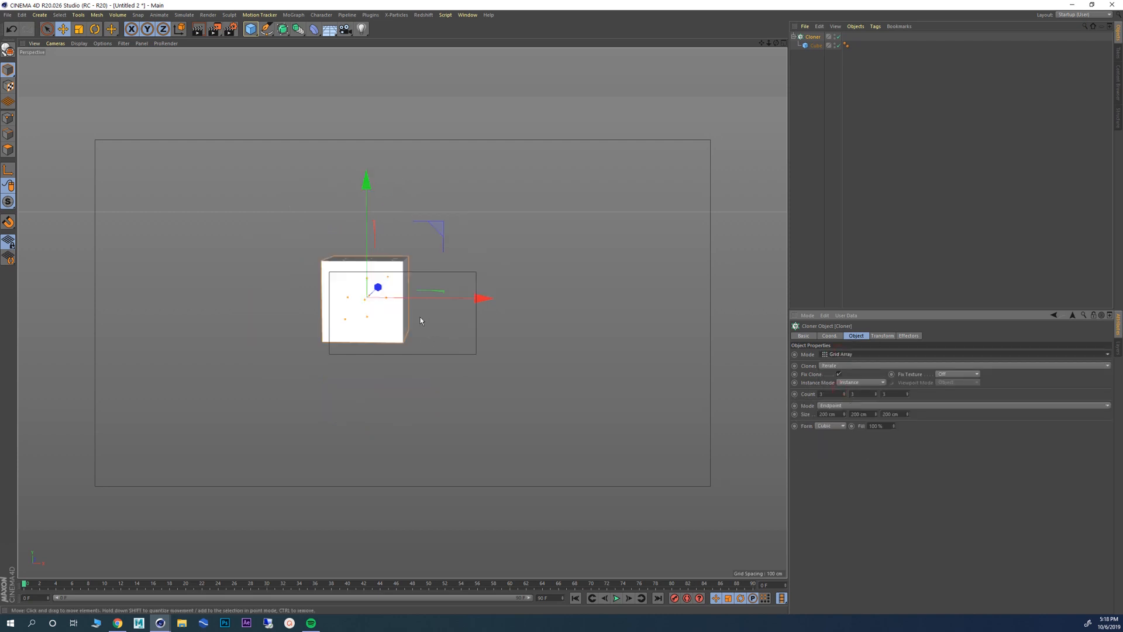
left_click_drag(420, 317, 352, 317, "alt")
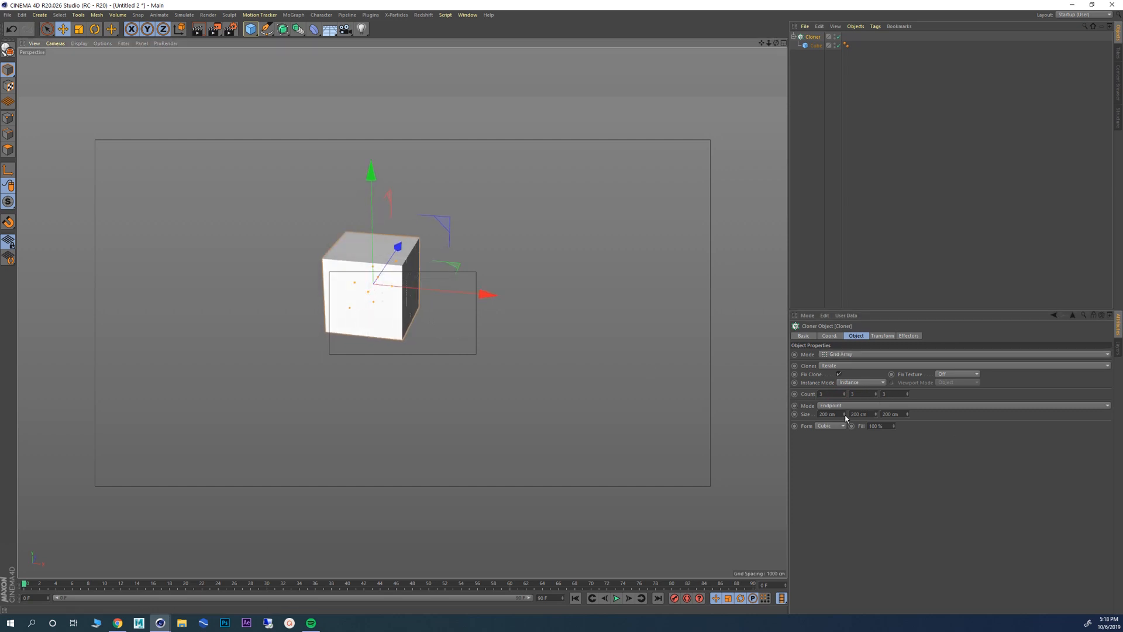
left_click_drag(846, 417, 914, 399)
mouse_move(501, 279)
left_mouse_down("alt")
mouse_move(388, 254)
mouse_move(378, 292)
mouse_move(498, 285)
left_mouse_up("alt")
Step: Set the grid count to 4 on each axis and stretch the grid's Y size to about 1295 cm
double_click(840, 395)
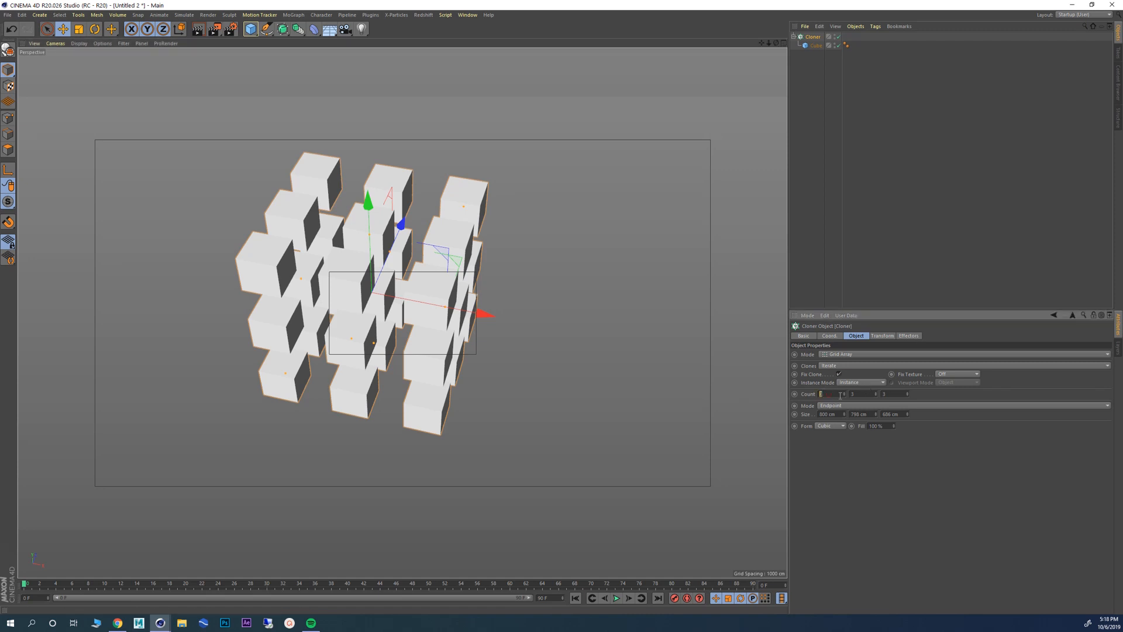
left_click_drag(324, 271, 332, 240, "alt")
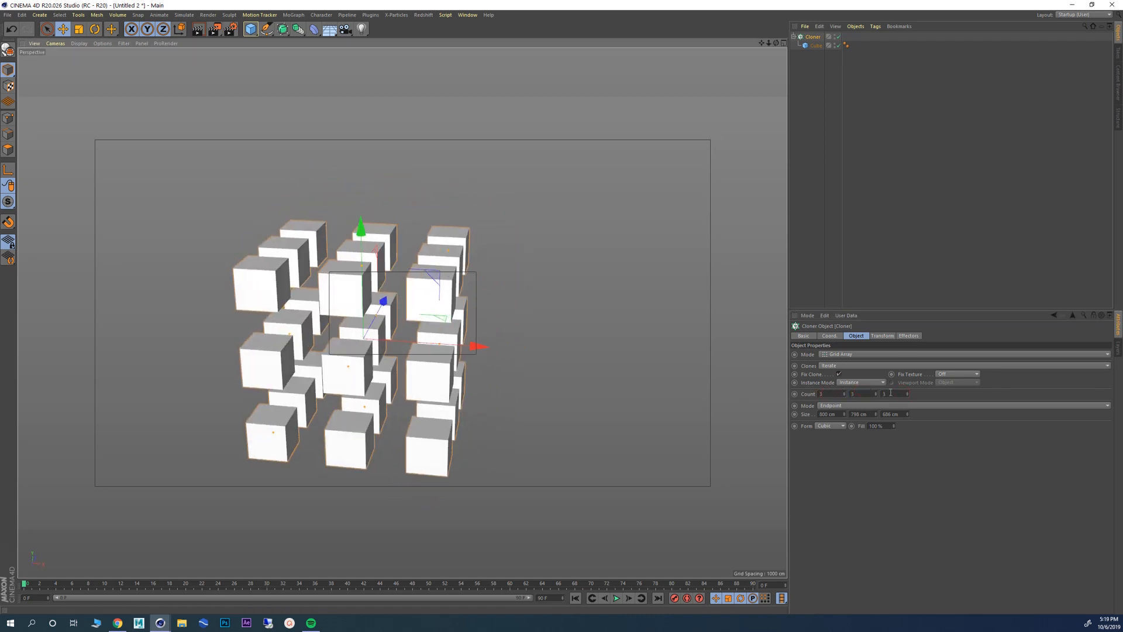
left_click_drag(369, 319, 390, 281, "alt")
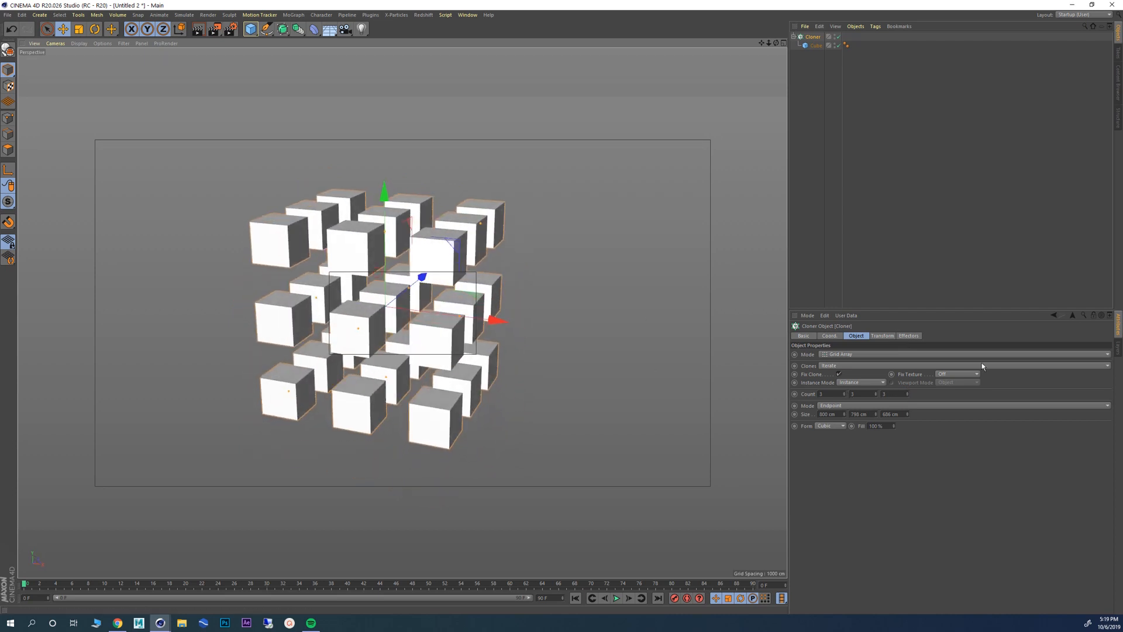
left_click(845, 392)
left_click(876, 393)
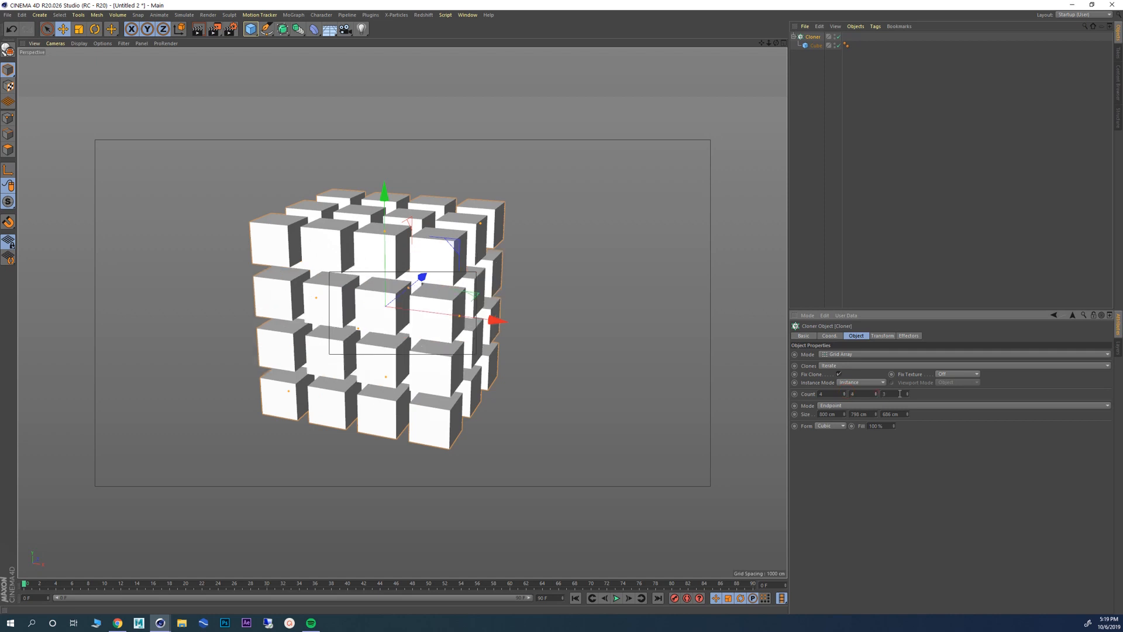
left_click(909, 394)
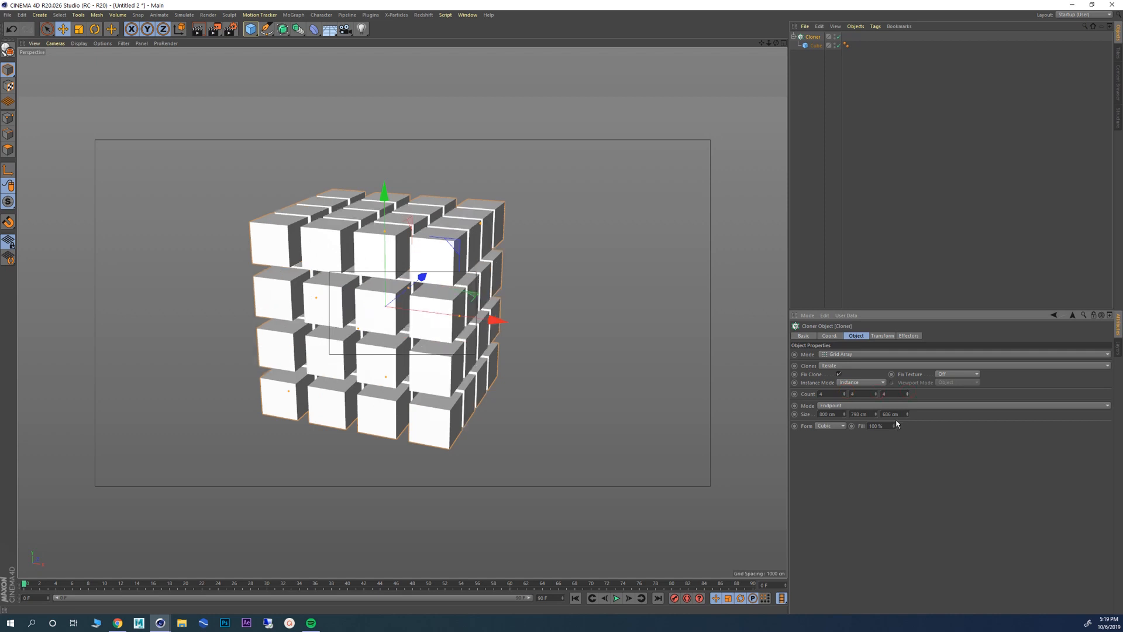
left_click_drag(875, 413, 876, 417)
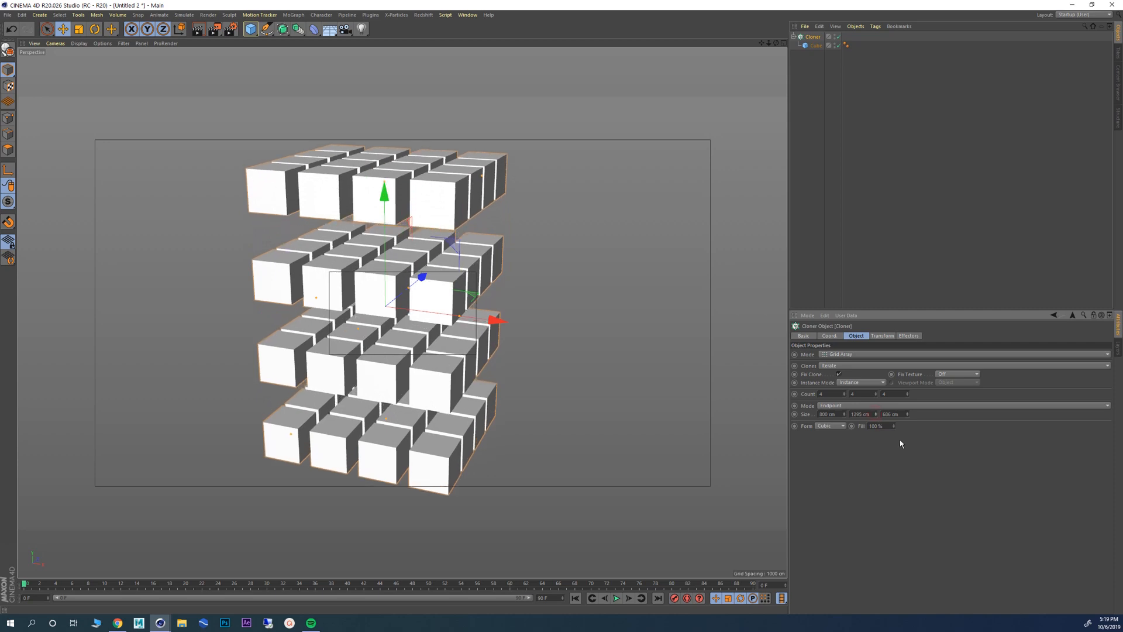
Step: Try the Sphere, Cylinder and Object forms for the grid array, and return to Cubic
mouse_move(562, 364)
left_mouse_down("alt")
mouse_move(621, 353)
mouse_move(575, 368)
left_mouse_up("alt")
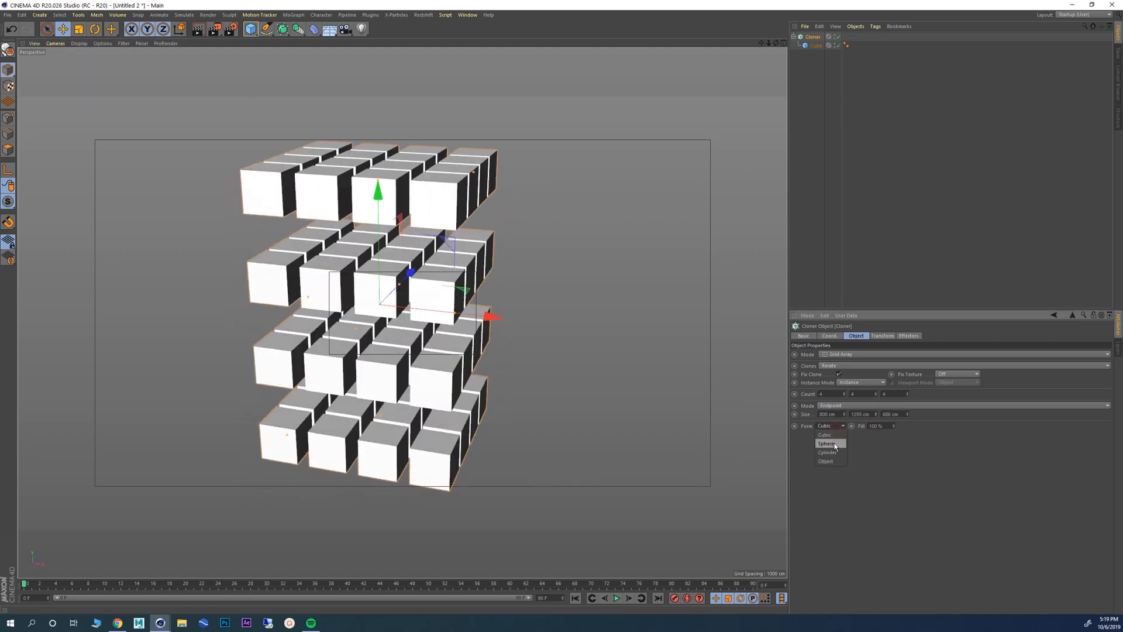
left_click(835, 444)
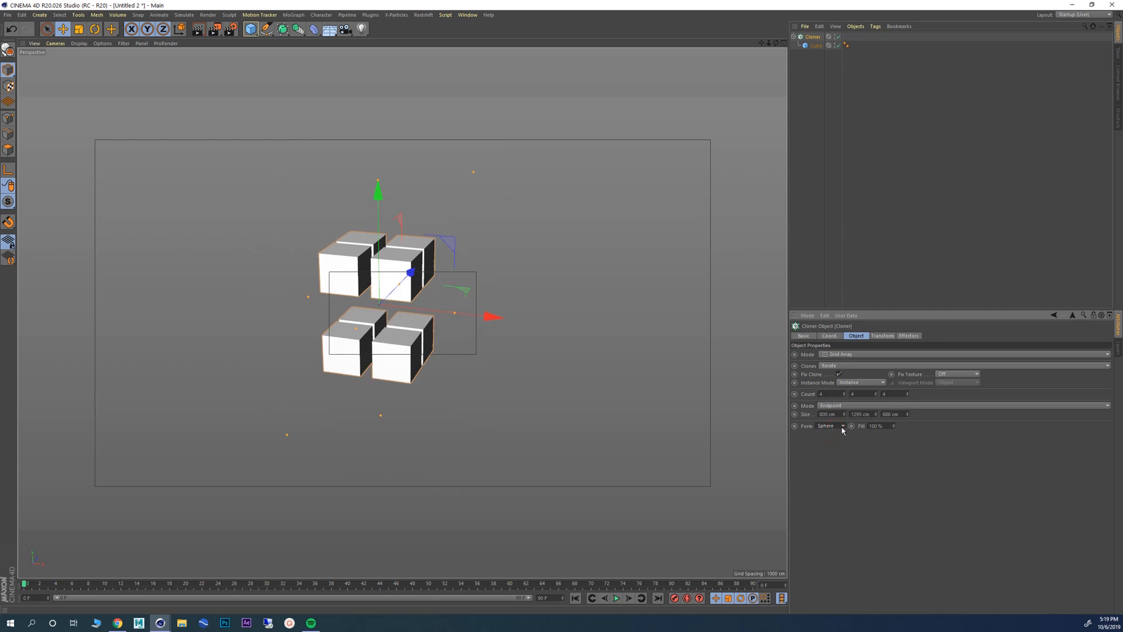
left_click(843, 426)
left_click(835, 454)
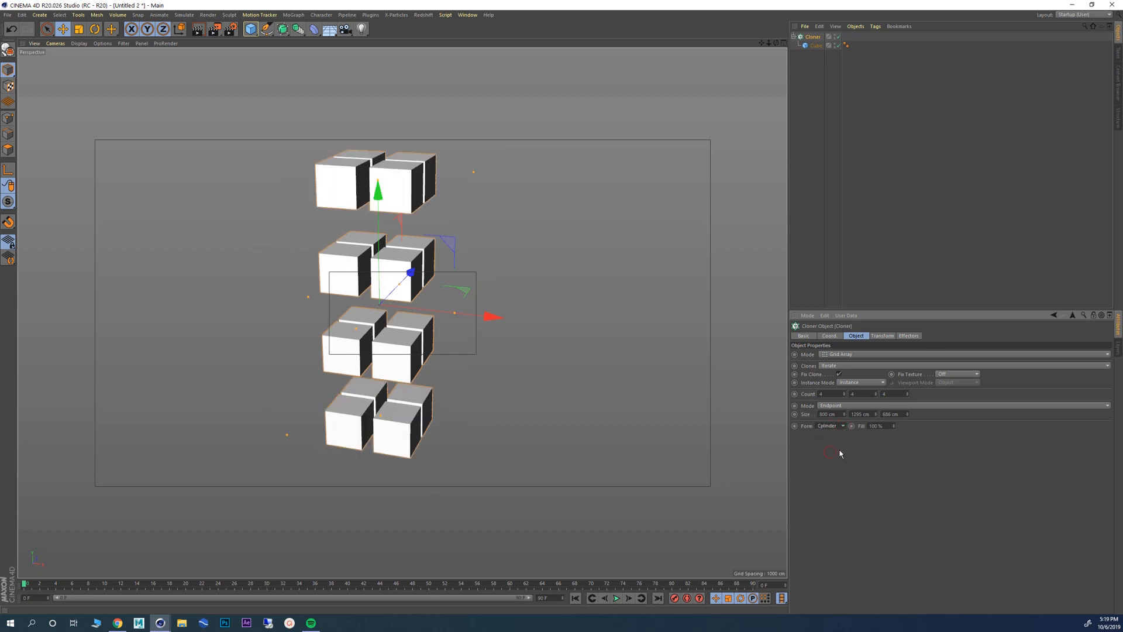
left_click(836, 429)
left_click(834, 463)
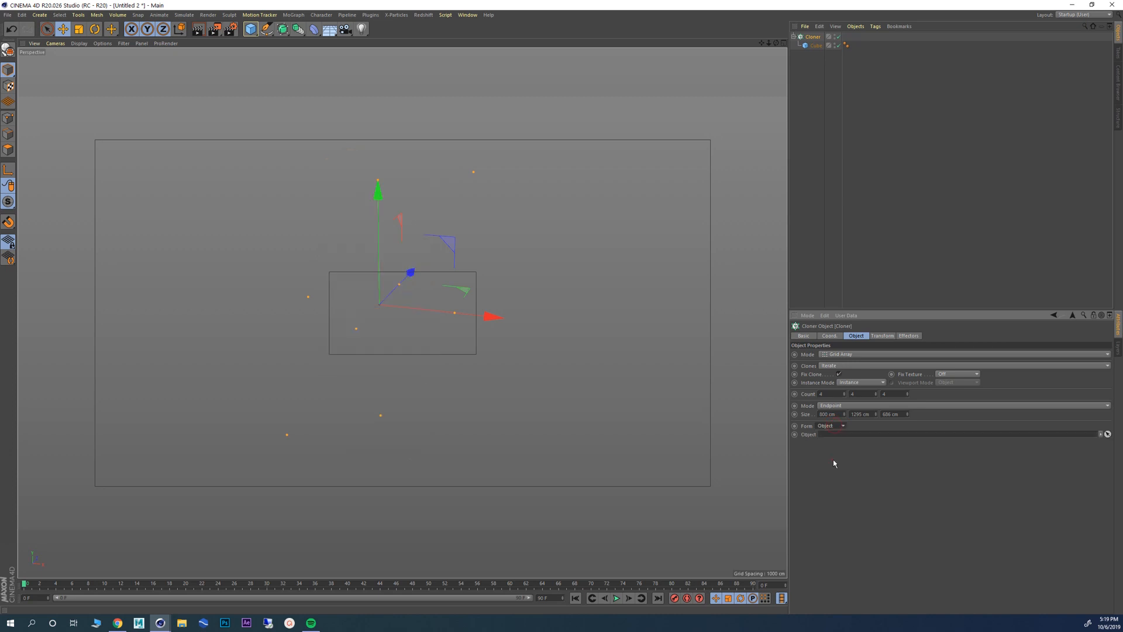
left_click(835, 427)
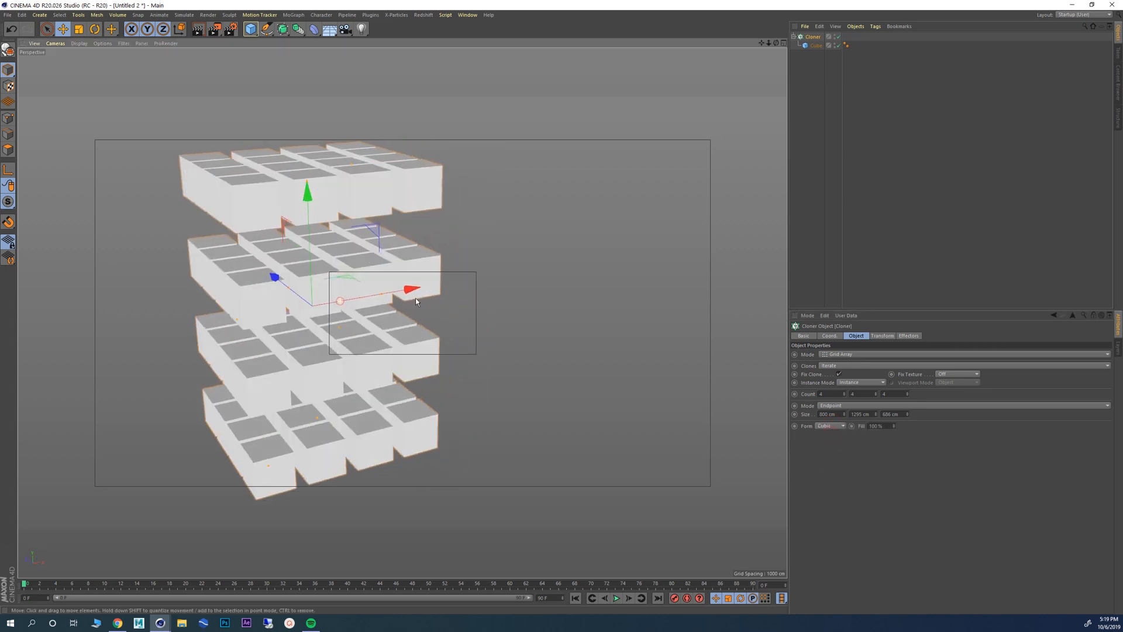
Step: Switch the Cloner's mode from Grid Array to Honeycomb Array
left_click(846, 355)
left_click(849, 355)
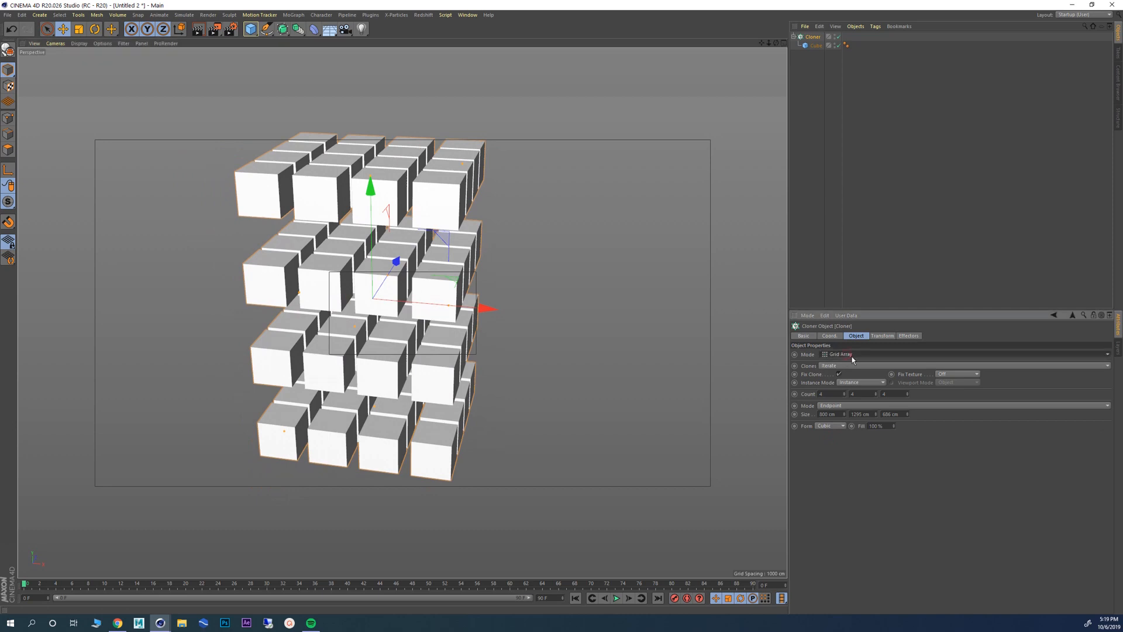
left_click(851, 355)
left_click(847, 401)
left_click_drag(319, 291, 335, 259, "alt")
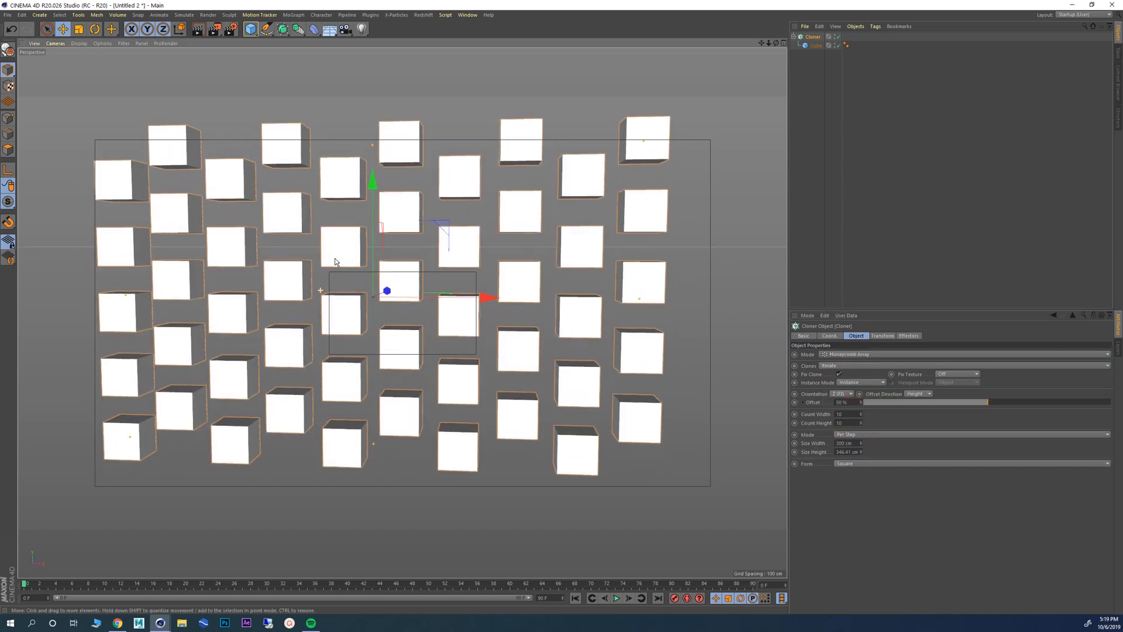
left_click_drag(415, 295, 429, 290, "alt")
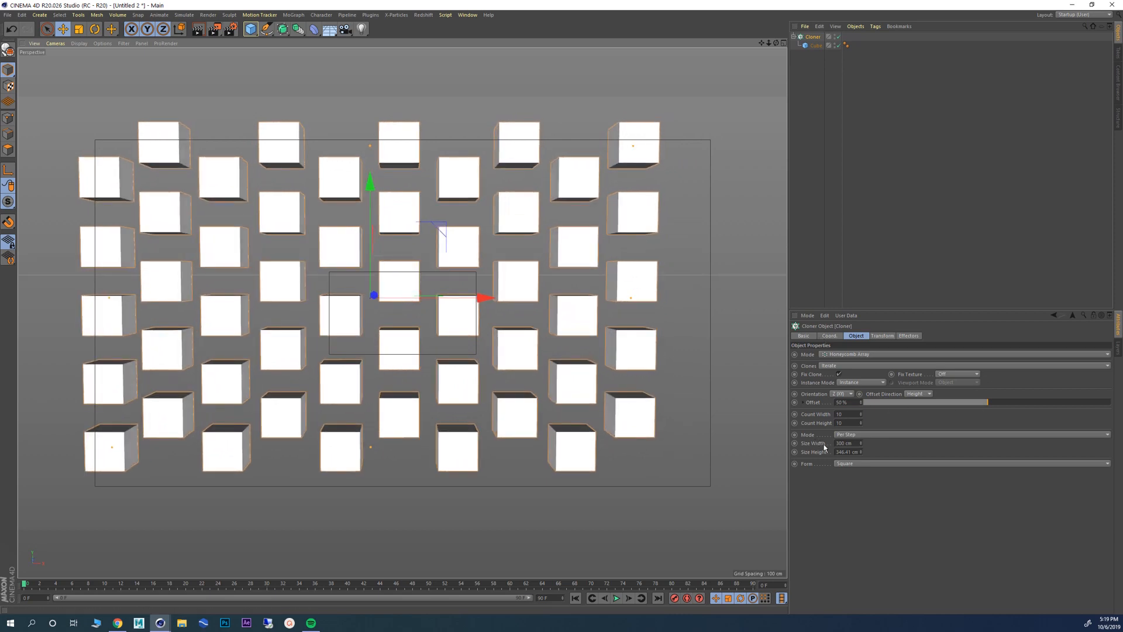
Step: Set the honeycomb array's per-step width and height to 200 cm each
mouse_move(861, 445)
left_mouse_down()
mouse_move(874, 456)
mouse_move(863, 449)
left_mouse_up()
left_click(862, 447)
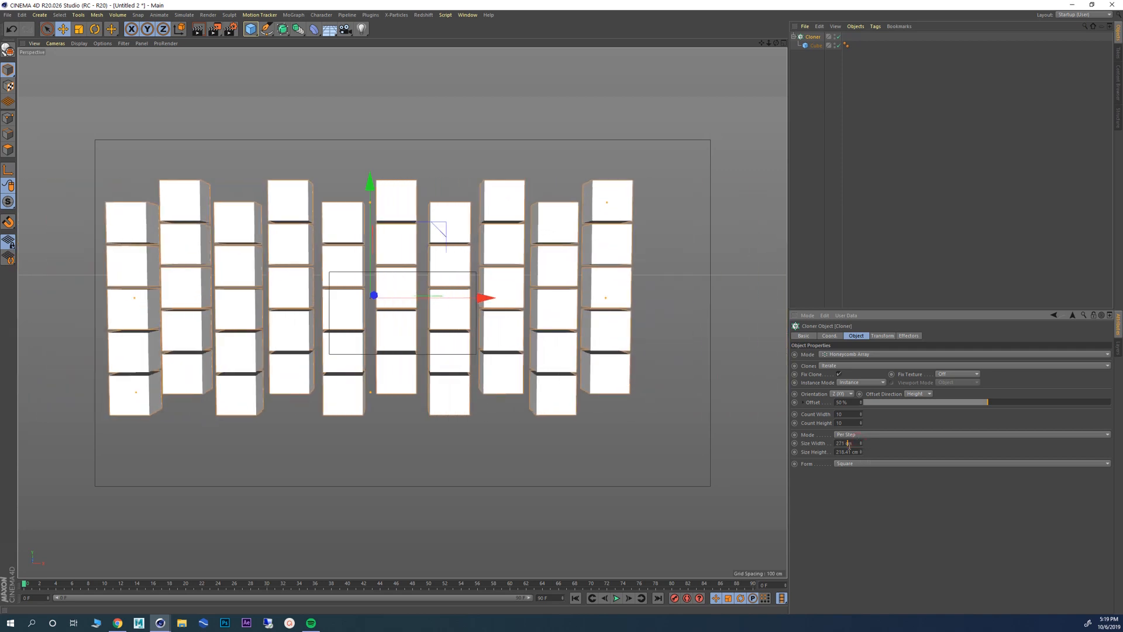
double_click(849, 444)
type("200")
key("Return")
double_click(848, 452)
type("20")
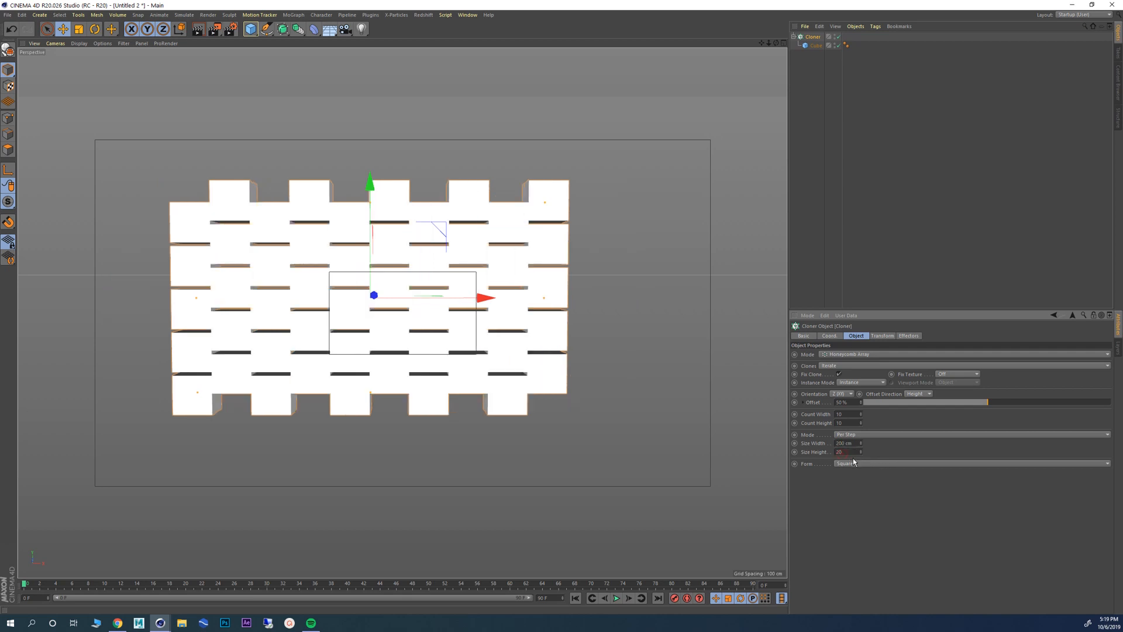
type("0")
key("Return")
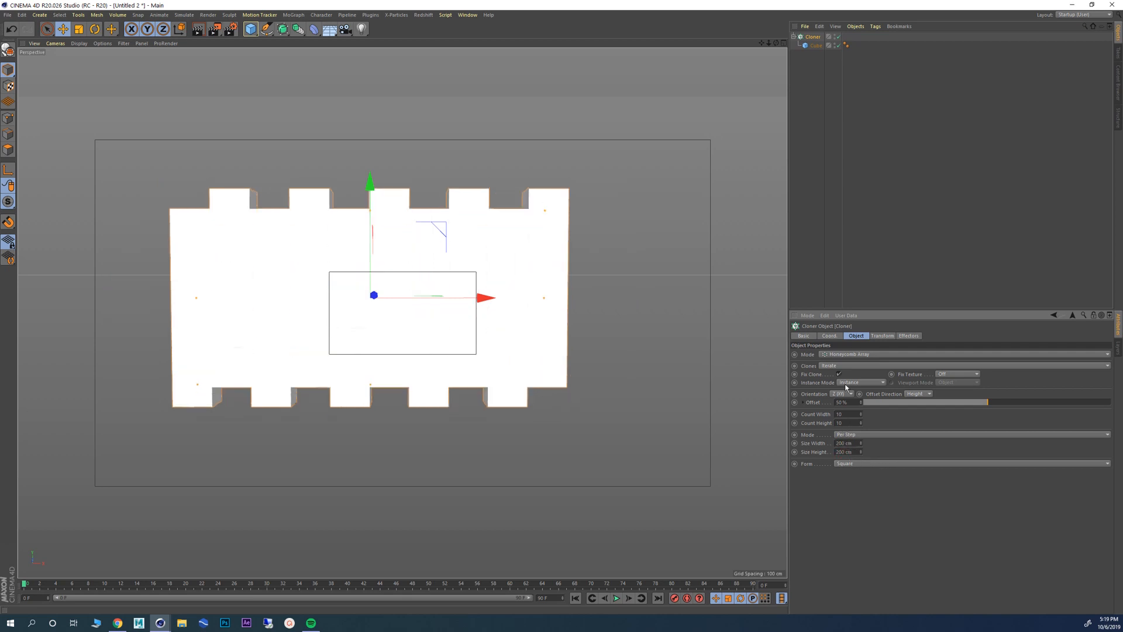
Step: Scale the source cube down slightly to leave small gaps between the honeycomb clones
left_click(815, 45)
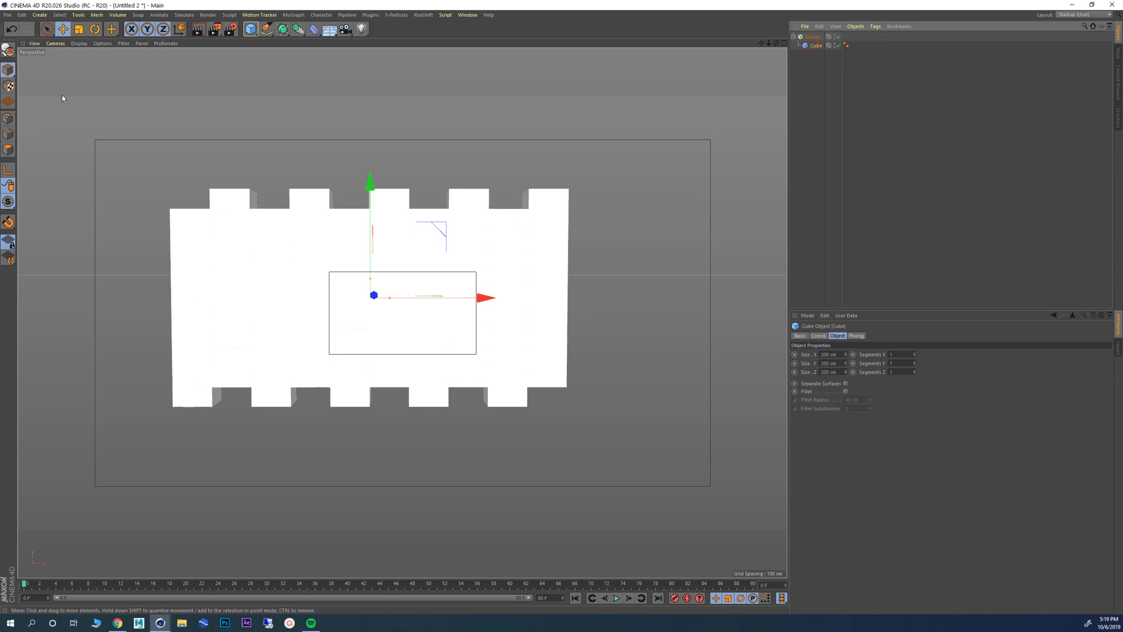
left_click(78, 29)
mouse_move(399, 148)
left_mouse_down()
mouse_move(313, 162)
mouse_move(340, 157)
left_mouse_up()
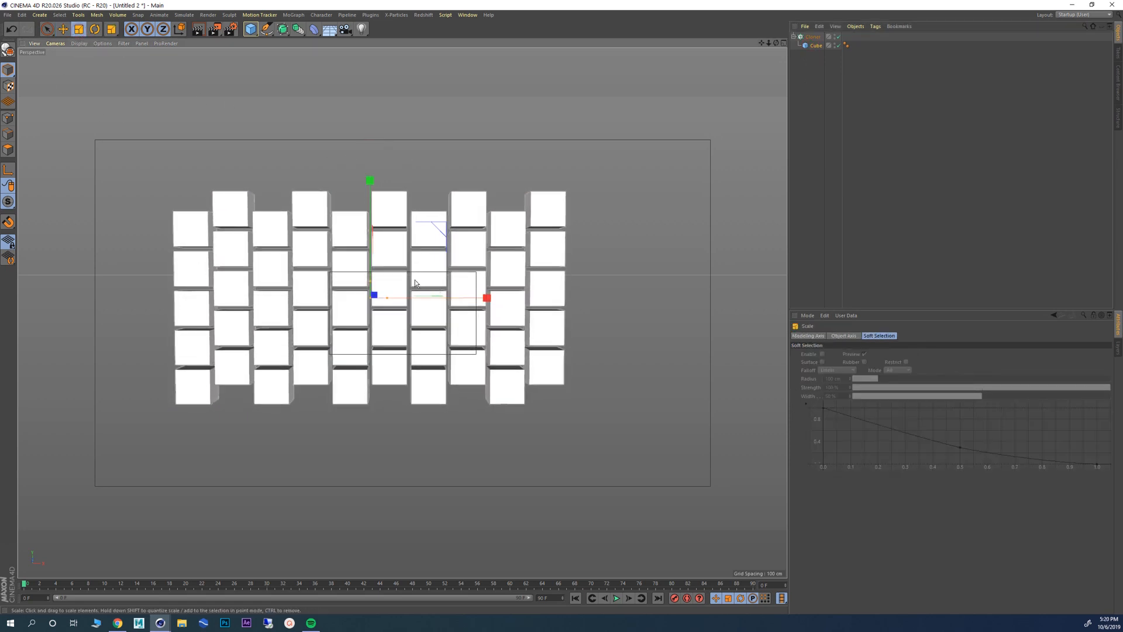
scroll(416, 284, "up", 5)
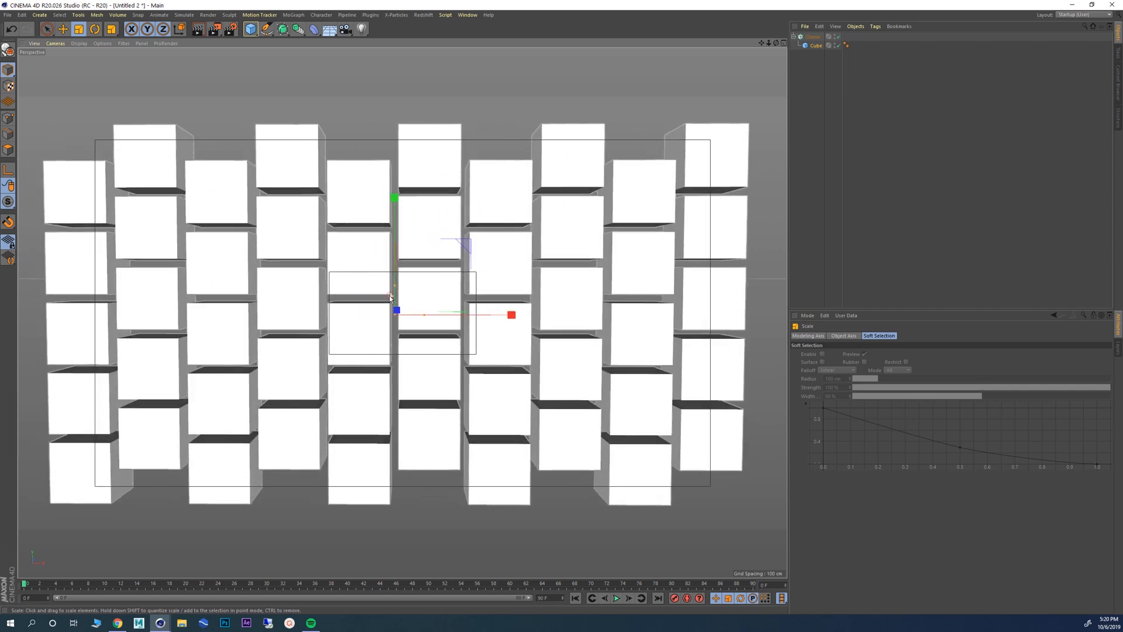
Step: Try a honeycomb offset of 0% on the Cloner, and raise it back to about 49%
left_click(812, 36)
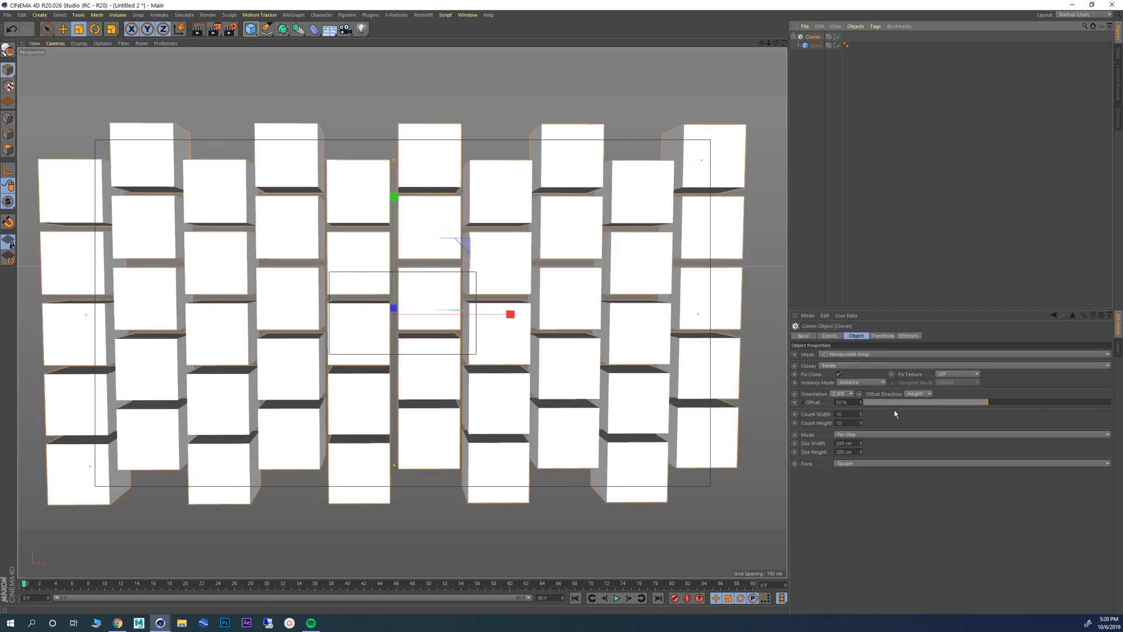
mouse_move(975, 403)
left_mouse_down()
mouse_move(860, 403)
mouse_move(1103, 404)
mouse_move(857, 409)
left_mouse_up()
scroll(346, 307, "down", 3)
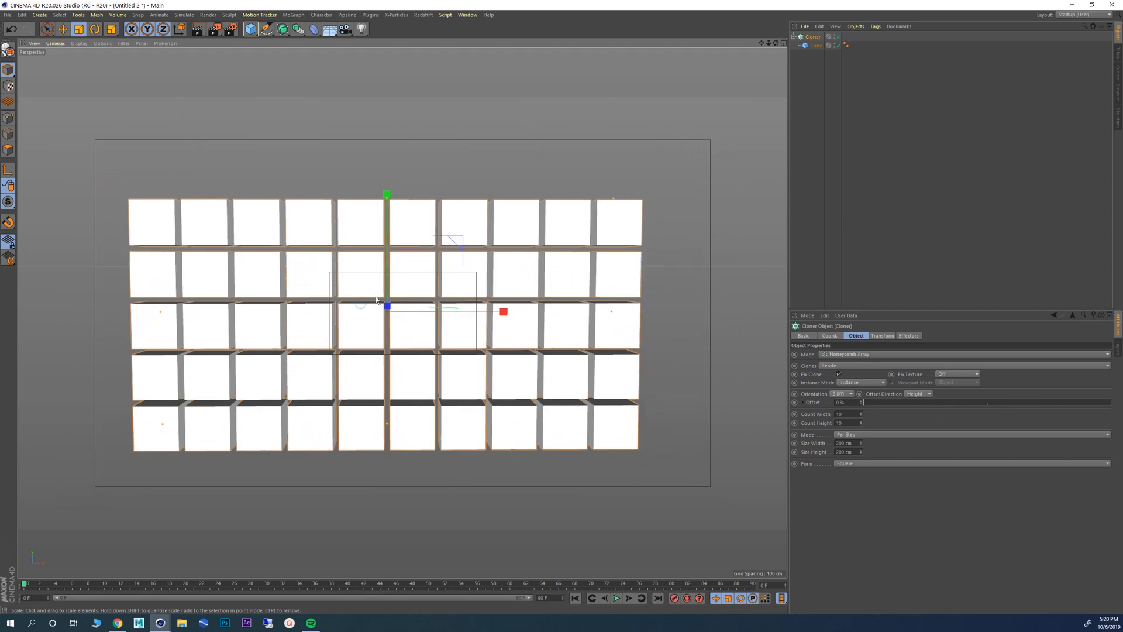
left_click_drag(376, 296, 404, 290, "alt")
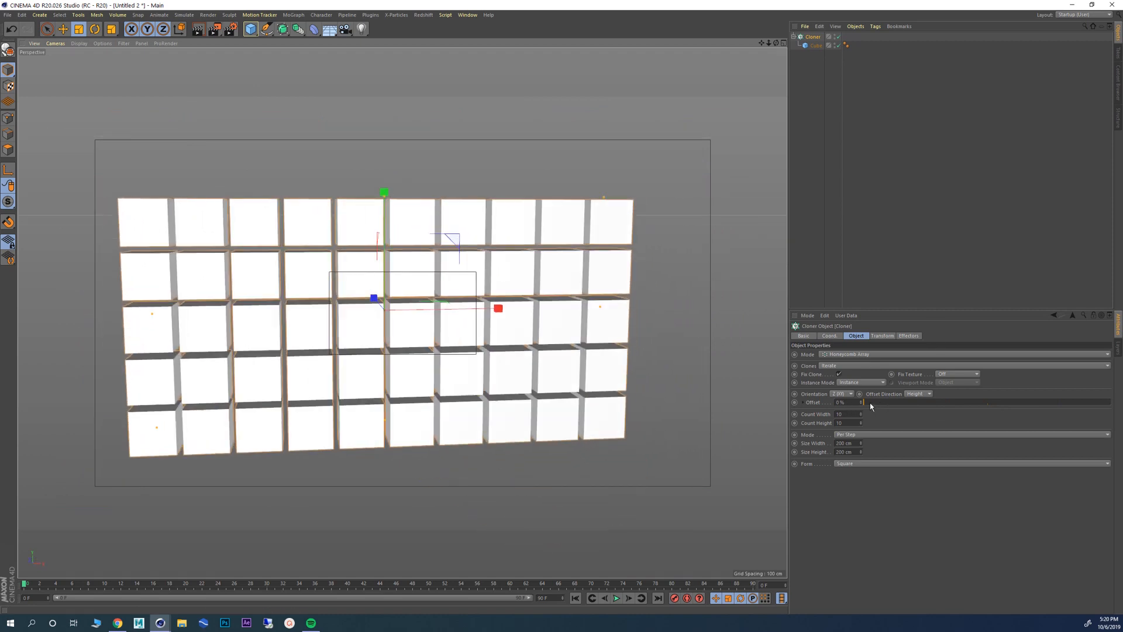
mouse_move(869, 402)
left_mouse_down()
mouse_move(1121, 401)
mouse_move(923, 413)
mouse_move(1122, 417)
mouse_move(990, 420)
left_mouse_up()
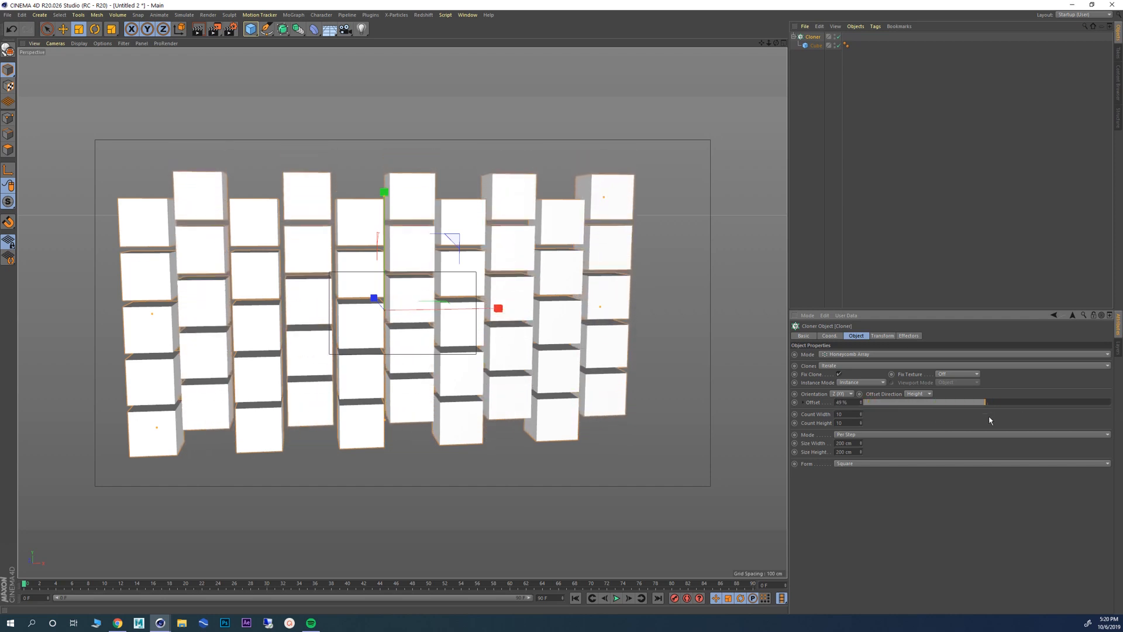
Step: Change the honeycomb array's form from Square to Circle
left_click(853, 464)
left_click(858, 473)
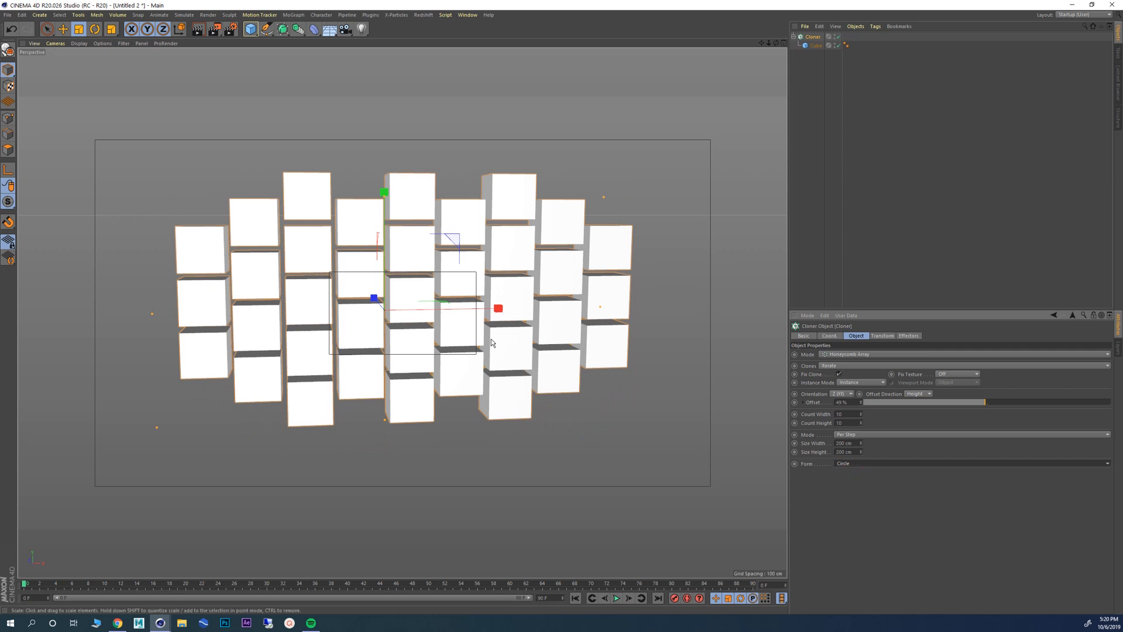
scroll(411, 307, "down", 2)
left_click_drag(411, 308, 398, 301, "alt")
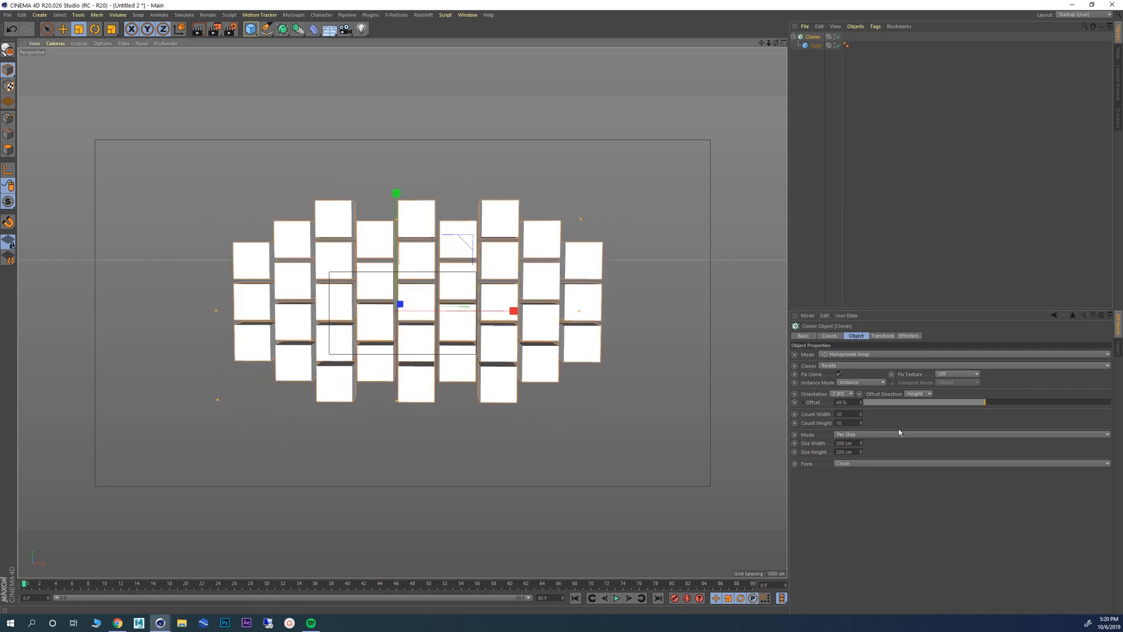
Step: Increase the honeycomb count to about 59 in width and 88 in height, and lower the offset to about 28%
mouse_move(861, 414)
left_mouse_down()
mouse_move(857, 423)
mouse_move(862, 410)
left_mouse_up()
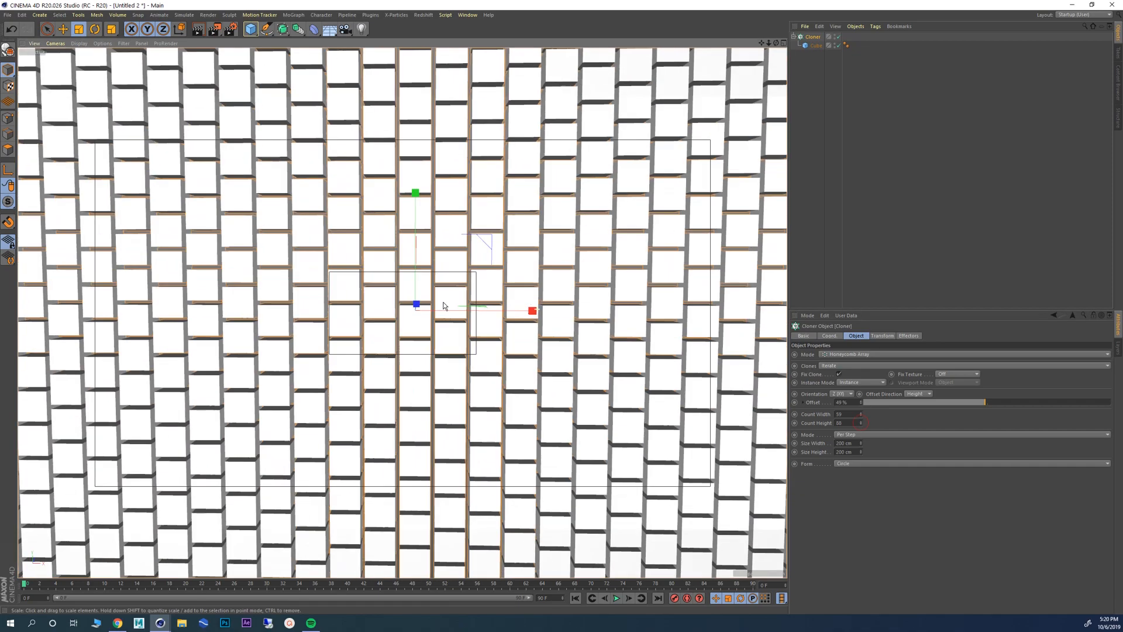
scroll(484, 294, "down", 3)
middle_click_drag(485, 295, 370, 320, "alt")
mouse_move(369, 320)
left_mouse_down("alt")
mouse_move(366, 303)
mouse_move(313, 310)
mouse_move(379, 341)
mouse_move(396, 294)
left_mouse_up("alt")
right_click_drag(451, 312, 490, 319, "alt")
left_click_drag(434, 316, 446, 337, "alt")
mouse_move(999, 400)
left_mouse_down()
mouse_move(1118, 401)
mouse_move(877, 401)
mouse_move(1048, 414)
mouse_move(895, 353)
left_mouse_up()
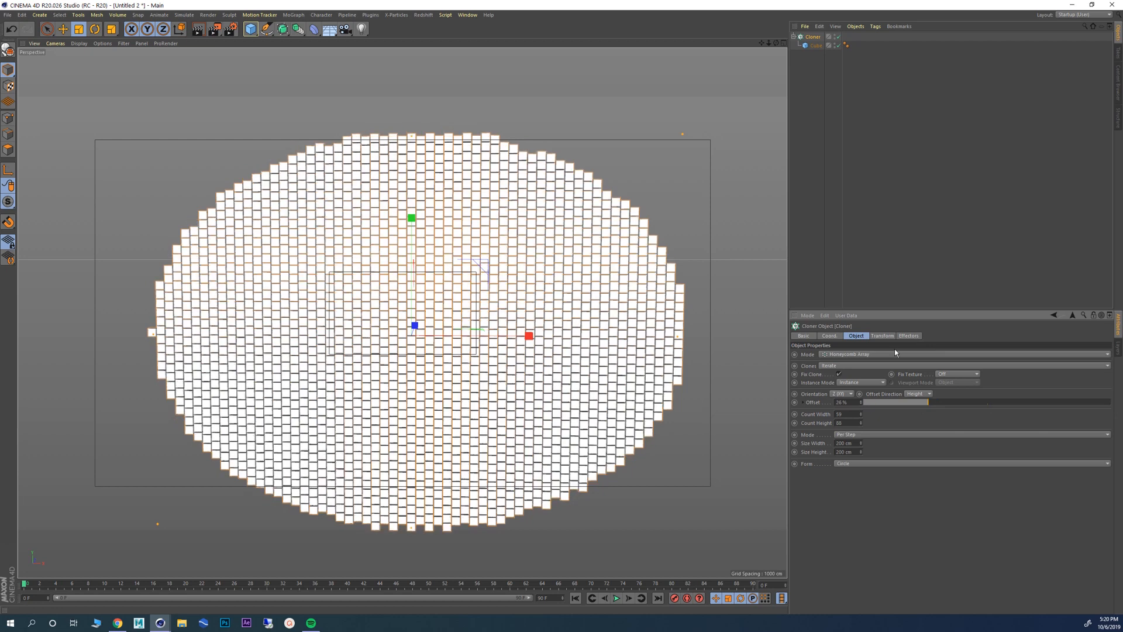
Step: Switch the Cloner's mode from Honeycomb Array to Object
left_click(850, 355)
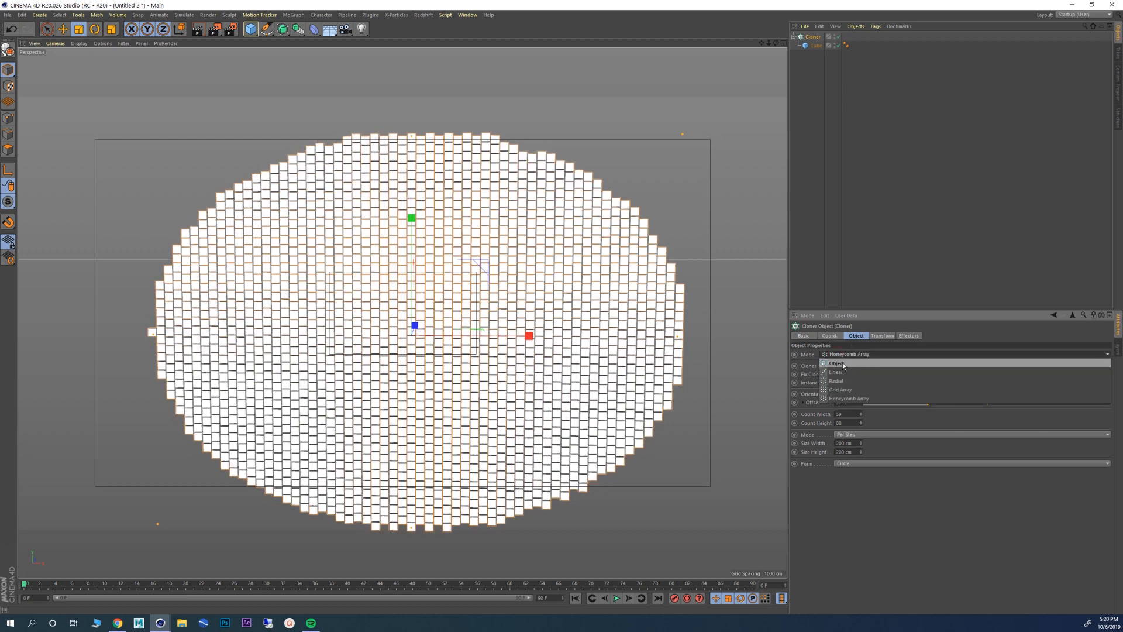
left_click(845, 364)
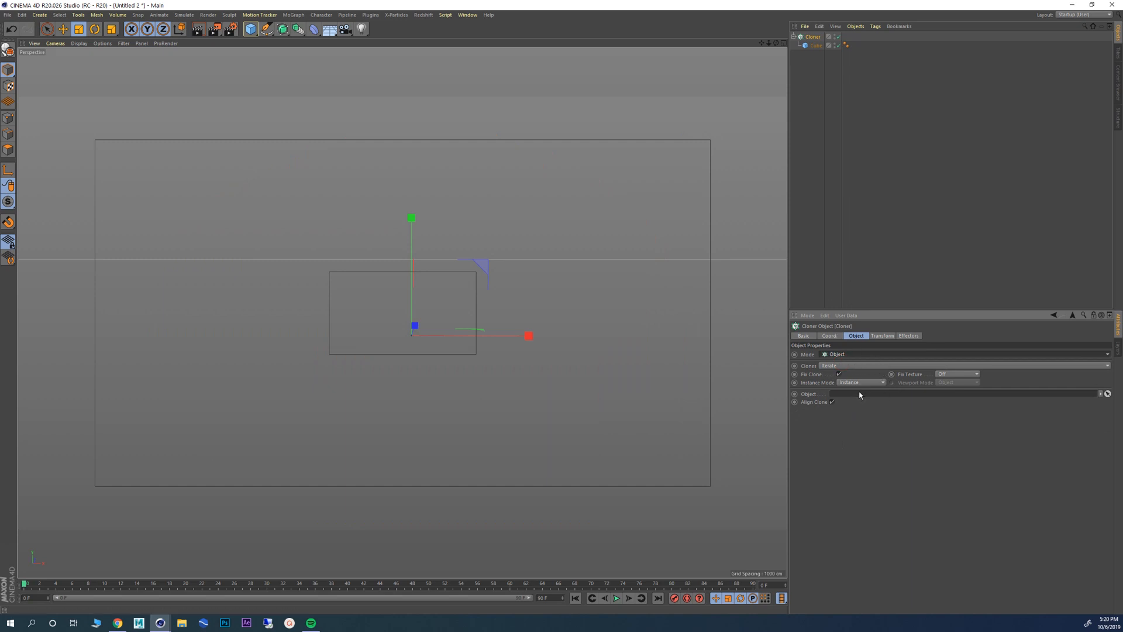
Step: Add a sphere to the scene and scale it up to a radius of about 921 cm
left_click(250, 29)
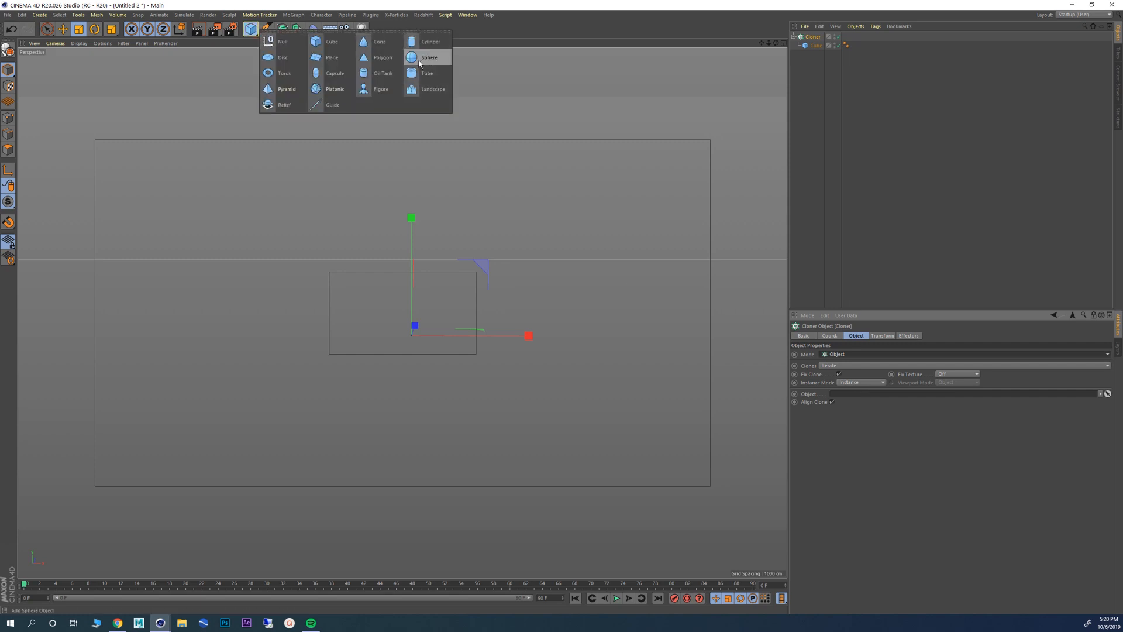
left_click(423, 59)
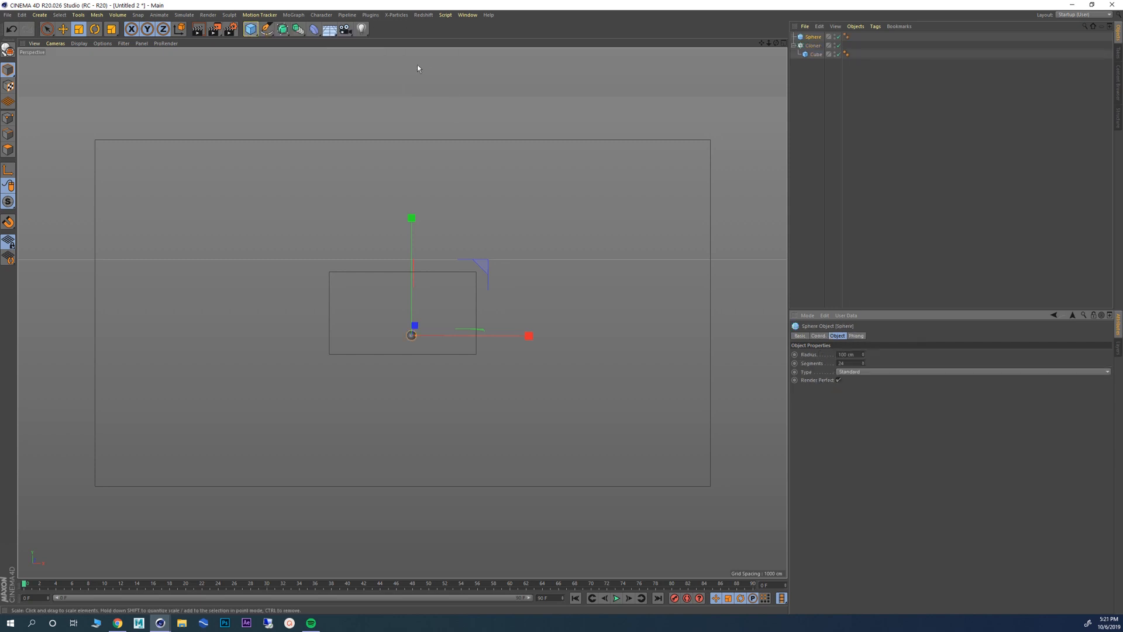
left_click(78, 28)
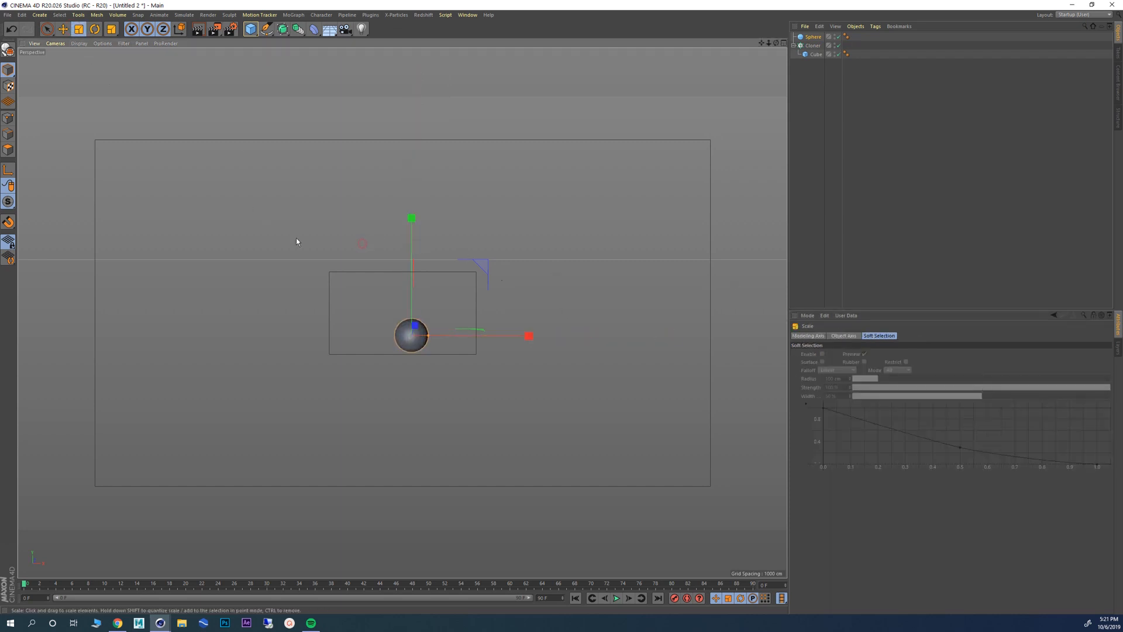
left_click_drag(296, 241, 597, 233)
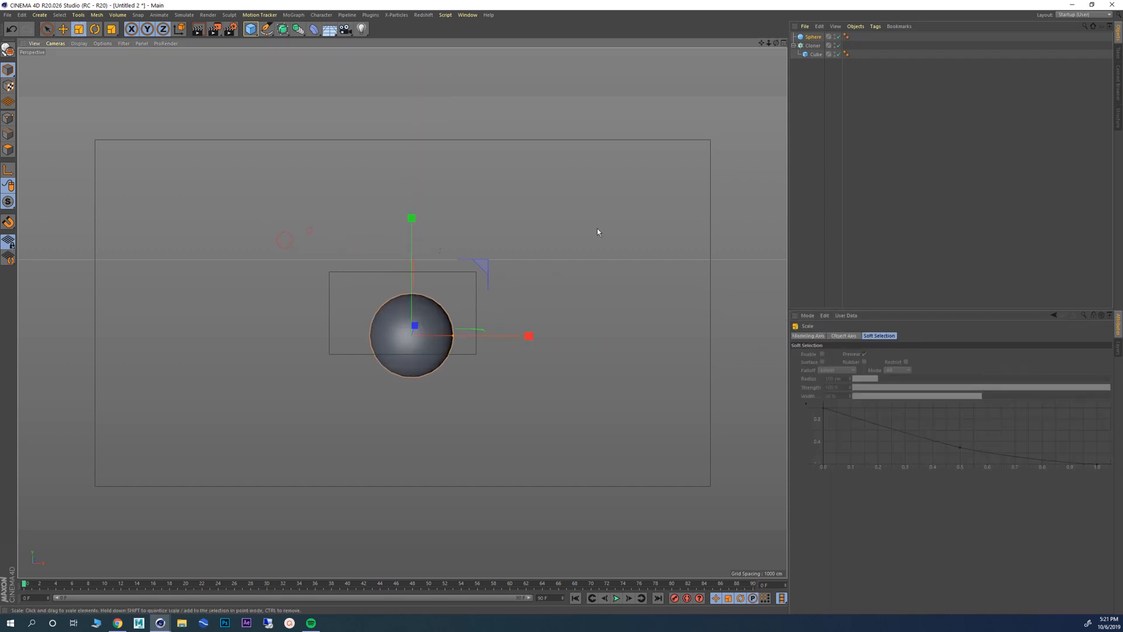
Step: Assign the sphere as the Cloner's target object so the cubes are cloned onto it
left_click(813, 46)
left_click_drag(822, 42, 866, 400)
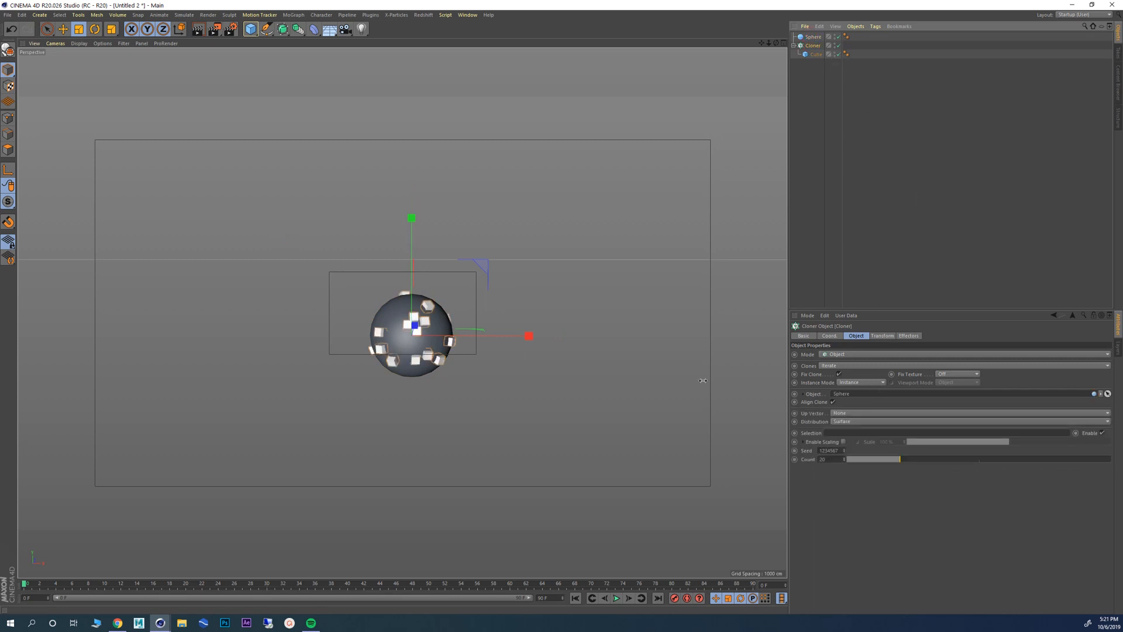
scroll(435, 352, "up", 6)
mouse_move(435, 352)
left_mouse_down("alt")
mouse_move(473, 324)
mouse_move(378, 311)
mouse_move(417, 343)
left_mouse_up("alt")
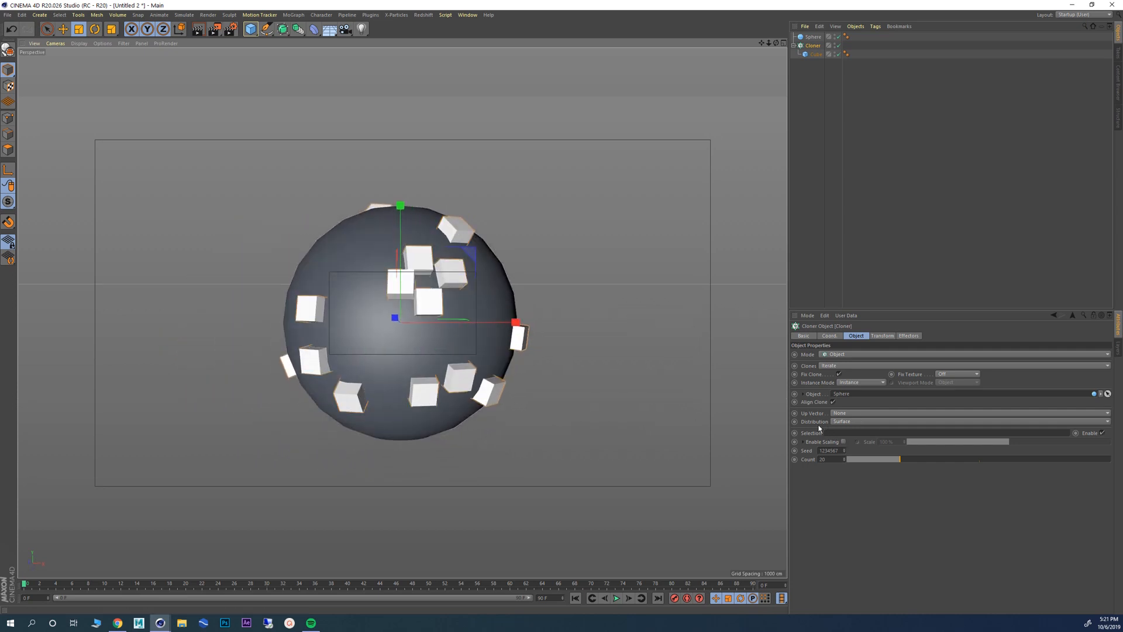
Step: Try the Vertex distribution for the clones on the sphere
left_click(859, 422)
left_click(857, 431)
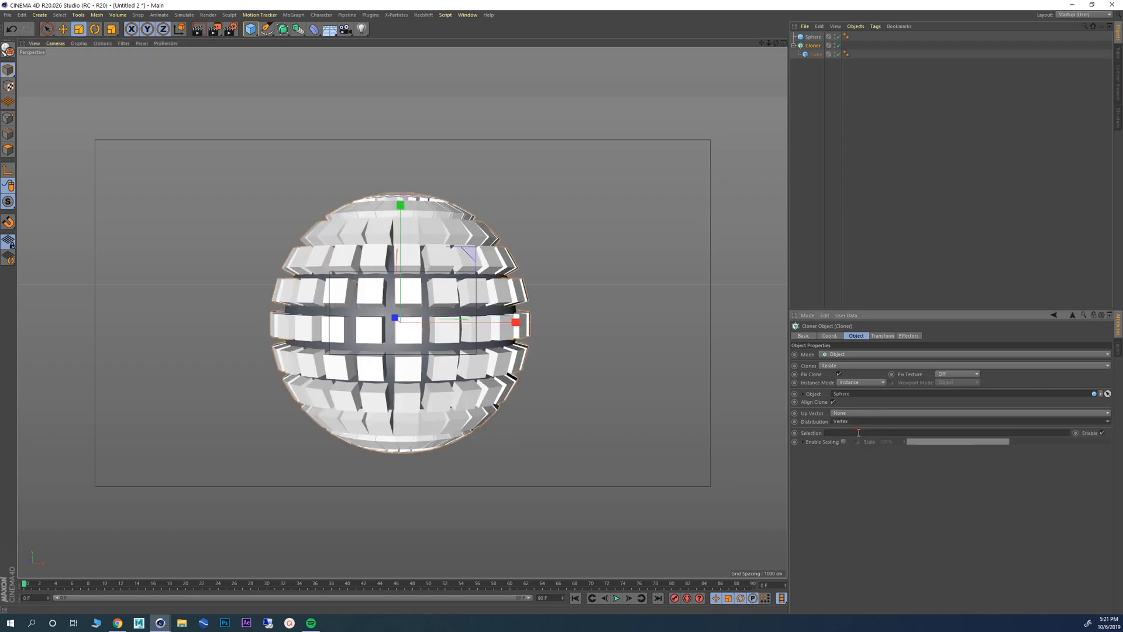
scroll(443, 328, "up", 2)
mouse_move(489, 332)
left_mouse_down("alt")
mouse_move(544, 360)
mouse_move(535, 356)
left_mouse_up("alt")
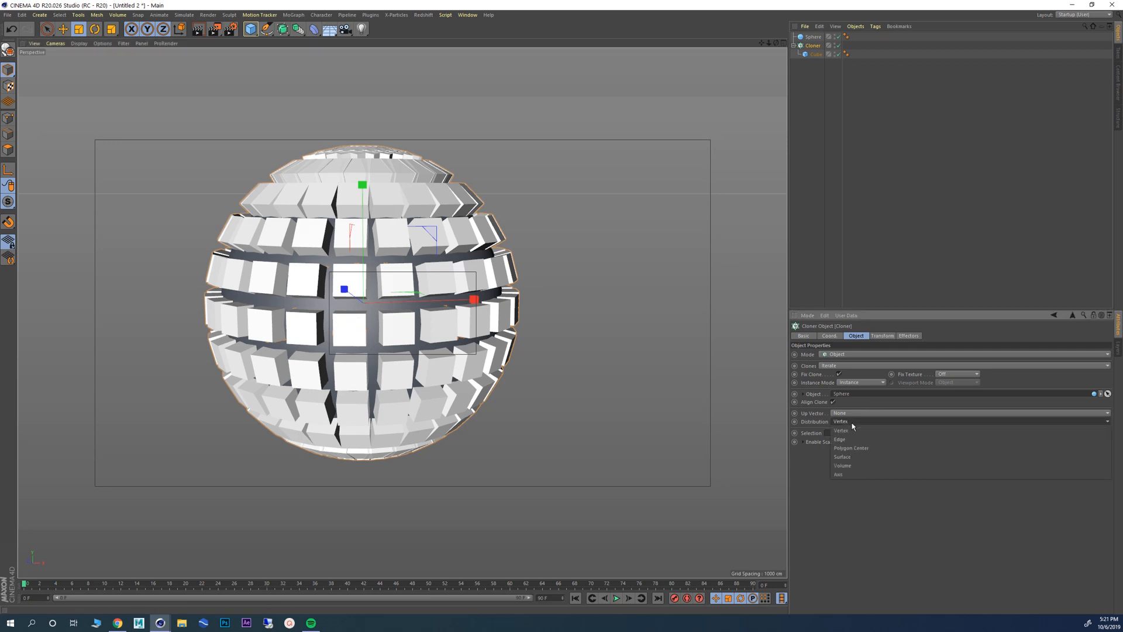
Step: Try the Edge distribution for the clones, followed by Polygon Center
left_click(872, 421)
left_click(862, 438)
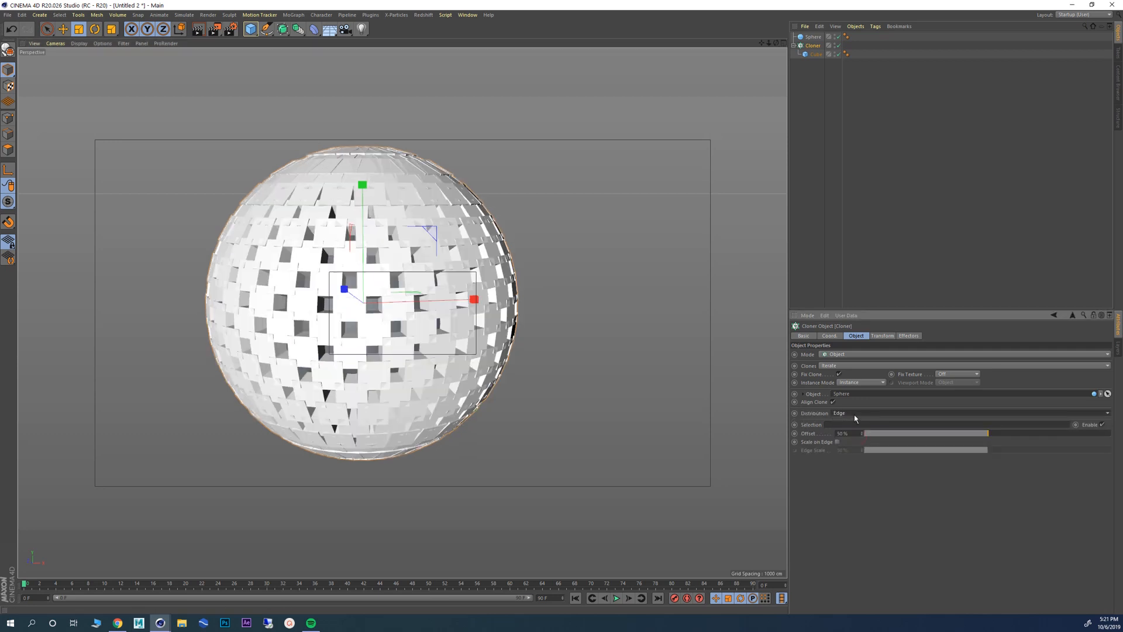
left_click(852, 413)
left_click(870, 444)
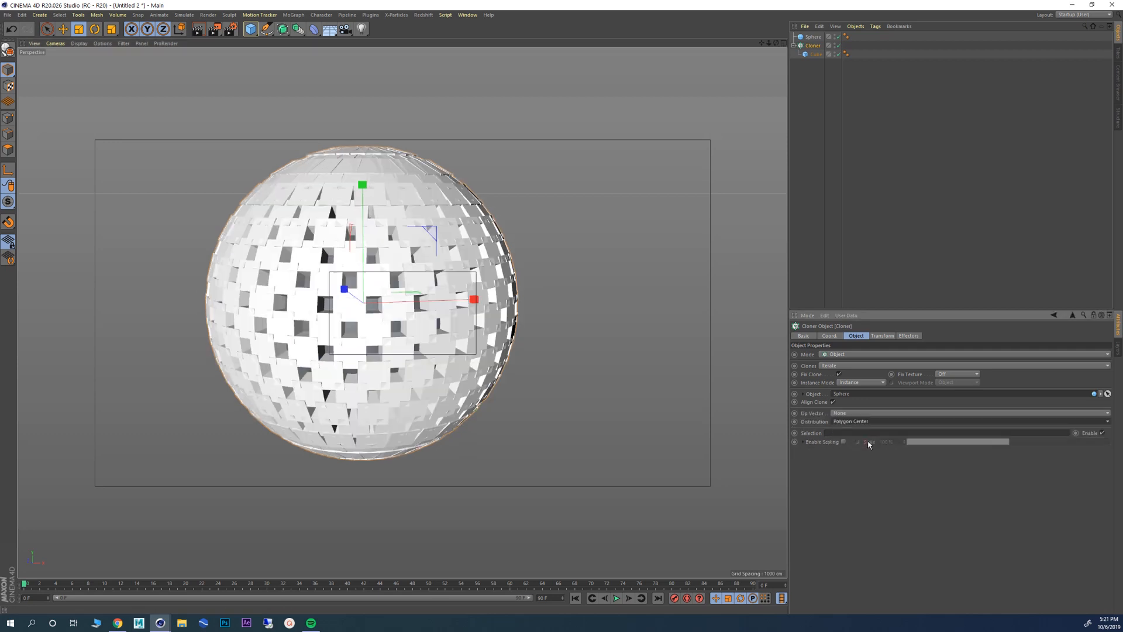
Step: Try the Volume distribution on the Cloner with the volume mode at Random
left_click(864, 422)
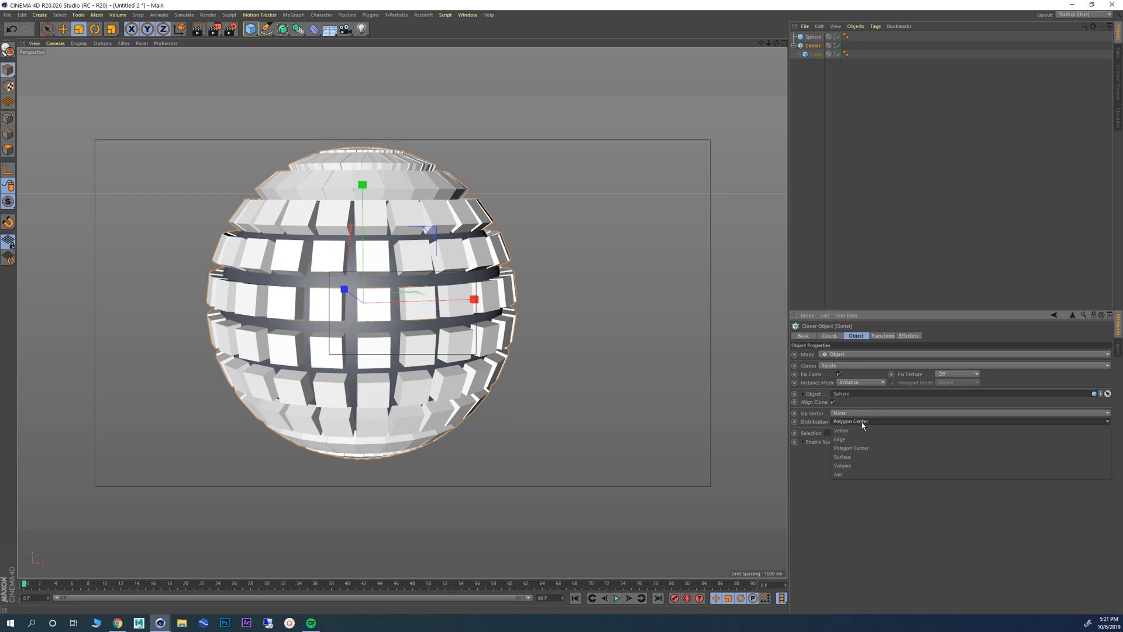
left_click(851, 466)
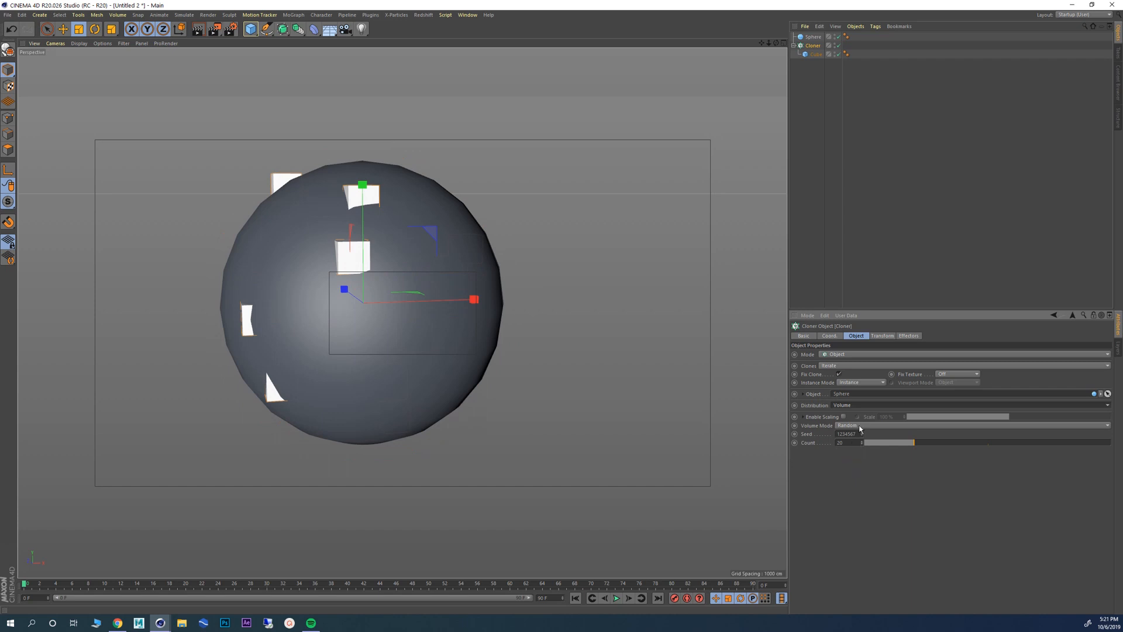
left_click(860, 427)
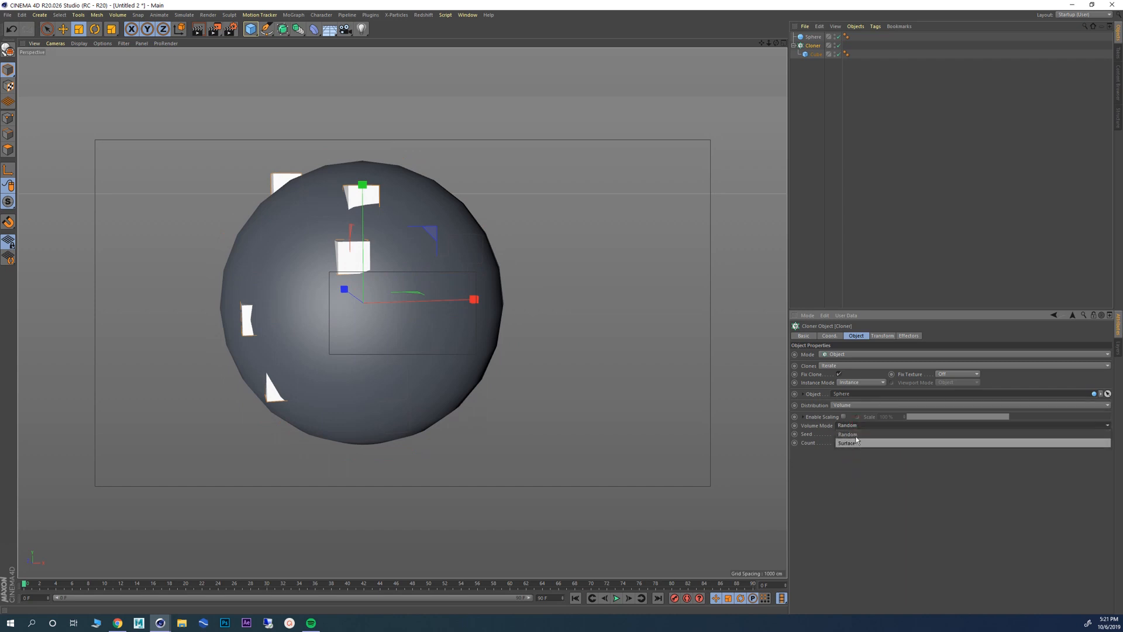
left_click(859, 442)
left_click(849, 406)
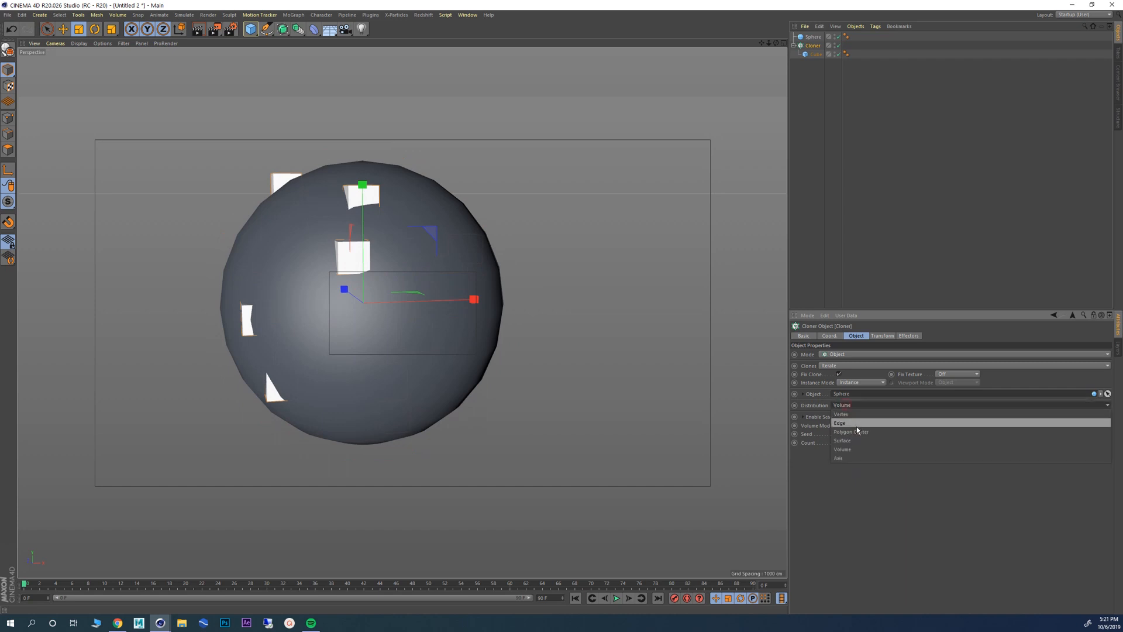
left_click(853, 449)
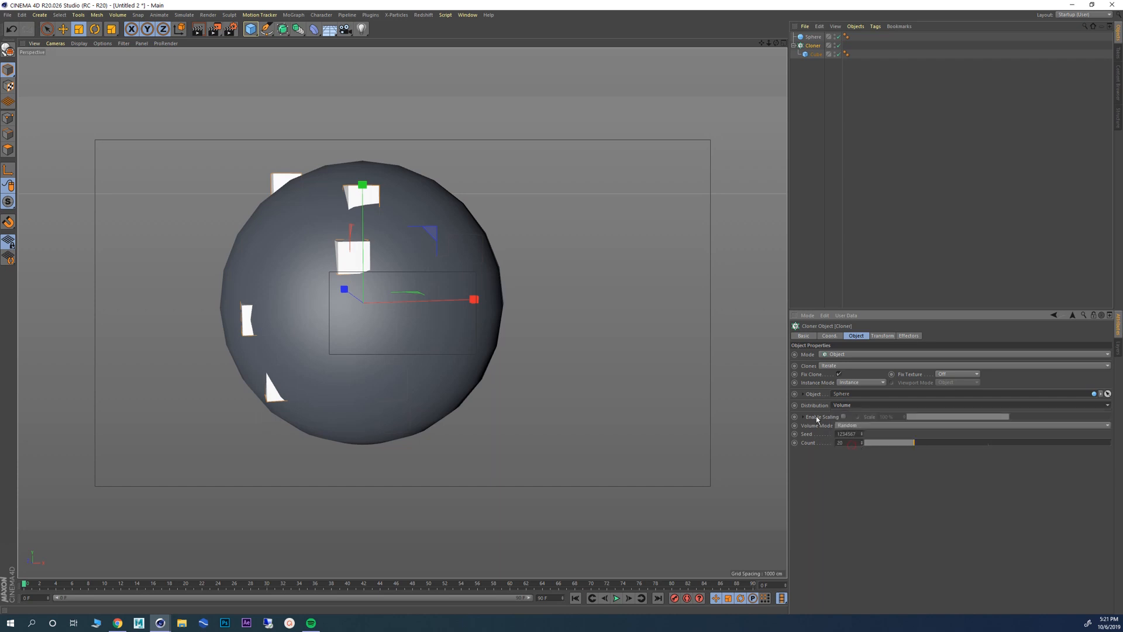
Step: Hide the sphere in the viewport and view the cubes cloned inside its volume
left_click_drag(351, 279, 392, 286, "alt")
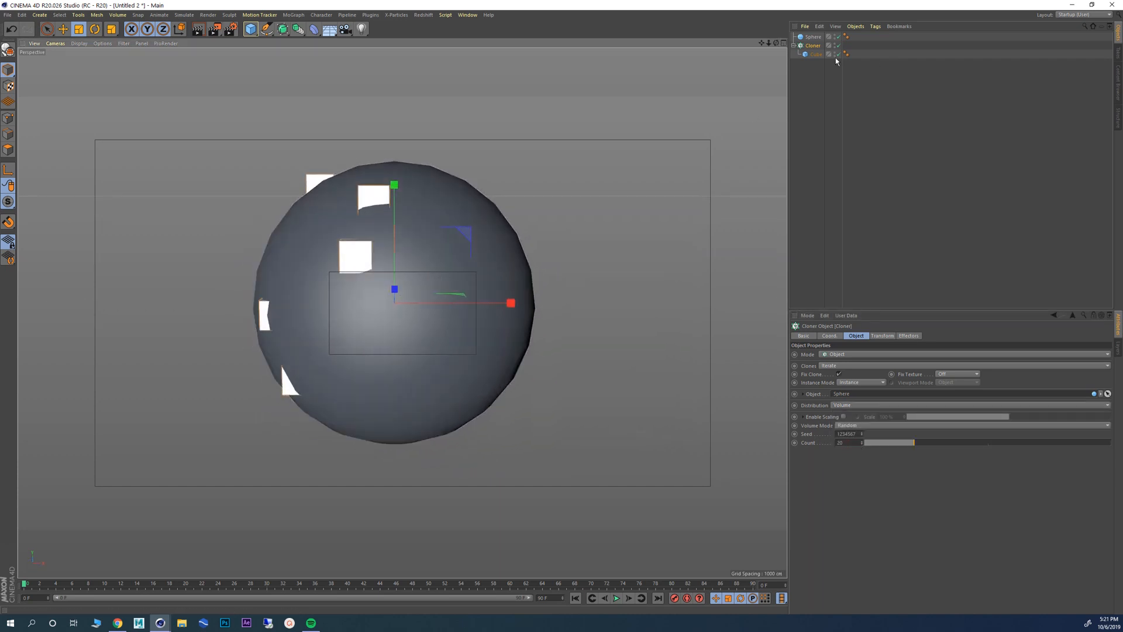
left_click(813, 37)
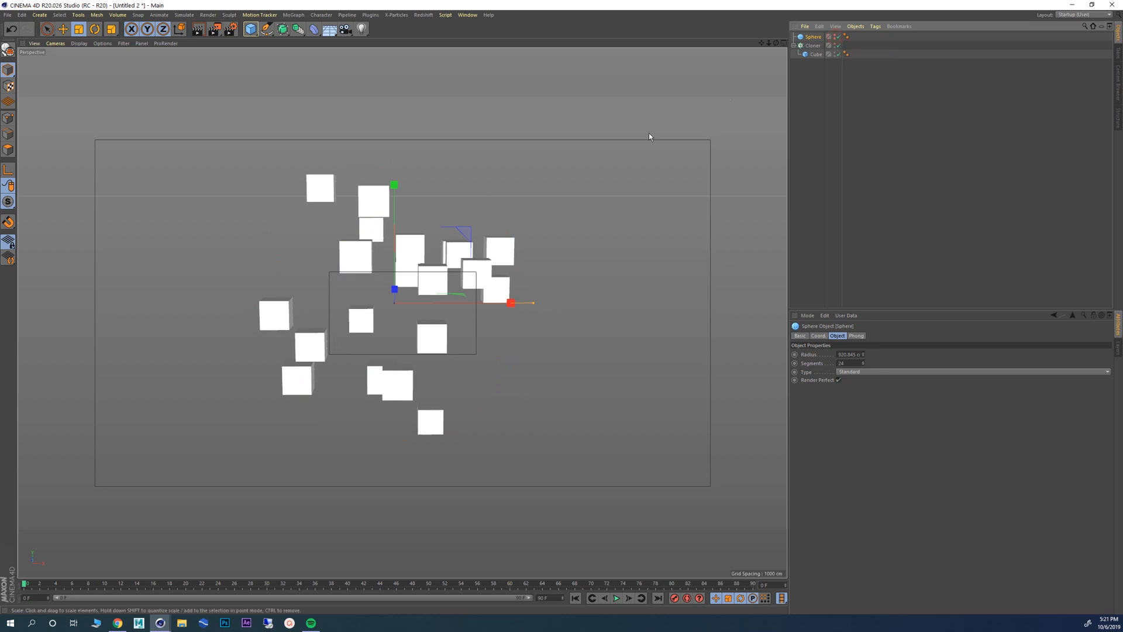
mouse_move(379, 287)
left_mouse_down("alt")
mouse_move(454, 288)
mouse_move(303, 275)
mouse_move(343, 341)
mouse_move(392, 290)
mouse_move(375, 287)
mouse_move(468, 321)
left_mouse_up("alt")
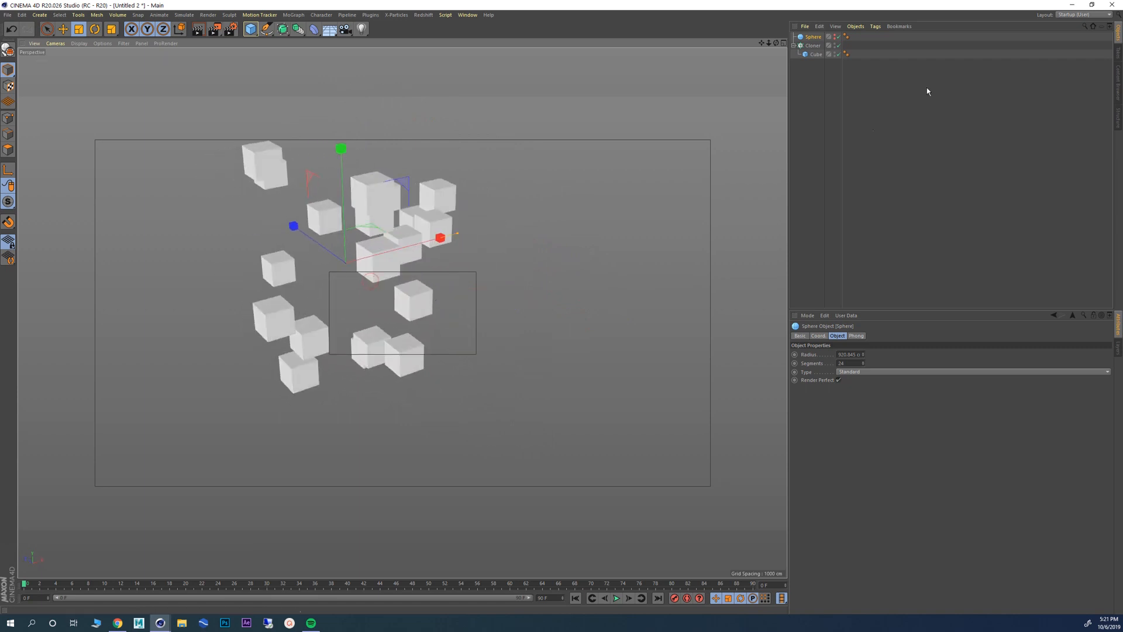
Step: Raise the Cloner's clone count to 100
left_click(813, 45)
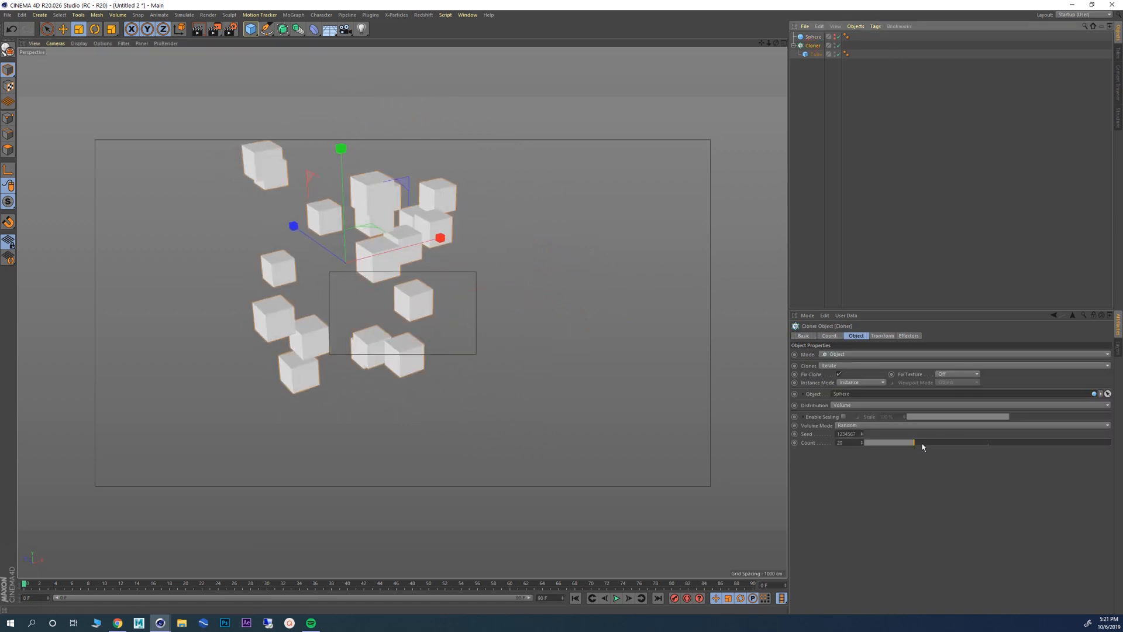
left_click_drag(922, 443, 1110, 443)
mouse_move(340, 234)
left_mouse_down("alt")
mouse_move(371, 222)
mouse_move(371, 179)
mouse_move(257, 202)
mouse_move(267, 221)
mouse_move(367, 258)
mouse_move(251, 251)
mouse_move(251, 272)
mouse_move(380, 239)
mouse_move(327, 251)
mouse_move(454, 259)
mouse_move(298, 248)
left_mouse_up("alt")
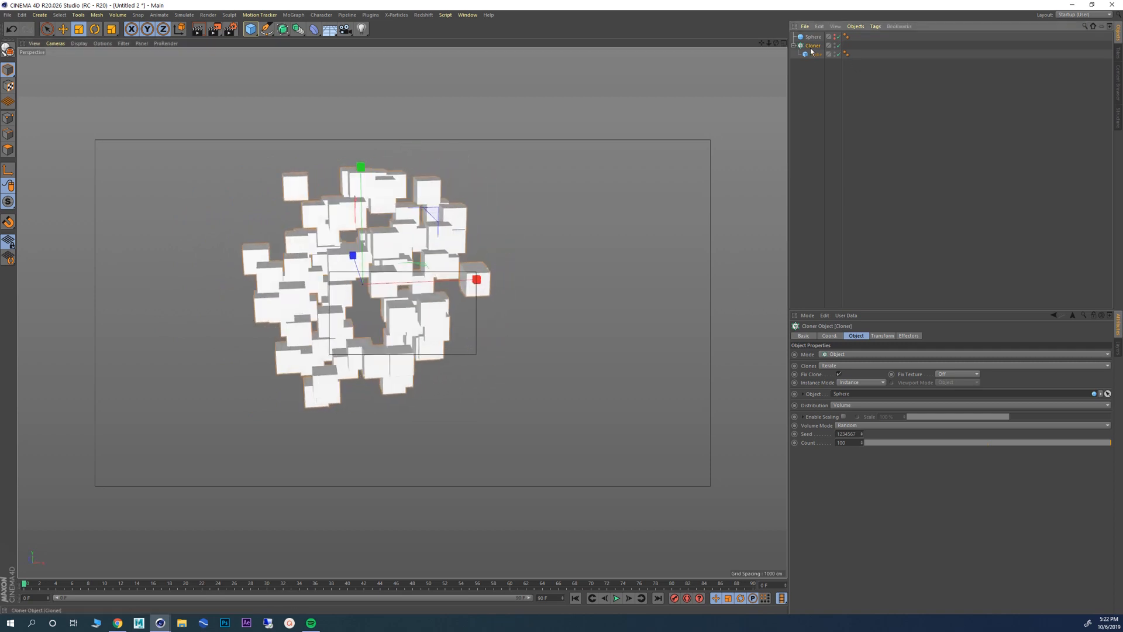
Step: Set the Cloner's distribution to Surface and view the clones around the hidden sphere
left_click(868, 405)
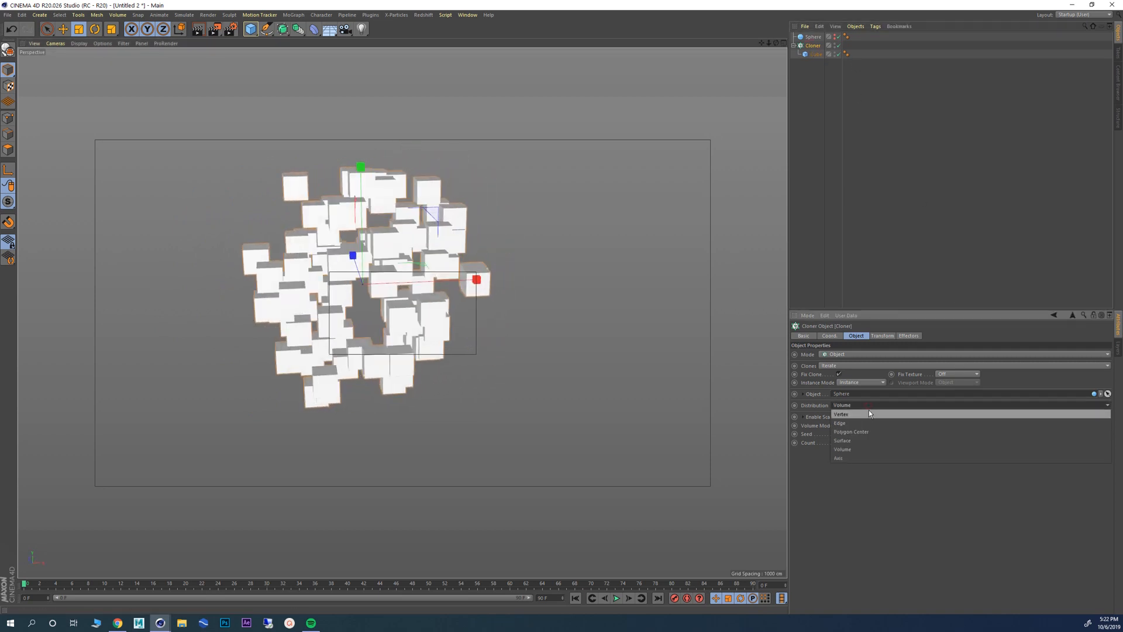
left_click(859, 441)
mouse_move(515, 234)
left_mouse_down("alt")
mouse_move(353, 197)
mouse_move(442, 278)
mouse_move(334, 265)
mouse_move(426, 246)
mouse_move(413, 248)
mouse_move(454, 256)
mouse_move(370, 248)
mouse_move(410, 252)
left_mouse_up("alt")
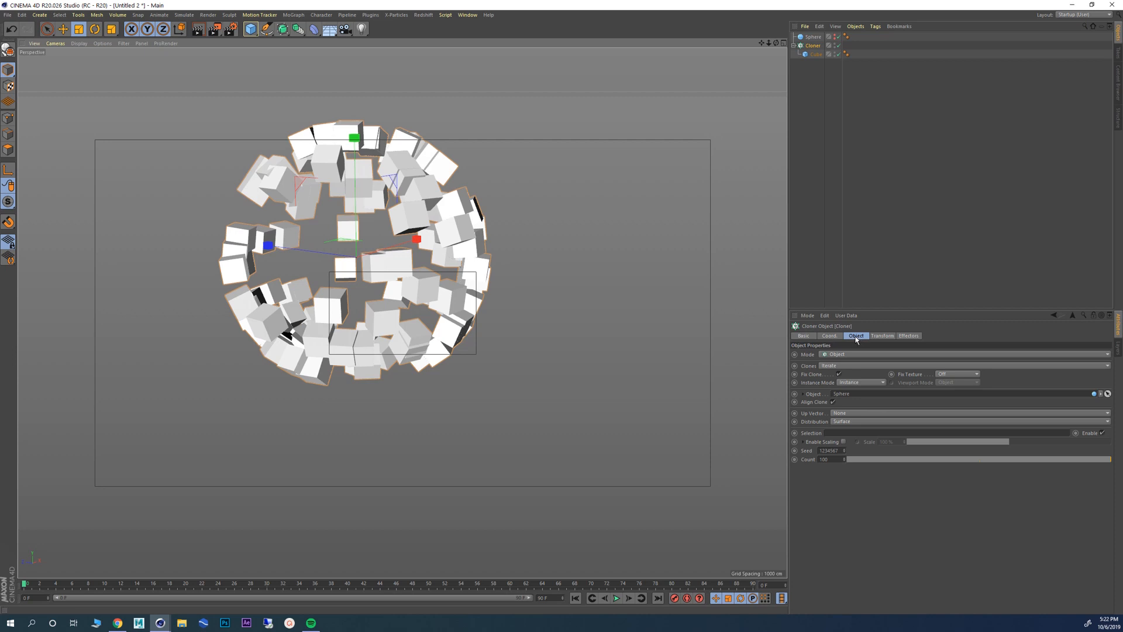
Step: Try rotating the individual clones in heading, pitch and bank with the Cloner's transform settings
left_click(882, 336)
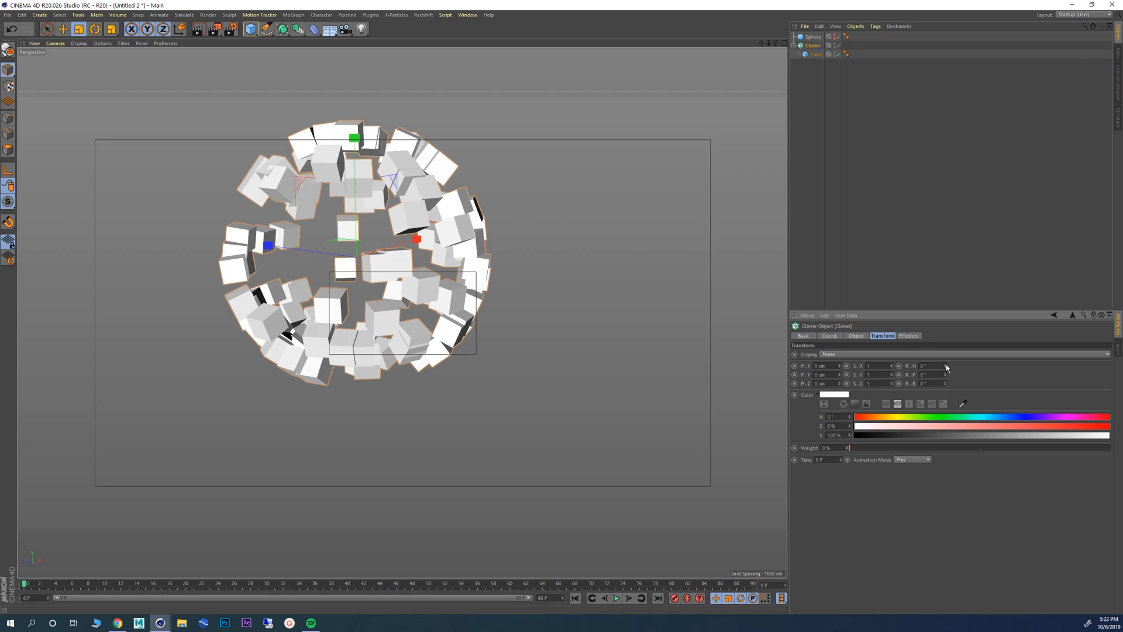
left_click_drag(947, 365, 946, 364)
scroll(481, 321, "up", 5)
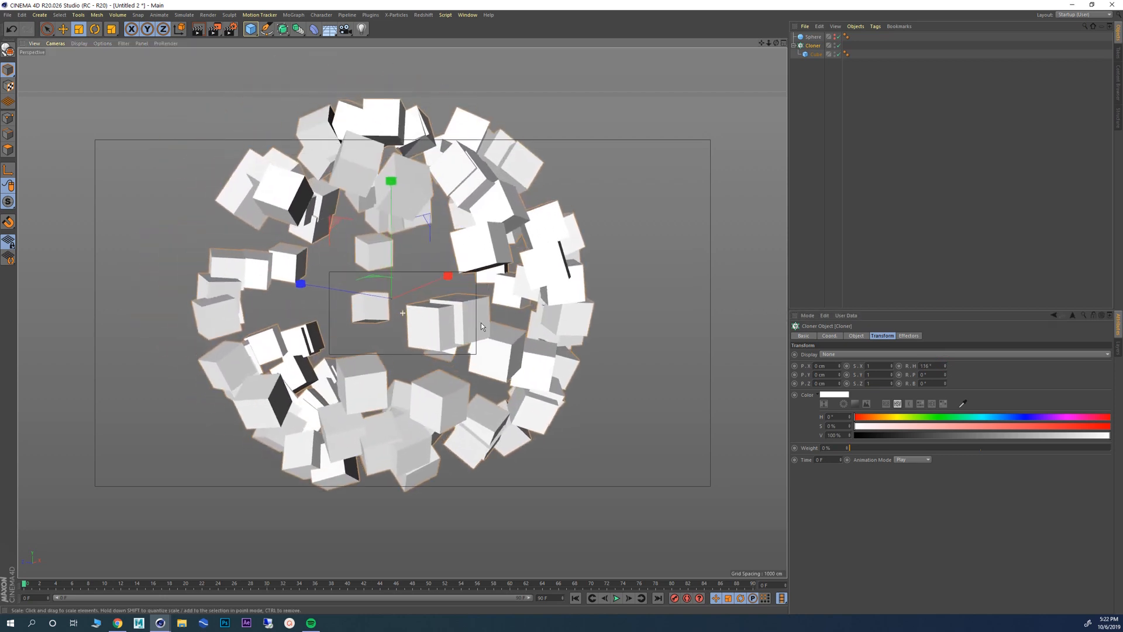
left_click_drag(426, 279, 424, 276, "alt")
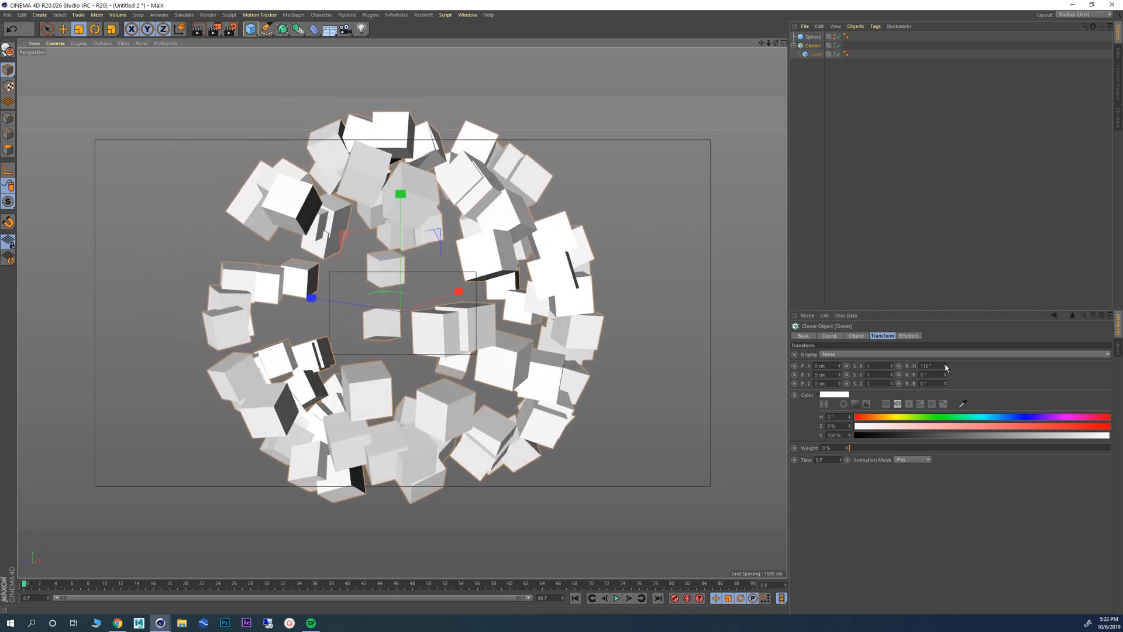
left_click_drag(946, 366, 946, 384)
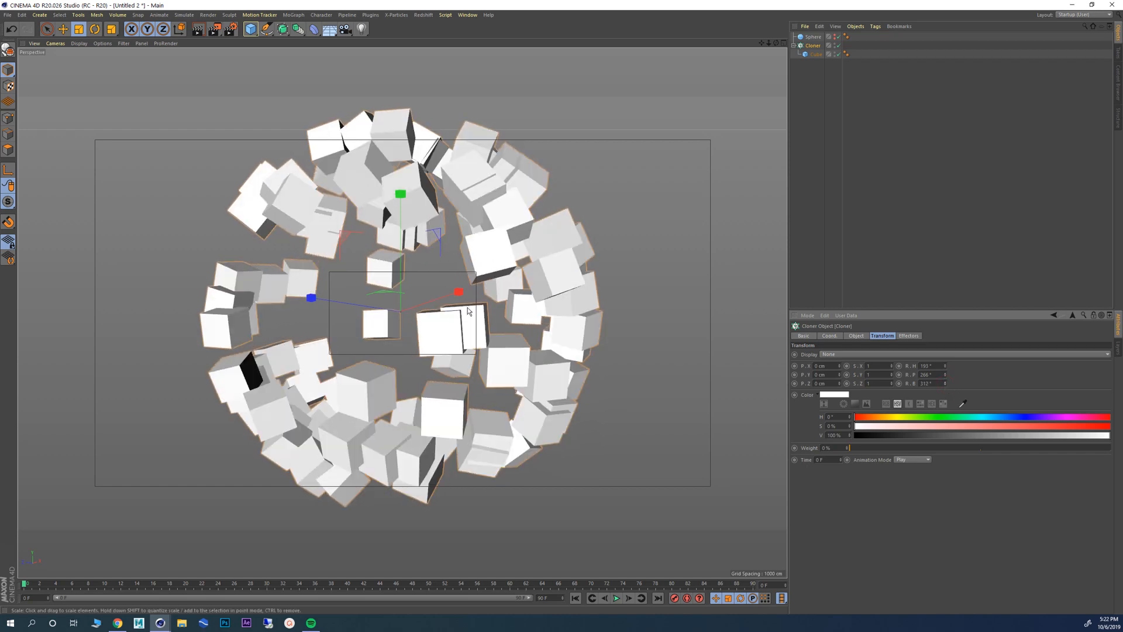
left_click_drag(467, 308, 476, 312, "alt")
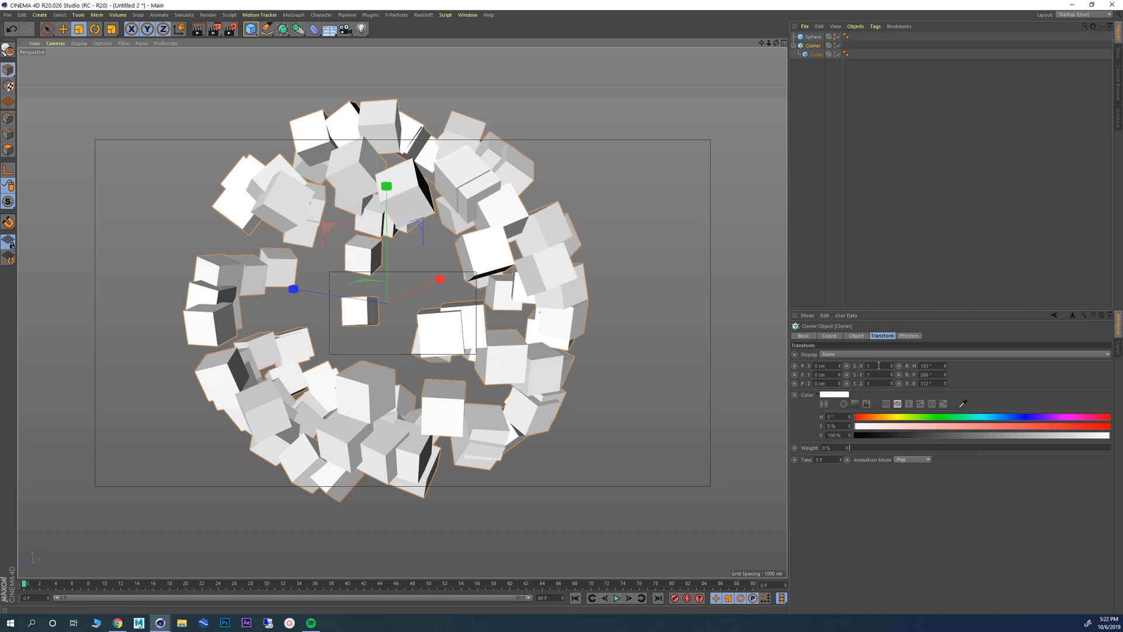
Step: Try stretching the clones to a scale of about 2.47 in X and 1.53 in Y, and offset their X position
left_click_drag(892, 366, 898, 398)
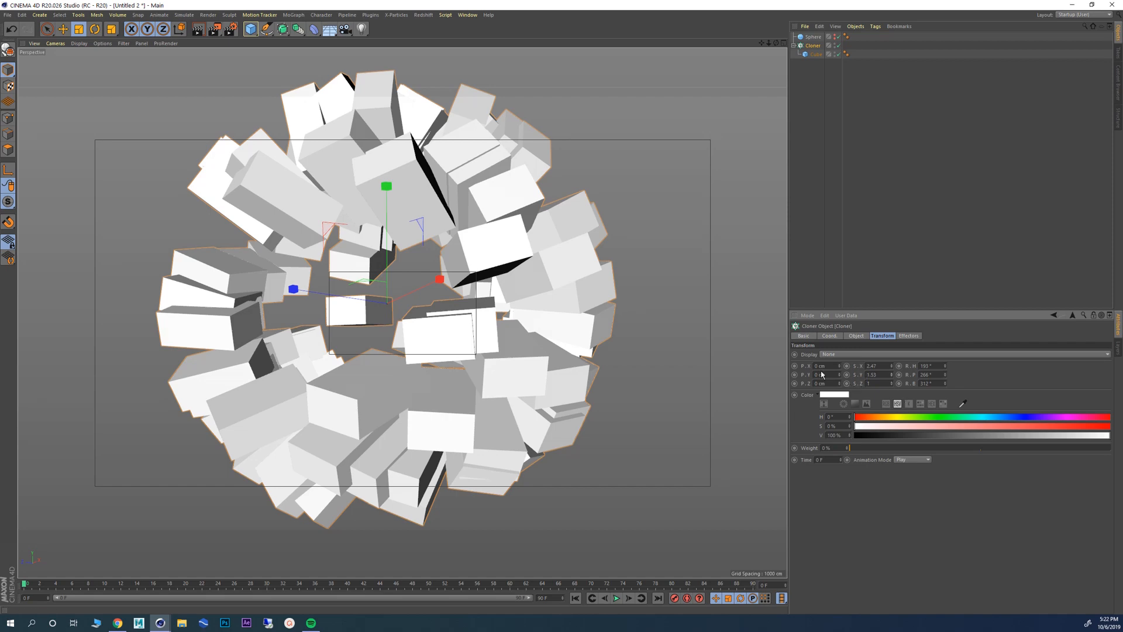
left_click_drag(841, 367, 851, 389)
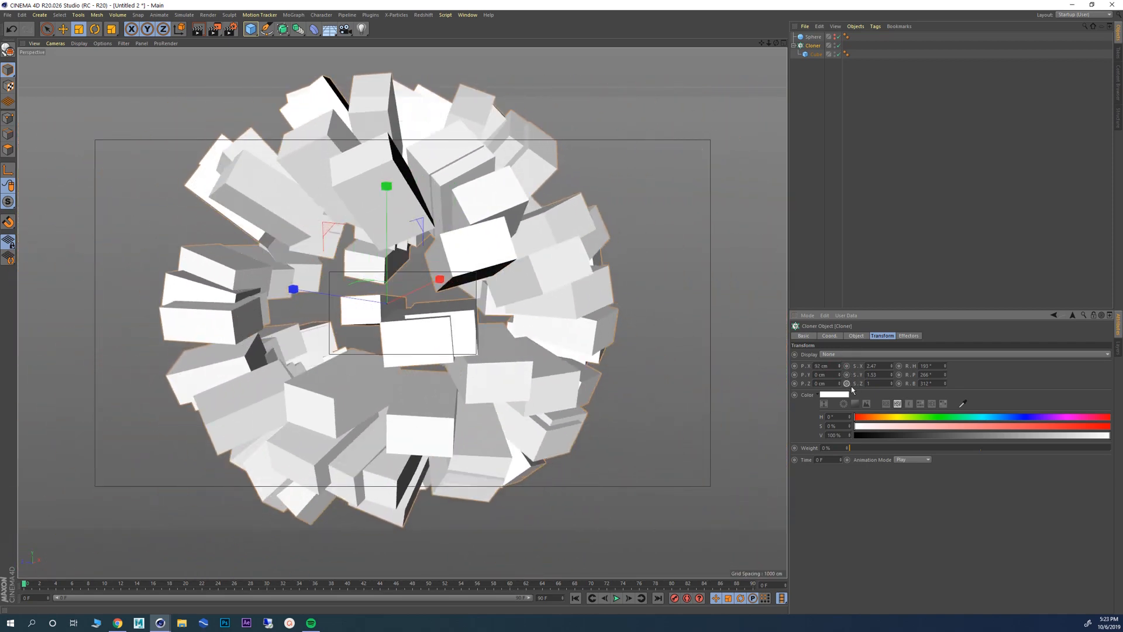
Step: Reset the Cloner's transform values to position 0 cm, scale 1 and rotation 0°
double_click(823, 367)
type("0")
key("Tab")
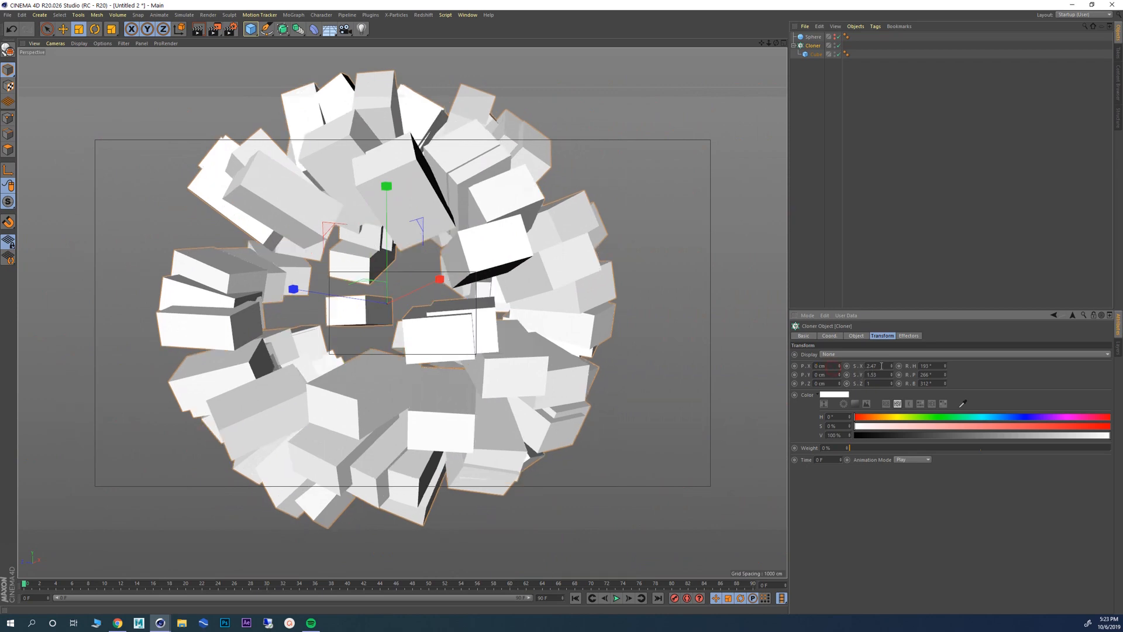
type("1")
key("Tab")
type("1")
key("Tab")
key("Tab")
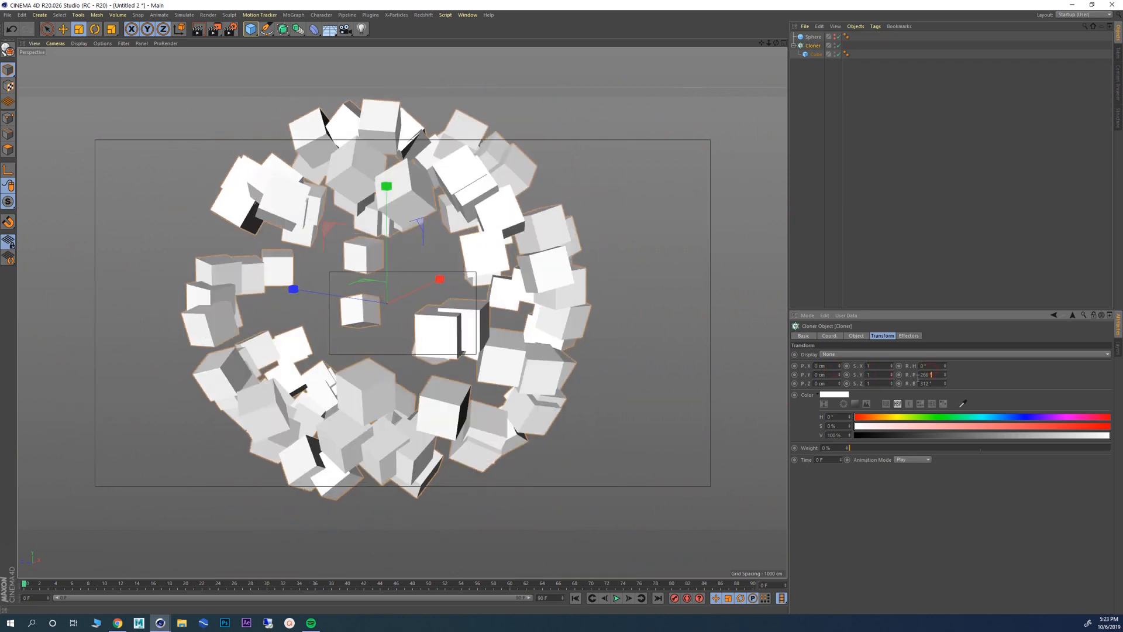
type("0")
key("Tab")
type("0")
key("Tab")
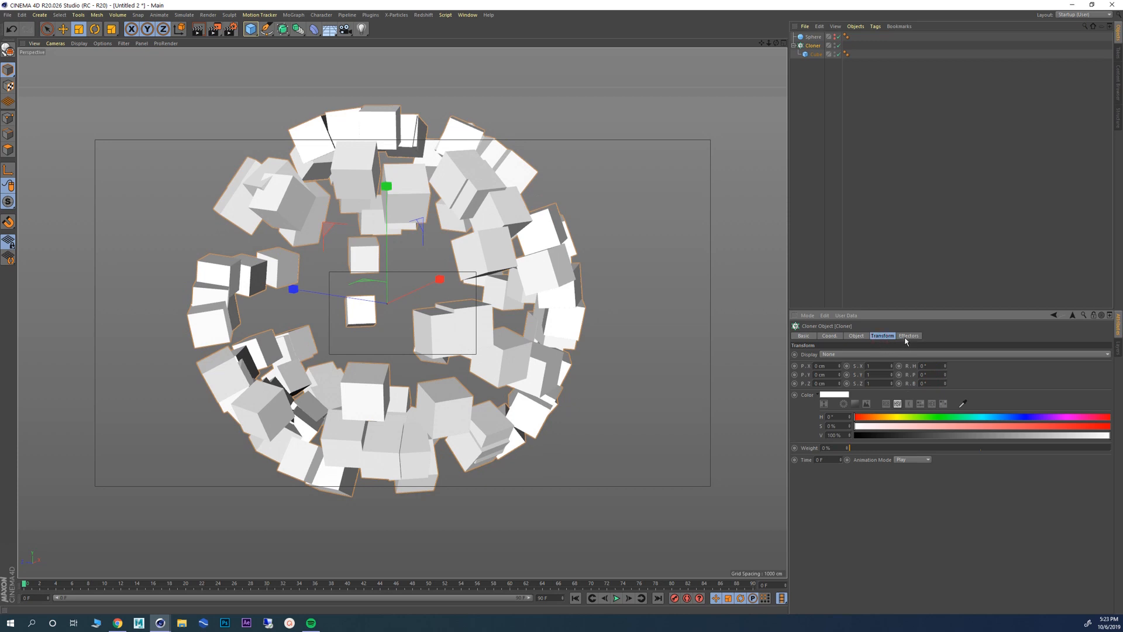
Step: Show the Cloner's list of effectors
left_click(908, 336)
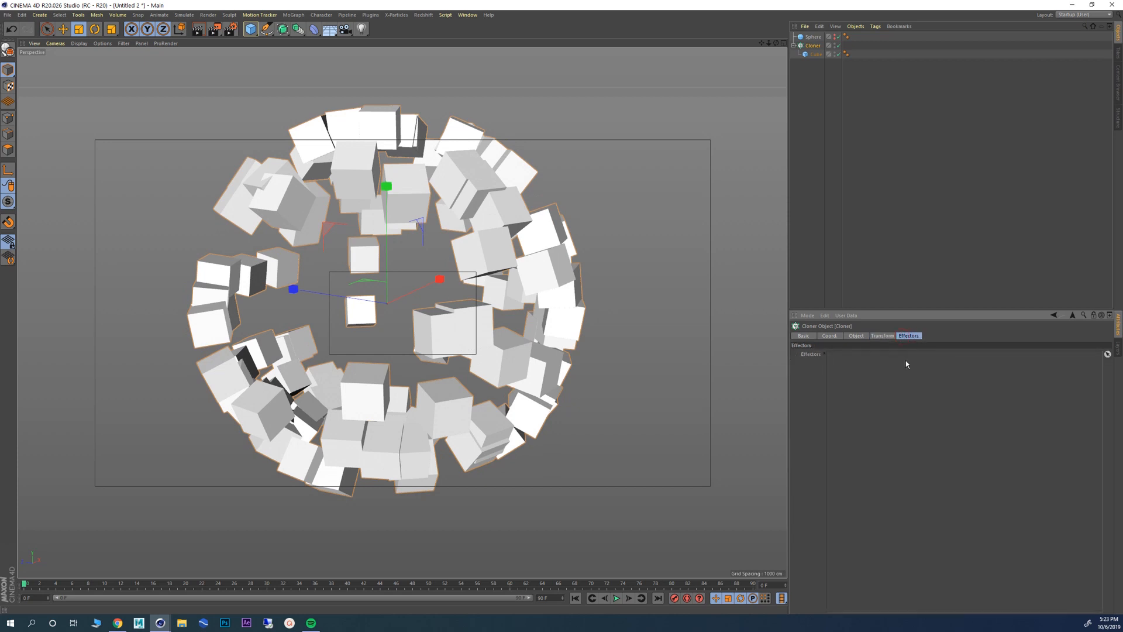
Step: Detach the list of MoGraph effectors as a floating palette and place it beside the clones in the viewport
left_click_drag(497, 295, 326, 288)
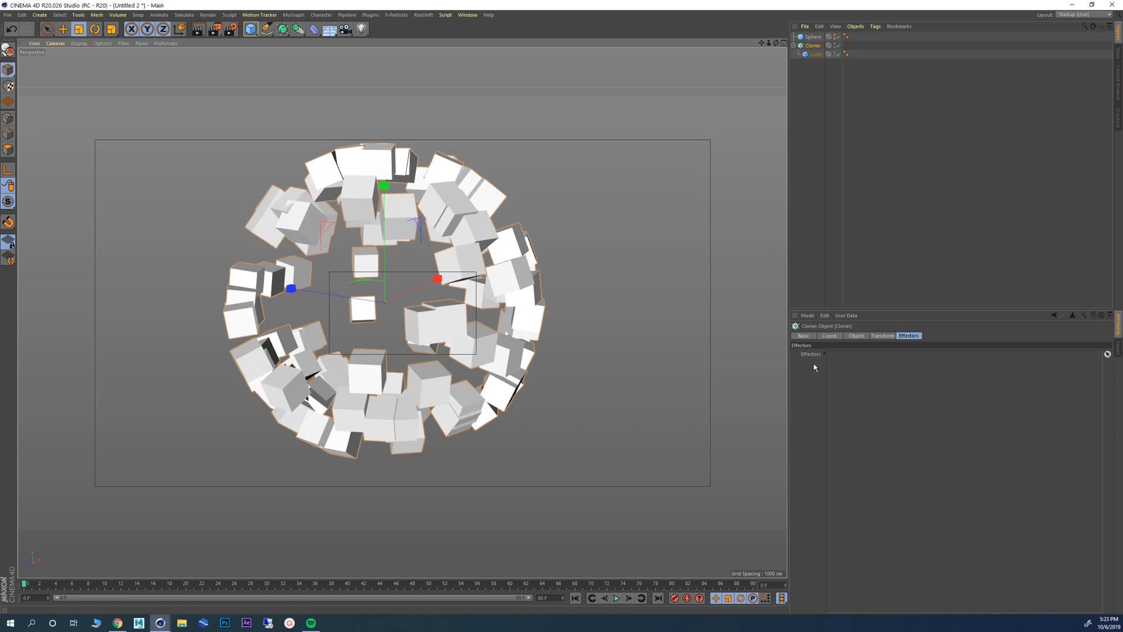
left_click(291, 16)
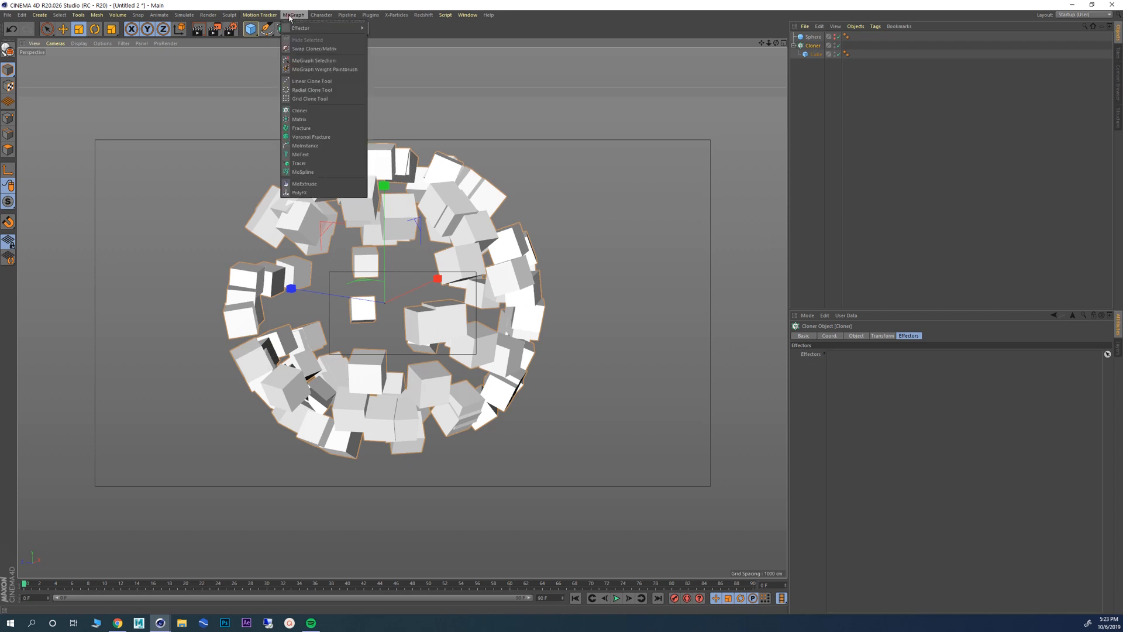
mouse_move(316, 28)
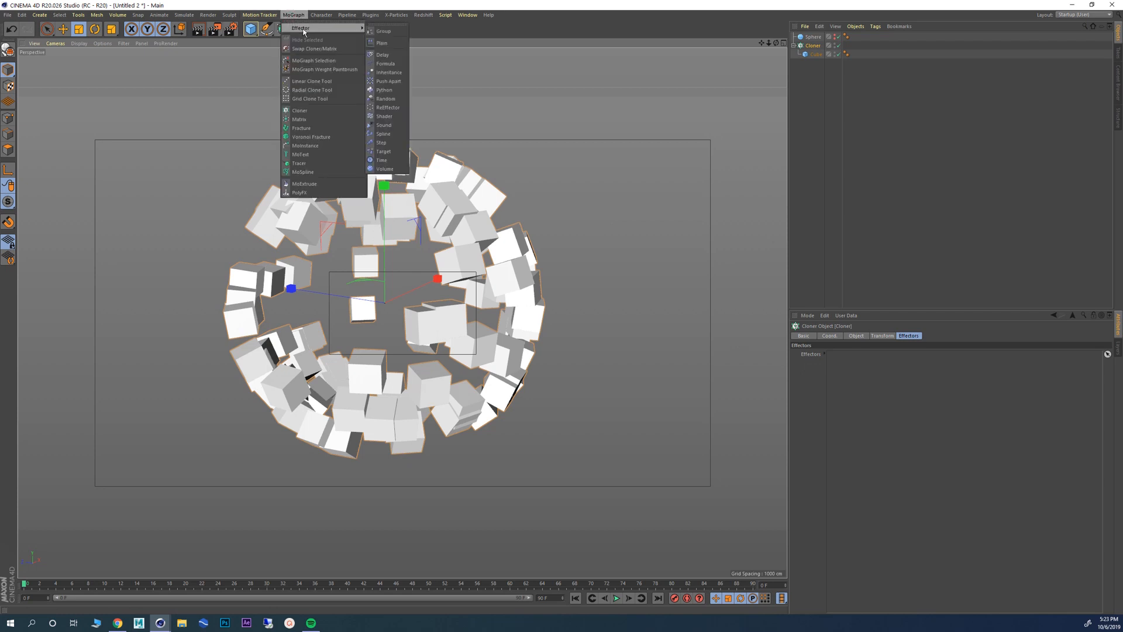
left_click(386, 23)
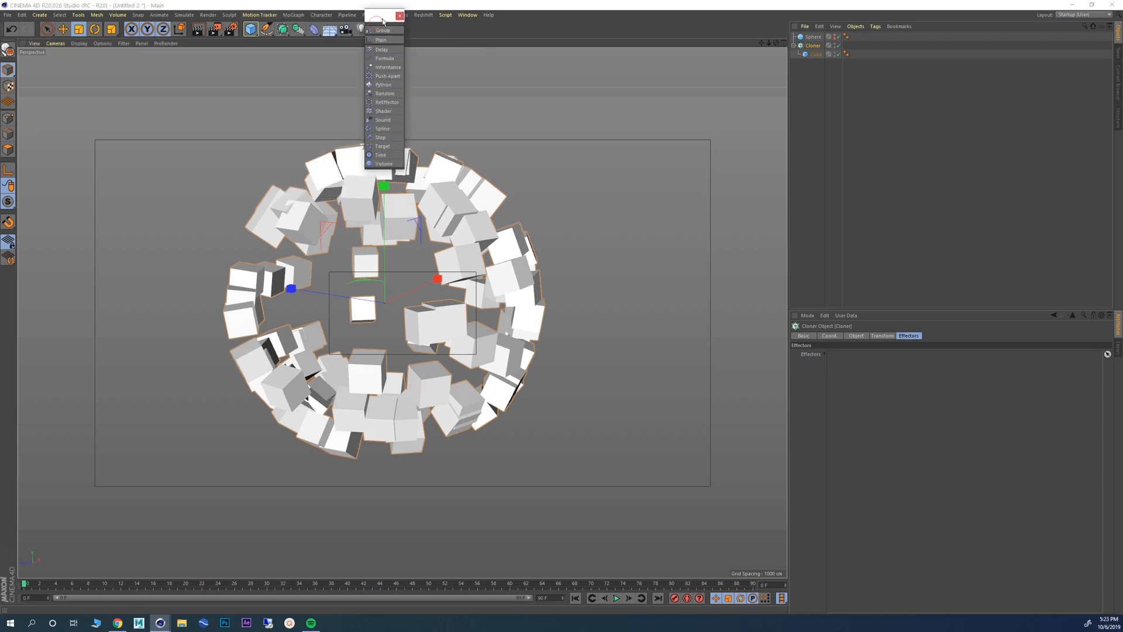
left_click_drag(383, 15, 645, 88)
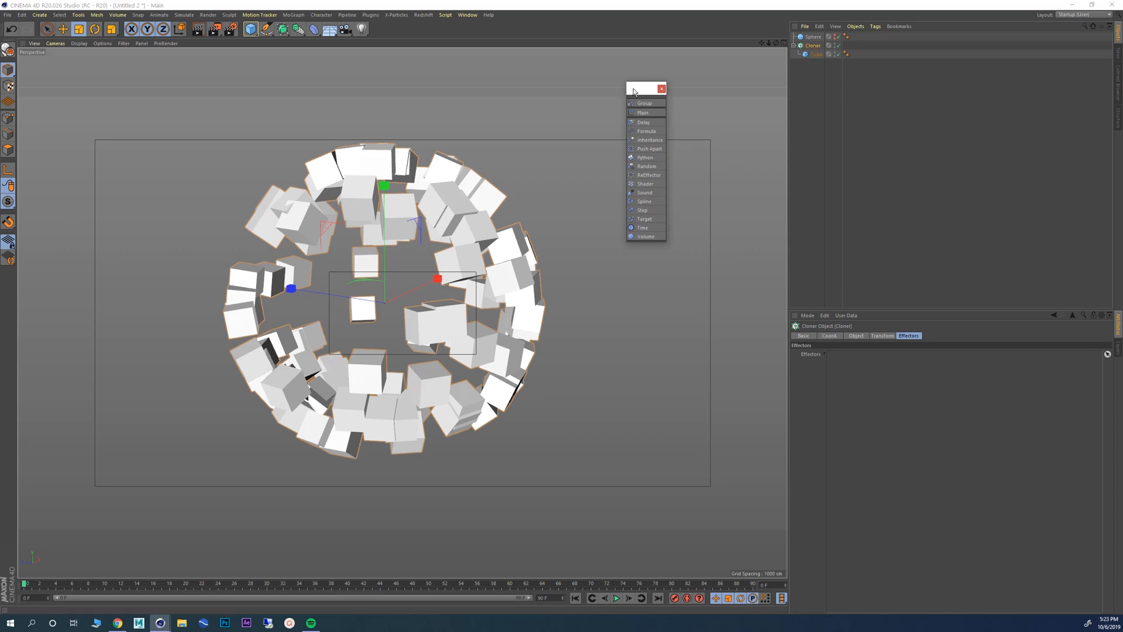
left_click_drag(633, 90, 640, 73)
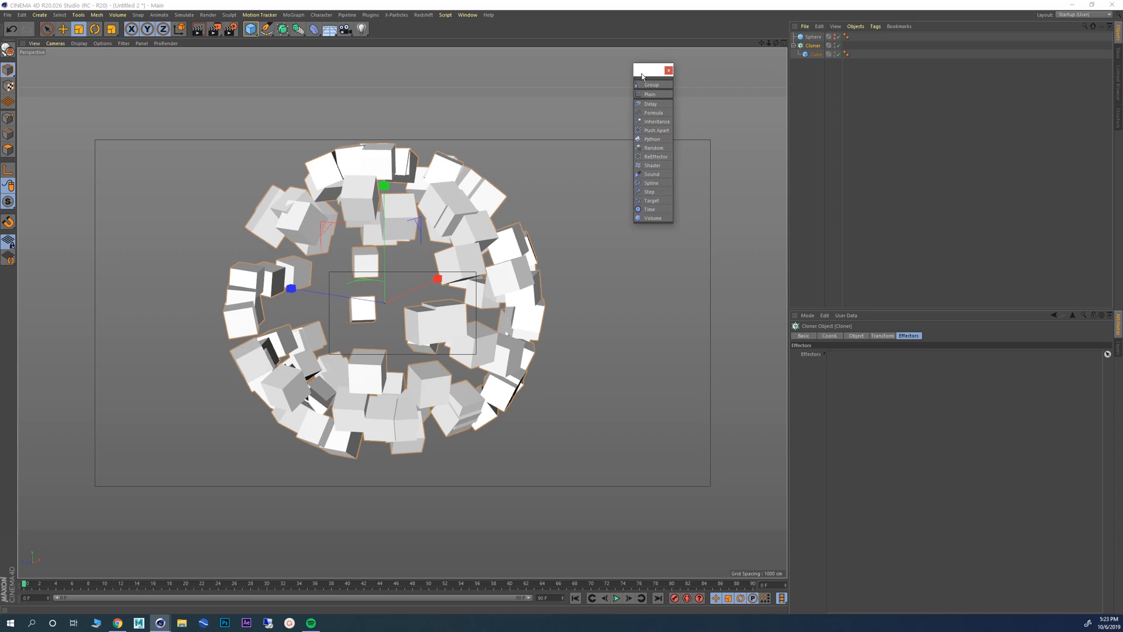
left_click_drag(642, 75, 615, 68)
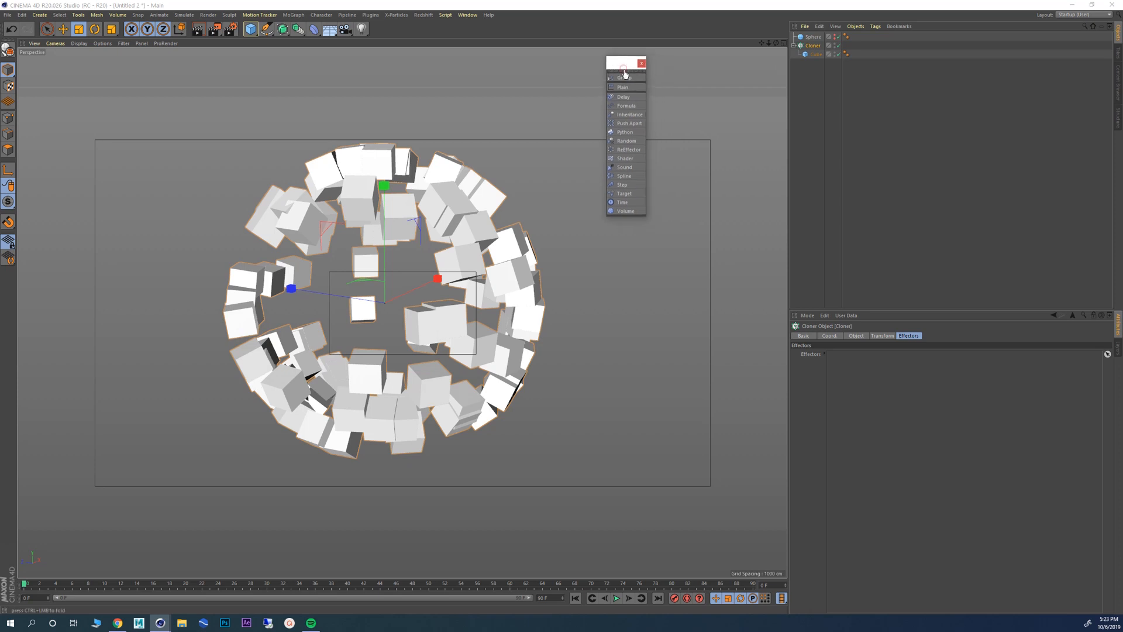
Step: Add a Random effector to the Cloner and check its entry in the Cloner's effectors list
left_click(627, 142)
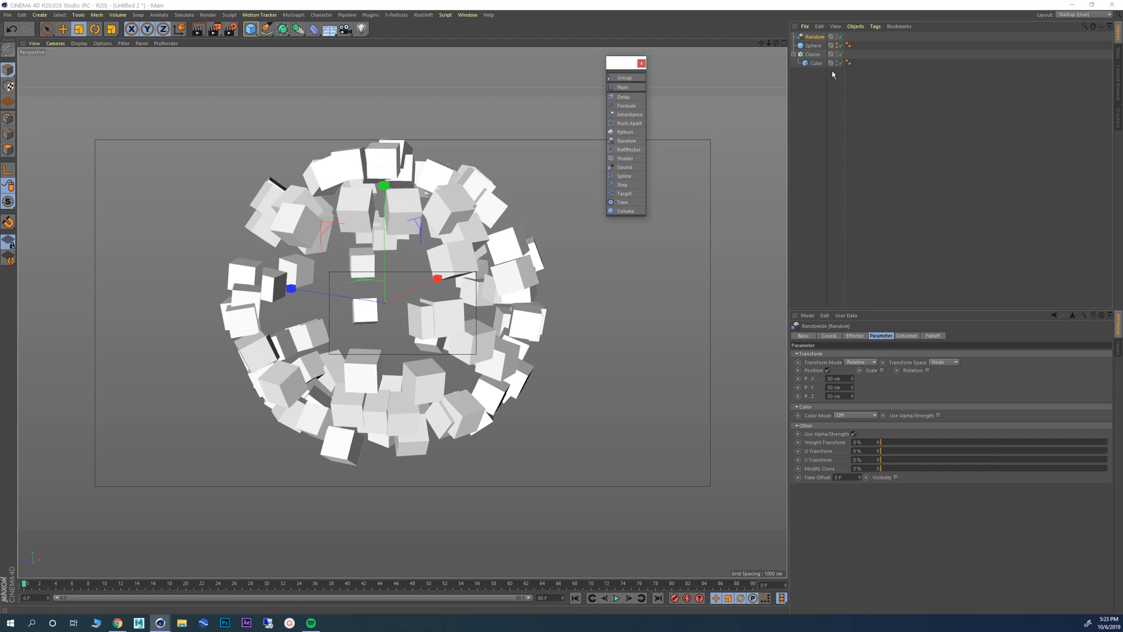
left_click(812, 55)
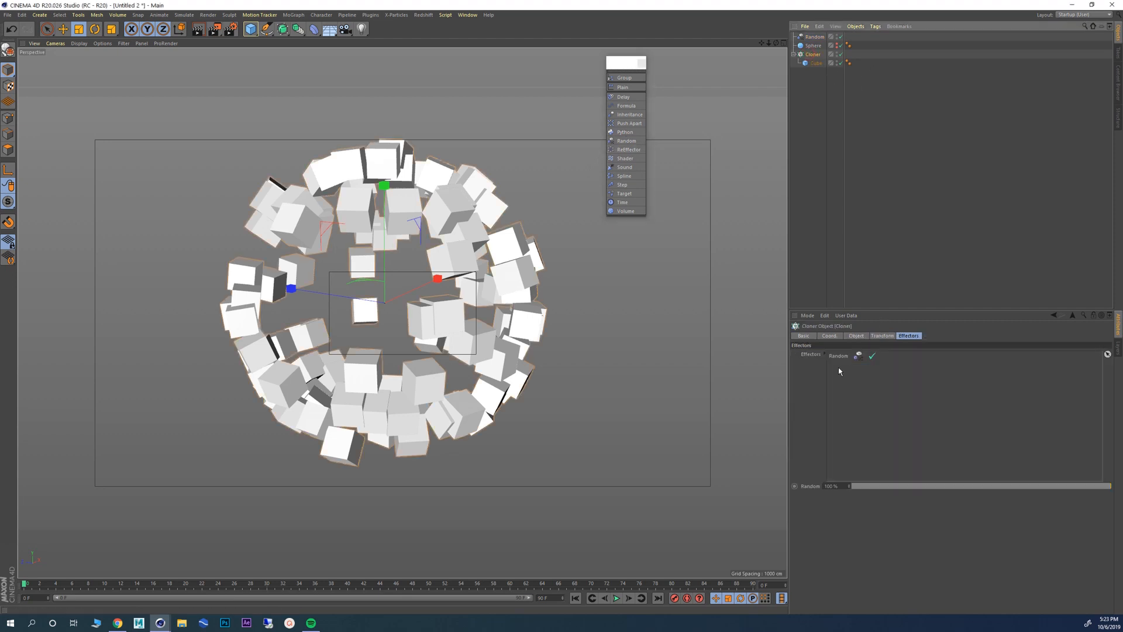
left_click(809, 75)
left_click(813, 62)
left_click(837, 140)
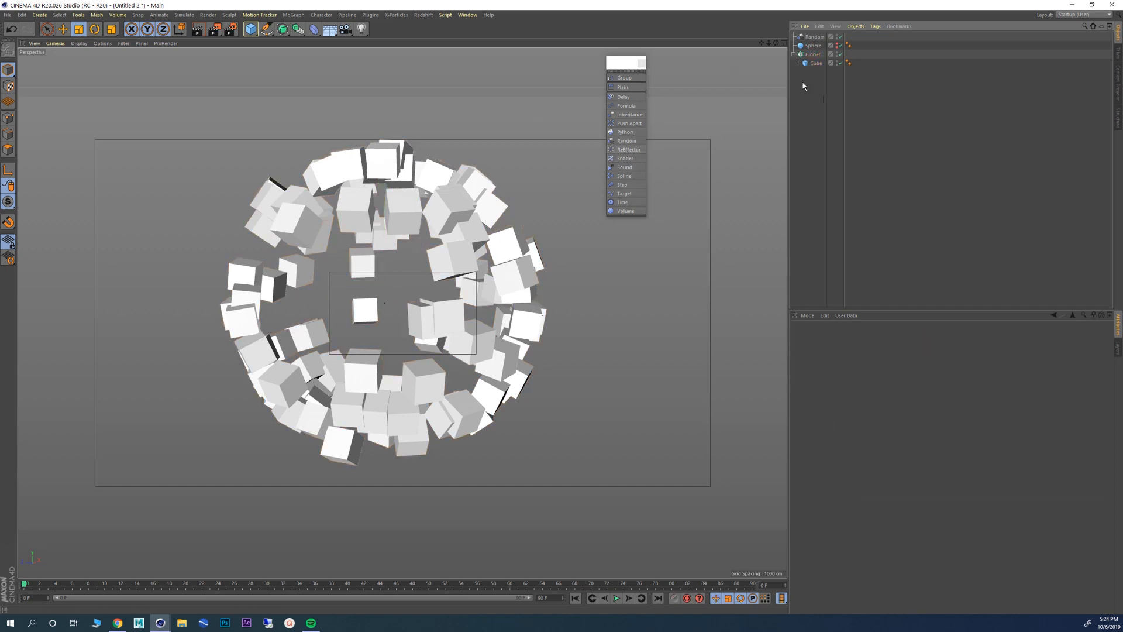
left_click(813, 54)
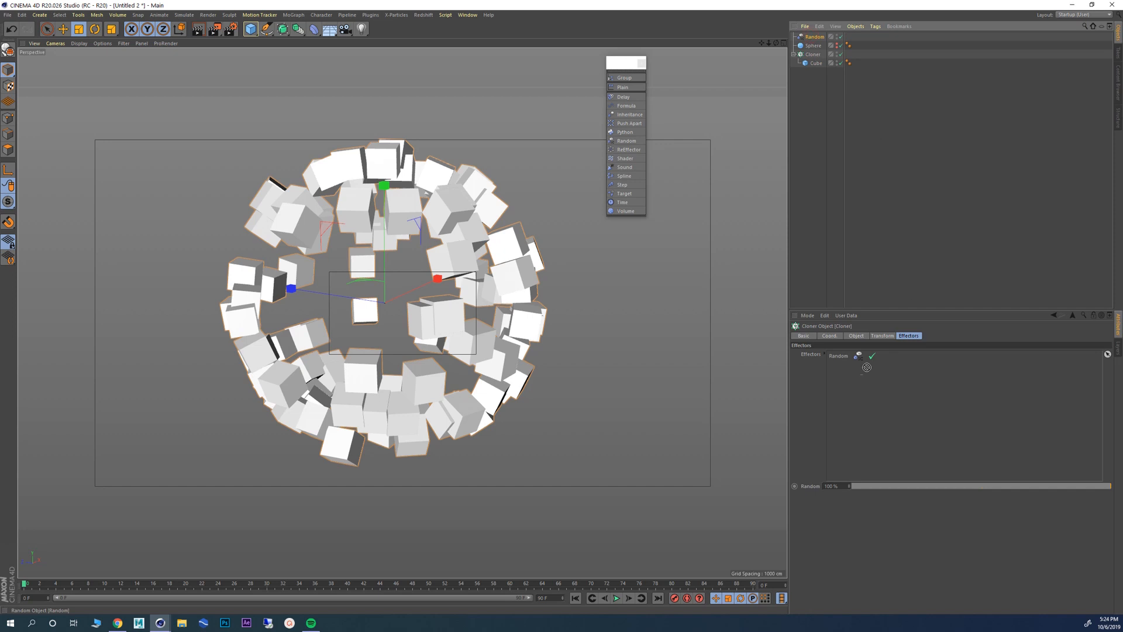
left_click(843, 356)
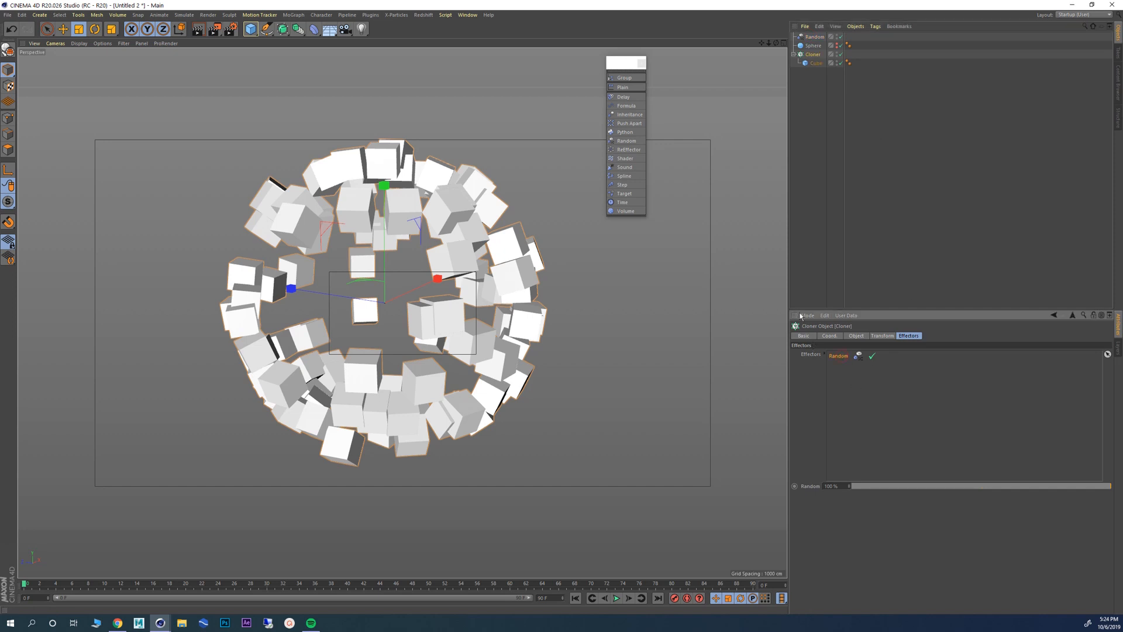
Step: Turn off the Random effector's position variation and toggle the effector off and on to compare
left_click(815, 37)
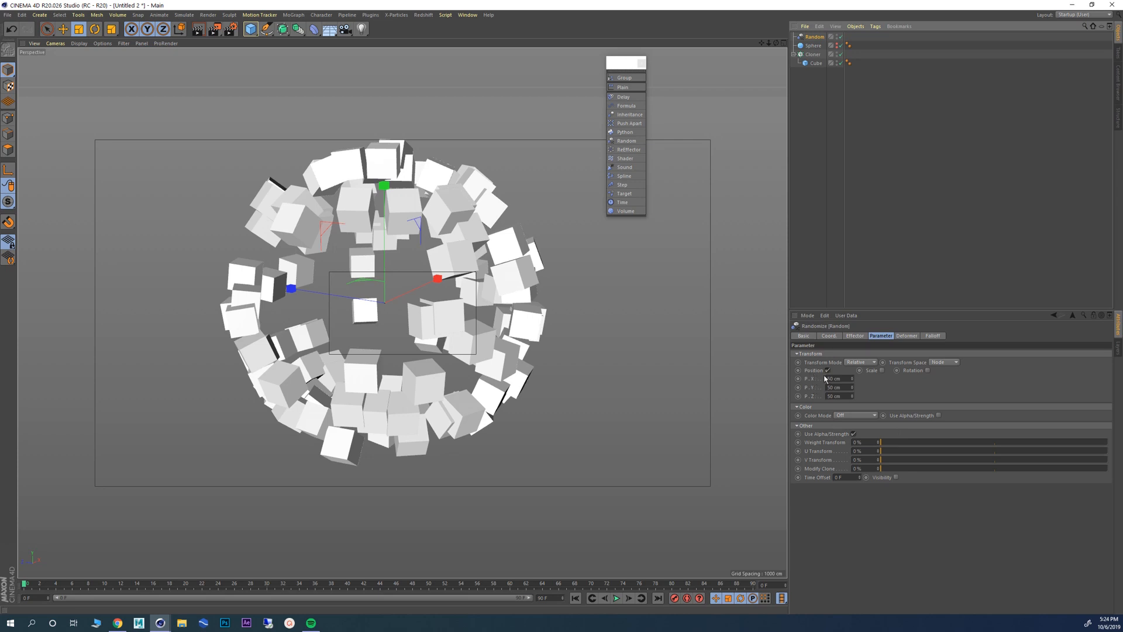
left_click_drag(843, 379, 816, 398)
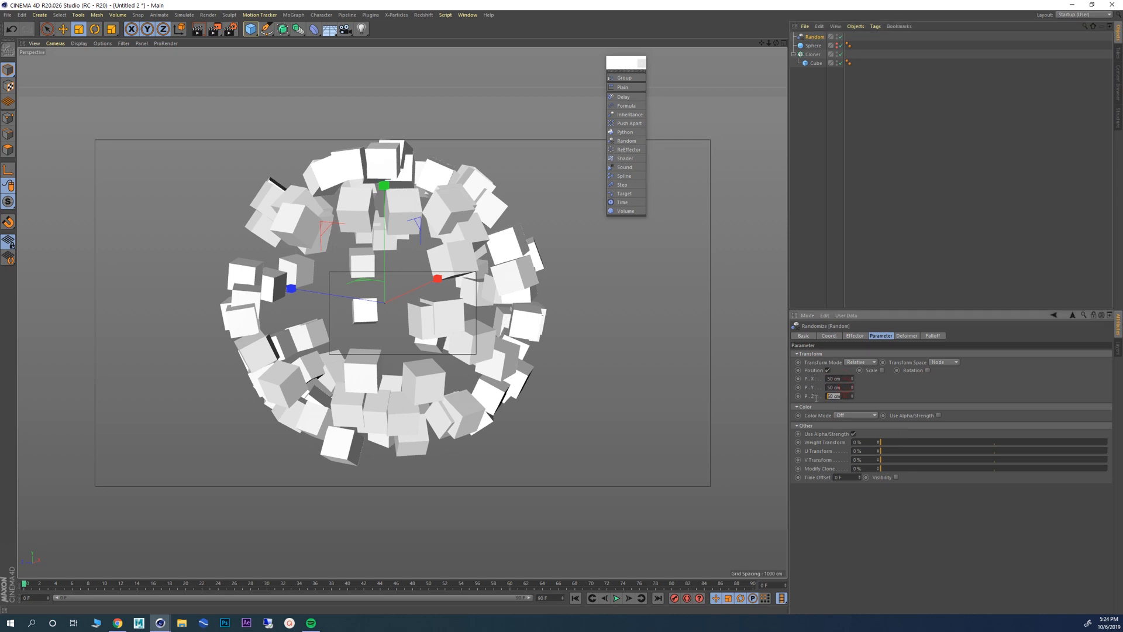
left_click(827, 371)
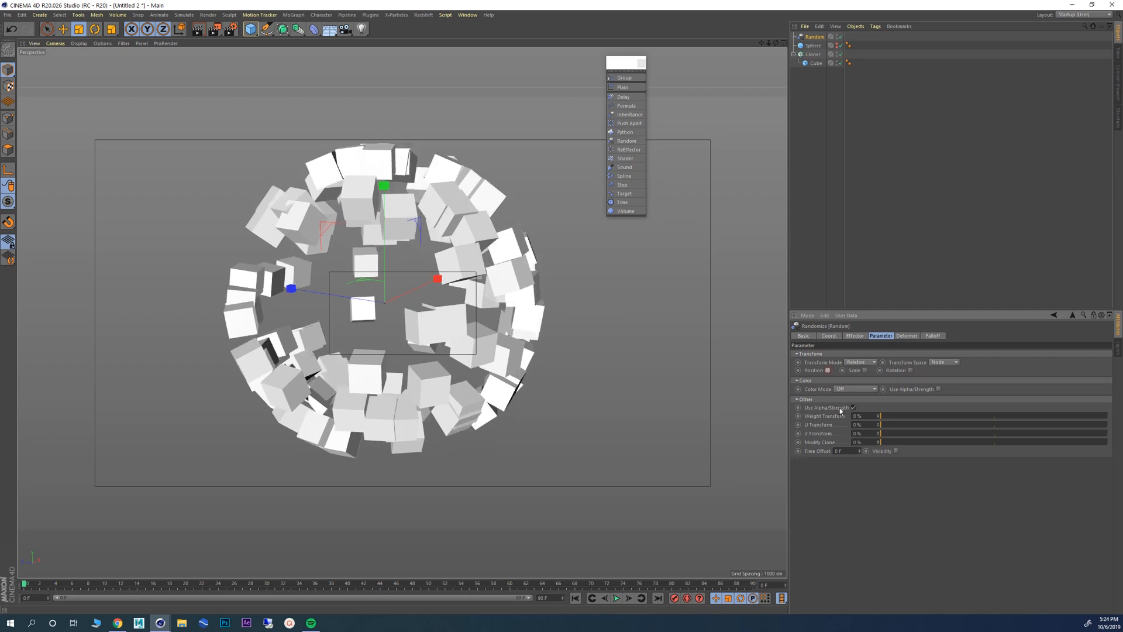
left_click(841, 37)
left_click(841, 37)
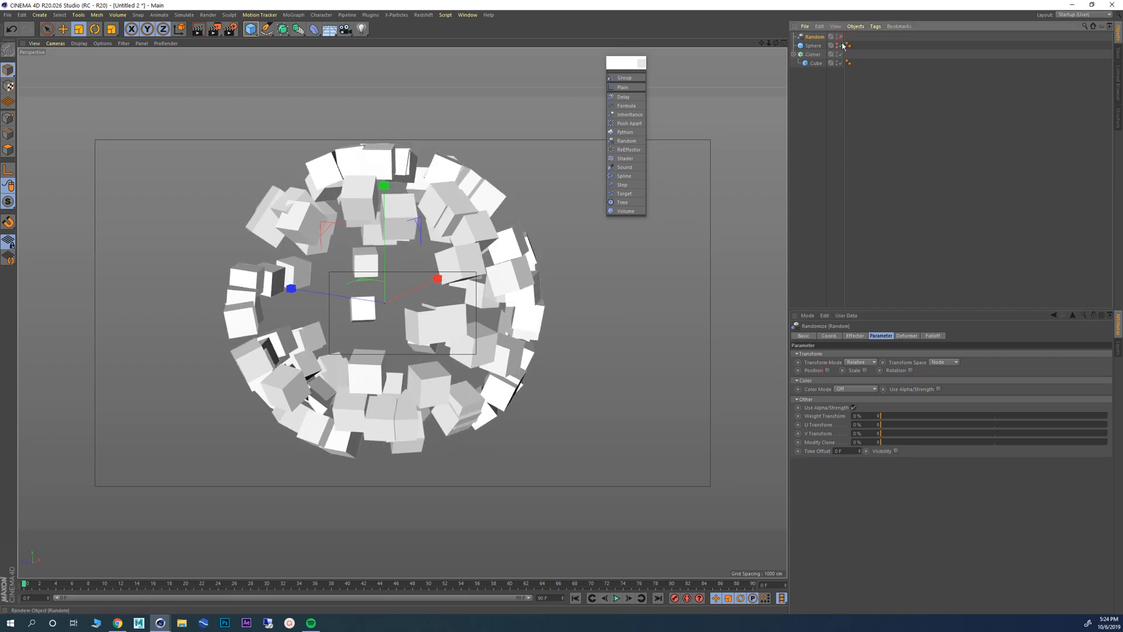
left_click(841, 37)
Step: Enable scale variation on the Random effector with an X scale of about 2.13 and inspect the stretched clones
left_click(865, 370)
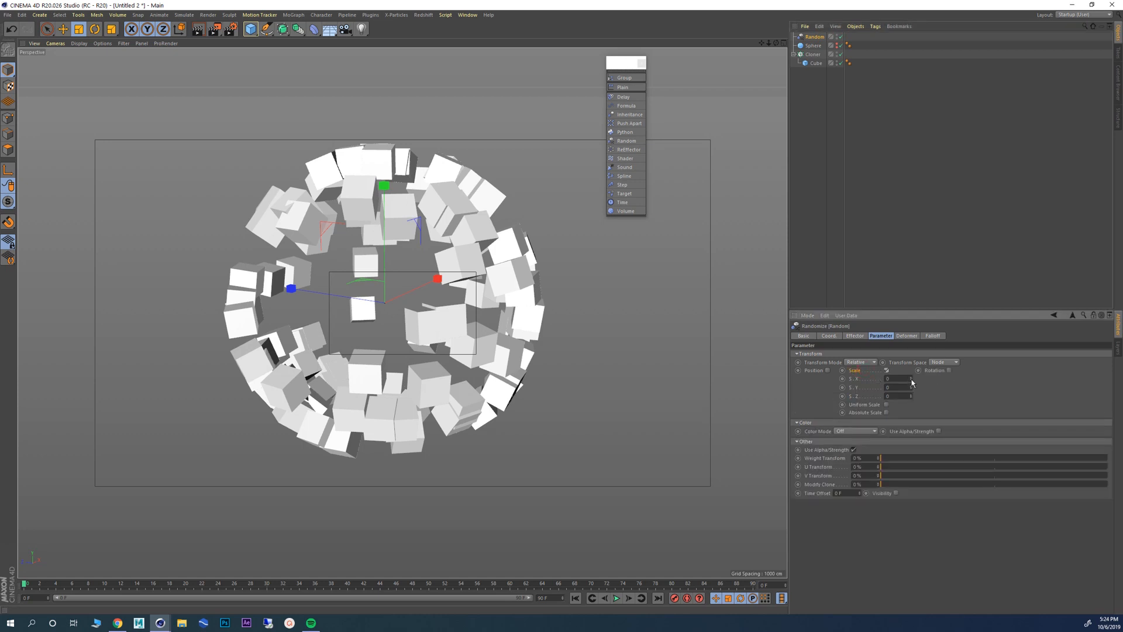
left_click_drag(911, 380, 922, 430)
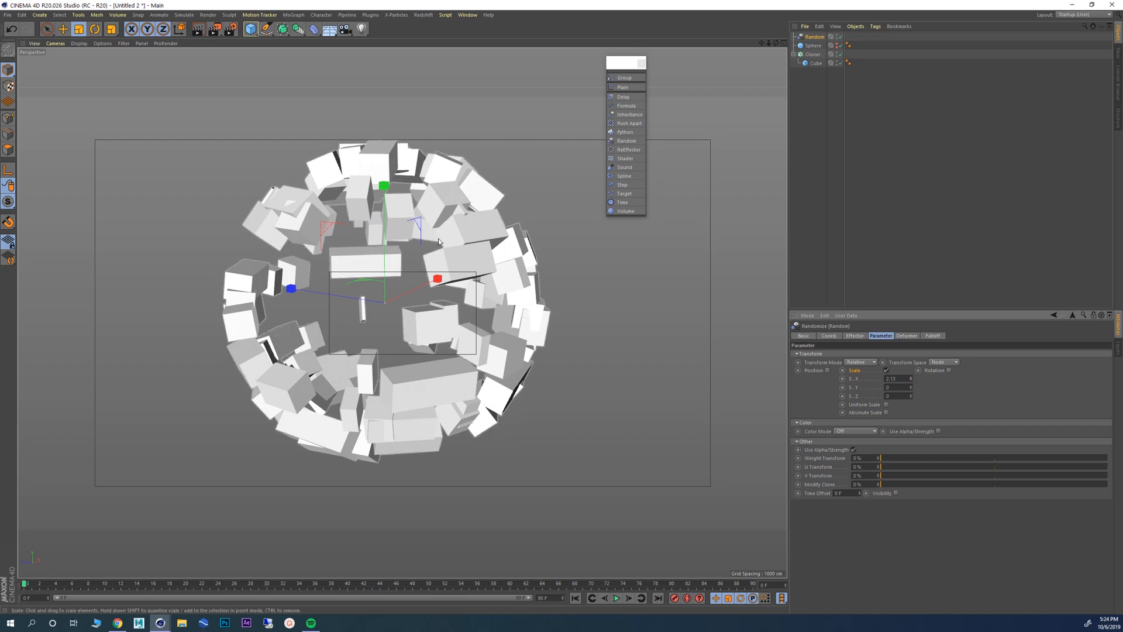
mouse_move(404, 269)
left_mouse_down("alt")
mouse_move(424, 269)
mouse_move(412, 267)
left_mouse_up("alt")
right_click_drag(375, 252, 409, 260, "alt")
mouse_move(331, 255)
left_mouse_down("alt")
mouse_move(354, 272)
mouse_move(406, 223)
mouse_move(395, 215)
mouse_move(384, 238)
mouse_move(379, 217)
left_mouse_up("alt")
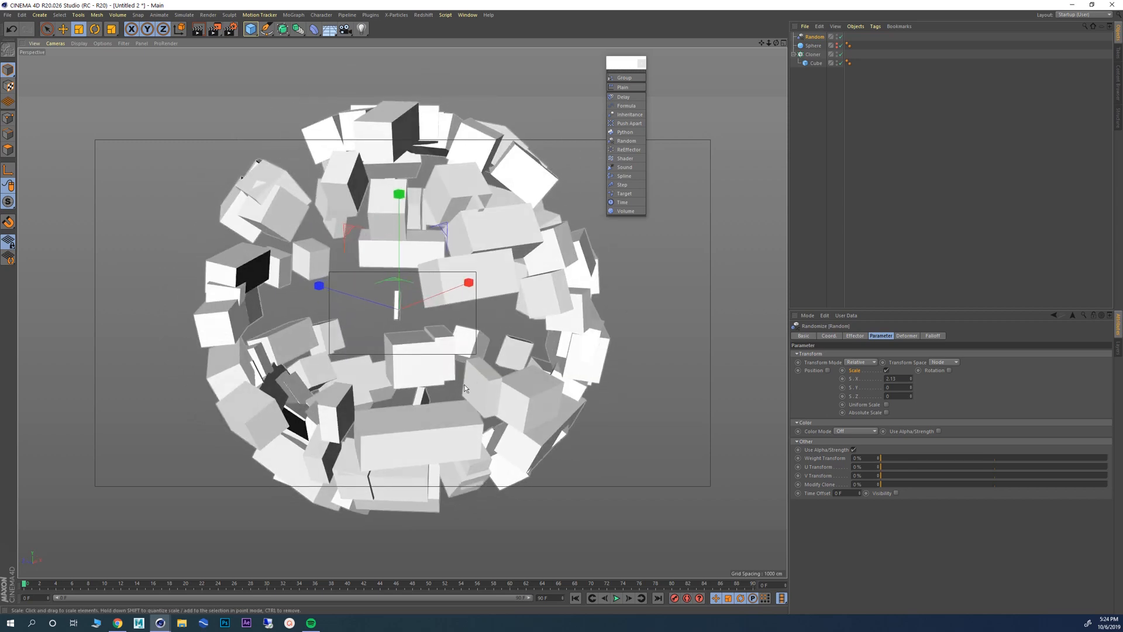
left_click_drag(404, 353, 381, 347, "alt")
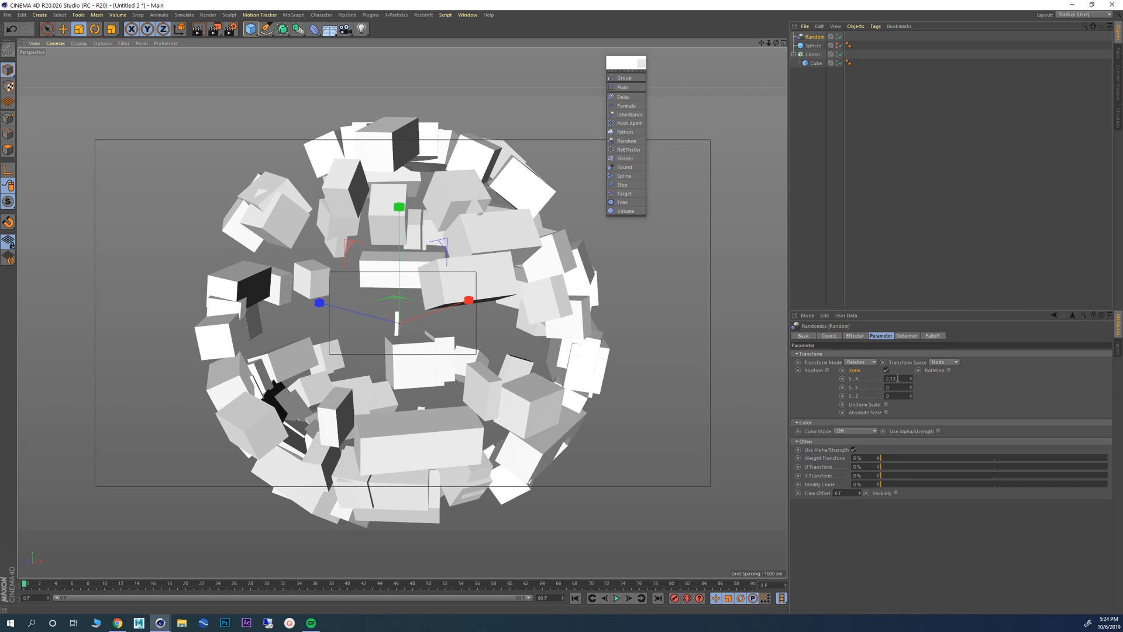
Step: Make the Random effector's scaling uniform and set the scale to 0.4
left_click(885, 405)
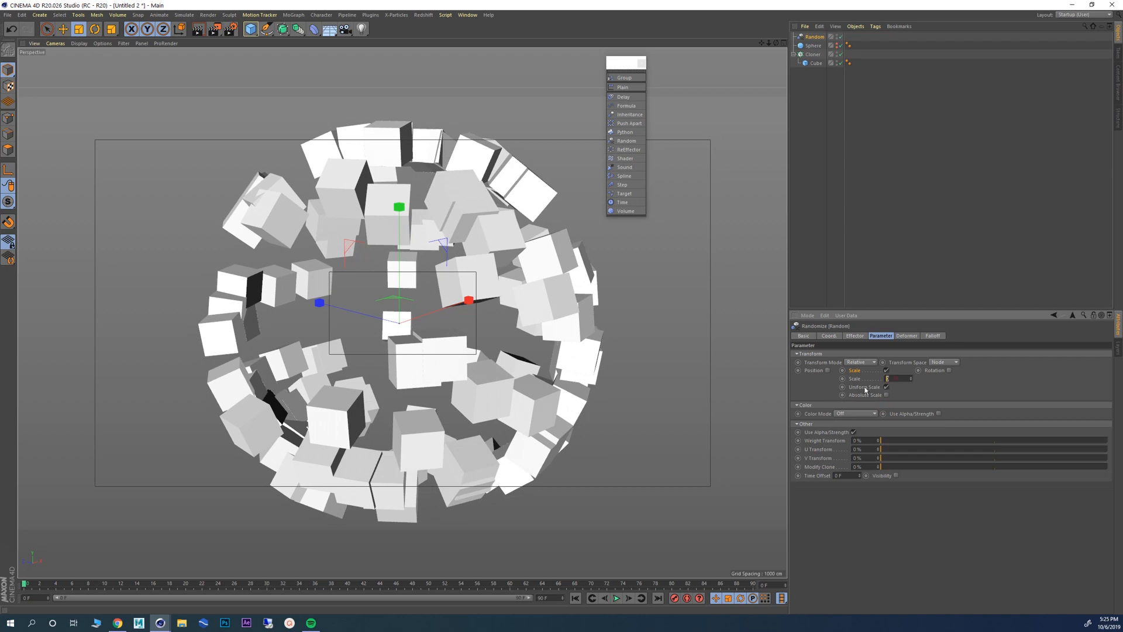
key("Return")
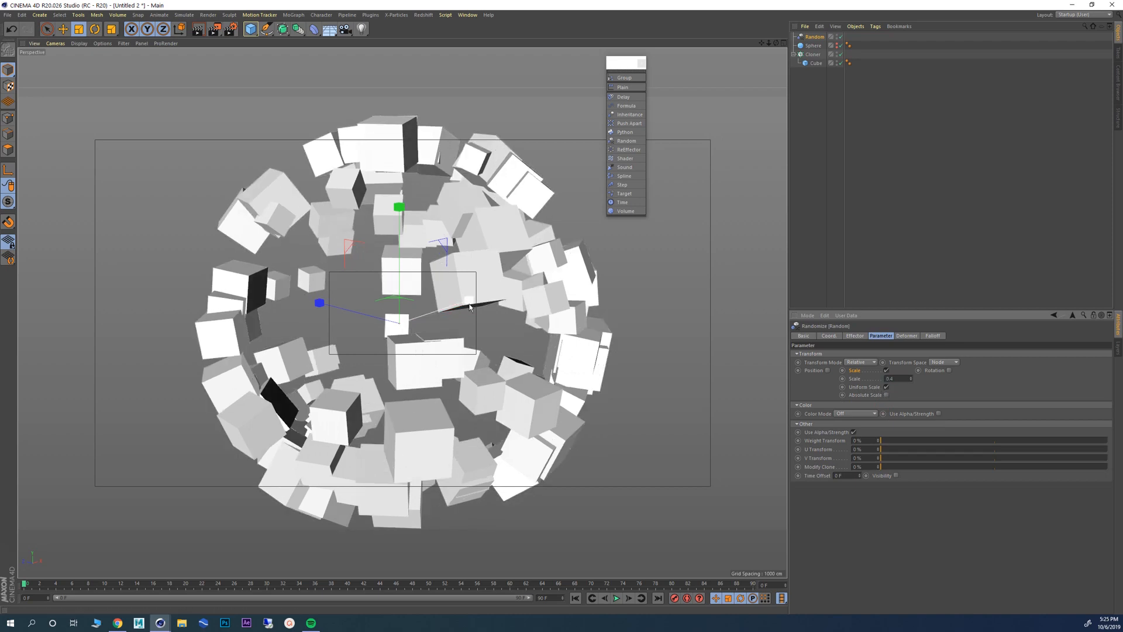
left_click_drag(321, 317, 335, 273, "alt")
left_click_drag(221, 229, 374, 293, "alt")
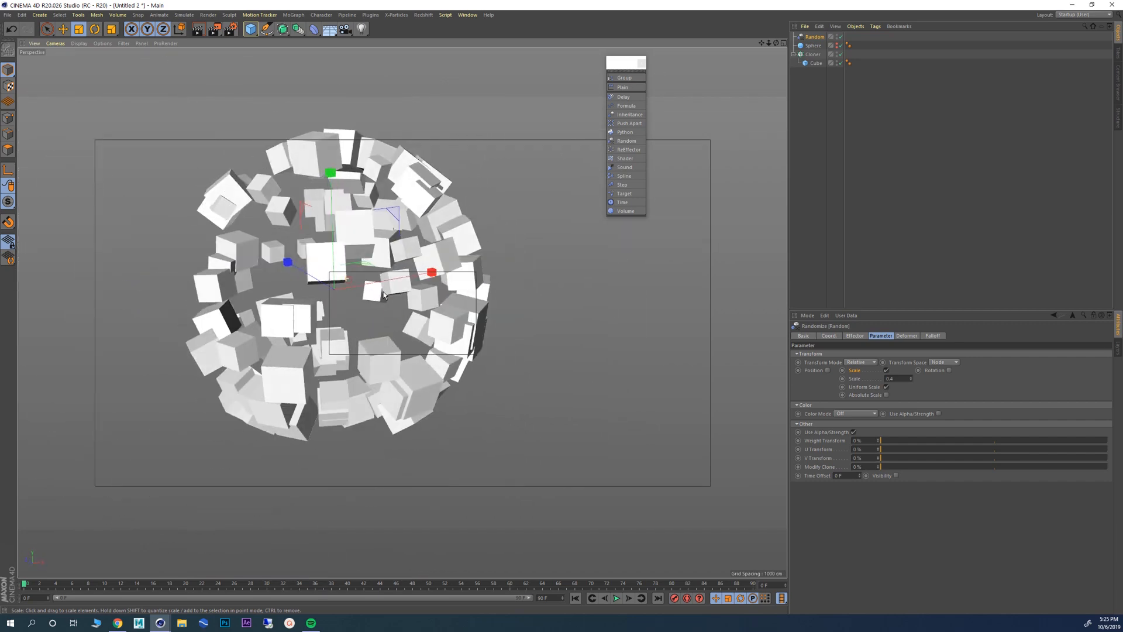
Step: Enable rotation variation on the Random effector, varying heading, pitch by about 44° and bank by about 172°
left_click(949, 371)
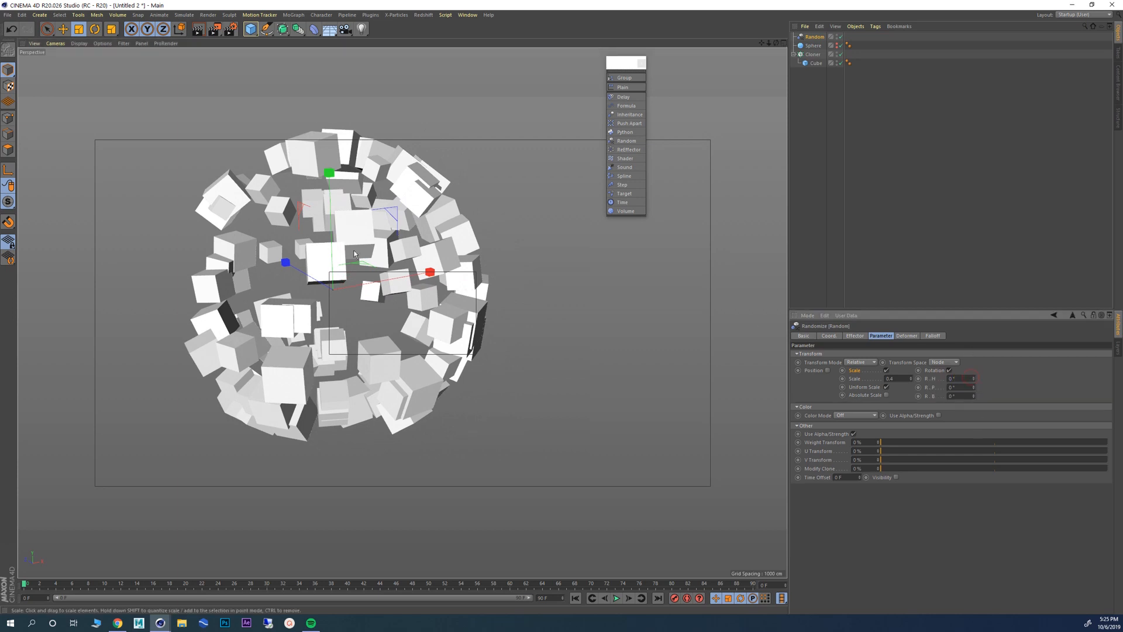
middle_click_drag(403, 259, 427, 268, "alt")
scroll(426, 268, "up", 2)
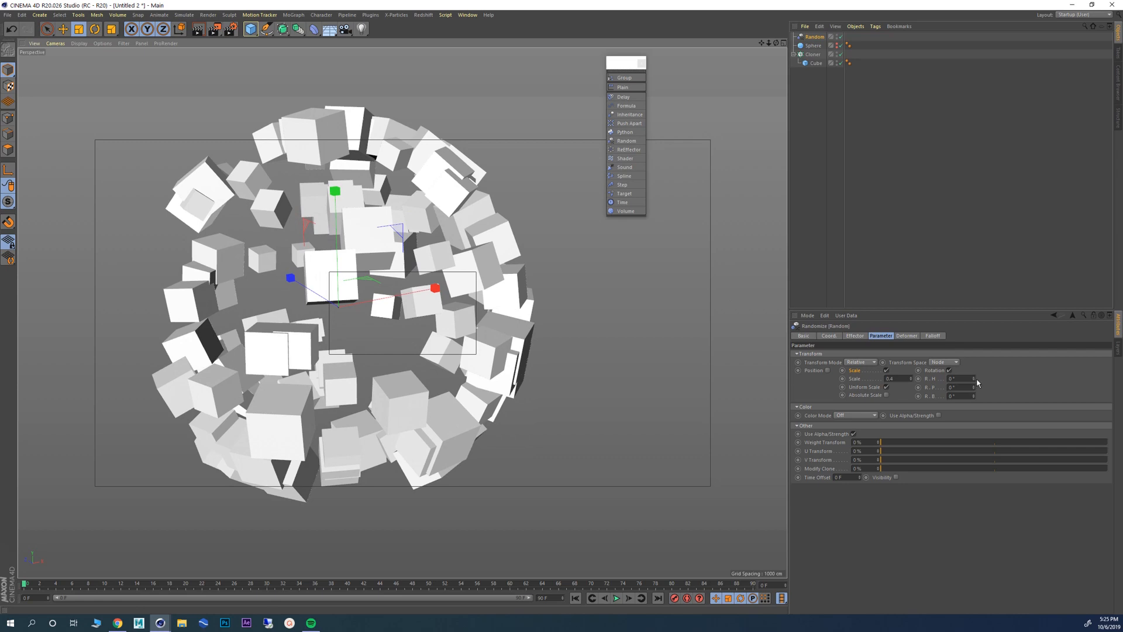
mouse_move(975, 380)
left_mouse_down()
mouse_move(976, 419)
mouse_move(974, 395)
left_mouse_up()
left_click_drag(300, 294, 338, 289, "alt")
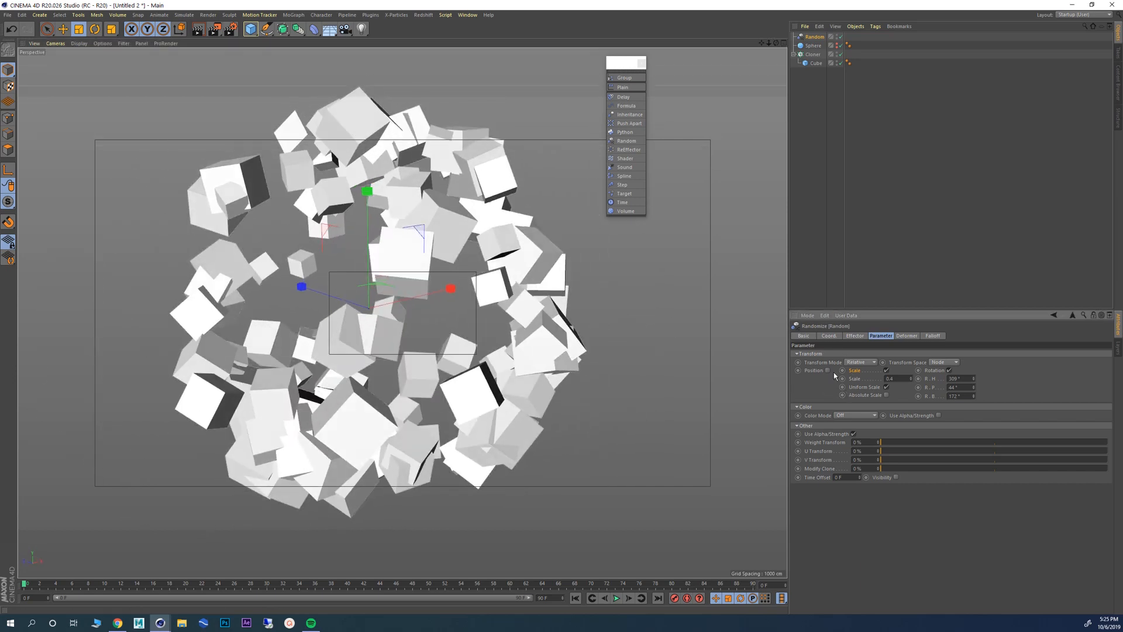
Step: Try position variation on the Random effector again, turn it back off and inspect the clones
left_click(827, 371)
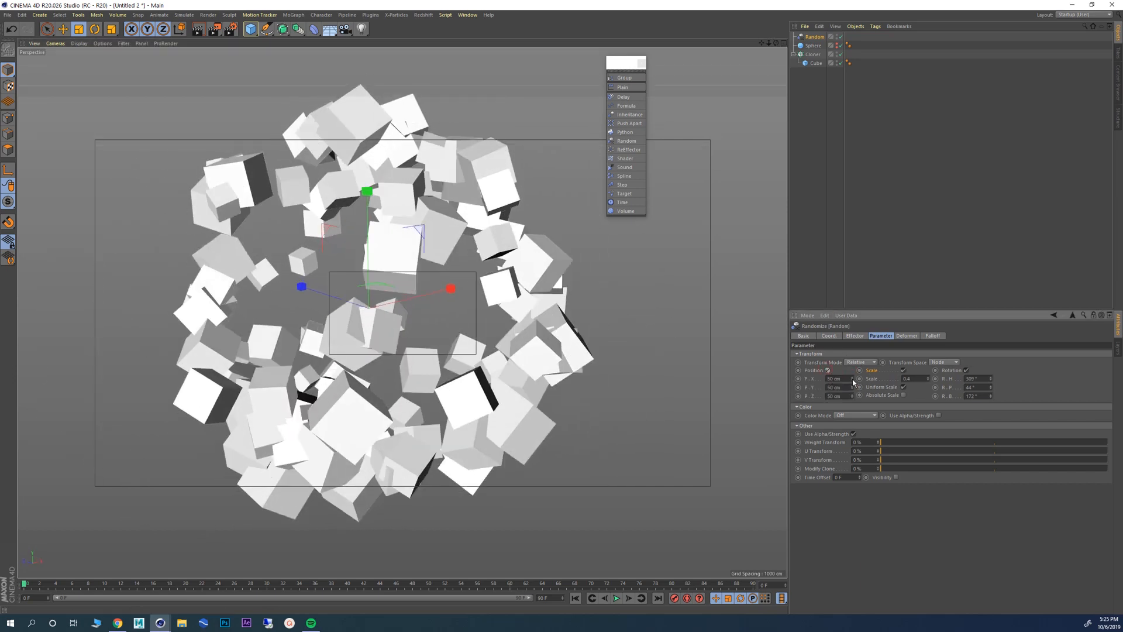
left_click_drag(852, 381, 853, 381)
left_click(828, 370)
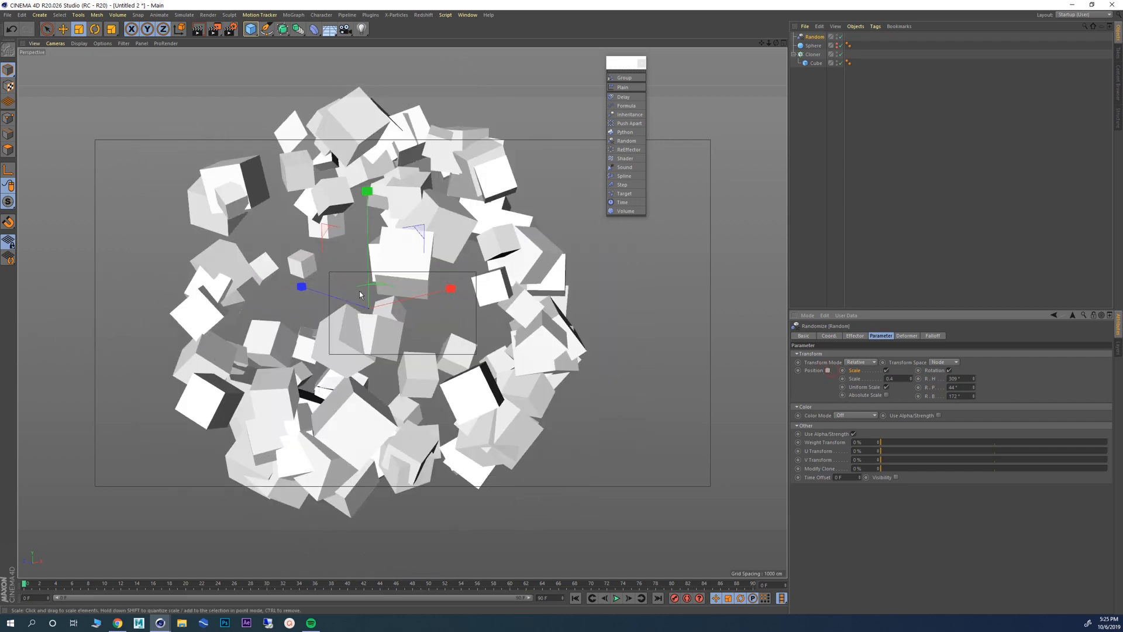
right_click_drag(360, 291, 333, 285, "alt")
left_click_drag(364, 291, 447, 263, "alt")
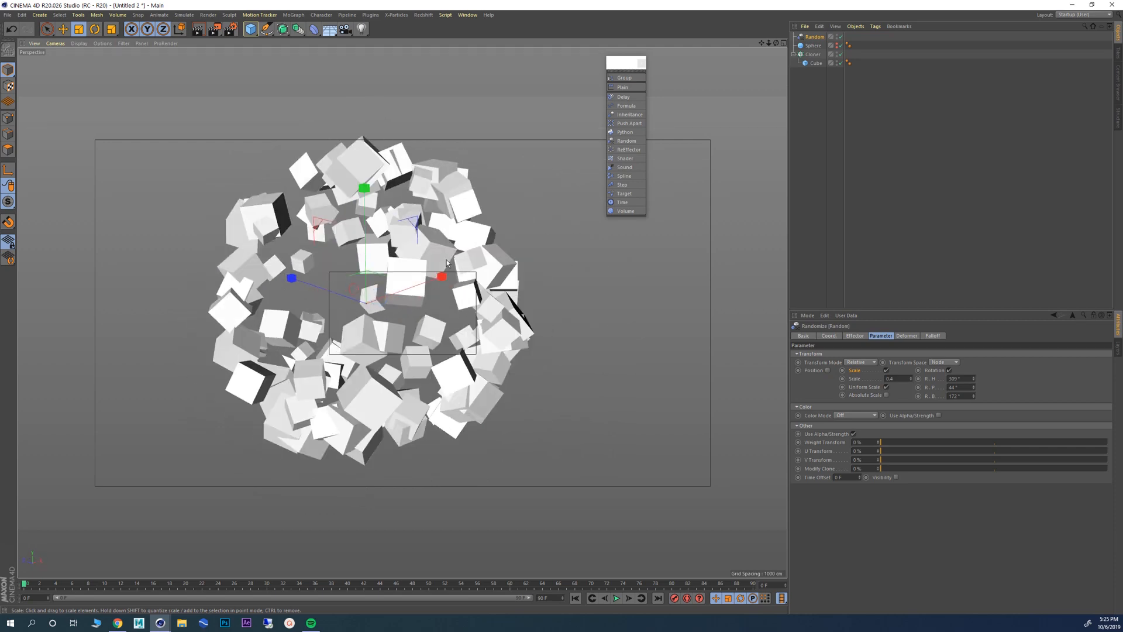
Step: Switch the Cloner's mode from Object to Grid Array
left_click(826, 54)
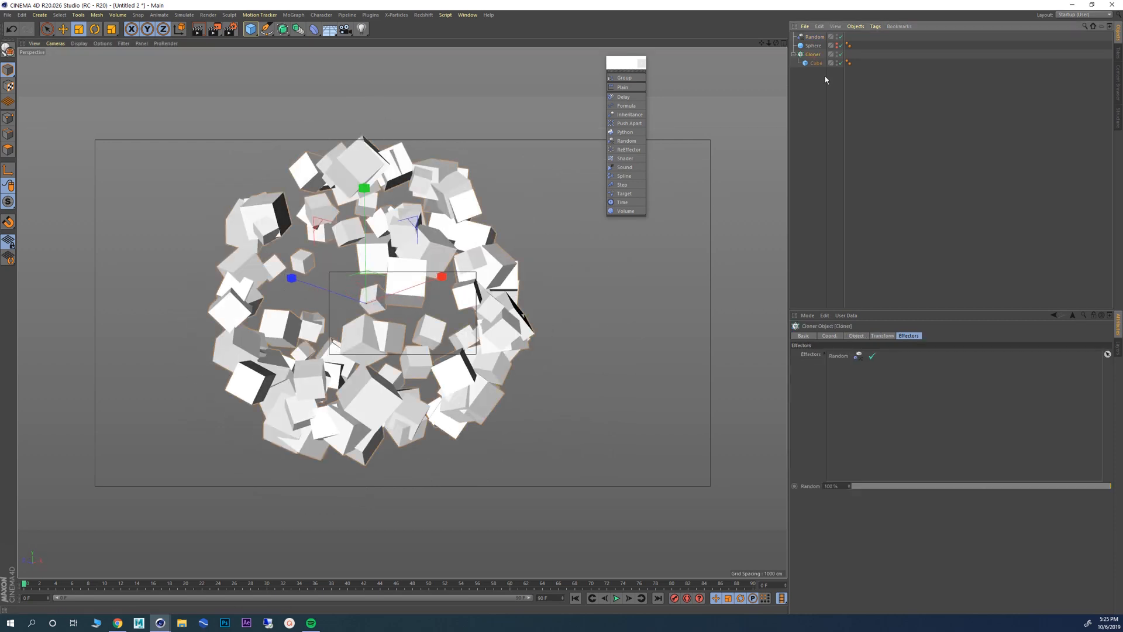
left_click(856, 336)
left_click(846, 356)
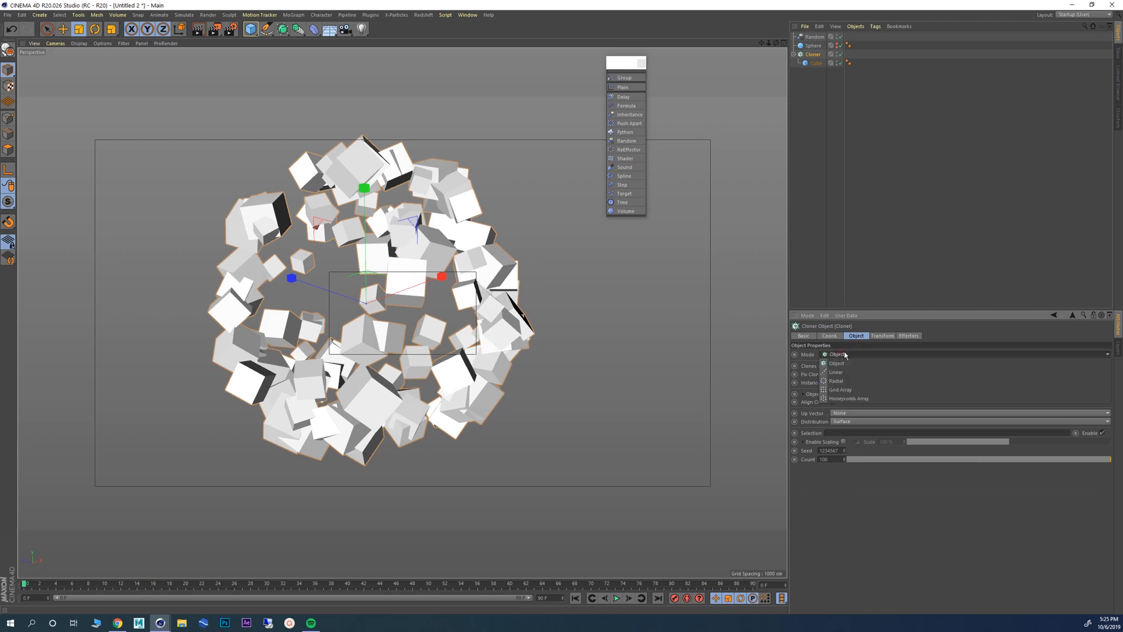
left_click(858, 390)
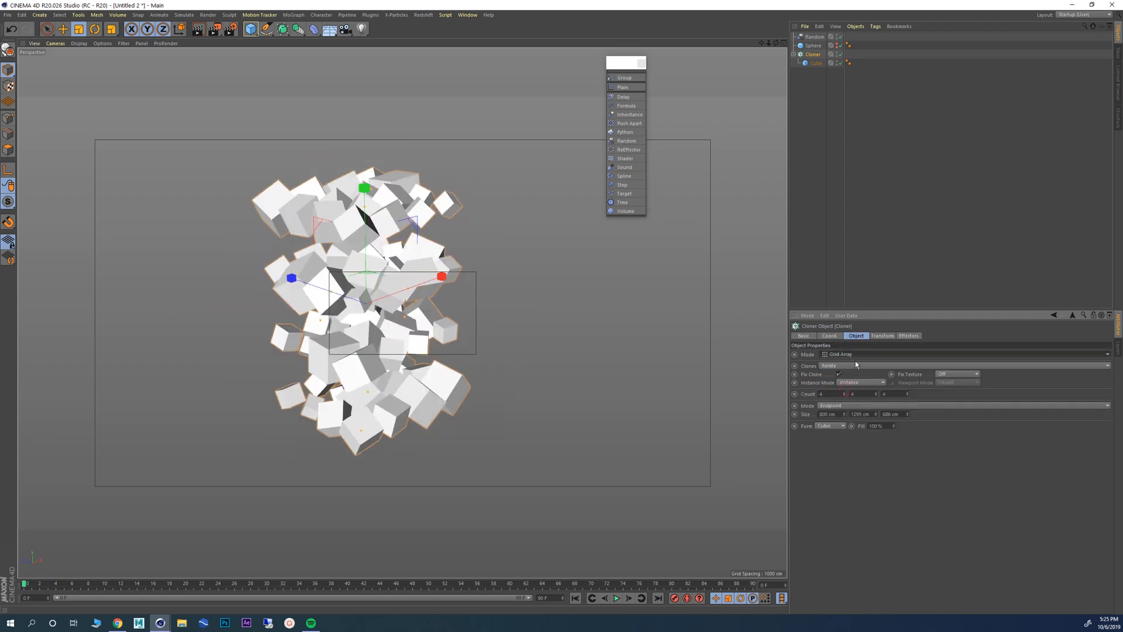
Step: Disable the Random effector to inspect the plain grid of cubes, re-enable it and show its settings
left_click(841, 37)
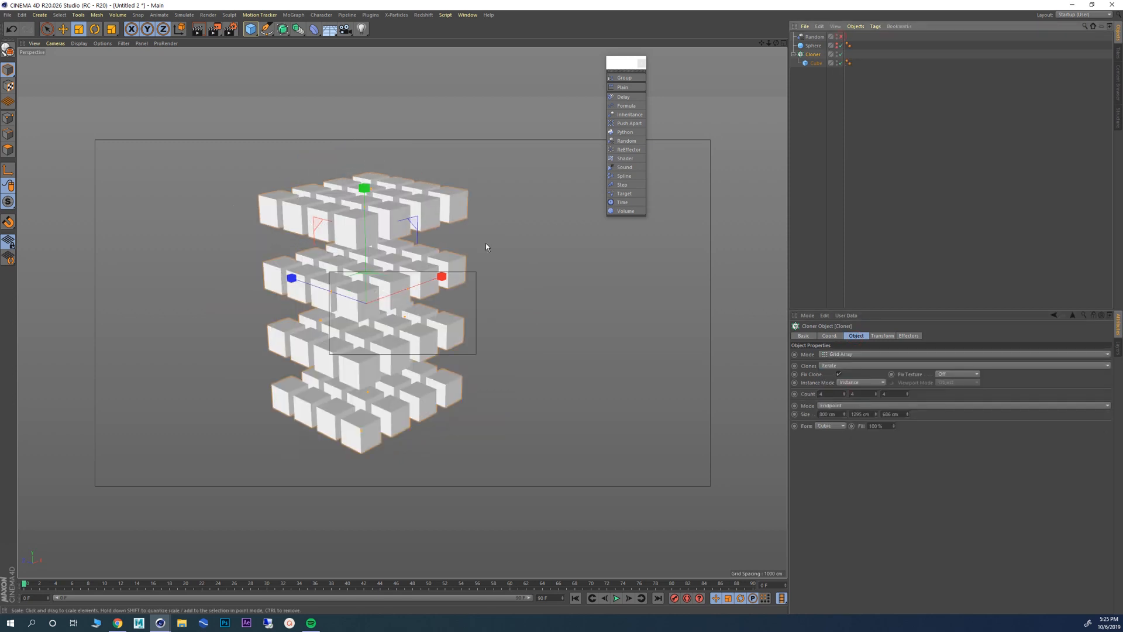
left_click_drag(407, 325, 332, 317, "alt")
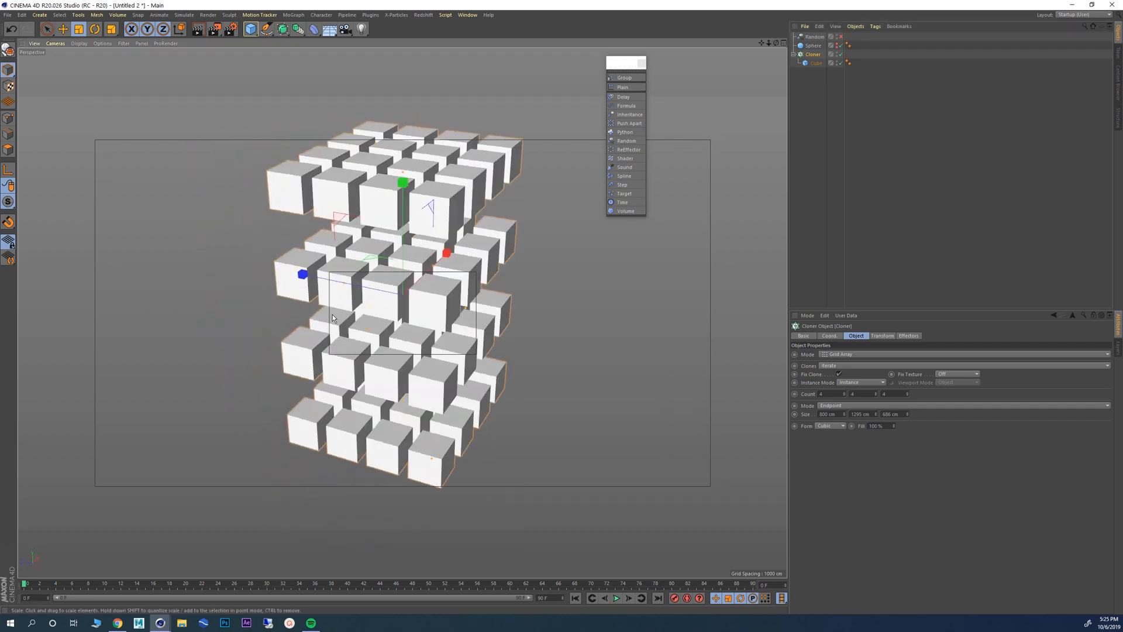
left_click(841, 37)
left_click(814, 37)
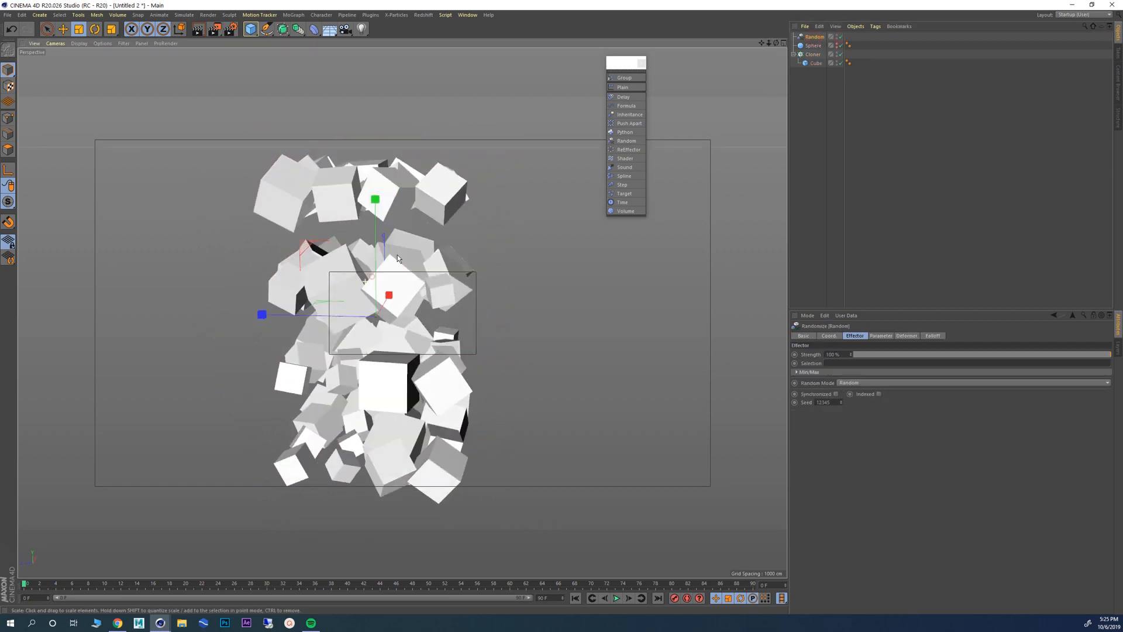
Step: Turn off rotation variation on the Random effector, set its scale variation to 0.3 and inspect the grid of clones
mouse_move(398, 255)
left_mouse_down("alt")
mouse_move(444, 237)
mouse_move(493, 238)
mouse_move(357, 257)
left_mouse_up("alt")
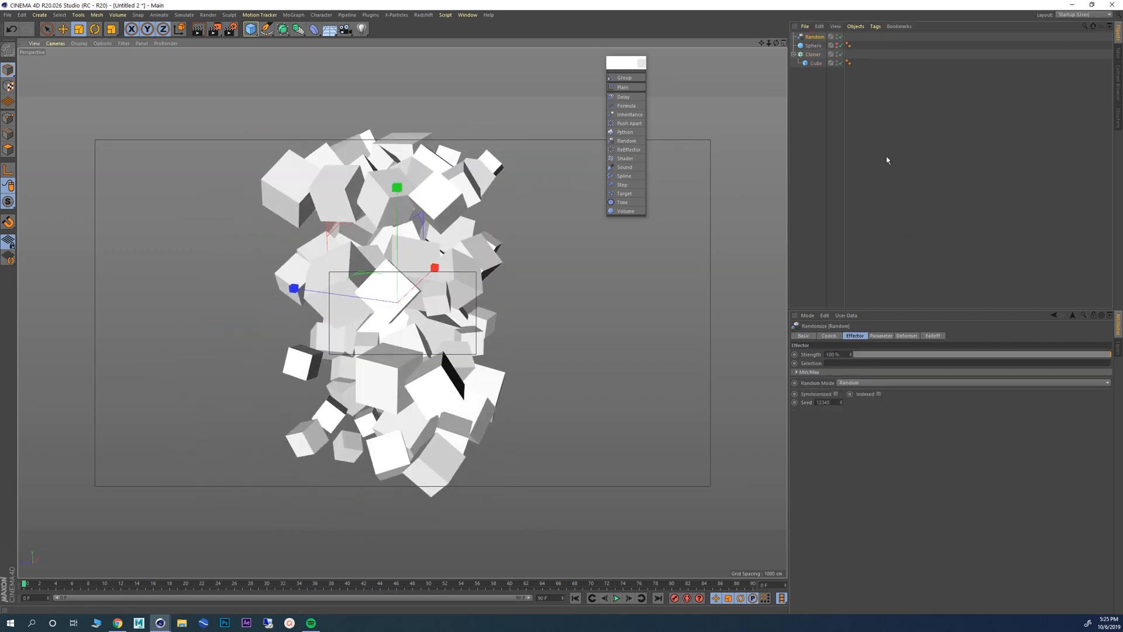
left_click(881, 336)
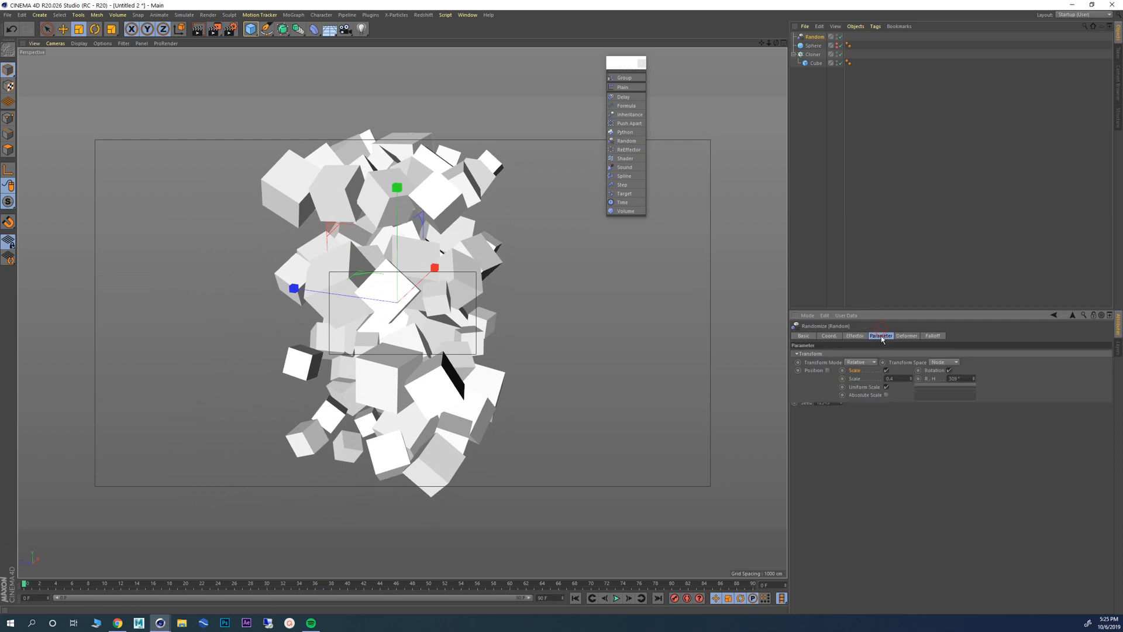
left_click(950, 371)
mouse_move(351, 293)
left_mouse_down("alt")
mouse_move(290, 288)
mouse_move(340, 374)
mouse_move(412, 343)
mouse_move(377, 269)
mouse_move(328, 261)
left_mouse_up("alt")
left_click_drag(911, 382, 884, 388)
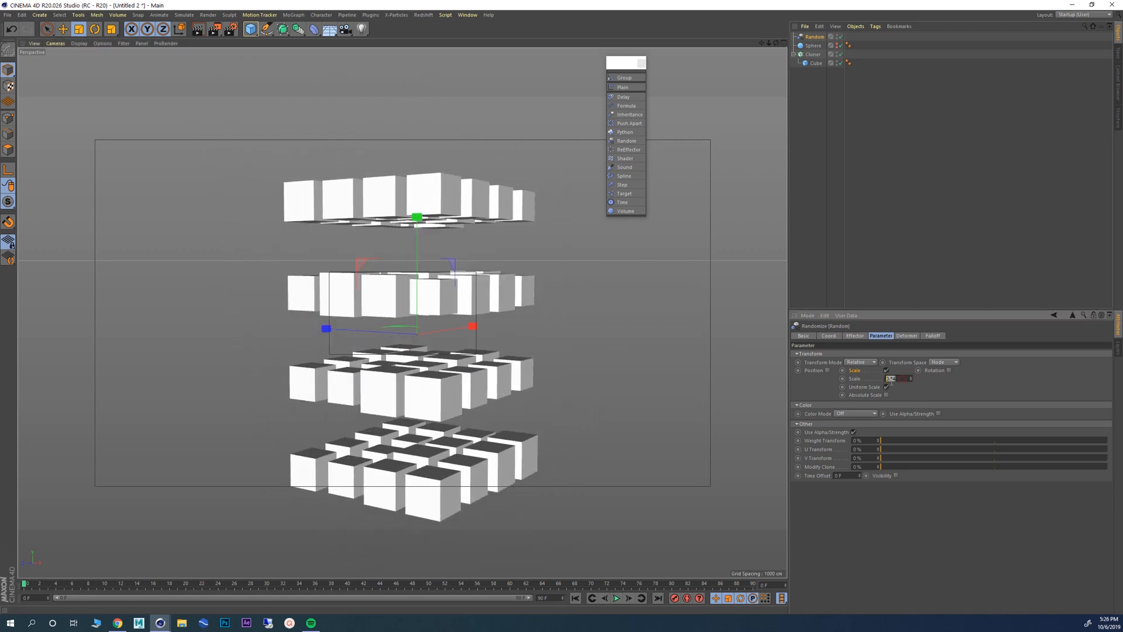
key("Return")
left_click(812, 55)
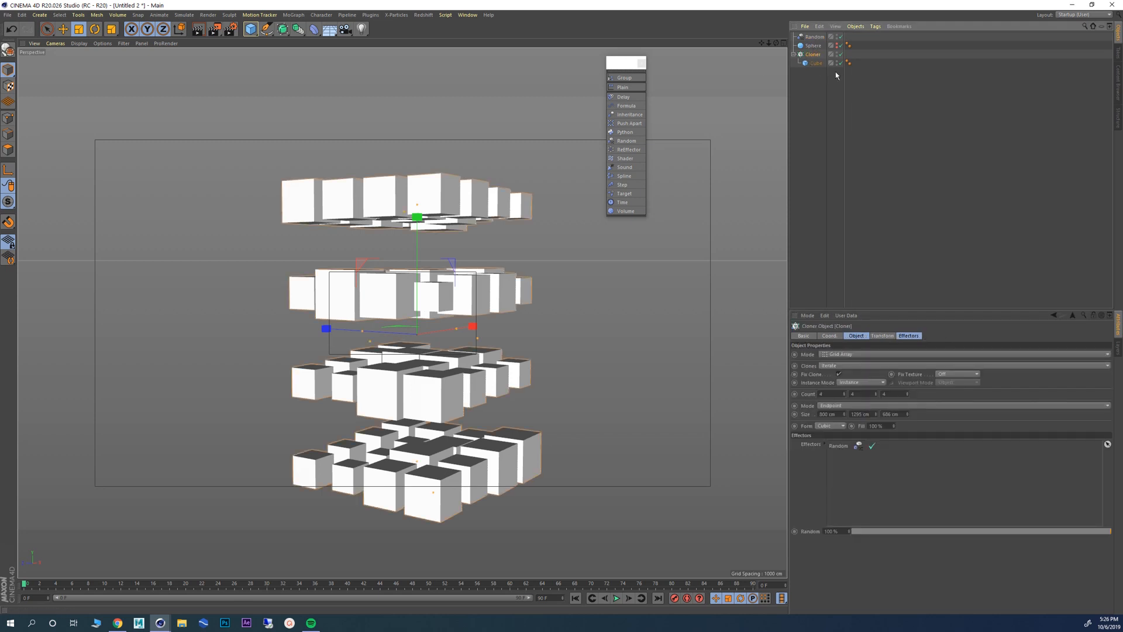
left_click_drag(462, 275, 410, 301, "alt")
left_click_drag(379, 266, 367, 230, "alt")
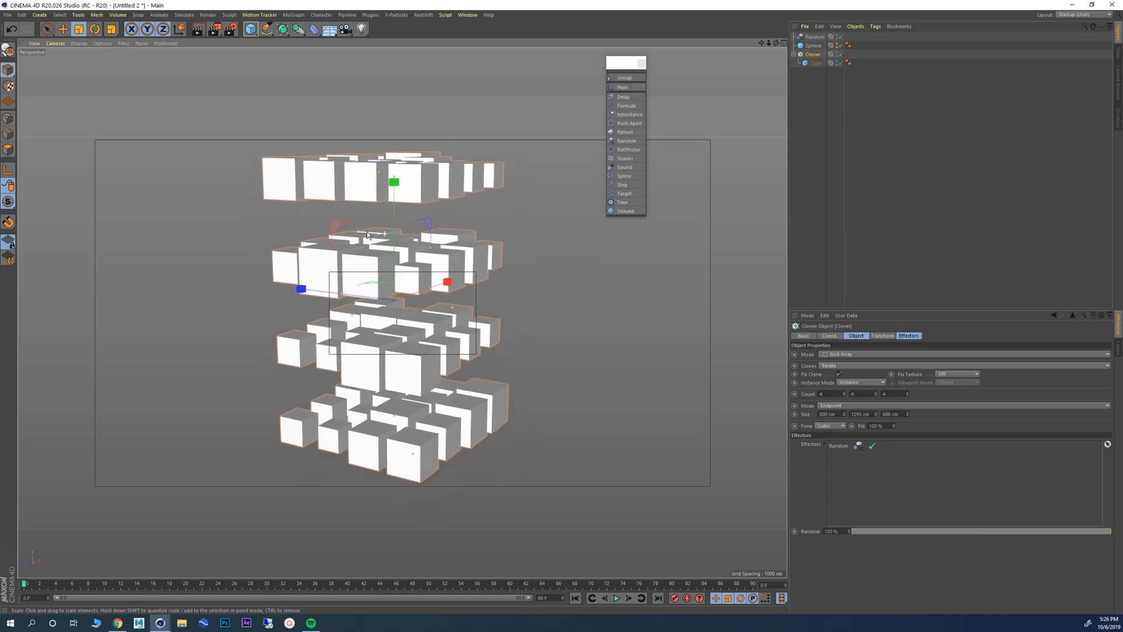
Step: Set the Random effector's random mode to Noise and play the animation
left_click(814, 37)
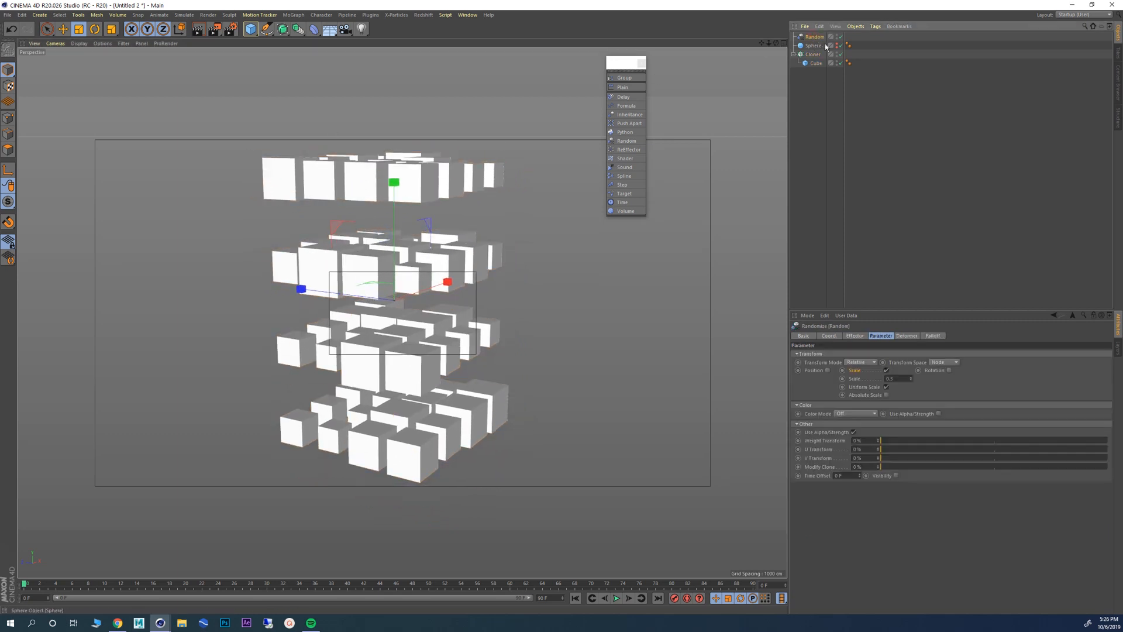
left_click(855, 337)
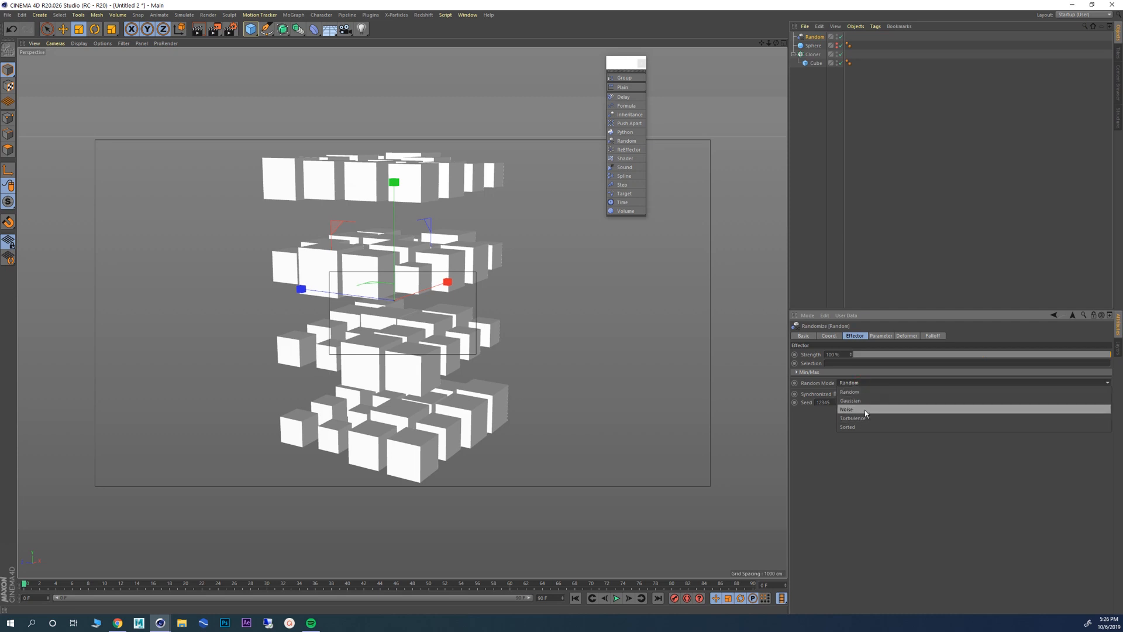
left_click(861, 410)
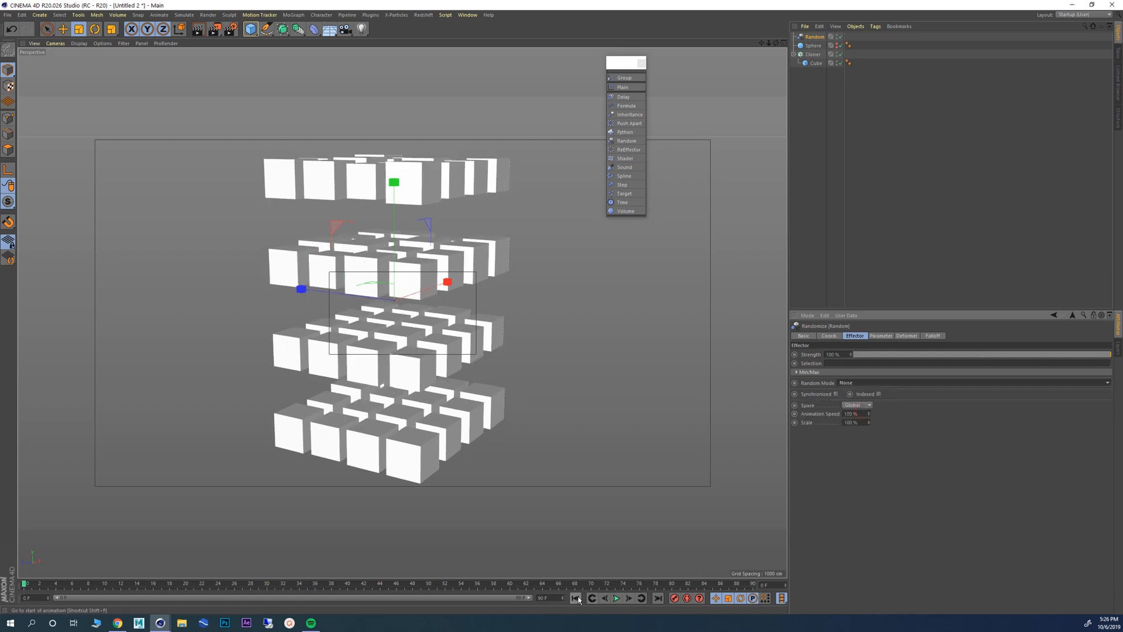
left_click(617, 599)
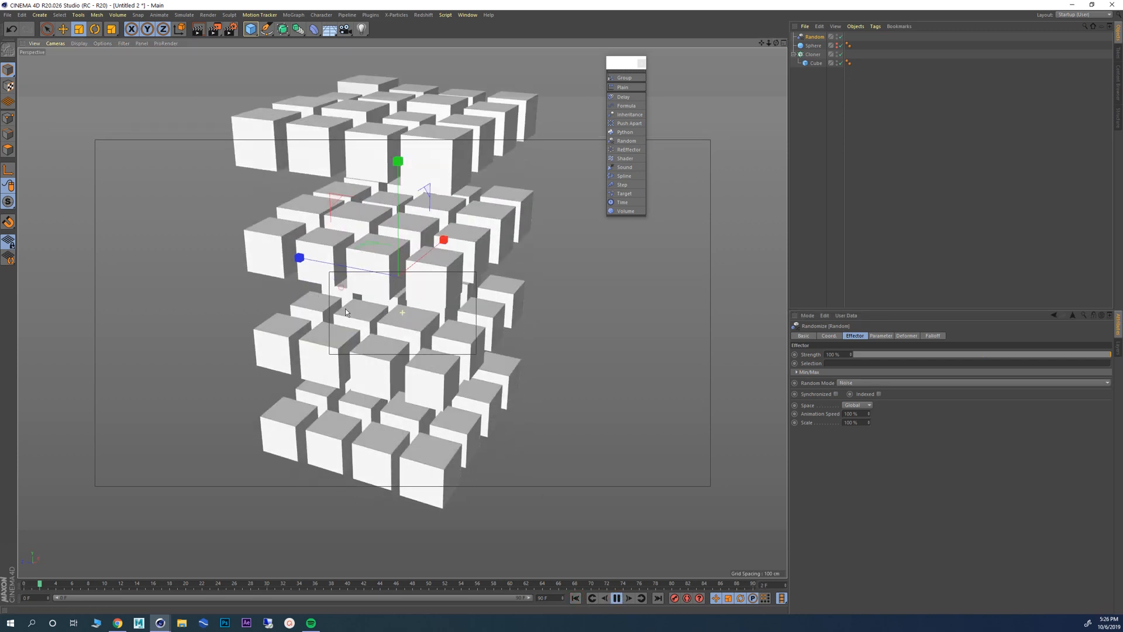
Step: Switch the Cloner's mode from Grid Array to Object and frame the animated clones on the sphere
left_click(812, 54)
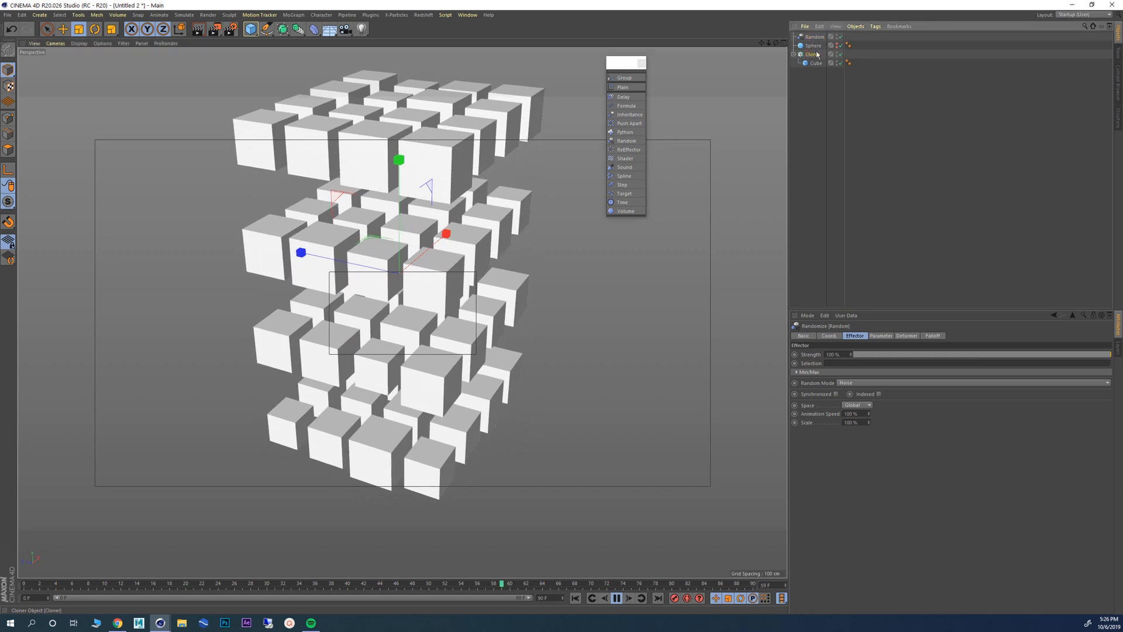
left_click(844, 355)
left_click(848, 350)
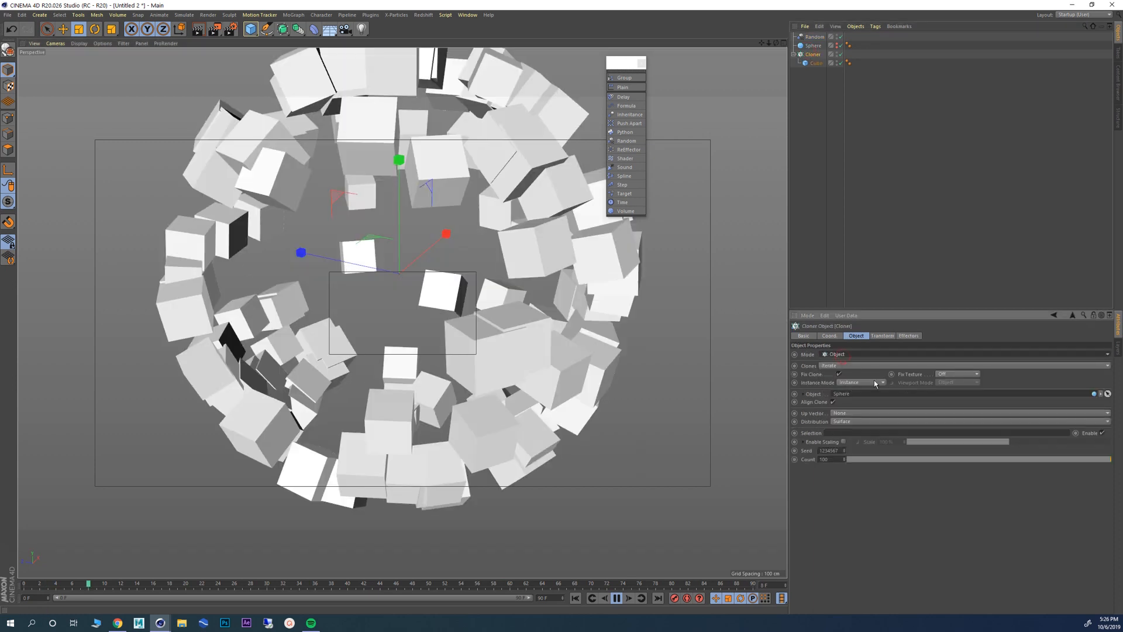
right_click_drag(346, 292, 310, 297, "alt")
left_click_drag(376, 295, 380, 275, "alt")
middle_click_drag(379, 275, 380, 332, "alt")
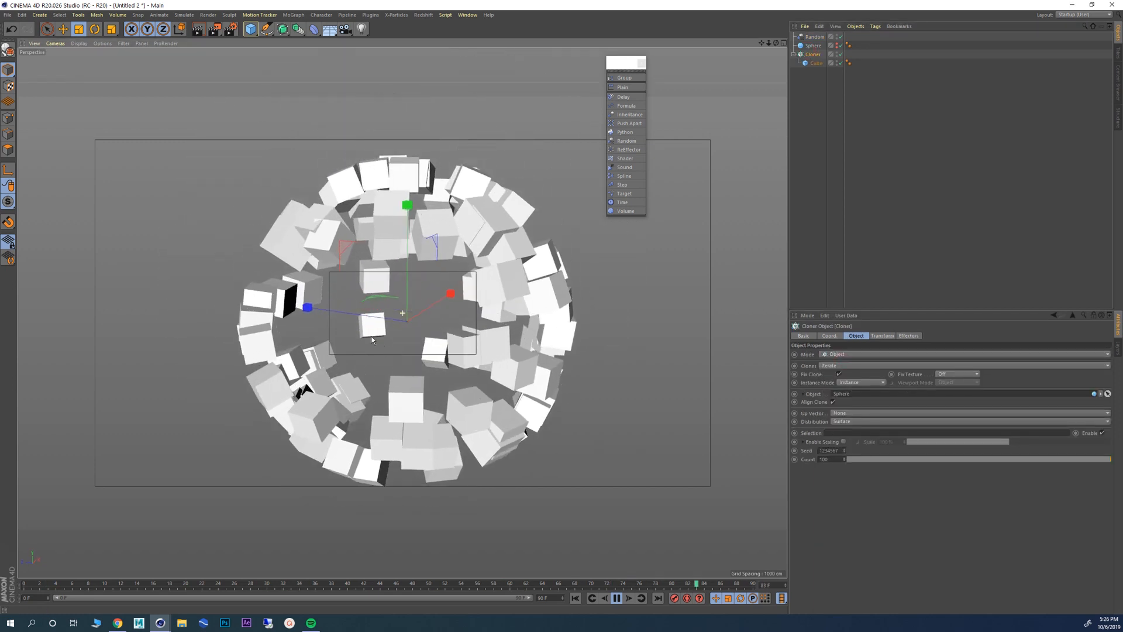
Step: Enable rotation variation on the Random effector with heading, pitch and bank each set to 30°
left_click(884, 336)
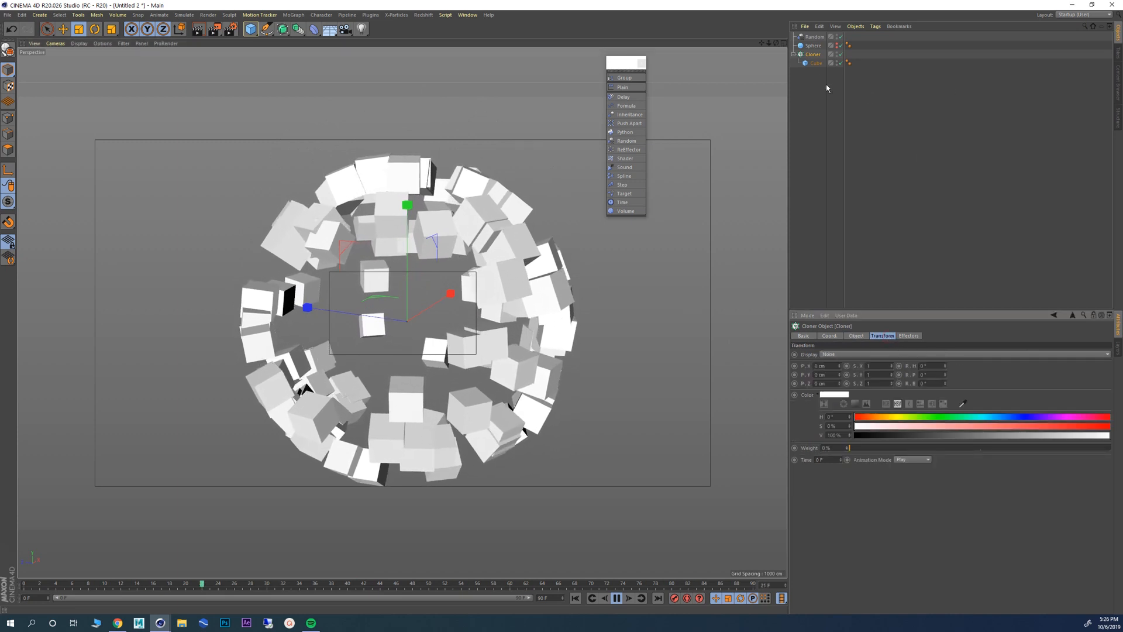
left_click(815, 36)
left_click(881, 336)
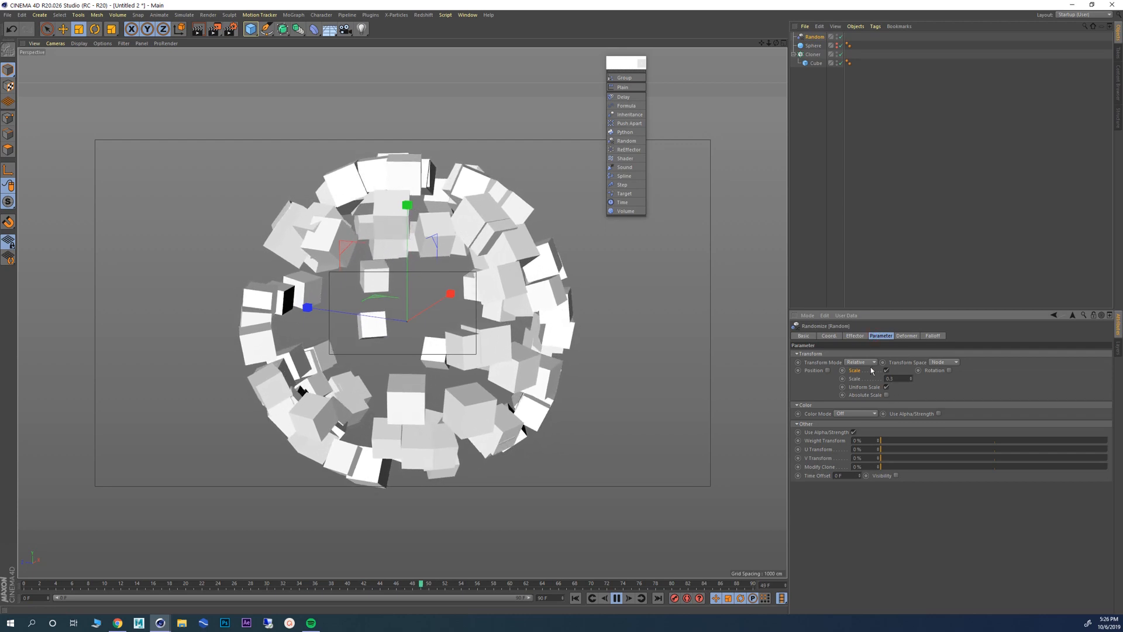
left_click(949, 370)
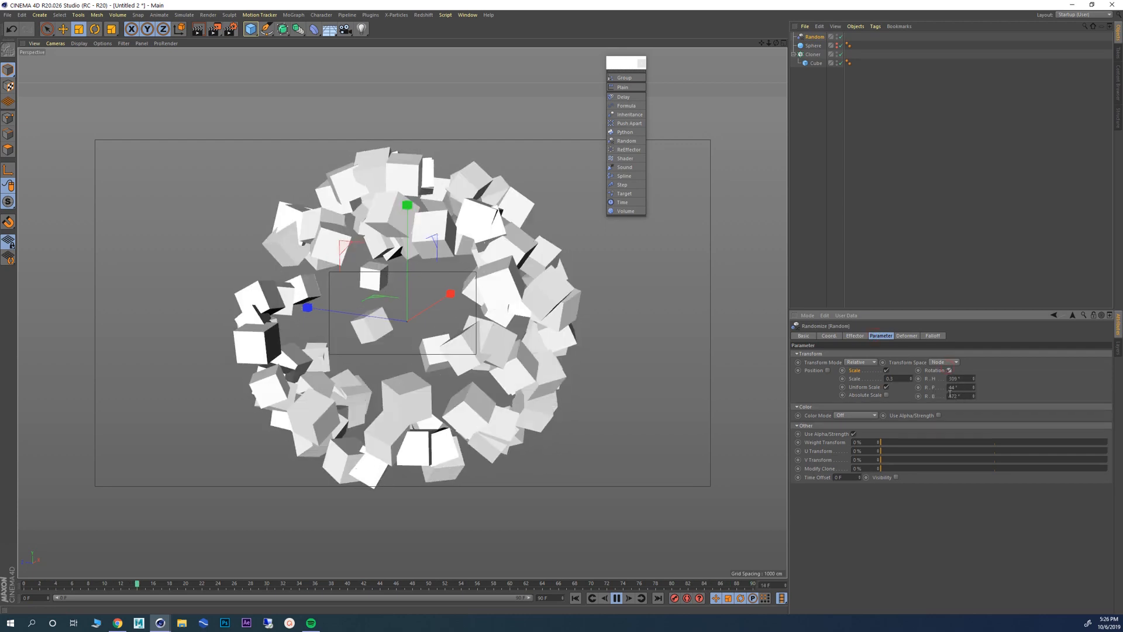
left_click_drag(961, 379, 928, 390)
type("30")
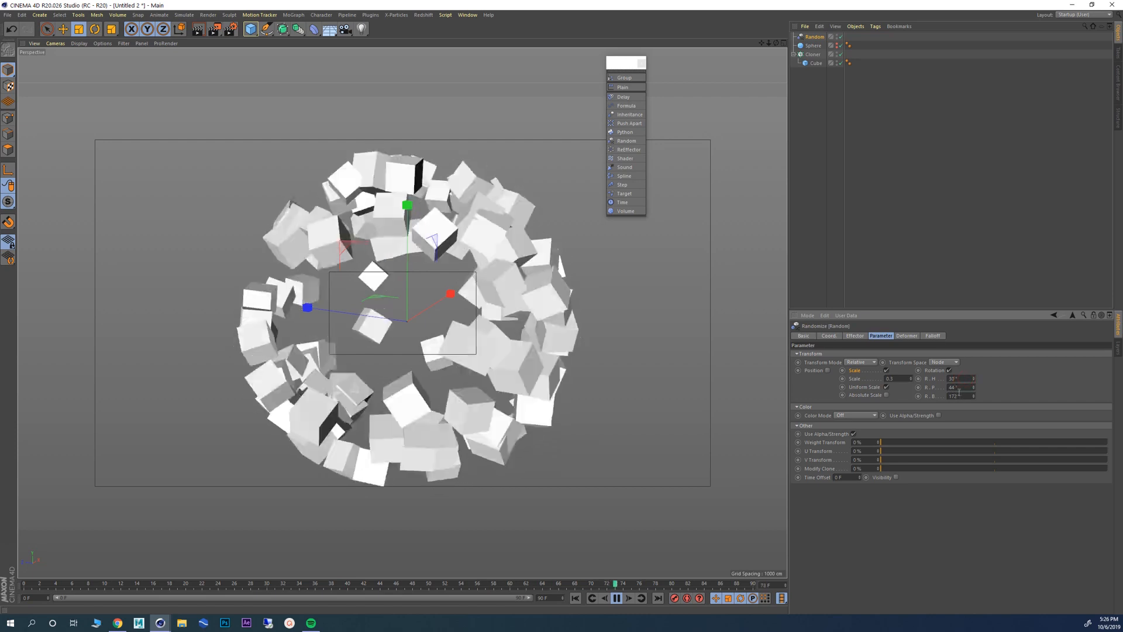
key("Tab")
type("30")
key("Tab")
type("30")
key("Return")
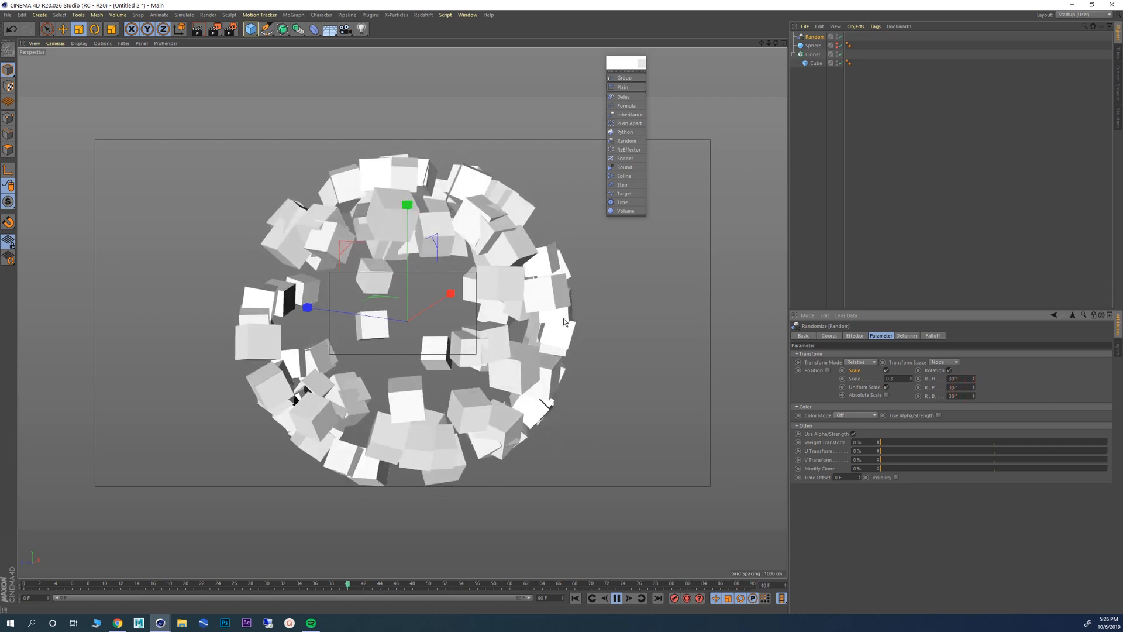
Step: Enable position variation on the Random effector and set X, Y and Z to 10 cm each
left_click(827, 370)
left_click(828, 371)
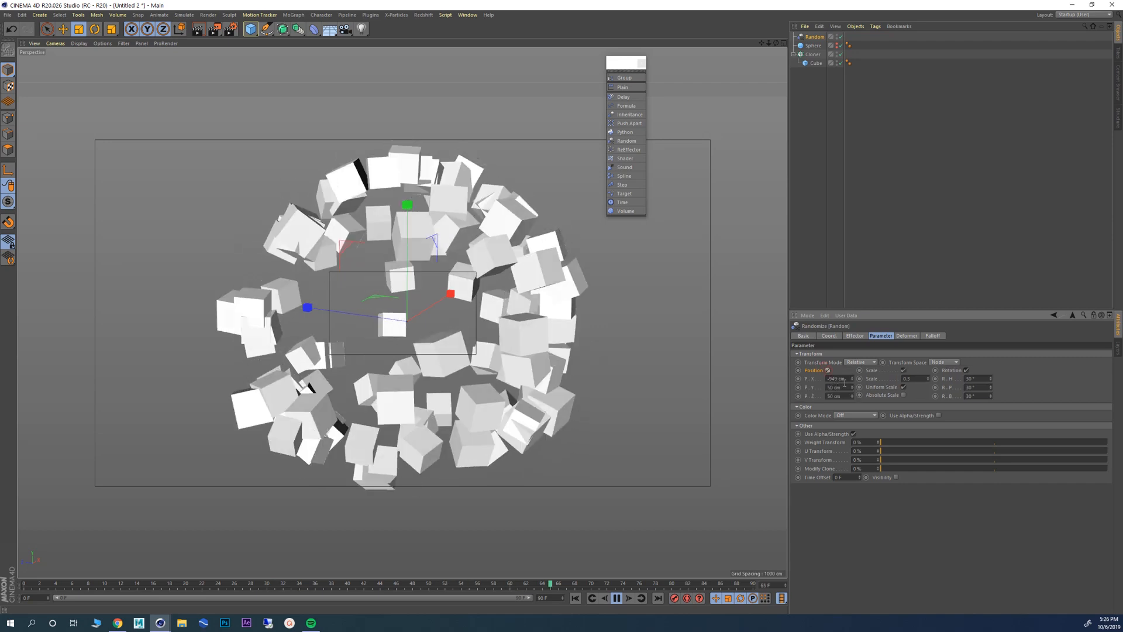
left_click_drag(846, 379, 805, 381)
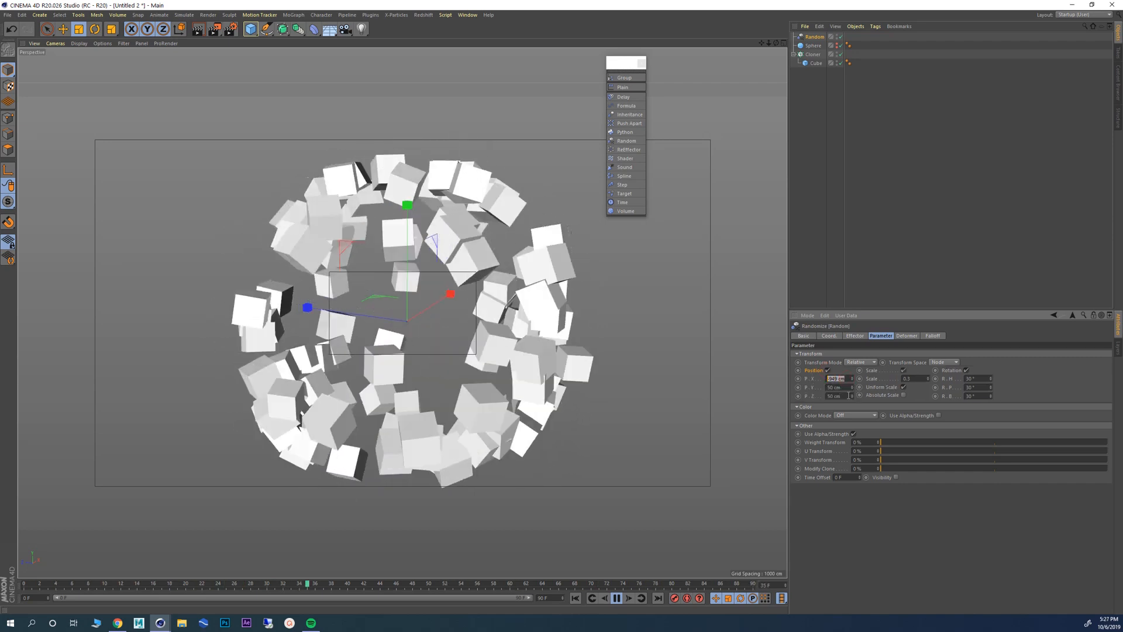
type("10")
key("Tab")
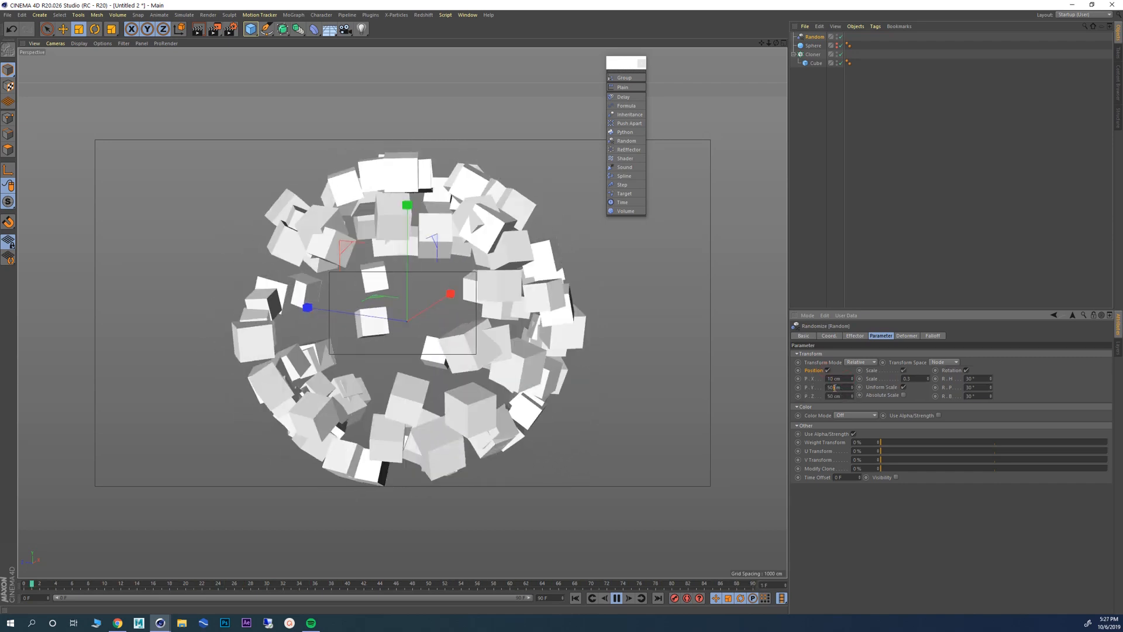
type("10")
key("Tab")
type("10")
key("Return")
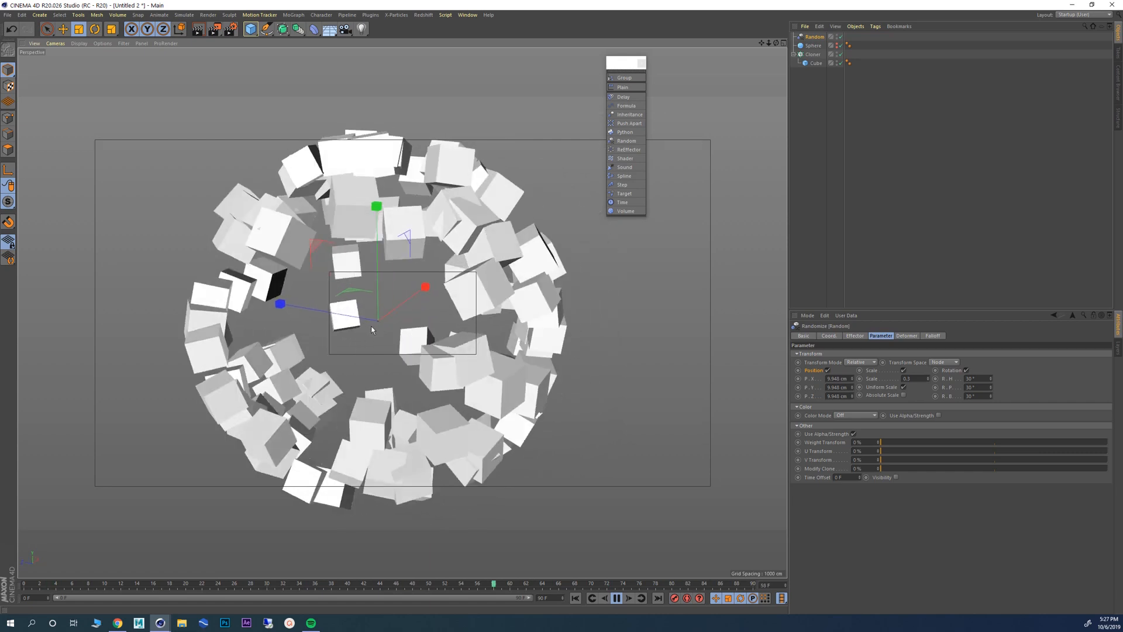
Step: Try a noise animation speed of 10% on the Random effector and settle on 50%
left_click(856, 336)
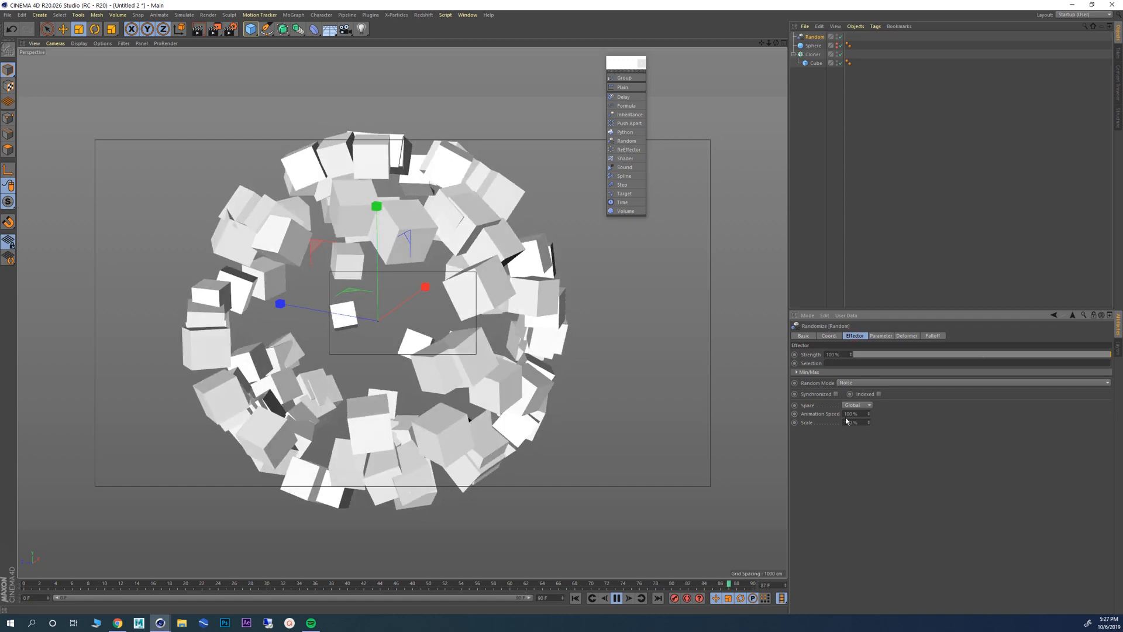
double_click(860, 416)
type("10")
key("Return")
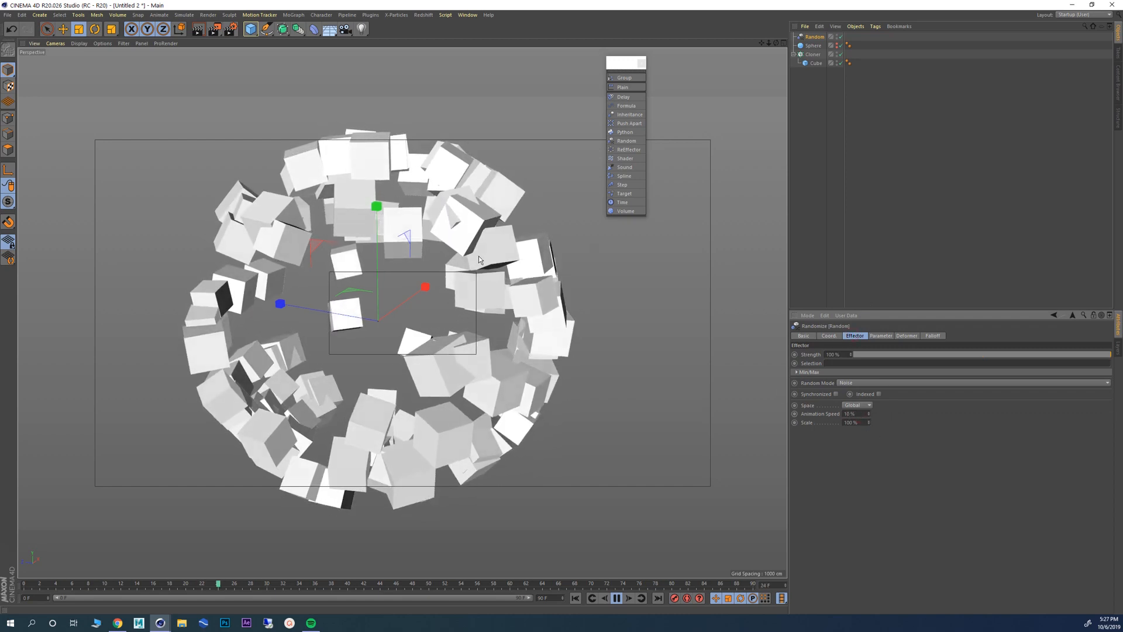
double_click(861, 413)
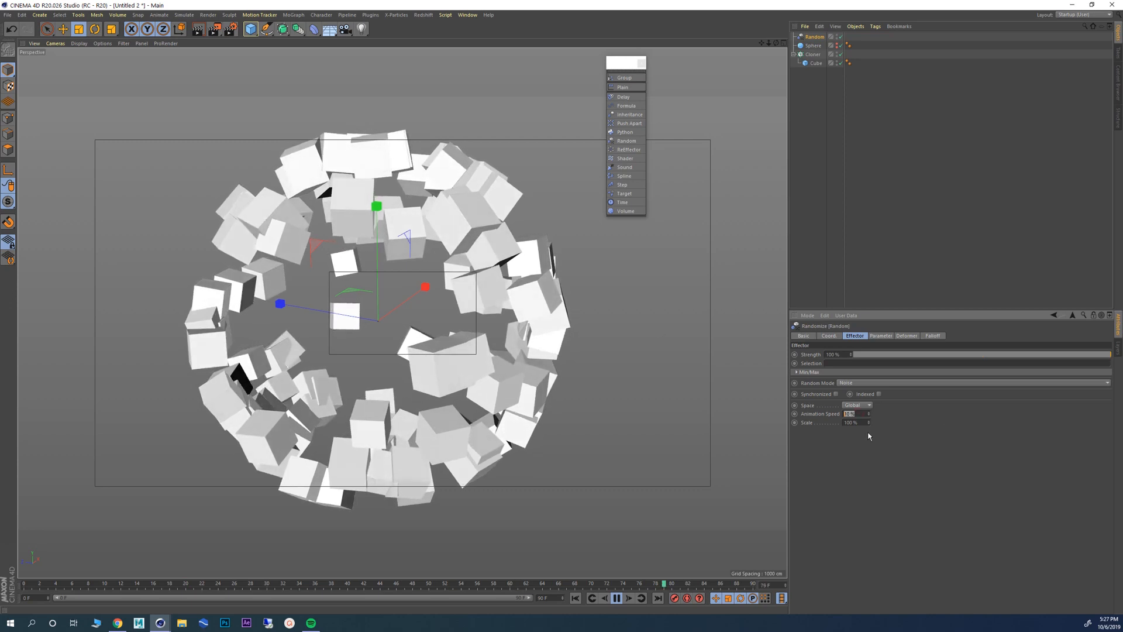
type("50")
key("Return")
Step: Try a noise scale of 10% on the Random effector and raise it to 200%
double_click(852, 422)
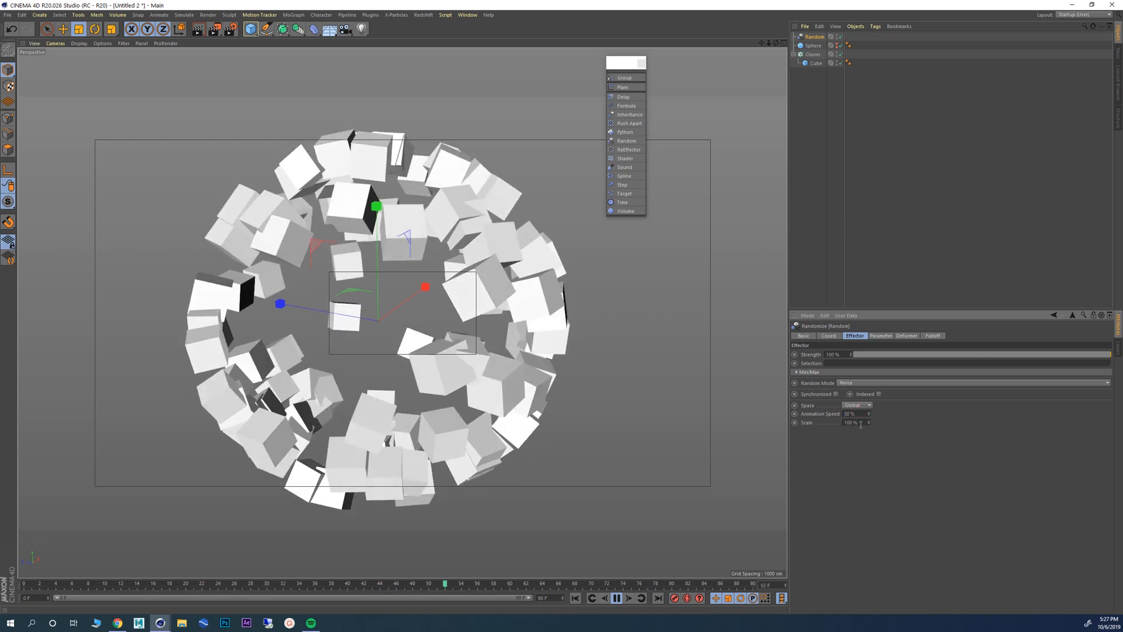
type("10")
key("Return")
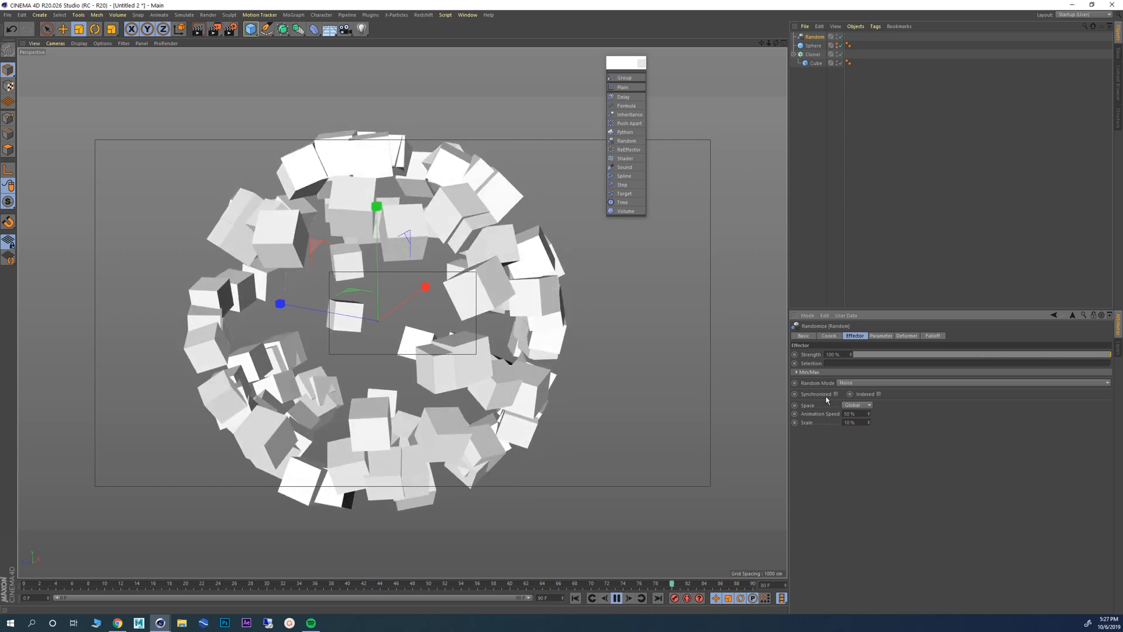
double_click(855, 422)
type("200")
key("Return")
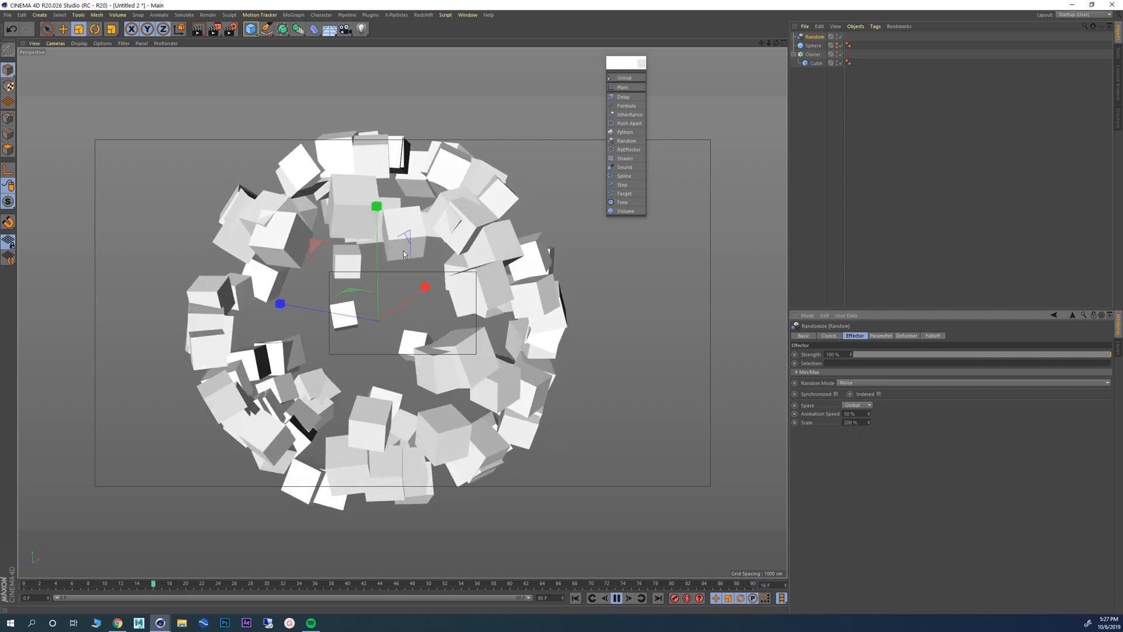
double_click(860, 422)
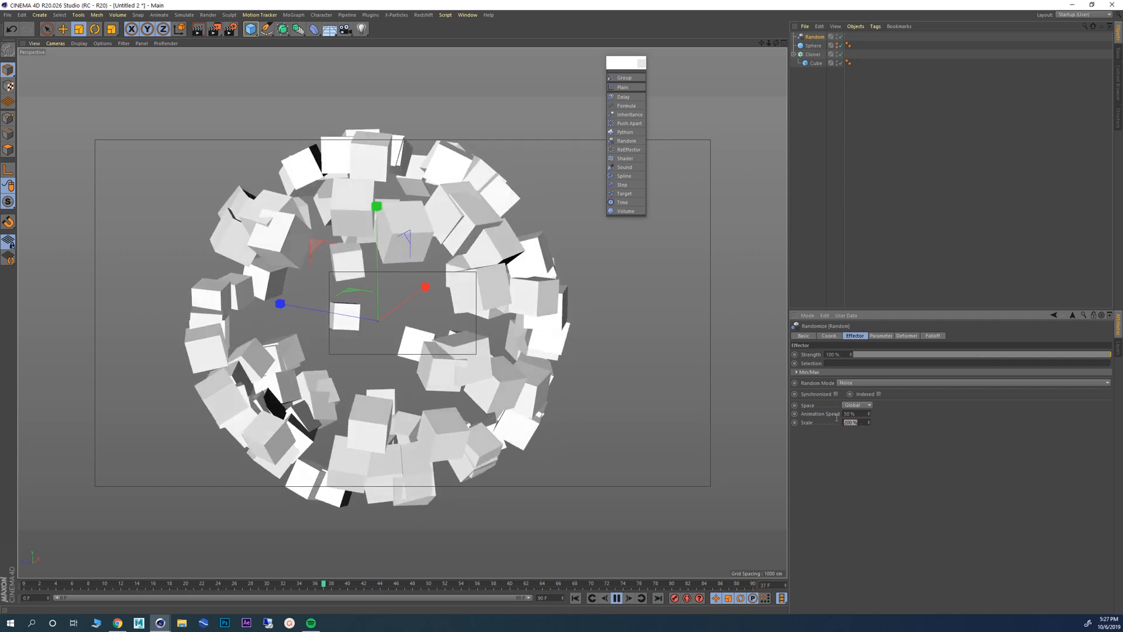
double_click(858, 413)
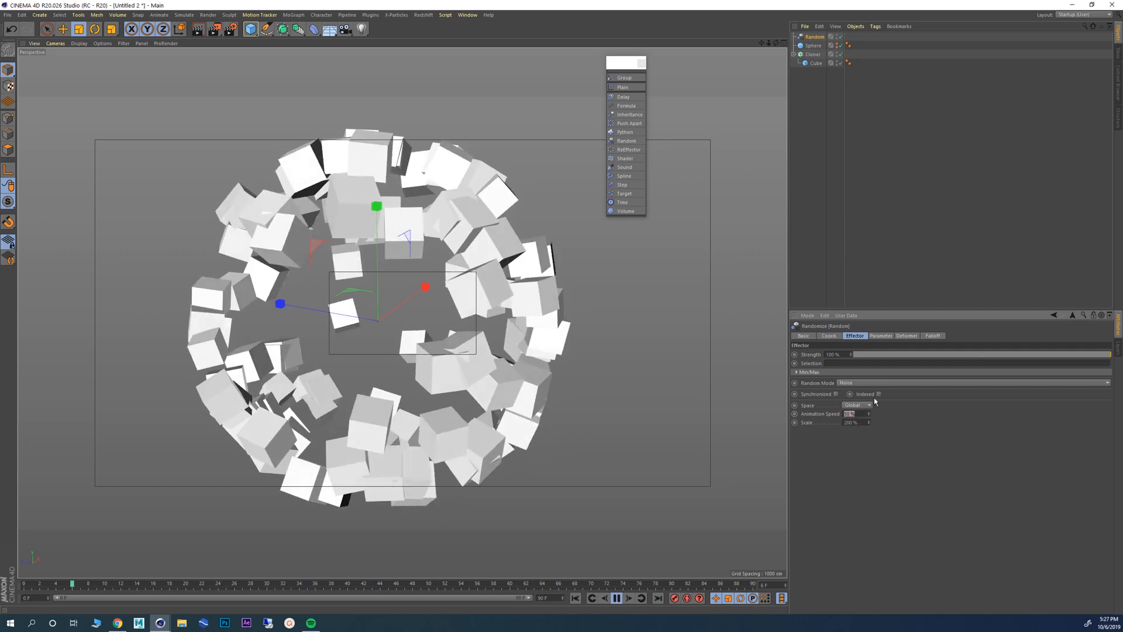
Step: Try Turbulence as the Random effector's random mode and change the mode to Gaussian
left_click(853, 383)
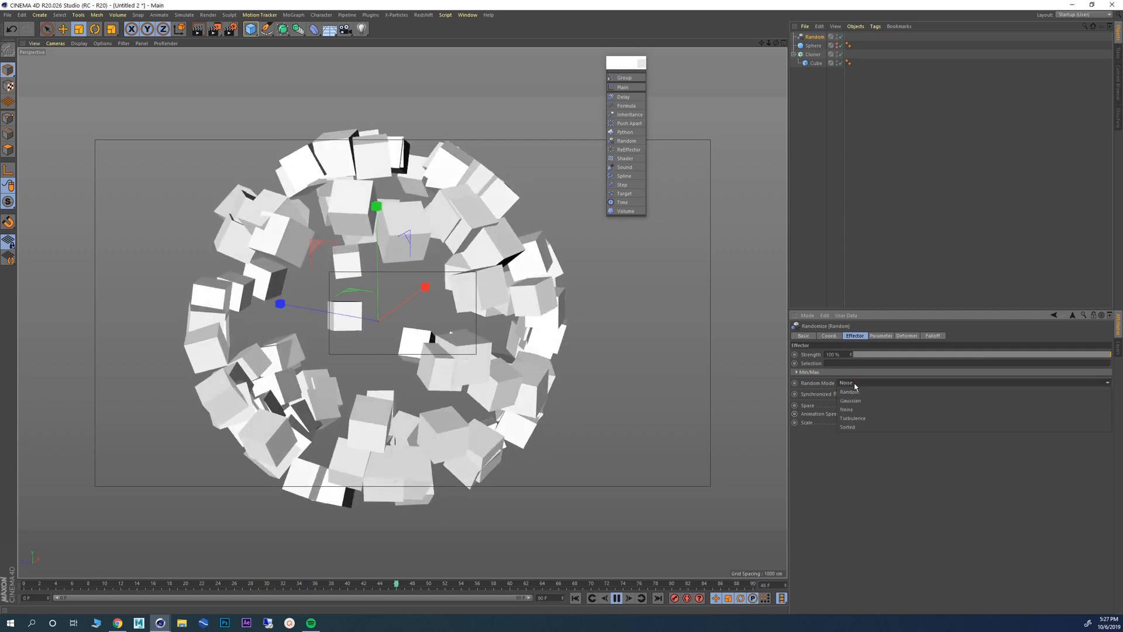
left_click(853, 418)
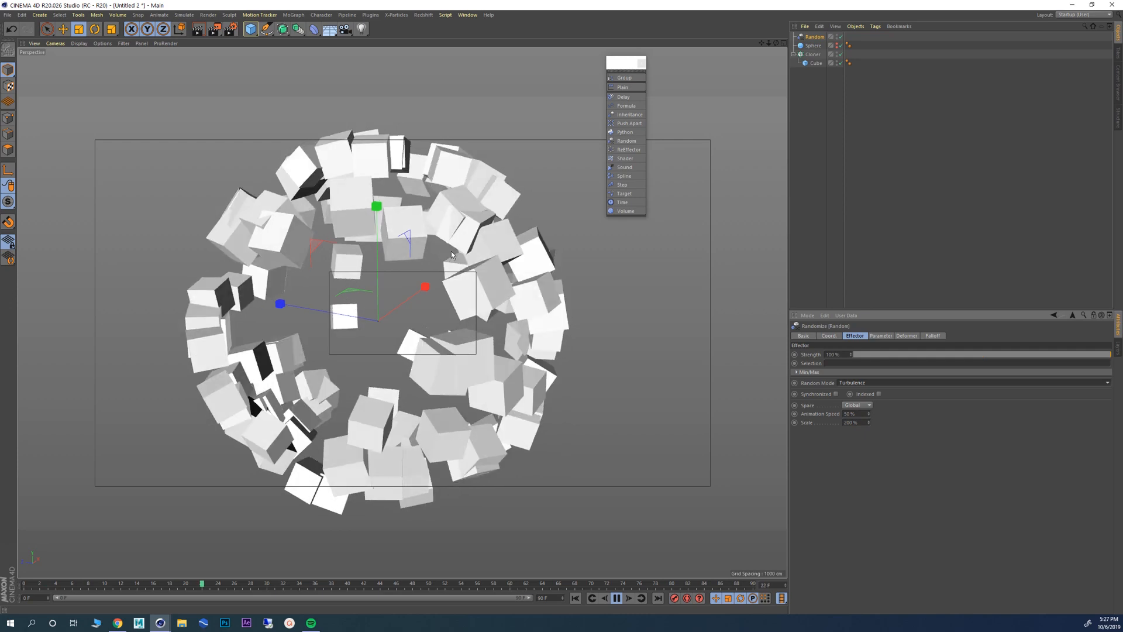
left_click(870, 384)
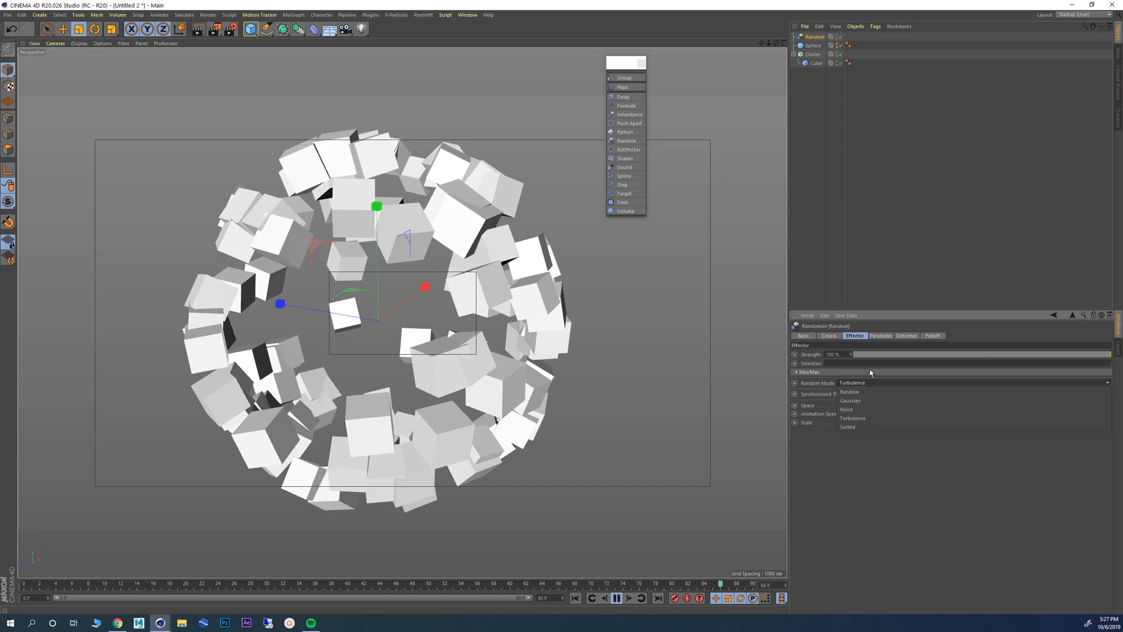
left_click(877, 337)
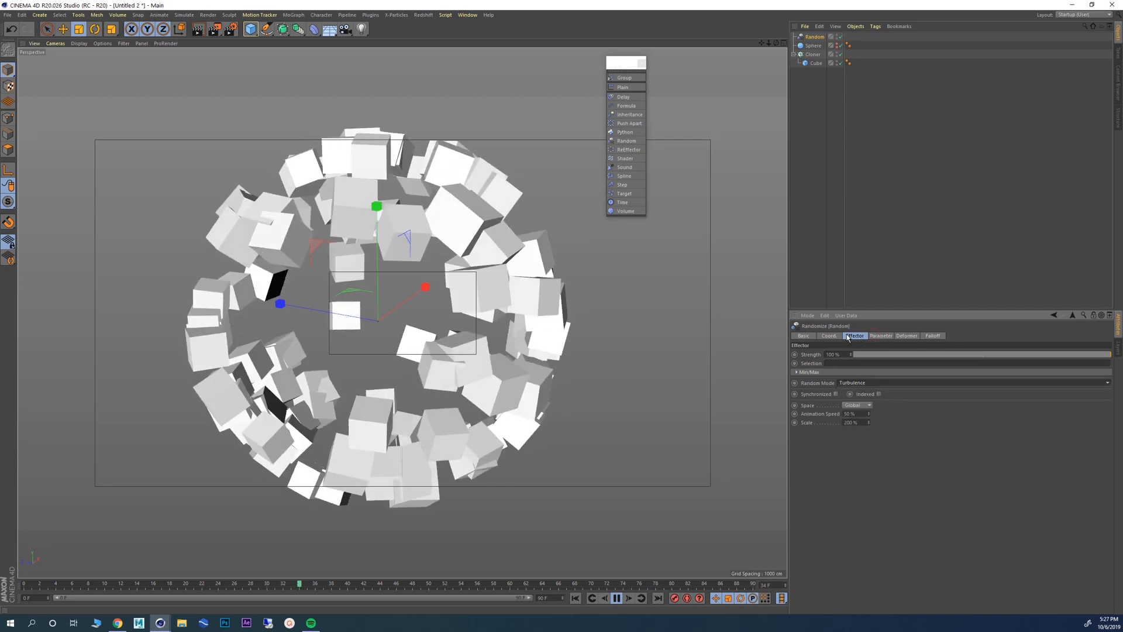
left_click(857, 383)
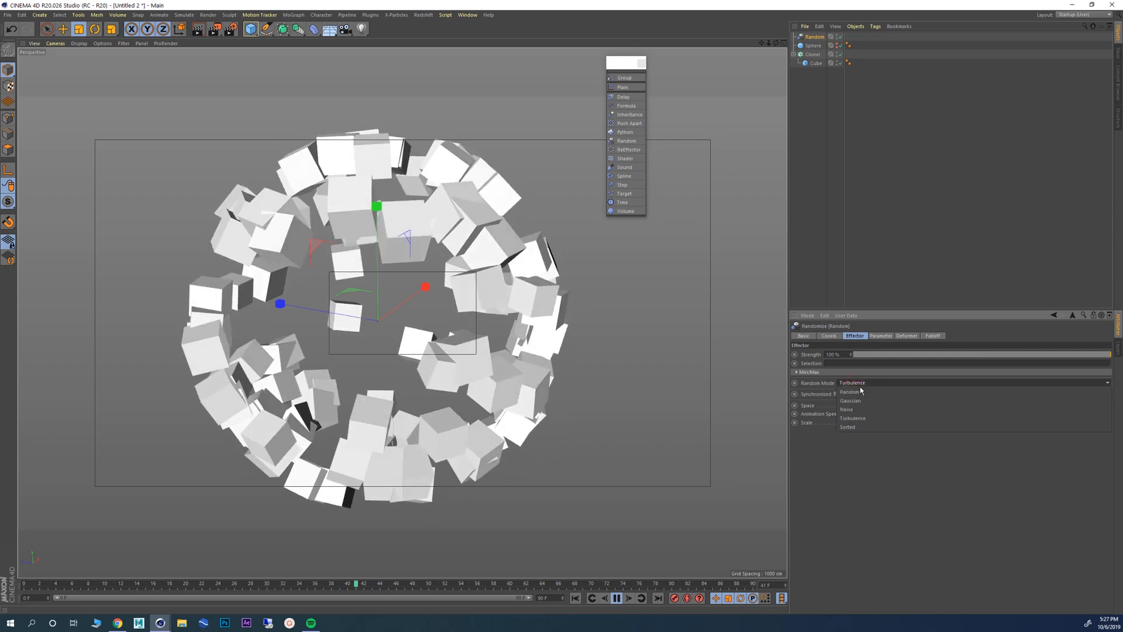
left_click(852, 401)
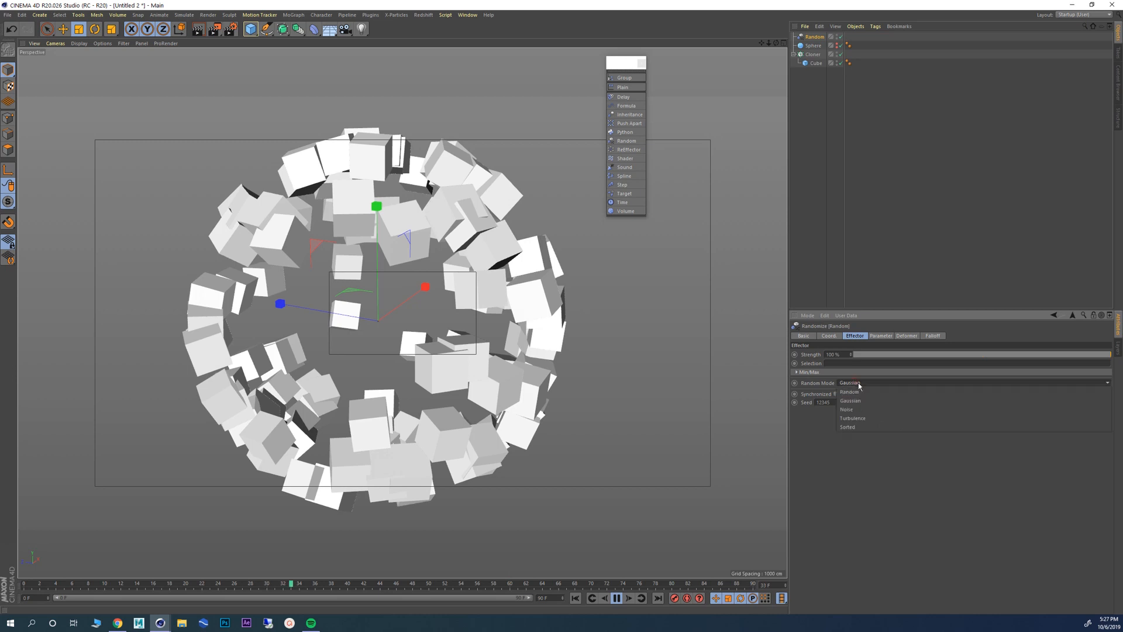
Step: Try Random as the Random effector's random mode, settle on Noise, and stop the animation playback
left_click(861, 392)
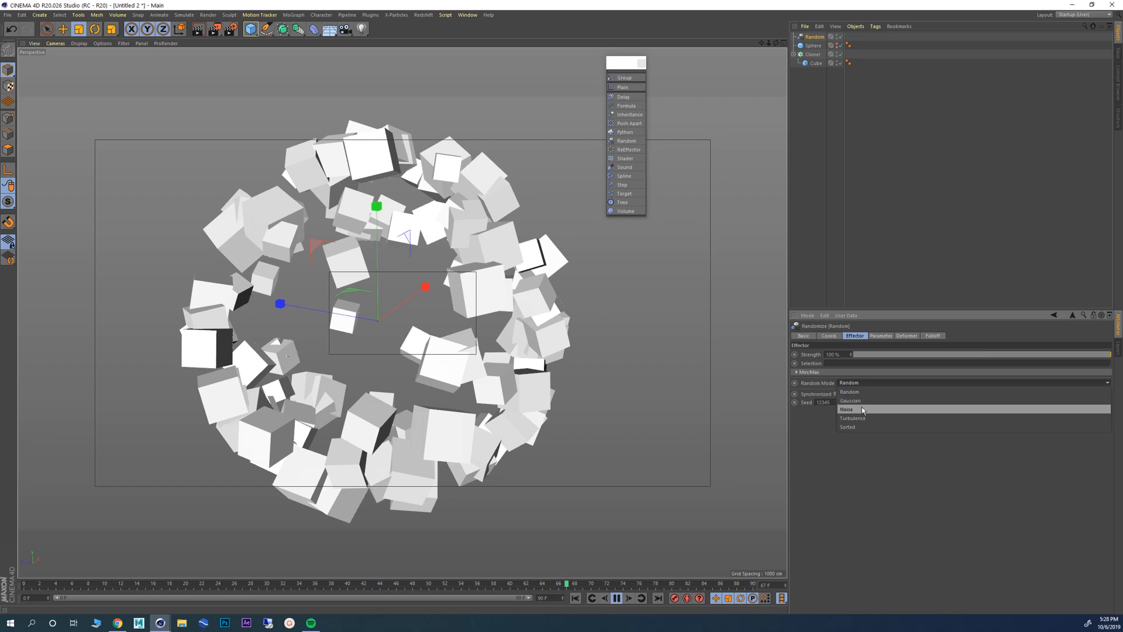
left_click(861, 409)
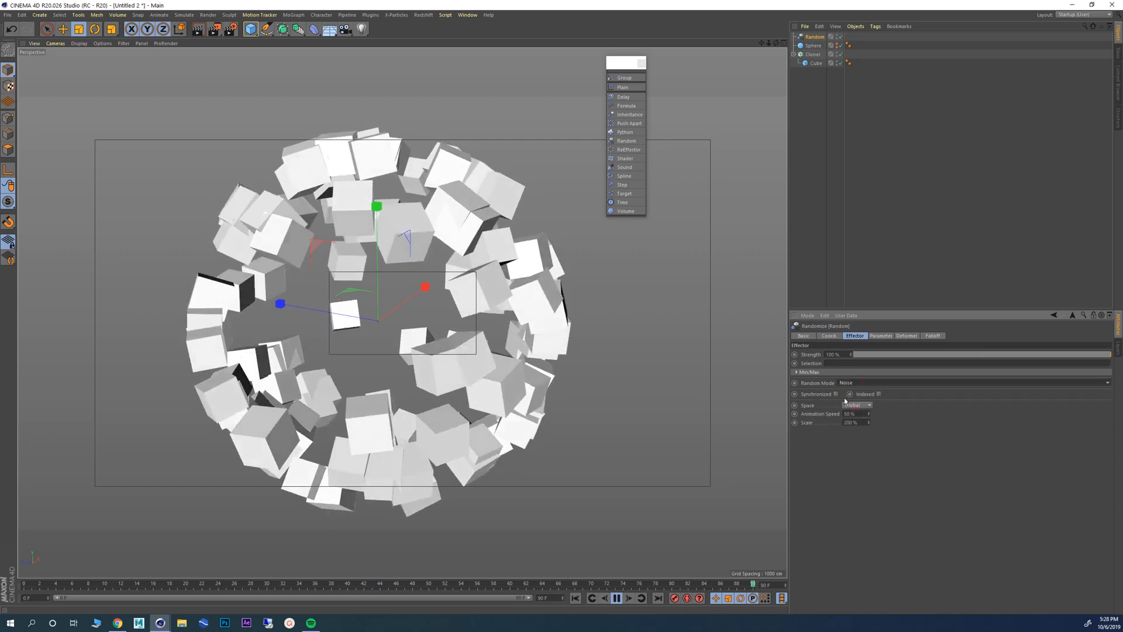
left_click(617, 598)
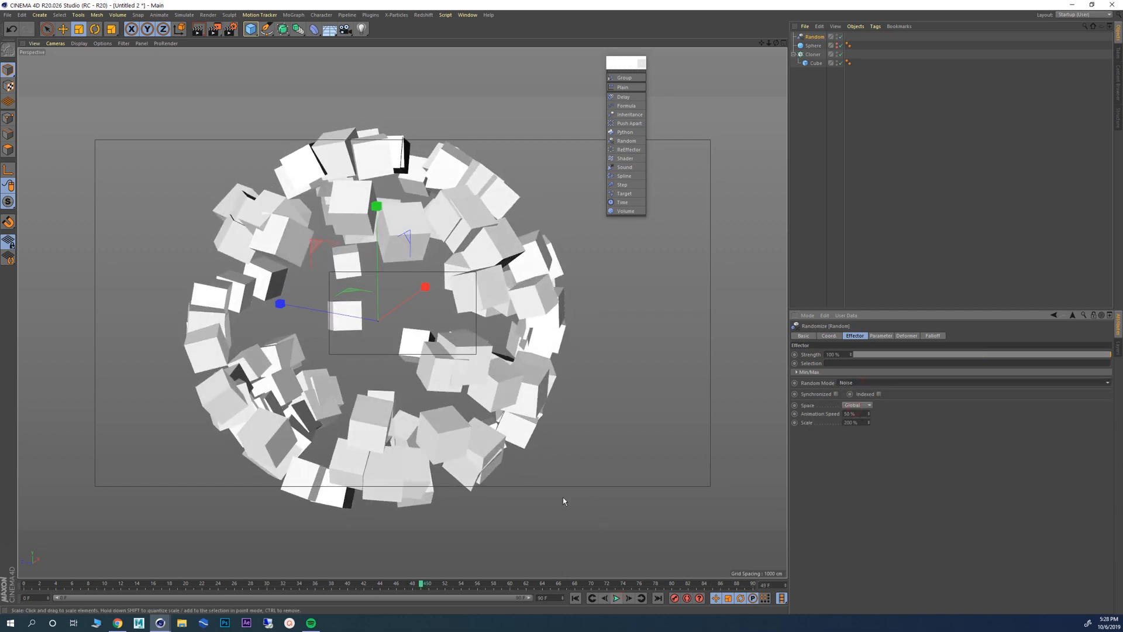
Step: Disable the Random effector and change the Cloner's mode to Grid Array
left_click_drag(363, 326, 437, 306, "alt")
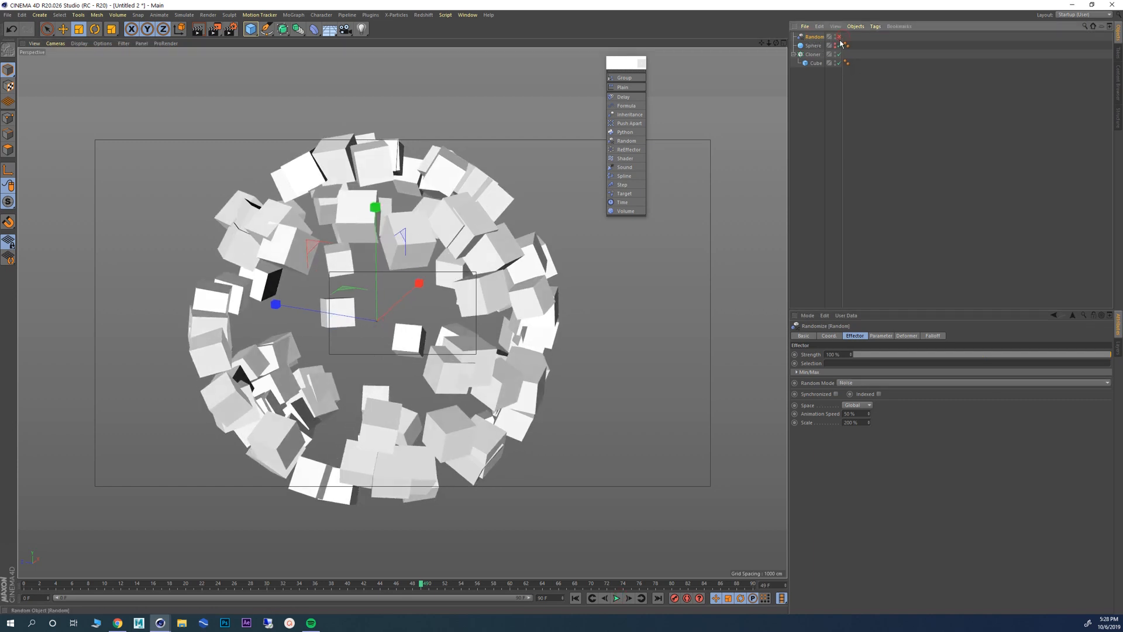
left_click(814, 54)
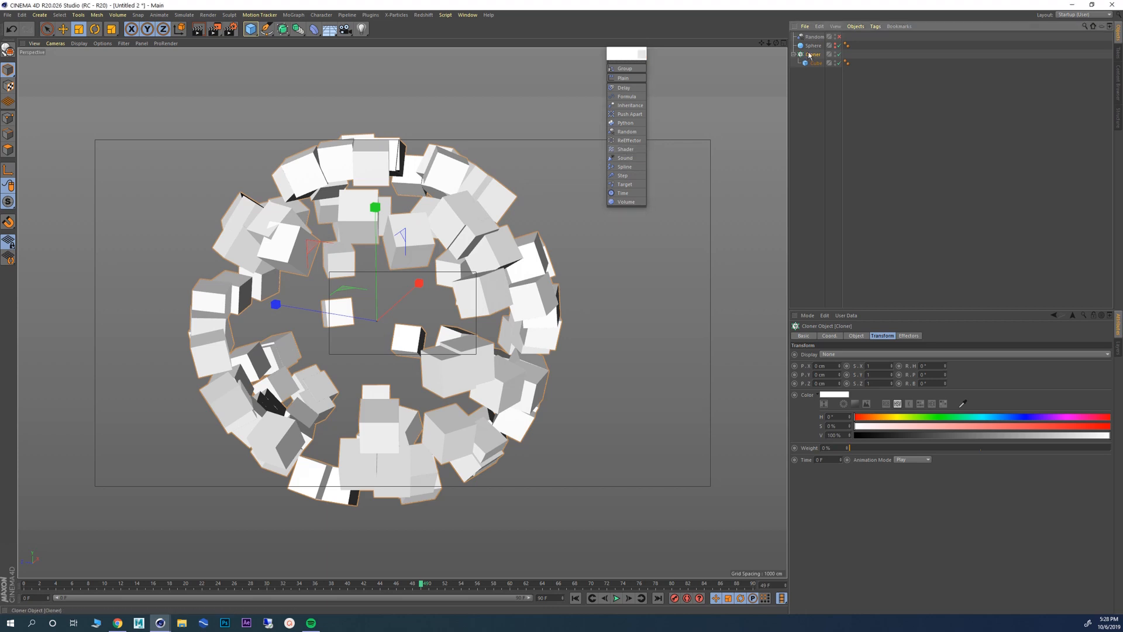
left_click(856, 336)
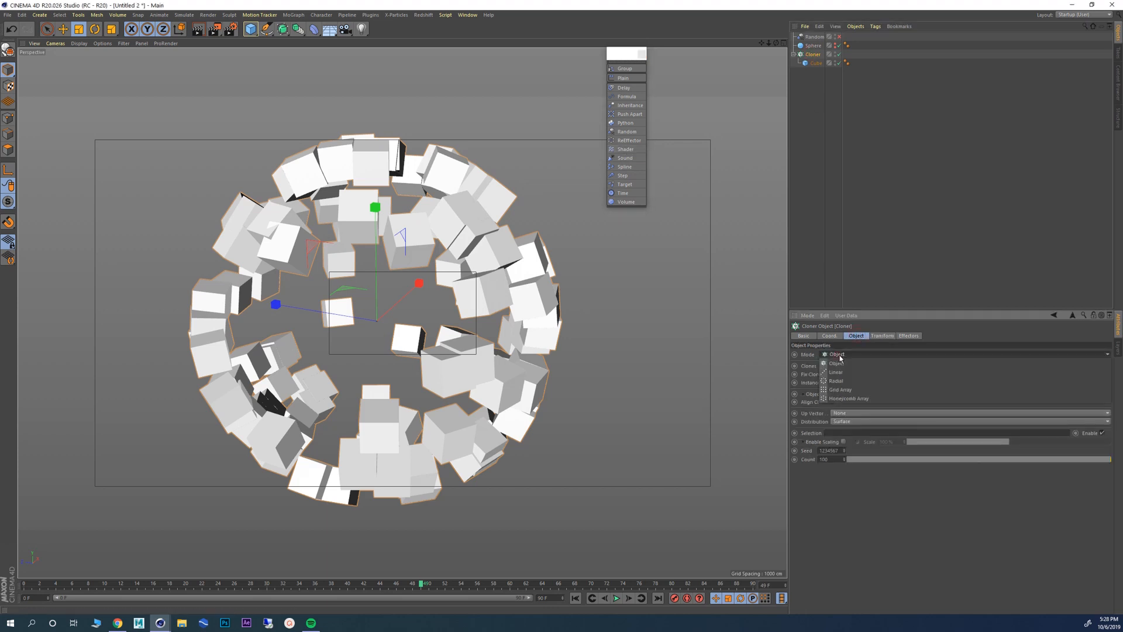
left_click(852, 390)
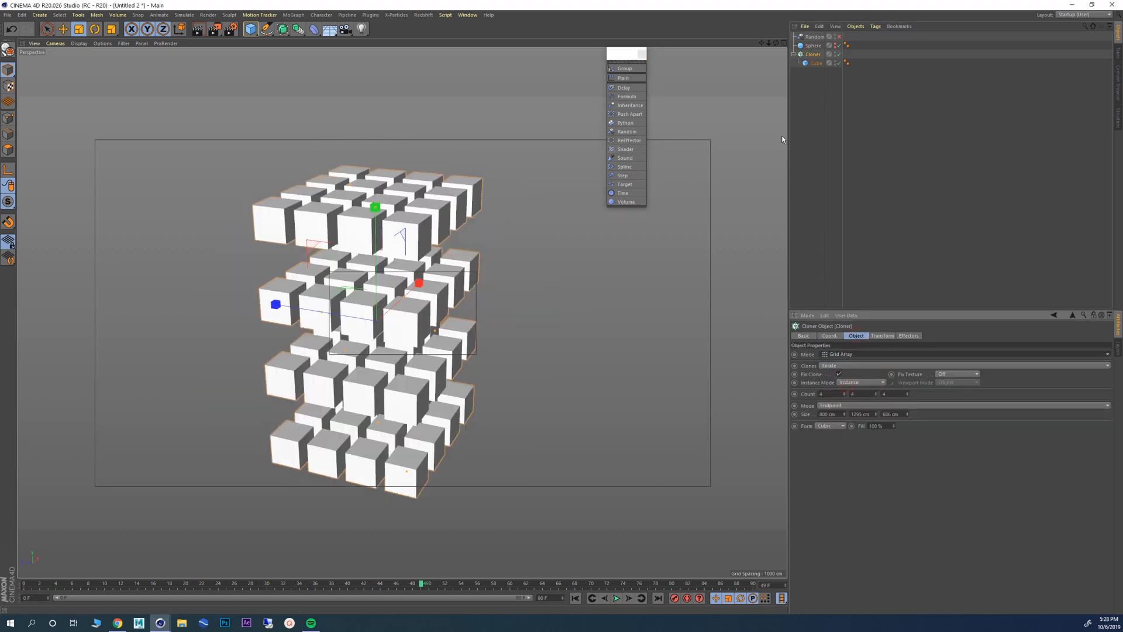
Step: Add a Formula effector to the Cloner and place the effectors palette clear of the clones
left_click_drag(620, 57, 624, 52)
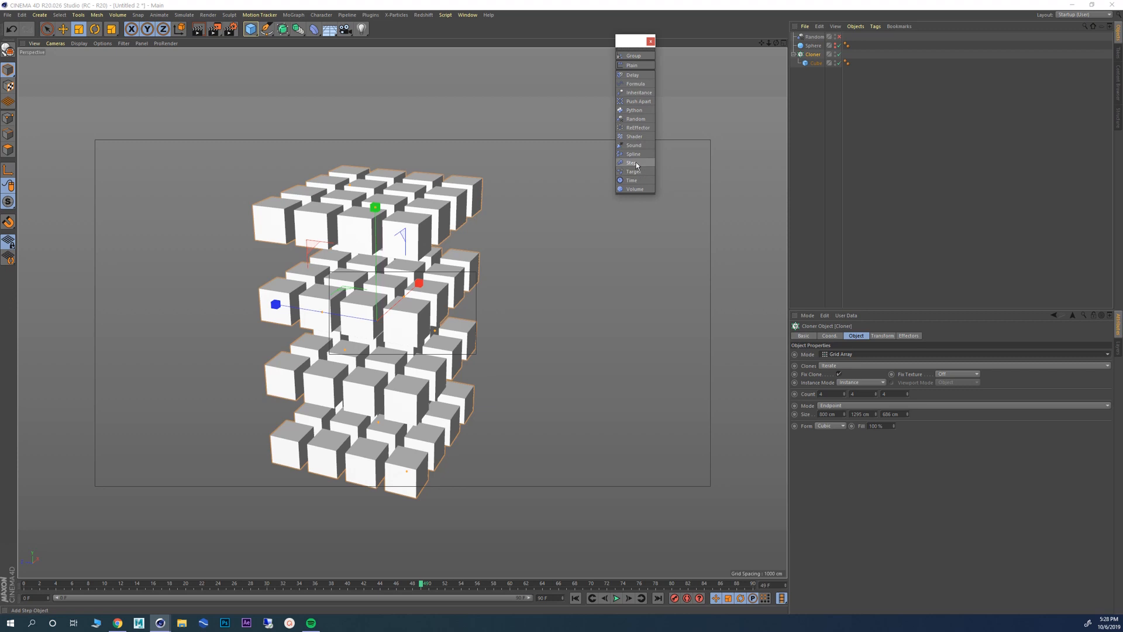
left_click(631, 85)
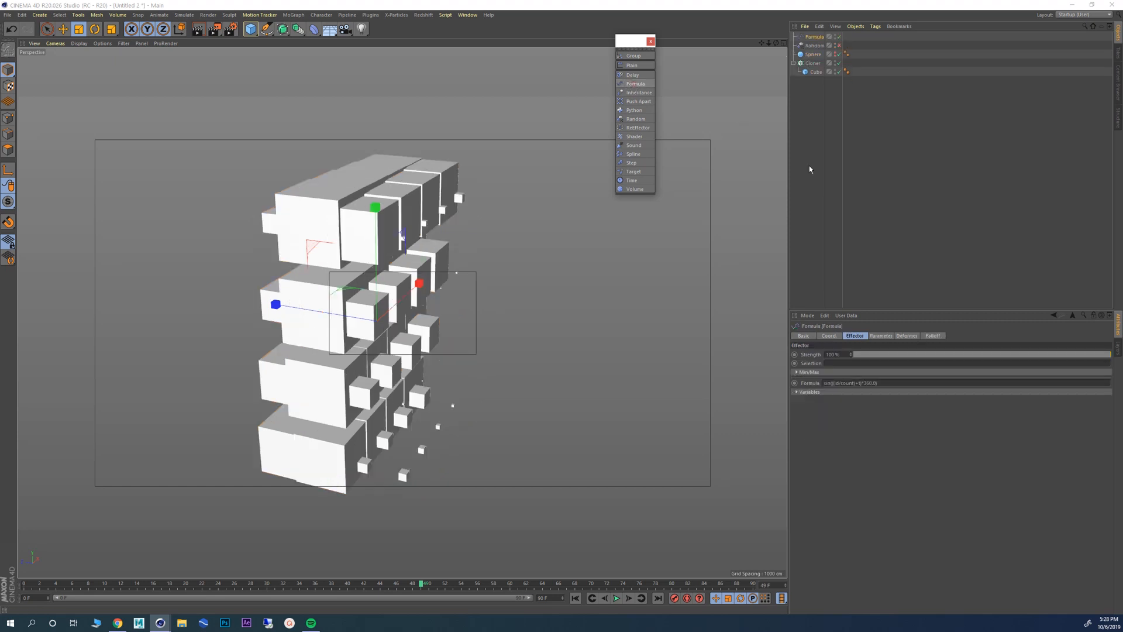
left_click_drag(612, 46, 709, 74)
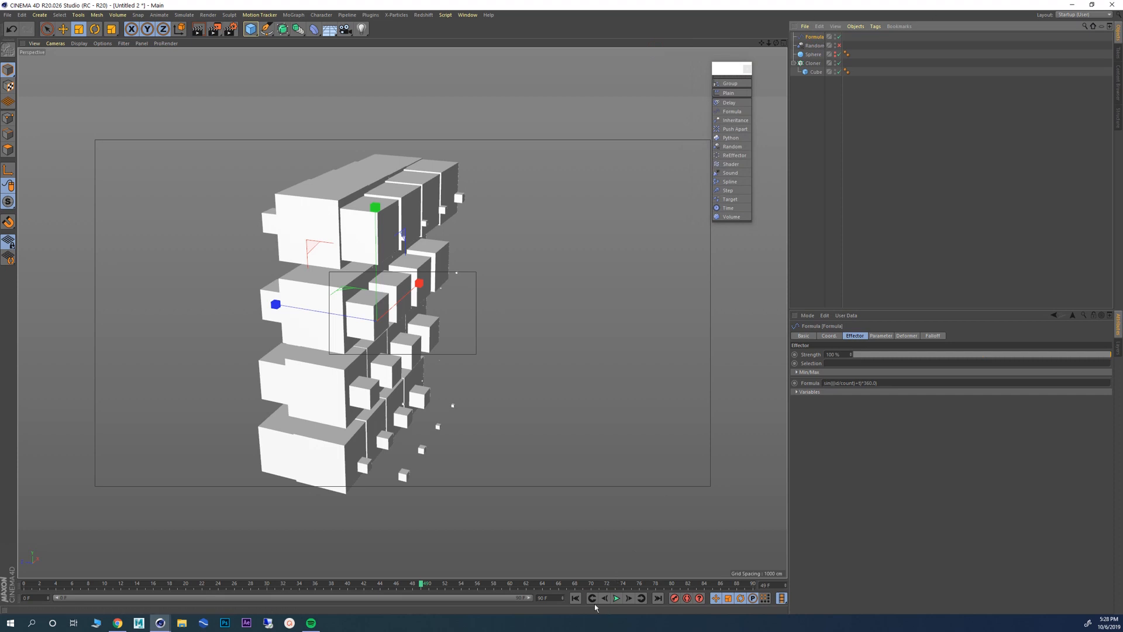
Step: Play the animation and examine the expression in the Formula effector
left_click(579, 598)
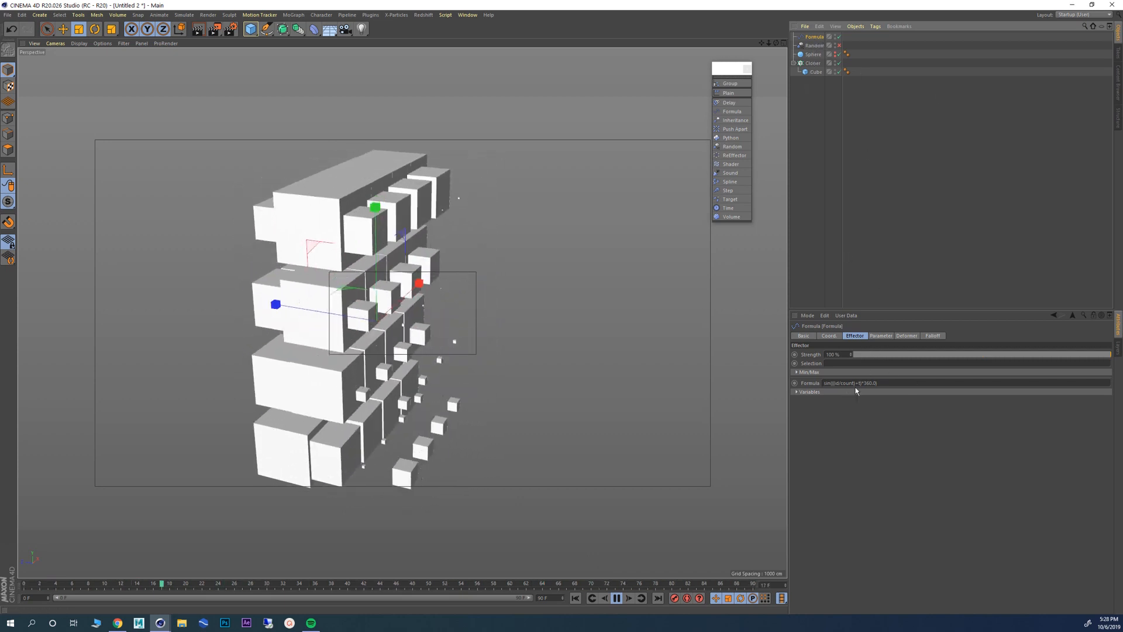
left_click_drag(877, 383, 822, 384)
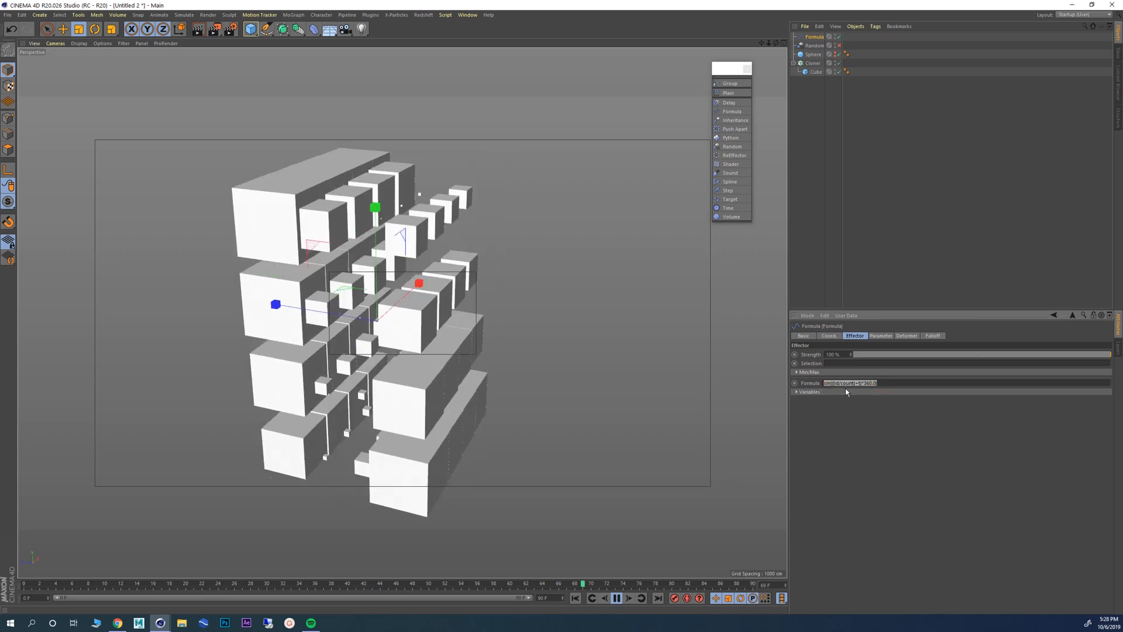
left_click(884, 383)
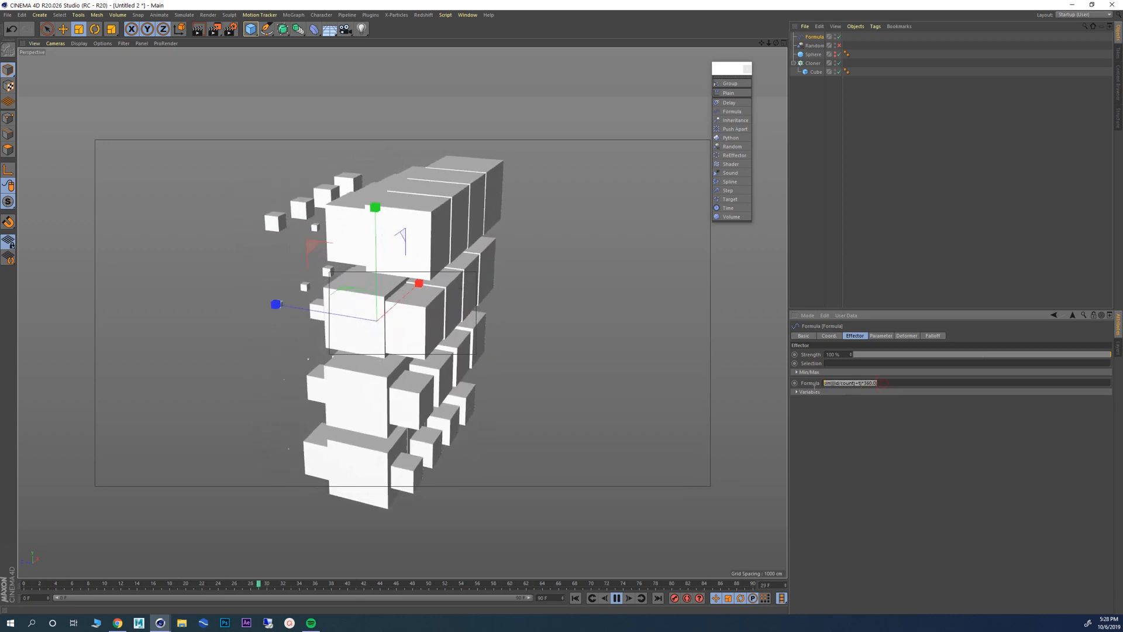
left_click(883, 383)
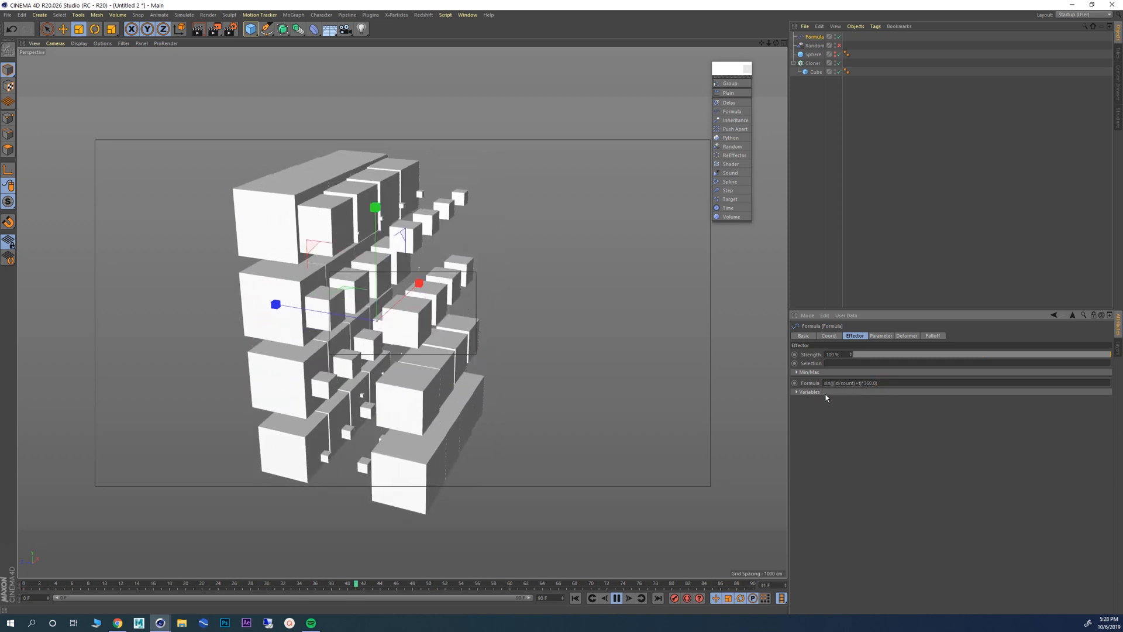
Step: Reveal the Formula effector's variables, try a lower Project Time and restore it to 1
left_click(810, 392)
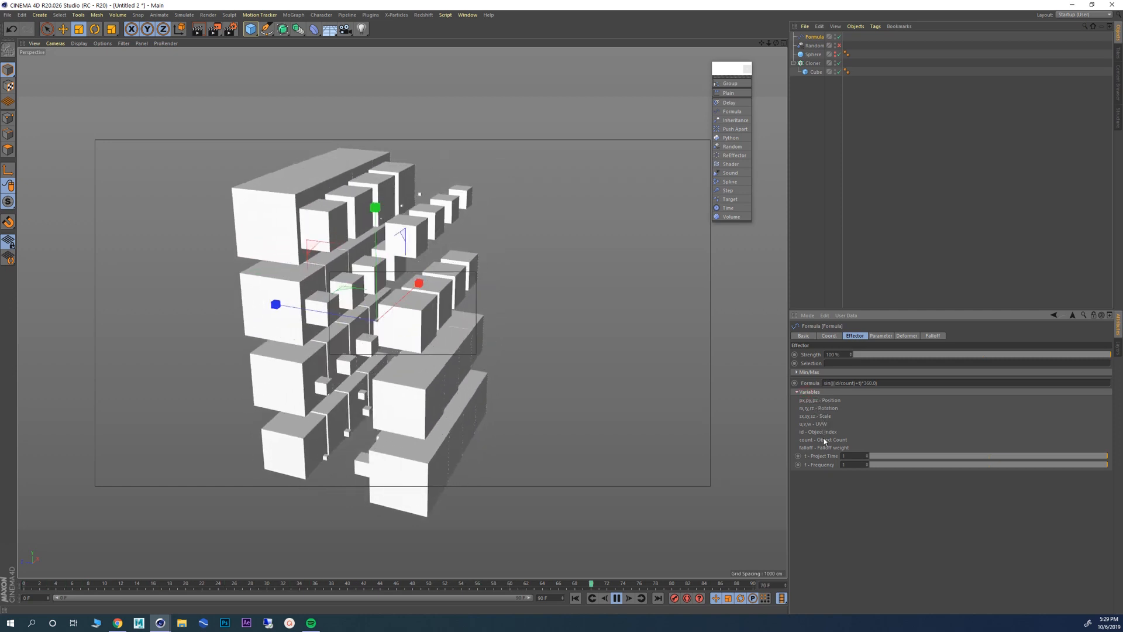
mouse_move(1041, 456)
left_mouse_down()
mouse_move(1004, 461)
mouse_move(1023, 454)
left_mouse_up()
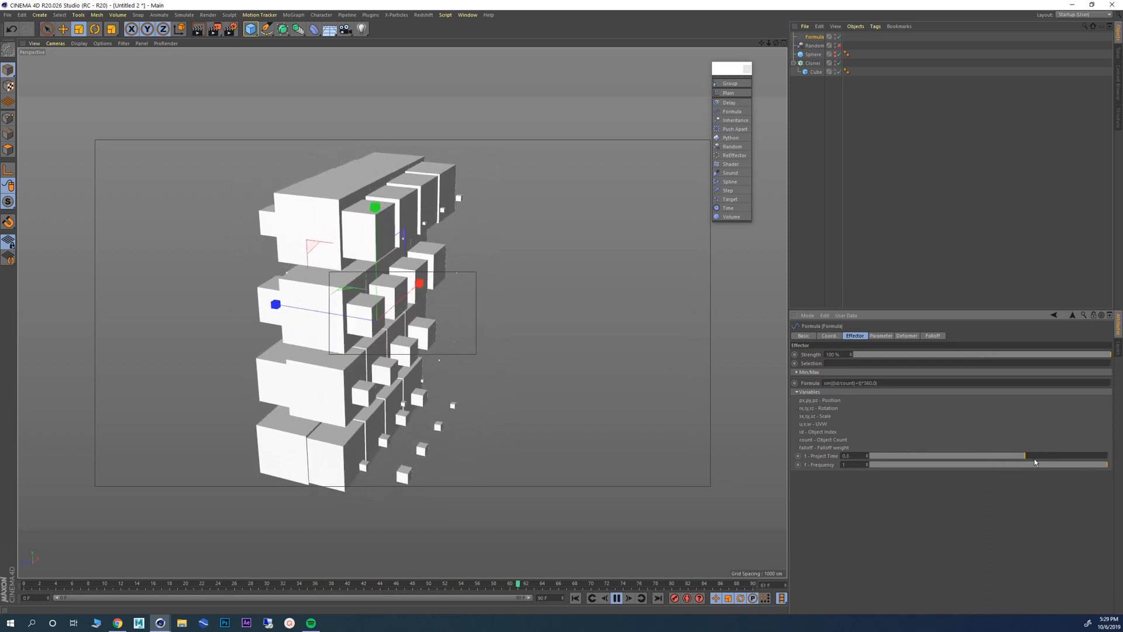
mouse_move(1034, 459)
left_mouse_down()
mouse_move(1122, 460)
mouse_move(995, 470)
mouse_move(1039, 470)
left_mouse_up()
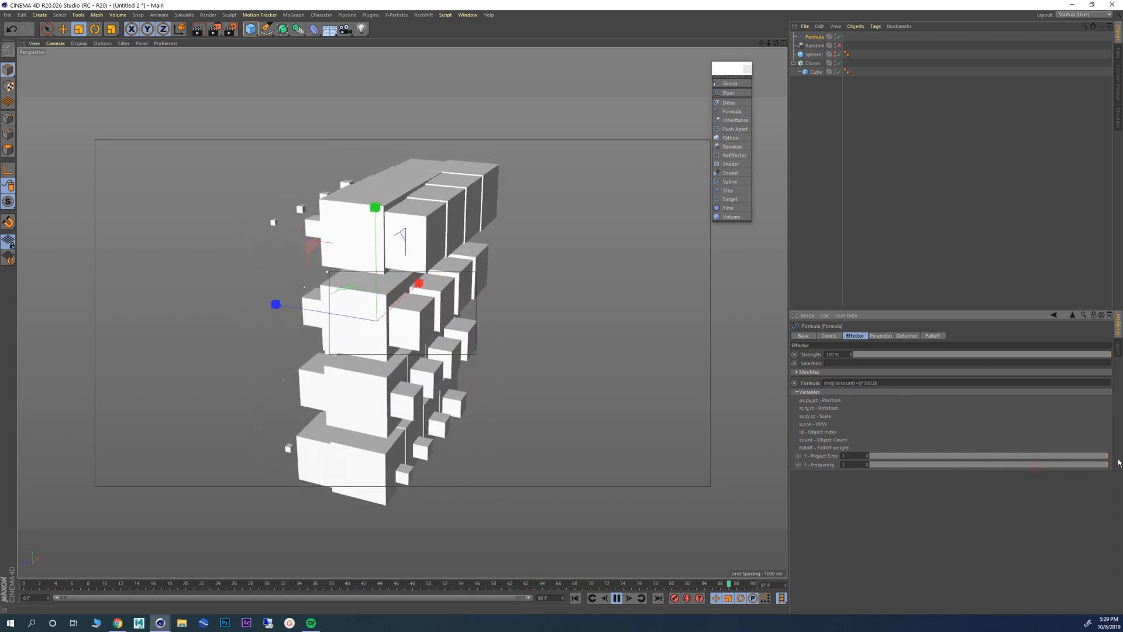
Step: Disable position and enable rotation in the Formula effector's transform parameters
left_click(879, 336)
left_click(827, 370)
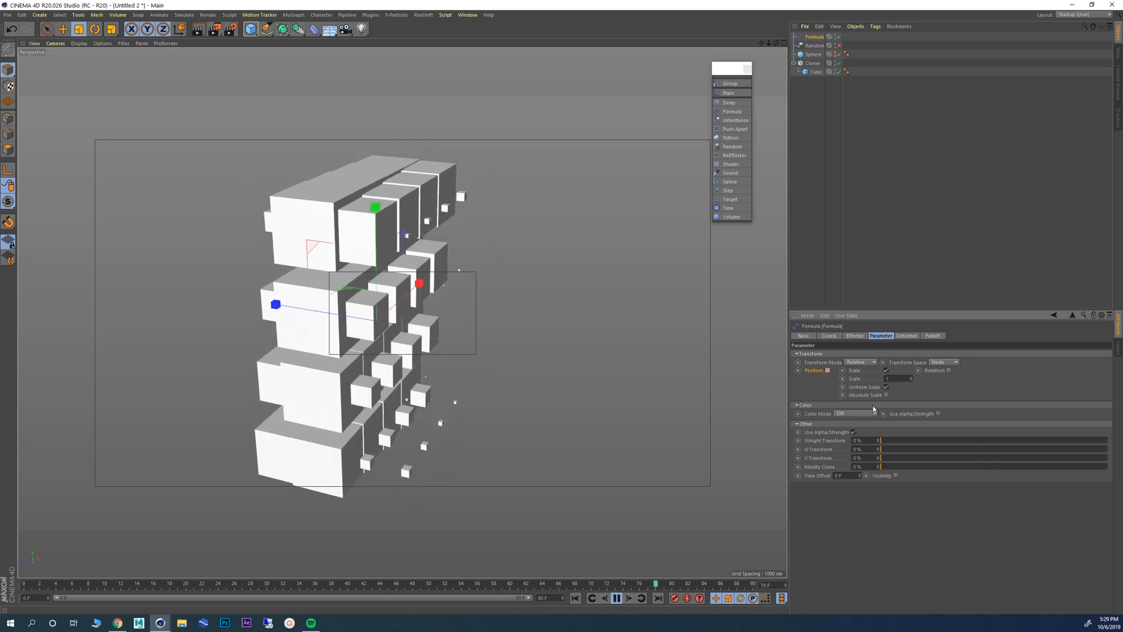
left_click(949, 370)
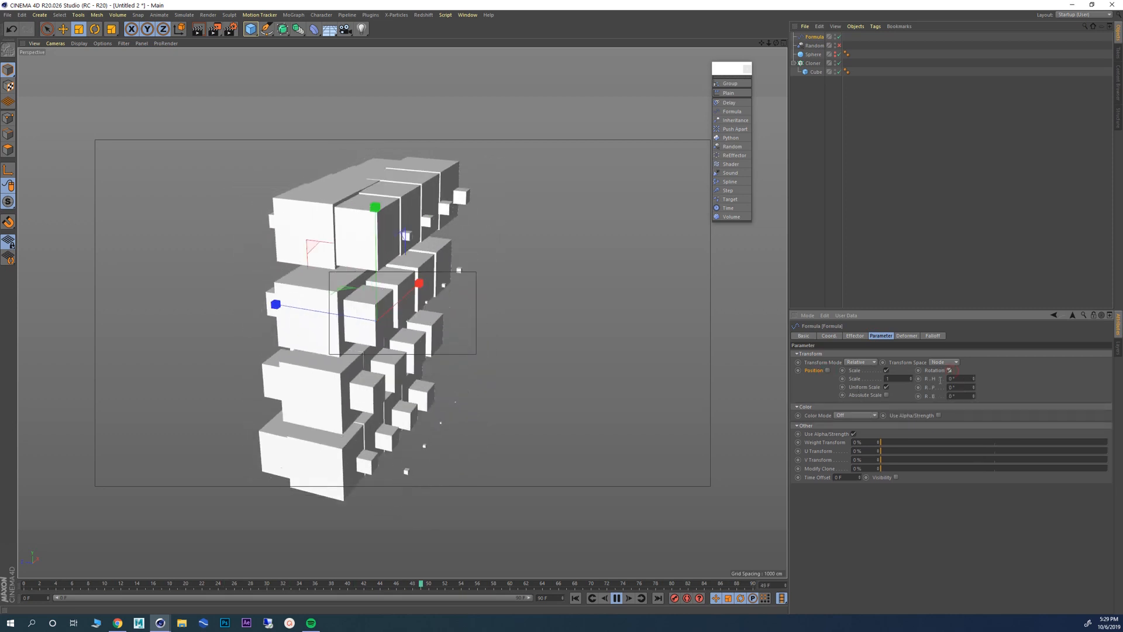
key("0")
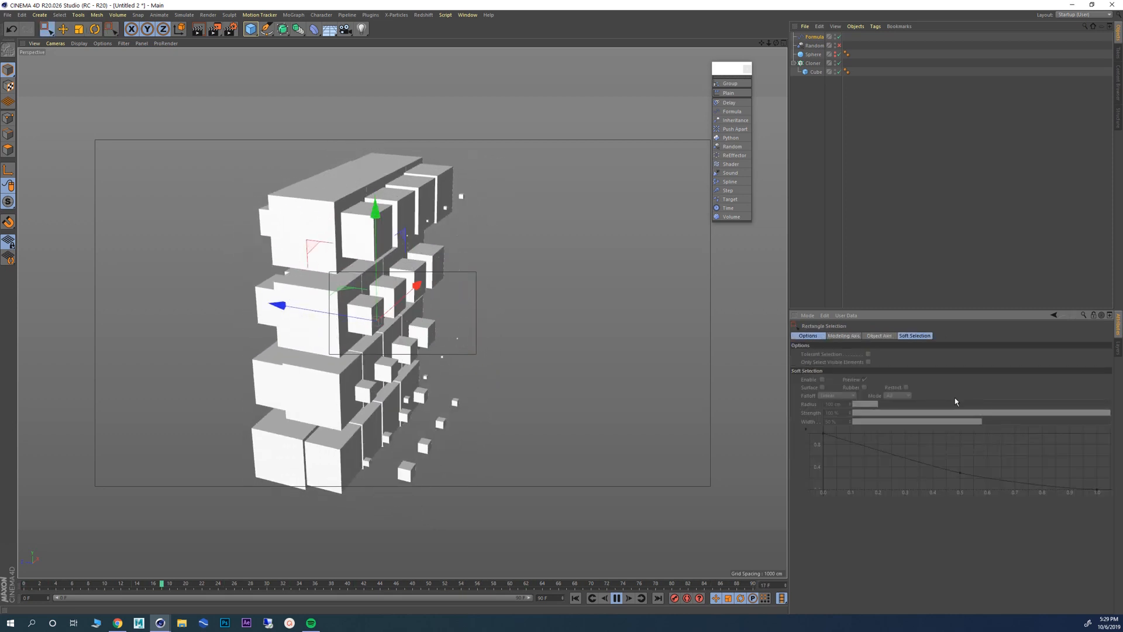
left_click(812, 37)
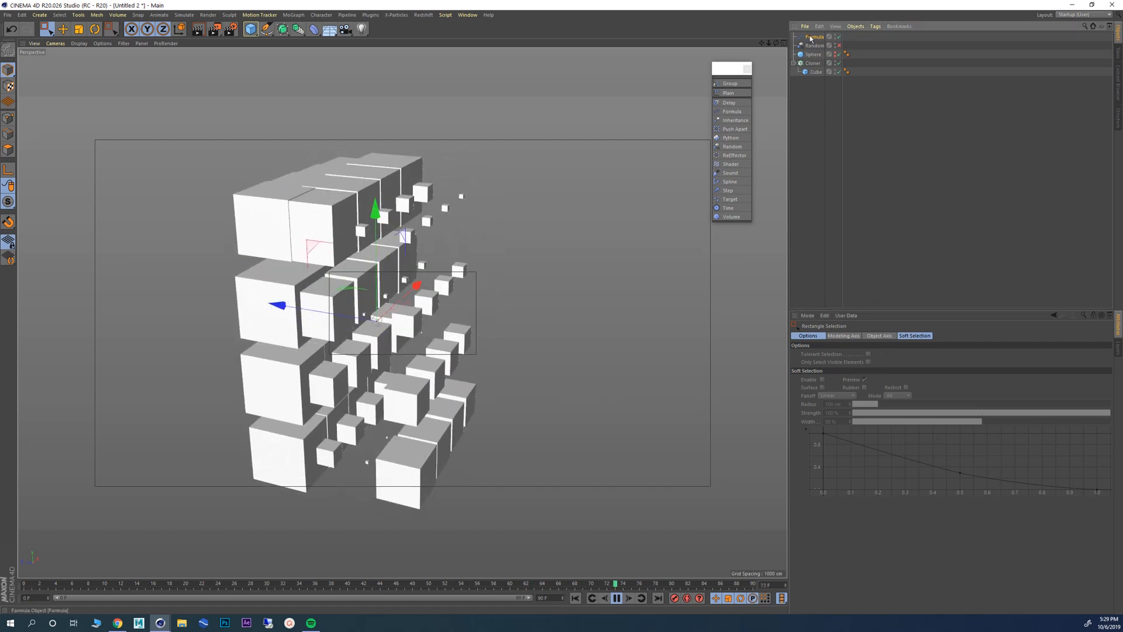
Step: Try a heading rotation of 360° on the Formula effector, settle on 20°, and set the pitch rotation to 20°
left_click(962, 377)
type("360")
key("Return")
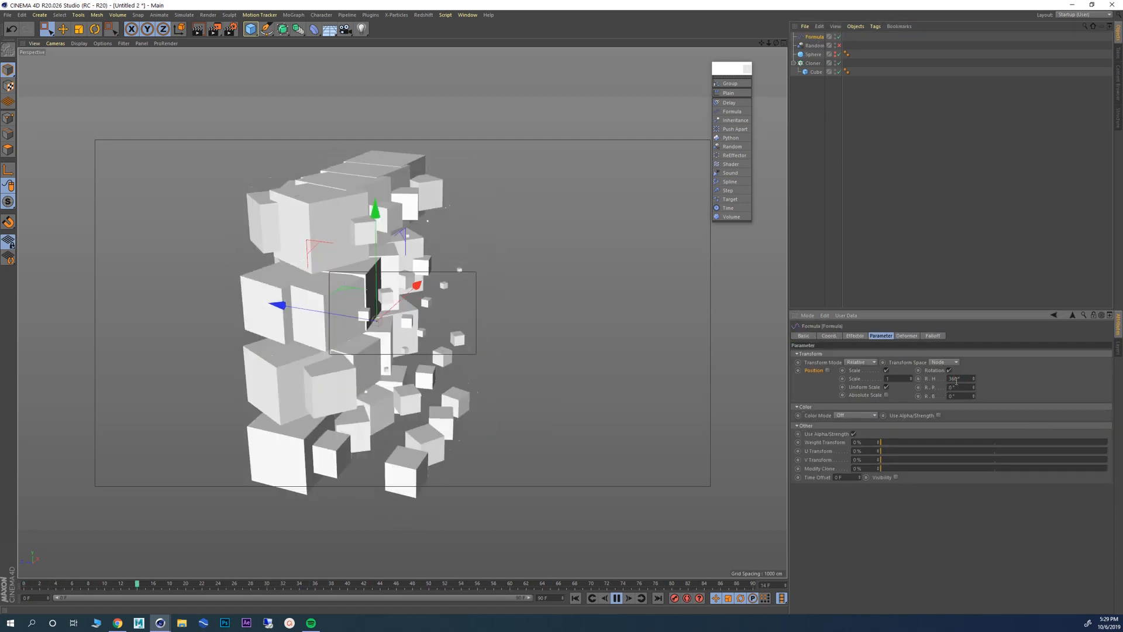
double_click(961, 378)
type("20")
key("Return")
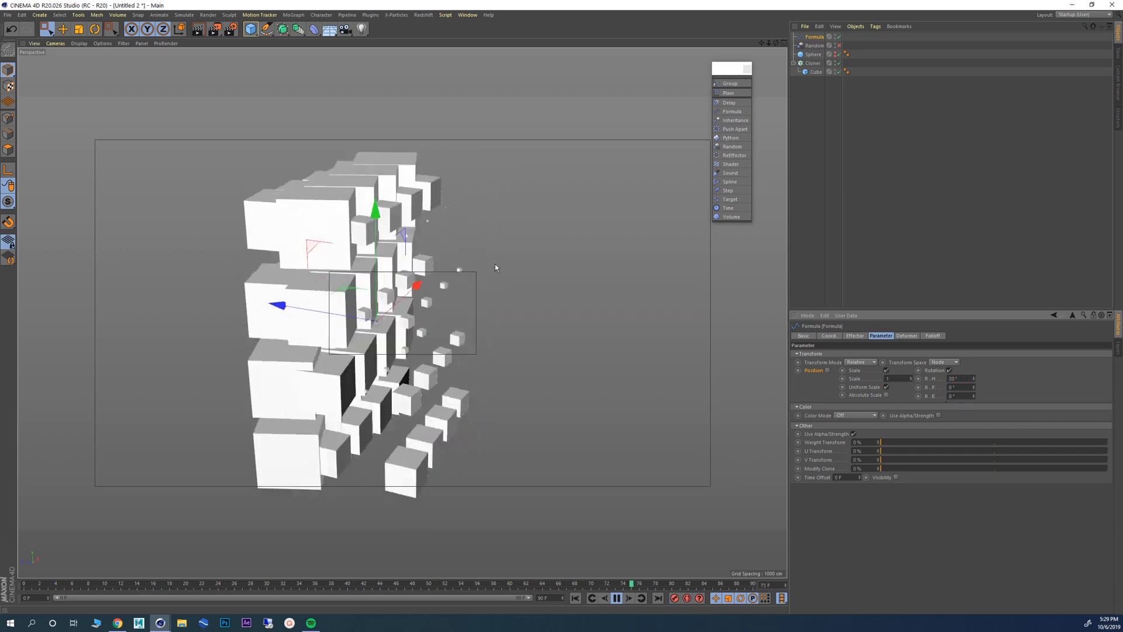
left_click_drag(959, 387, 942, 389)
type("20")
key("Return")
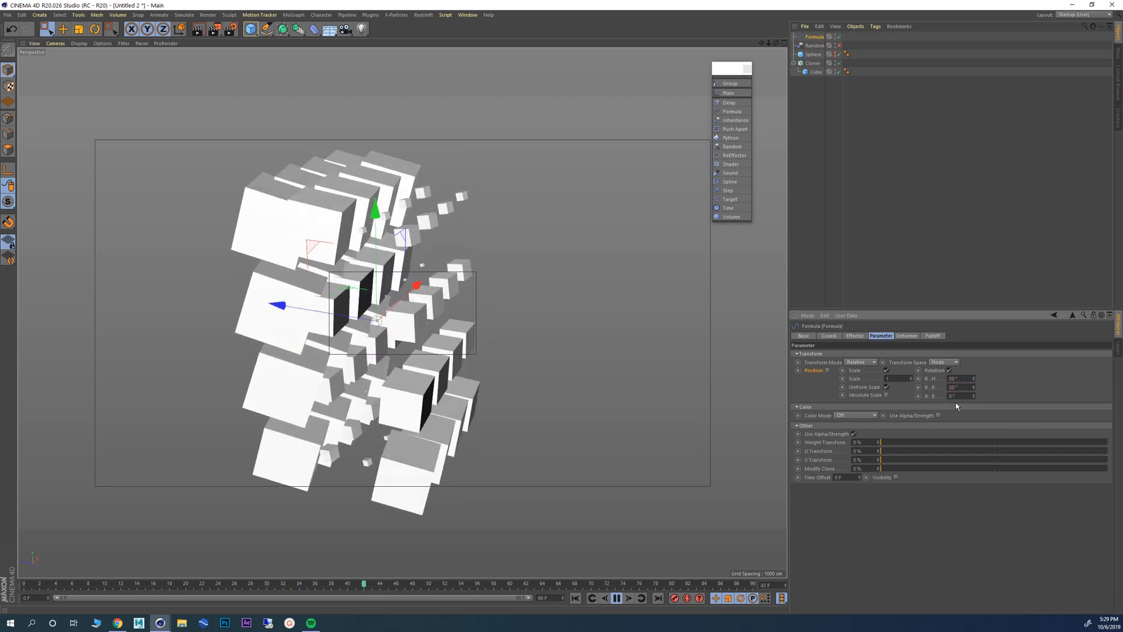
Step: Set the Formula effector's uniform scale to 0.2
left_click_drag(897, 380, 874, 381)
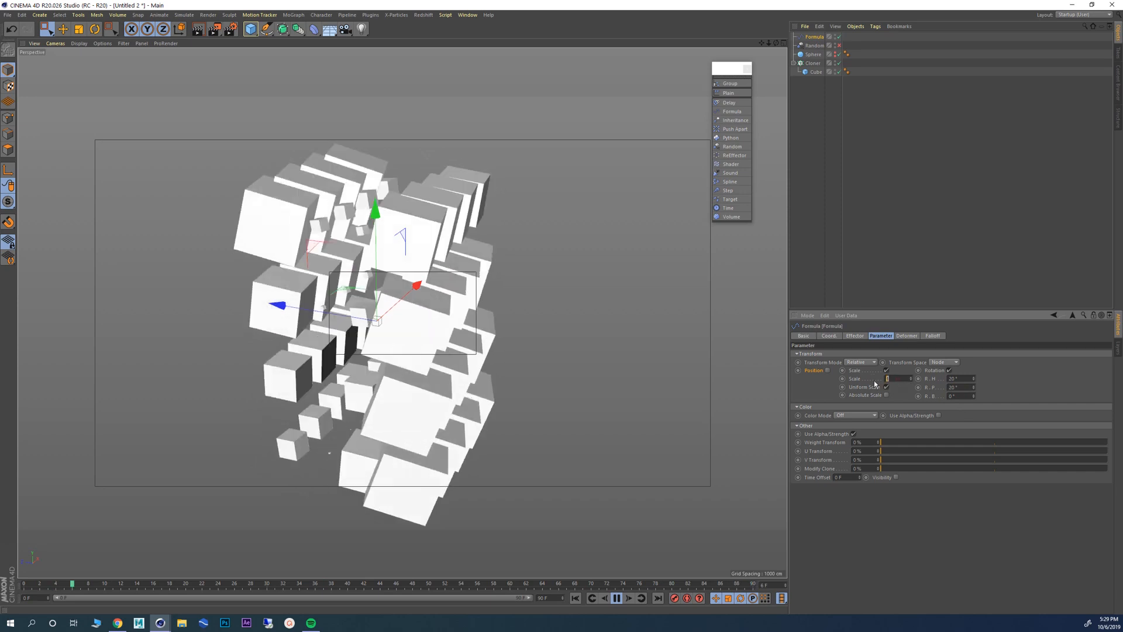
type("0.2")
key("Return")
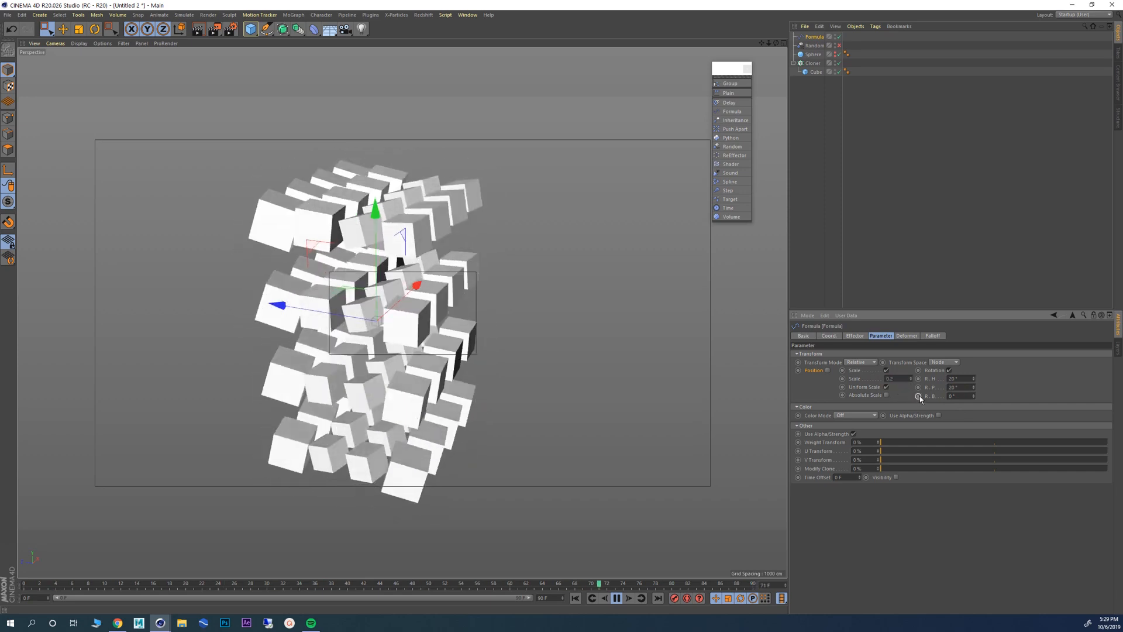
Step: Enable position on the Formula effector and set its Y offset to 200 cm and X offset to 0 cm
left_click(828, 370)
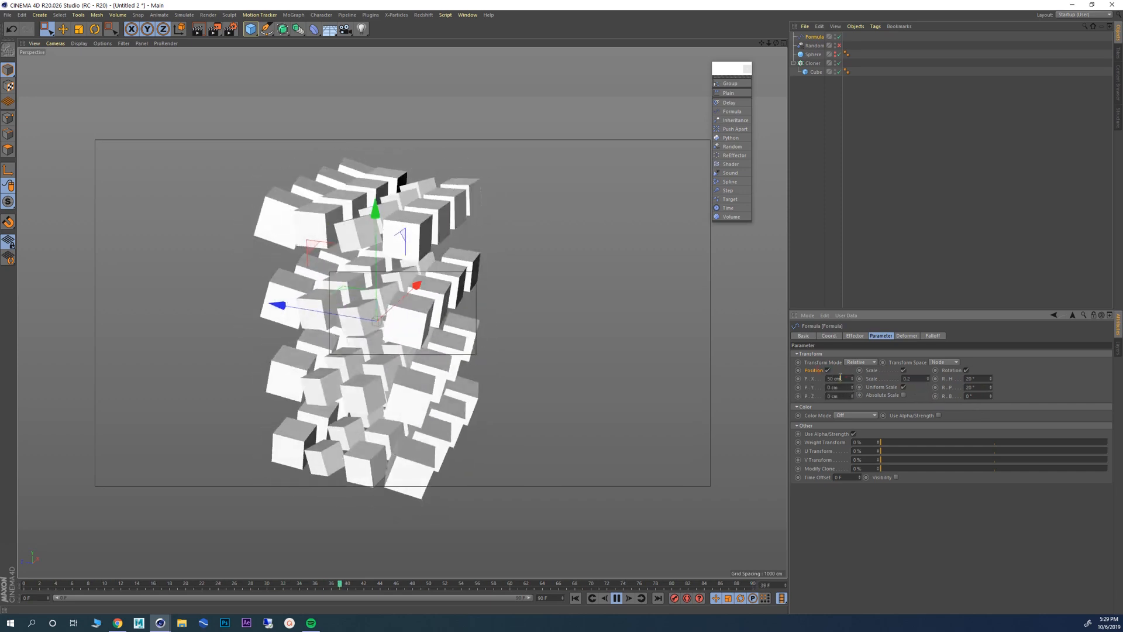
double_click(840, 379)
key("Tab")
type("200")
key("shift+Tab")
type("0")
key("Return")
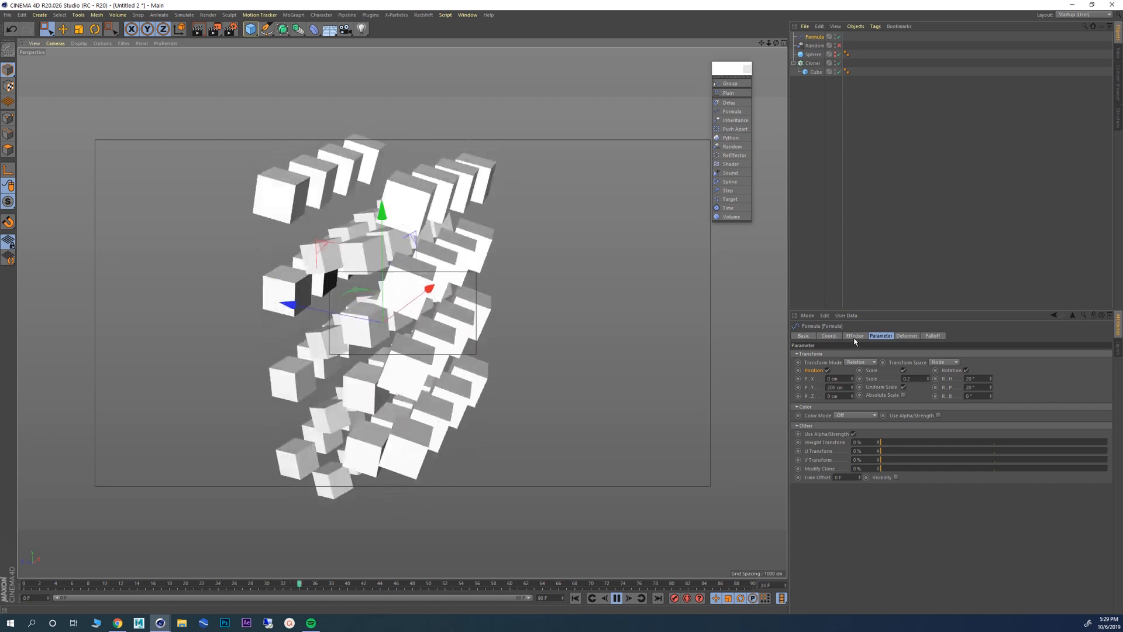
Step: Lower the Formula effector's Project Time to about 0.395
left_click(853, 336)
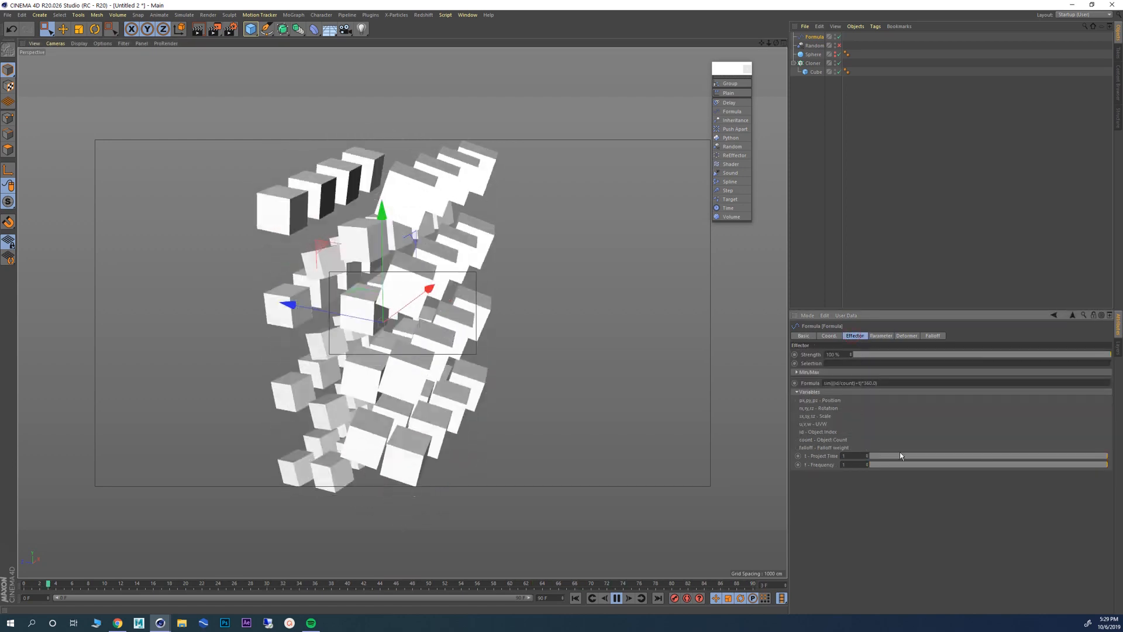
left_click_drag(901, 456, 1045, 458)
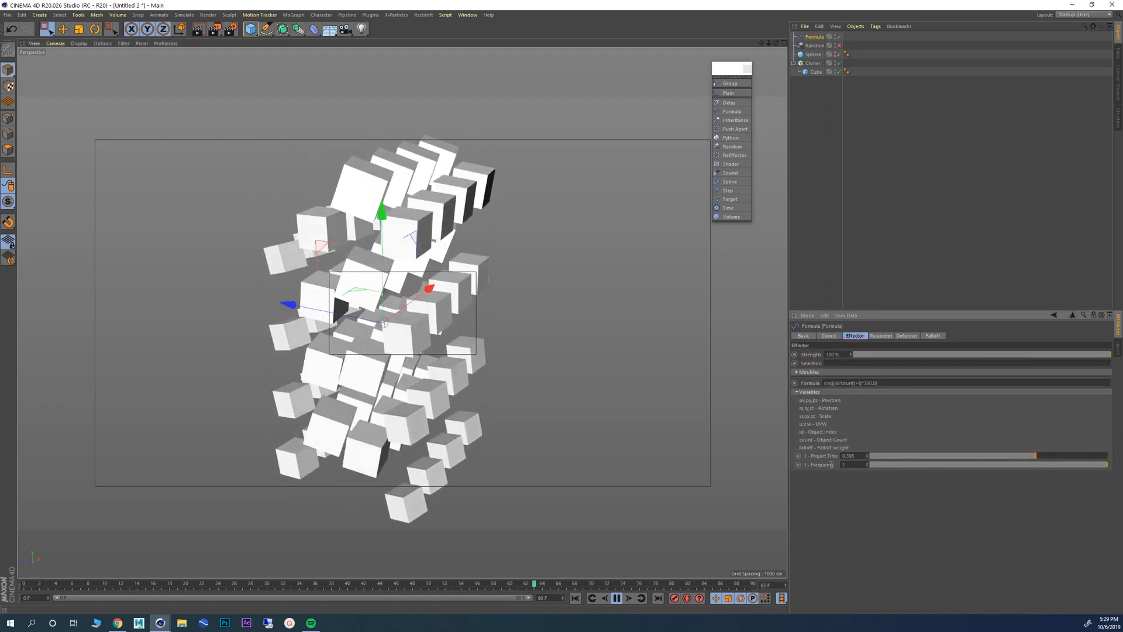
left_click(879, 337)
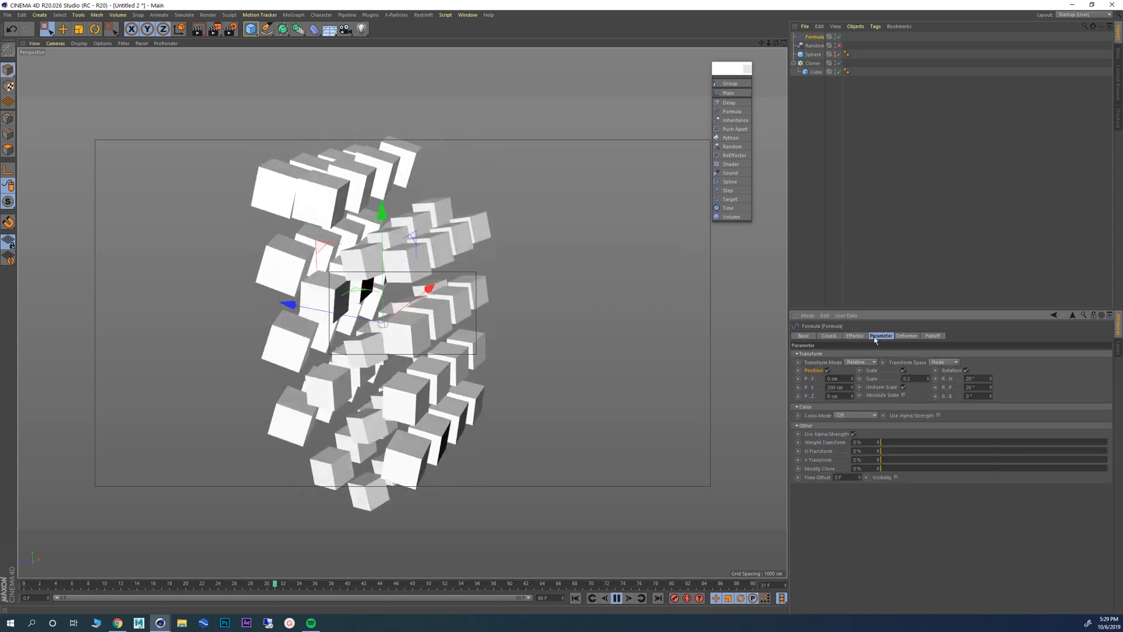
Step: Change the Cloner's mode to Linear and raise its clone count to 14
left_click(812, 63)
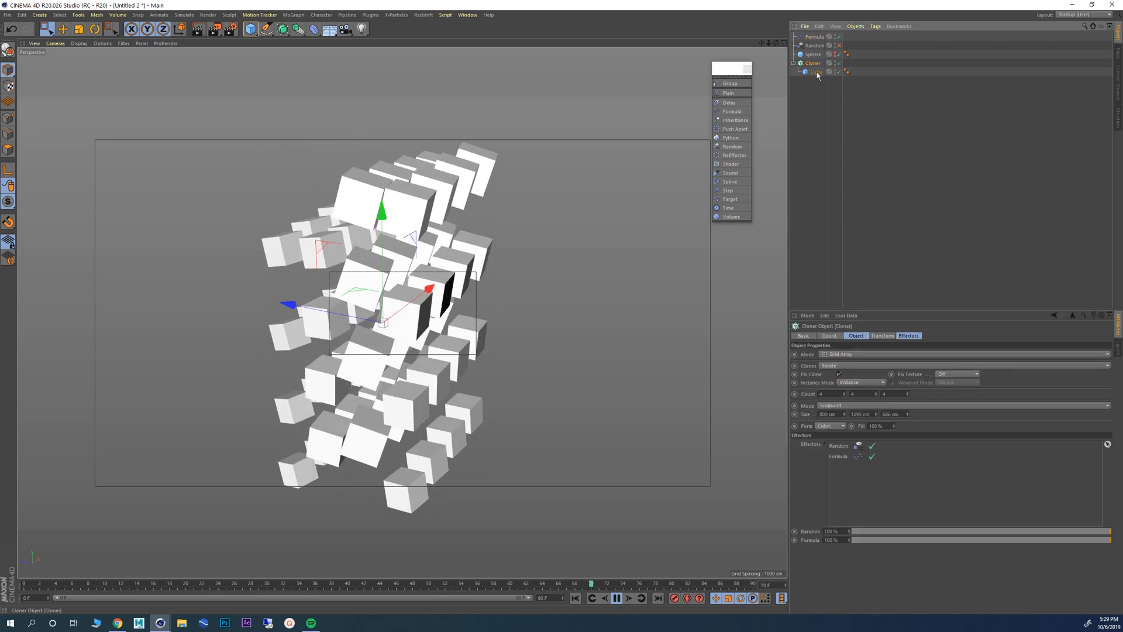
left_click(836, 355)
left_click(844, 373)
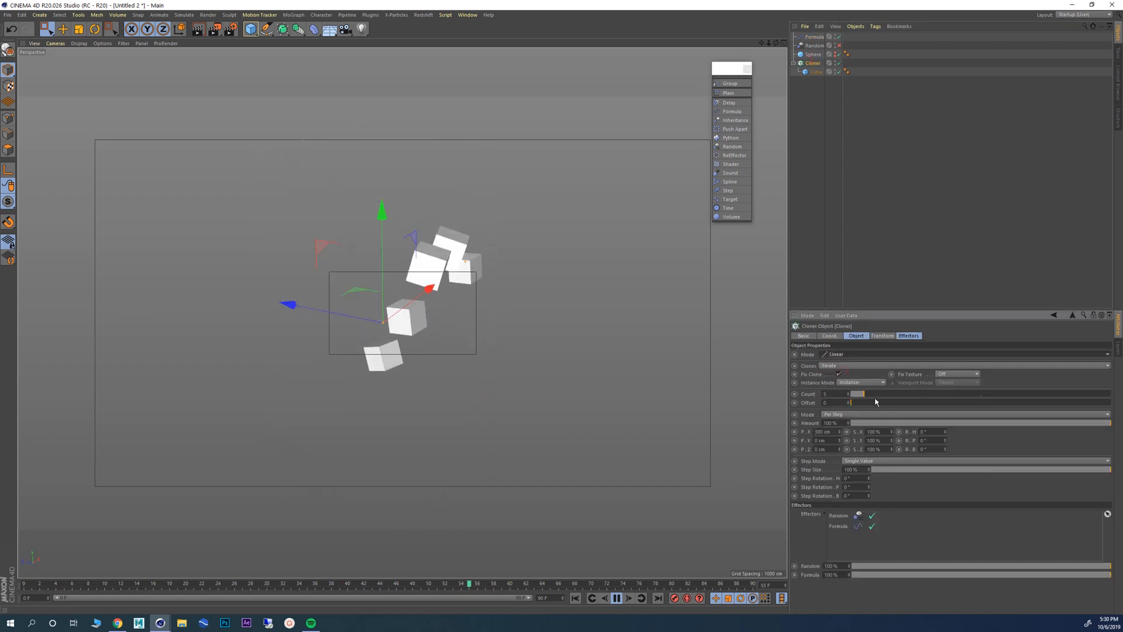
left_click_drag(466, 322, 312, 303, "alt")
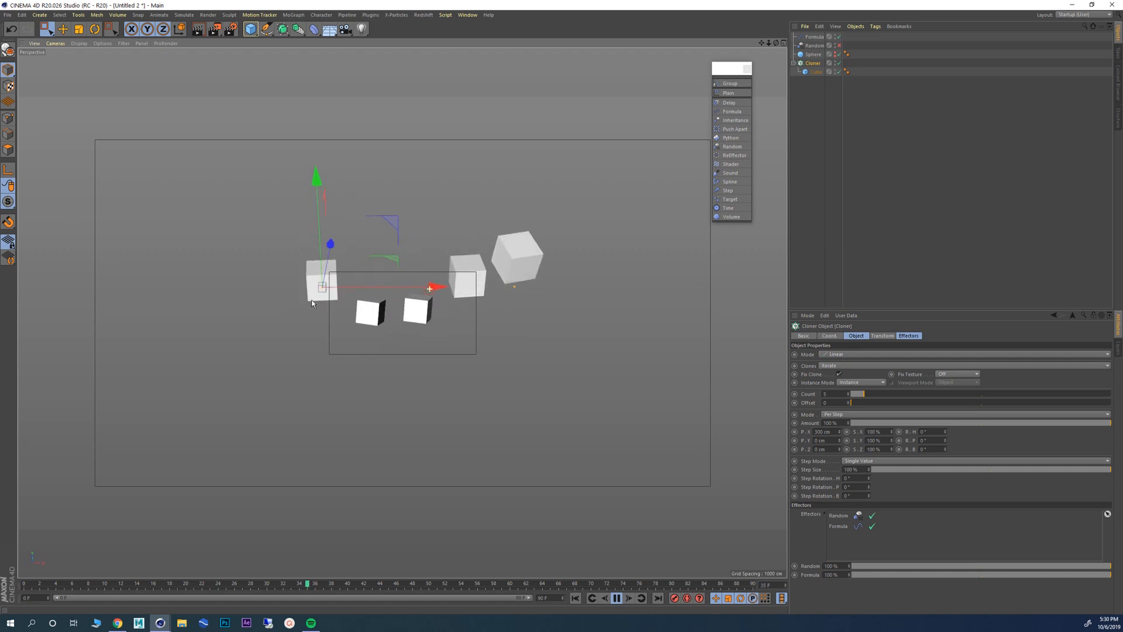
left_click_drag(864, 393, 888, 394)
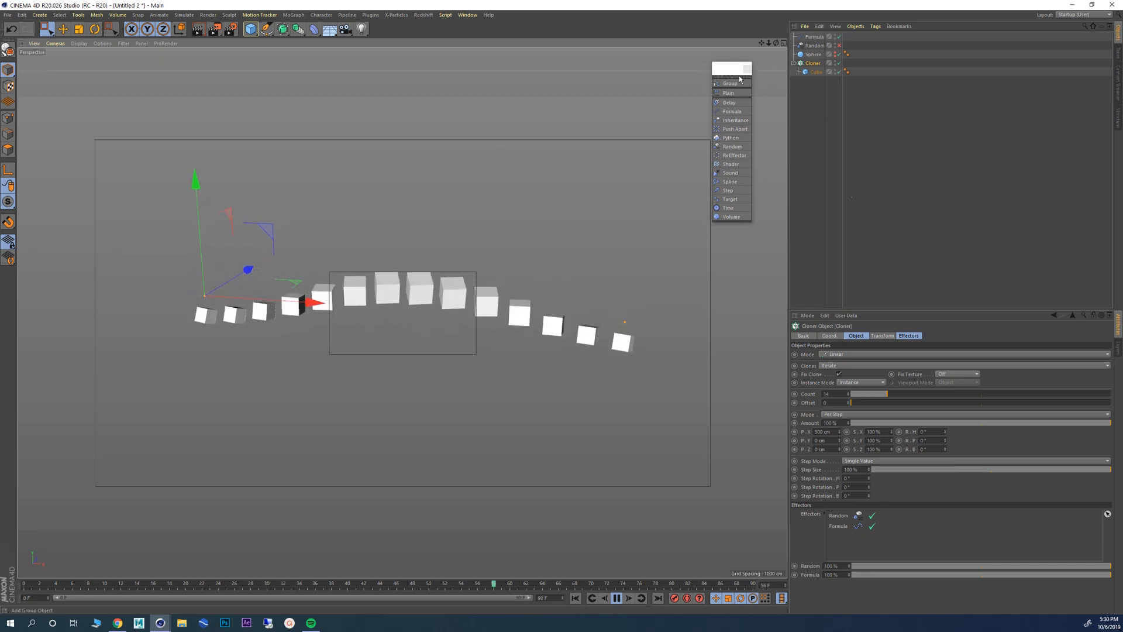
Step: Disable the Formula effector and add a Push Apart effector to the Cloner
left_click(839, 37)
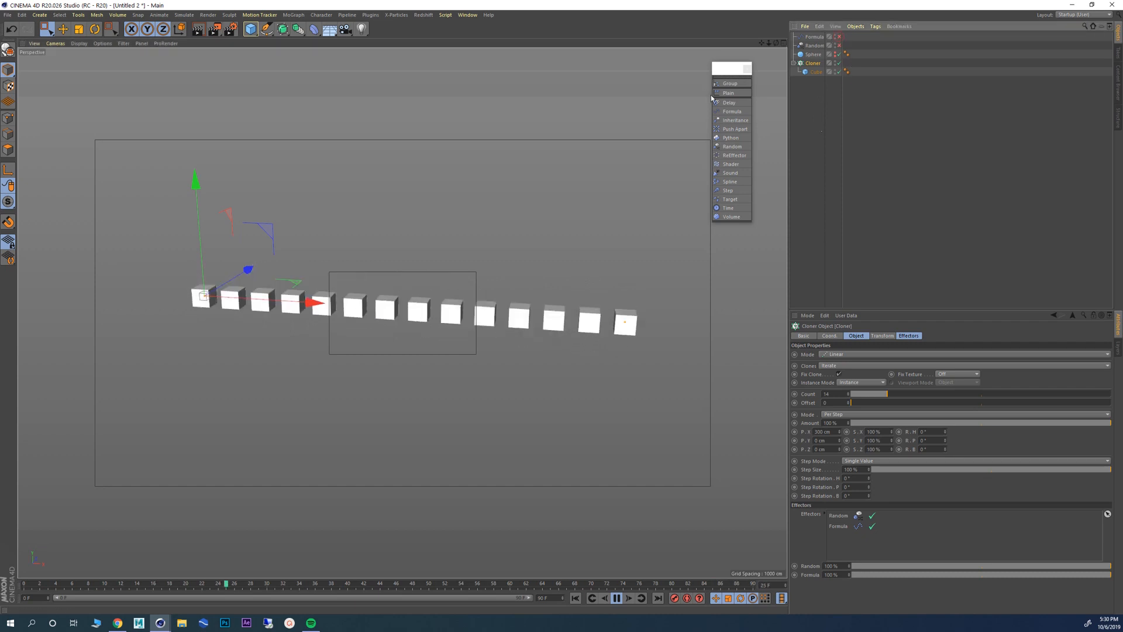
left_click_drag(725, 73, 708, 65)
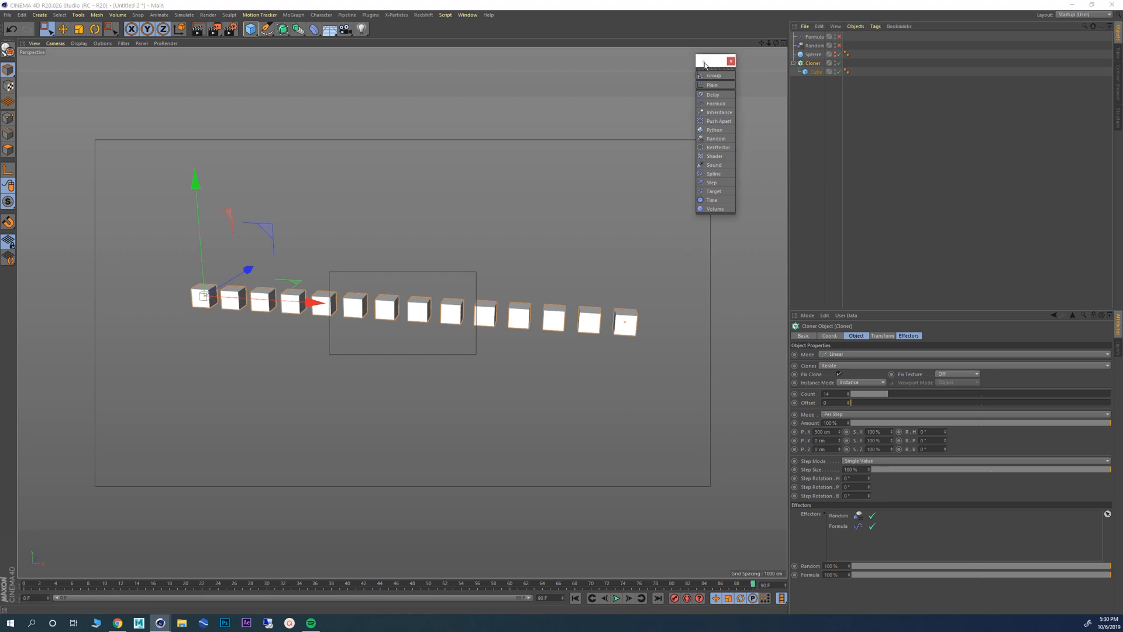
left_click(714, 126)
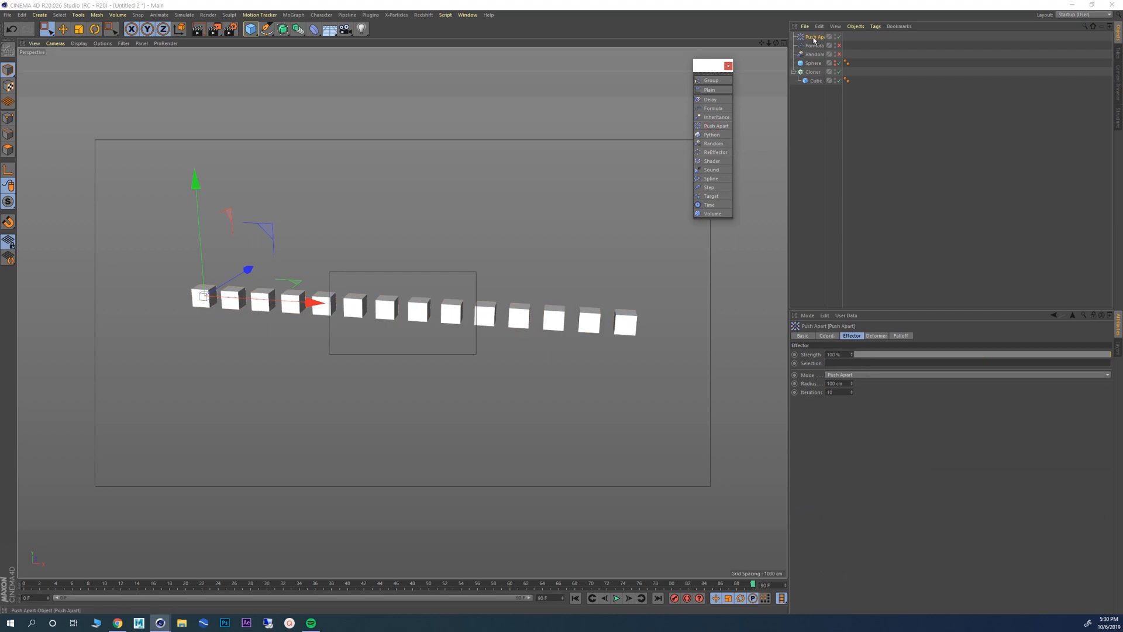
left_click_drag(710, 75, 688, 65)
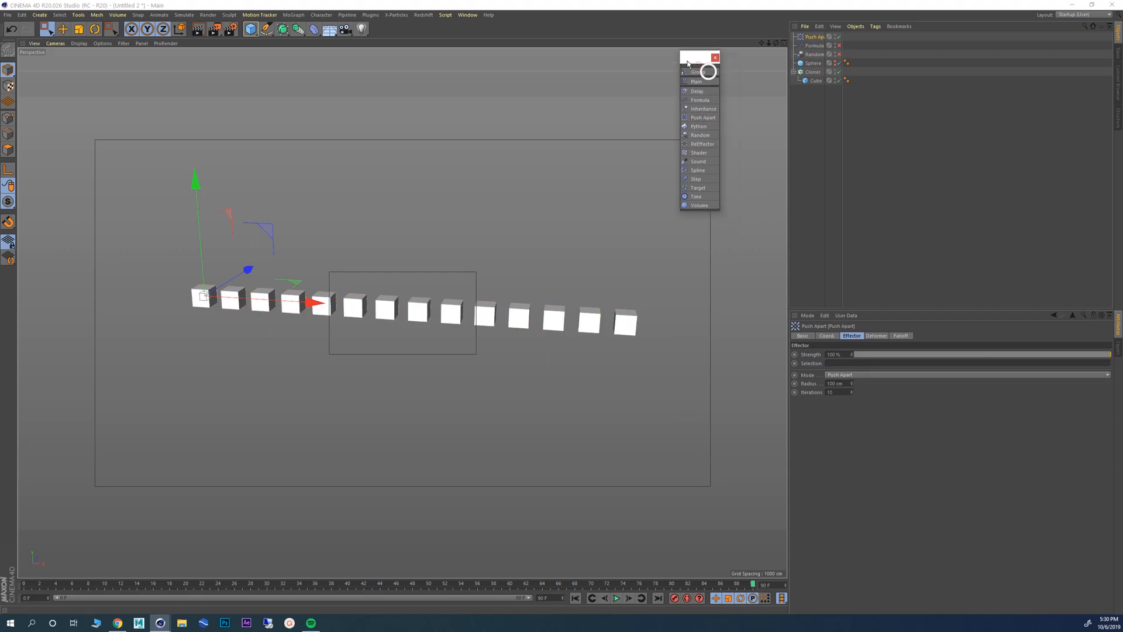
Step: Switch off the Cloner's effectors and set its mode to Object, using the sphere
left_click(812, 73)
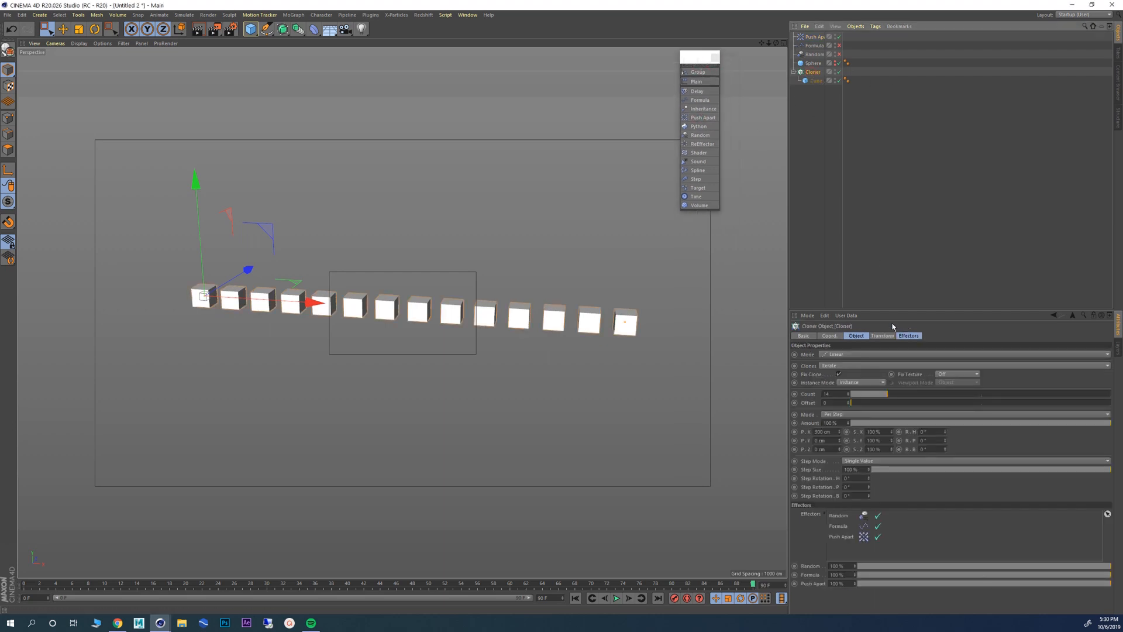
left_click(908, 337)
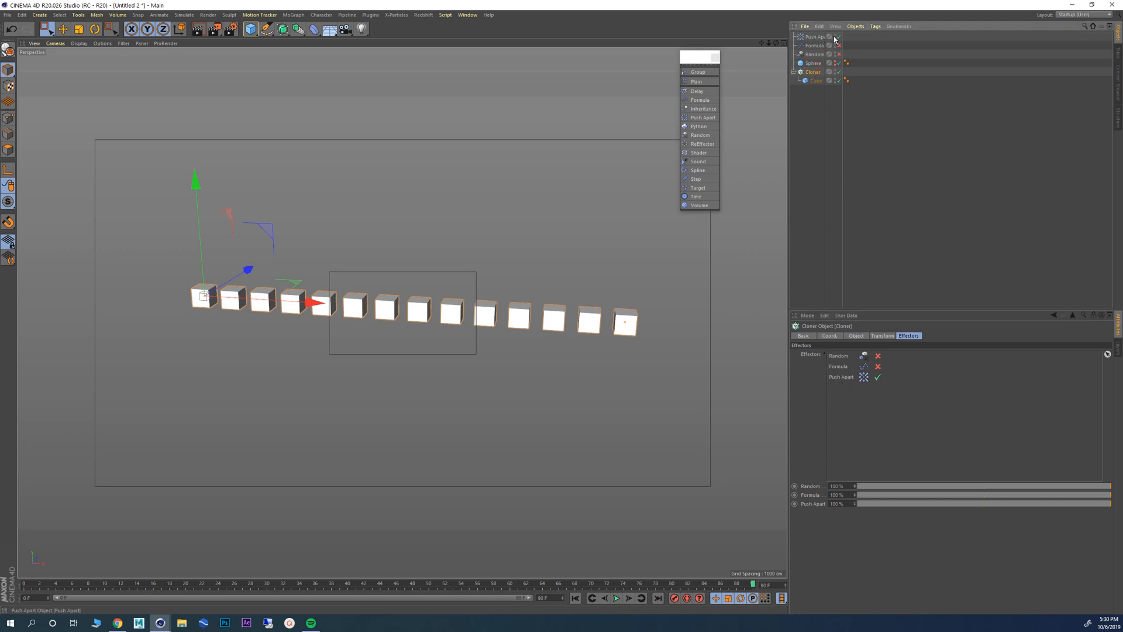
left_click(855, 336)
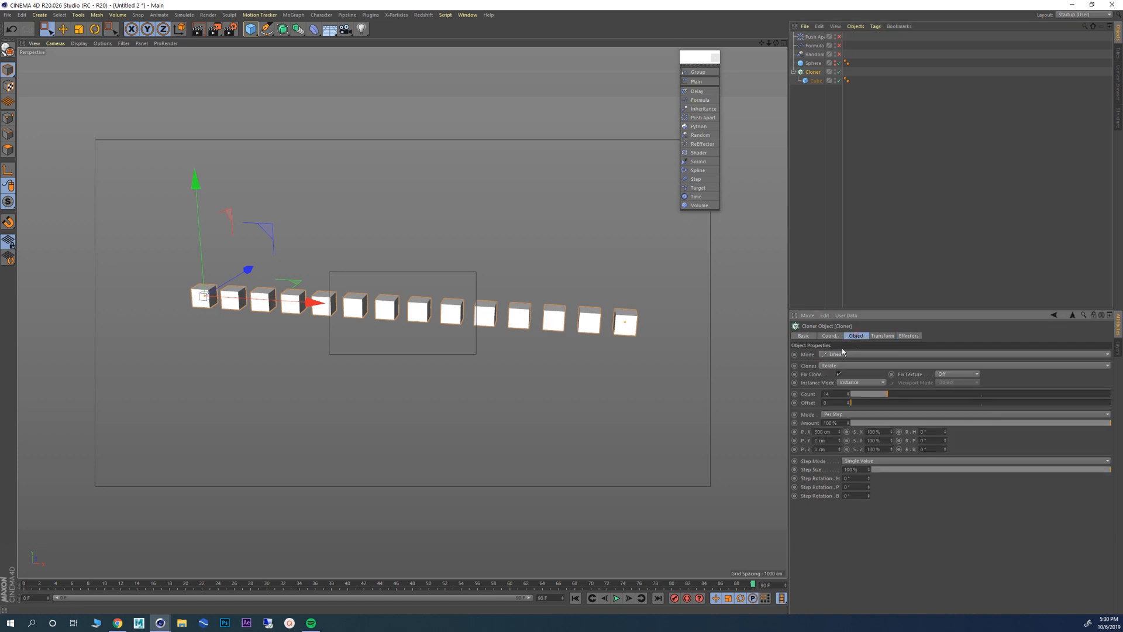
left_click(838, 354)
left_click(845, 363)
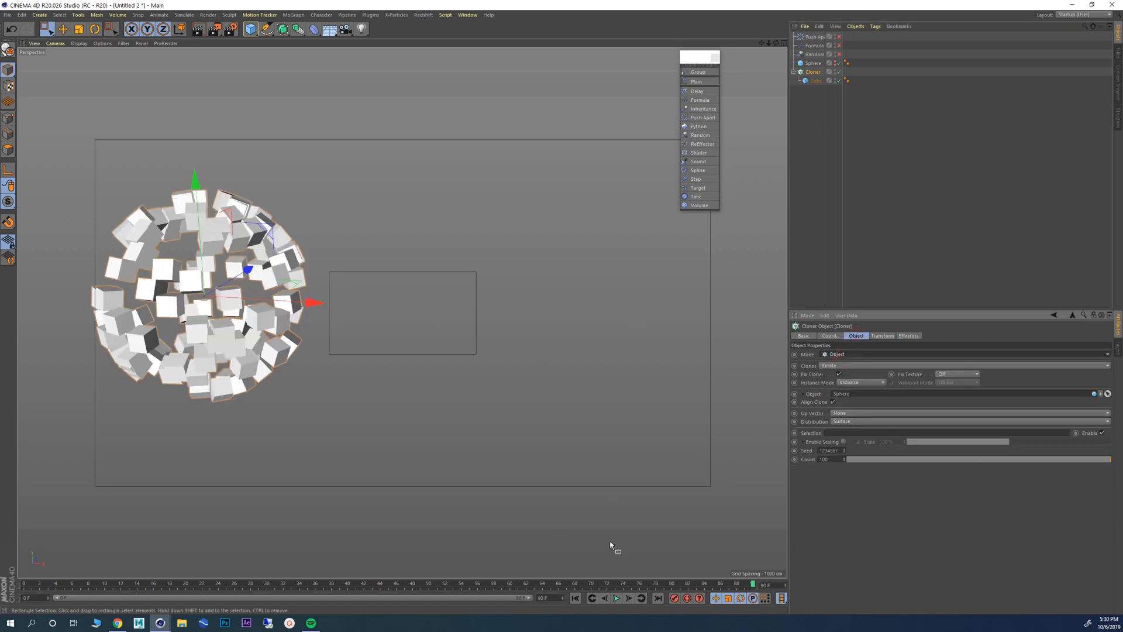
Step: Return the animation to frame 0 and set the Cloner's distribution to Volume
left_click(575, 598)
right_click_drag(175, 295, 208, 295, "alt")
middle_click_drag(206, 294, 369, 308, "alt")
right_click_drag(369, 307, 414, 318, "alt")
mouse_move(355, 323)
left_mouse_down("alt")
mouse_move(370, 335)
mouse_move(513, 318)
left_mouse_up("alt")
left_click(860, 420)
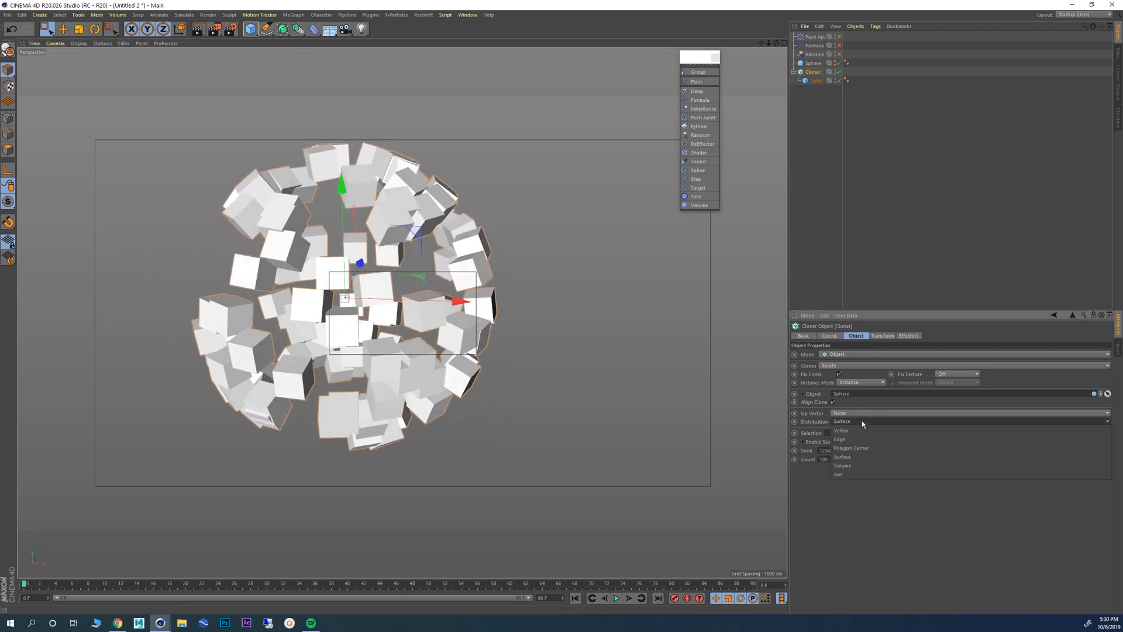
left_click(859, 467)
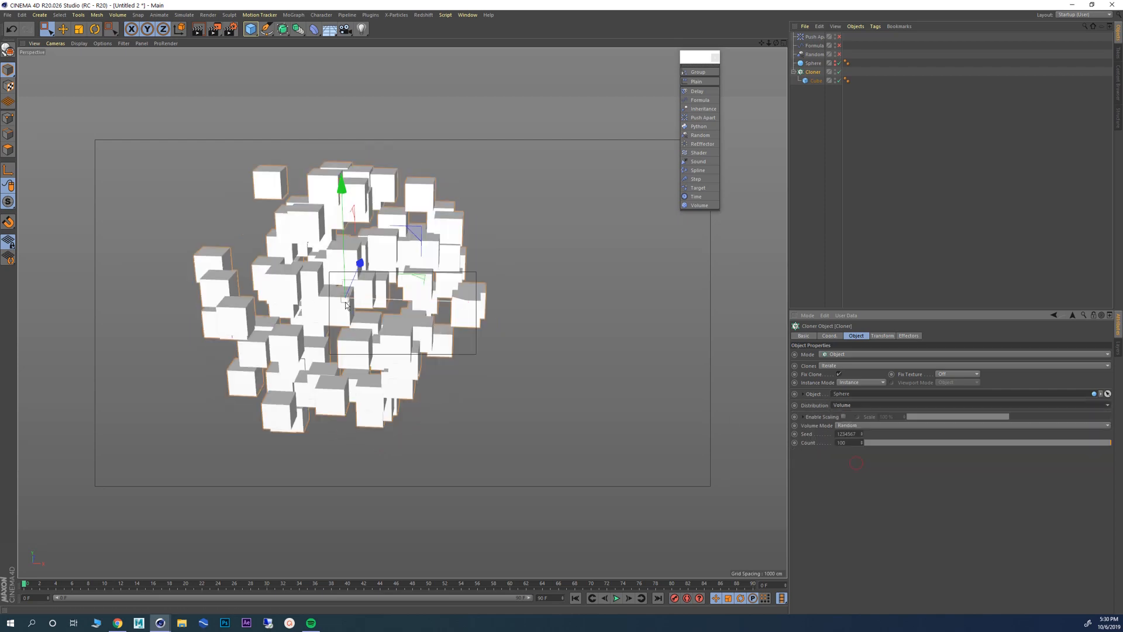
Step: Toggle SSAO in the viewport and examine the overlapping cubes inside the sphere volume
mouse_move(346, 304)
left_mouse_down("alt")
mouse_move(314, 283)
mouse_move(231, 263)
mouse_move(412, 368)
mouse_move(344, 289)
mouse_move(281, 275)
mouse_move(379, 292)
left_mouse_up("alt")
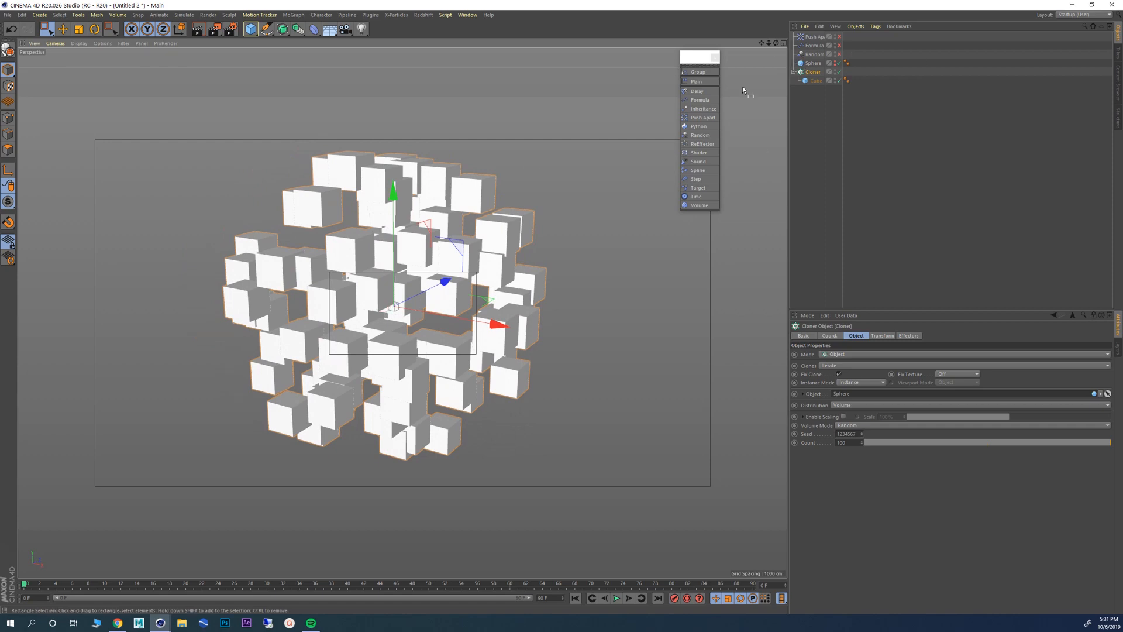
mouse_move(450, 220)
left_mouse_down("alt")
mouse_move(456, 306)
mouse_move(470, 307)
mouse_move(255, 213)
mouse_move(303, 159)
left_mouse_up("alt")
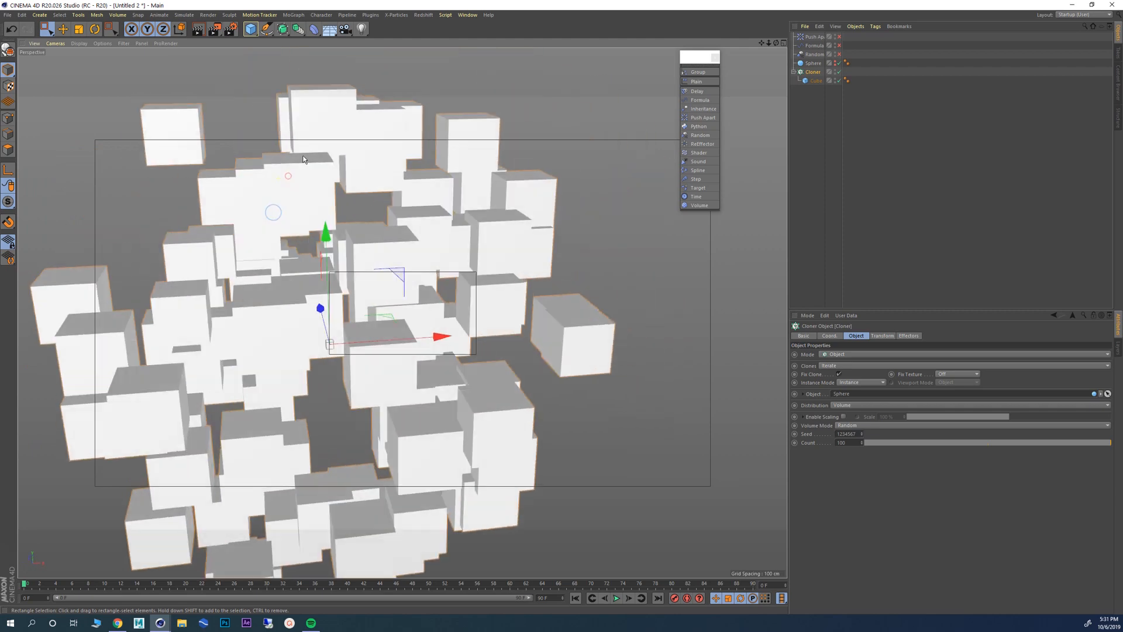
left_click(122, 44)
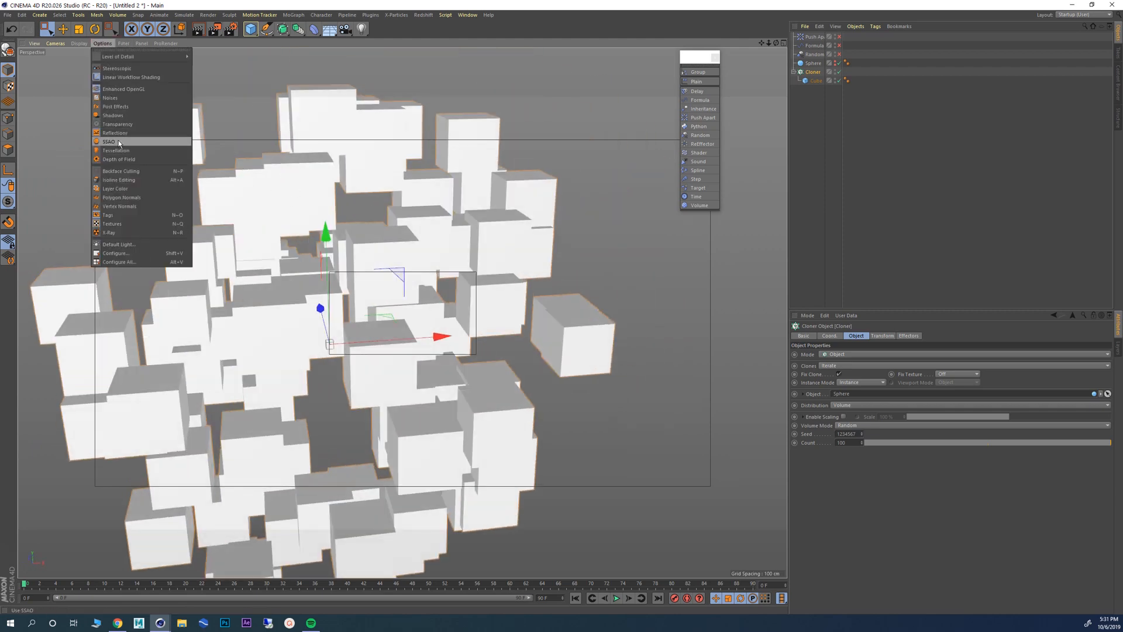
left_click(108, 141)
mouse_move(328, 205)
left_mouse_down("alt")
mouse_move(290, 202)
mouse_move(355, 226)
mouse_move(391, 210)
mouse_move(261, 186)
left_mouse_up("alt")
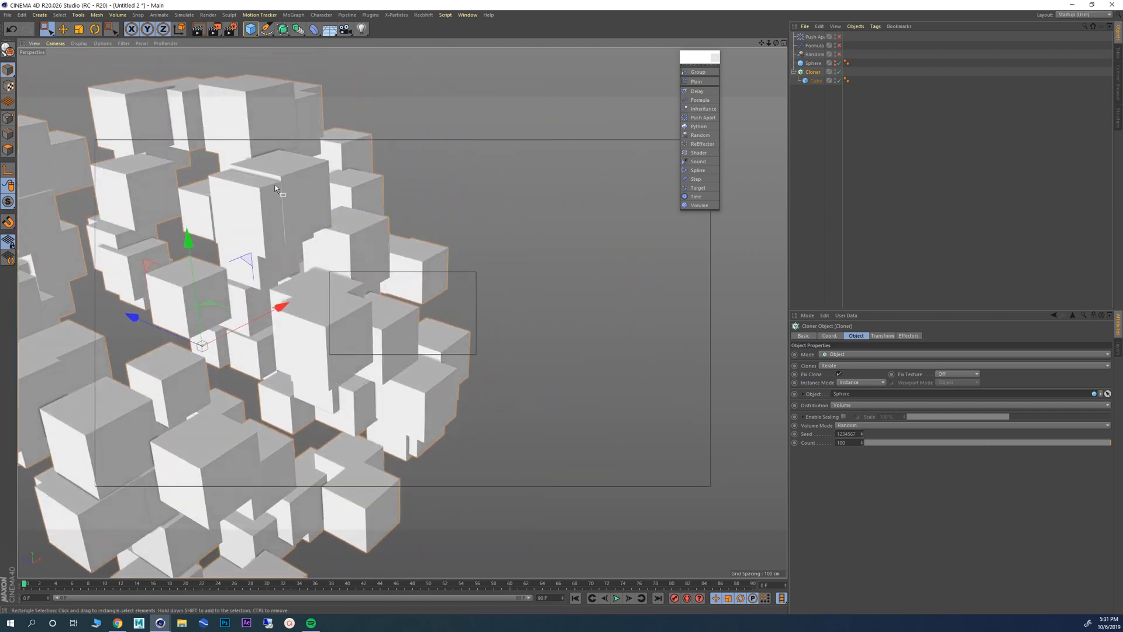
right_click_drag(276, 186, 174, 200, "alt")
left_click_drag(175, 200, 355, 230, "alt")
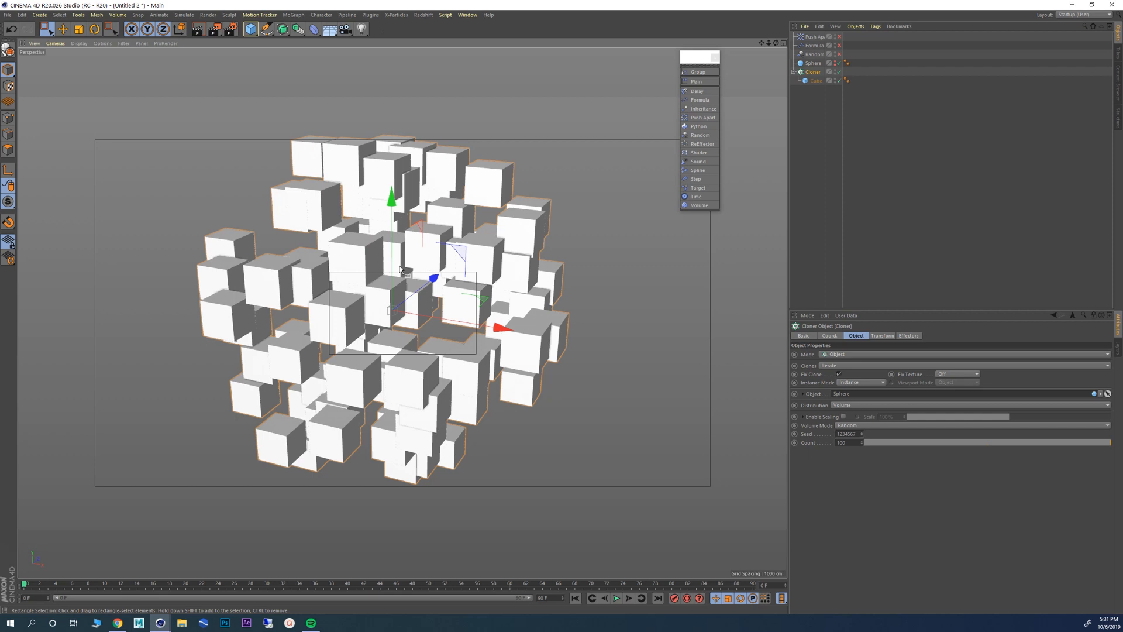
scroll(399, 269, "up", 1)
left_click_drag(376, 282, 408, 250, "alt")
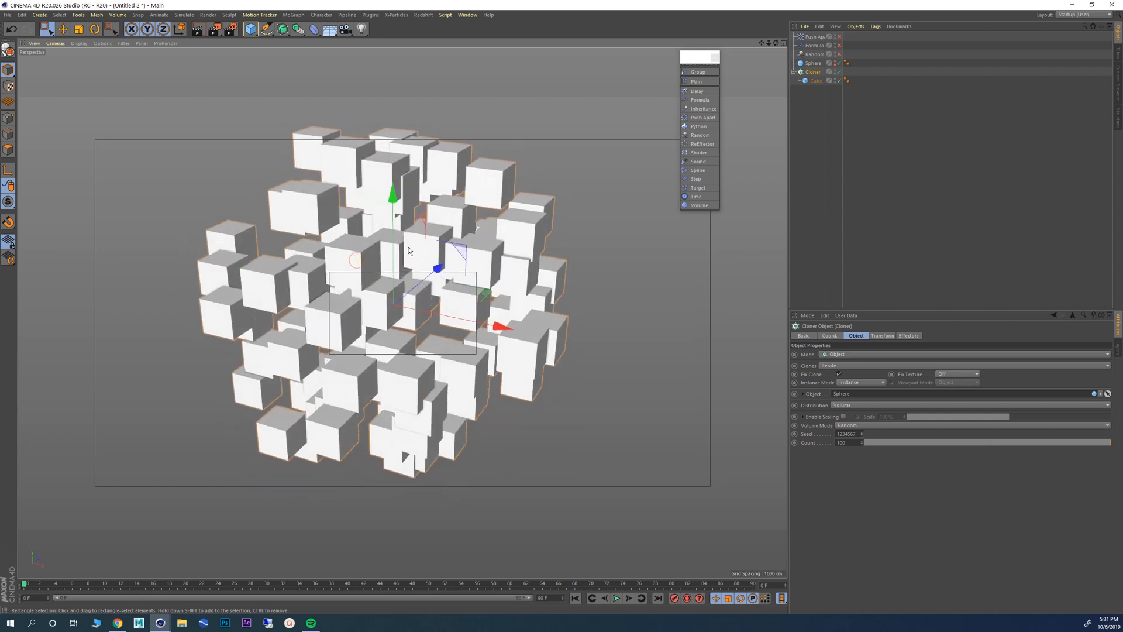
Step: Enable the Push Apart effector on the volume-distributed cubes
left_click(816, 39)
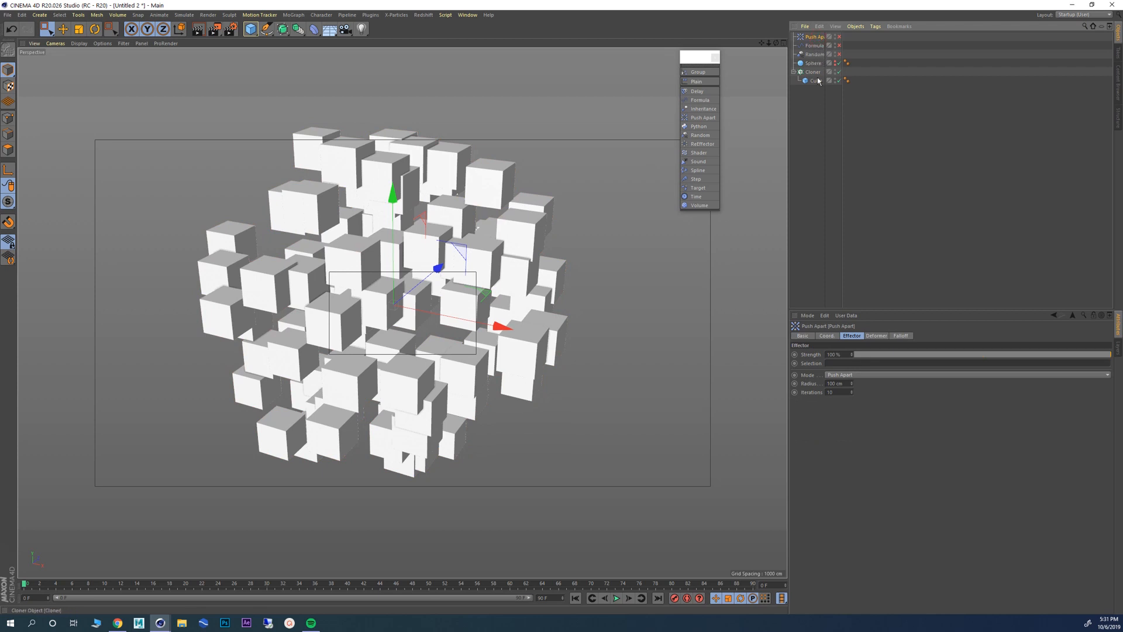
left_click(813, 72)
left_click(822, 38)
left_click(840, 37)
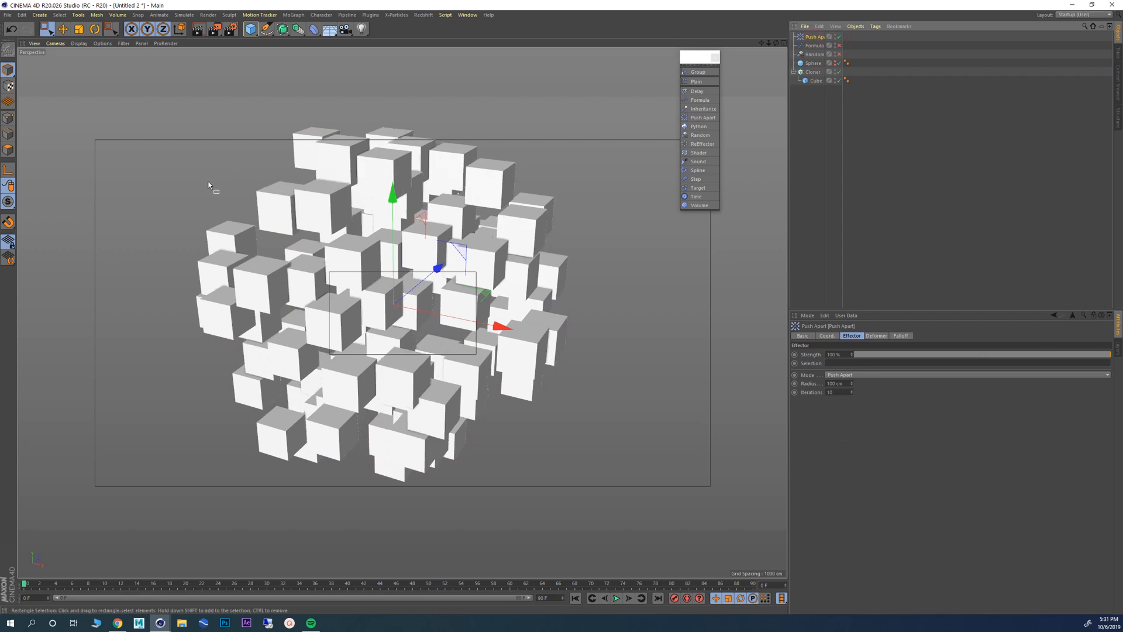
scroll(318, 219, "up", 10)
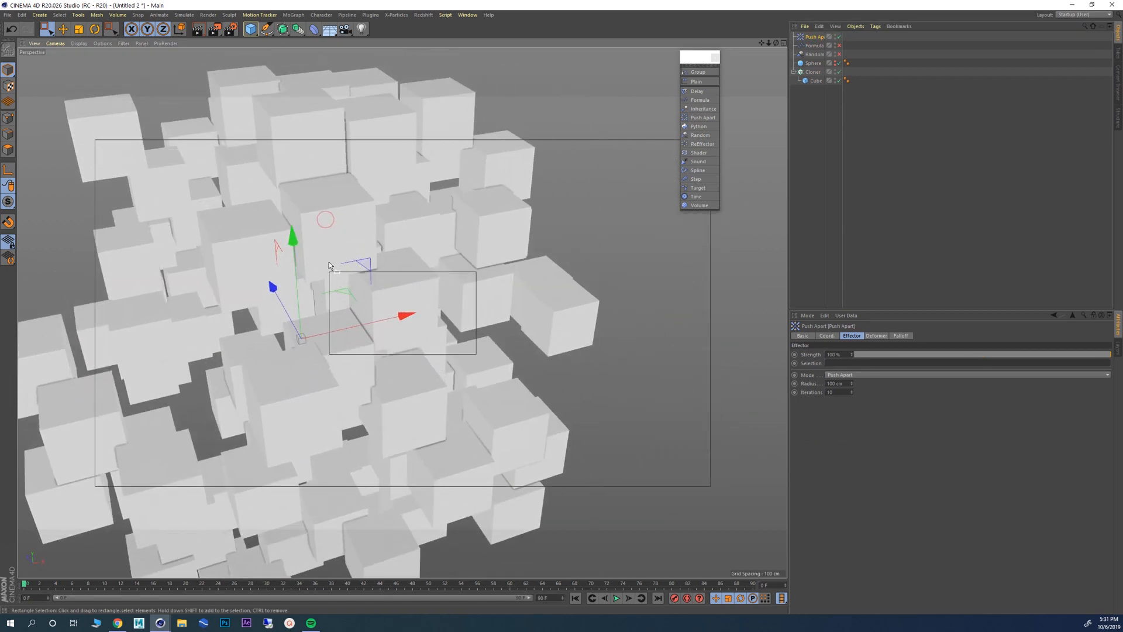
scroll(307, 217, "up", 4)
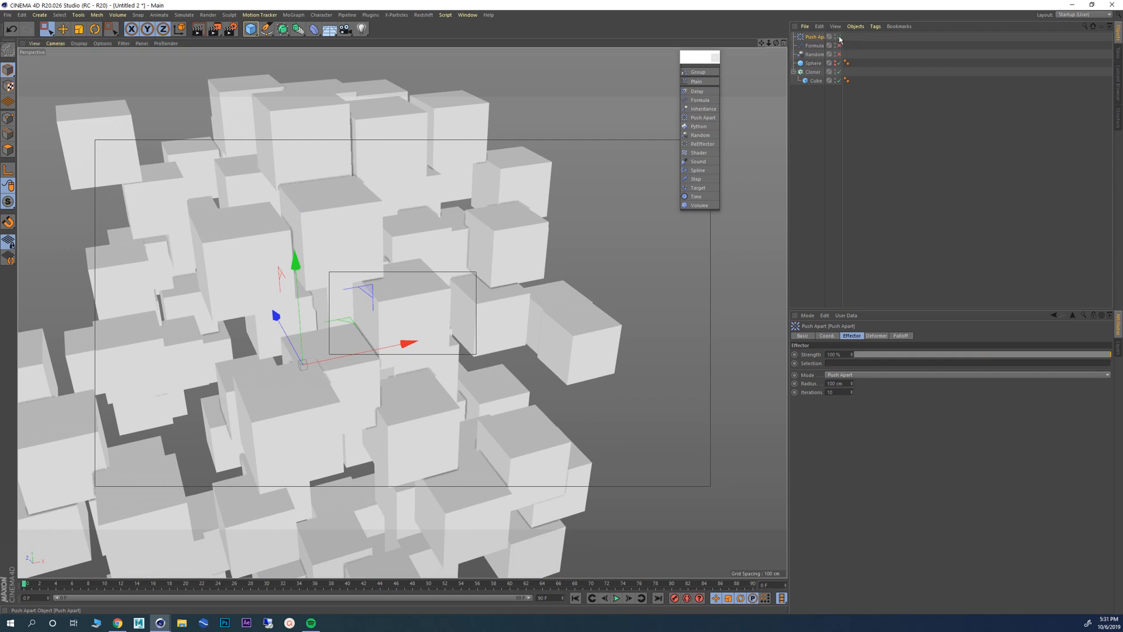
Step: Switch the Push Apart effector off and on to compare how the cubes overlap
left_click(840, 38)
left_click(847, 41)
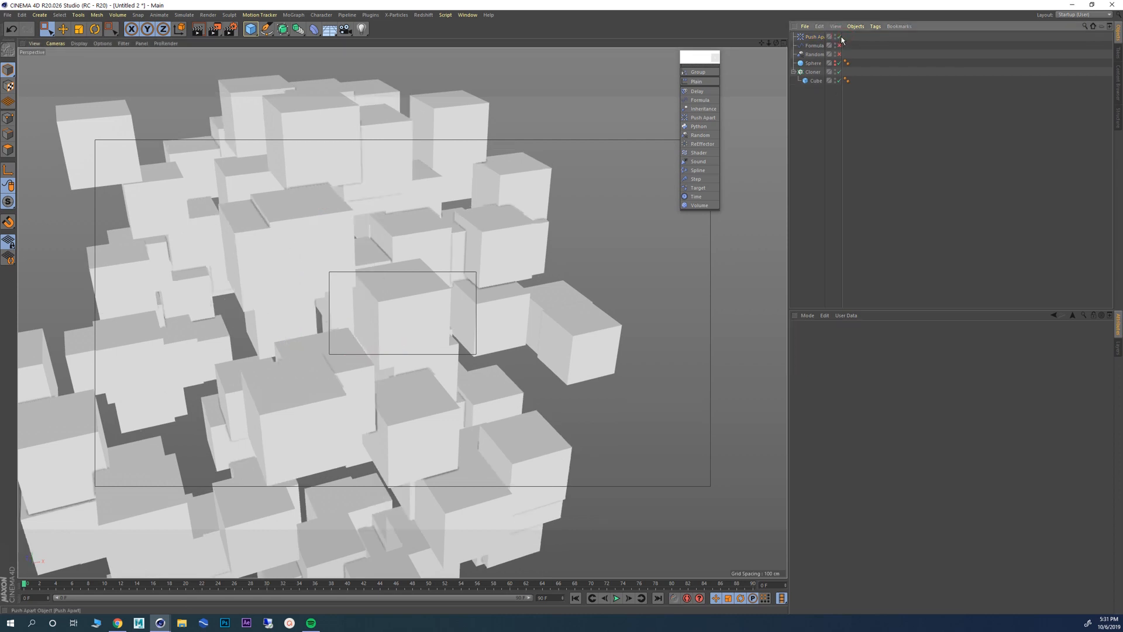
left_click(841, 38)
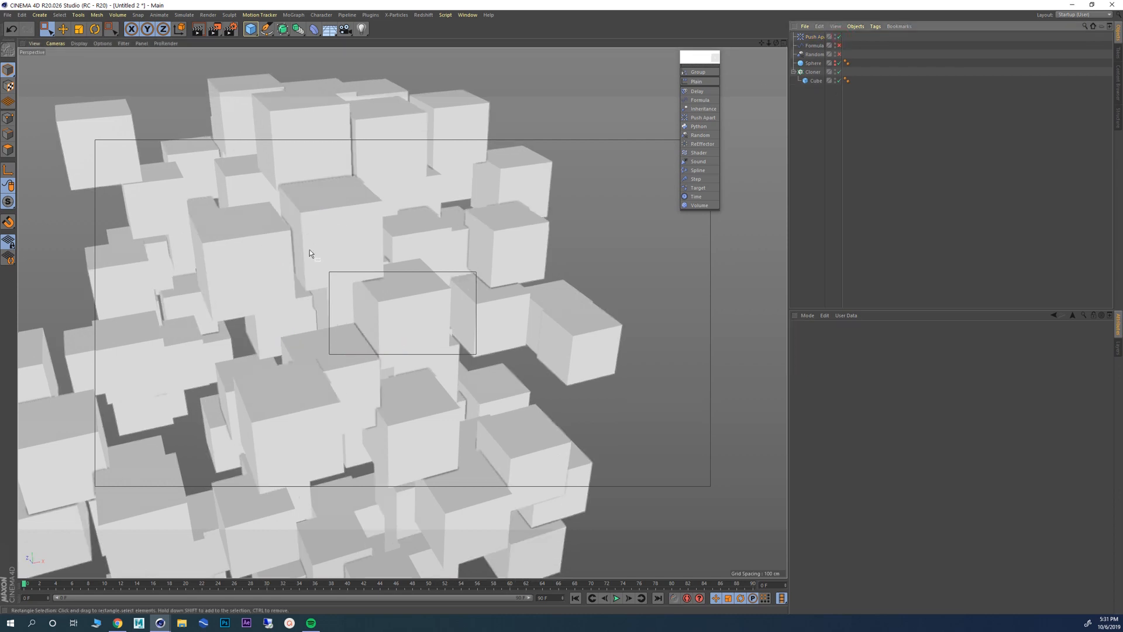
left_click(840, 38)
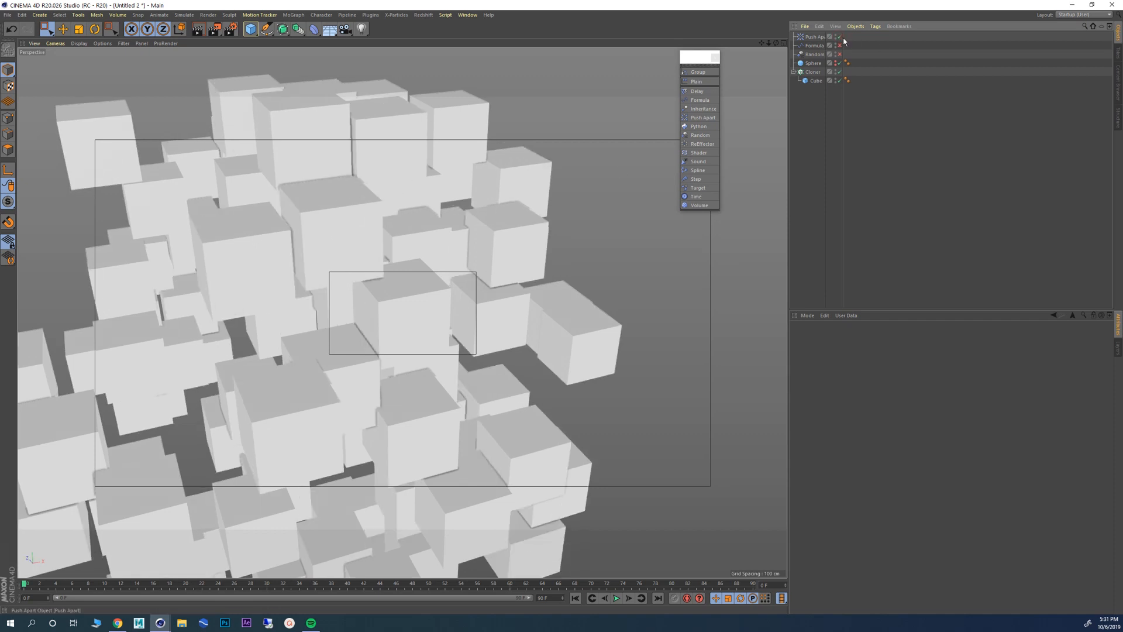
Step: Set the Push Apart effector's radius to 150 cm
left_click(812, 38)
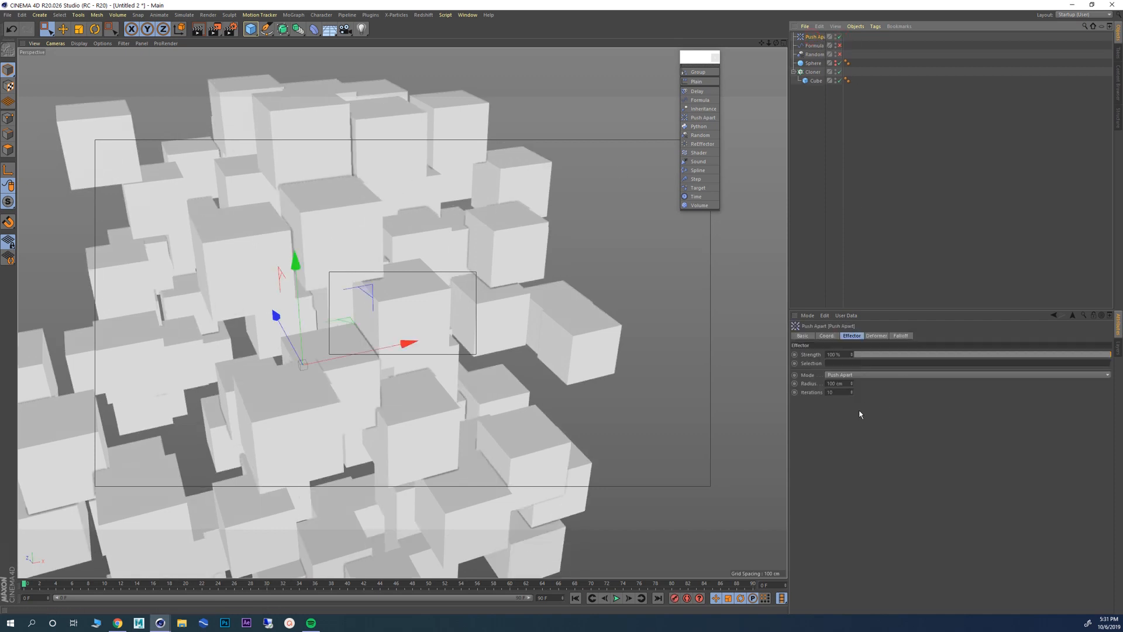
left_click(844, 384)
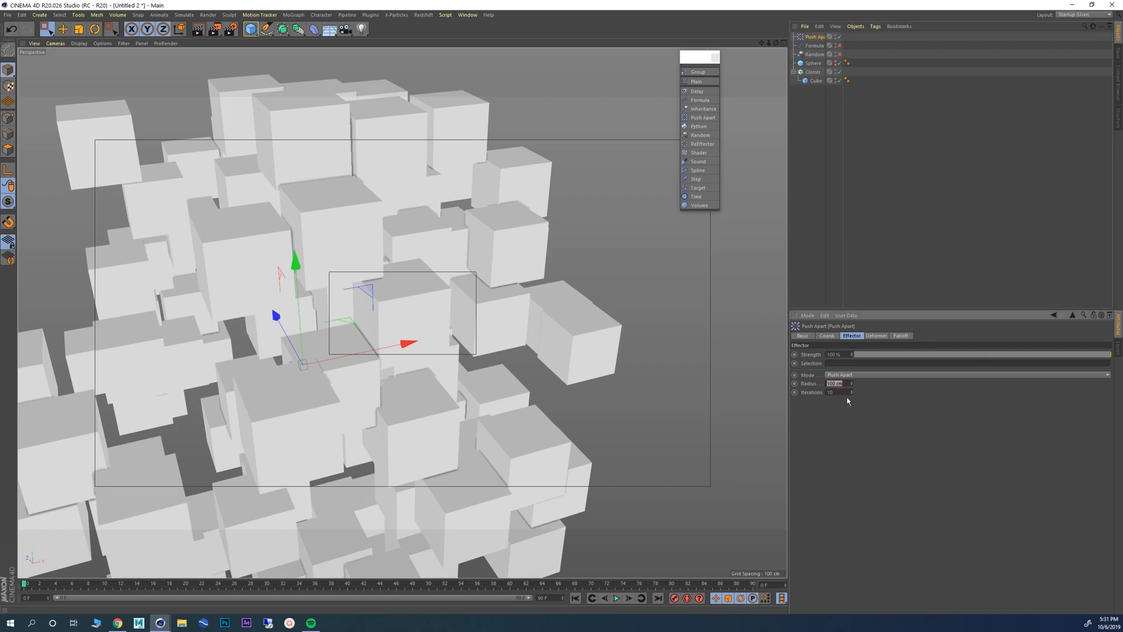
type("150")
key("Return")
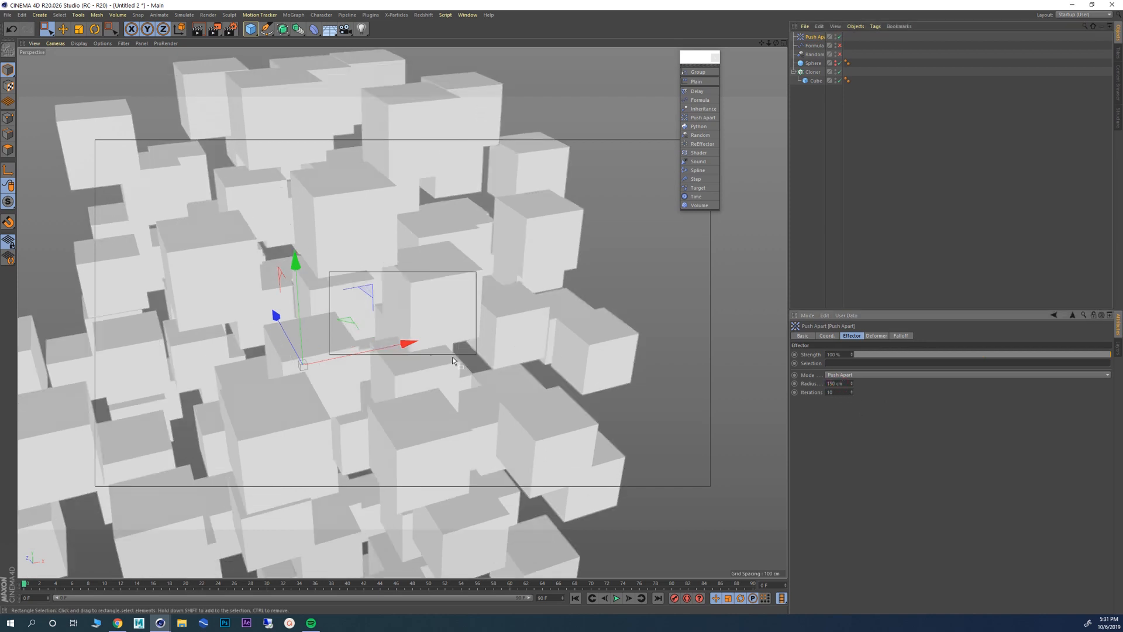
scroll(433, 333, "down", 5)
mouse_move(408, 317)
left_mouse_down("alt")
mouse_move(290, 294)
mouse_move(268, 266)
mouse_move(330, 272)
mouse_move(322, 328)
left_mouse_up("alt")
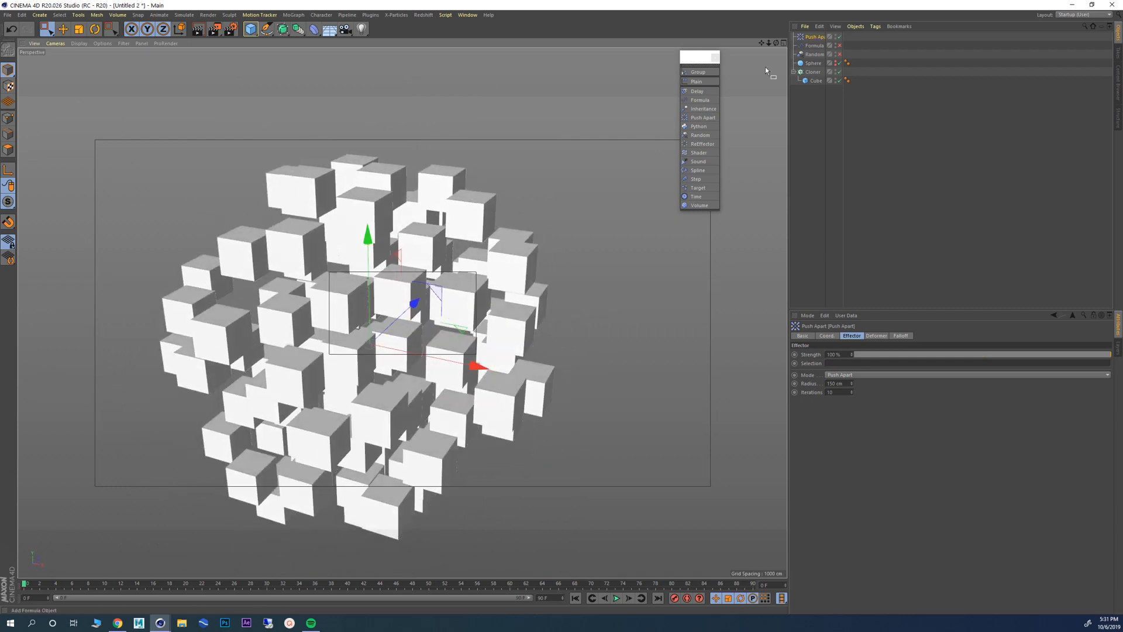
Step: Re-enable the Random effector, including its entry in the Cloner's effector list
left_click(819, 54)
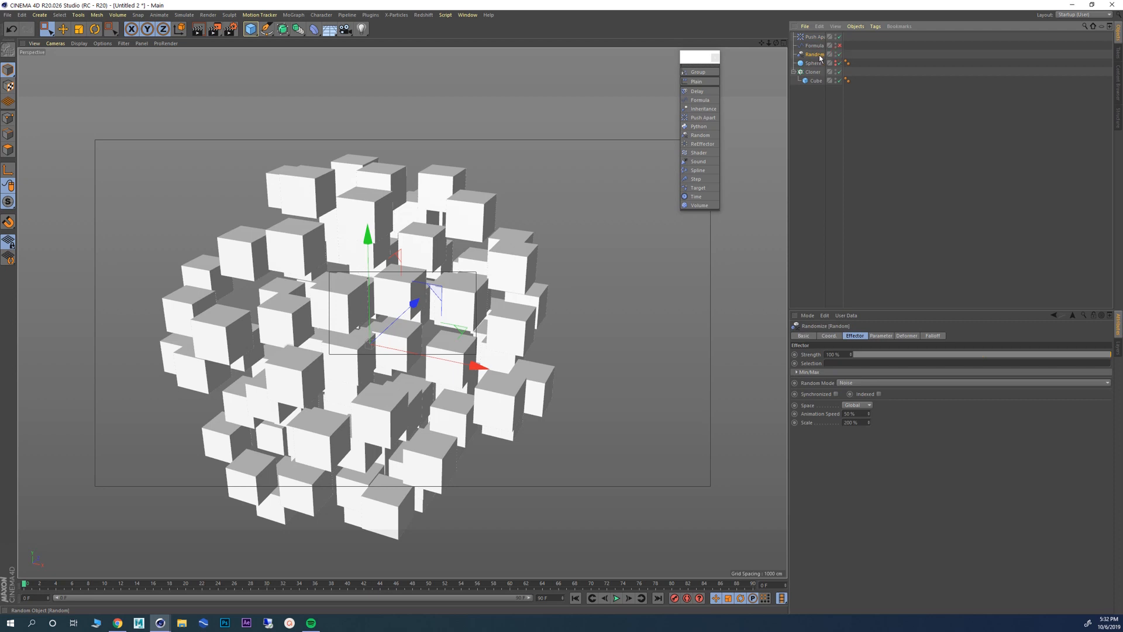
left_click(812, 72)
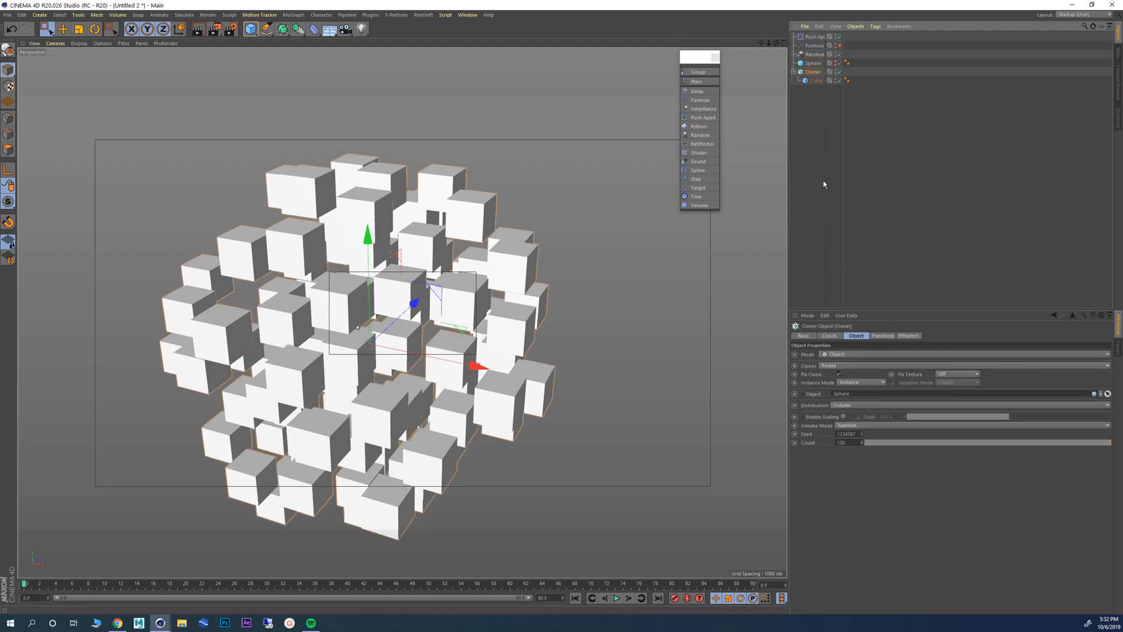
left_click(909, 336)
left_click(878, 356)
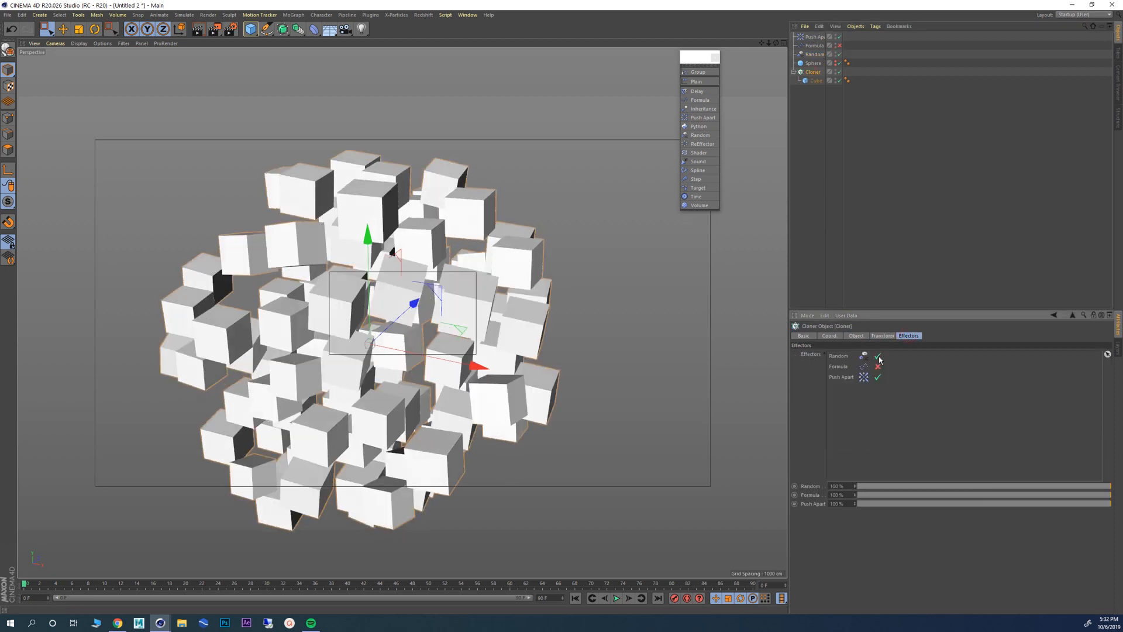
mouse_move(354, 296)
left_mouse_down("alt")
mouse_move(377, 288)
mouse_move(386, 304)
left_mouse_up("alt")
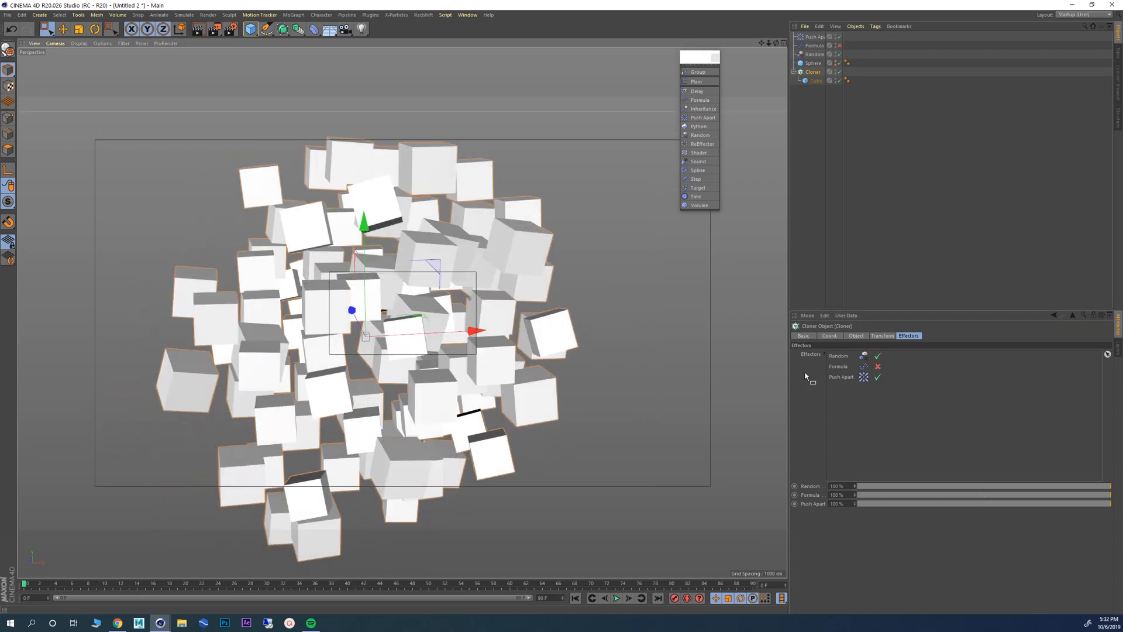
left_click(880, 336)
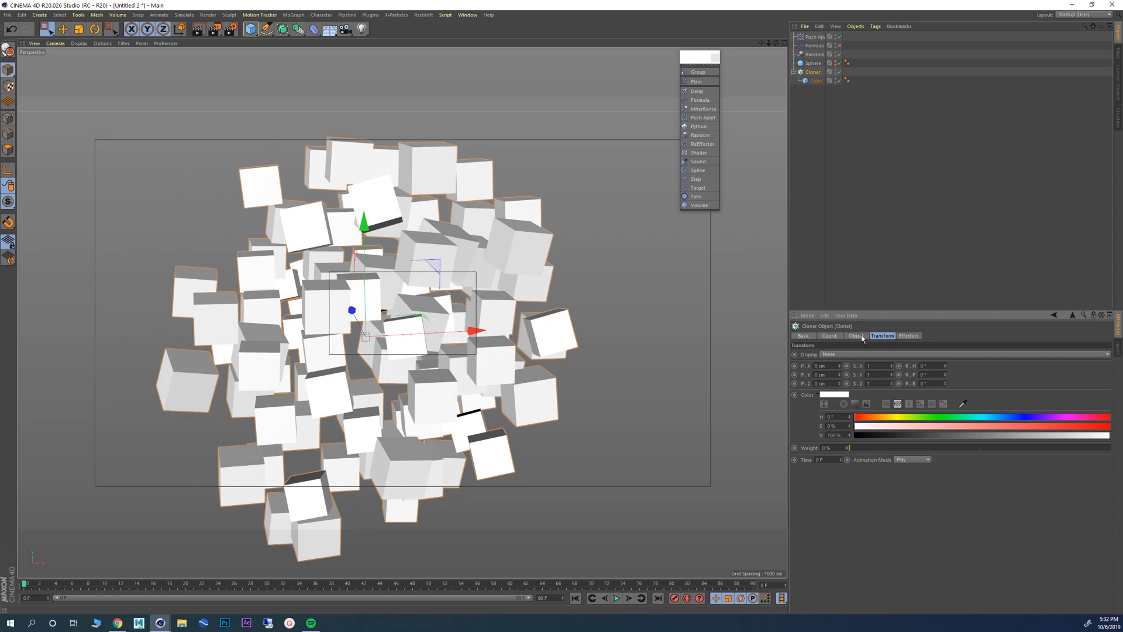
left_click(857, 335)
left_click(882, 336)
left_click(859, 335)
Step: Set the Random effector's heading, pitch and bank rotation to 120° each
left_click(815, 54)
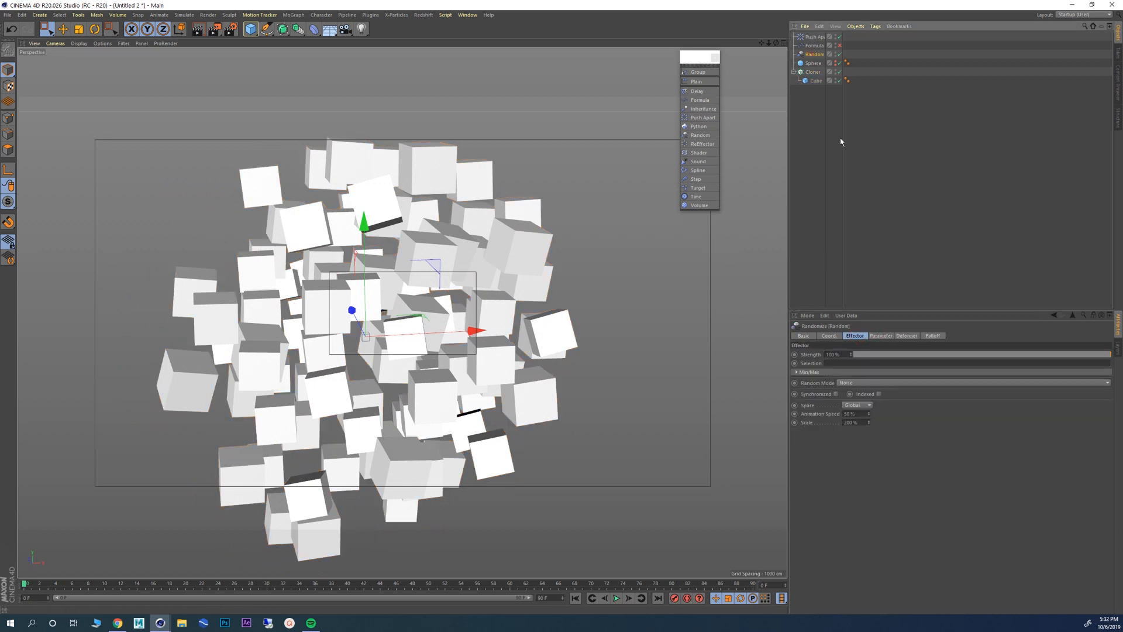
left_click(880, 337)
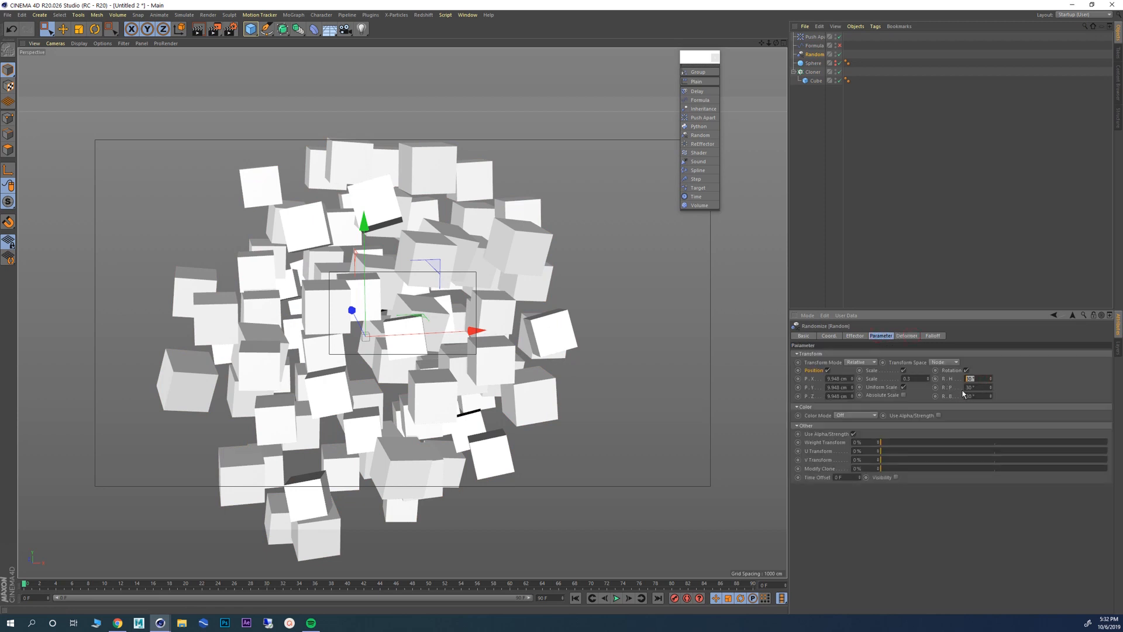
type("20")
key("Return")
type("120")
key("Return")
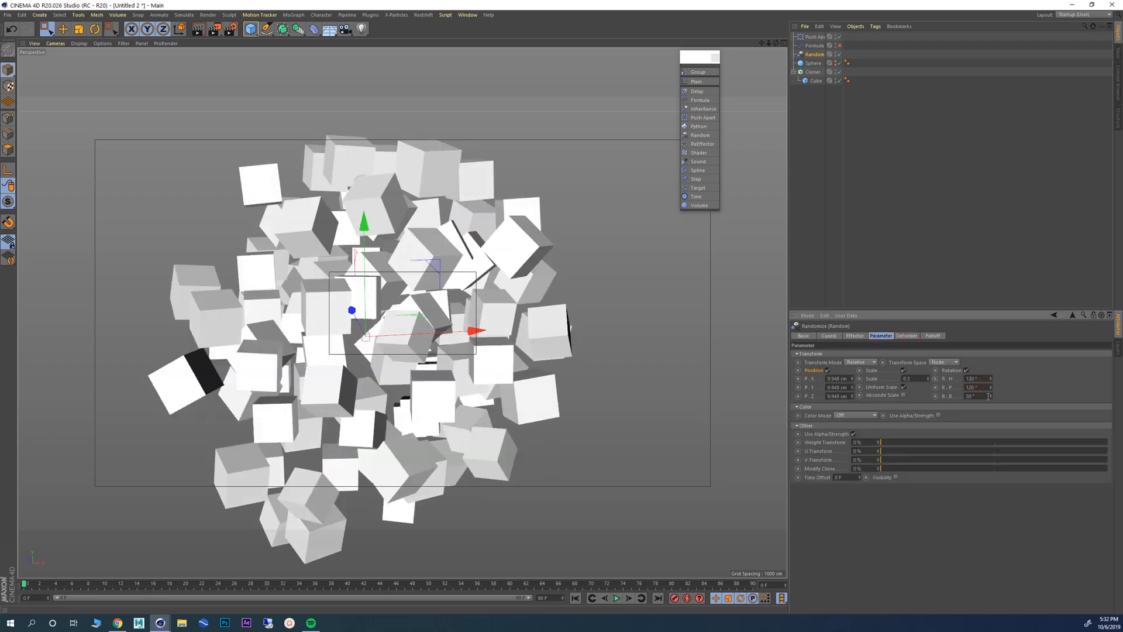
type("120")
key("Return")
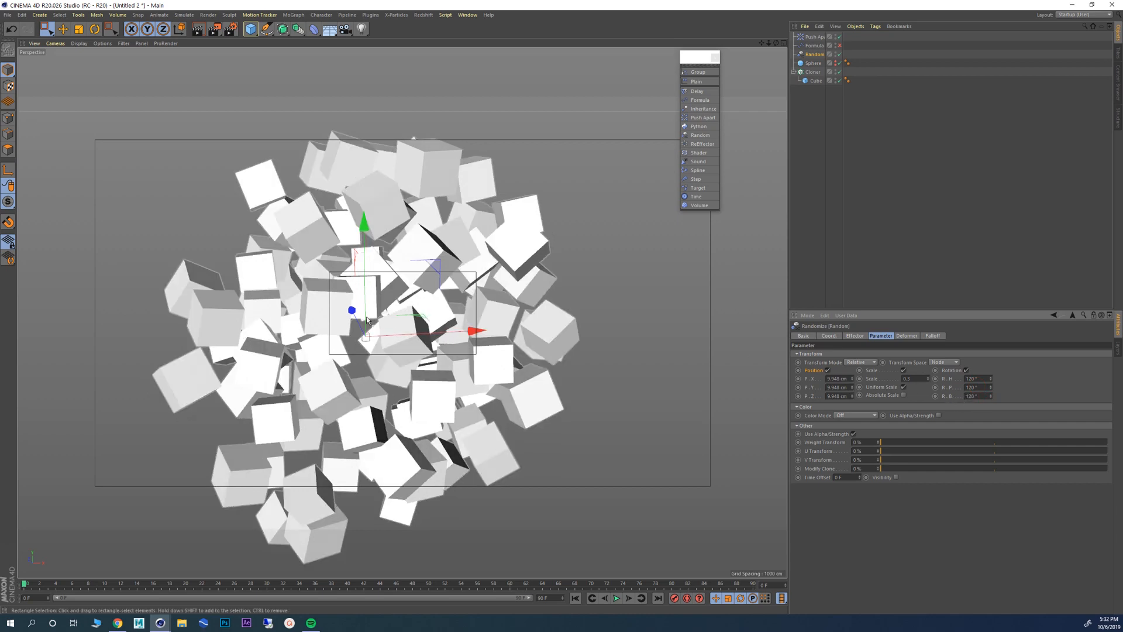
left_click_drag(371, 322, 335, 321, "alt")
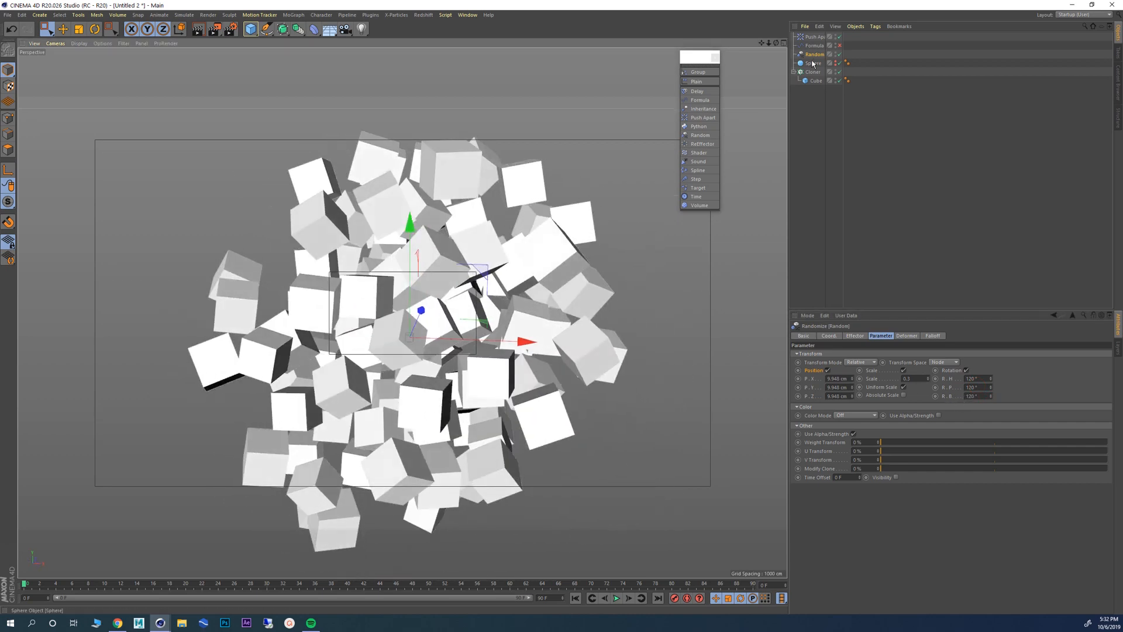
Step: Try a radius of 100 cm on the Push Apart effector and settle on 120 cm
left_click(815, 38)
double_click(836, 383)
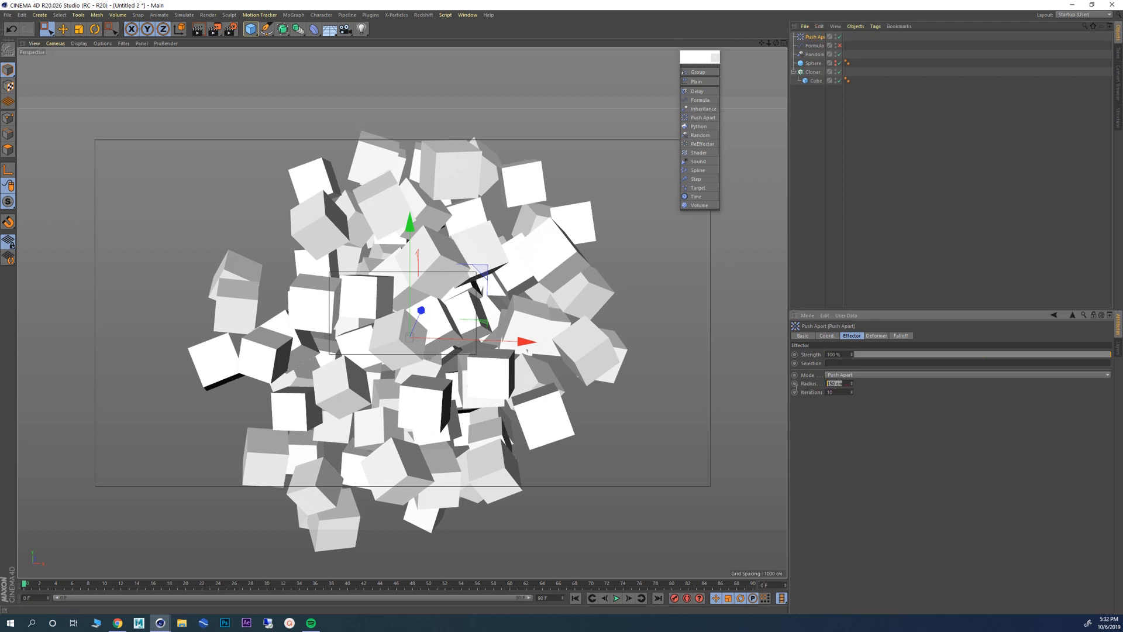
type("100")
key("Return")
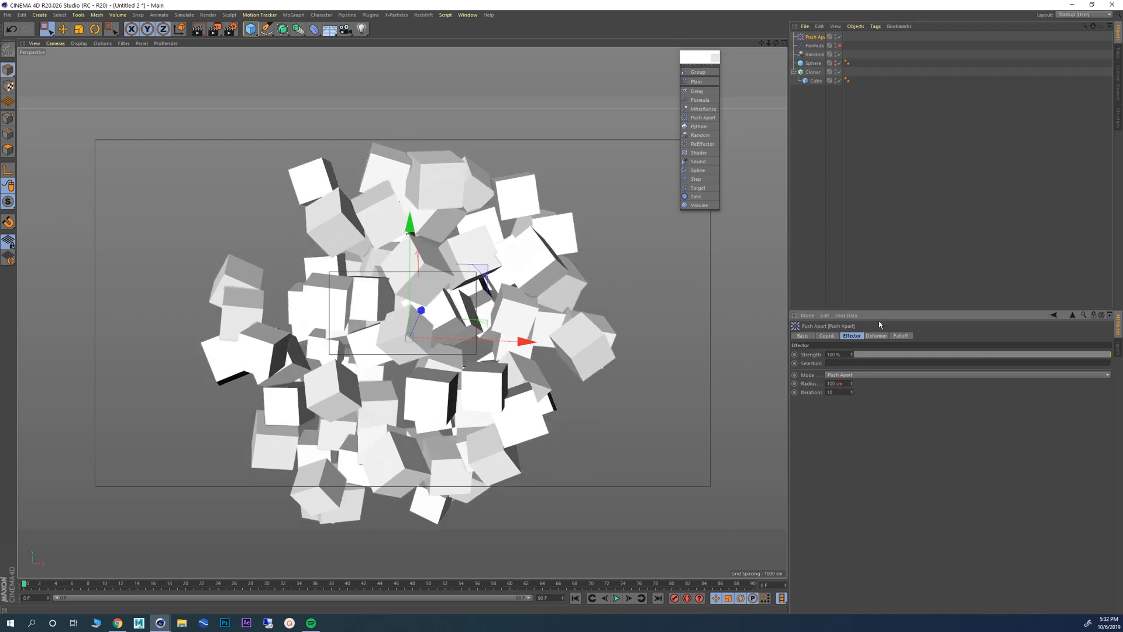
key("Return")
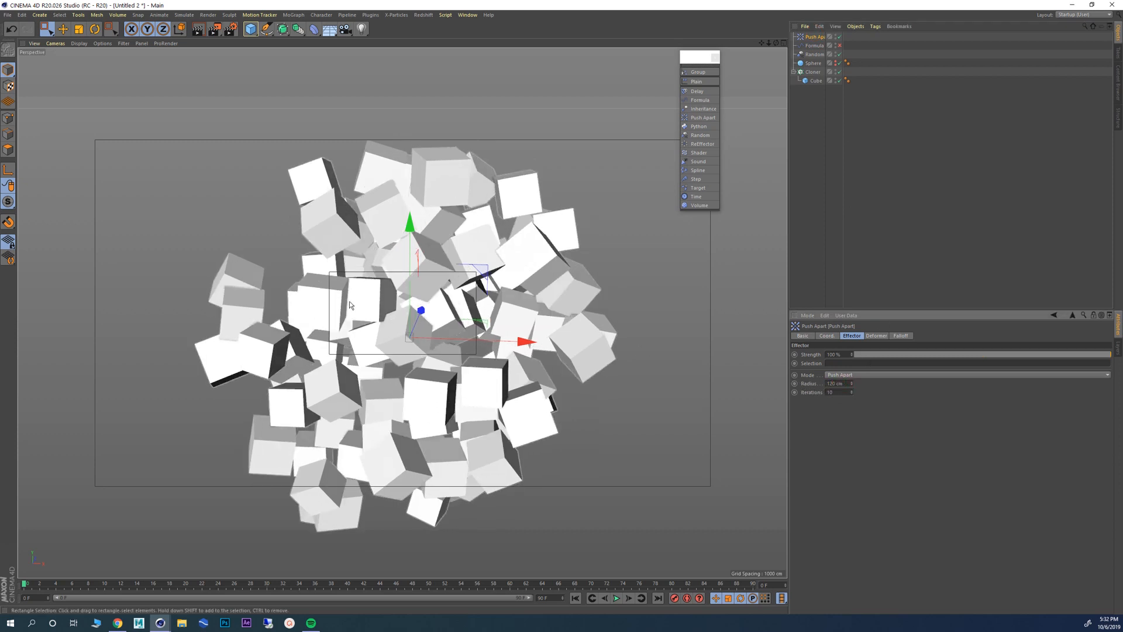
left_click_drag(402, 291, 467, 234, "alt")
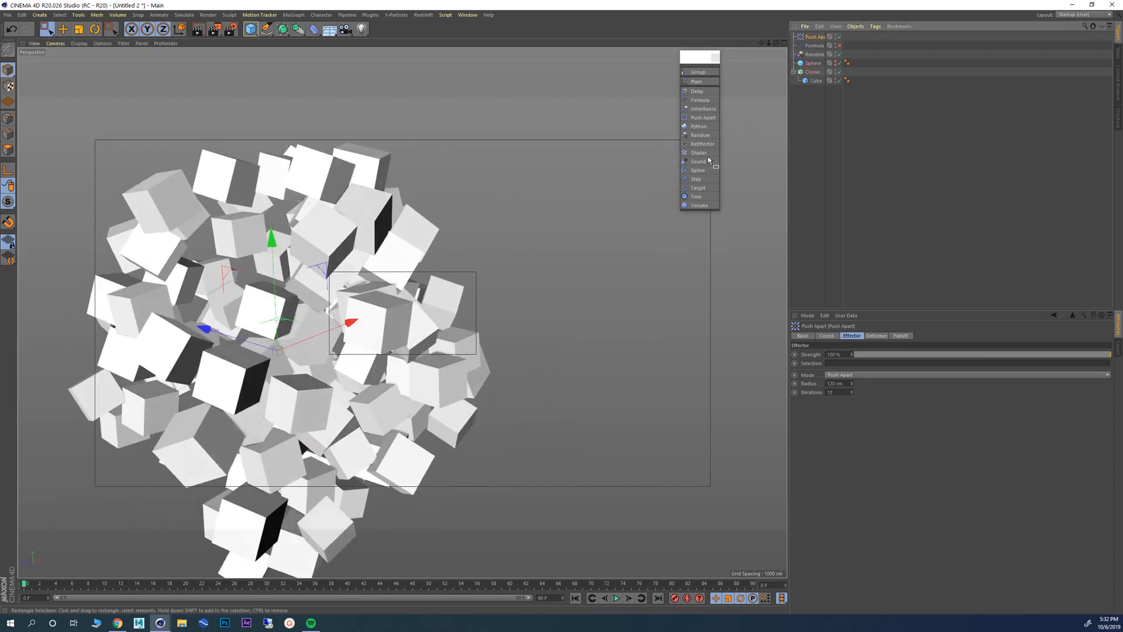
Step: Raise the Cloner's clone count to 200 and finally to 300
left_click(809, 71)
left_click_drag(326, 228, 607, 306, "alt")
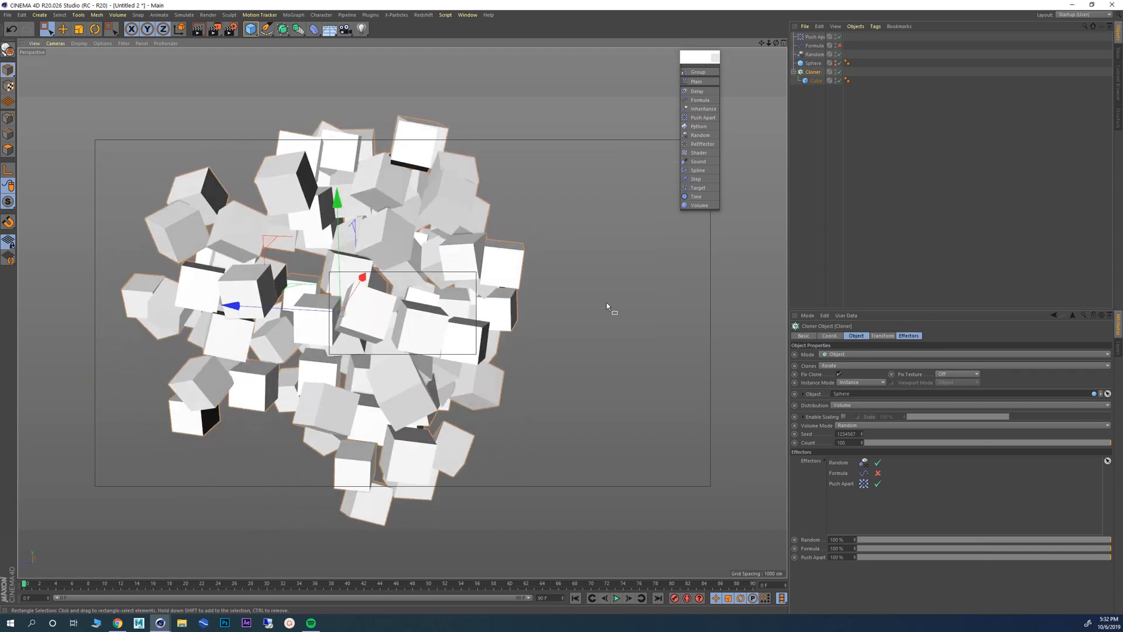
left_click(844, 443)
key("Return")
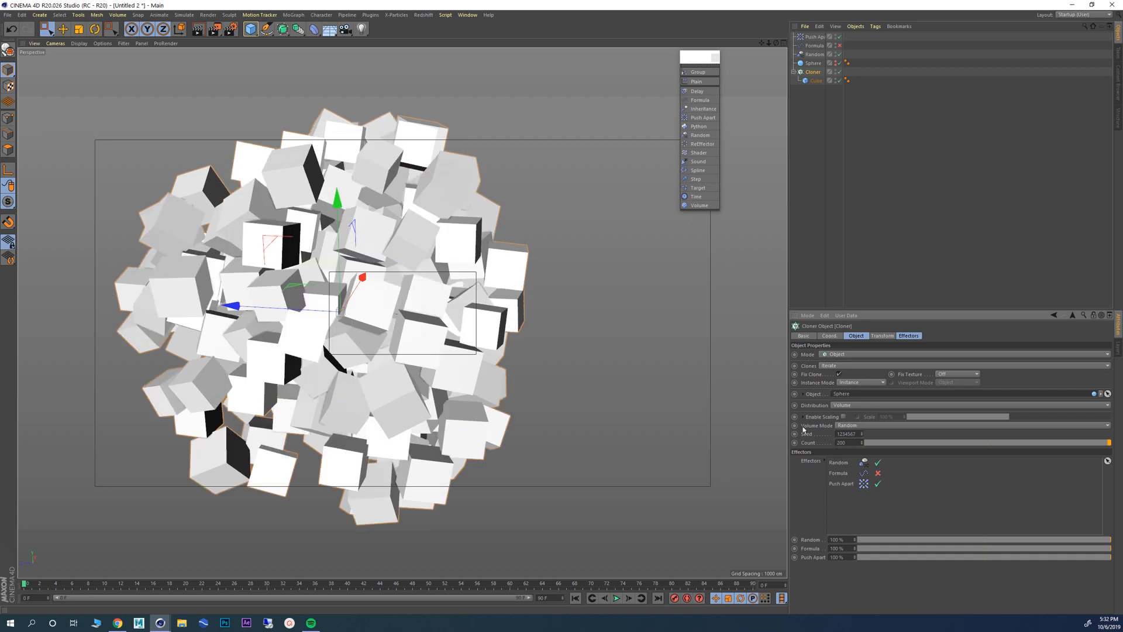
type("300")
key("Return")
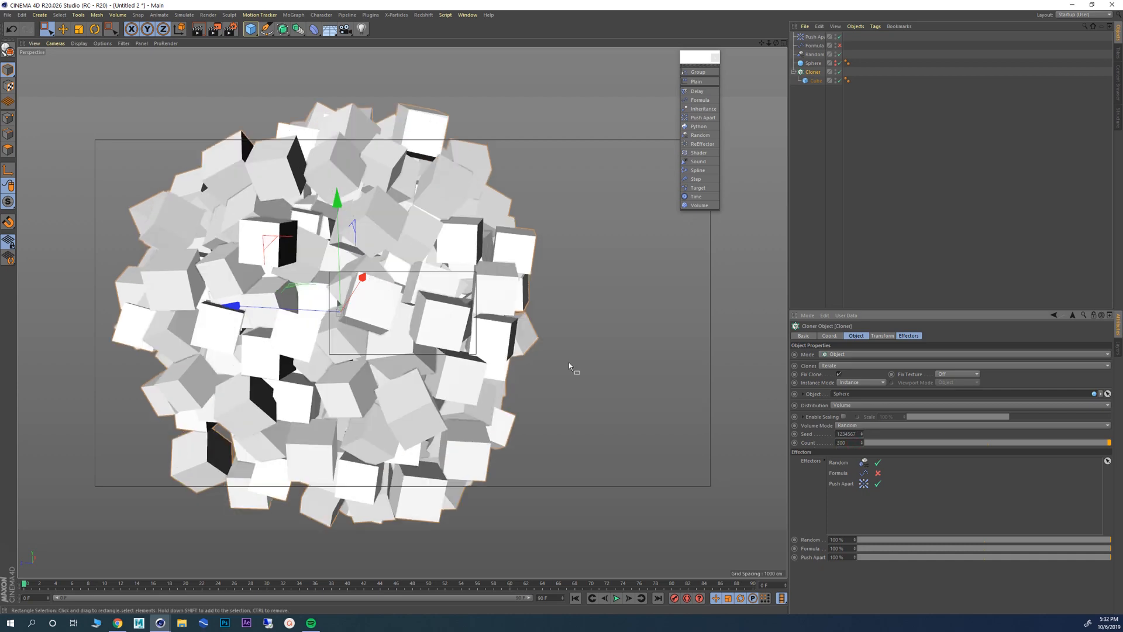
left_click_drag(433, 333, 361, 310, "alt")
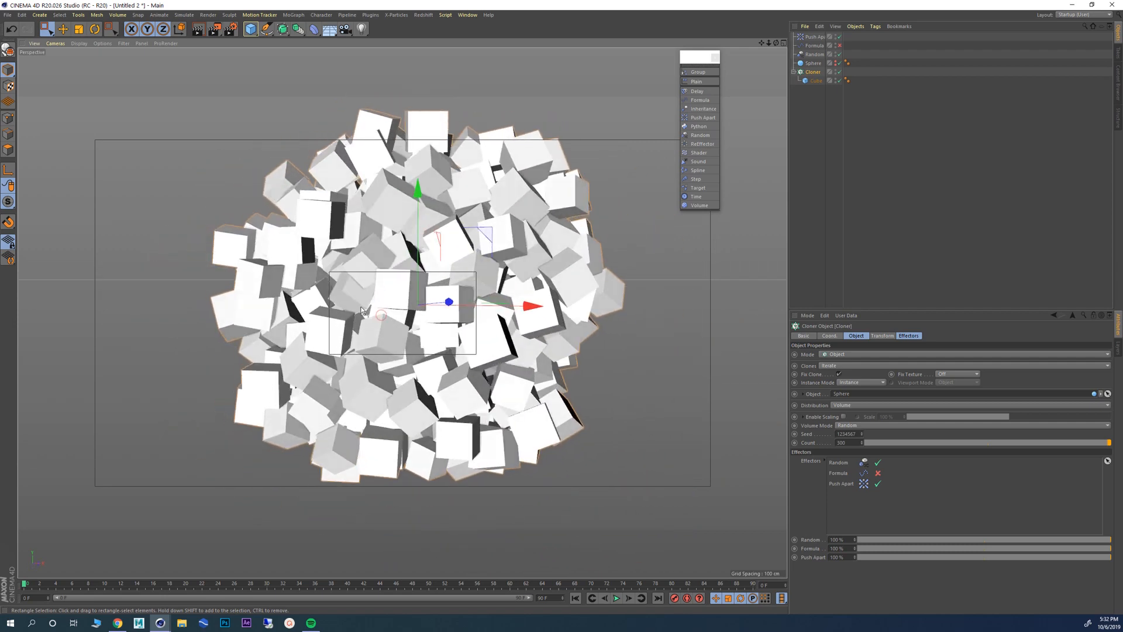
Step: Check the Random effector's Noise mode settings and play the animation to watch the packed cubes move
left_click(815, 55)
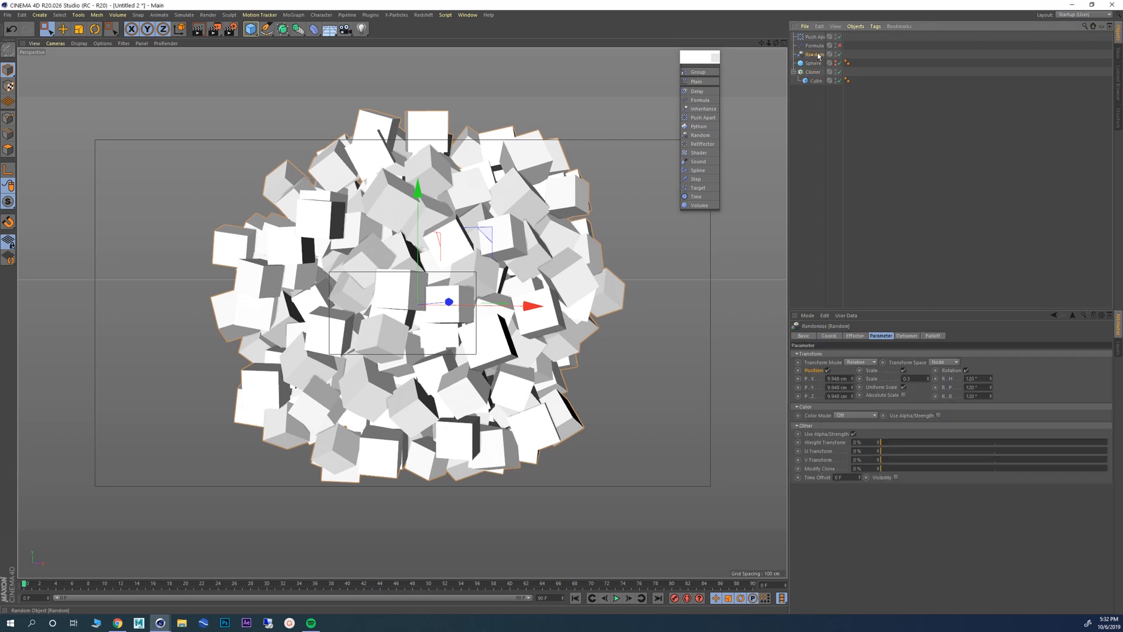
left_click(855, 336)
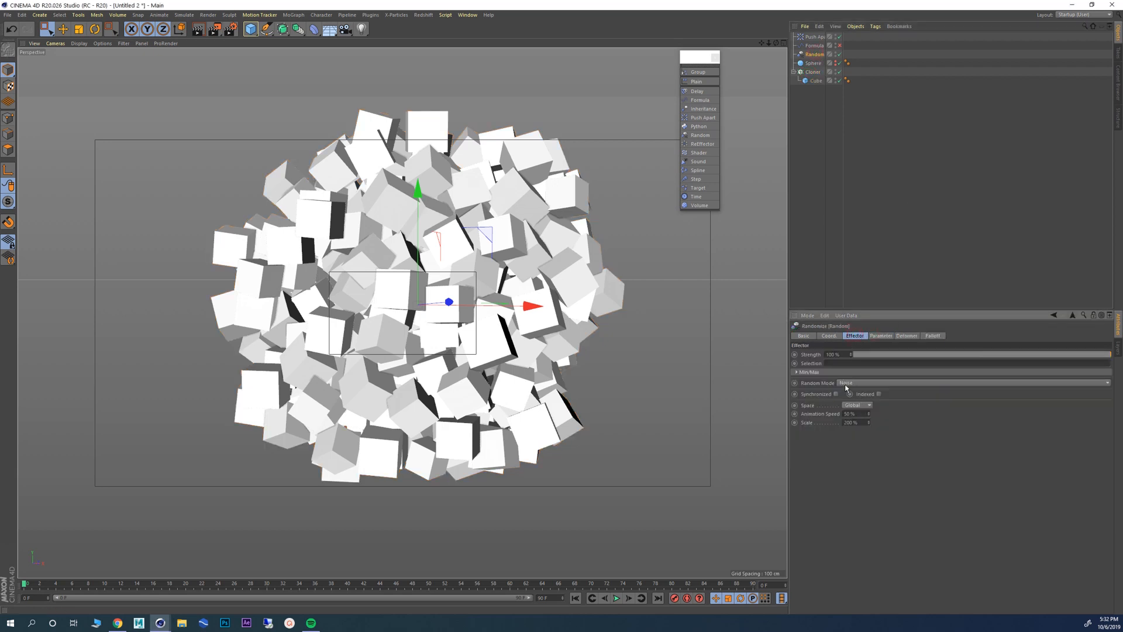
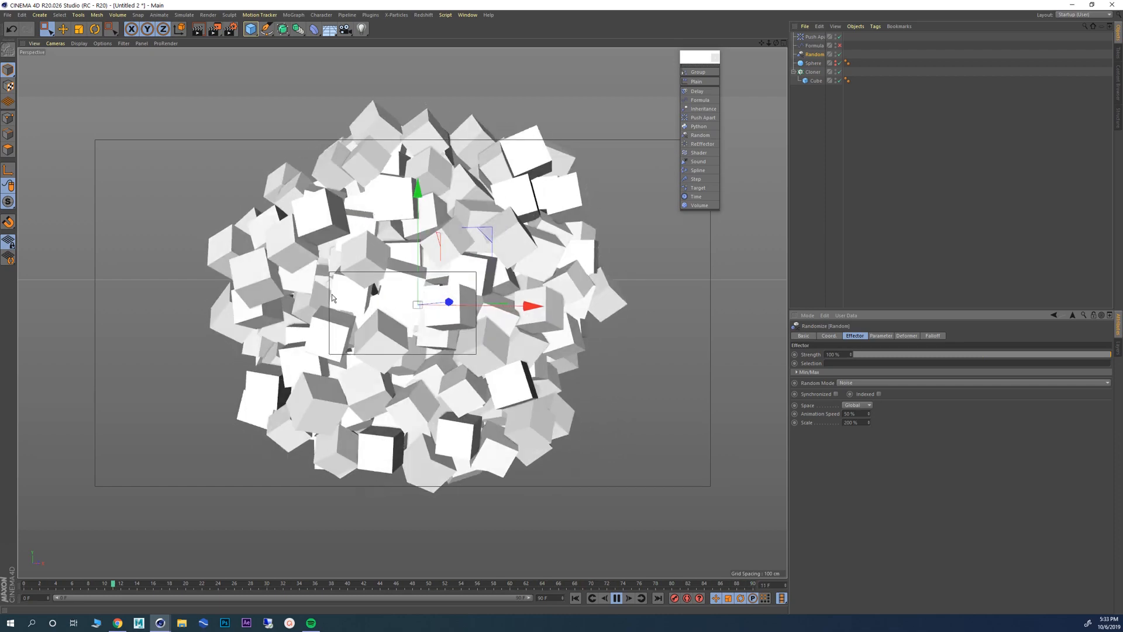
left_click(616, 598)
left_click_drag(345, 285, 368, 282, "alt")
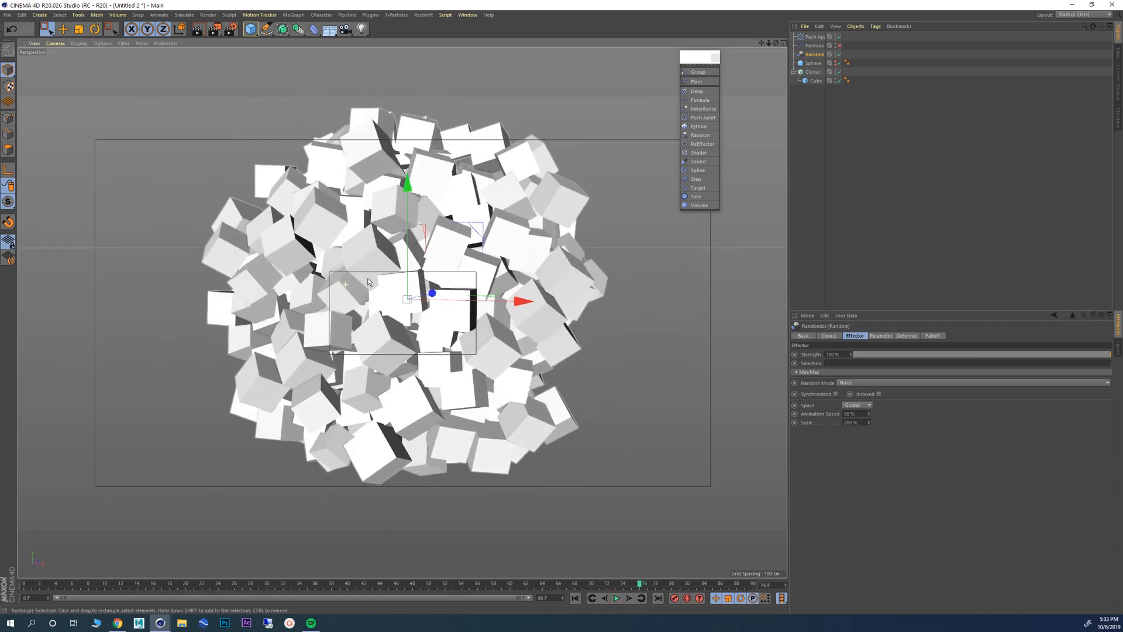
Step: Move Random below Push Apart in the Cloner's effector list and play the animation from the start
left_click(813, 72)
left_click(908, 337)
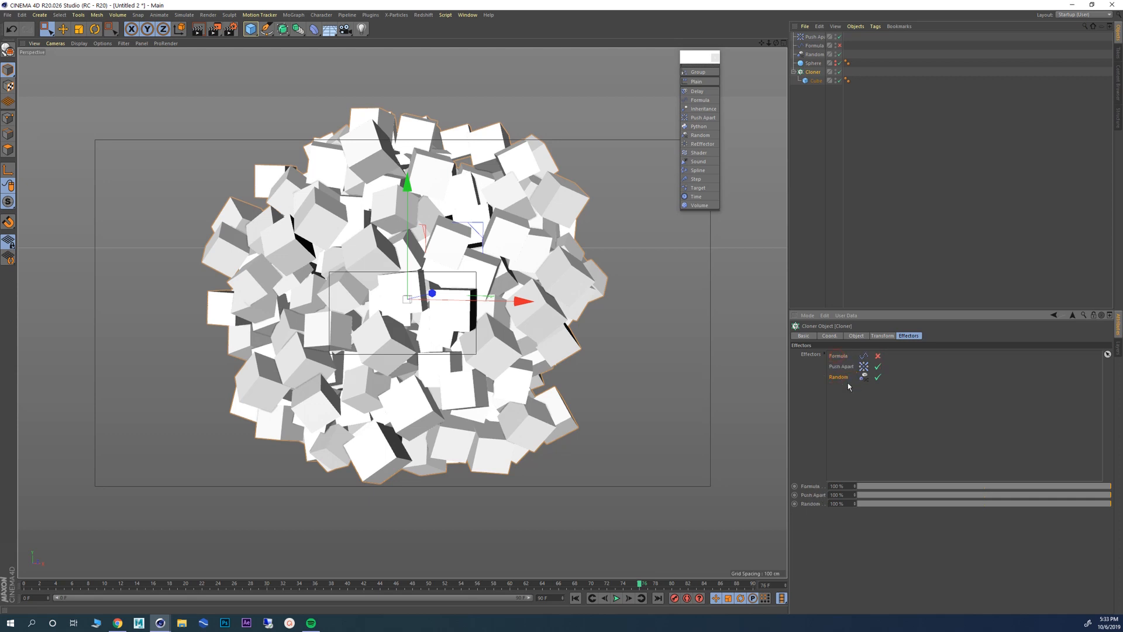
left_click(580, 599)
left_click(617, 598)
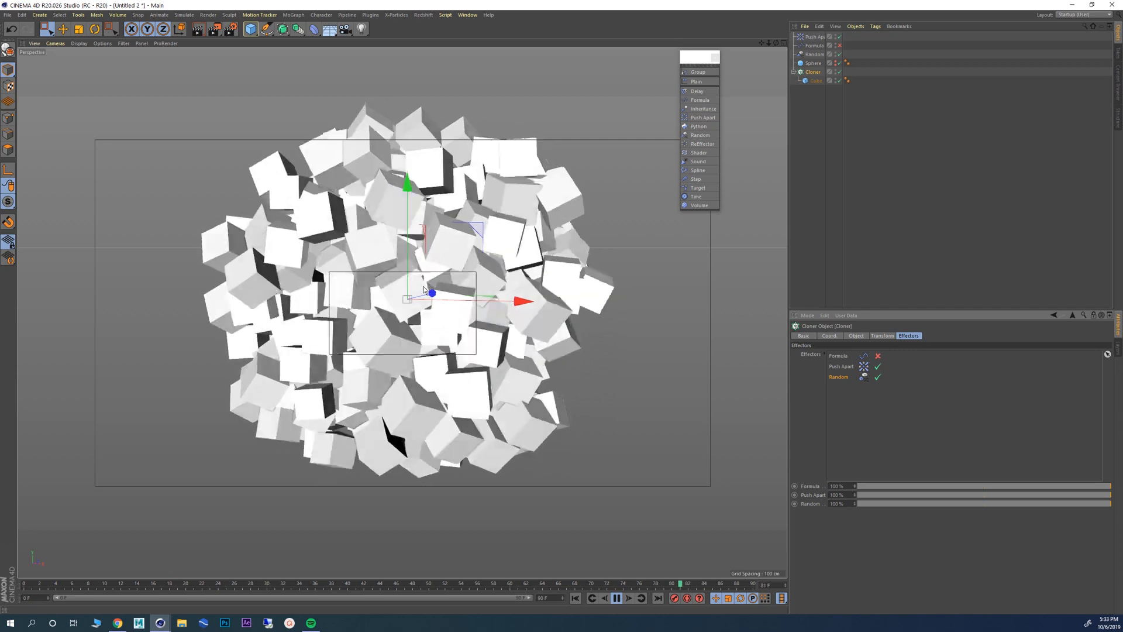
left_click(618, 598)
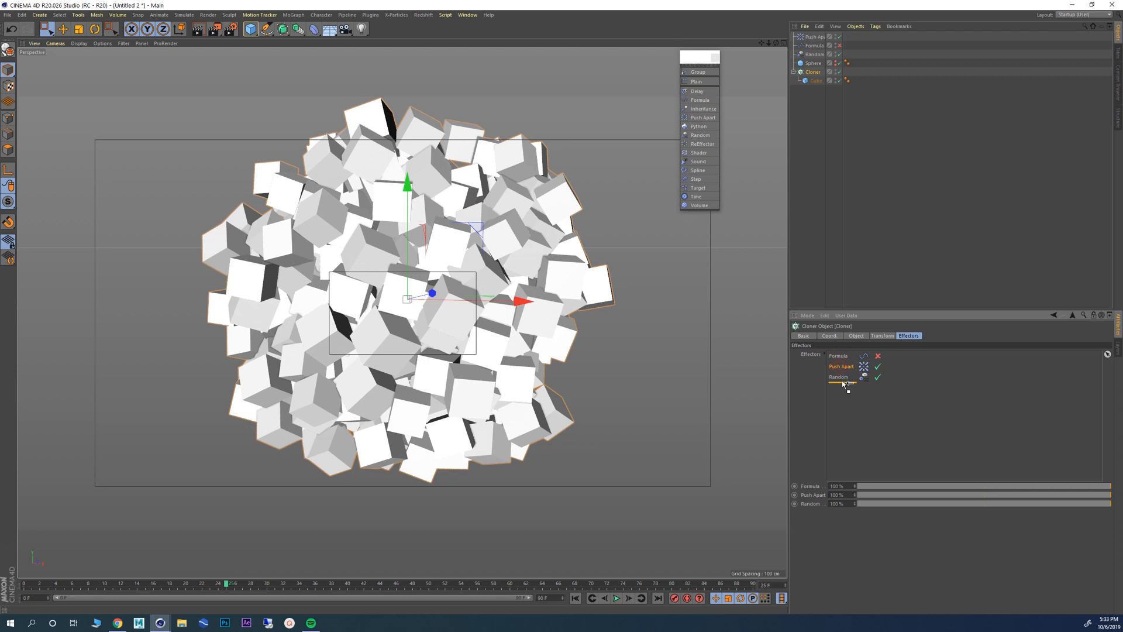
Step: Move Push Apart back below Random in the Cloner's effector list and rewind the animation to the first frame
left_click_drag(845, 383, 845, 391)
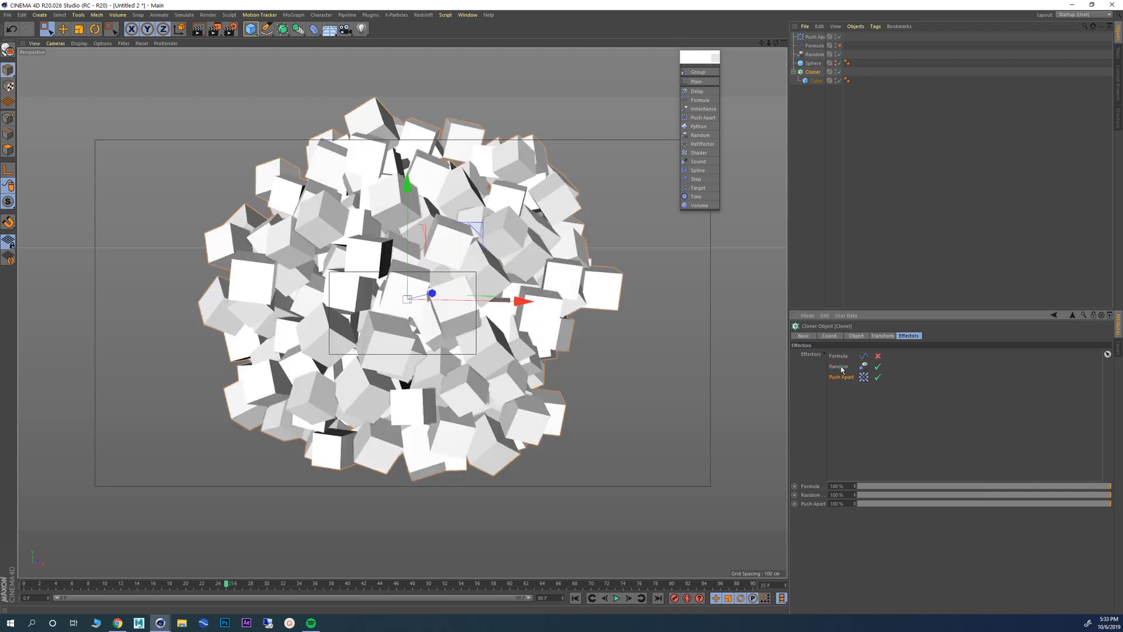
mouse_move(331, 302)
left_mouse_down("alt")
mouse_move(458, 301)
mouse_move(333, 299)
left_mouse_up("alt")
left_click(461, 485)
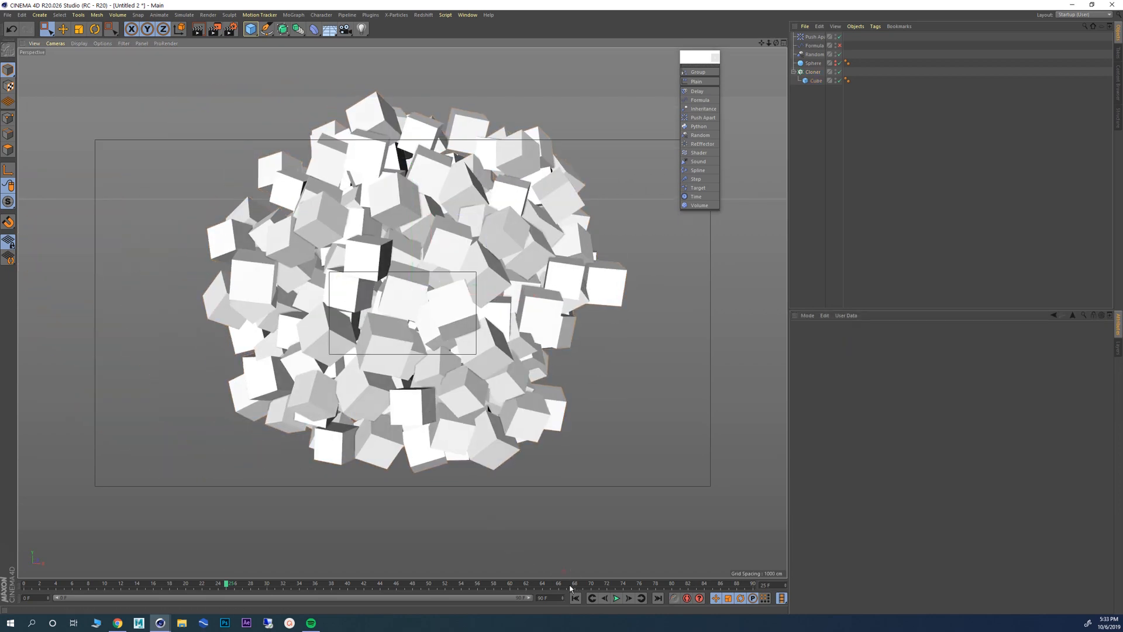
left_click(575, 597)
left_click_drag(690, 62, 686, 60)
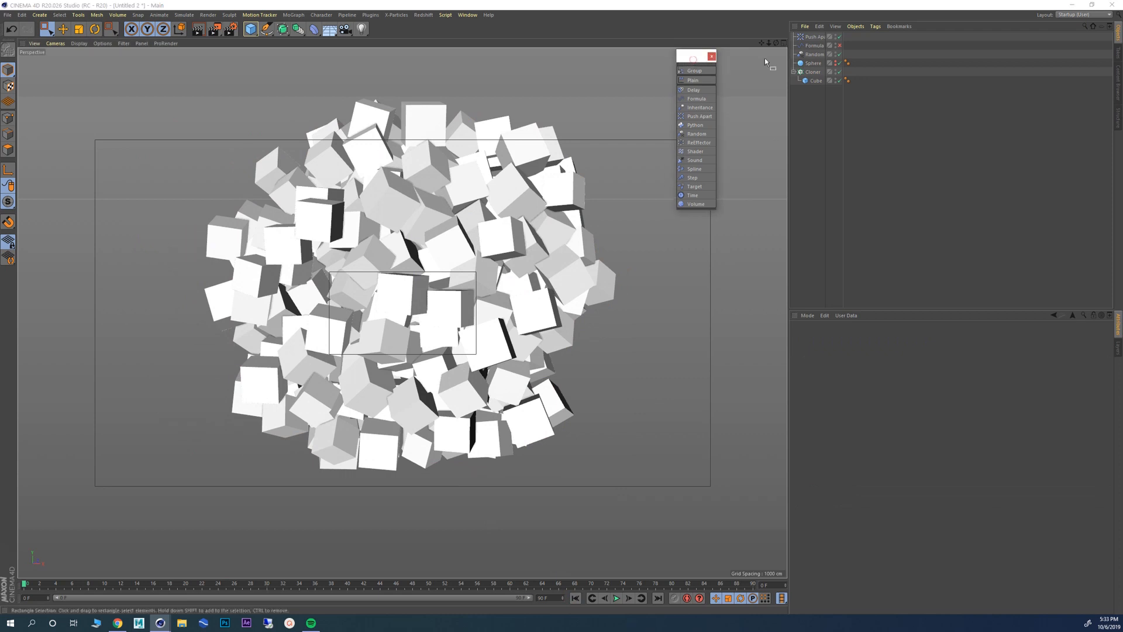
Step: Switch the Push Apart effector's mode to Along X and inspect how the cubes spread
left_click(813, 37)
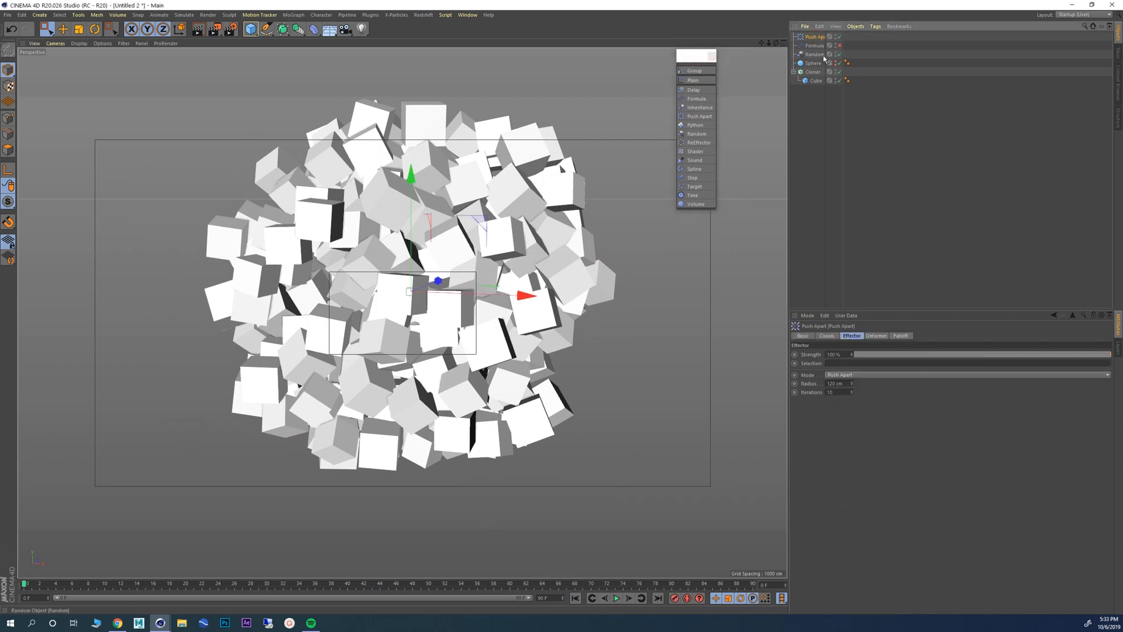
left_click_drag(393, 263, 406, 258, "alt")
left_click(850, 375)
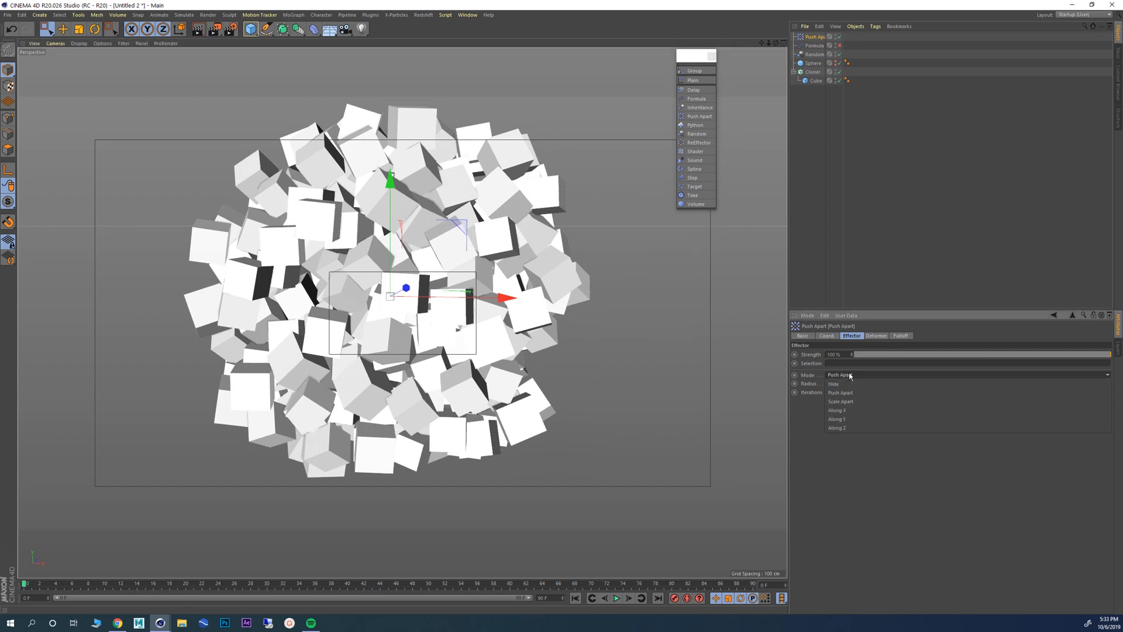
left_click(851, 411)
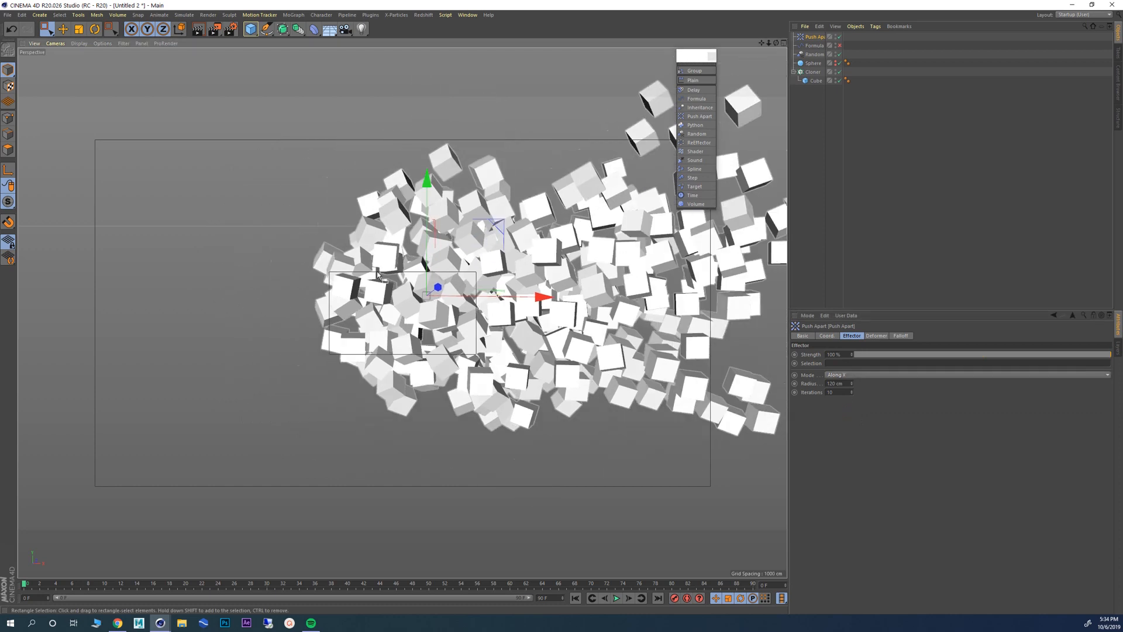
middle_click_drag(413, 289, 340, 305, "alt")
left_click_drag(340, 305, 444, 293, "alt")
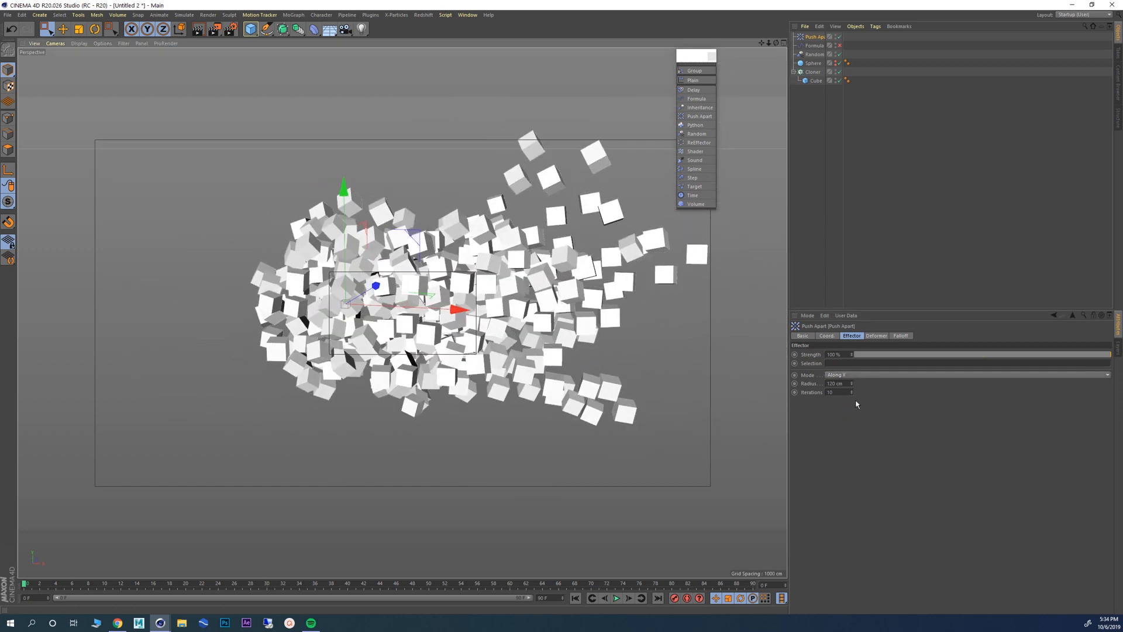
Step: Increase the Push Apart effector's radius to about 170 cm
left_click_drag(852, 385, 875, 381)
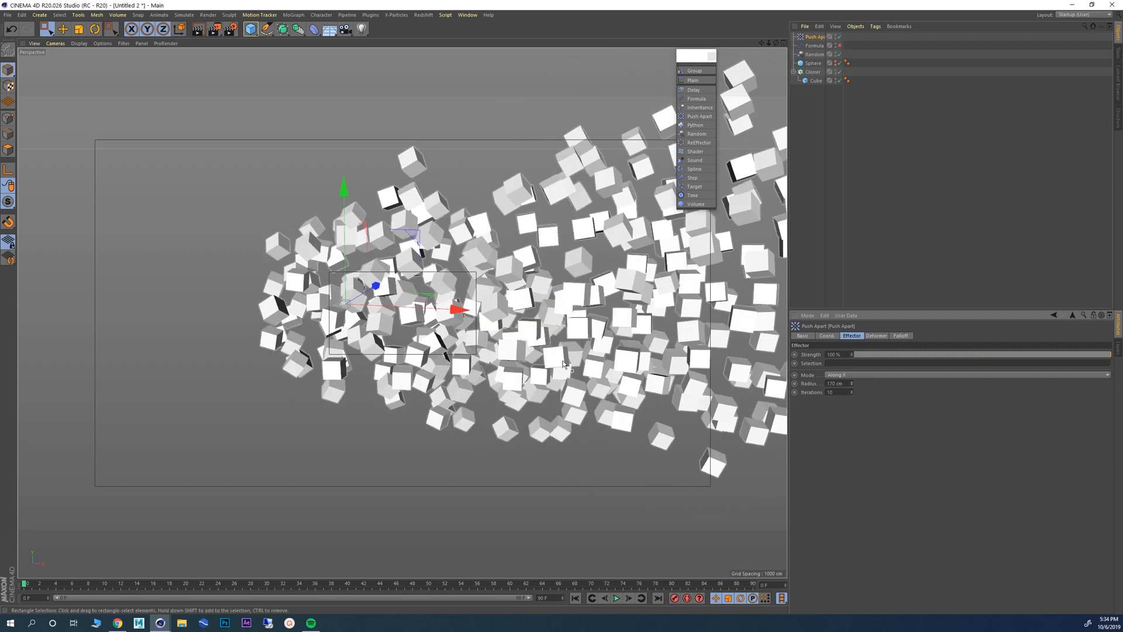
middle_click_drag(534, 365, 420, 372, "alt")
right_click_drag(444, 313, 402, 321, "alt")
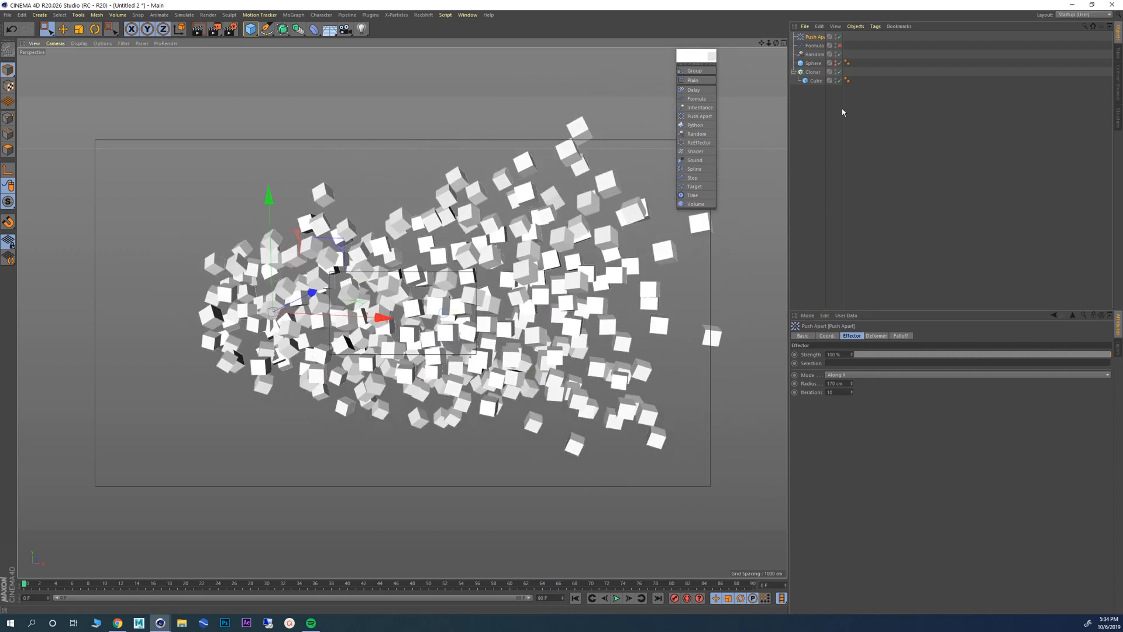
Step: Play the animation and slightly reduce the Push Apart effector's radius while it runs
left_click(615, 598)
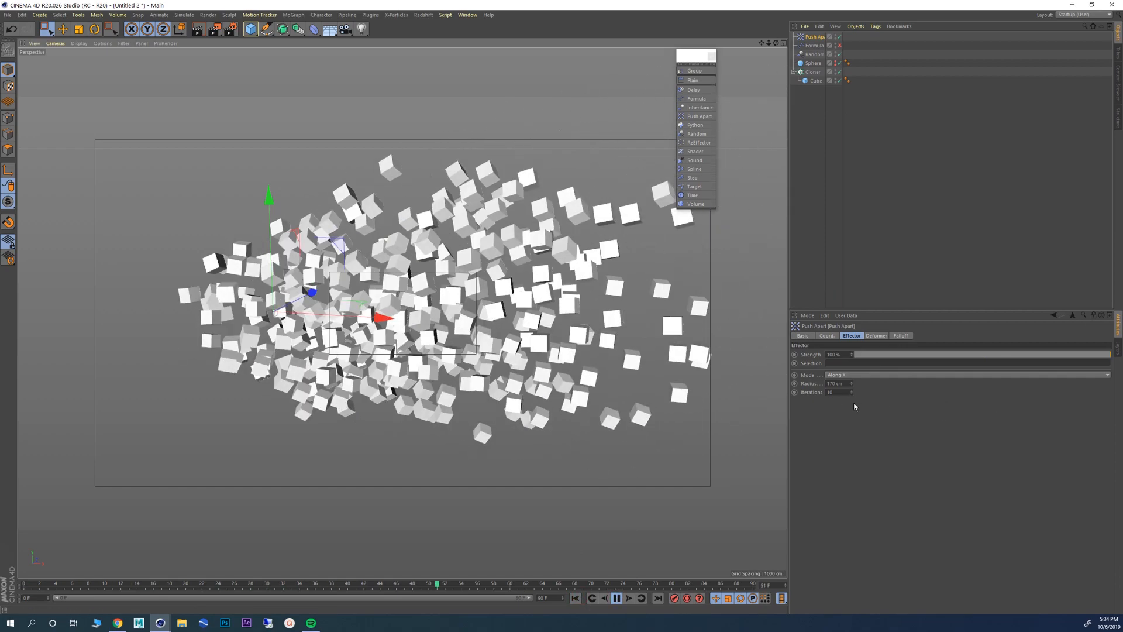
left_click(851, 384)
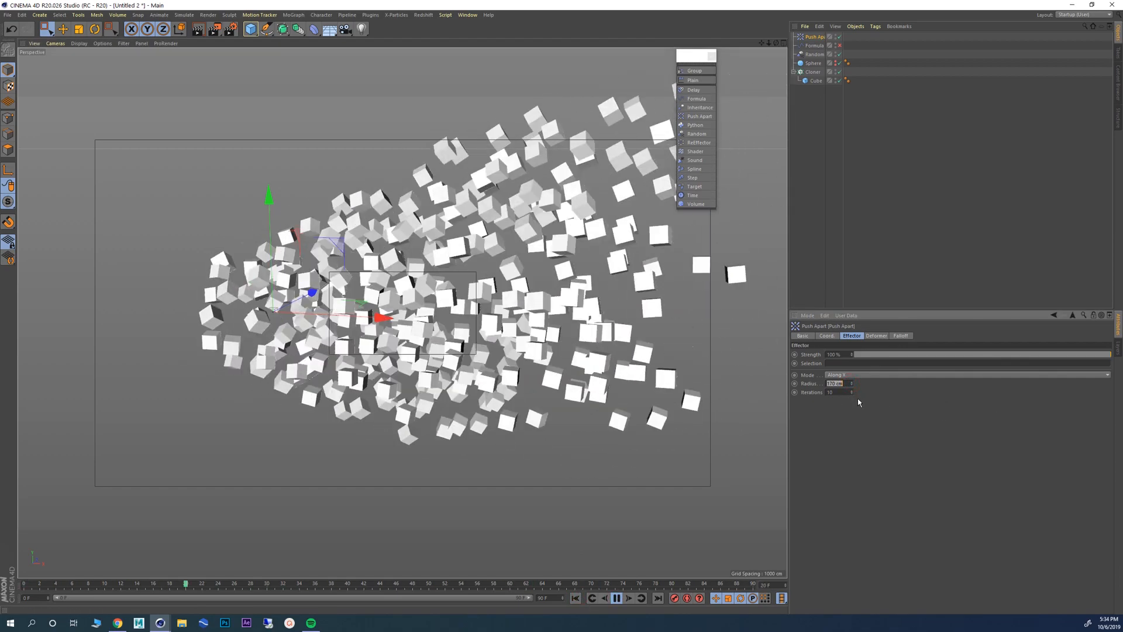
mouse_move(852, 384)
left_mouse_down()
mouse_move(871, 392)
mouse_move(853, 386)
left_mouse_up()
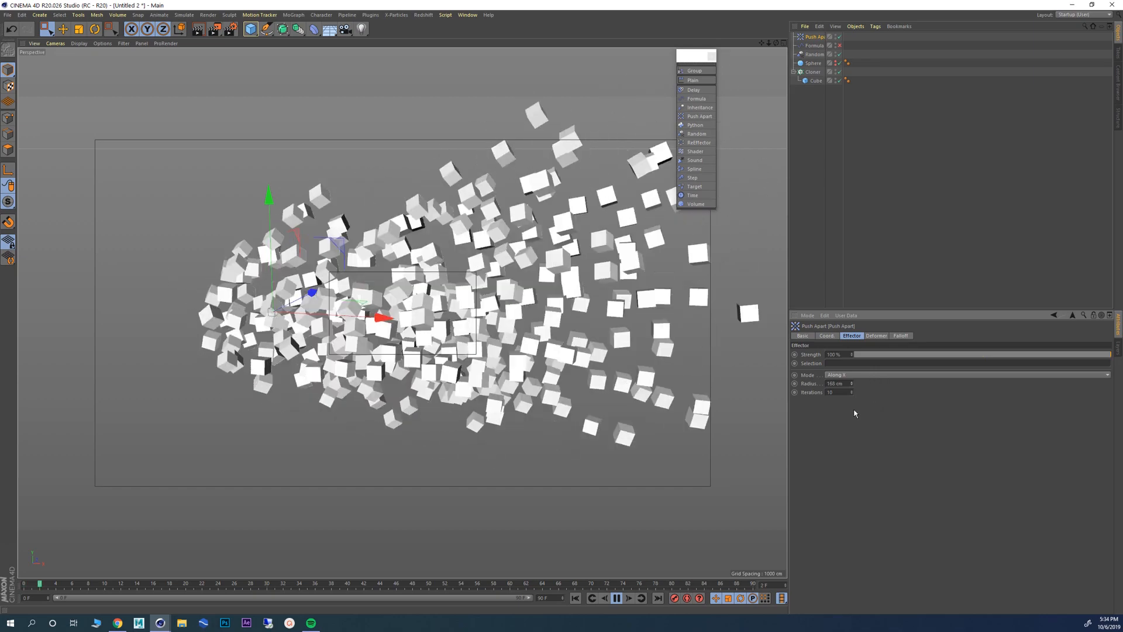
Step: Change the Push Apart effector's mode to Scale Apart and increase its radius to shrink the cubes further
left_click(848, 375)
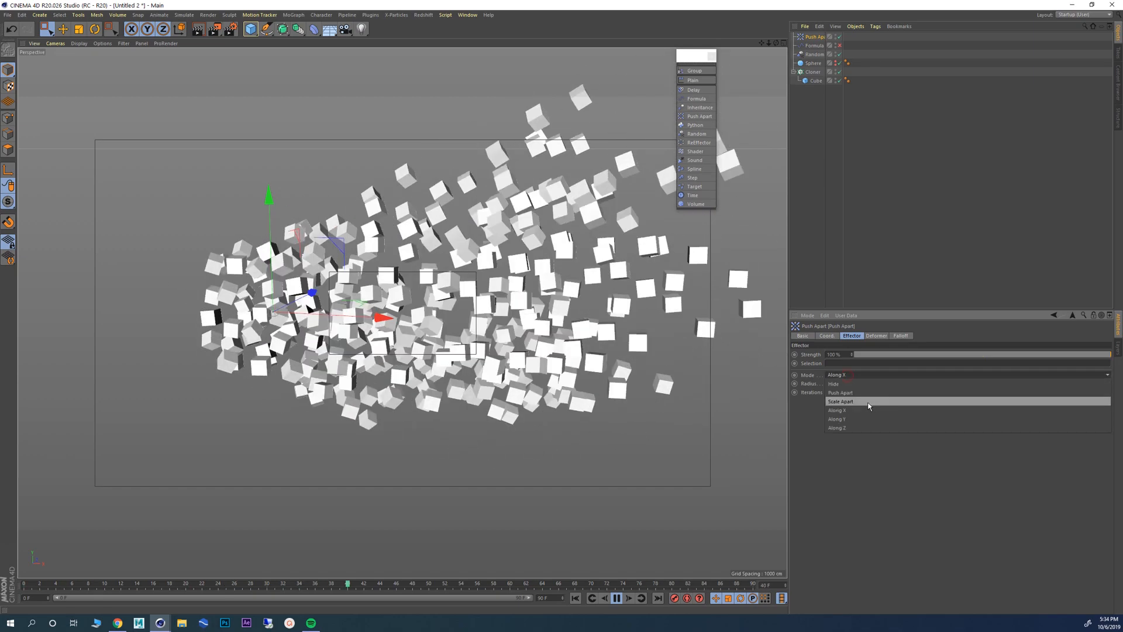
left_click(846, 402)
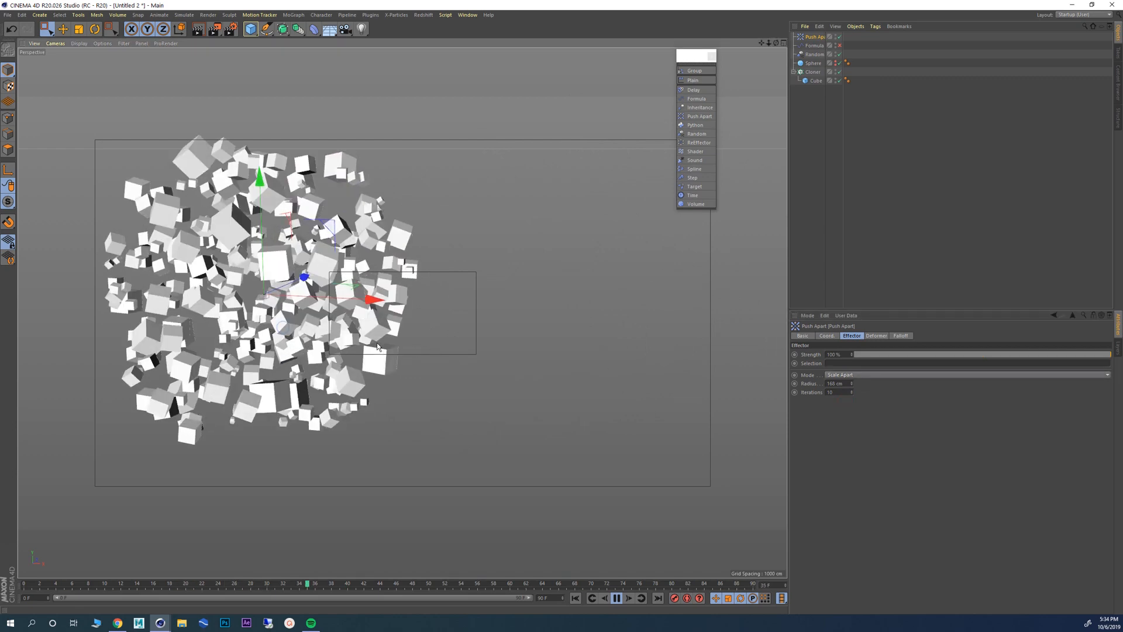
mouse_move(311, 306)
left_mouse_down("alt")
mouse_move(361, 333)
mouse_move(219, 268)
mouse_move(292, 309)
left_mouse_up("alt")
mouse_move(852, 385)
left_mouse_down()
mouse_move(868, 420)
mouse_move(865, 368)
left_mouse_up()
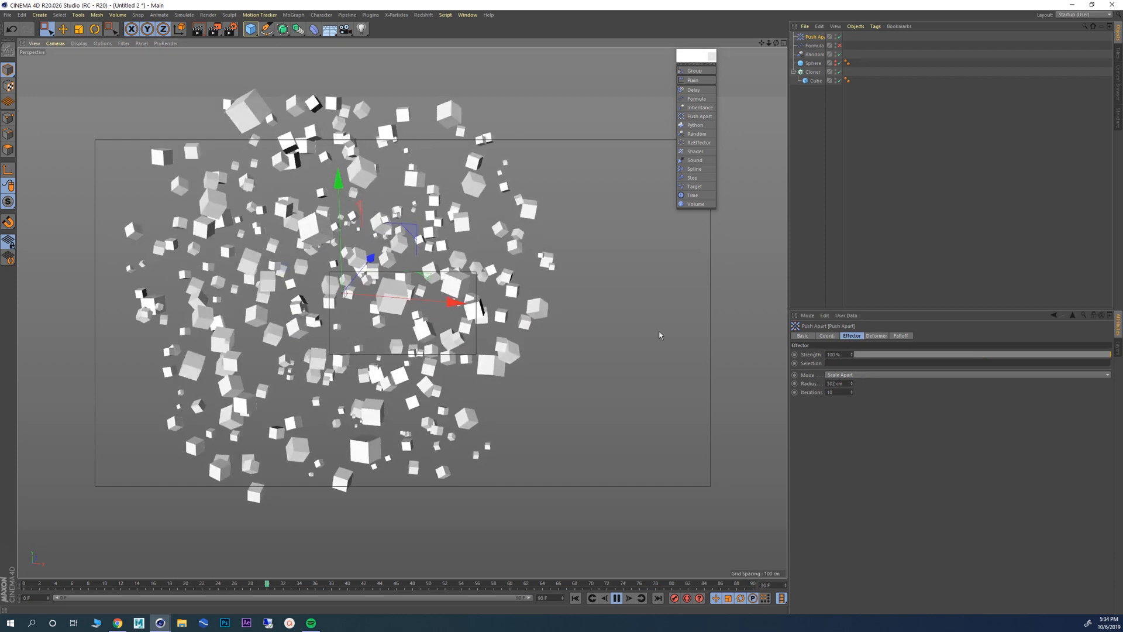
Step: Switch the Push Apart effector's mode to Hide while the animation plays
left_click(852, 375)
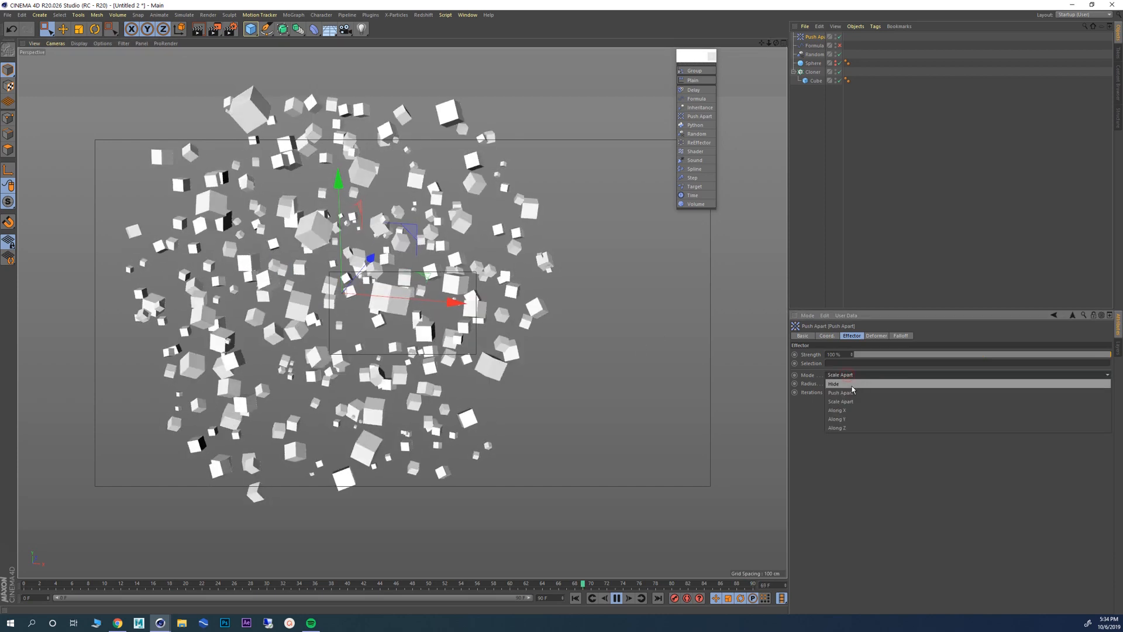
left_click(853, 386)
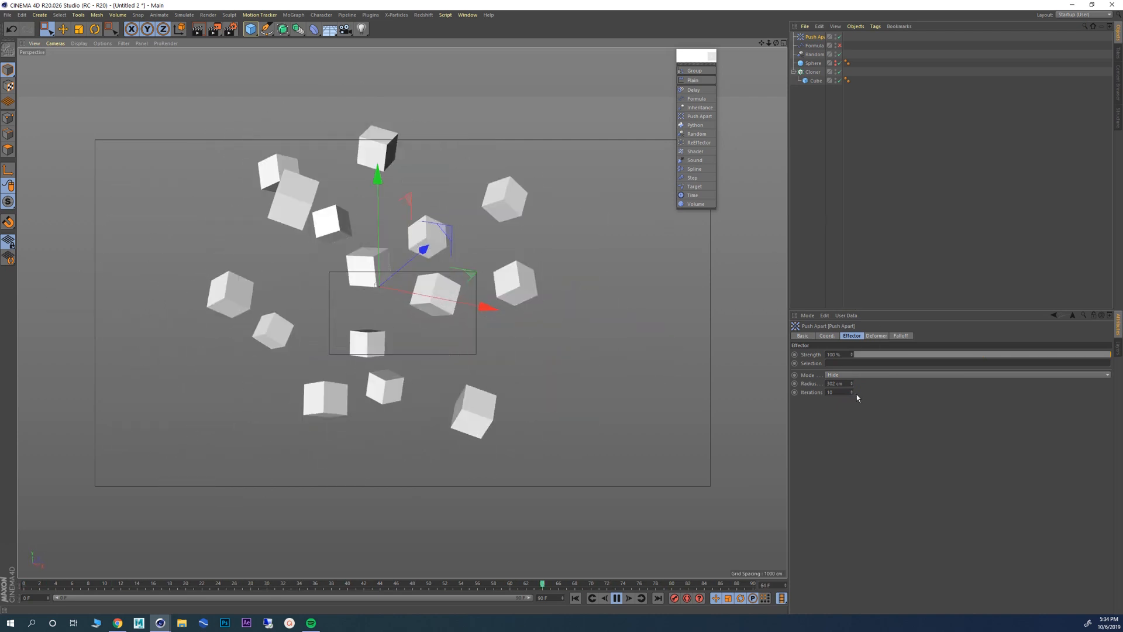
left_click(838, 383)
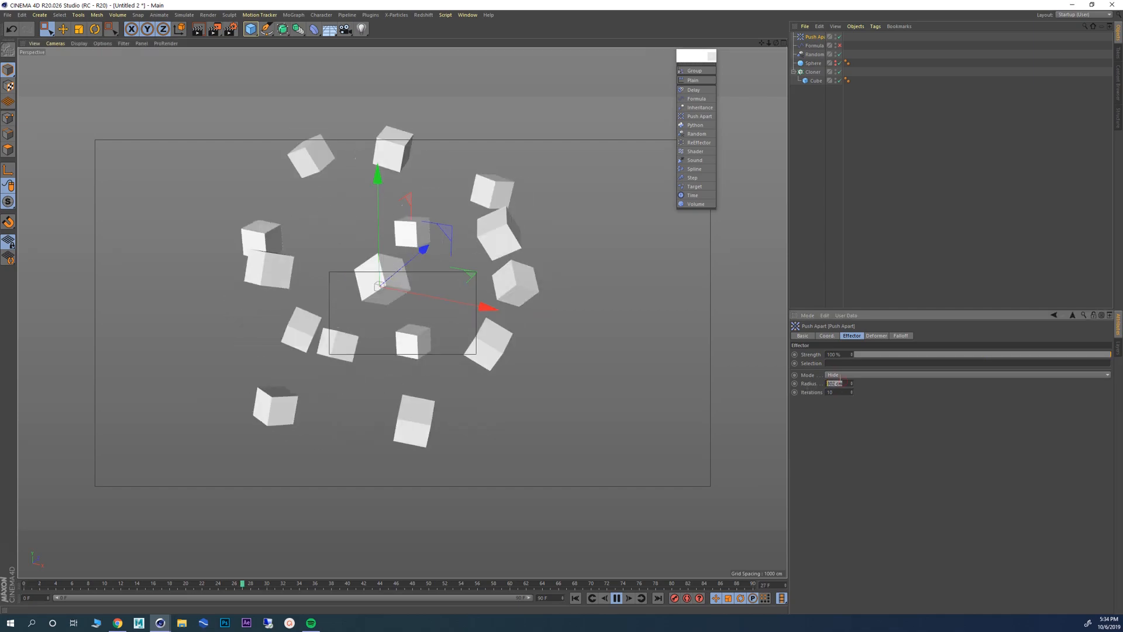
Step: Set the Push Apart effector's mode to Push Apart, inspect the moving cubes and stop the animation
left_click(843, 375)
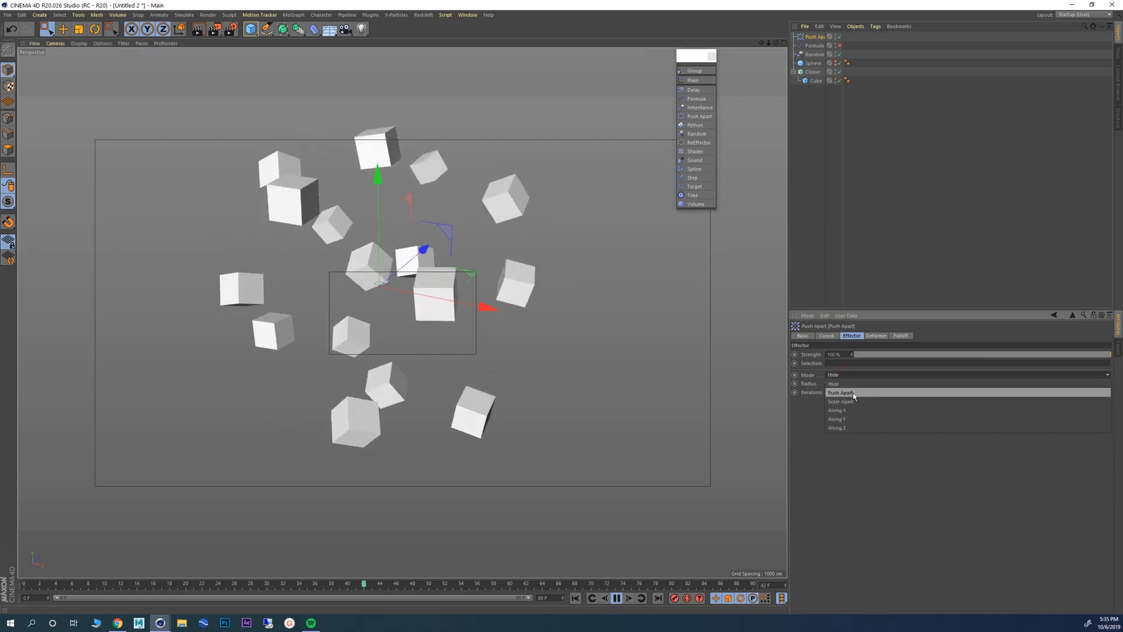
left_click(855, 393)
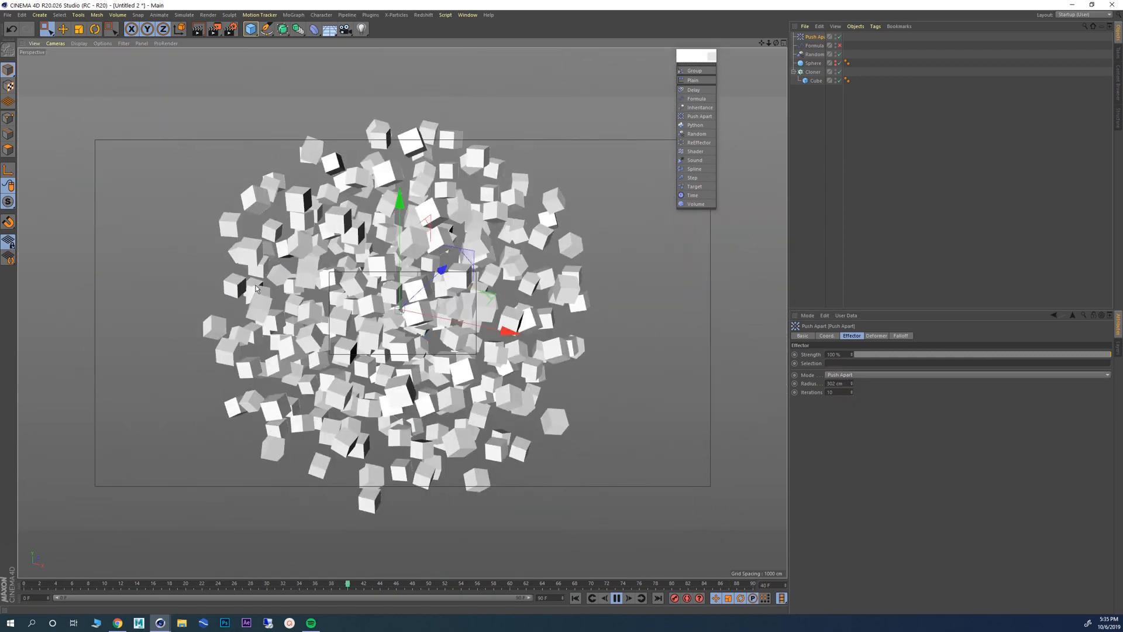
left_click_drag(335, 280, 362, 313, "alt")
left_click(617, 599)
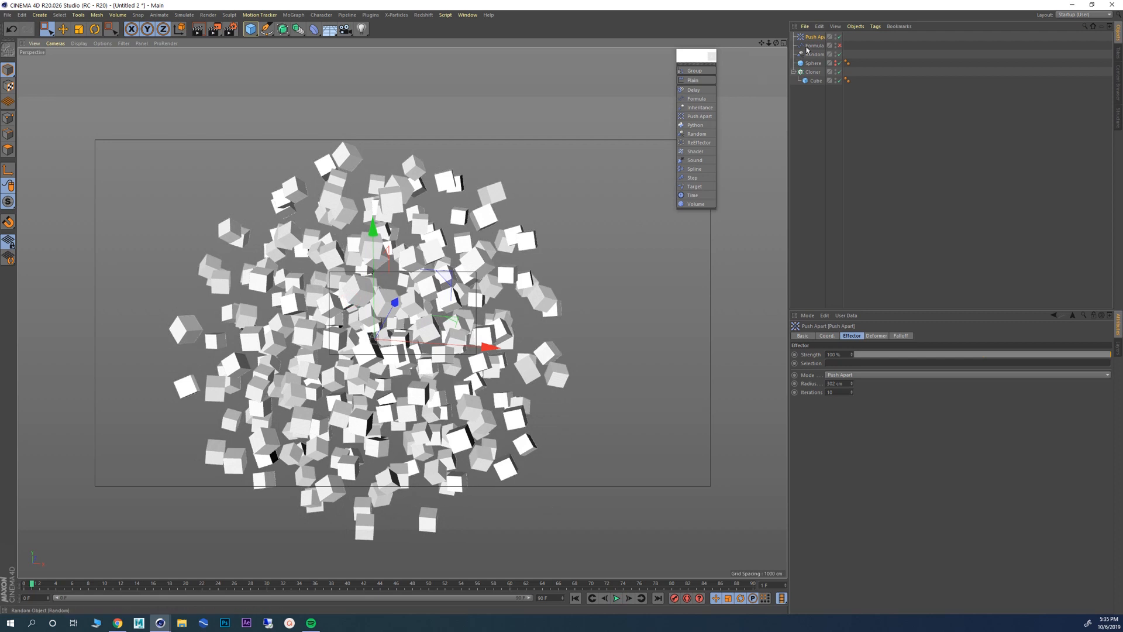
Step: Change the Cloner's mode from Object to Linear and frame the row of cubes
left_click(813, 72)
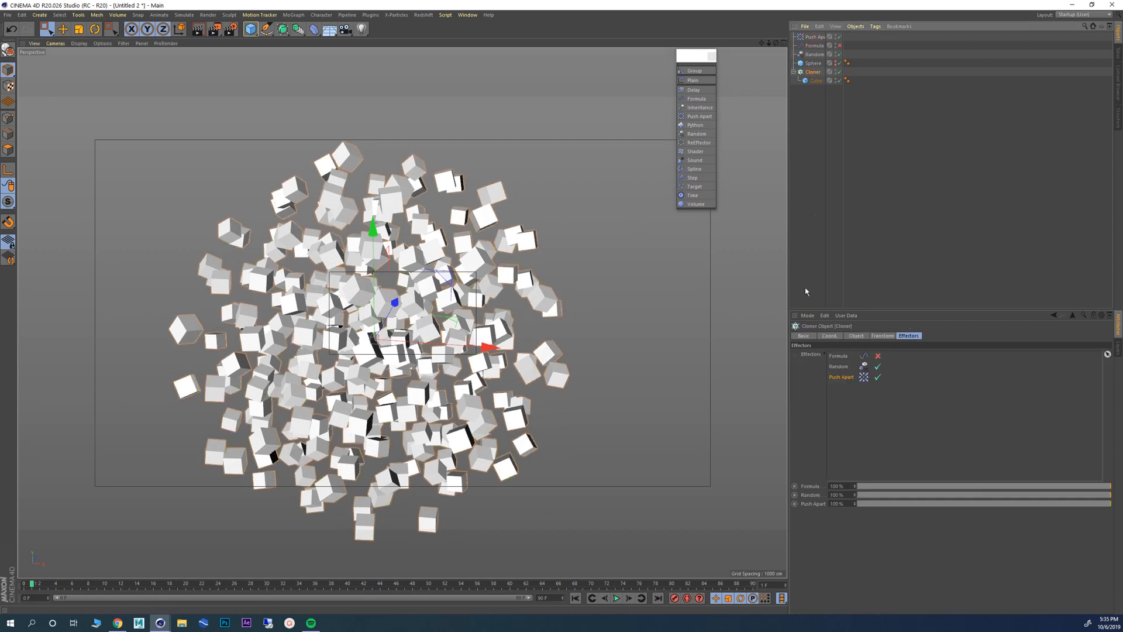
left_click(856, 336)
left_click(841, 354)
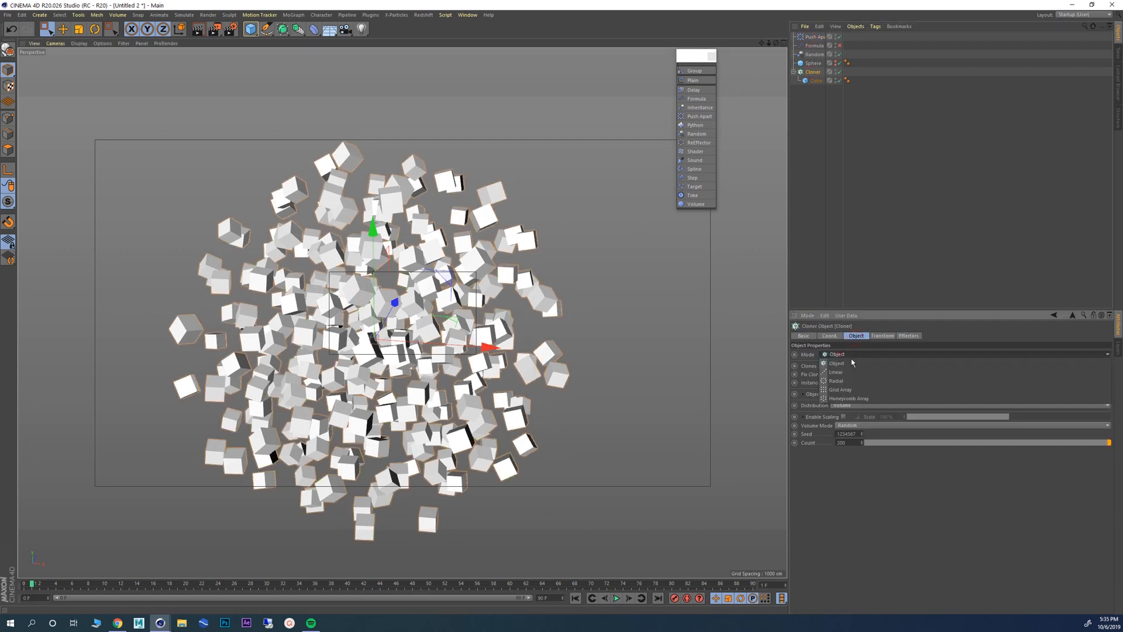
left_click(849, 378)
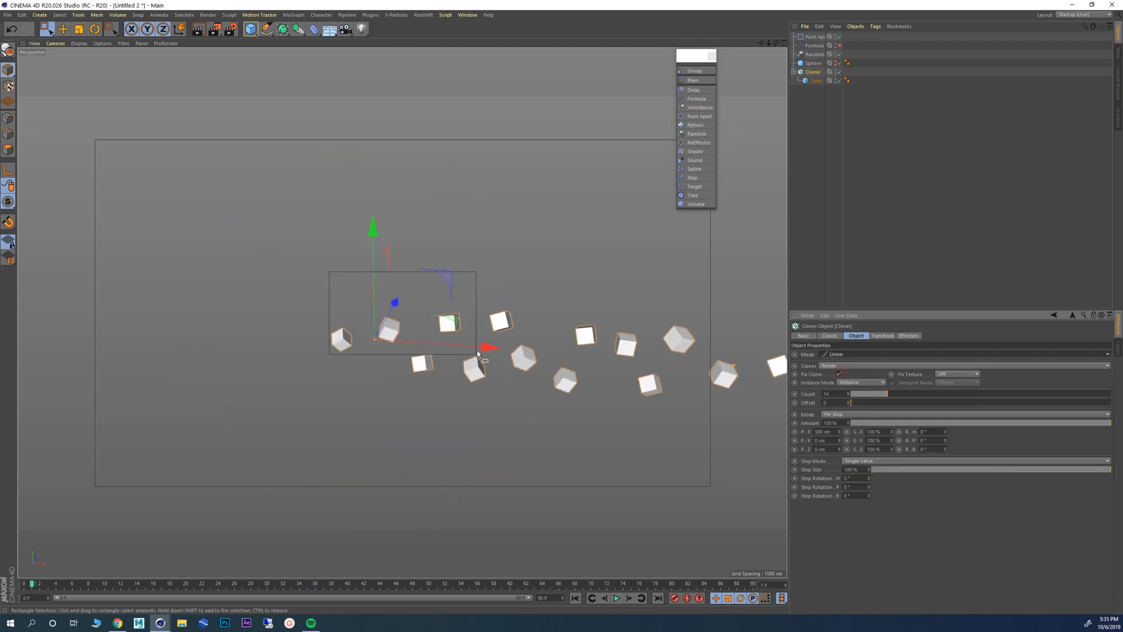
right_click_drag(477, 351, 410, 353, "alt")
middle_click_drag(409, 352, 309, 335, "alt")
mouse_move(436, 342)
right_mouse_down("alt")
mouse_move(524, 368)
mouse_move(559, 364)
right_mouse_up("alt")
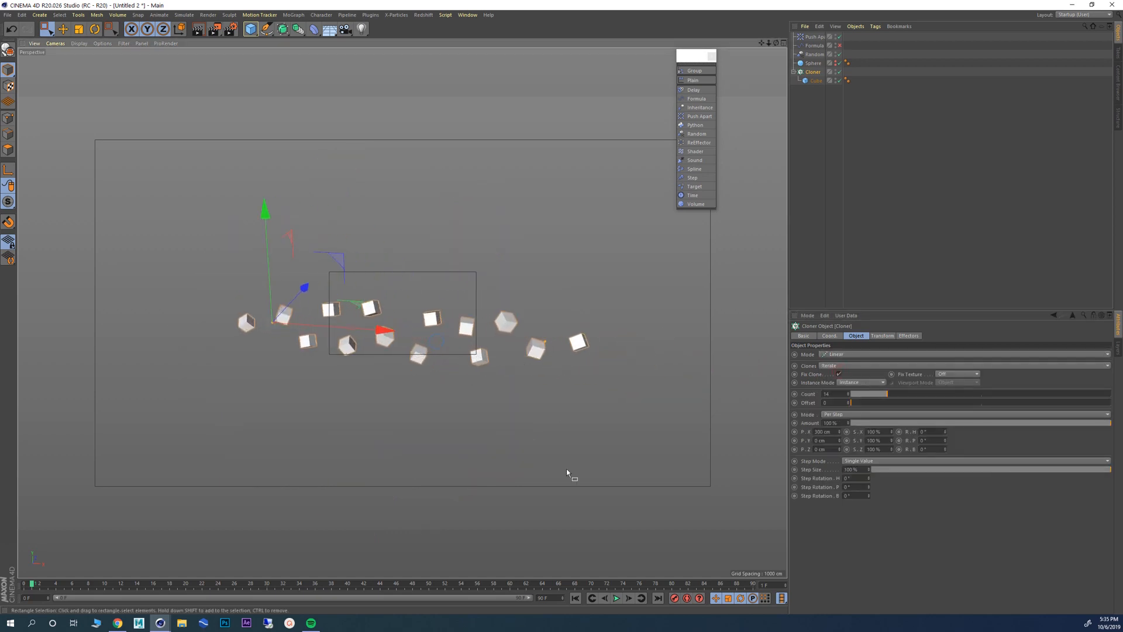
Step: Play the animation, raise the linear Cloner's count to 46 and set its X position step to 100 cm
left_click(617, 598)
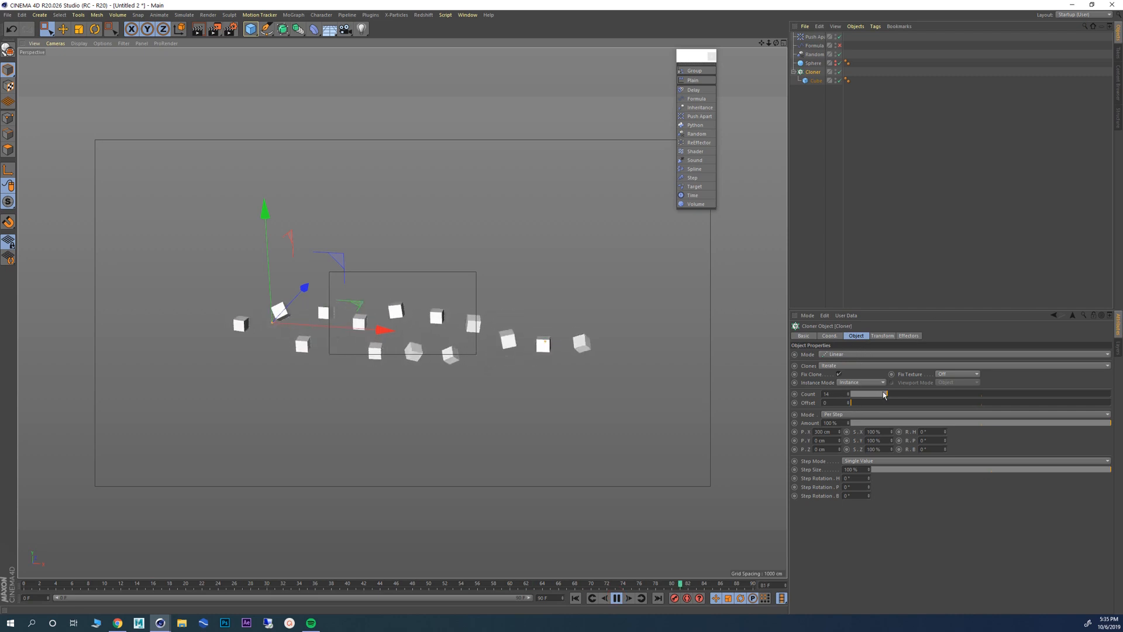
left_click_drag(936, 392, 950, 395)
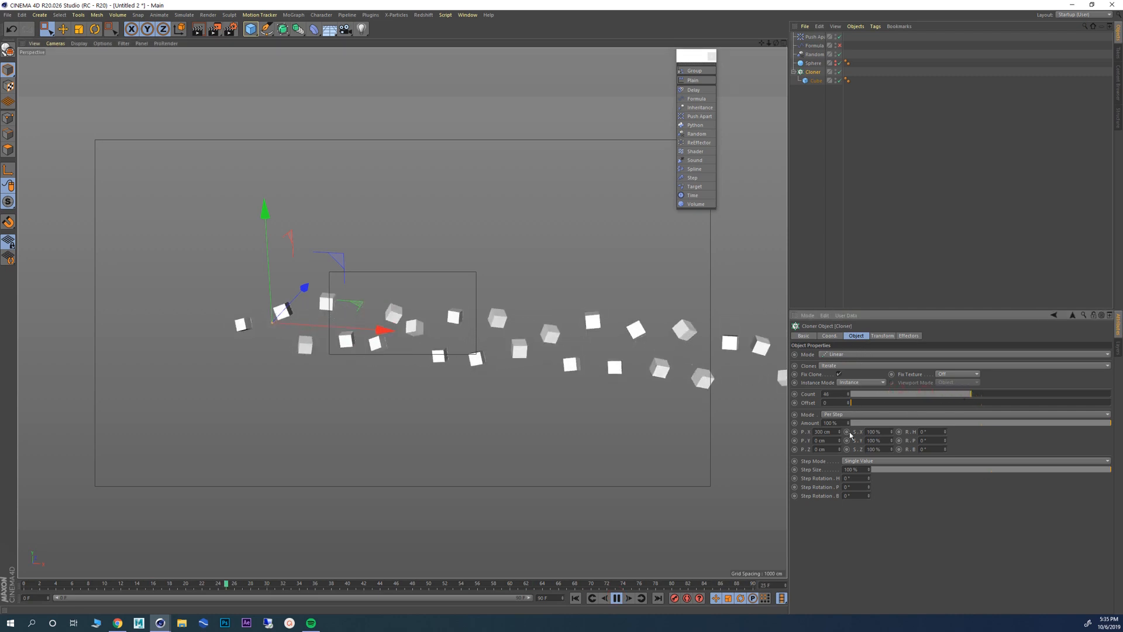
left_click_drag(840, 432, 837, 432)
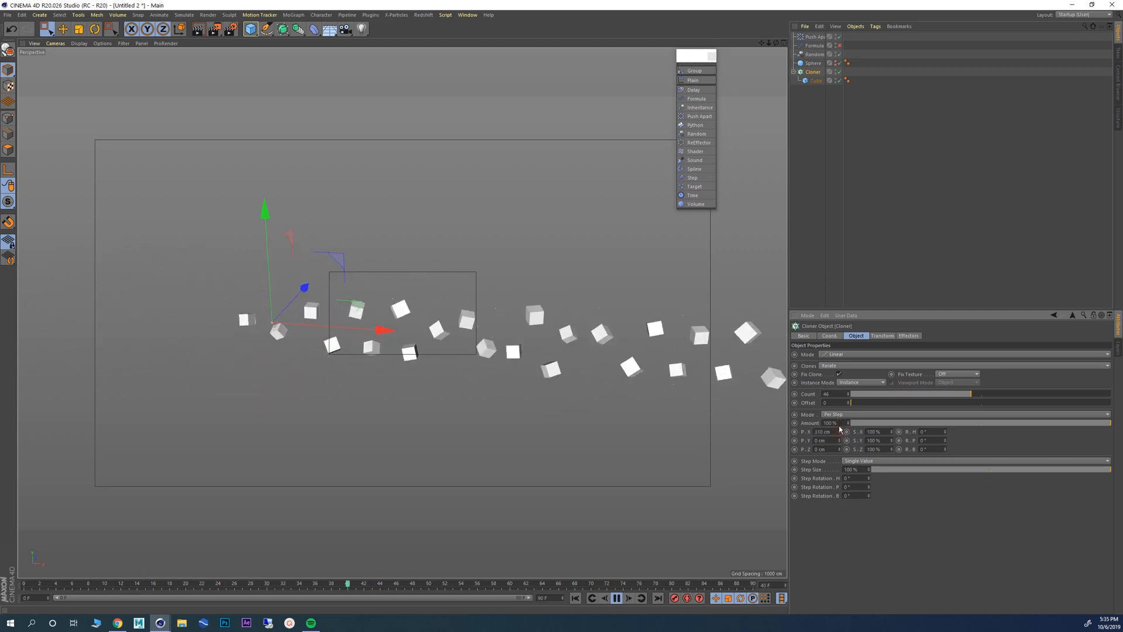
type("100")
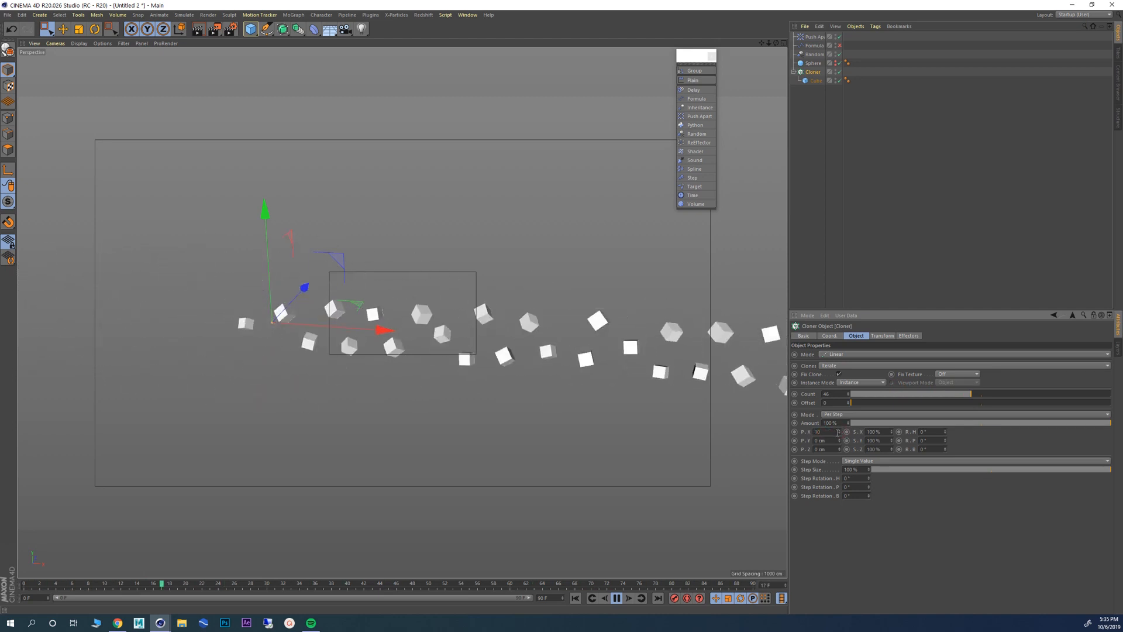
key("Return")
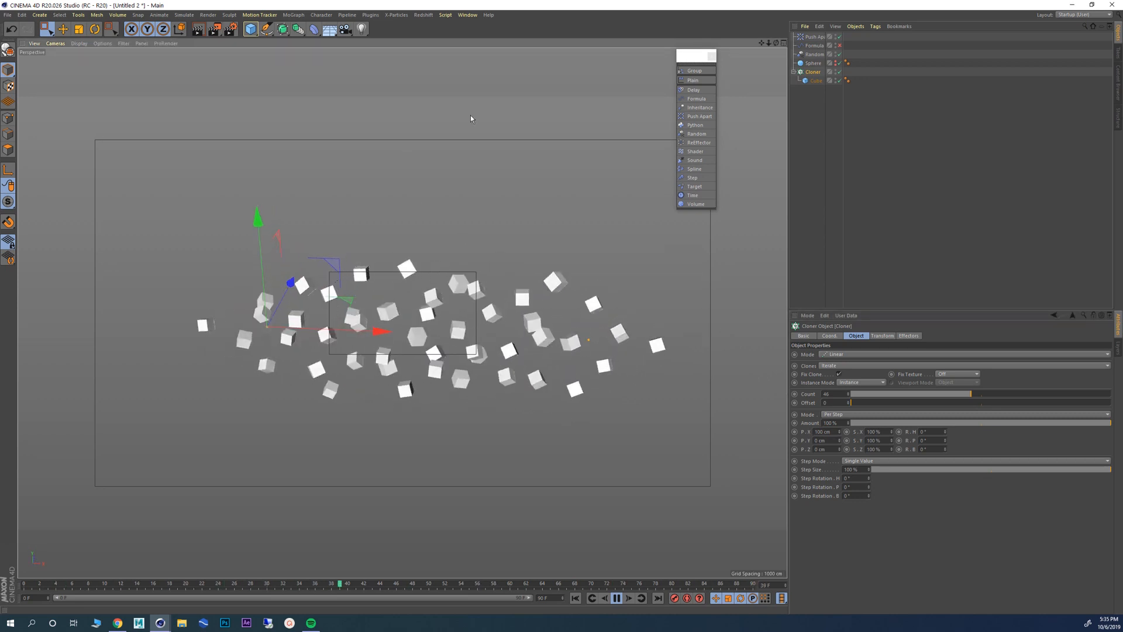
Step: Enable the Formula effector and move it below Push Apart in the Cloner's effector order
left_click(840, 46)
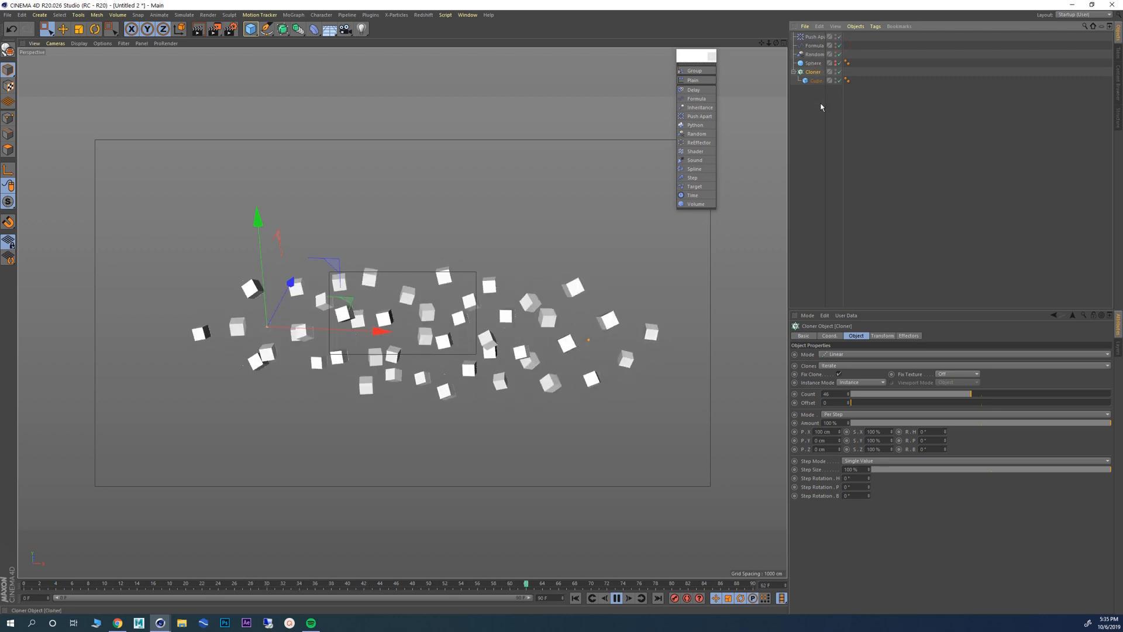
left_click(909, 335)
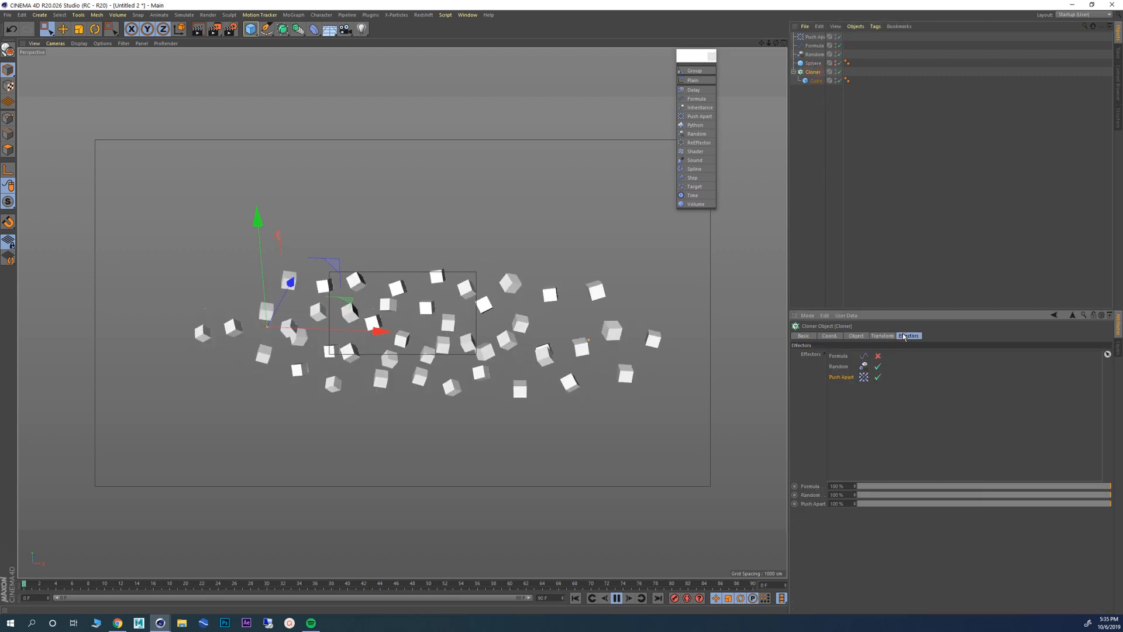
left_click(878, 356)
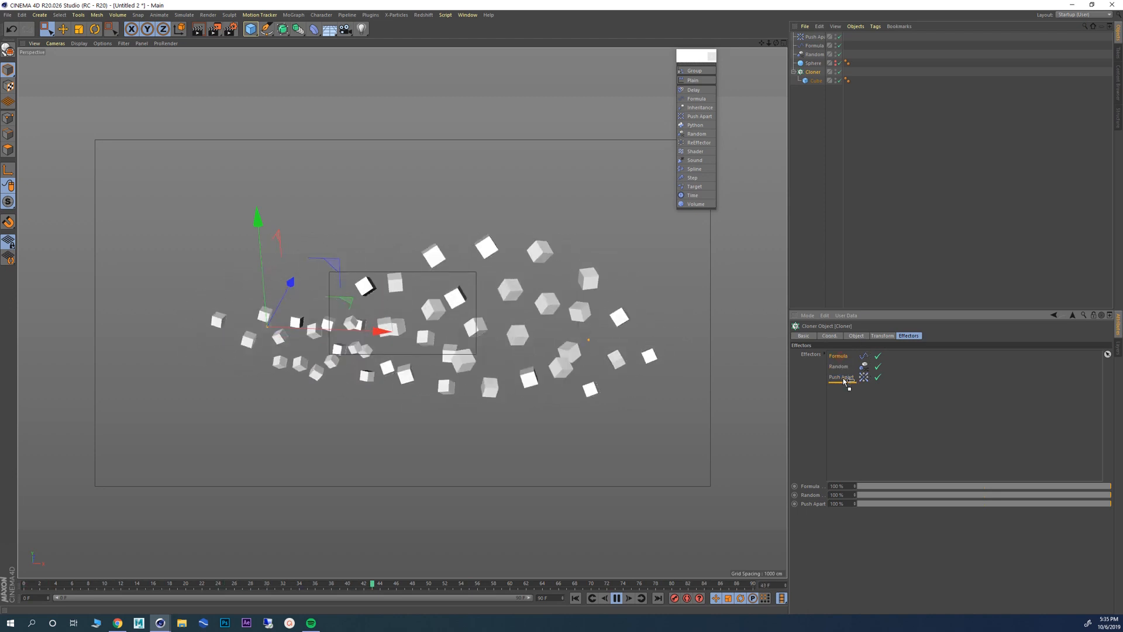
left_click_drag(844, 381, 850, 402)
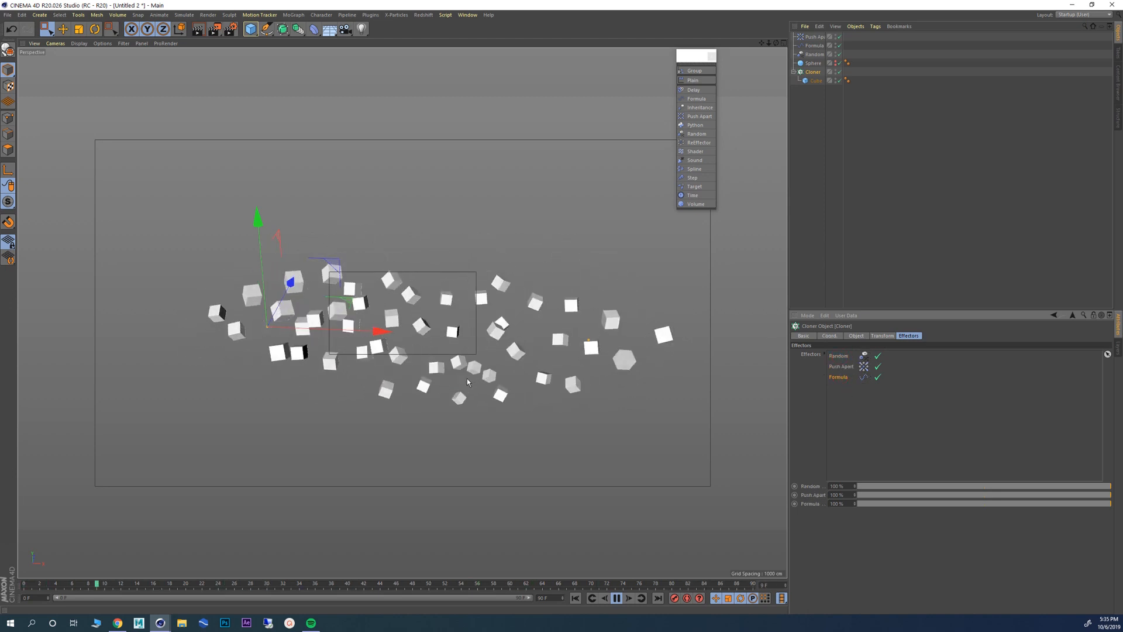
Step: Turn Push Apart off and back on in the Cloner's effectors to compare the cubes' motion
left_click(877, 367)
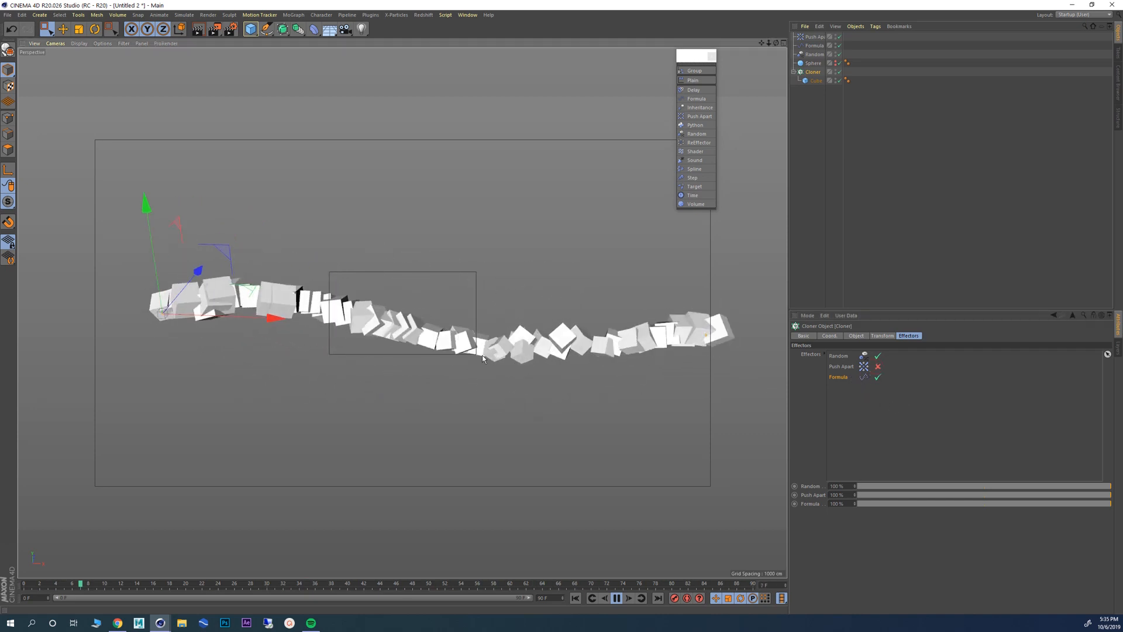
left_click(878, 367)
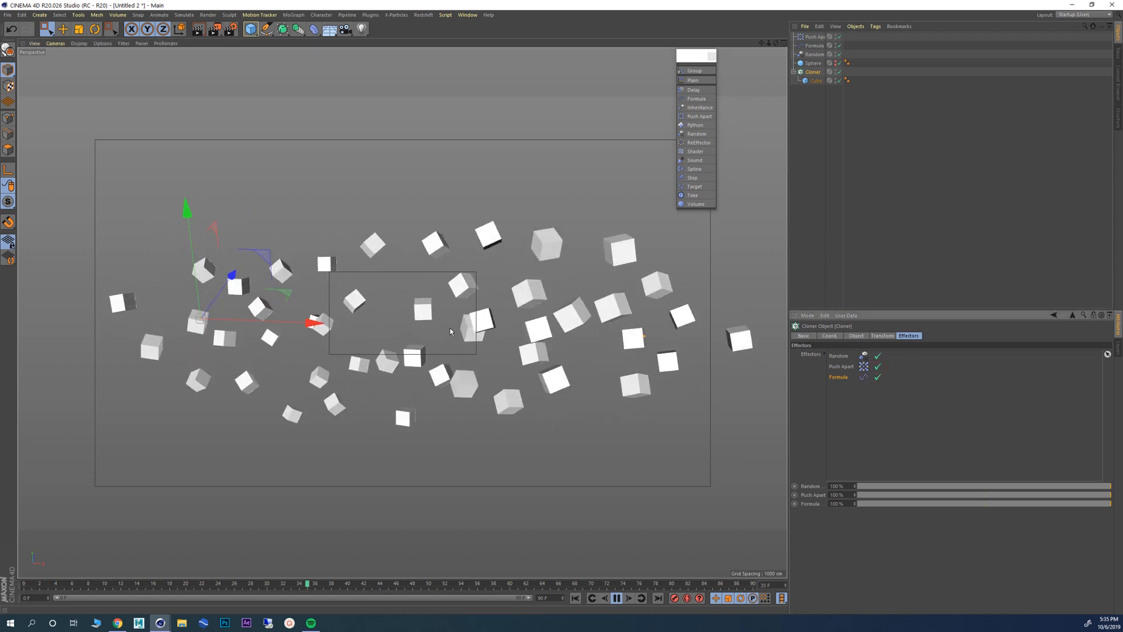
Step: Change the Push Apart effector's mode to Scale Apart and set its radius to 100 cm
double_click(840, 366)
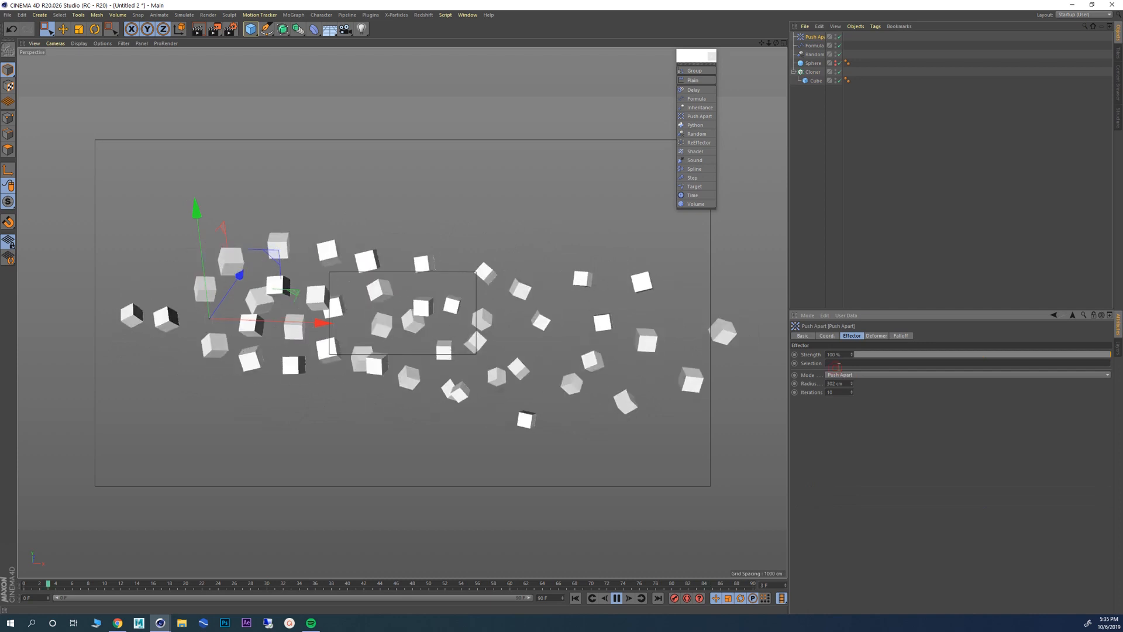
left_click(840, 374)
left_click(836, 398)
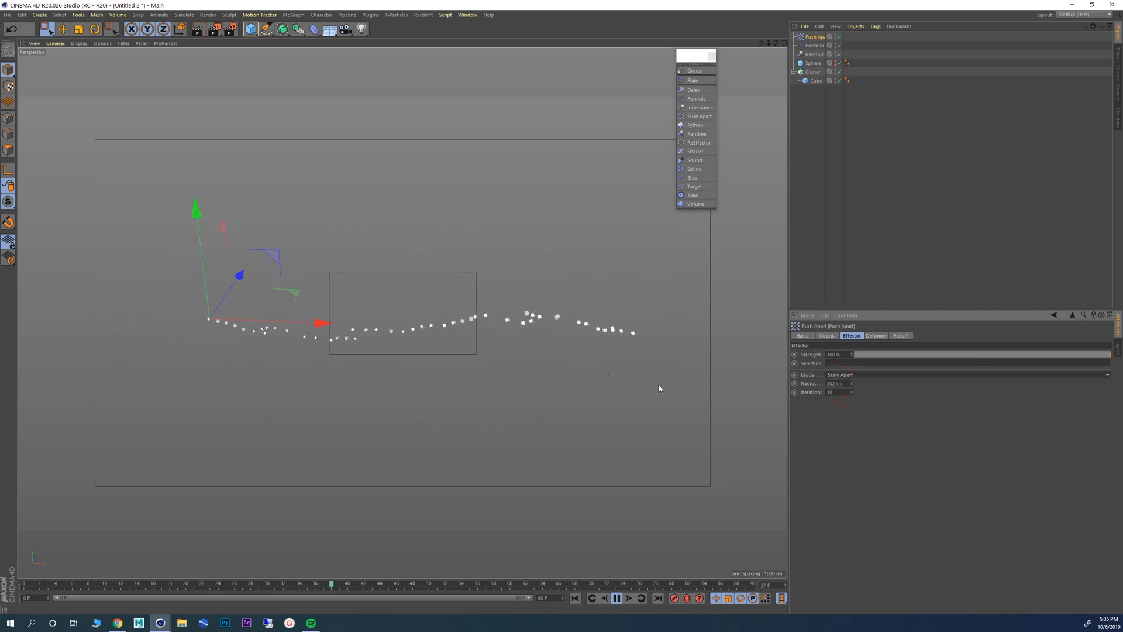
left_click(835, 383)
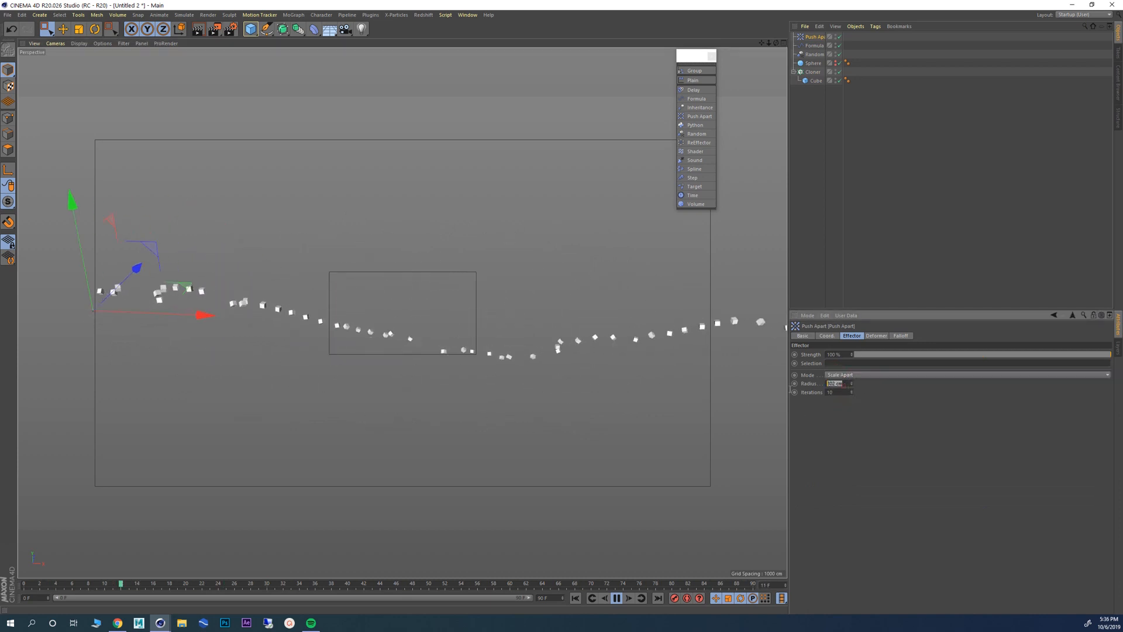
type("100")
key("Return")
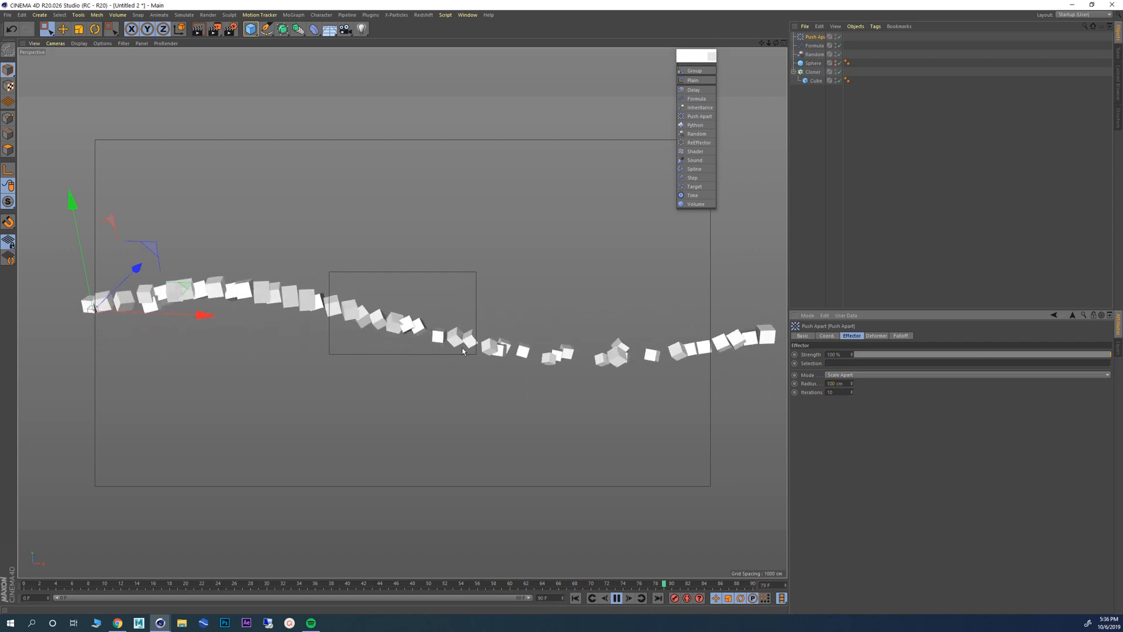
Step: Set the Push Apart effector's radius to 150 cm, inspect the cubes up close and stop the animation
left_click(835, 383)
type("1")
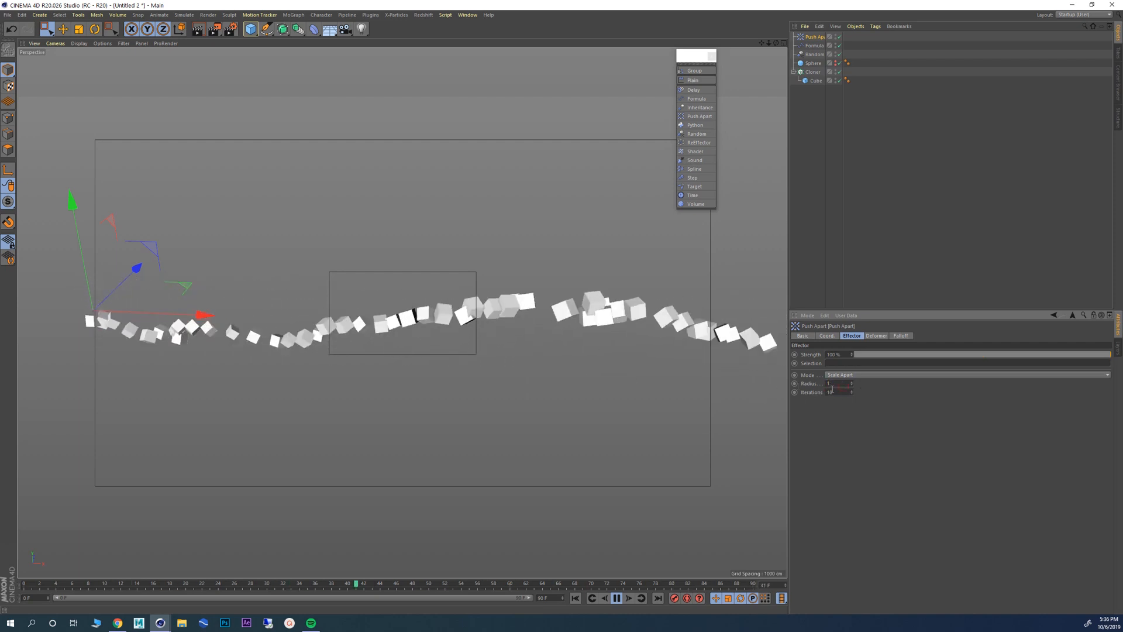
type("50")
key("Return")
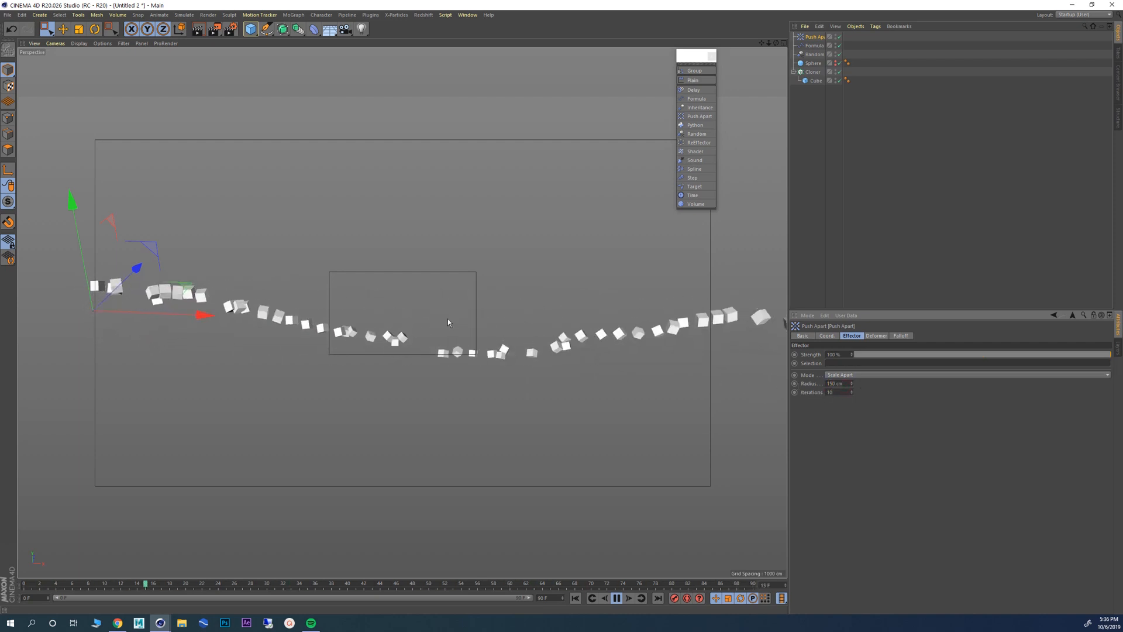
scroll(447, 319, "up", 4)
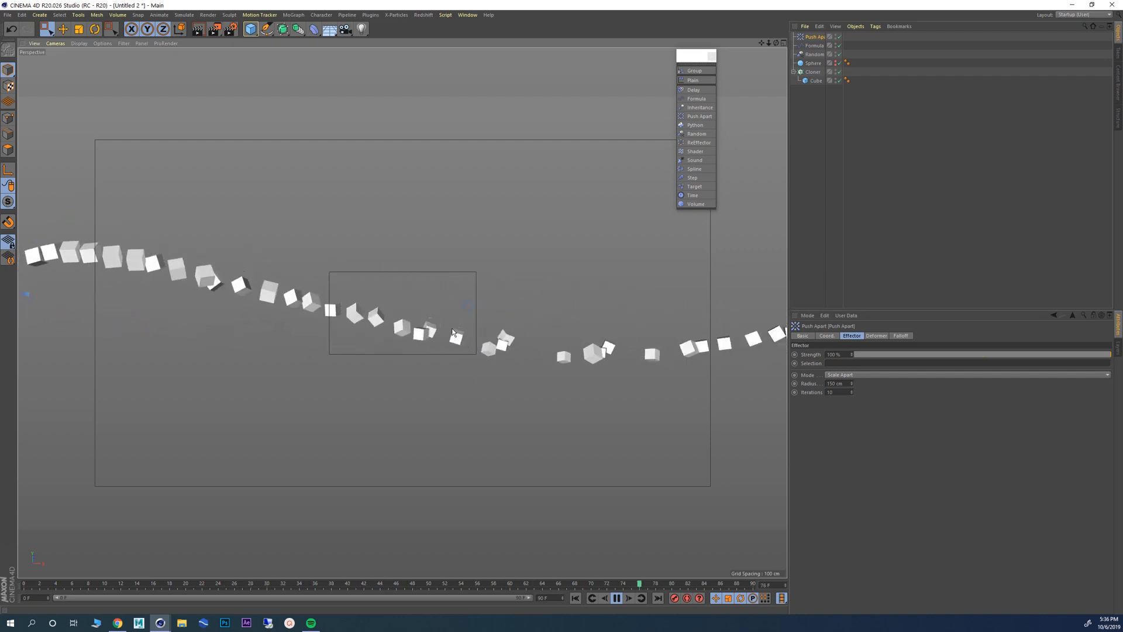
left_click(617, 598)
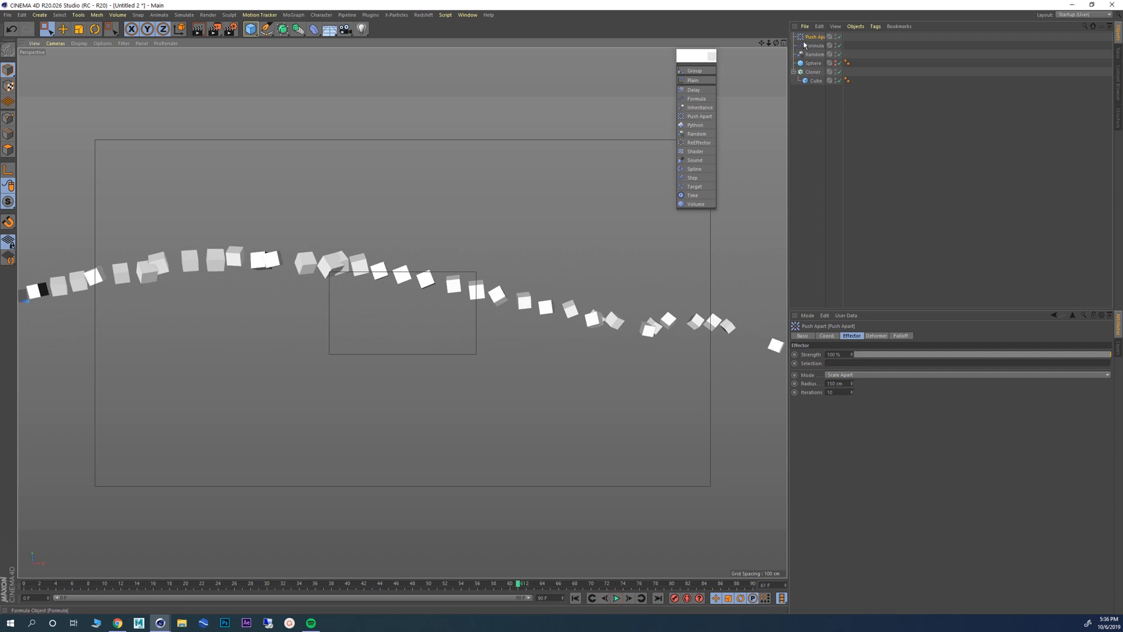
Step: Move the floating effector palette aside and disable the Push Apart, Formula and Random effectors
left_click_drag(684, 59, 670, 34)
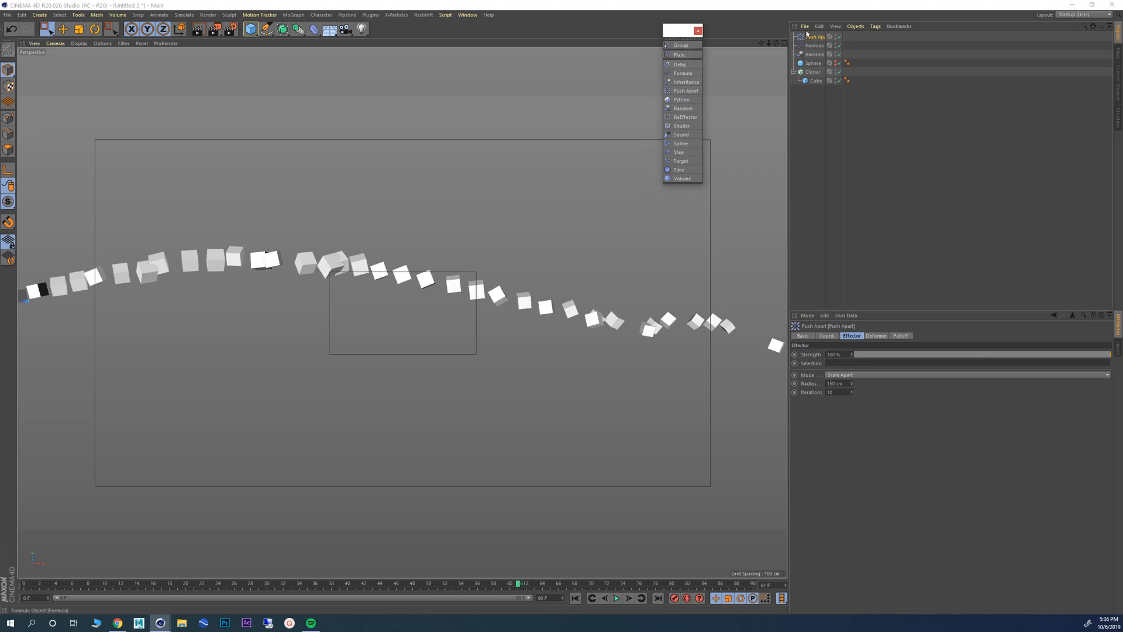
left_click(840, 37)
left_click(840, 45)
left_click(840, 53)
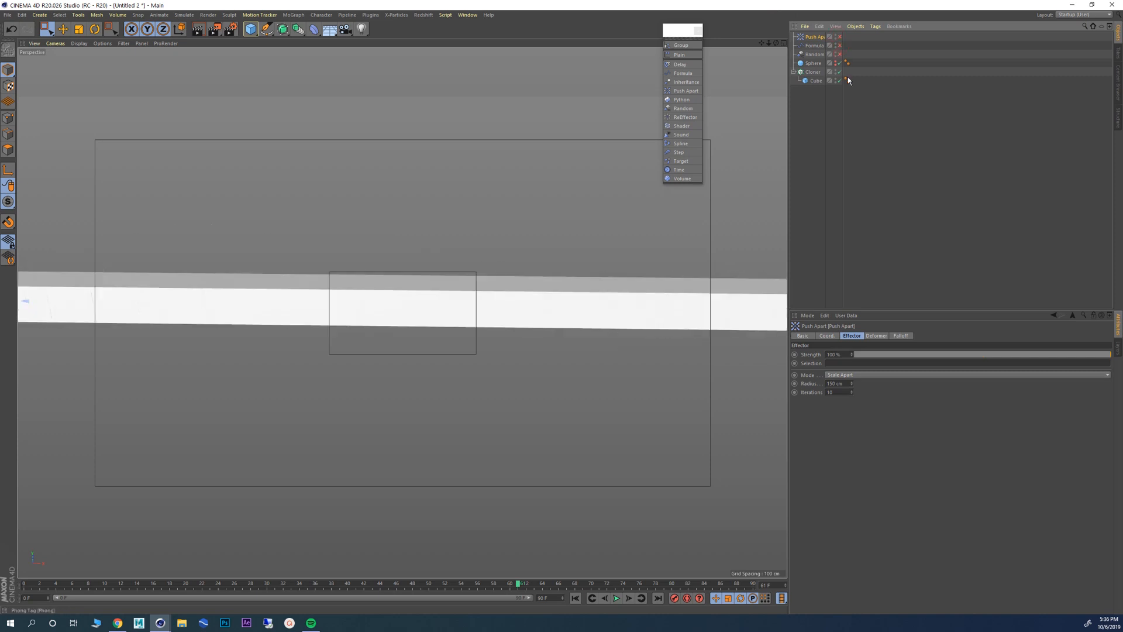
Step: Set the linear Cloner's X position step to 200 cm and its count to 35
left_click(813, 72)
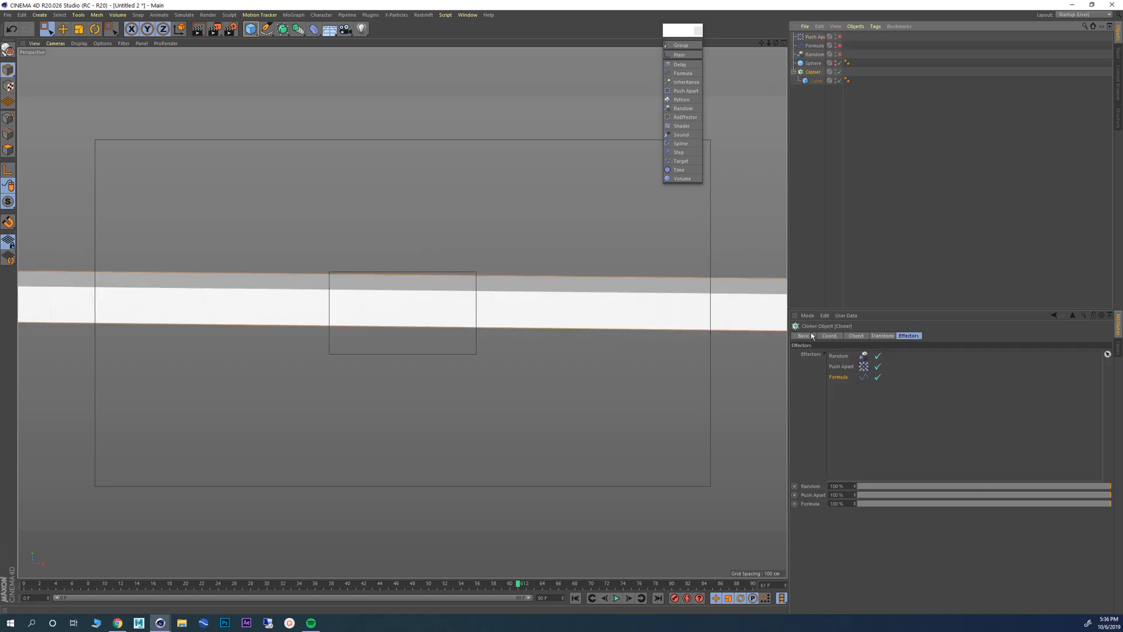
left_click(858, 335)
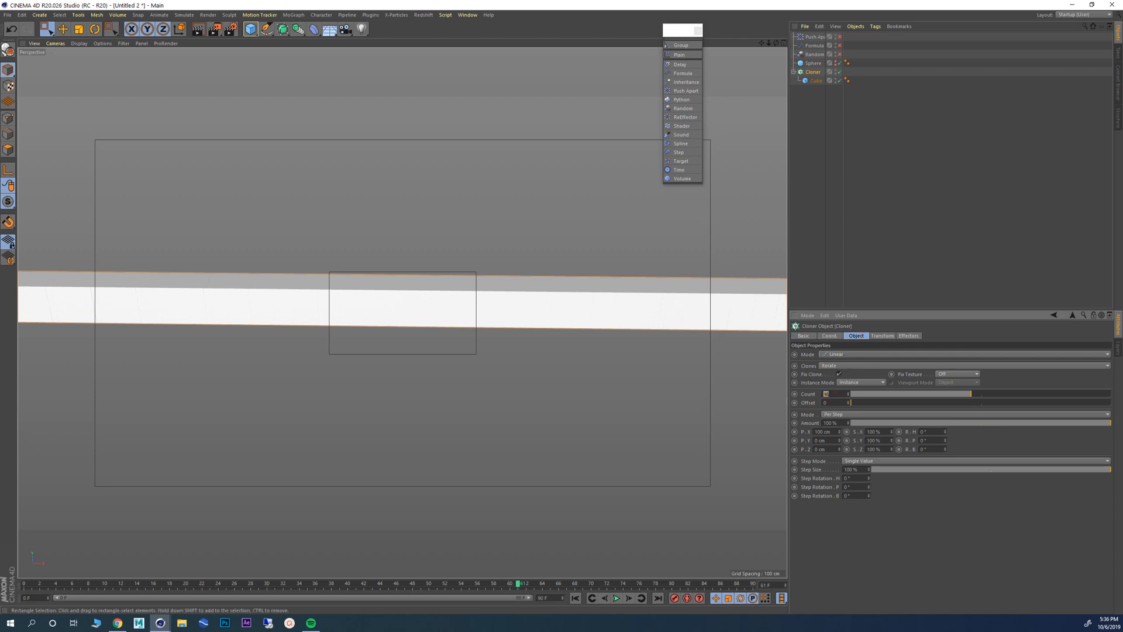
type("200")
key("Return")
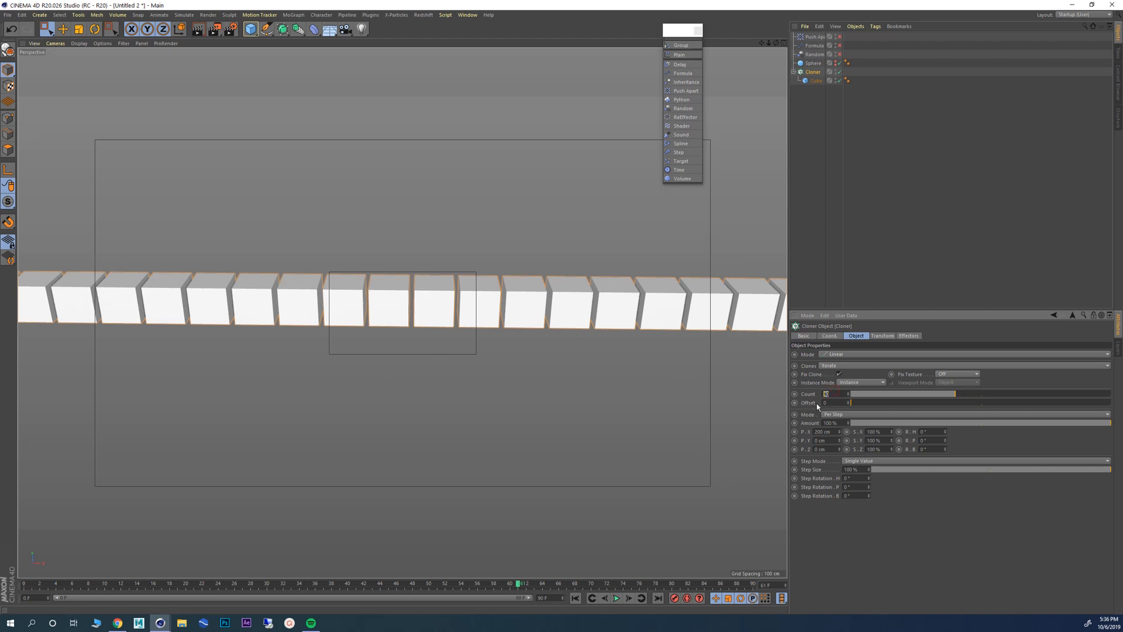
scroll(375, 339, "down", 6)
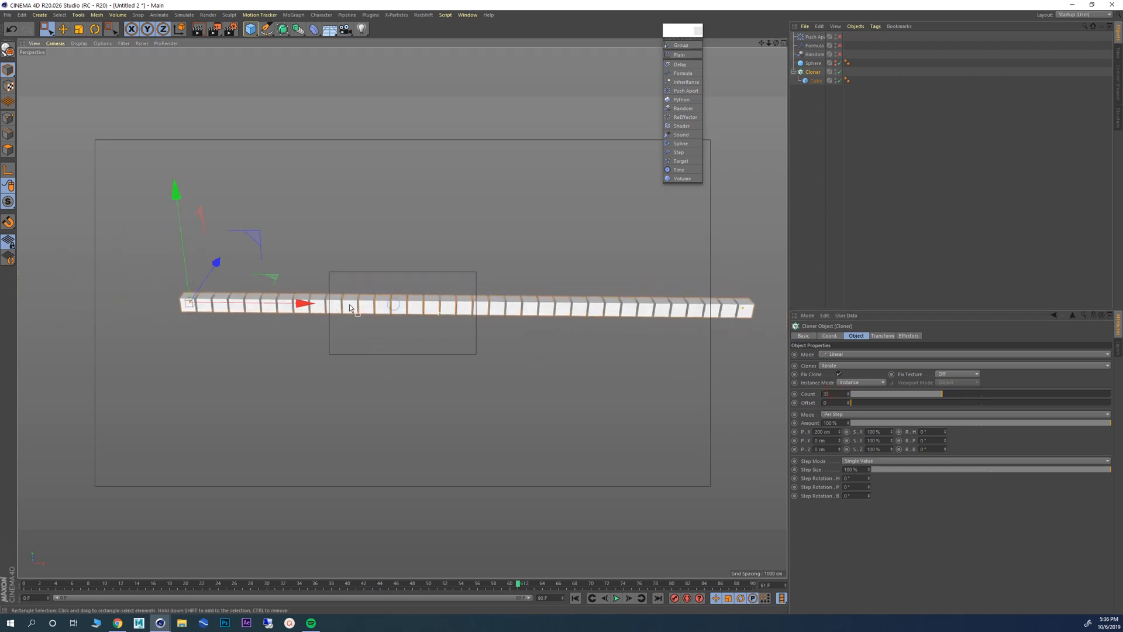
Step: Add a Plain effector to the Cloner and turn off its position transform
scroll(434, 334, "up", 2)
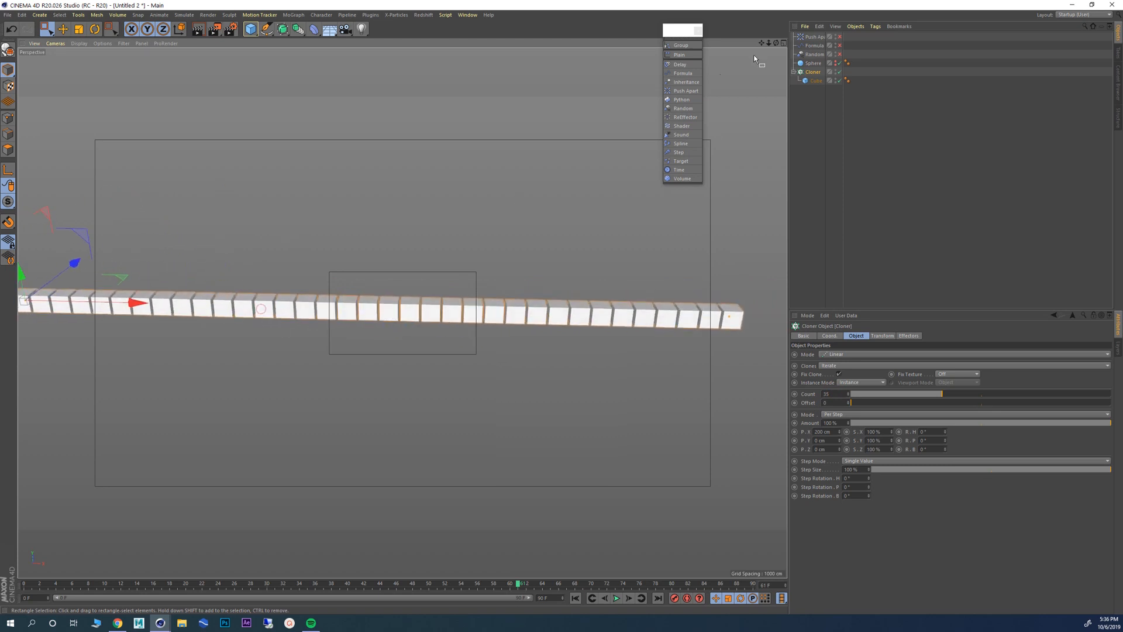
left_click(679, 55)
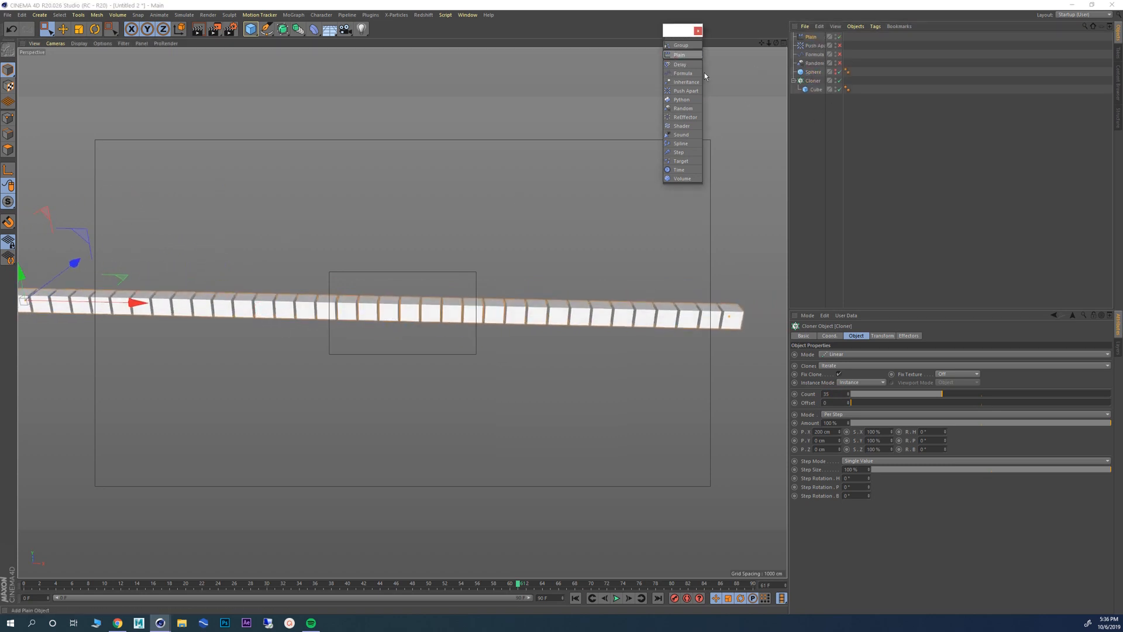
left_click_drag(369, 293, 363, 309, "alt")
middle_click_drag(363, 309, 378, 299, "alt")
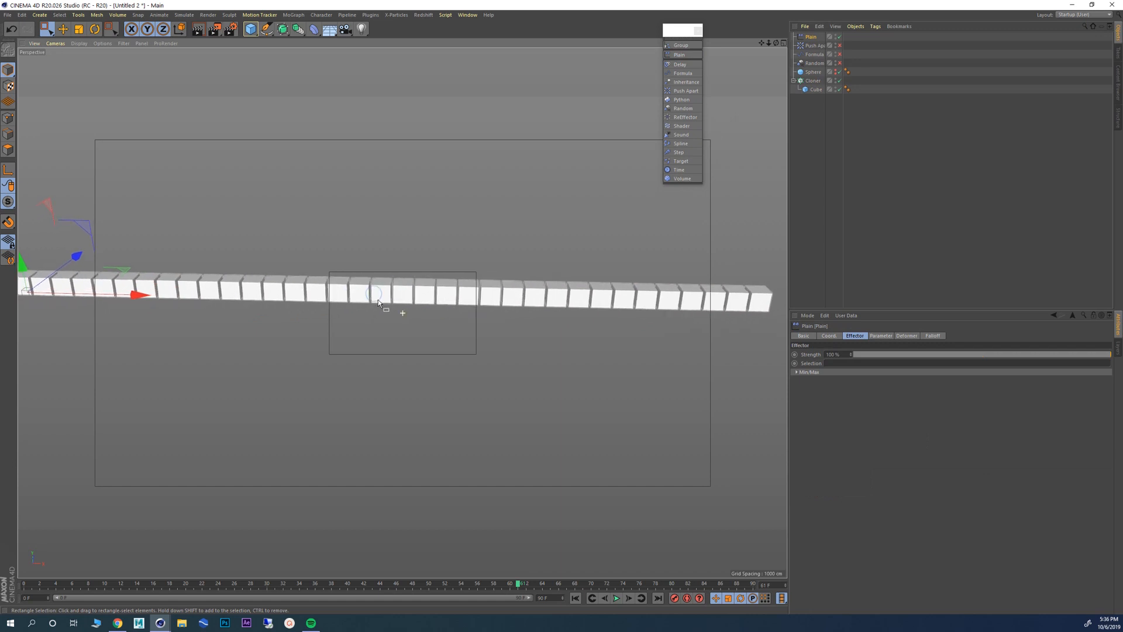
left_click(881, 336)
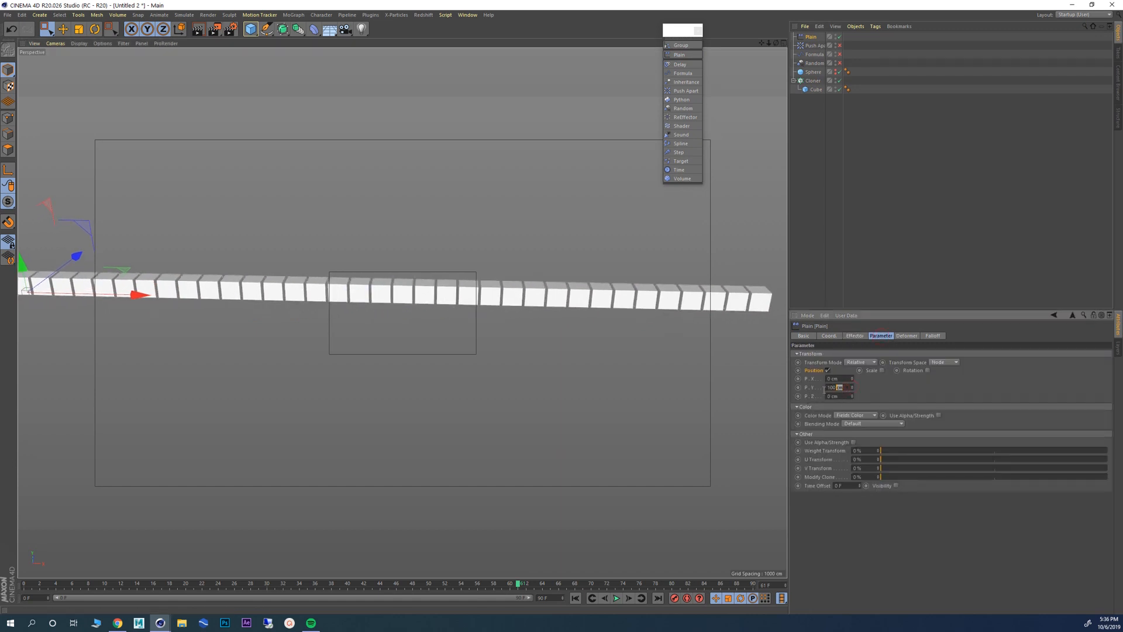
left_click(827, 370)
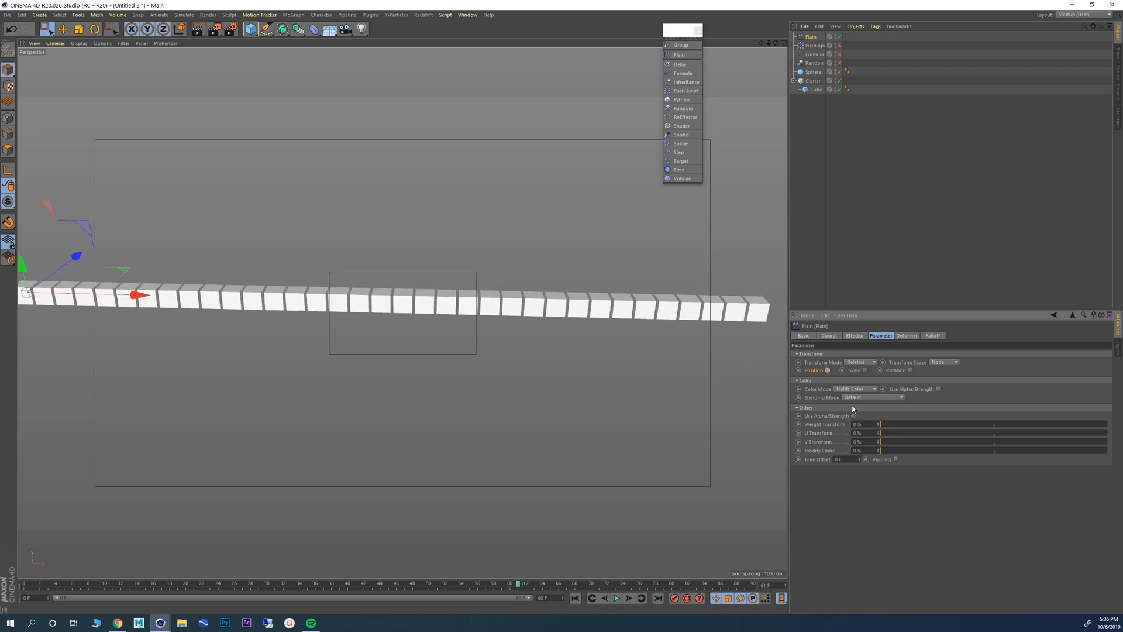
Step: Enable rotation on the Plain effector and turn the clones' heading to about 101°
left_click(910, 370)
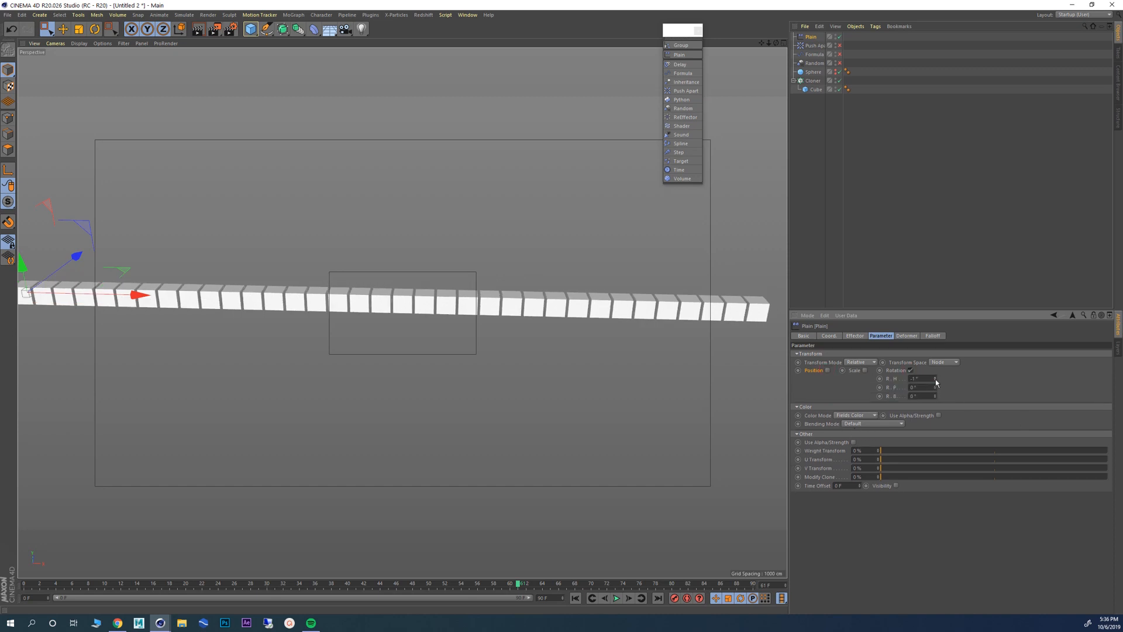
left_click_drag(935, 379, 943, 386)
left_click_drag(483, 302, 485, 341, "alt")
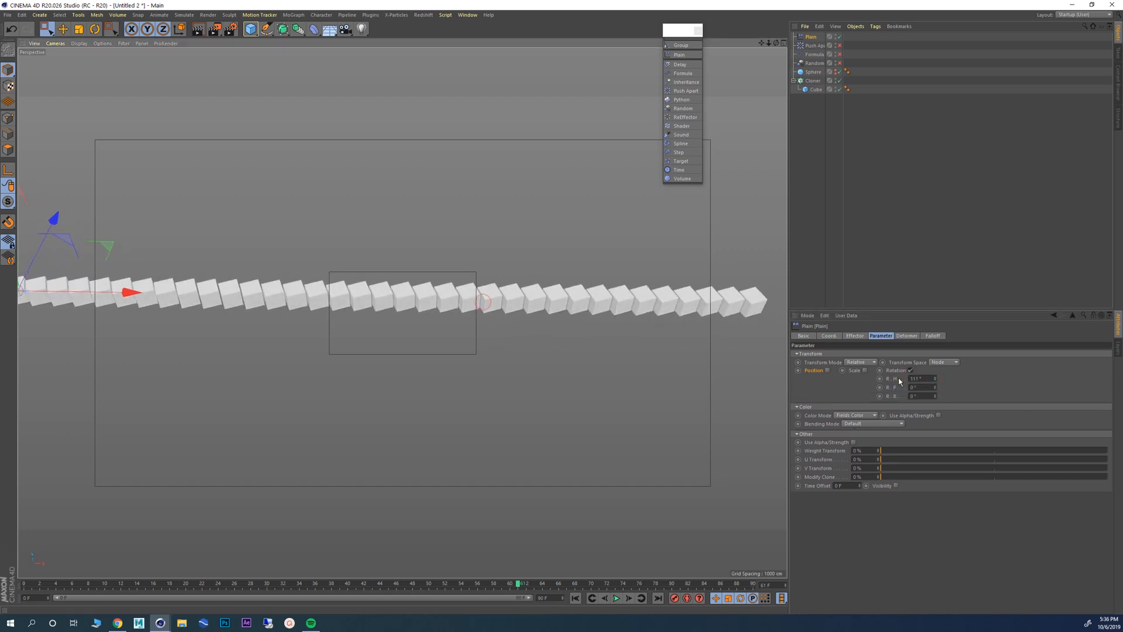
left_click_drag(935, 380, 935, 374)
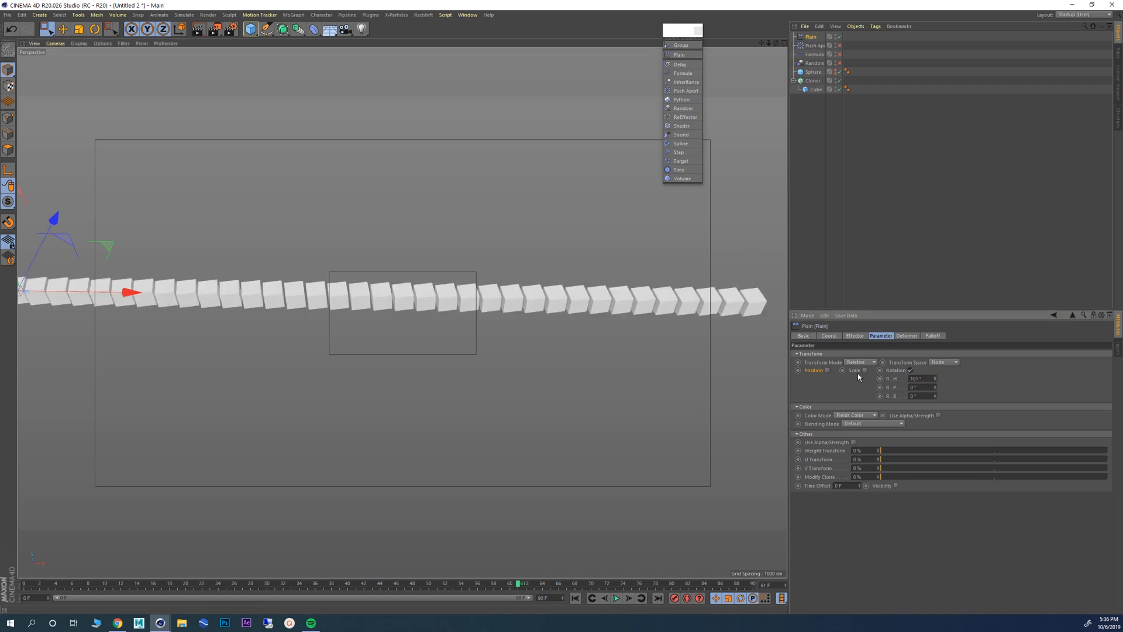
Step: Try offsetting the clones with the Plain effector's X, Y and Z position values, and disable position again
left_click(827, 371)
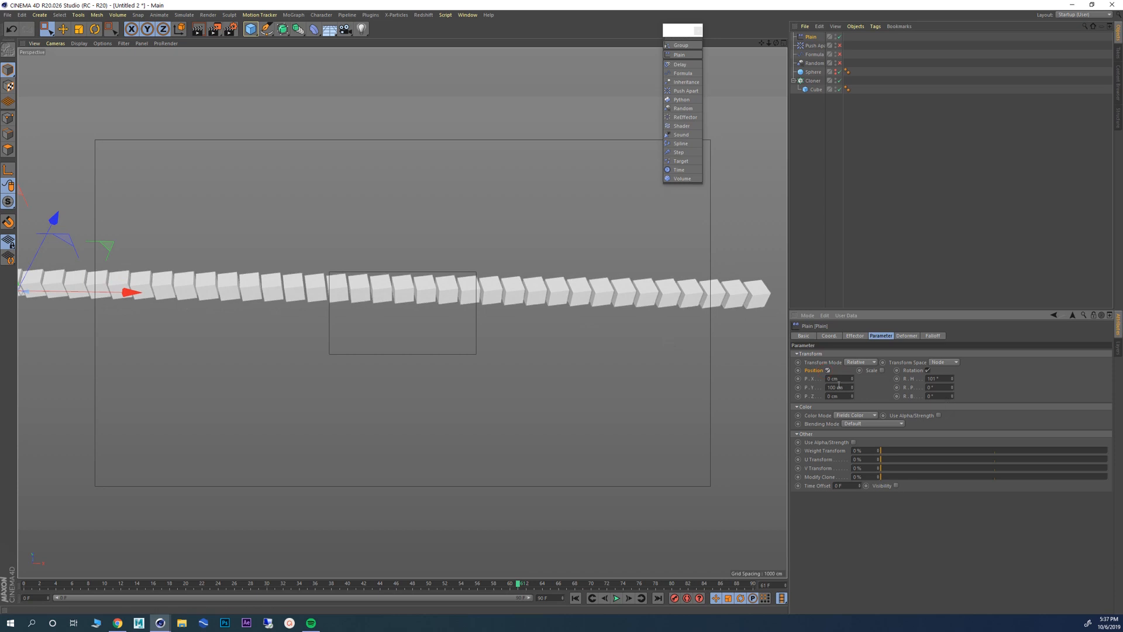
mouse_move(852, 379)
left_mouse_down()
mouse_move(880, 402)
mouse_move(852, 362)
mouse_move(851, 379)
mouse_move(852, 357)
left_mouse_up()
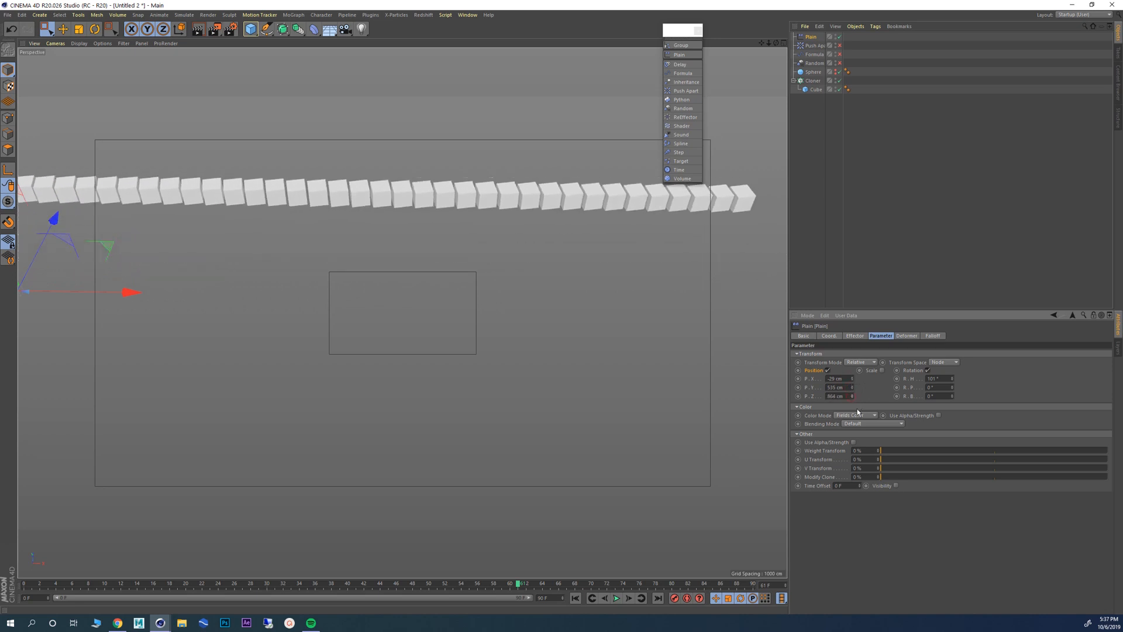
mouse_move(858, 412)
left_mouse_down()
mouse_move(854, 381)
mouse_move(911, 366)
mouse_move(926, 419)
left_mouse_up()
left_click(828, 370)
Step: Enable scale on the Plain effector and stretch the clones along X into long bars
left_click(886, 371)
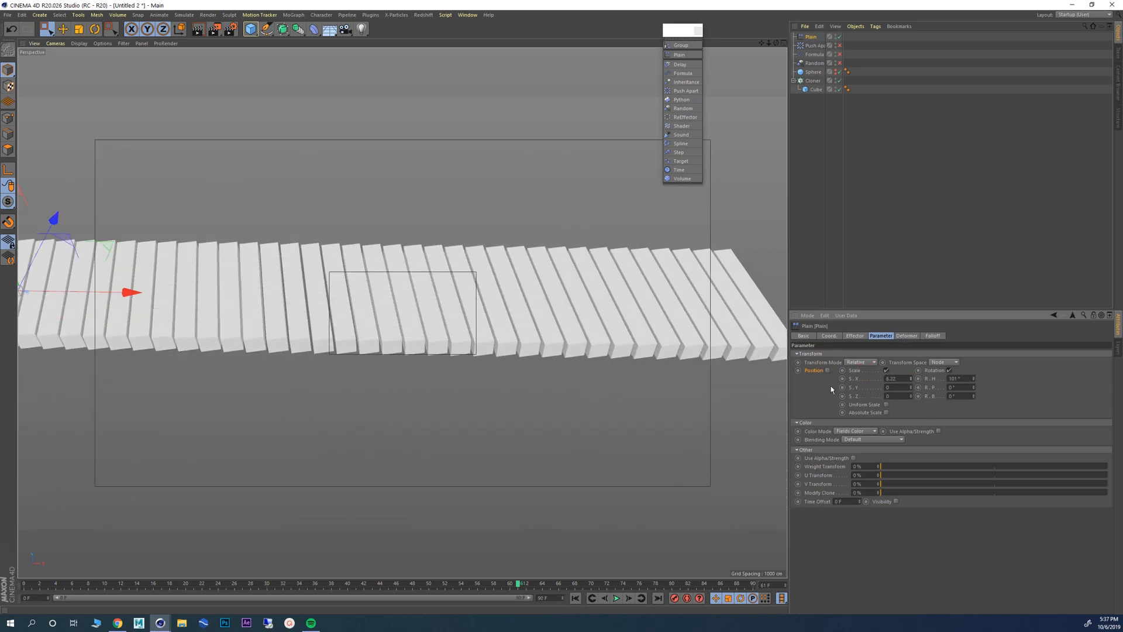
left_click_drag(402, 310, 395, 275, "alt")
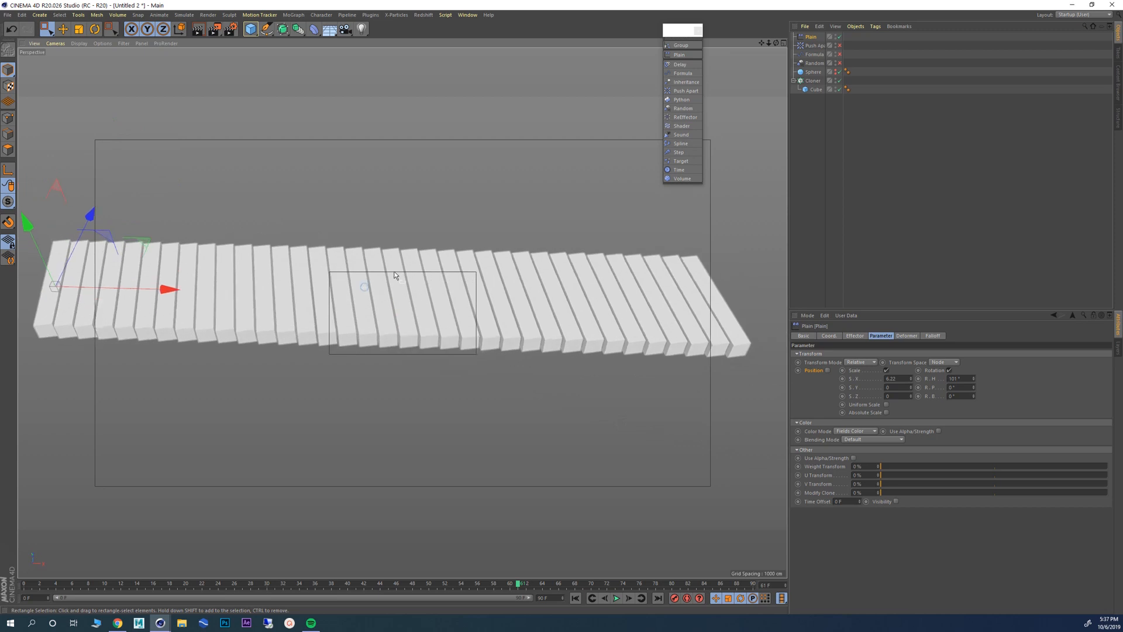
left_click_drag(435, 314, 367, 299, "alt")
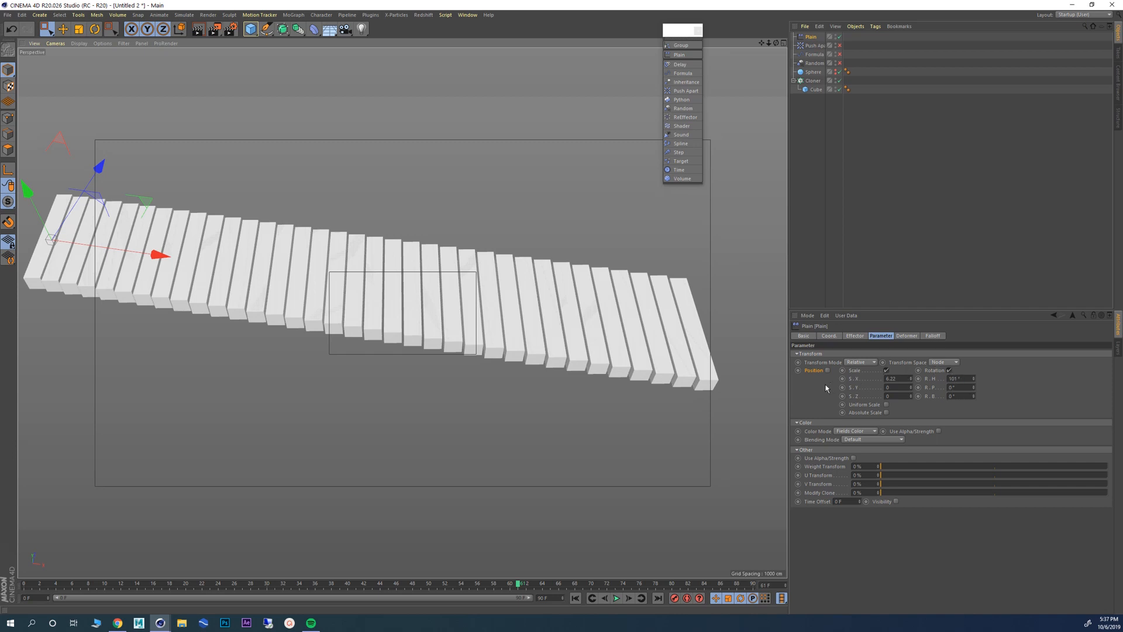
Step: Review the Cloner's and Plain effector's transform settings and add a Linear field to the Plain effector's falloff
left_click(812, 81)
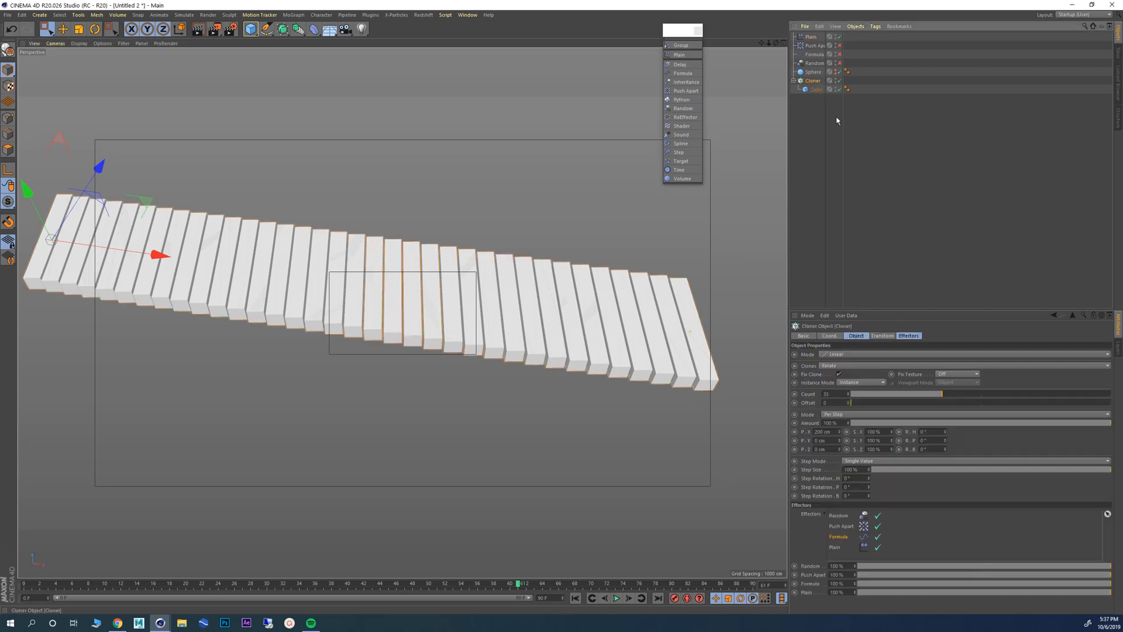
left_click(880, 336)
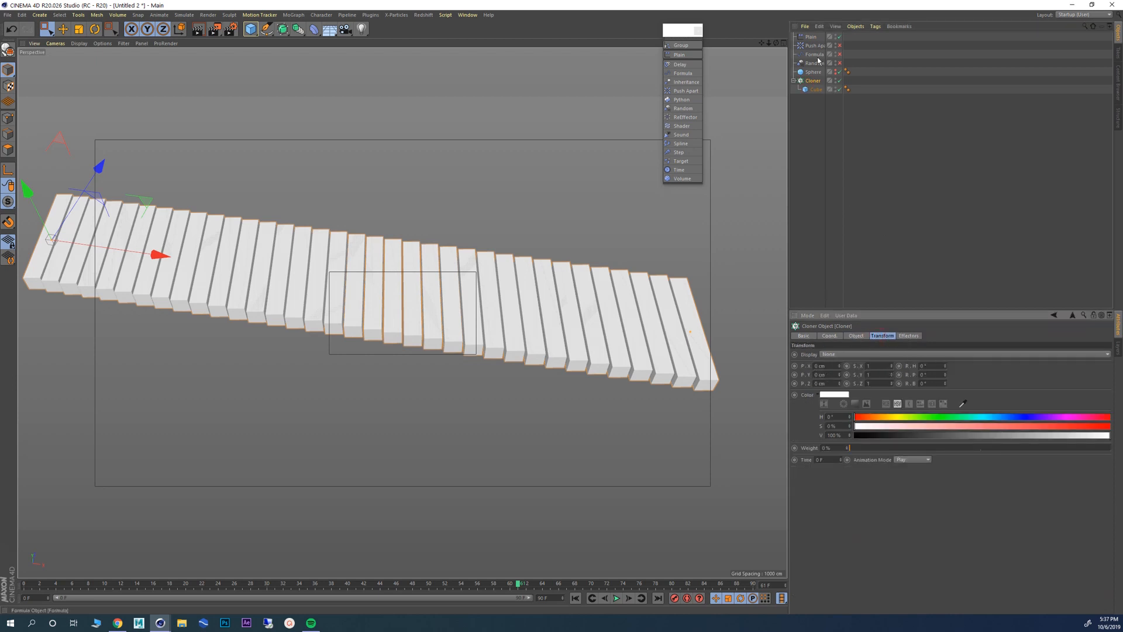
left_click(817, 39)
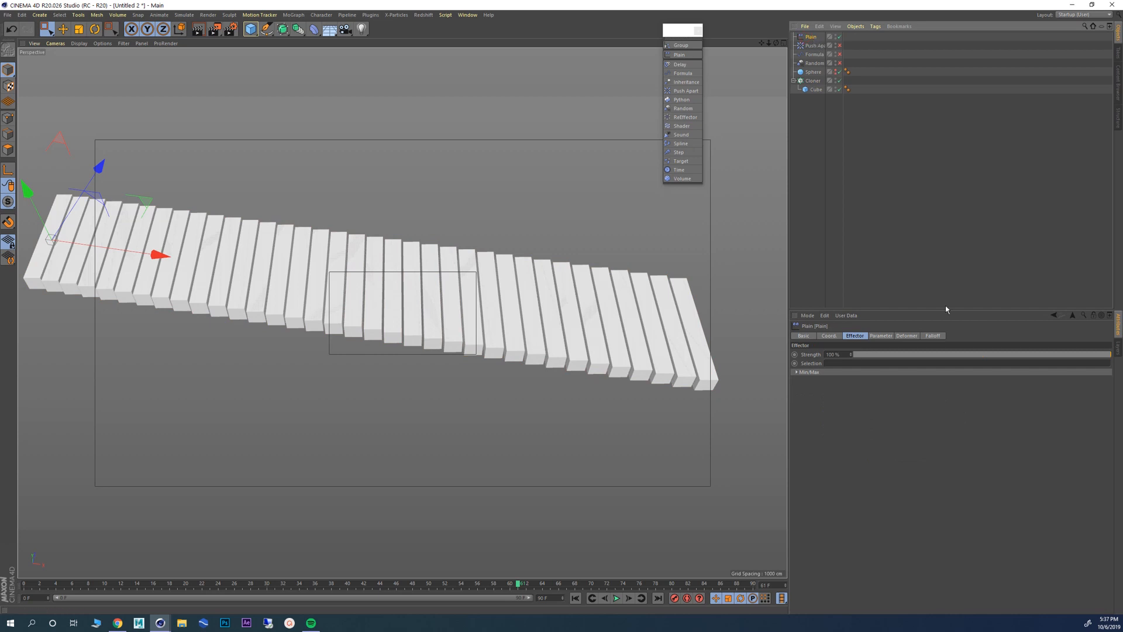
left_click(878, 336)
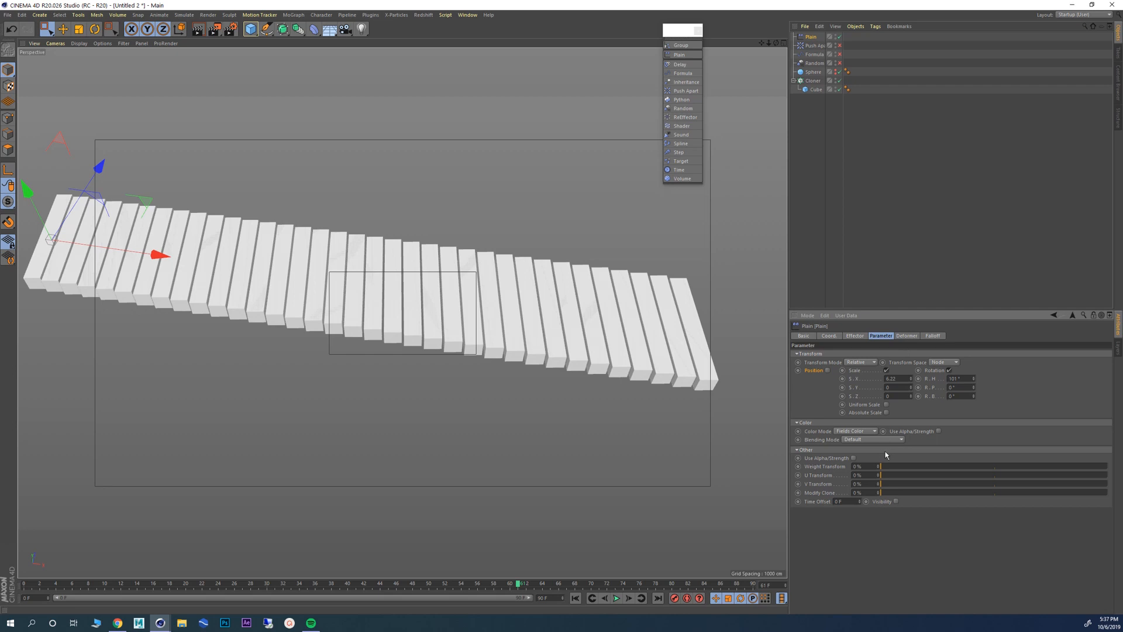
left_click(932, 336)
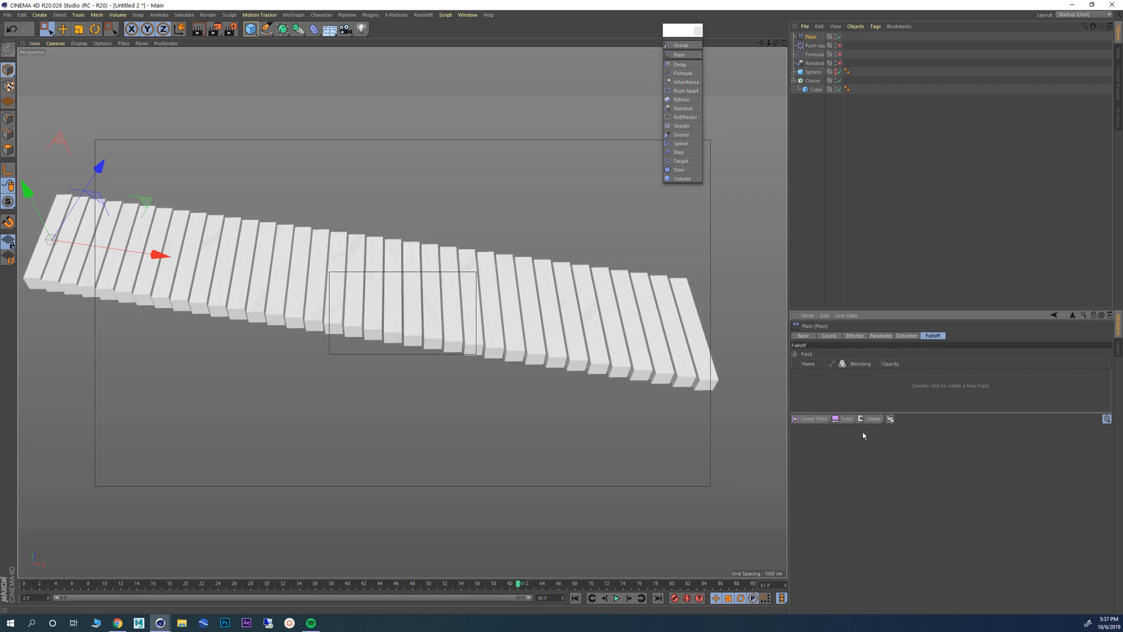
left_click(812, 420)
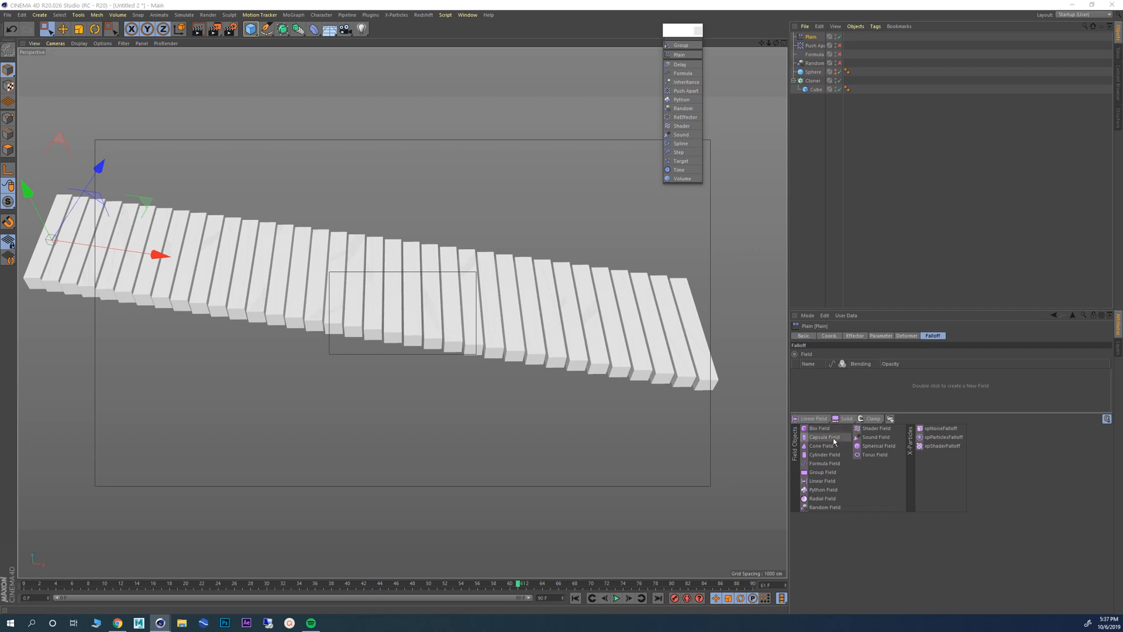
left_click(821, 481)
Step: Select the Linear field and scale it up until its falloff spreads gradually across much of the clone row
scroll(409, 252, "down", 3)
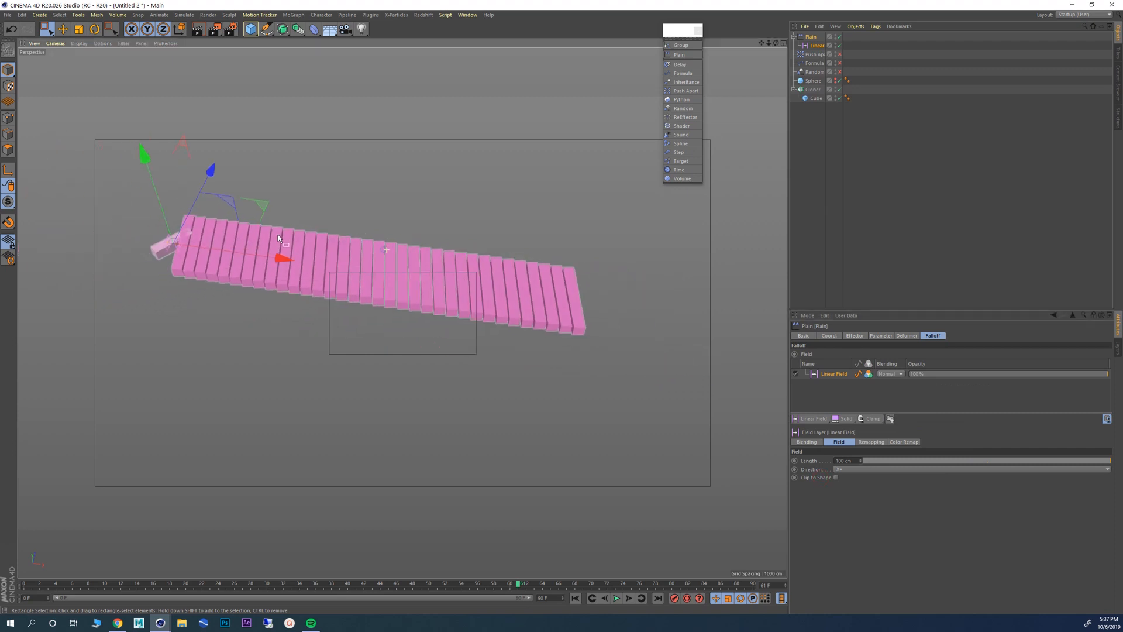
middle_click_drag(356, 303, 400, 310, "alt")
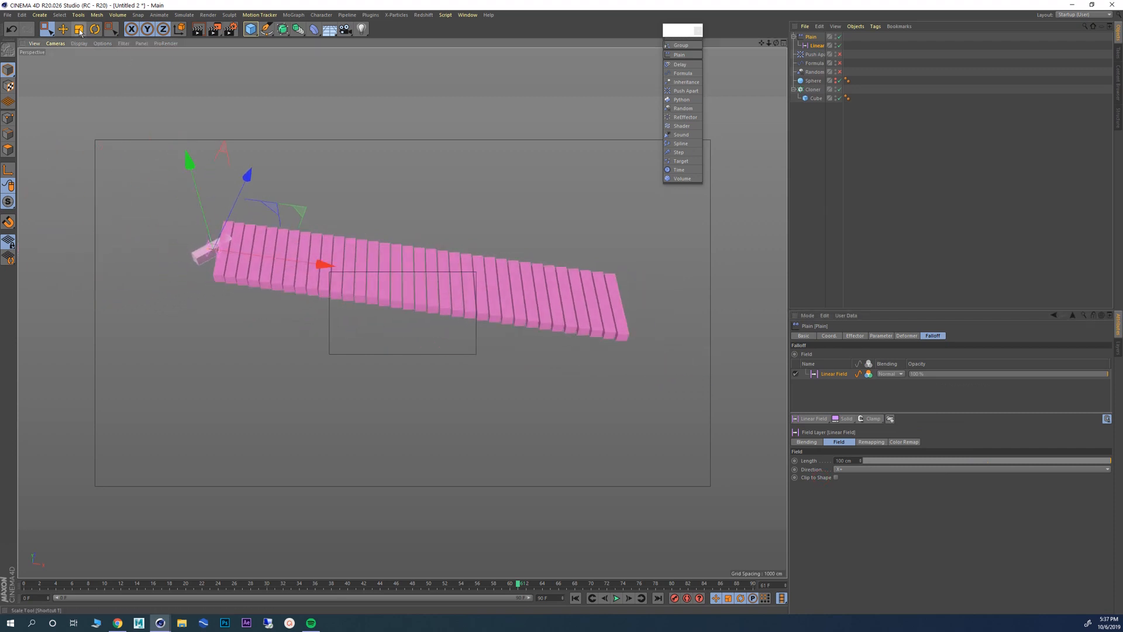
left_click_drag(312, 229, 139, 213)
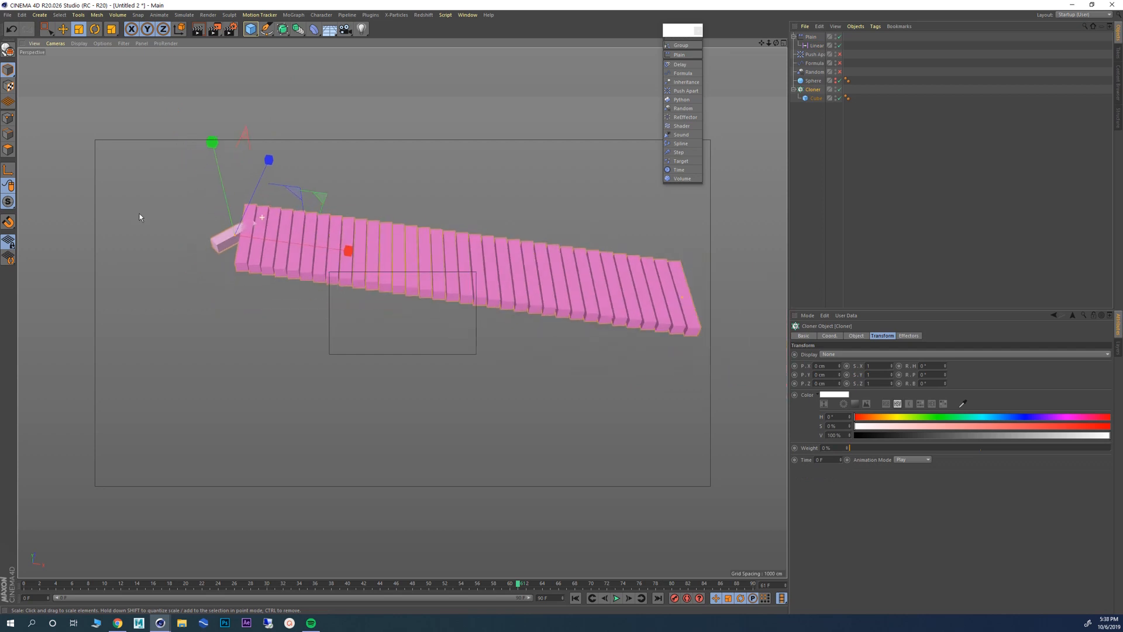
left_click(814, 46)
mouse_move(155, 235)
left_mouse_down()
mouse_move(753, 313)
mouse_move(402, 288)
mouse_move(1008, 378)
mouse_move(405, 297)
mouse_move(296, 263)
mouse_move(866, 350)
left_mouse_up()
left_click_drag(357, 300, 600, 335)
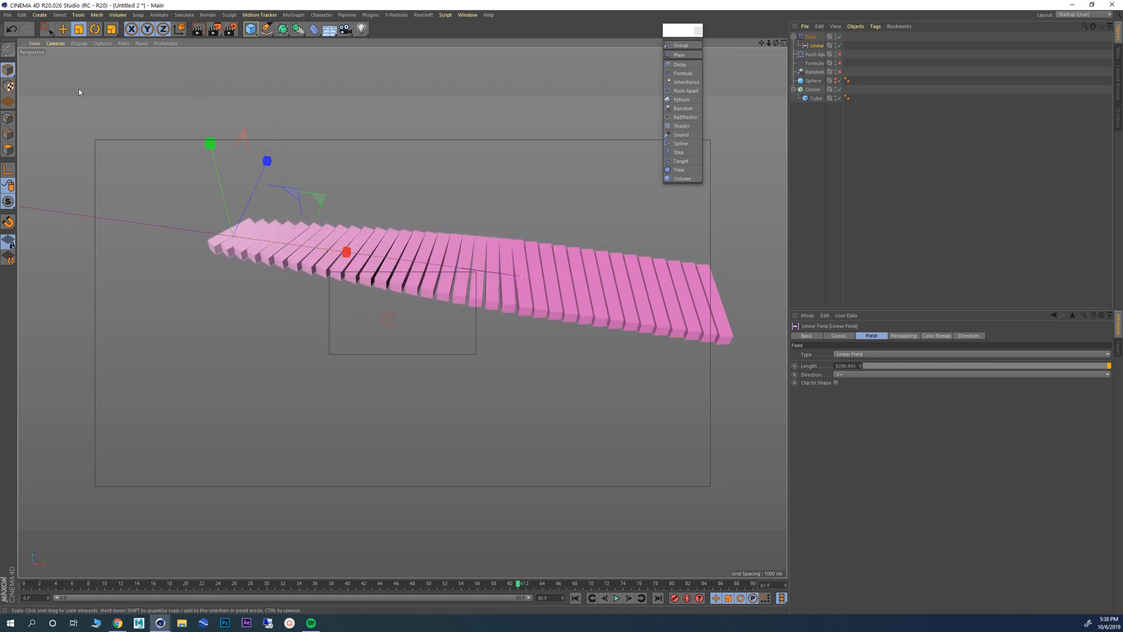
Step: Move the Linear field back and forth along X and leave it centred over the row of clones
left_click(63, 37)
mouse_move(345, 253)
left_mouse_down()
mouse_move(579, 287)
mouse_move(776, 295)
mouse_move(45, 243)
mouse_move(618, 301)
mouse_move(561, 307)
mouse_move(572, 321)
mouse_move(361, 283)
mouse_move(237, 289)
mouse_move(231, 267)
mouse_move(777, 344)
mouse_move(152, 285)
mouse_move(356, 292)
mouse_move(657, 335)
mouse_move(279, 296)
mouse_move(620, 343)
mouse_move(646, 342)
mouse_move(197, 296)
mouse_move(409, 274)
left_mouse_up()
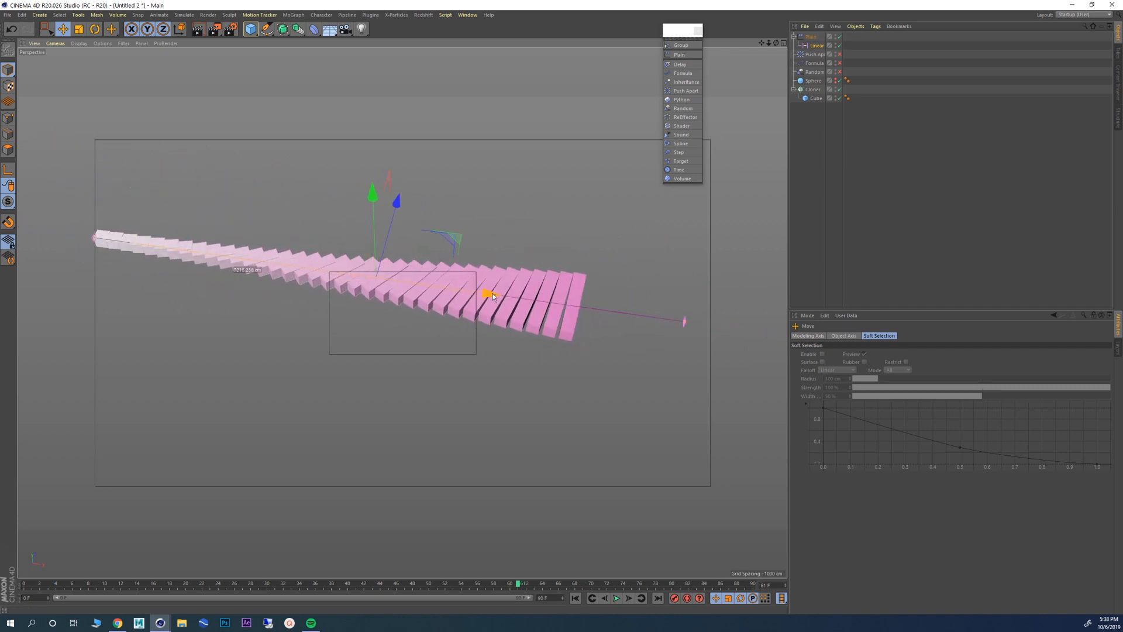
middle_click_drag(413, 279, 438, 286, "alt")
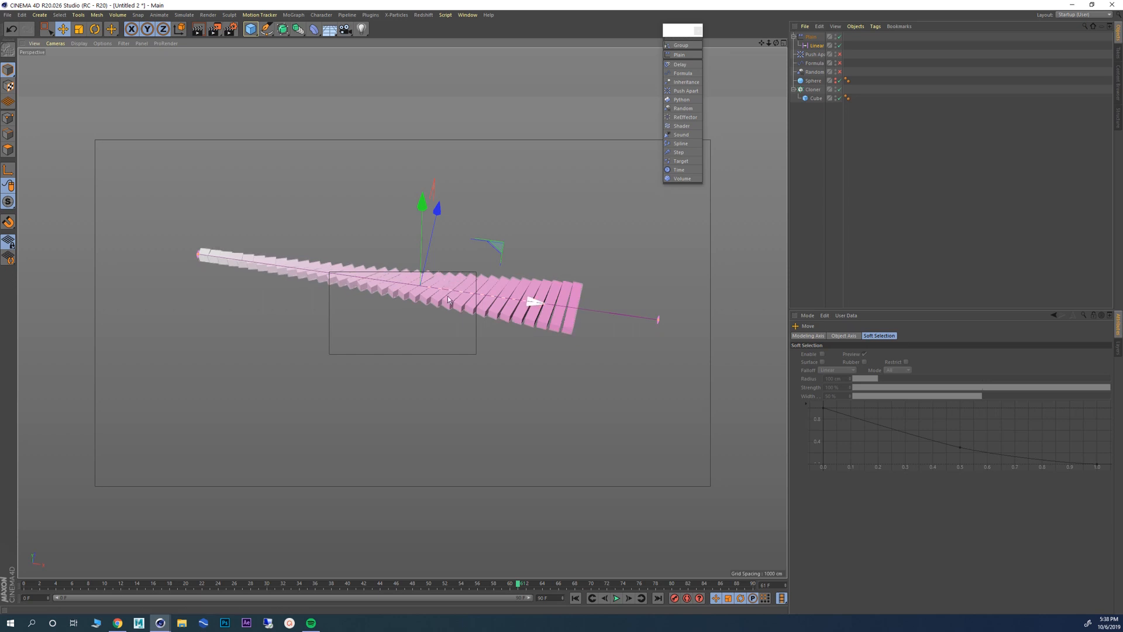
right_click_drag(426, 306, 467, 311, "alt")
left_click_drag(506, 285, 460, 296)
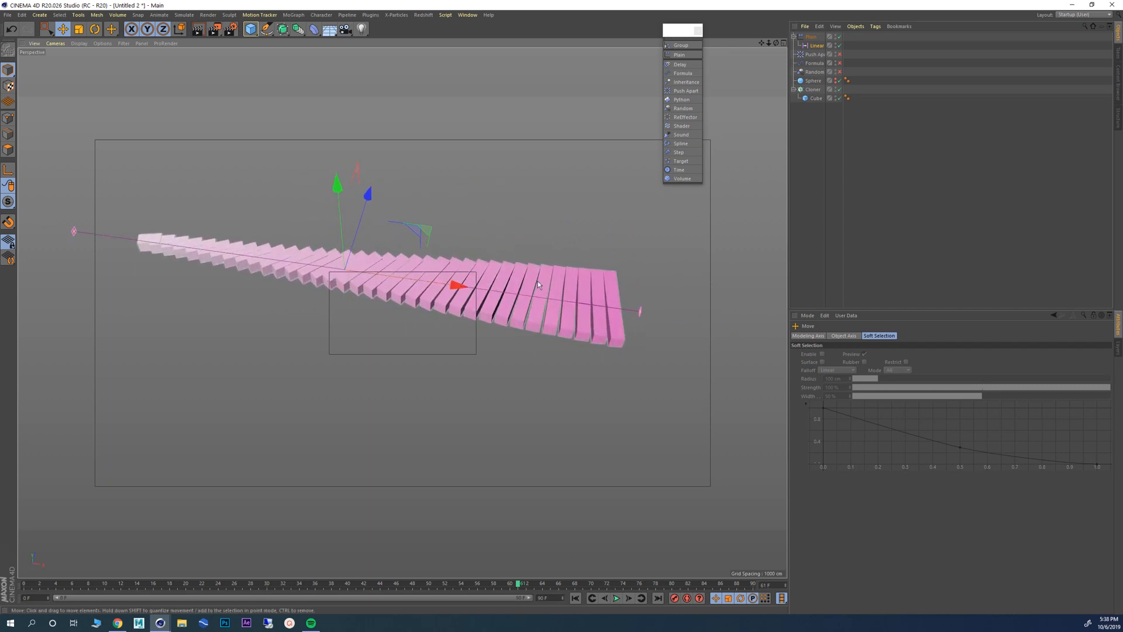
Step: Examine the Linear field's remapping, color remap, direction and field settings and its falloff along the clones
left_click(817, 46)
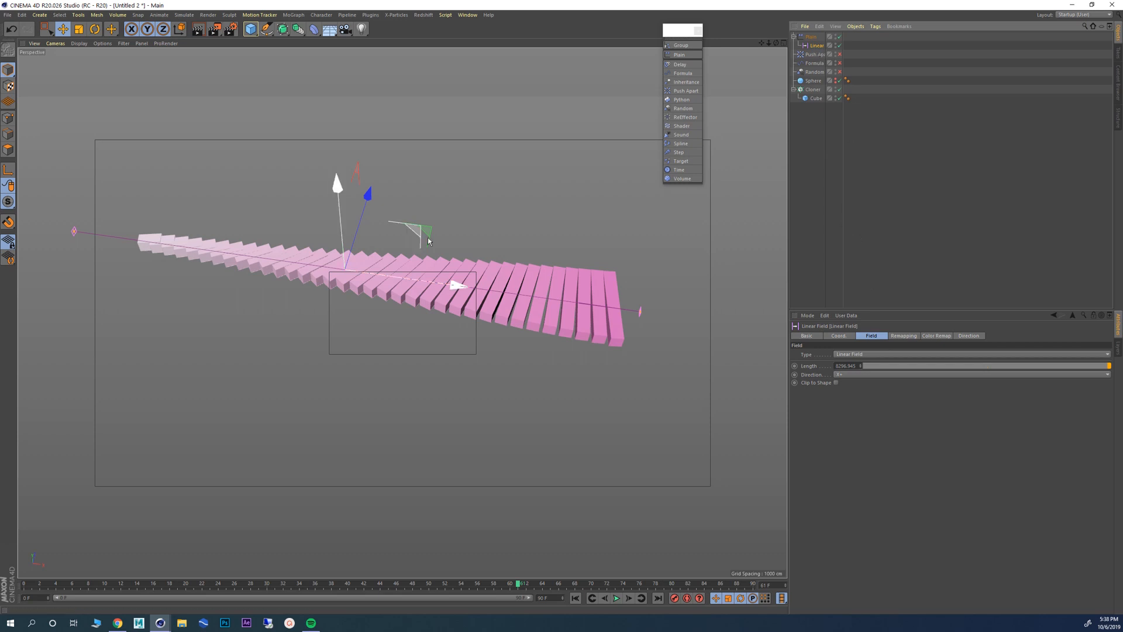
left_click(904, 336)
left_click(938, 336)
left_click(967, 336)
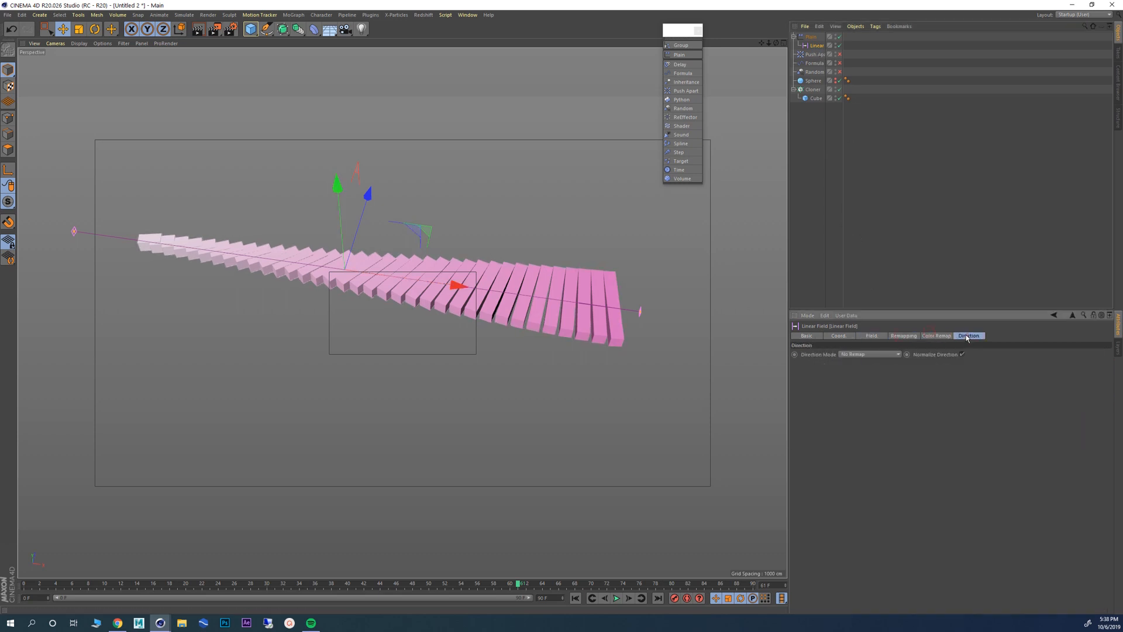
left_click(870, 337)
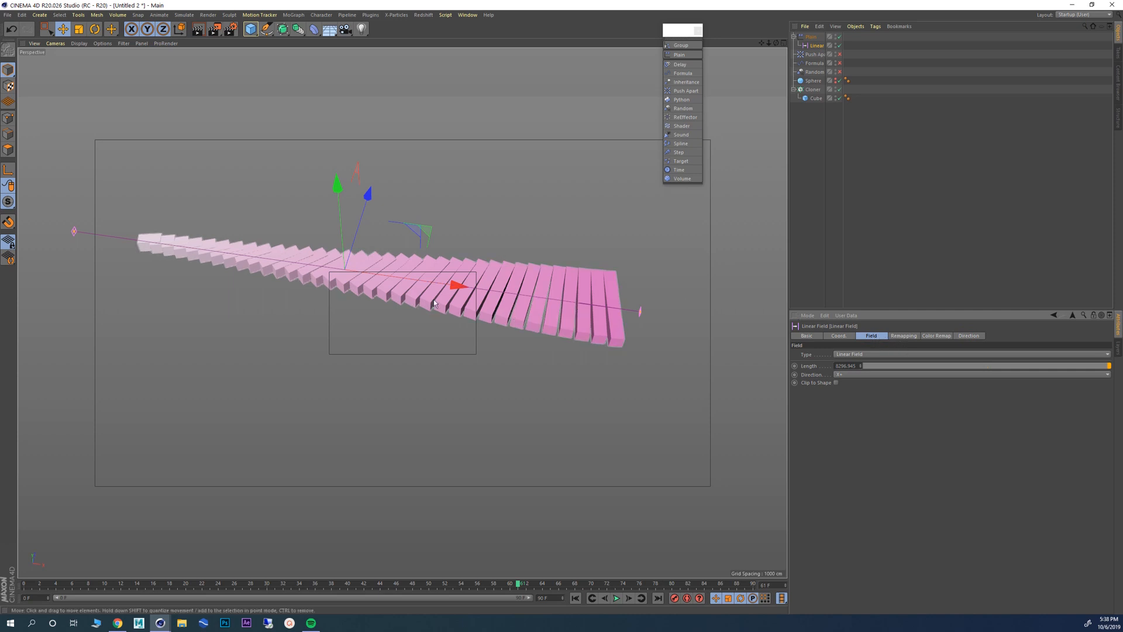
mouse_move(407, 283)
right_mouse_down("alt")
mouse_move(397, 283)
mouse_move(419, 281)
mouse_move(376, 285)
right_mouse_up("alt")
middle_click_drag(376, 285, 411, 296, "alt")
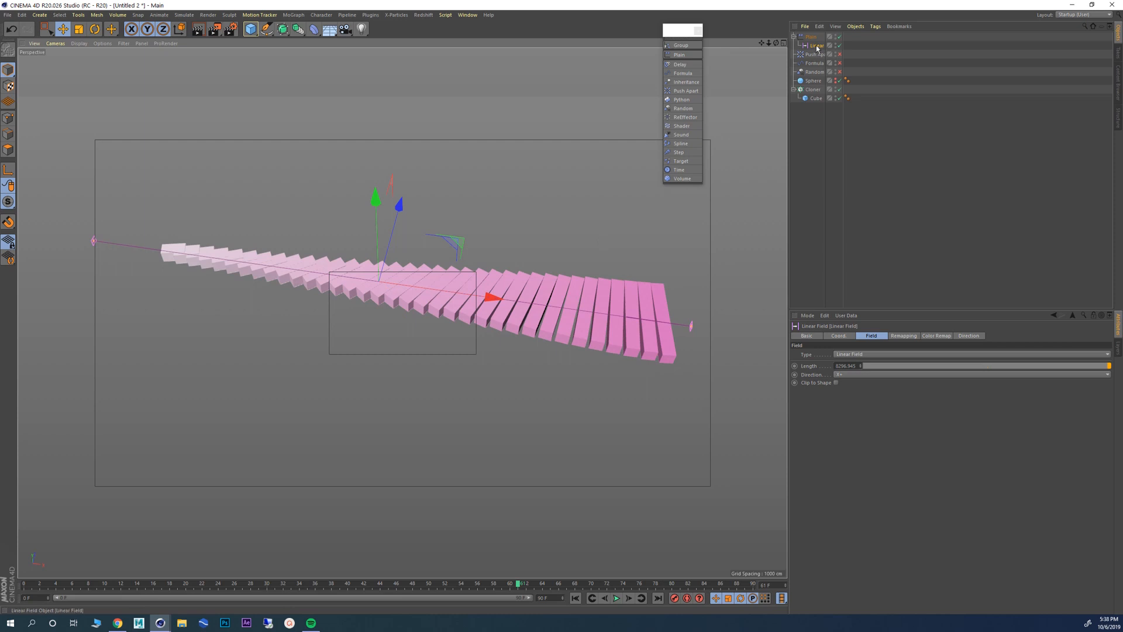
middle_click_drag(454, 269, 374, 265, "alt")
right_click_drag(407, 247, 415, 257, "alt")
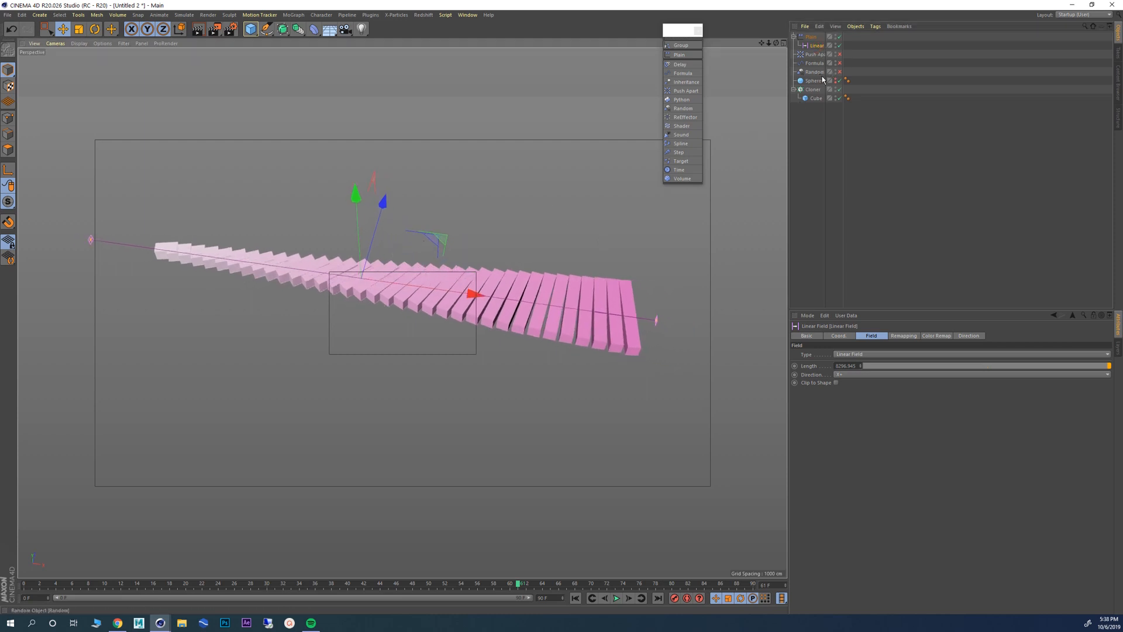
Step: Add a Spherical field to the Plain effector's falloff and disable the Linear field
left_click(810, 38)
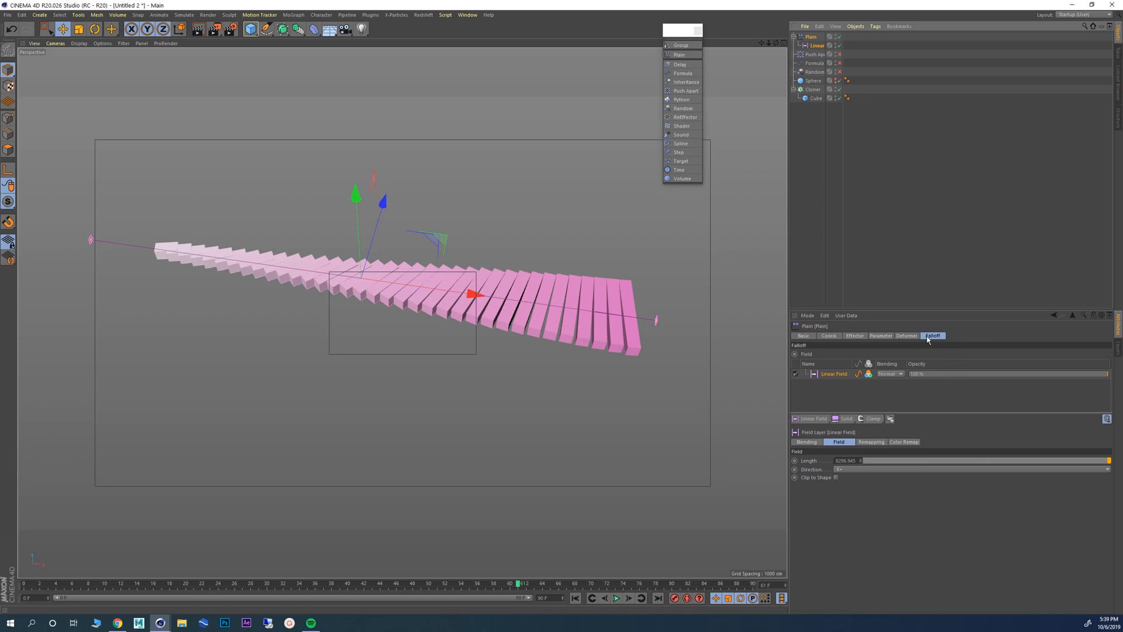
left_click(812, 418)
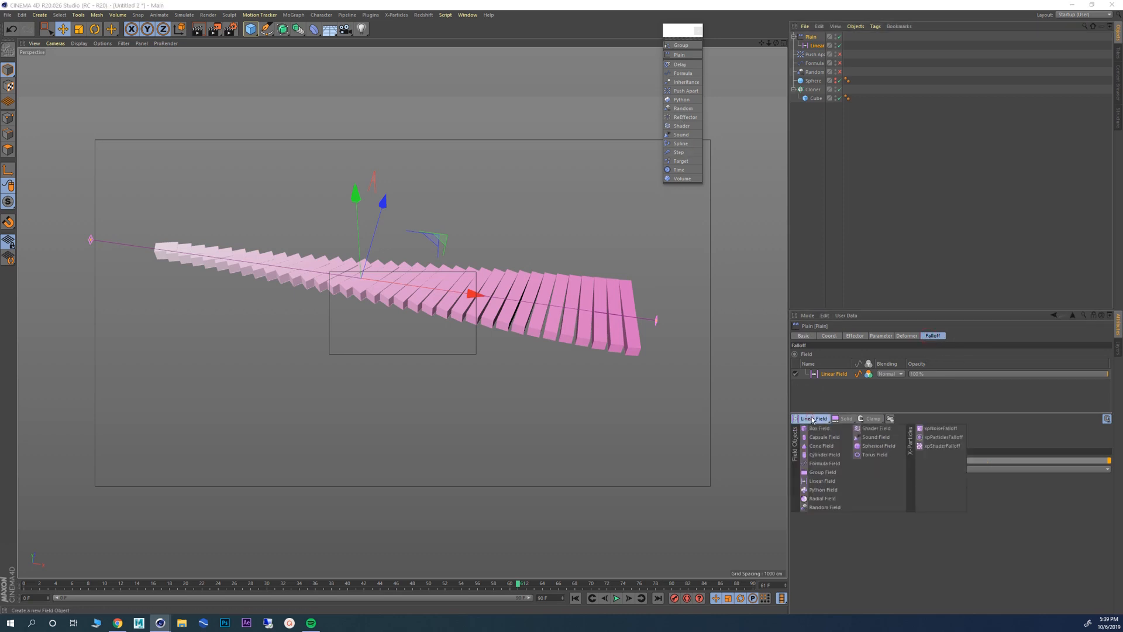
left_click(878, 446)
left_click(796, 385)
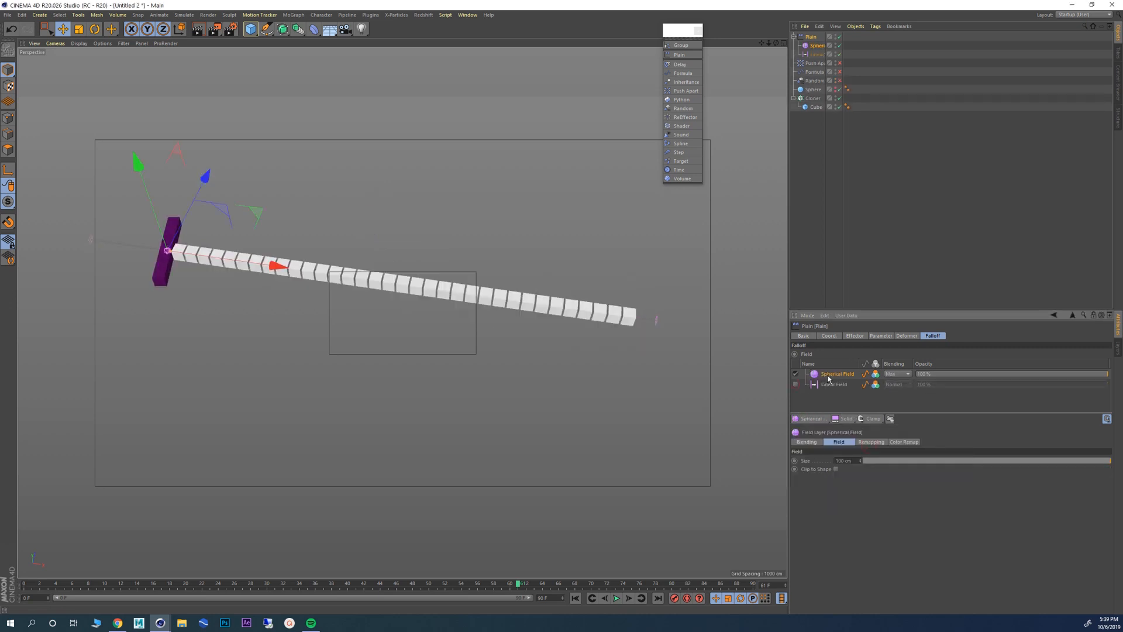
Step: Scale the Spherical field up to about 1124 cm and move it along X to the middle of the clone row
left_click(79, 28)
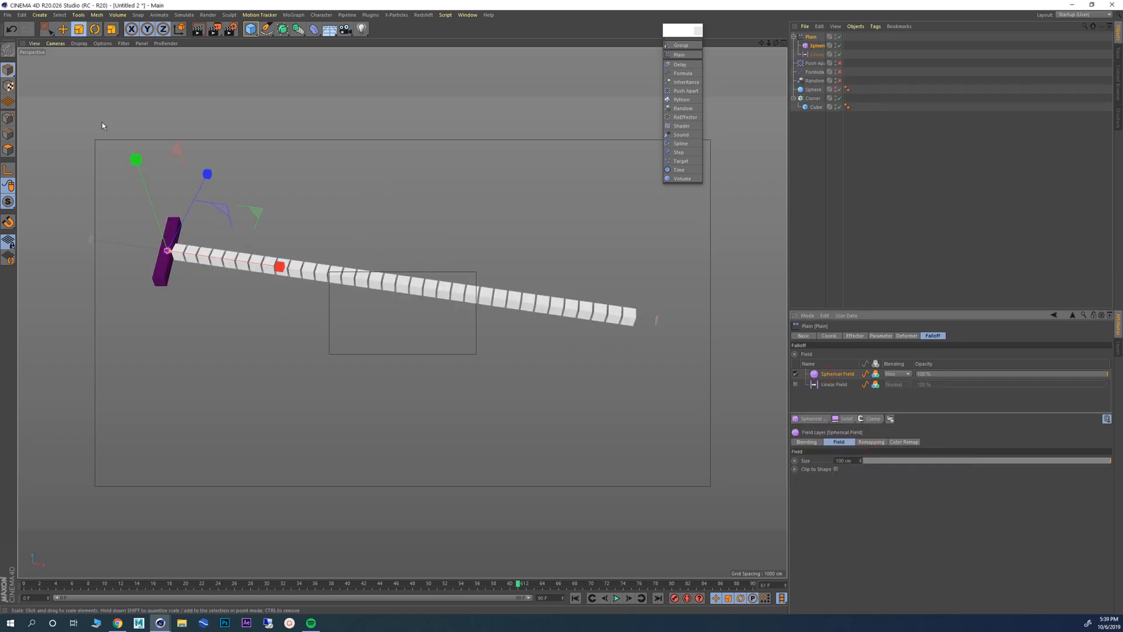
left_click_drag(102, 122, 600, 249)
left_click_drag(205, 176, 541, 234)
left_click_drag(251, 190, 541, 225)
left_click(64, 29)
left_click_drag(278, 265, 547, 305)
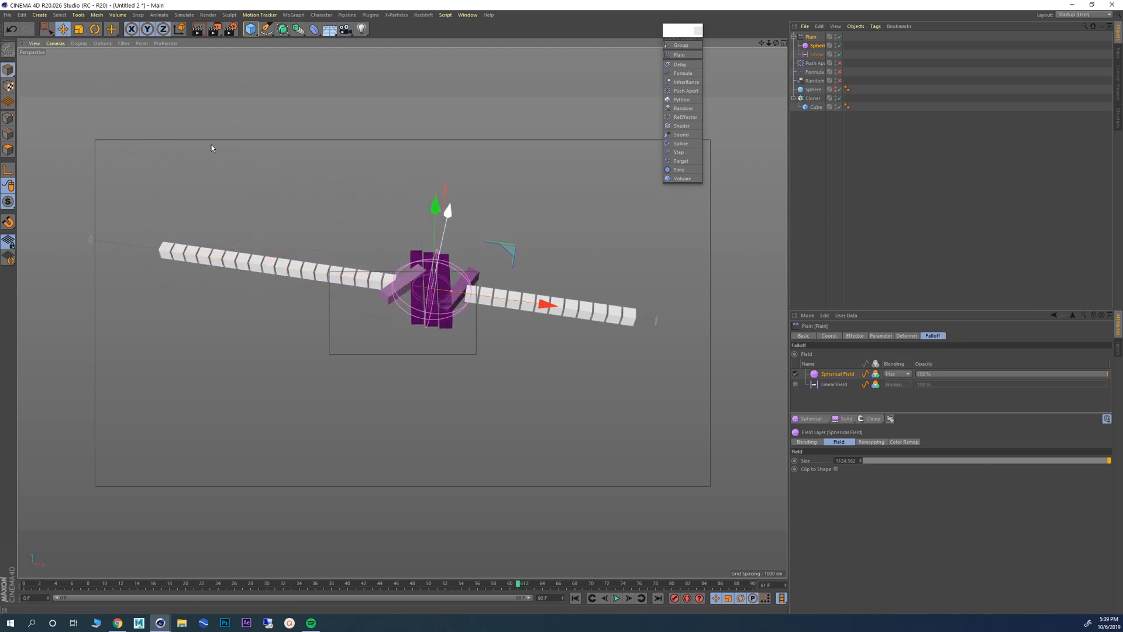
Step: Enlarge the Spherical field to about 3578 cm and shift it slightly back along X over the middle clones
left_click(79, 30)
left_click_drag(374, 199, 766, 272)
left_click_drag(346, 186, 410, 196)
left_click(63, 29)
left_click_drag(538, 307, 492, 306)
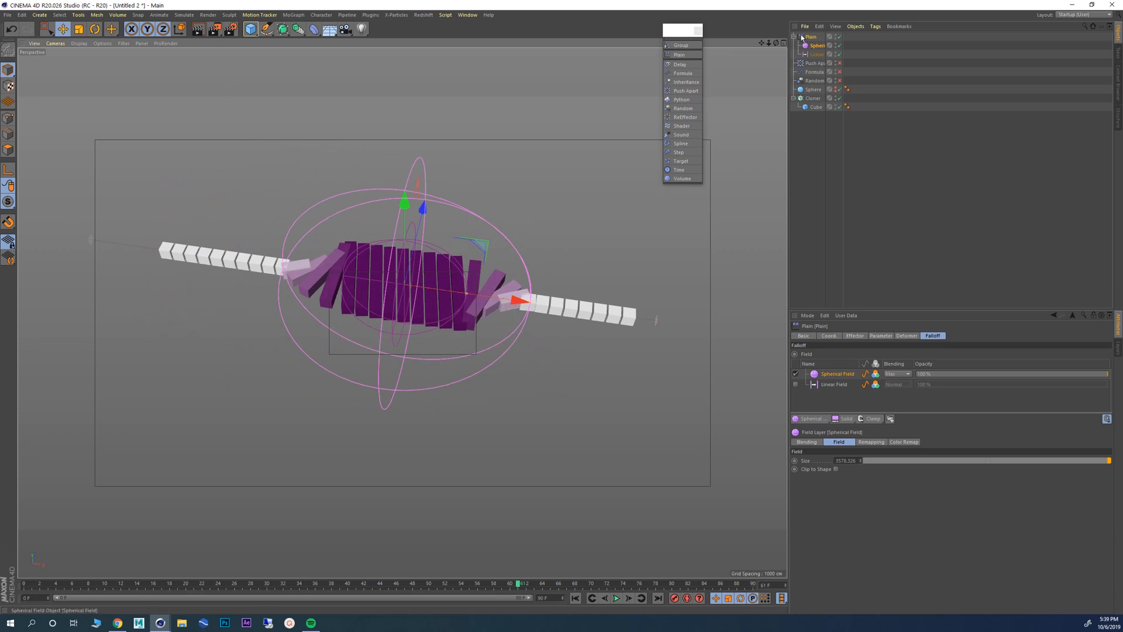
Step: Enable the Plain effector's position transform with a P.Y offset of 535 cm
left_click(802, 37)
left_click(880, 336)
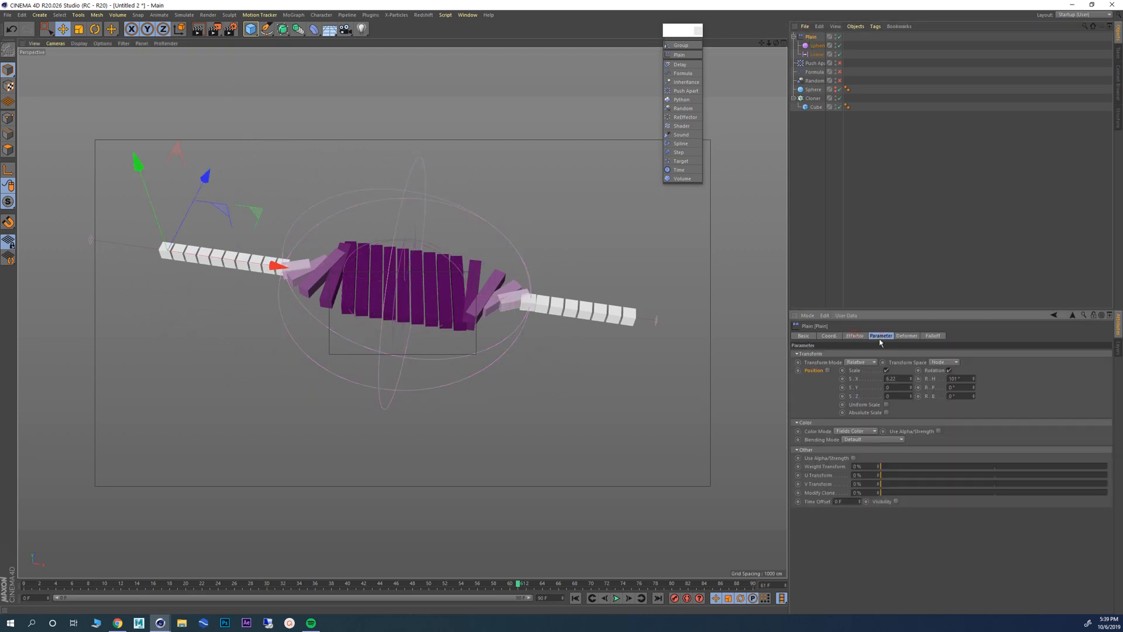
left_click(826, 371)
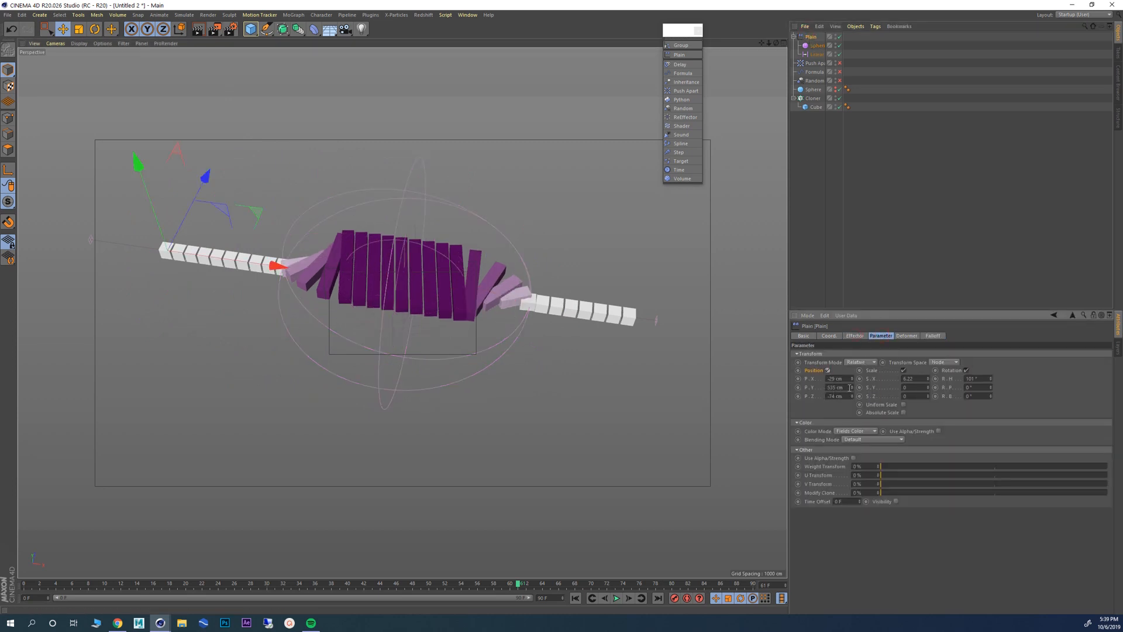
type("535")
key("Return")
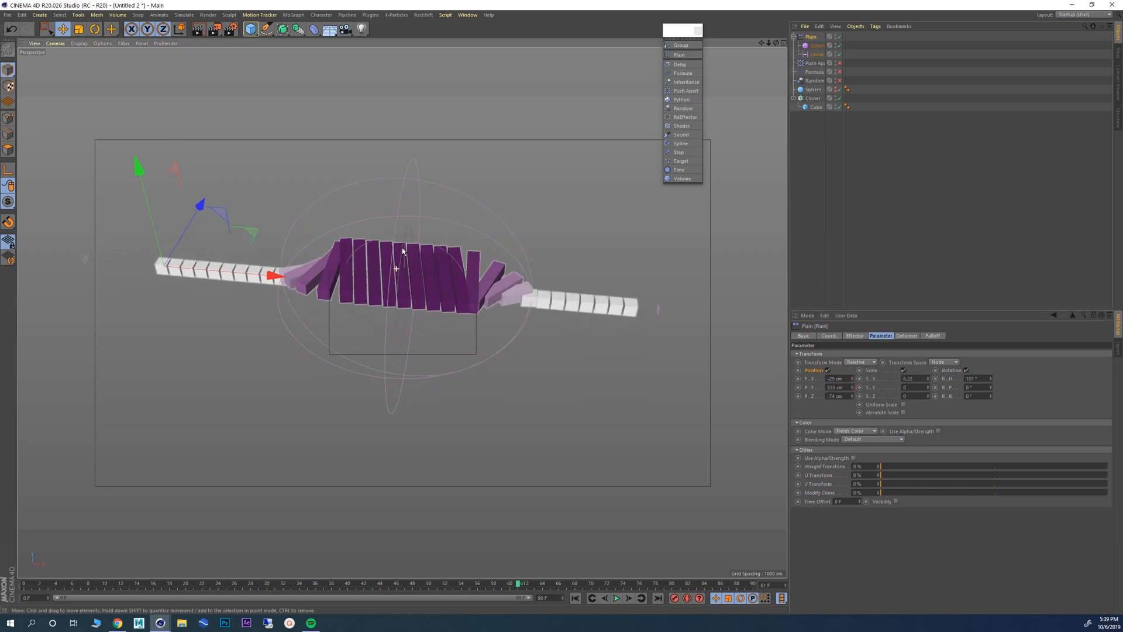
Step: Scale the Spherical field down to about 1512 cm
left_click(79, 29)
left_click(817, 46)
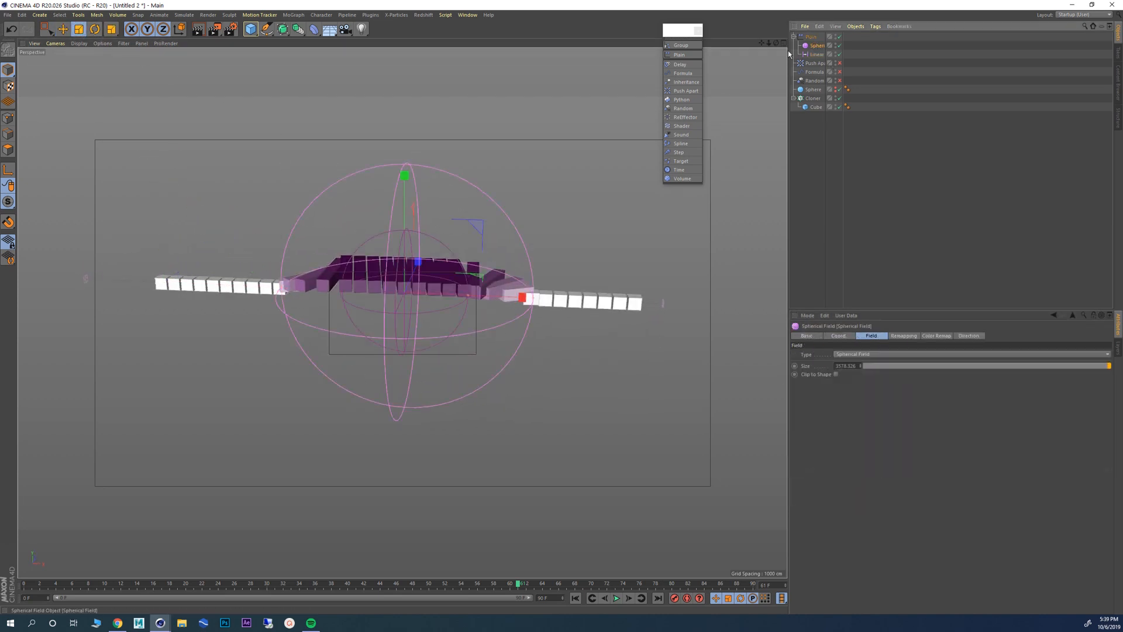
left_click_drag(311, 119, 83, 100)
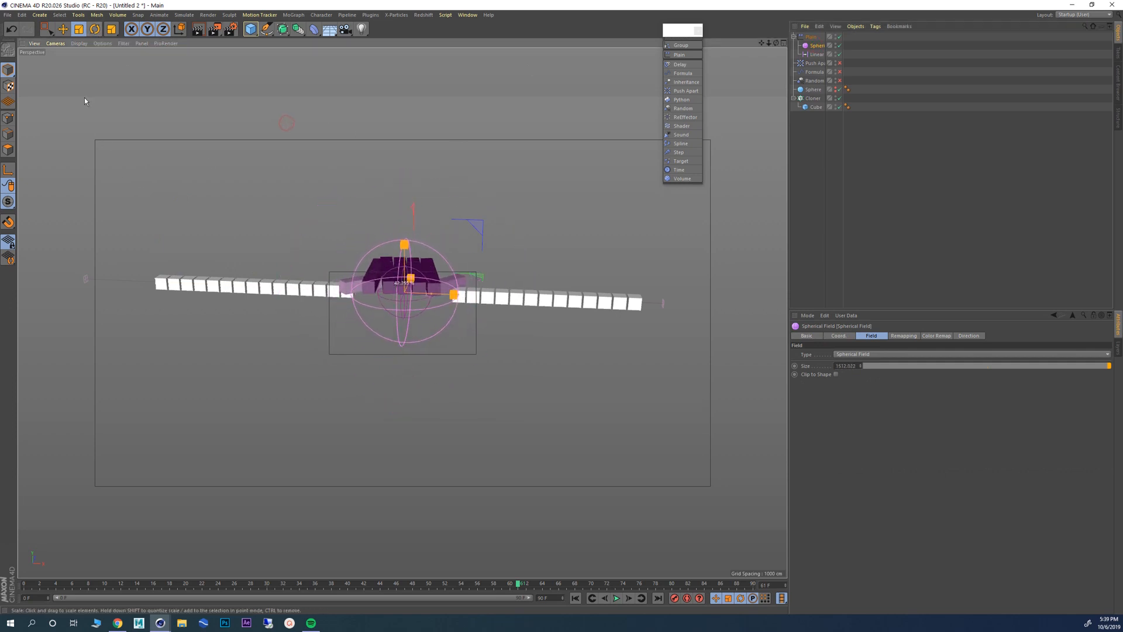
Step: Turn off the Plain effector's scale transform
left_click(814, 37)
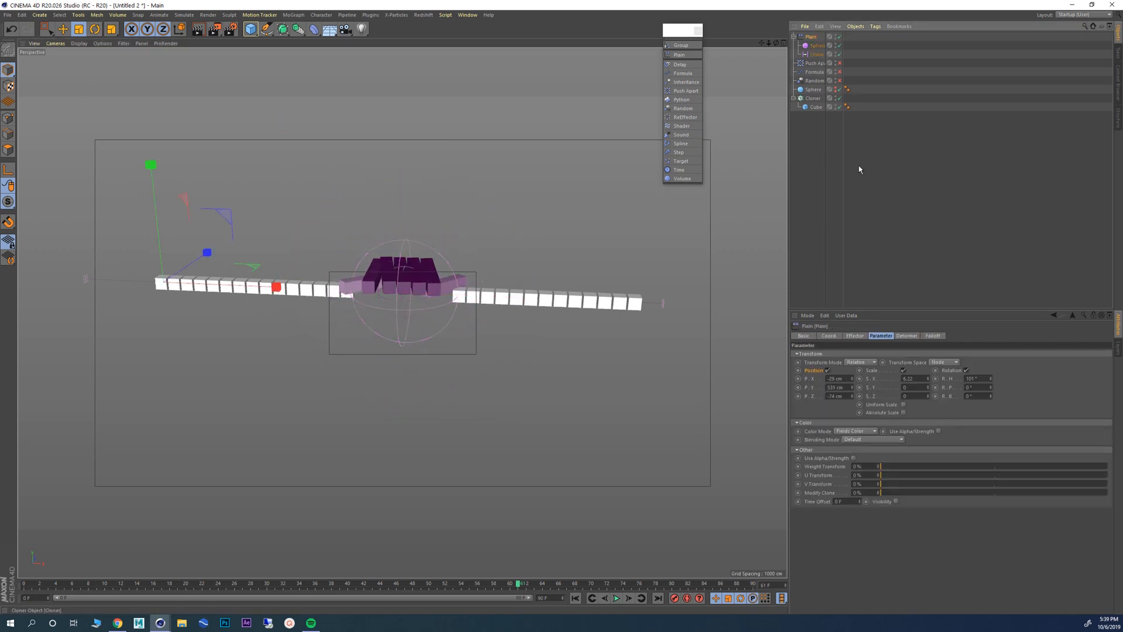
left_click(904, 371)
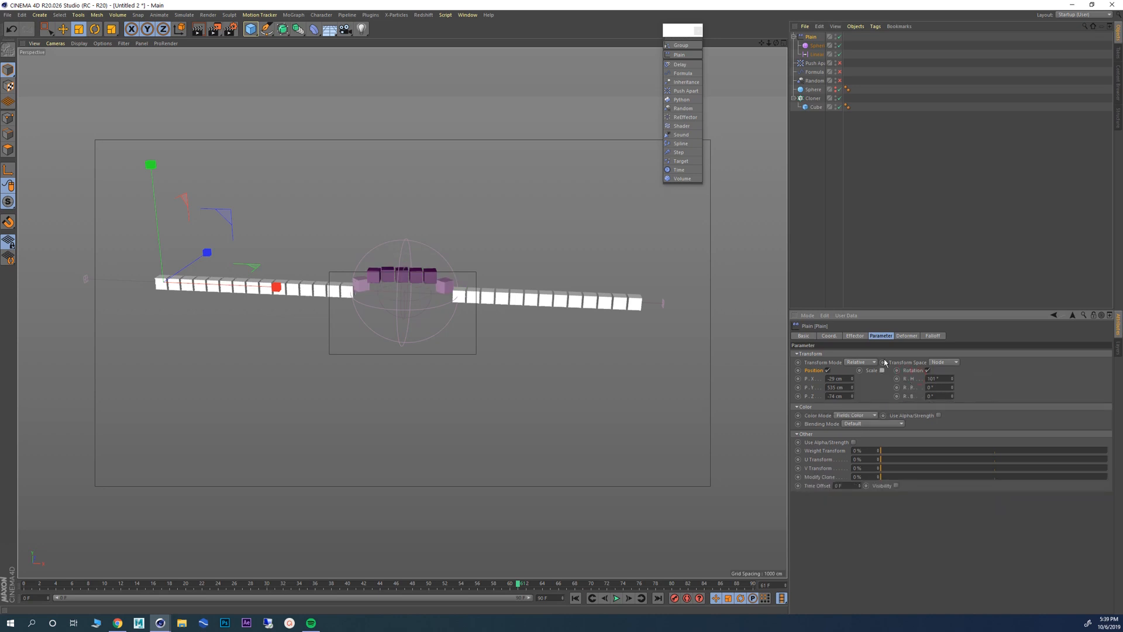
left_click(829, 336)
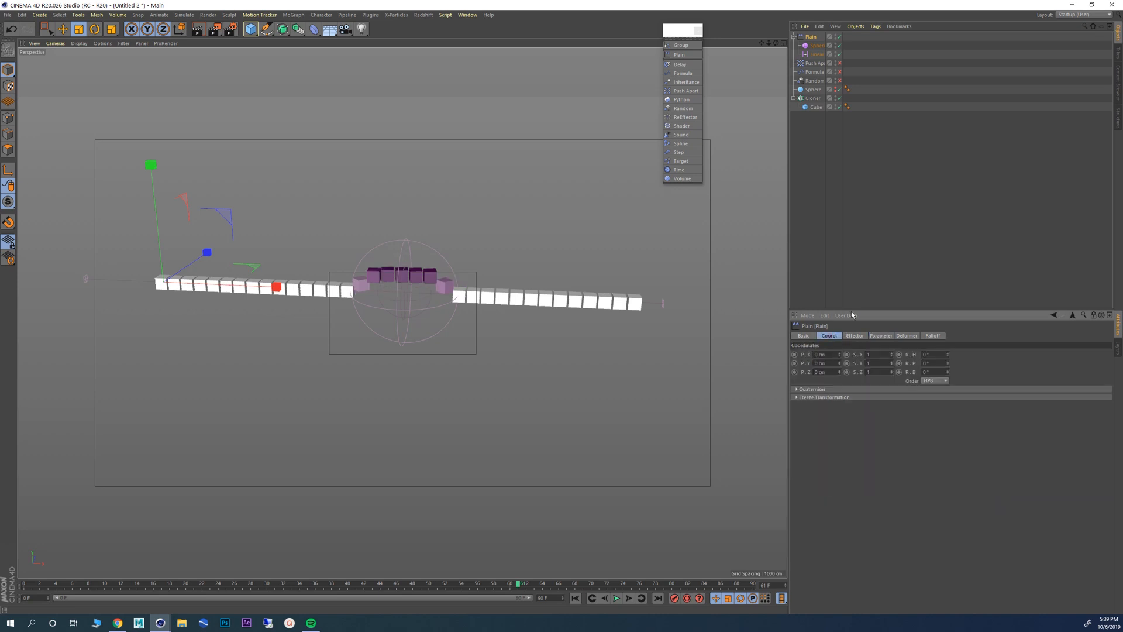
Step: Switch the Cloner's mode from Linear to Grid Array
left_click(812, 99)
left_click(856, 336)
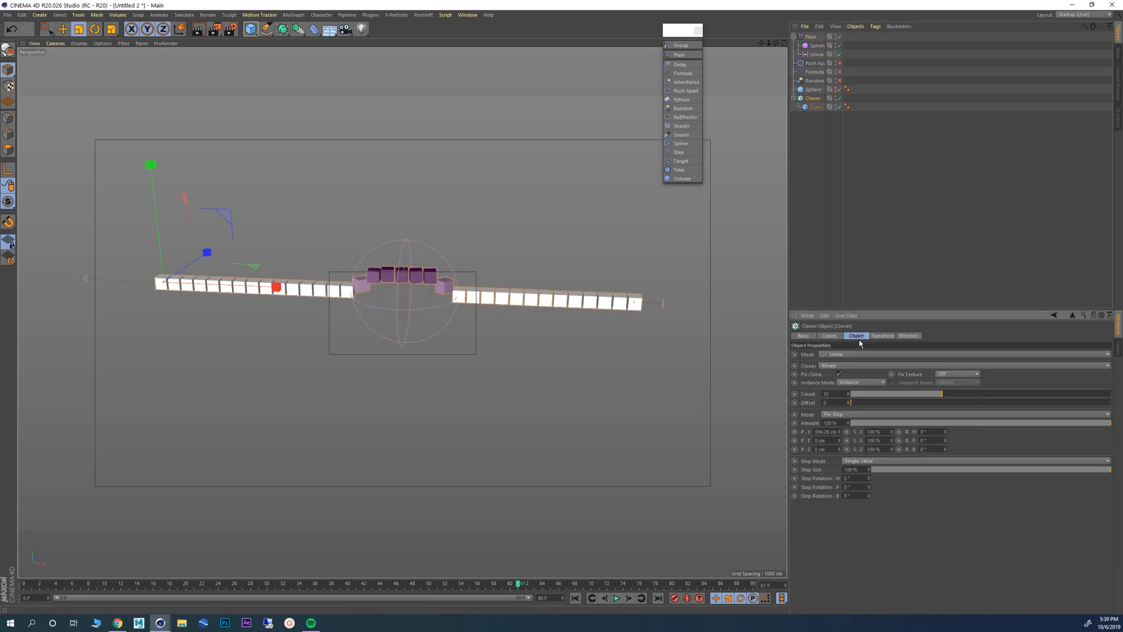
left_click(843, 354)
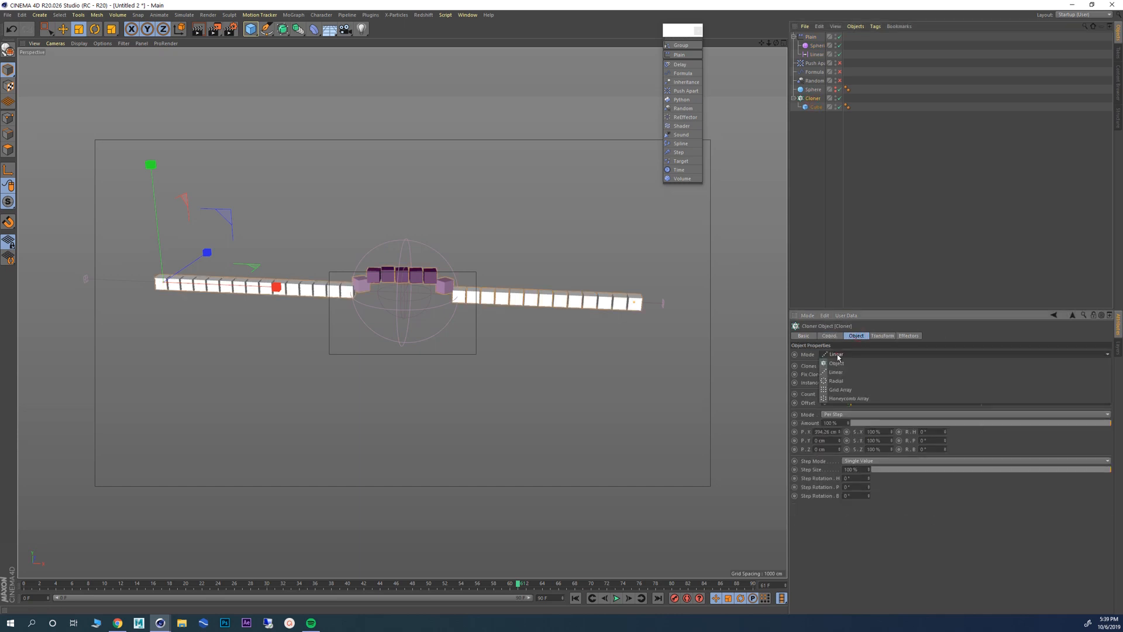
left_click(850, 389)
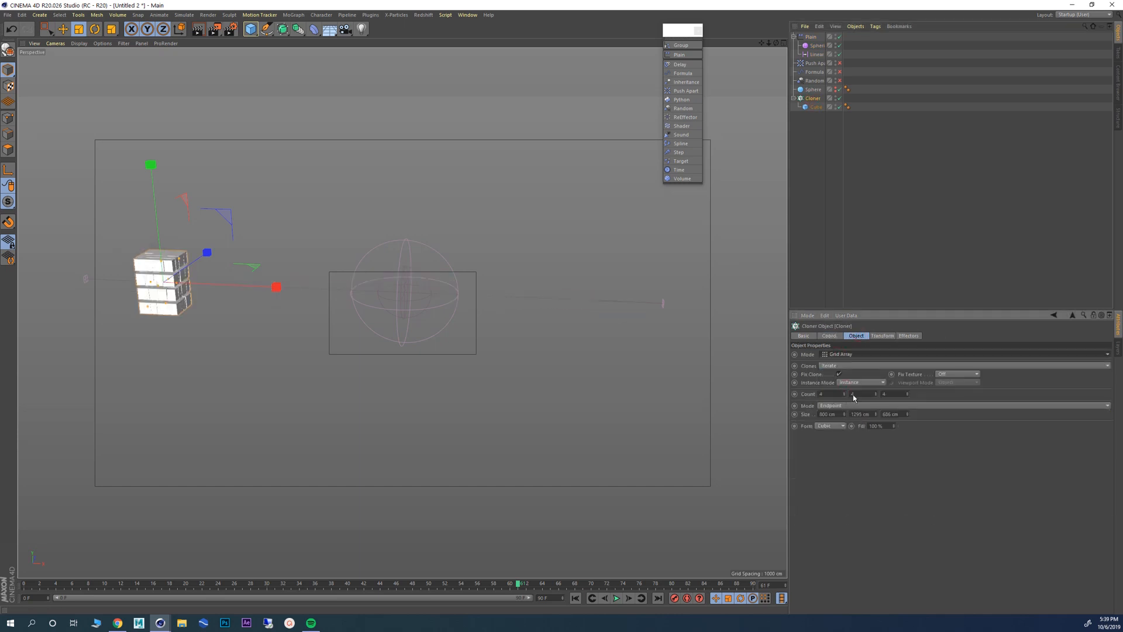
Step: Set the grid array's counts to 20, 1 and 20 and its size to 6000, 0 and 6000 cm
left_click_drag(854, 396, 845, 402)
type("1")
key("Return")
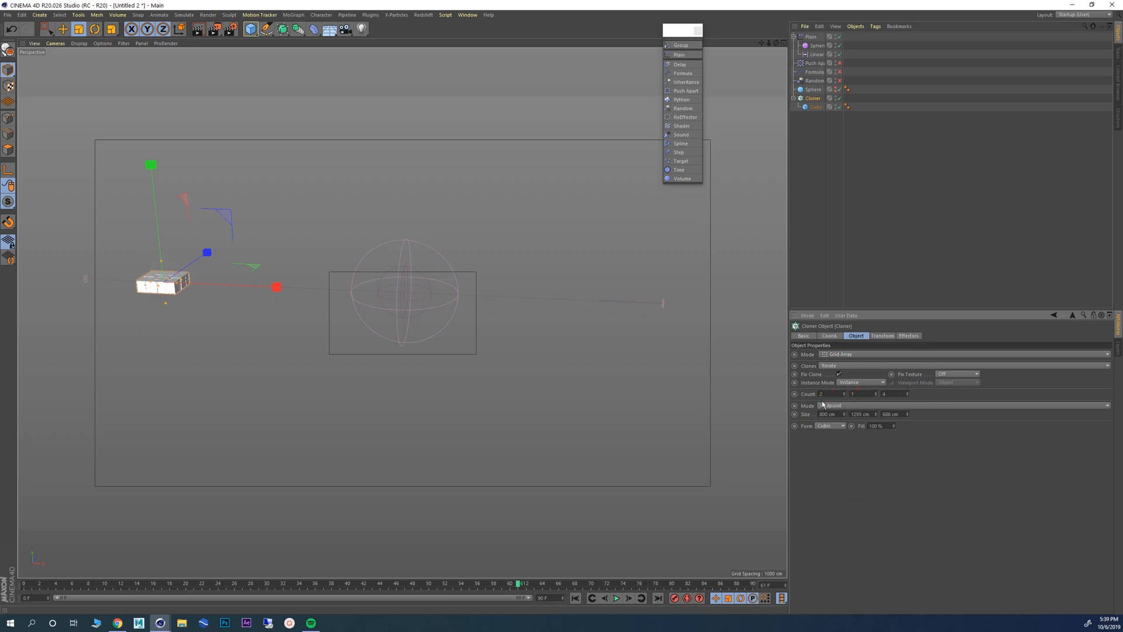
type("20")
key("Return")
type("2000")
key("Return")
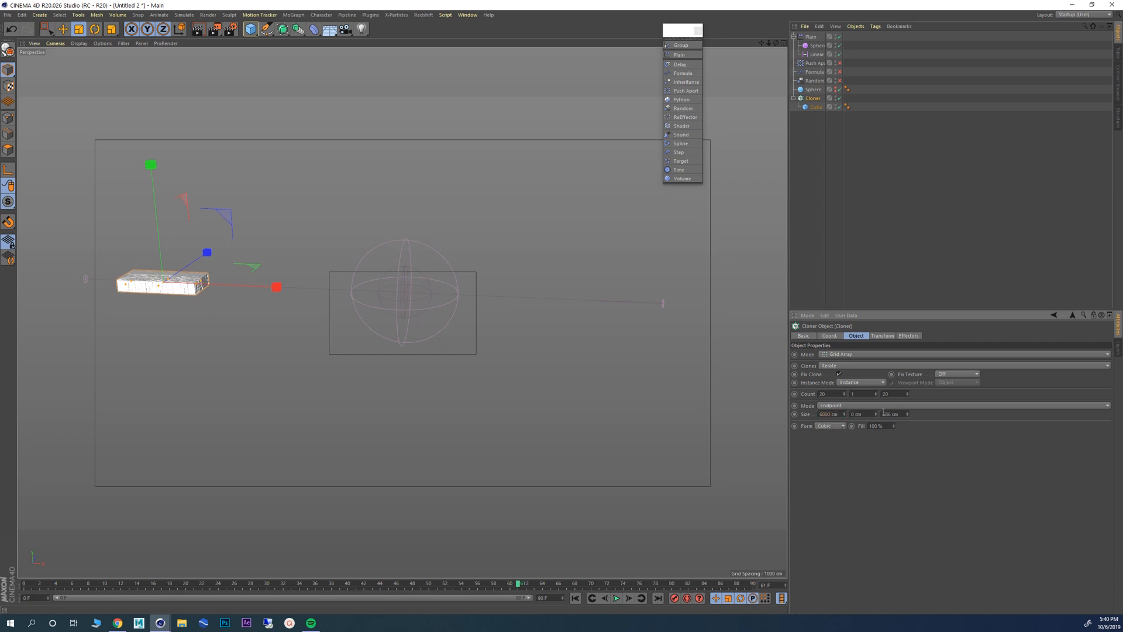
left_click_drag(883, 412, 902, 413)
type("00")
key("Return")
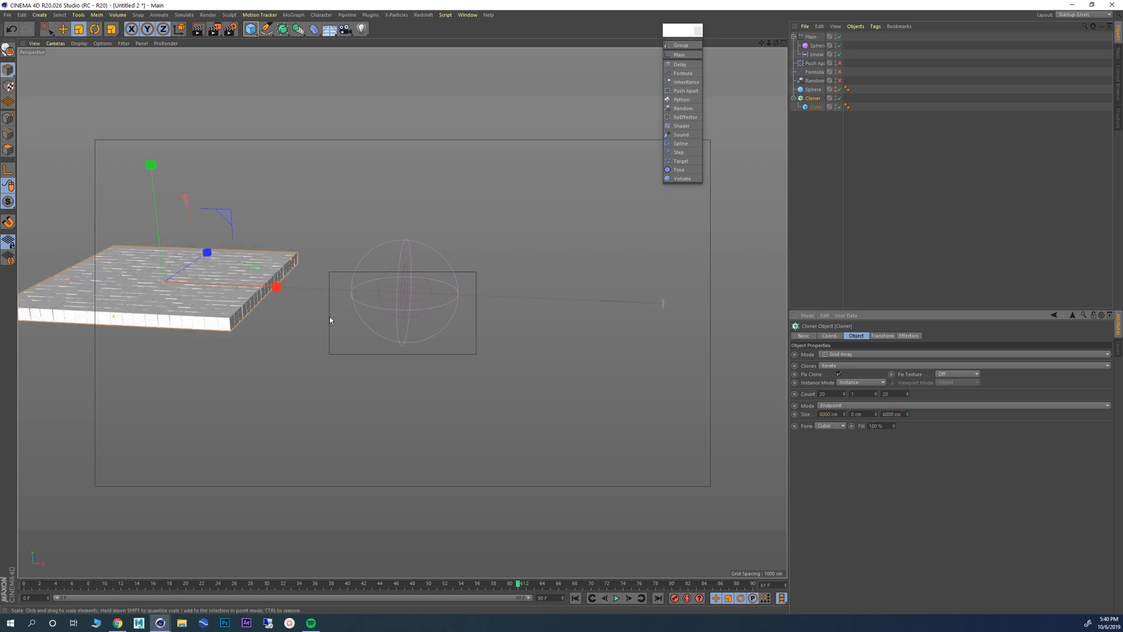
Step: Set the grid array's X size to 10000 cm to space the rows of cubes apart
right_click_drag(178, 286, 245, 298, "alt")
middle_click_drag(245, 300, 401, 310, "alt")
left_click_drag(365, 313, 364, 357, "alt")
left_click(836, 414)
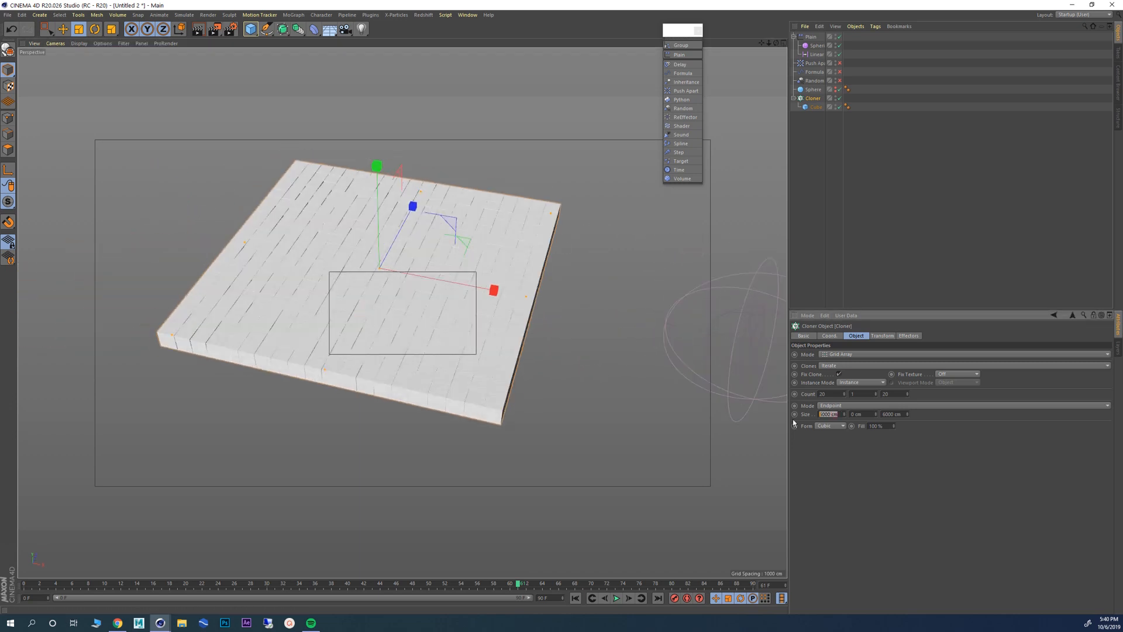
type("10000")
key("Return")
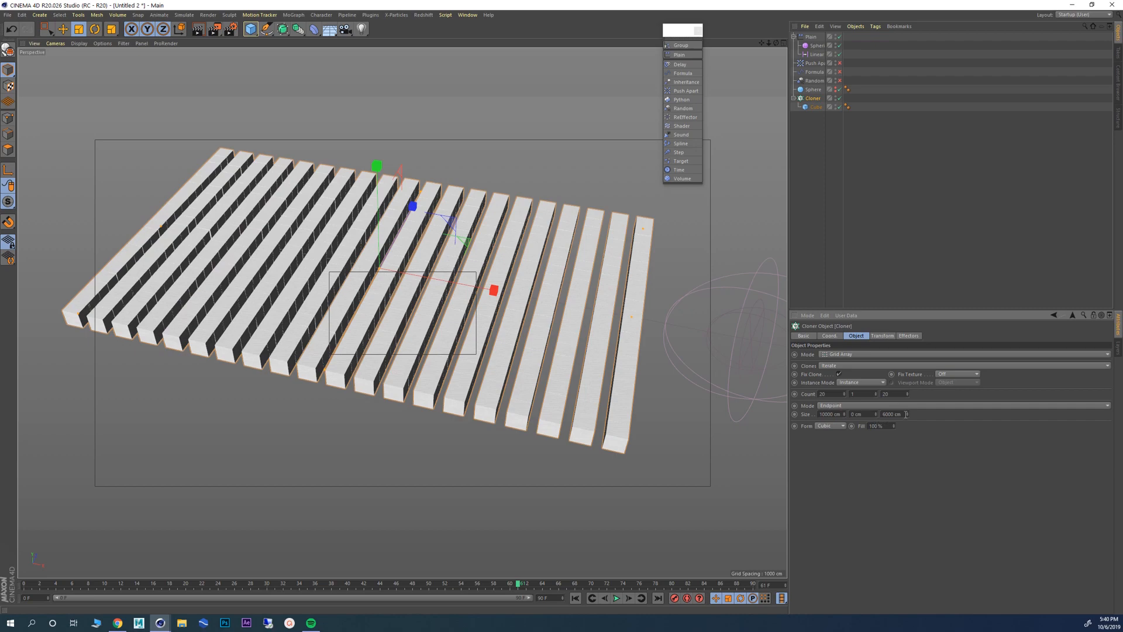
Step: Set the cloner's grid size to 10000 cm in Z
type("10000")
key("Return")
left_click_drag(330, 253, 351, 274, "alt")
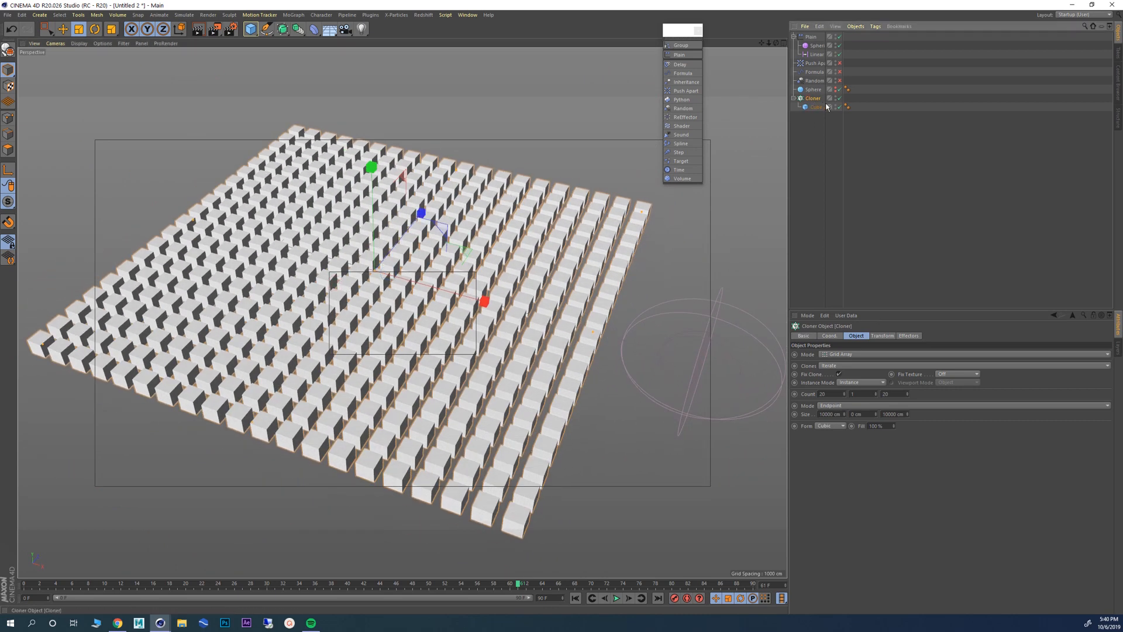
Step: Move the Plain effector's spherical field onto the middle of the clone grid and enlarge it to about 3731 cm
left_click(811, 38)
left_click(673, 313)
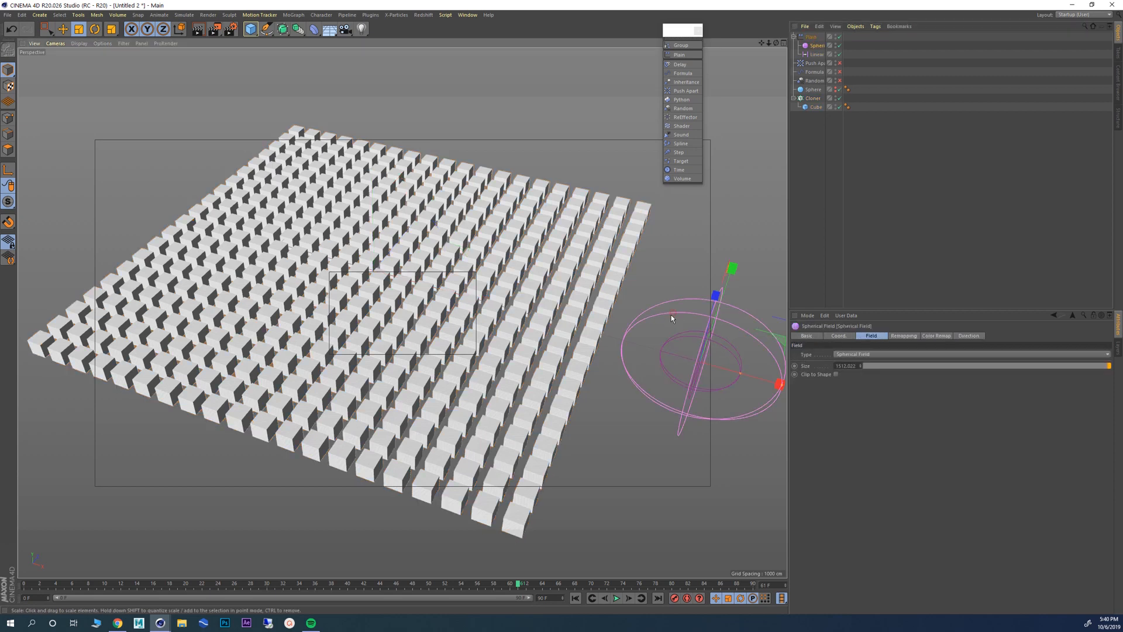
key("e")
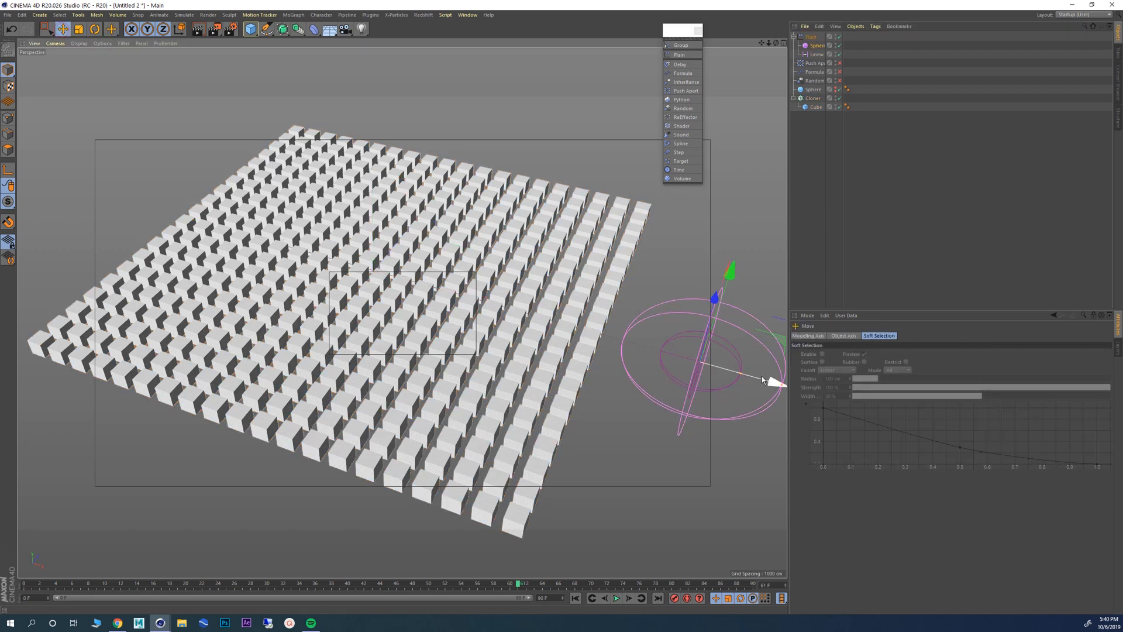
left_click_drag(763, 375, 459, 246)
key("t")
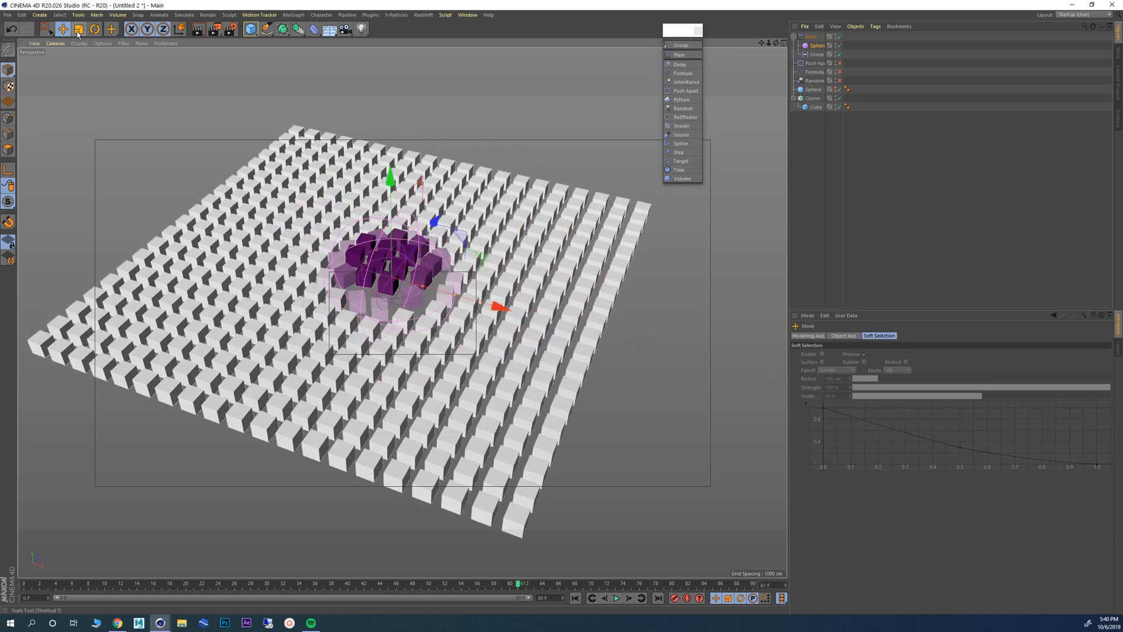
left_click_drag(344, 249, 251, 293)
Step: Raise the Plain effector's Y position offset to 2950 cm
left_click(811, 38)
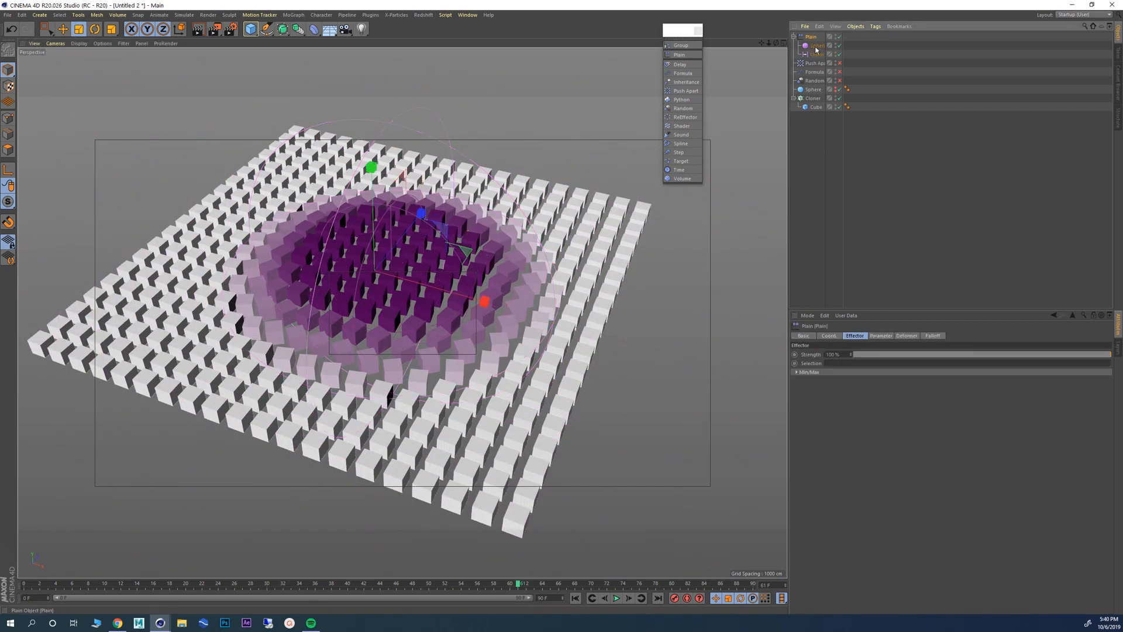
left_click(881, 336)
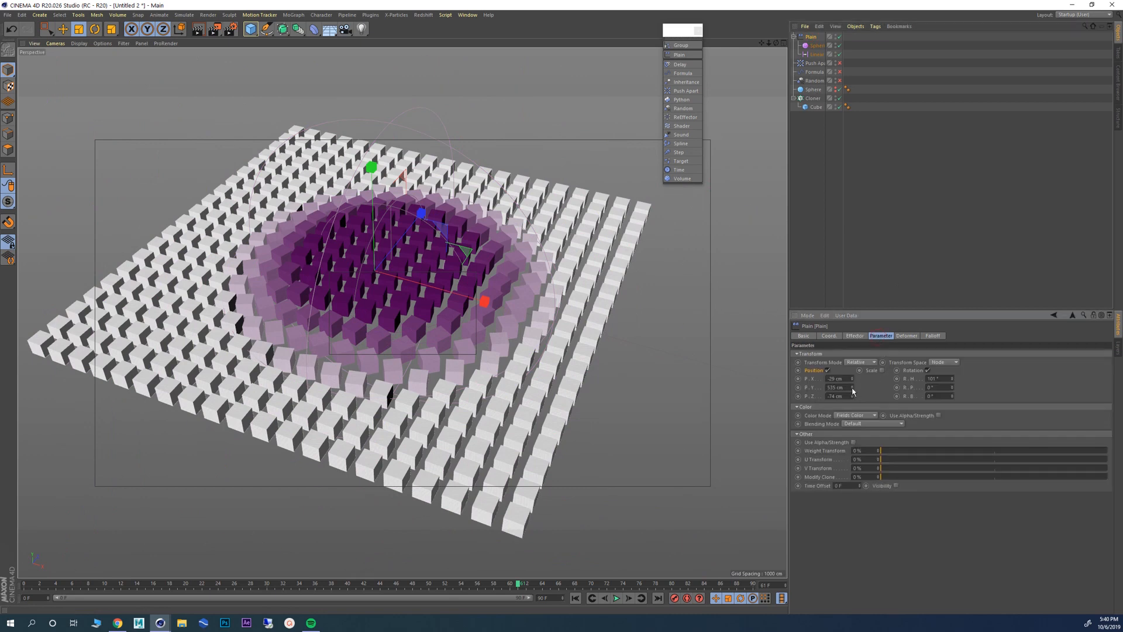
left_click_drag(852, 383, 852, 351)
scroll(354, 253, "down", 3)
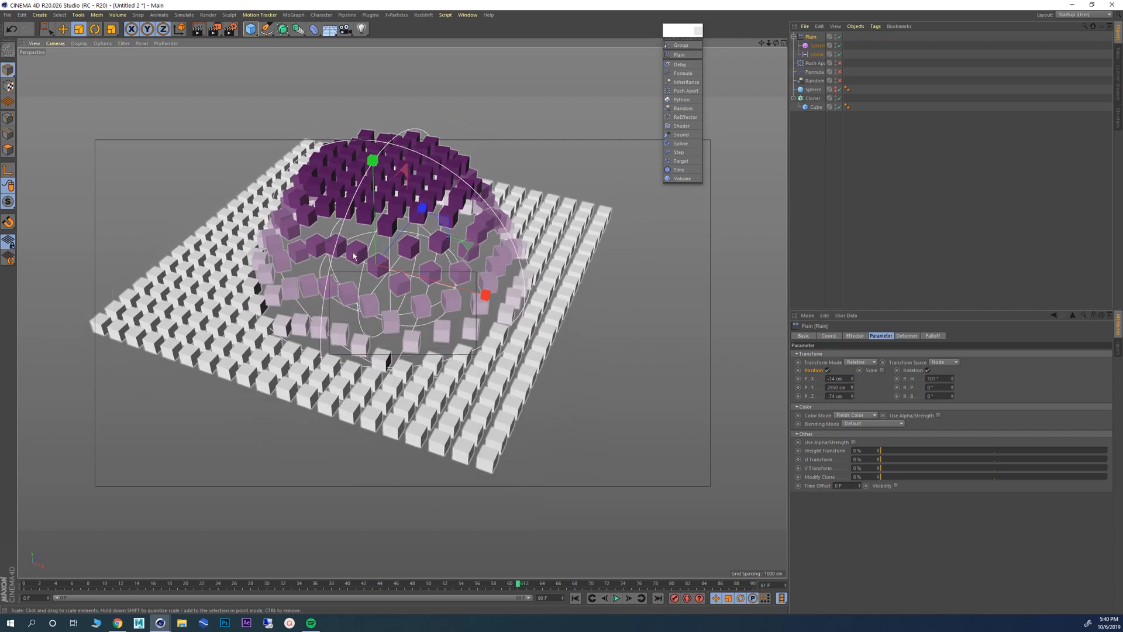
left_click_drag(354, 253, 409, 187, "alt")
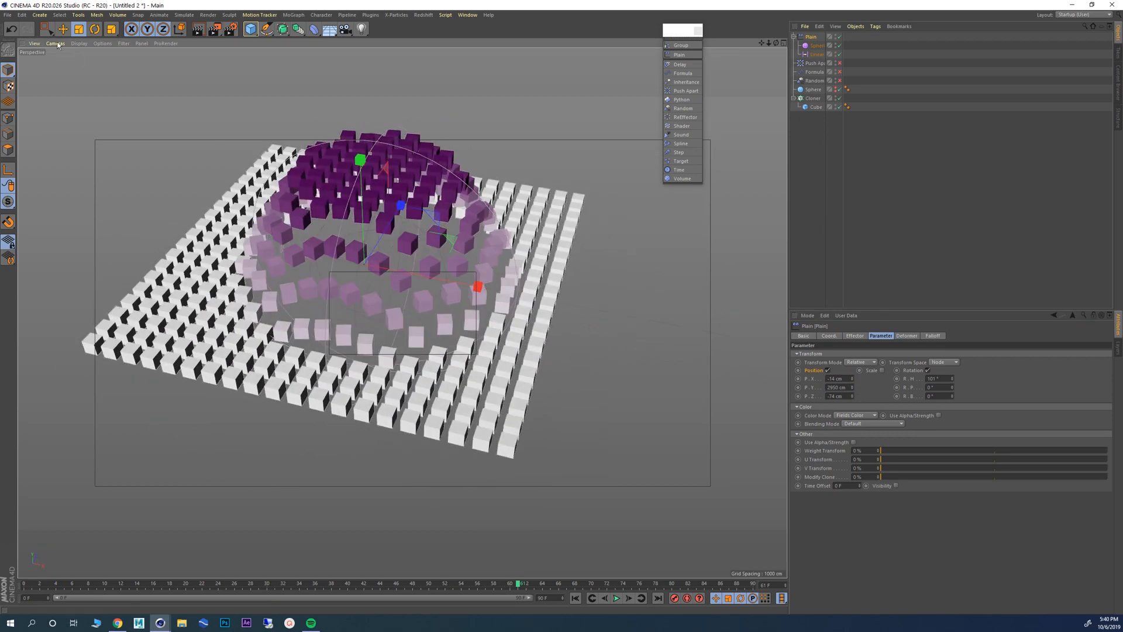
Step: Enable Visibility on the Plain effector and reposition its spherical field over the clone grid
left_click(815, 46)
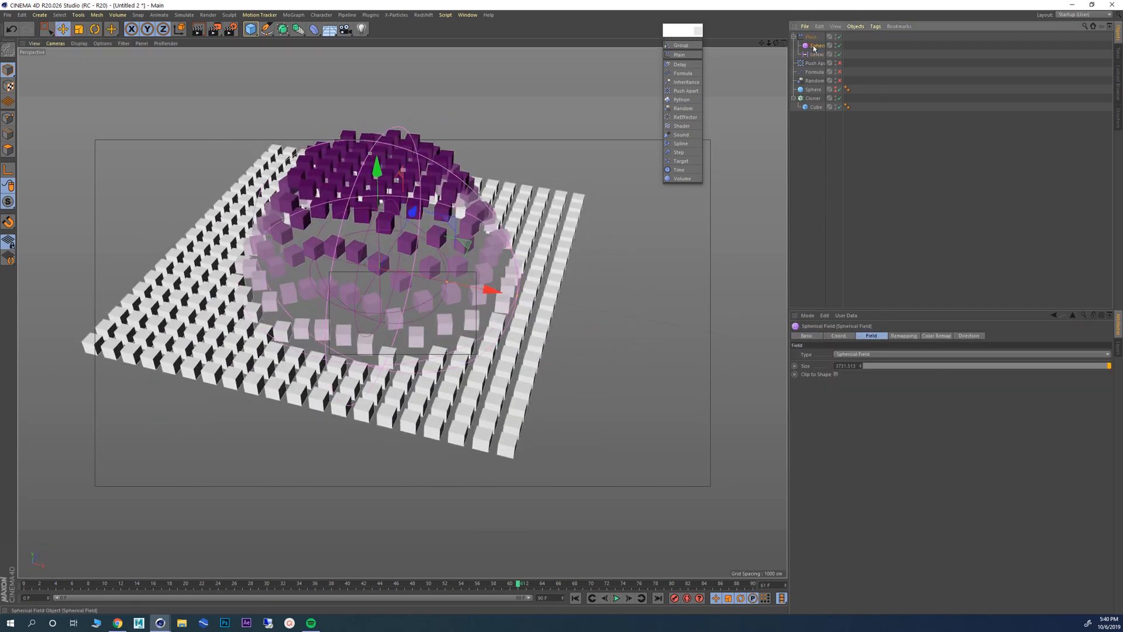
left_click_drag(490, 290, 477, 237)
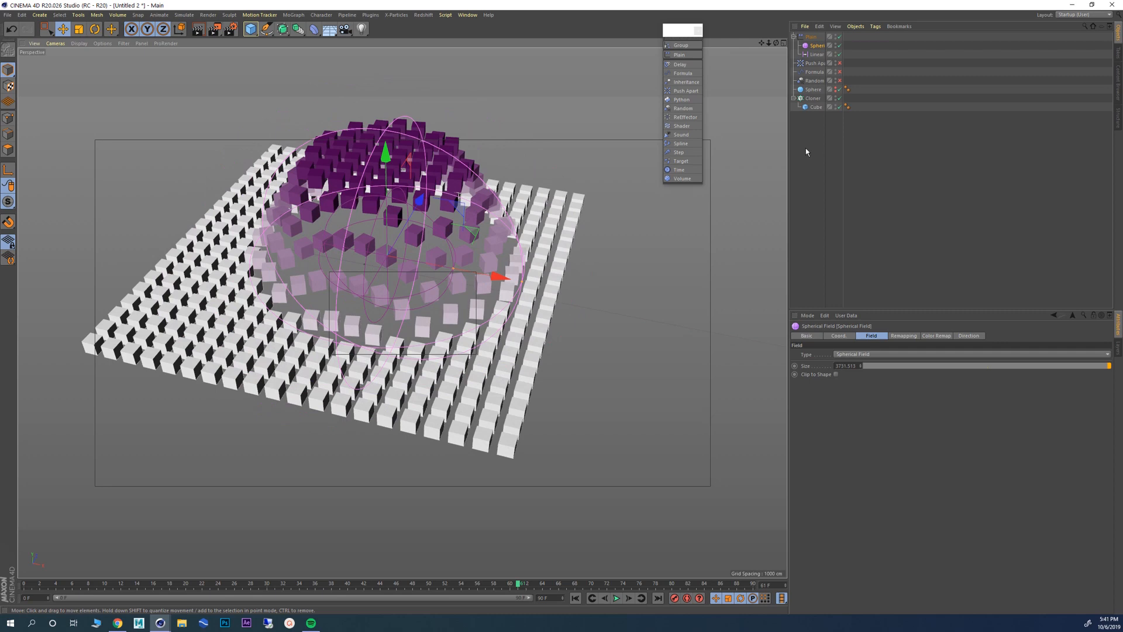
left_click(813, 36)
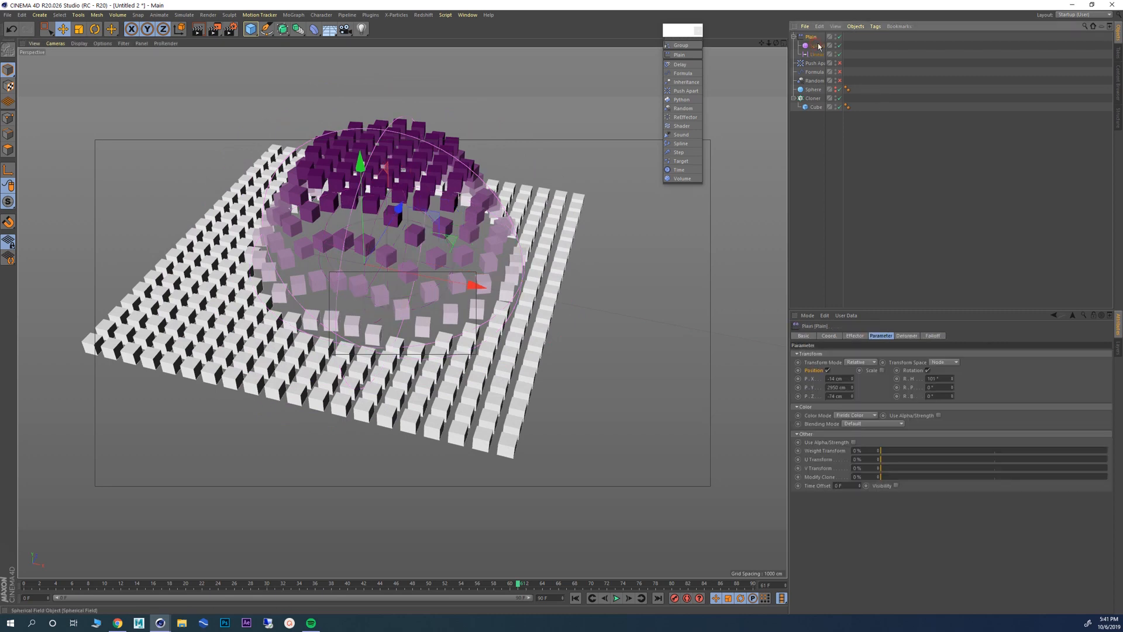
left_click(881, 335)
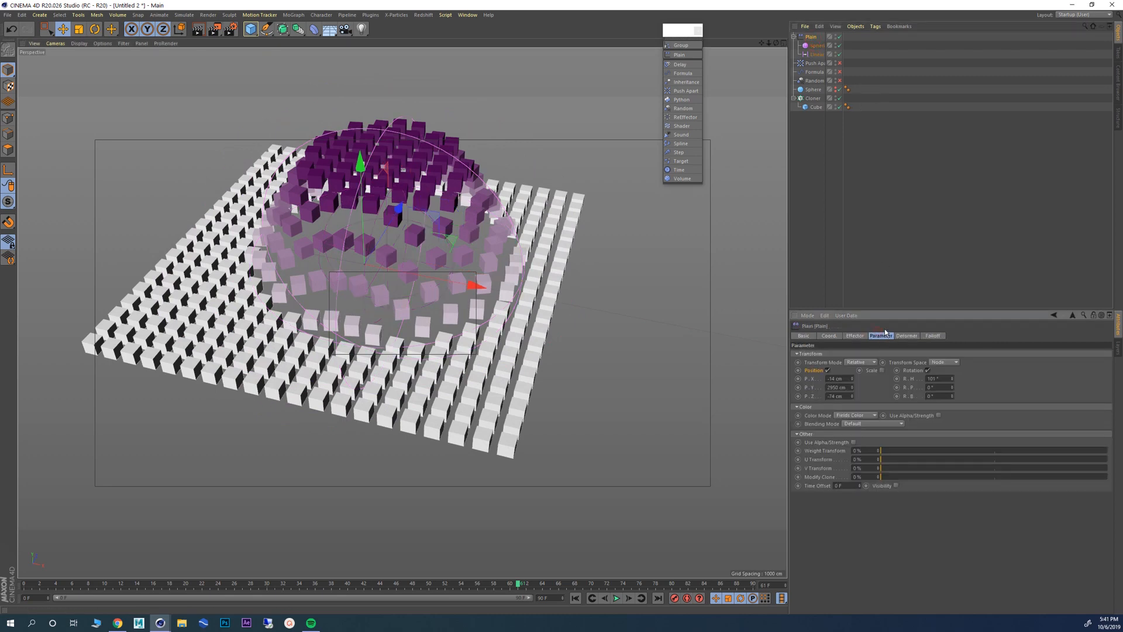
left_click(896, 485)
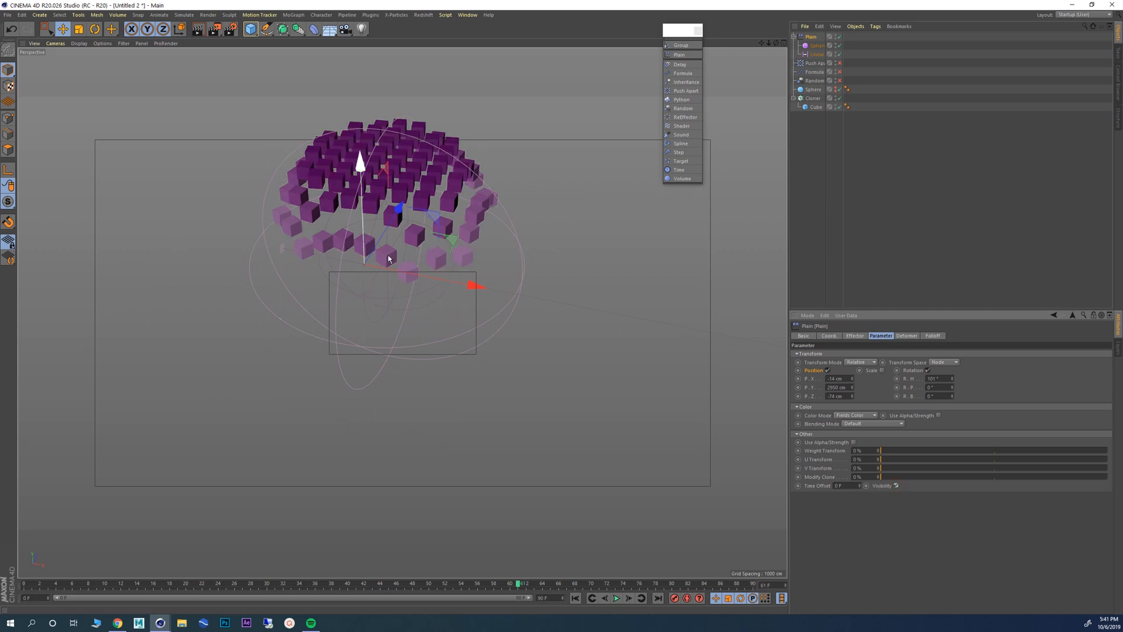
left_click(813, 45)
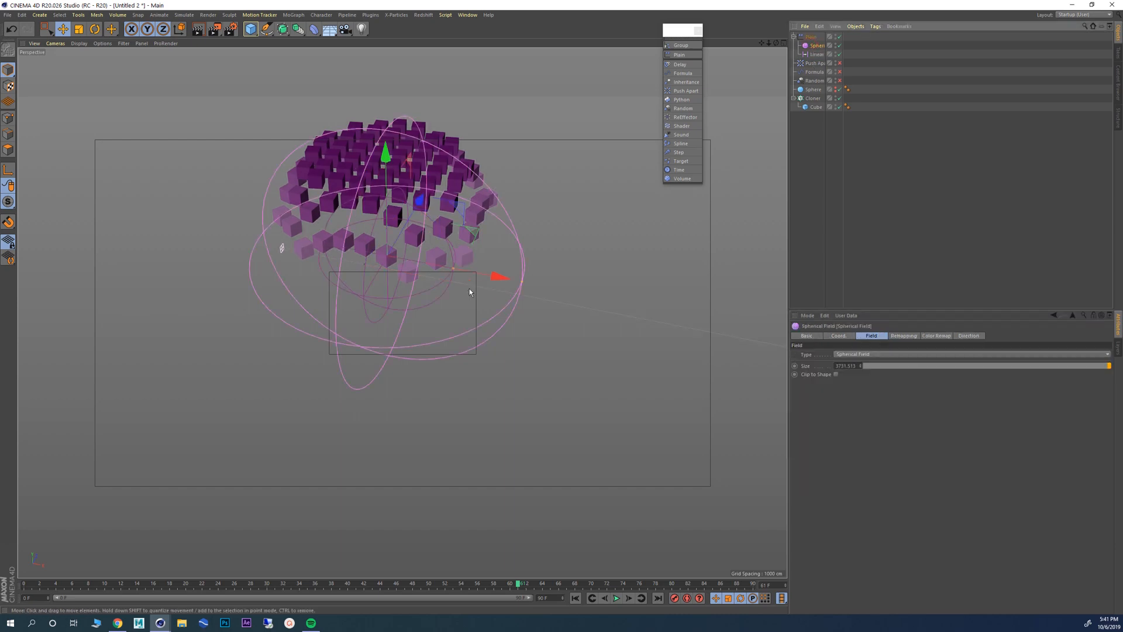
left_click_drag(469, 289, 330, 293)
Step: Turn off Position and Rotation on the Plain effector and shift the effector slightly across the grid
left_click(812, 36)
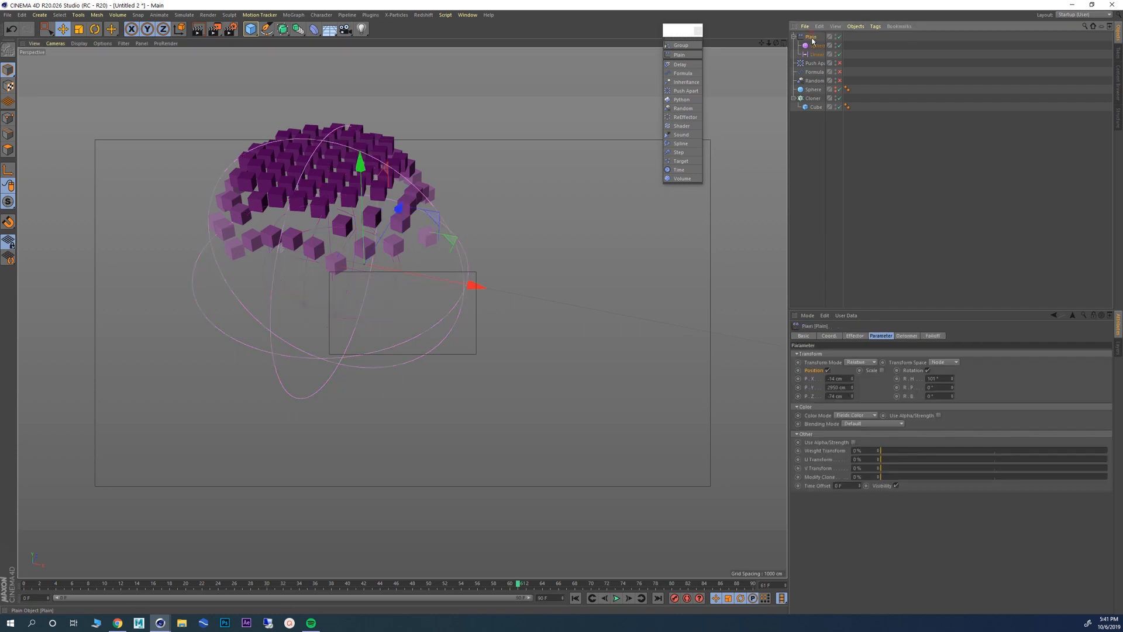
left_click(827, 371)
left_click(911, 371)
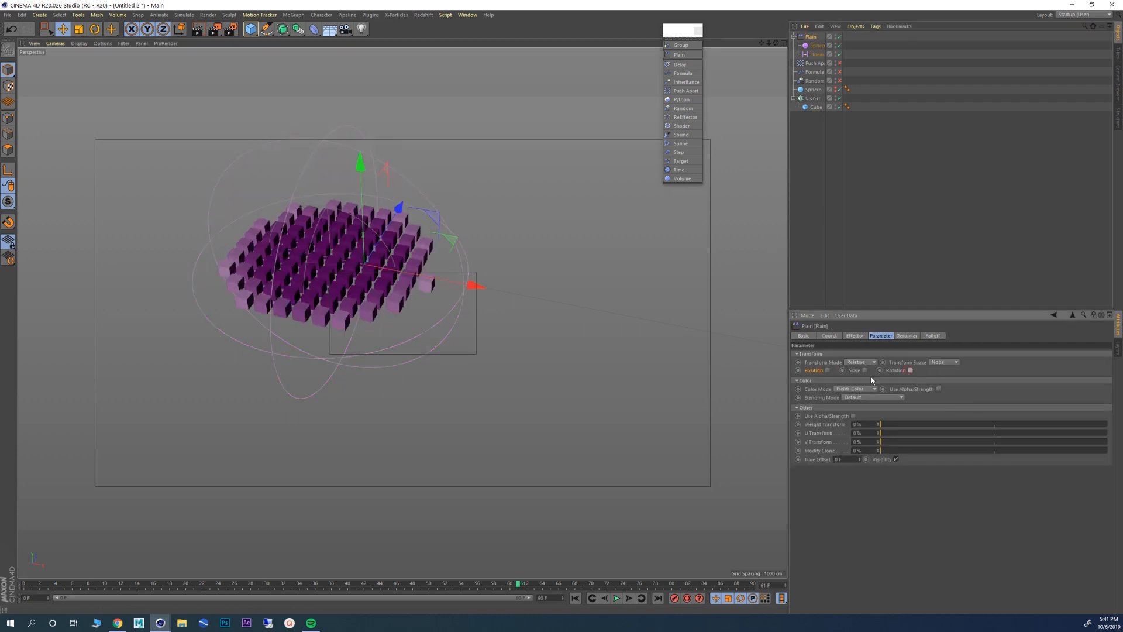
mouse_move(447, 236)
left_mouse_down()
mouse_move(665, 260)
mouse_move(461, 308)
mouse_move(384, 188)
mouse_move(452, 250)
mouse_move(464, 243)
left_mouse_up()
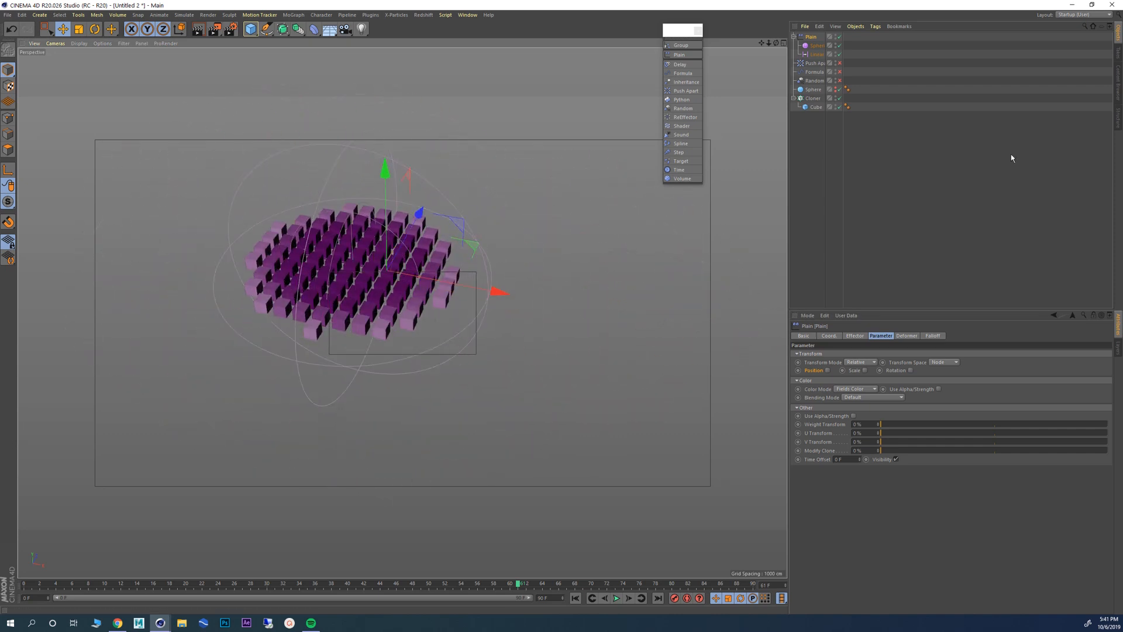
Step: Invert the spherical field's remapping and shift the field across the clone grid
double_click(817, 46)
left_click(887, 86)
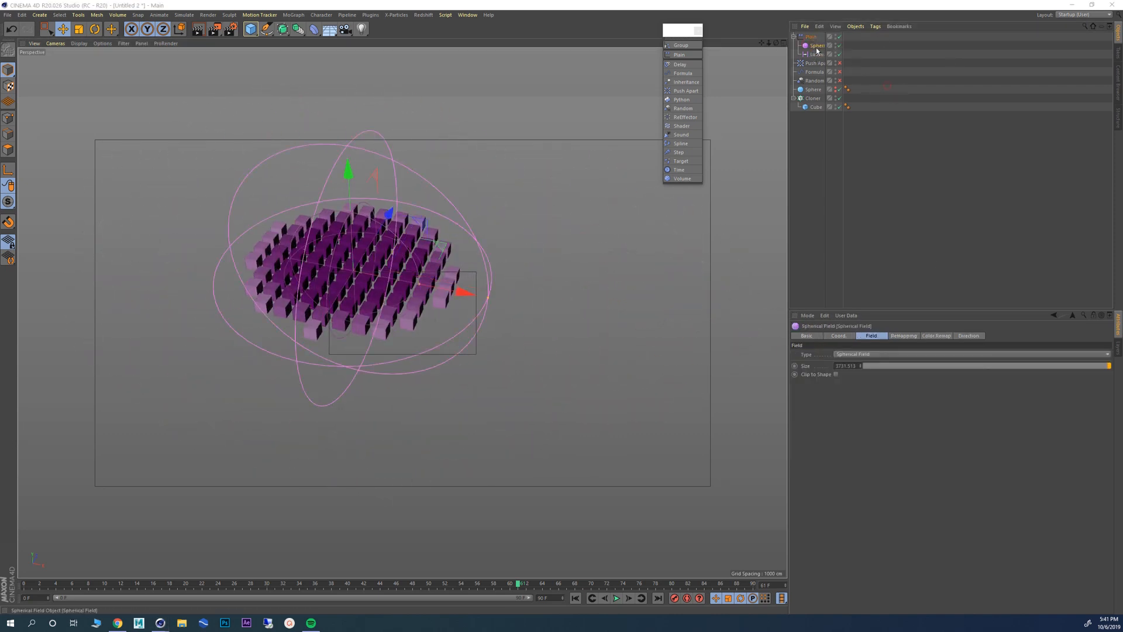
left_click(904, 336)
left_click(934, 336)
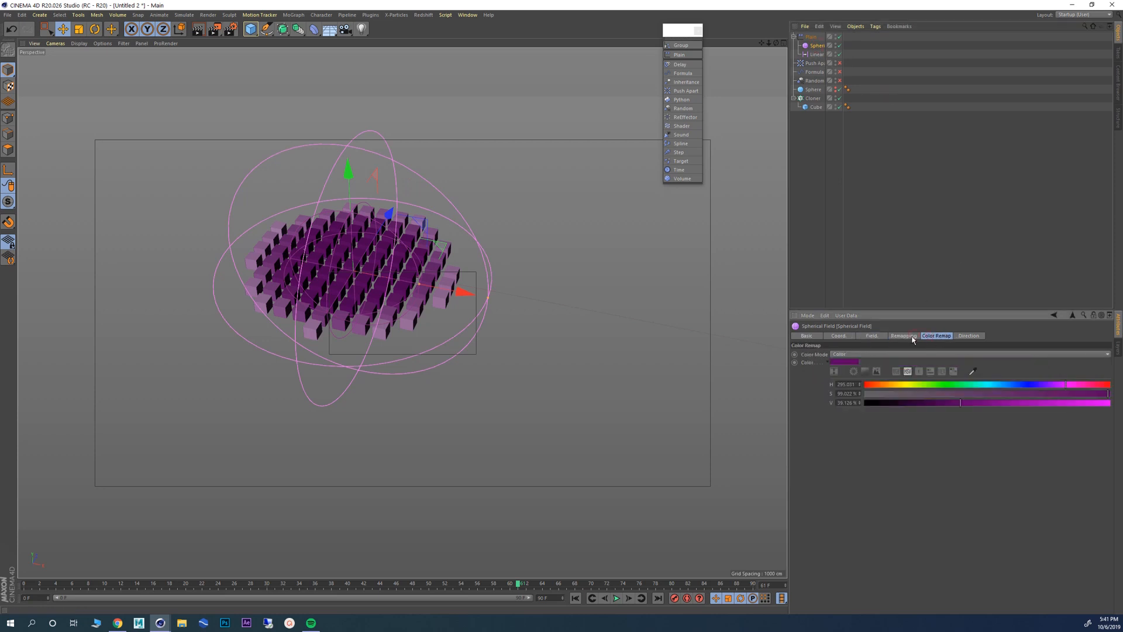
left_click(904, 336)
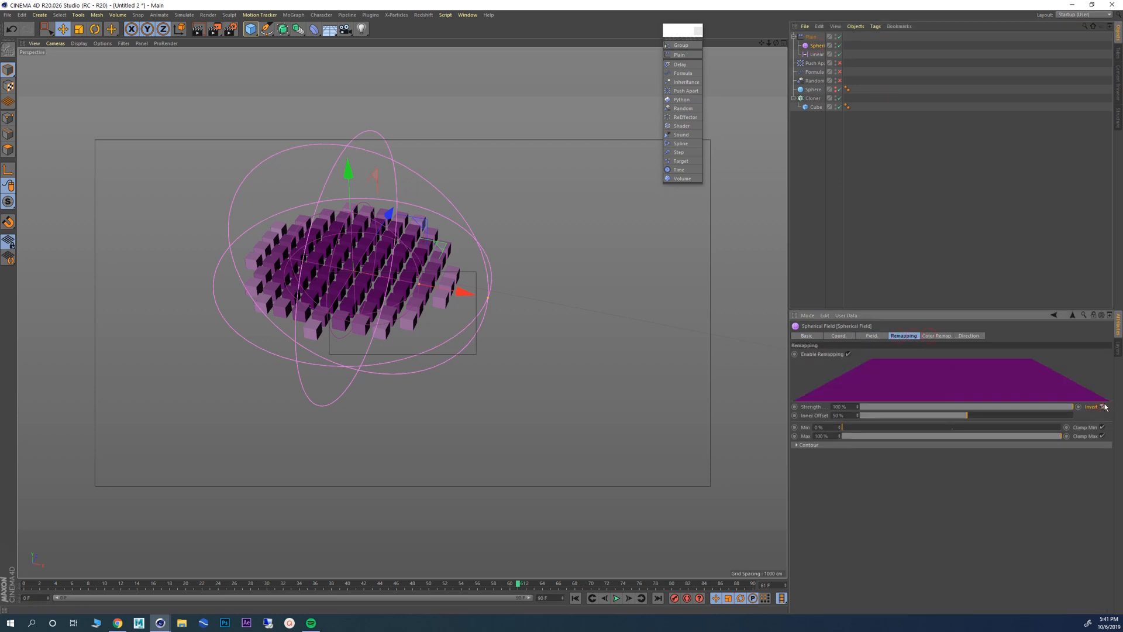
left_click(1103, 407)
left_click_drag(453, 254, 420, 251)
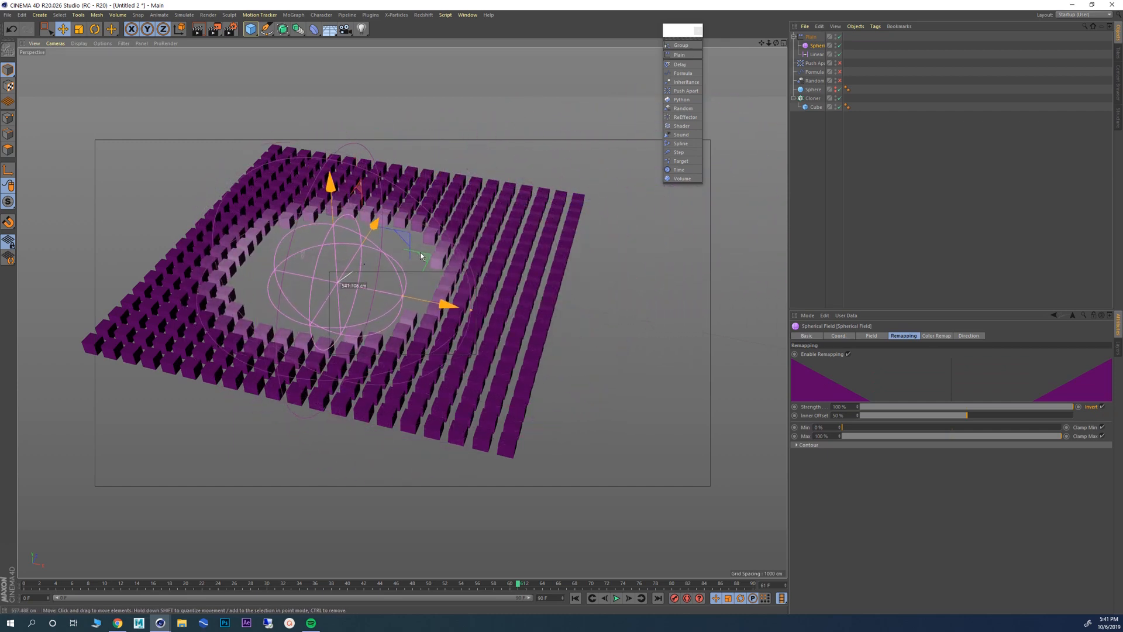
right_click_drag(355, 262, 377, 275, "alt")
mouse_move(378, 276)
left_mouse_down("alt")
mouse_move(380, 289)
mouse_move(364, 281)
left_mouse_up("alt")
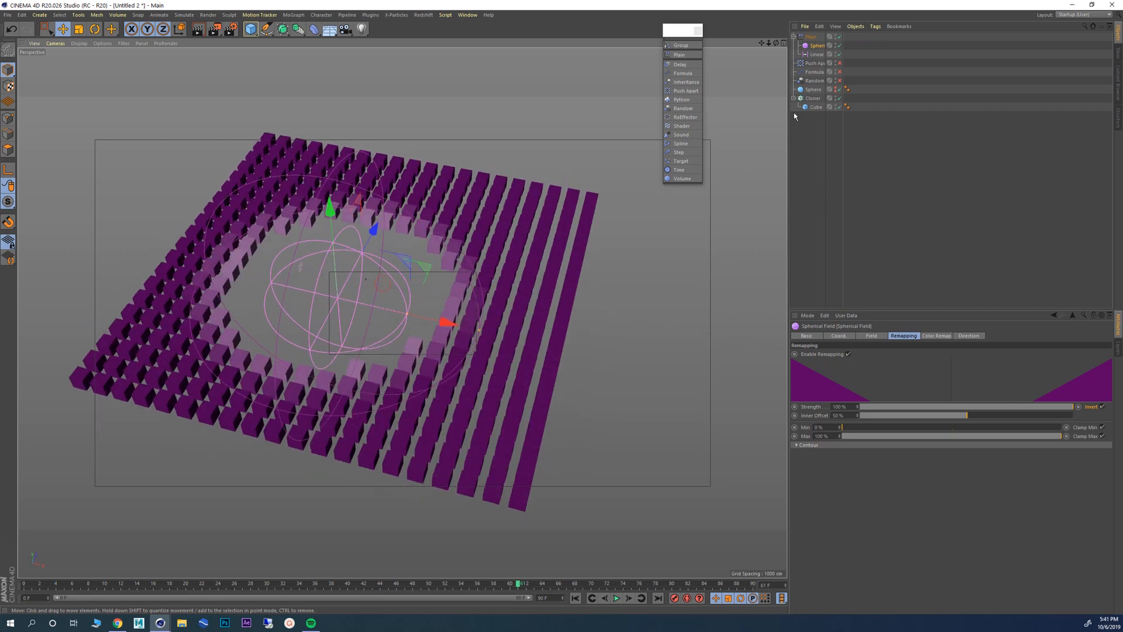
Step: Vary the Plain effector's strength and return it to 100%
left_click(810, 37)
left_click_drag(672, 31, 673, 22)
left_click(811, 37)
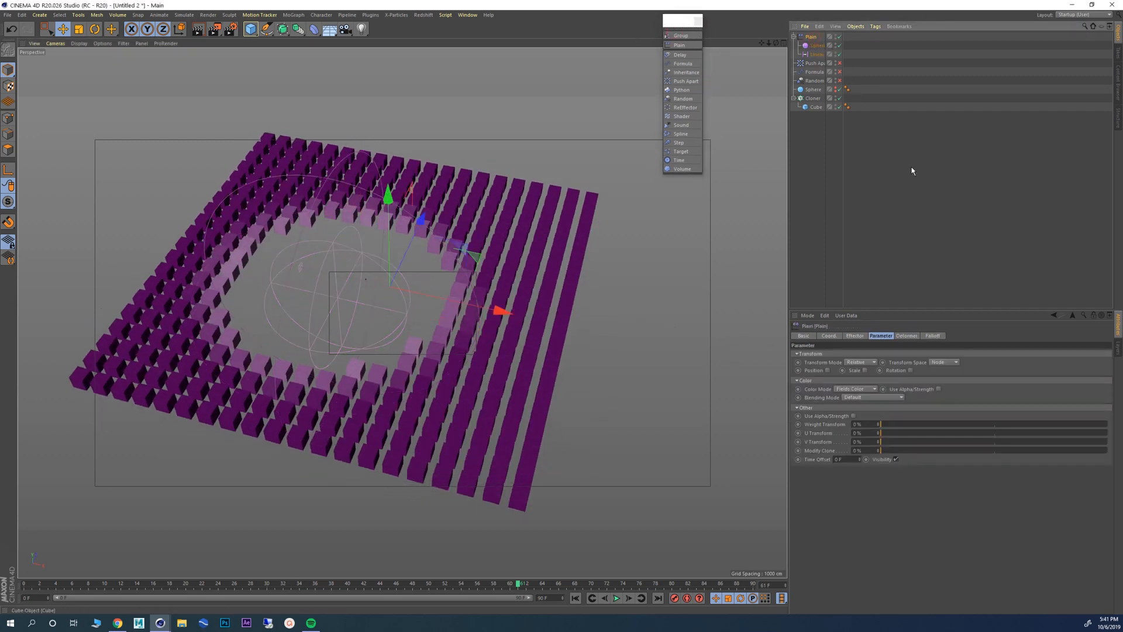
left_click(856, 337)
left_click(881, 337)
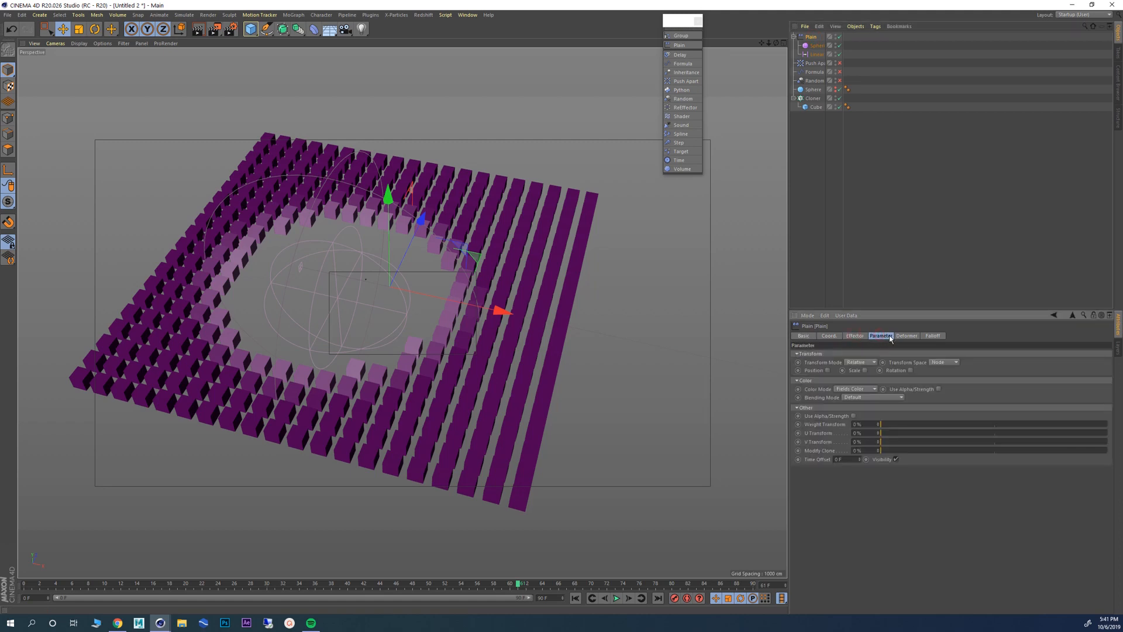
left_click(859, 338)
left_click_drag(1044, 360, 1115, 351)
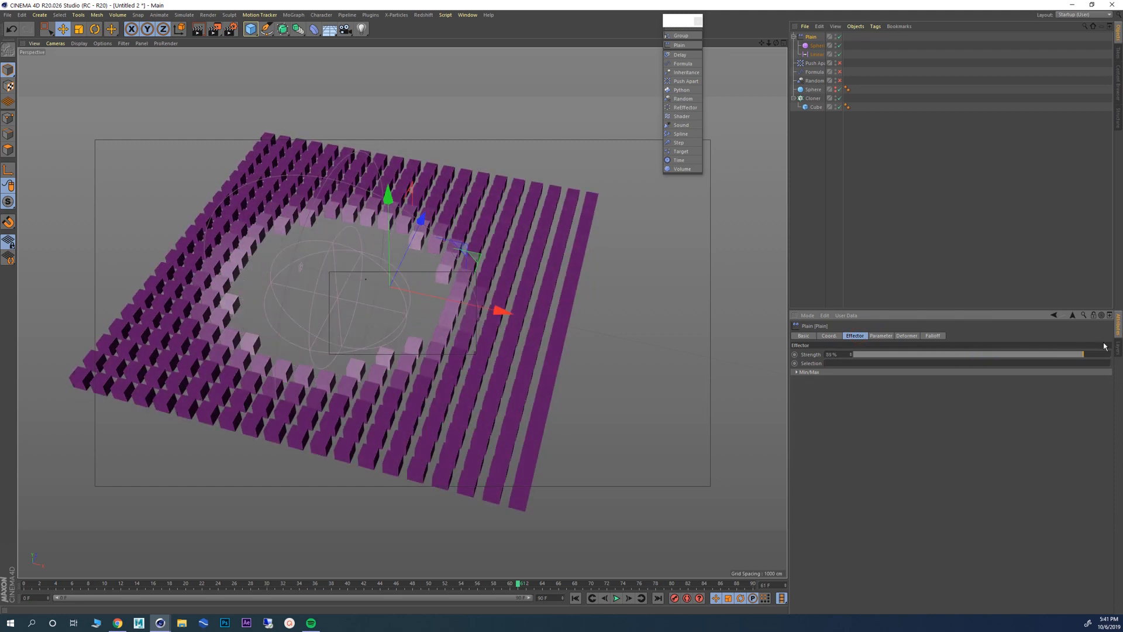
Step: Disable the Plain effector with its fields and add a Shader effector to the cloner
left_click_drag(840, 37, 840, 46)
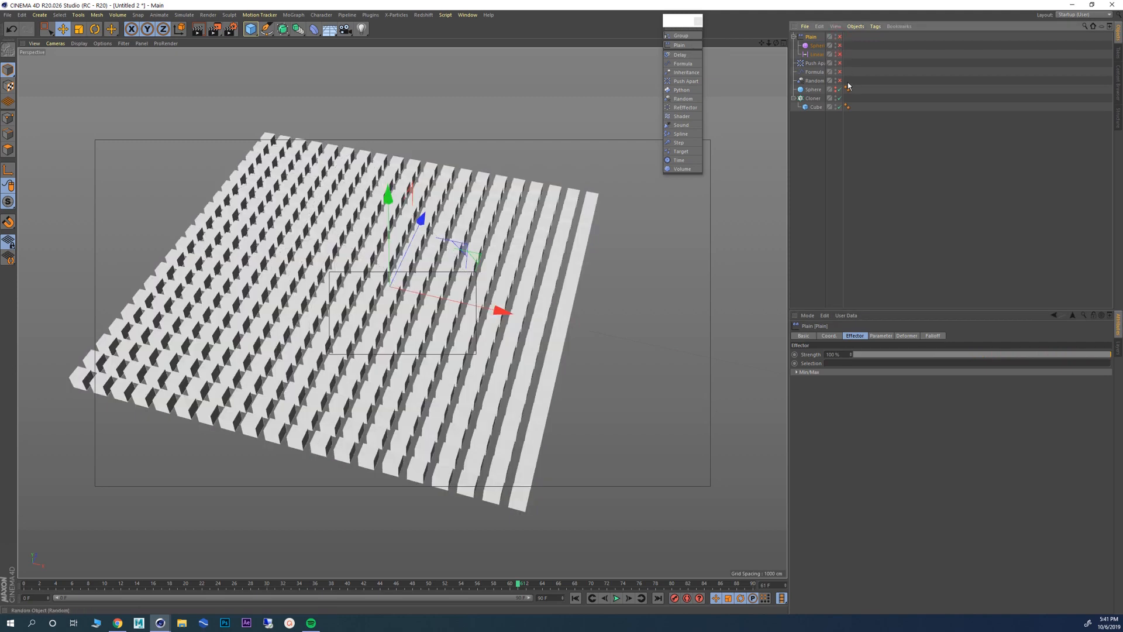
left_click_drag(672, 22, 664, 23)
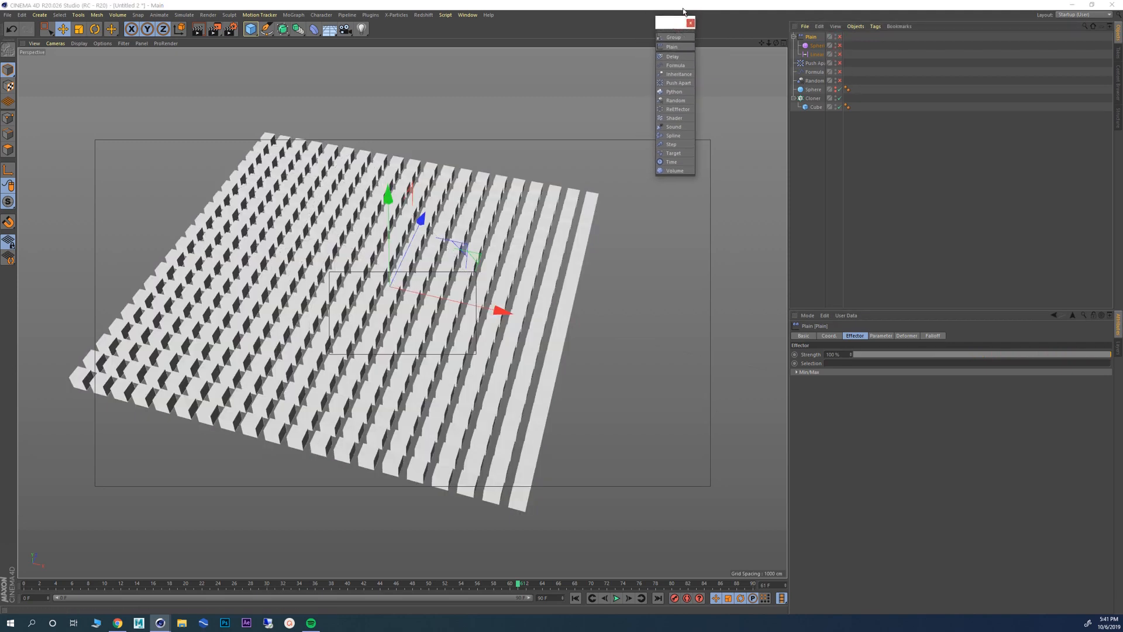
left_click(812, 98)
left_click(674, 118)
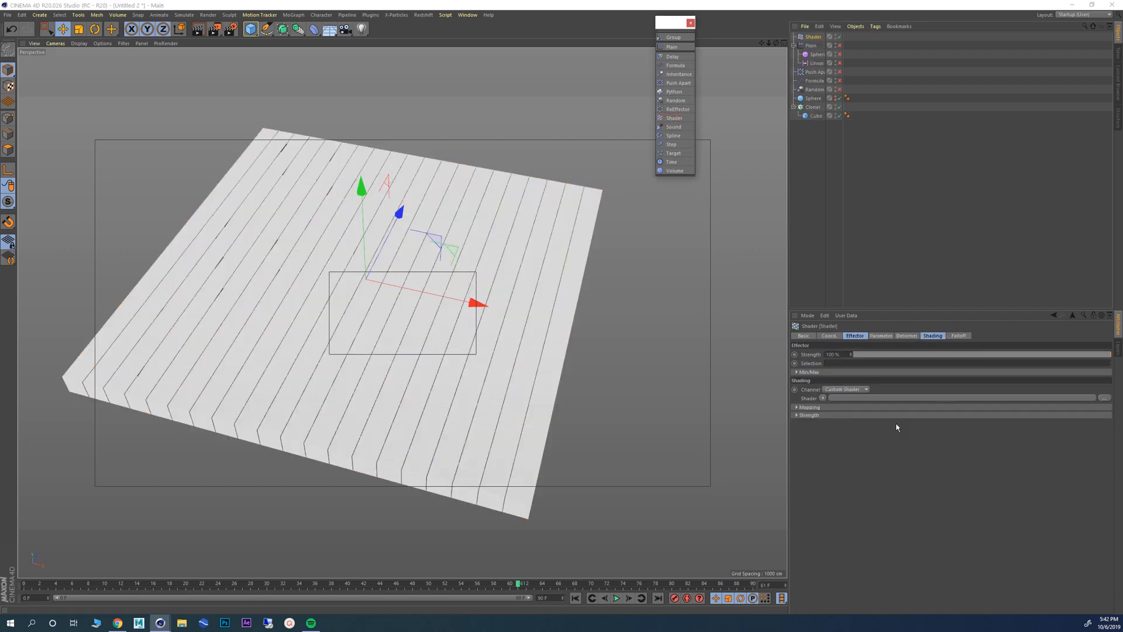
left_click(814, 107)
left_click(909, 336)
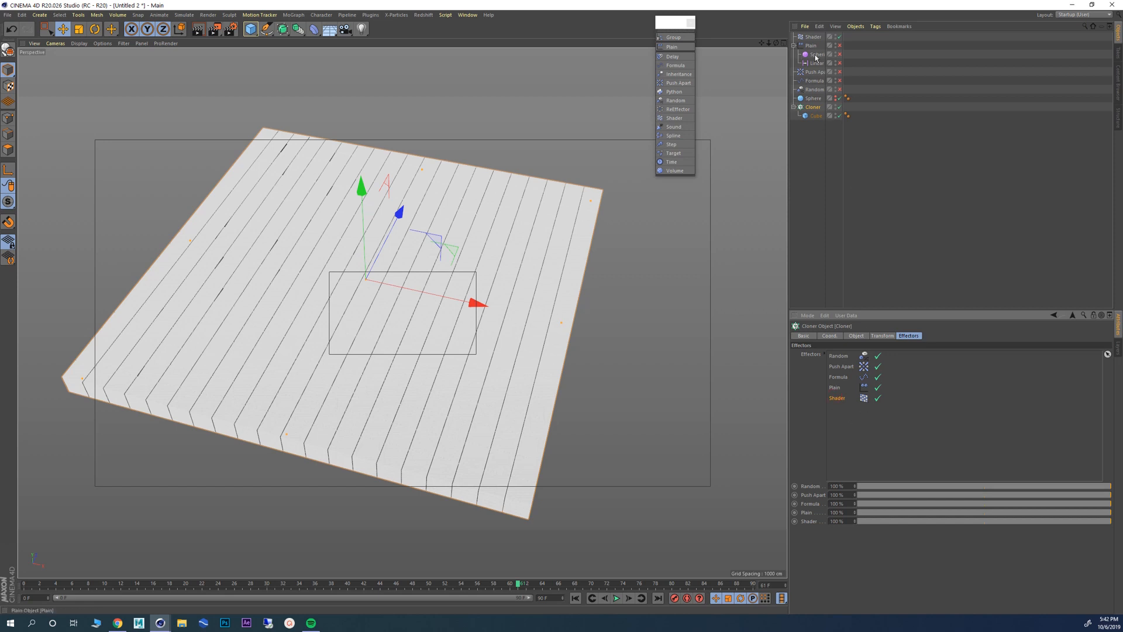
Step: Load a Noise shader into the Shader effector's custom shader channel
left_click(817, 37)
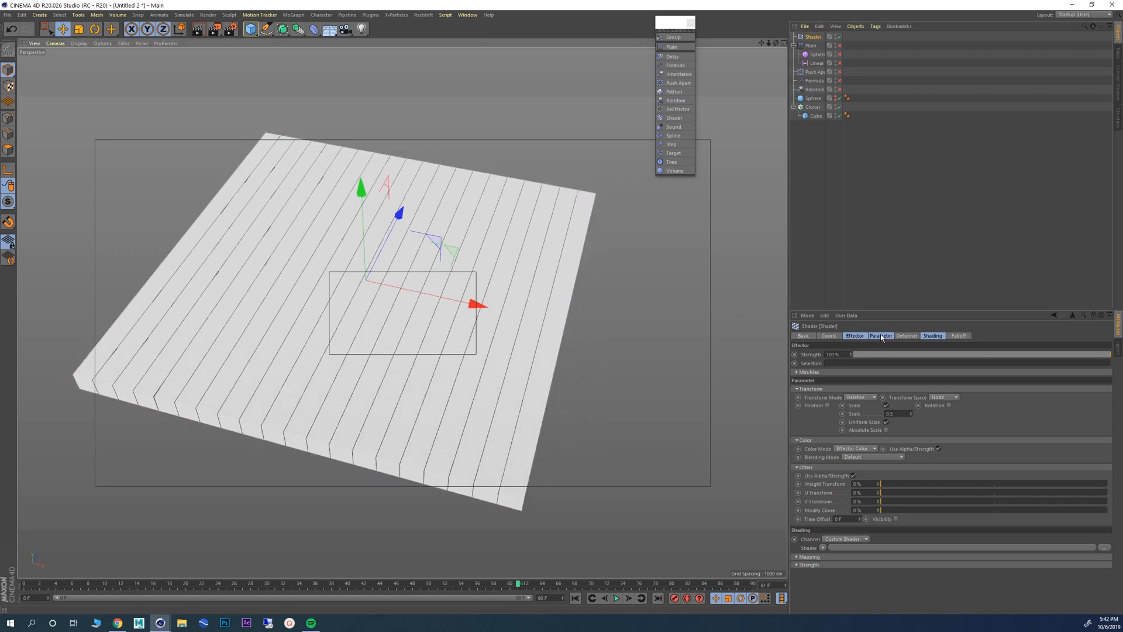
left_click(931, 336)
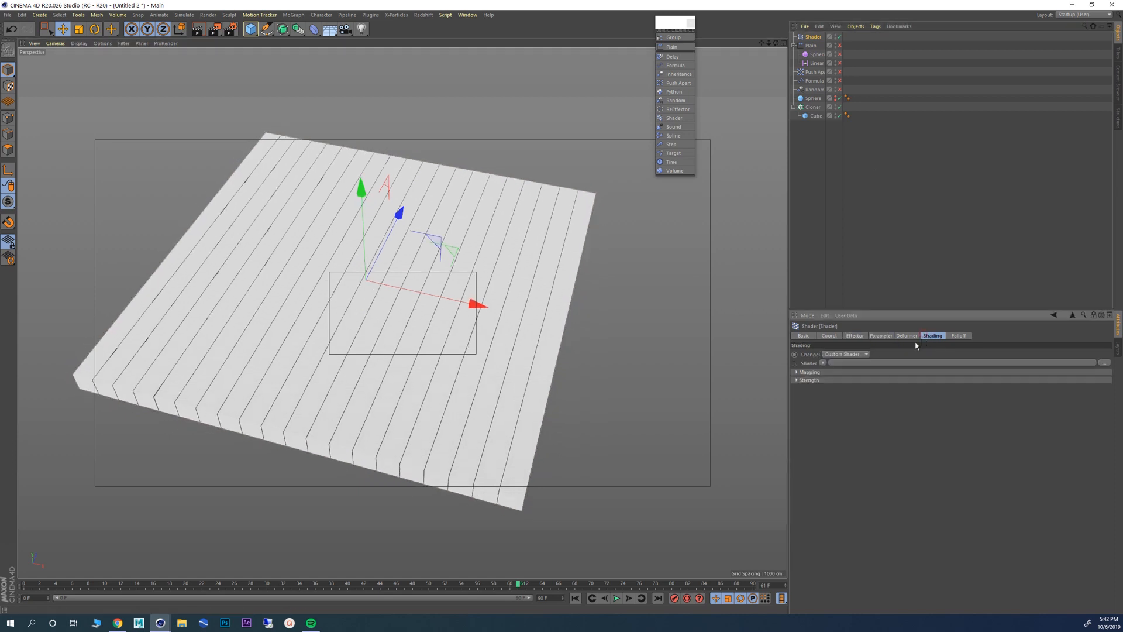
left_click(824, 363)
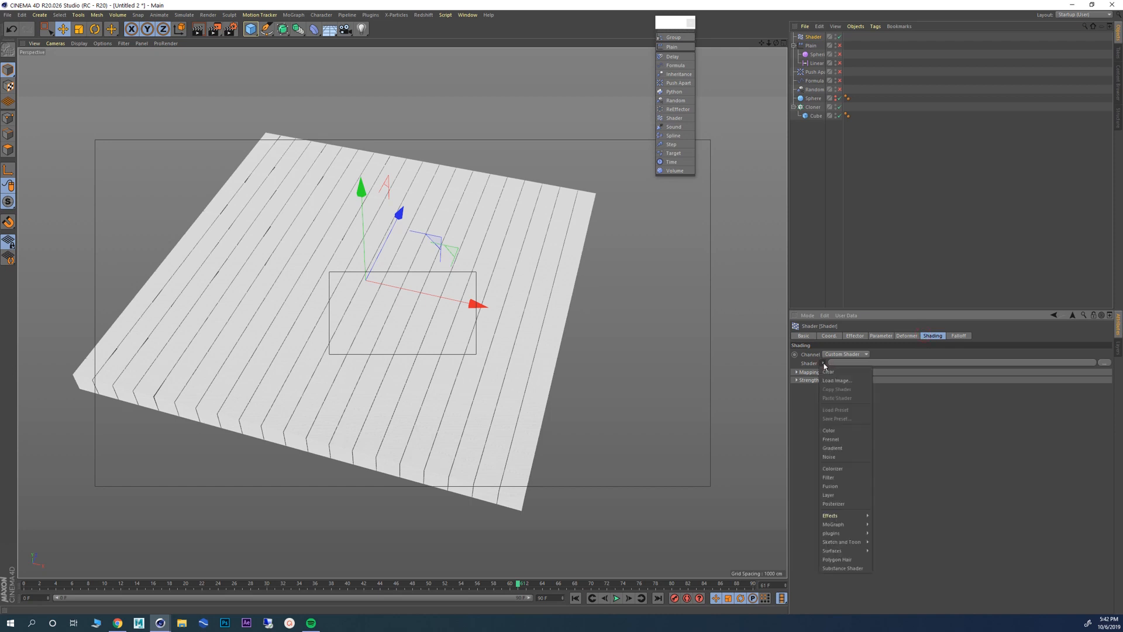
left_click(837, 457)
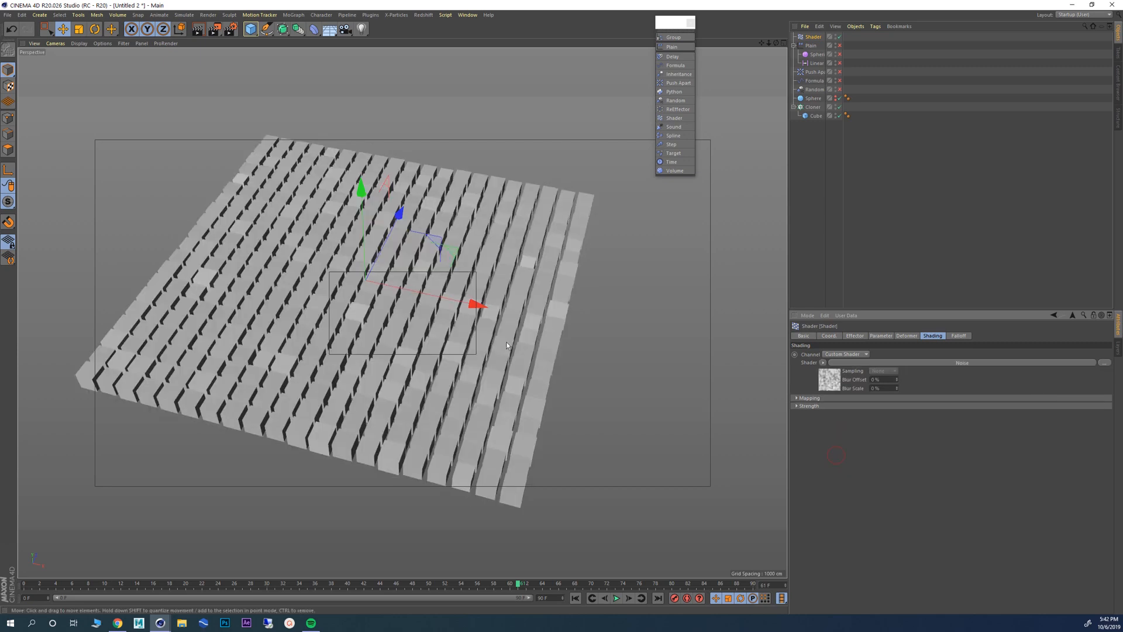
left_click_drag(355, 308, 344, 264, "alt")
scroll(409, 346, "up", 3)
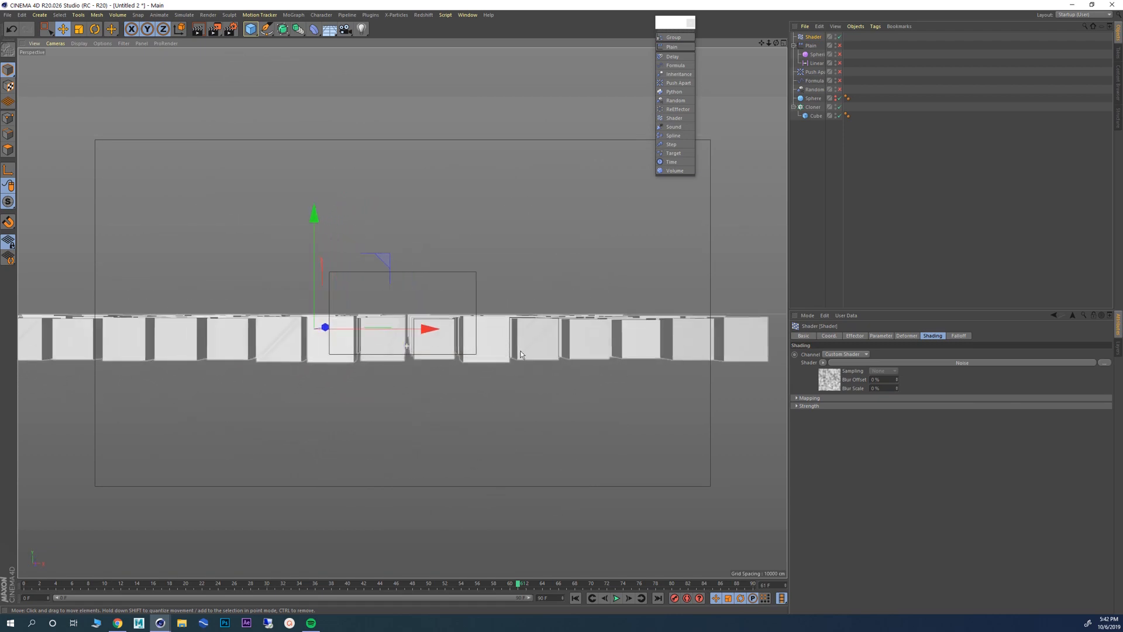
left_click_drag(410, 344, 524, 339, "alt")
right_click_drag(535, 338, 657, 351, "alt")
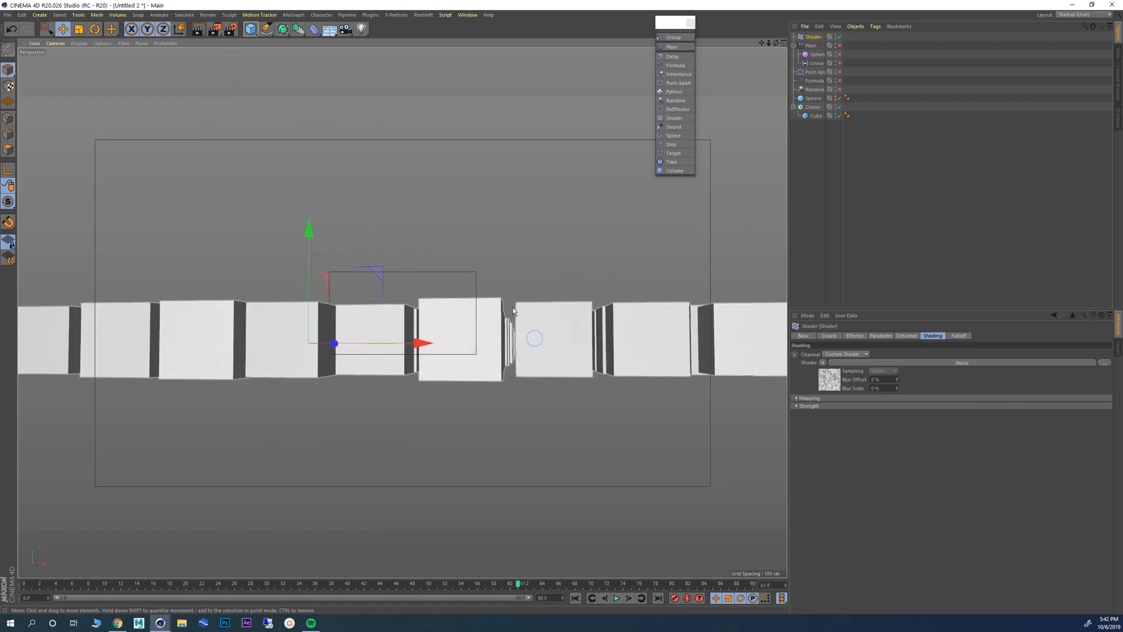
Step: Change the Noise shader's noise type to Fire
right_click_drag(479, 321, 327, 304, "alt")
left_click_drag(432, 205, 444, 276, "alt")
right_click_drag(444, 276, 352, 301, "alt")
left_click_drag(352, 300, 325, 310, "alt")
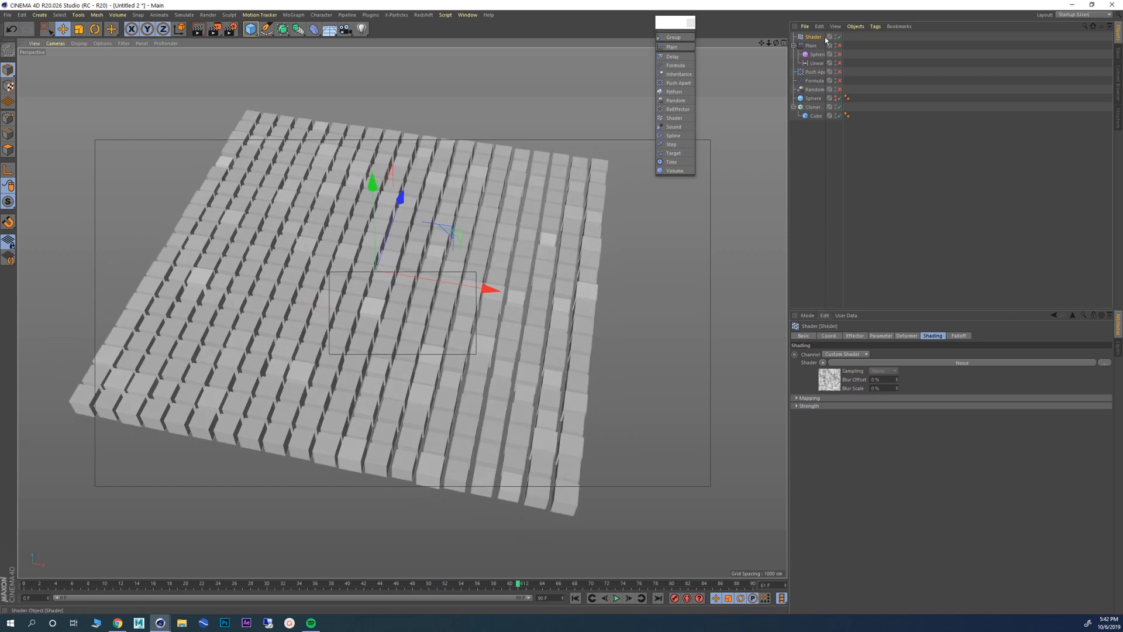
left_click(915, 363)
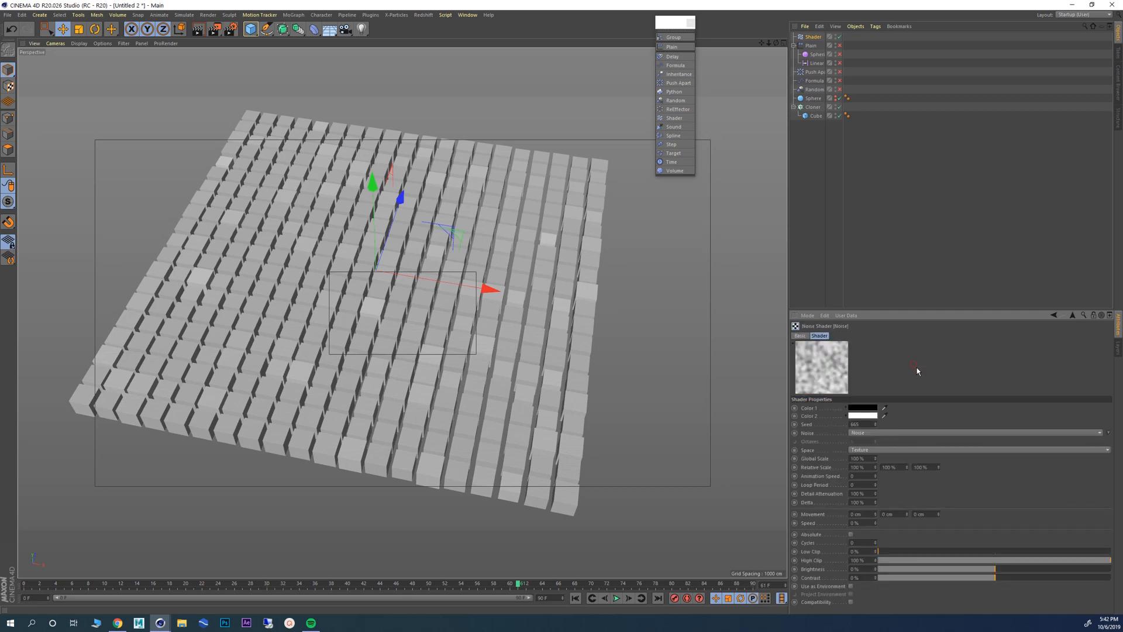
left_click(871, 434)
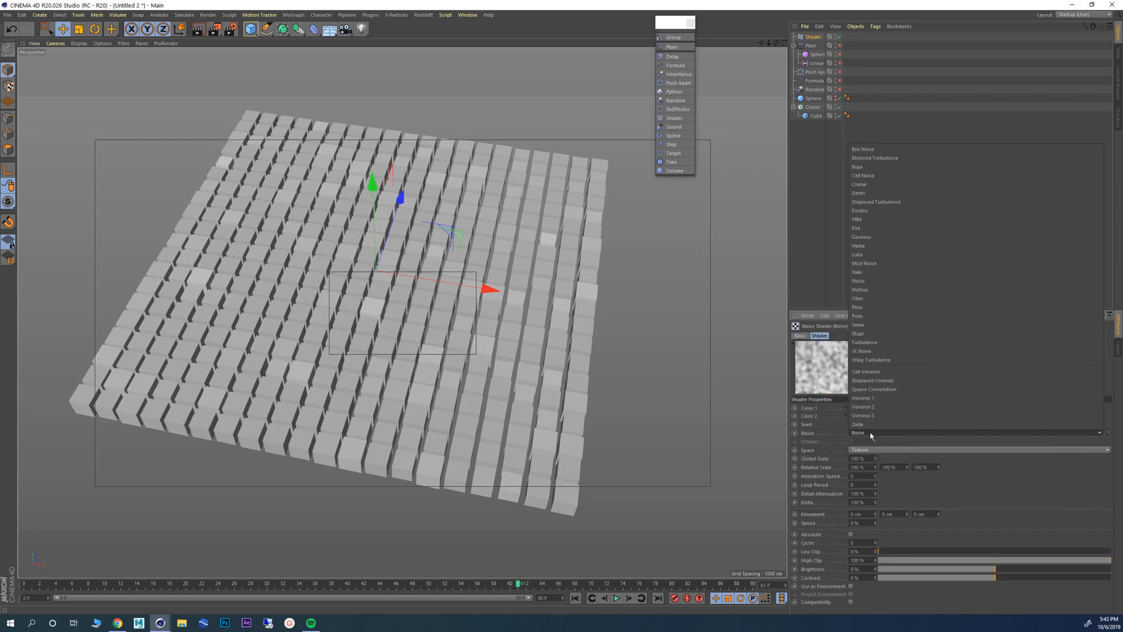
left_click(882, 229)
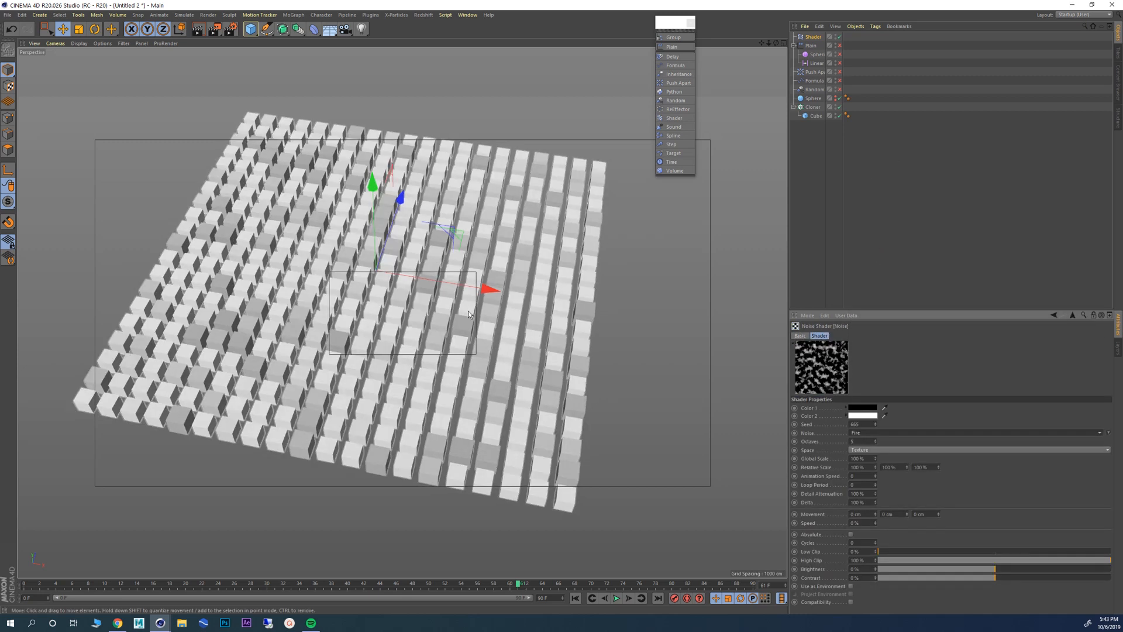
Step: Enable rotation in the Shader effector's parameters, try a pitch rotation and reset it to 0°
mouse_move(290, 288)
left_mouse_down("alt")
mouse_move(312, 323)
mouse_move(360, 283)
mouse_move(296, 293)
mouse_move(285, 281)
left_mouse_up("alt")
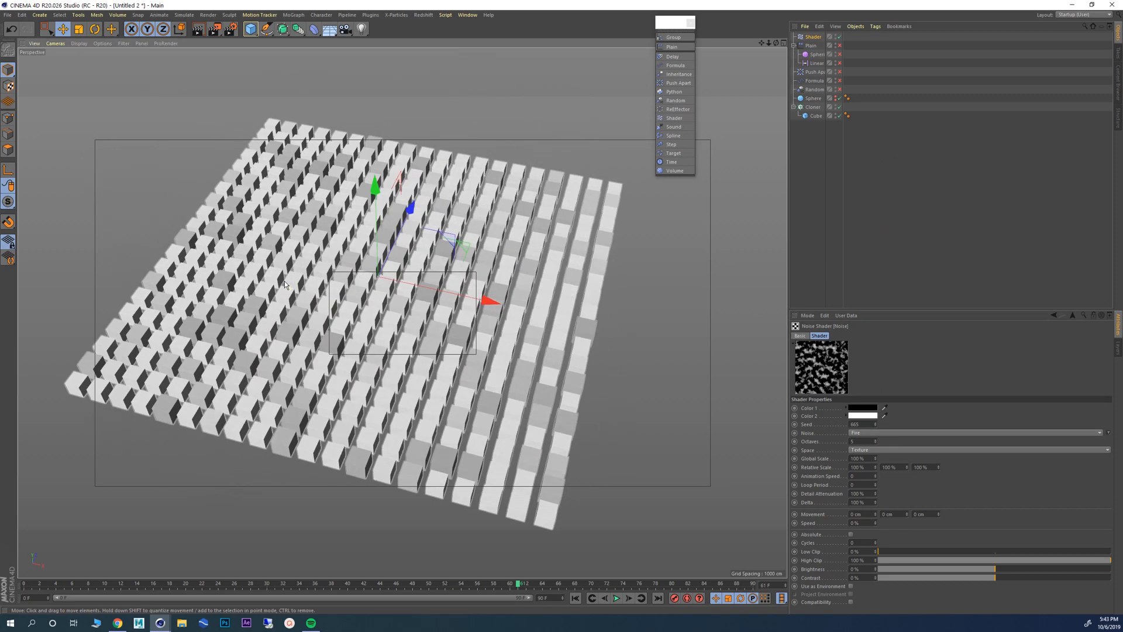
left_click(813, 38)
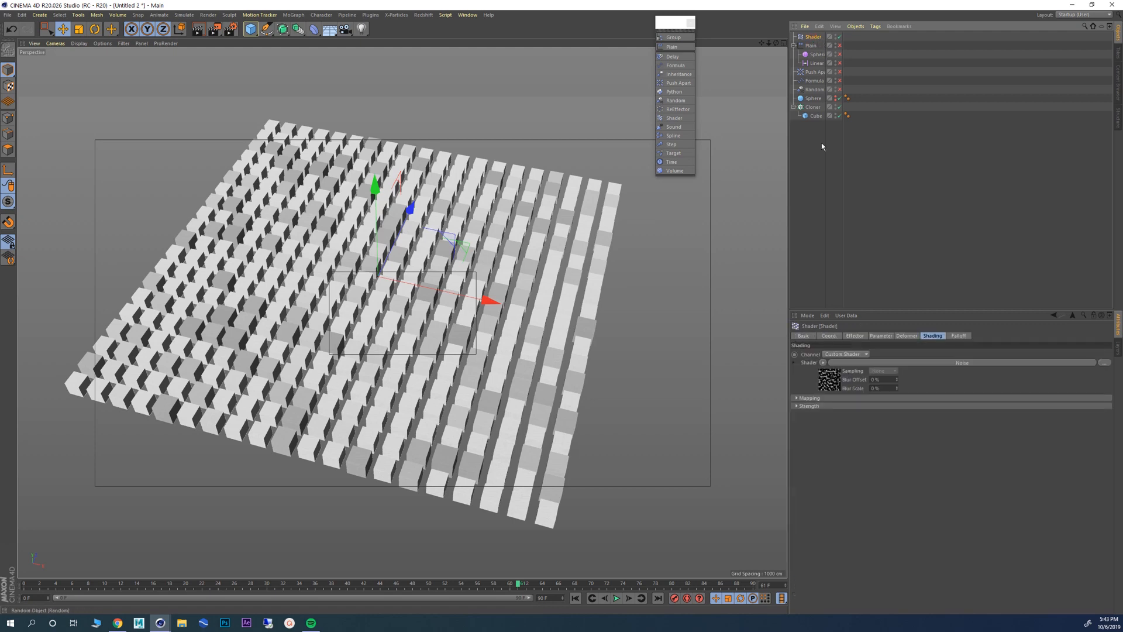
left_click(880, 337)
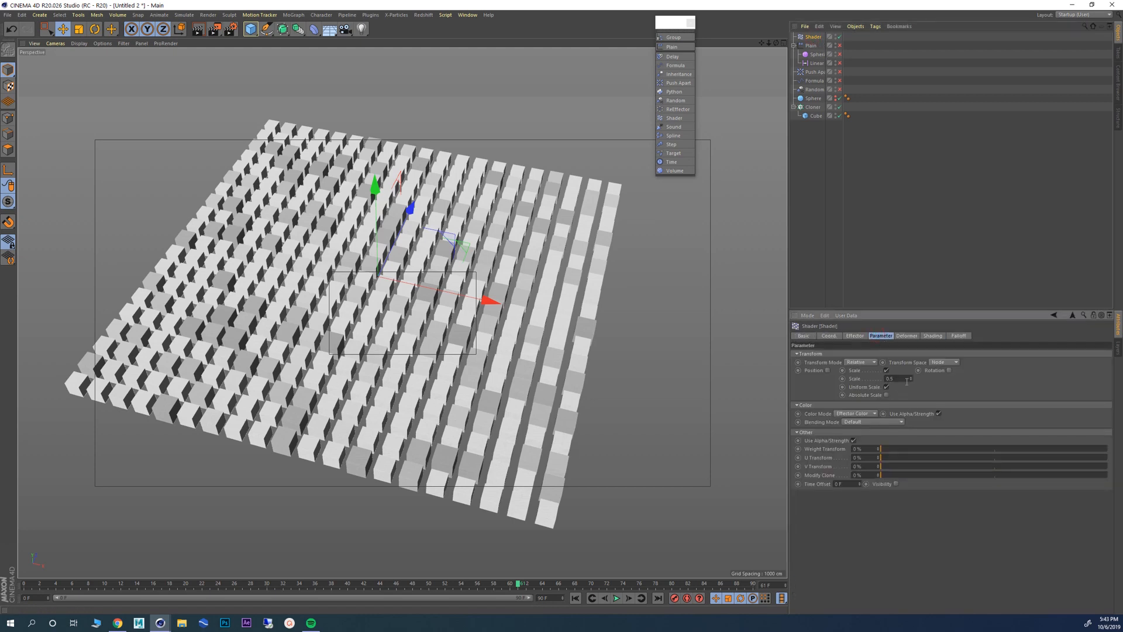
left_click(949, 370)
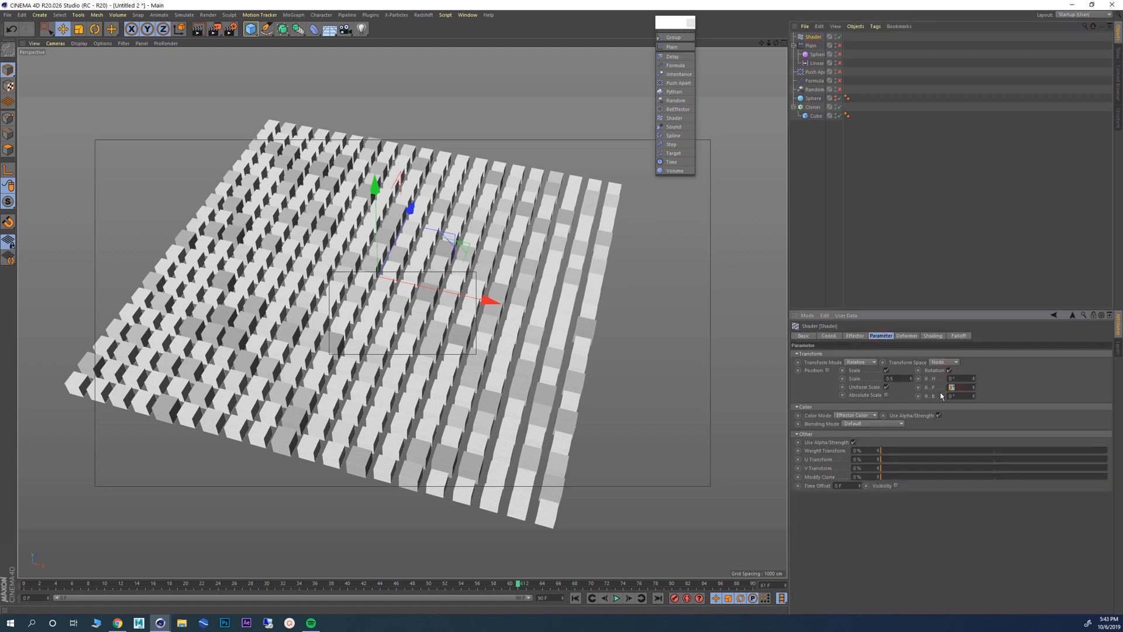
type("60")
key("Return")
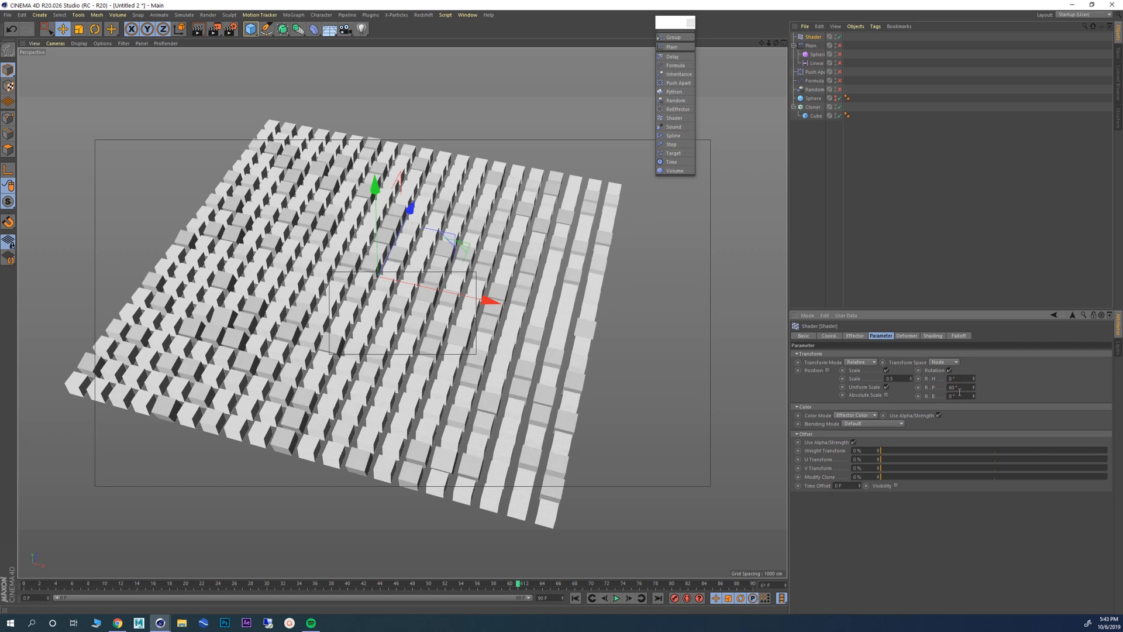
type("0")
key("Return")
Step: Set the Shader effector's heading rotation (R.H) to 90°
left_click_drag(959, 378, 946, 380)
type("90")
key("Return")
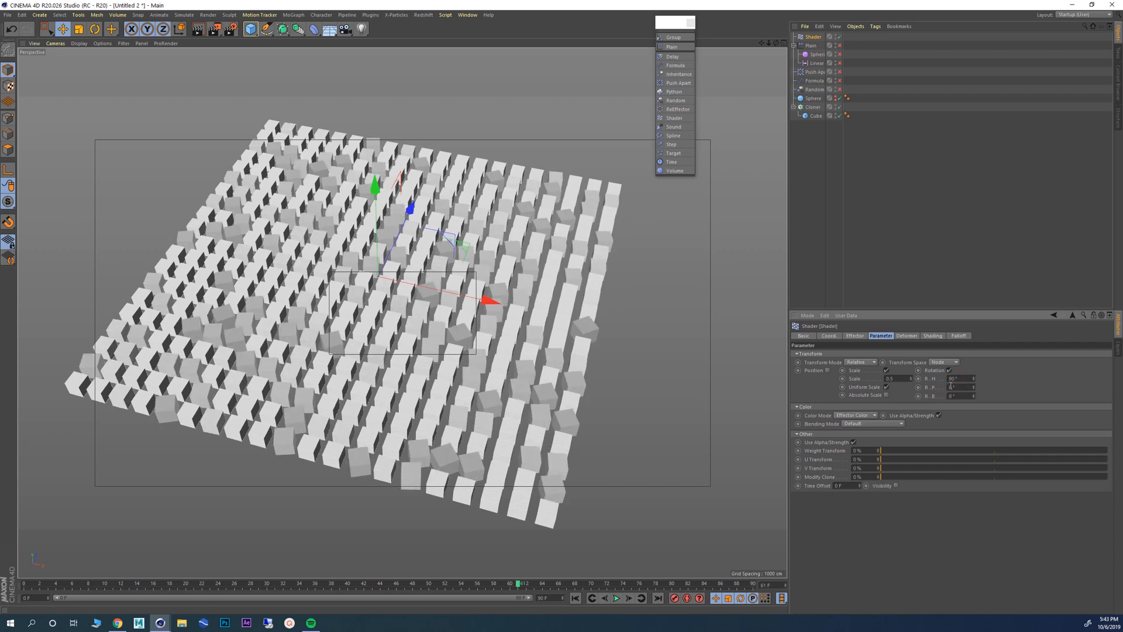
Step: Set the Noise shader's global scale to 200%, with low clip at 21% and high clip at 3%
left_click_drag(372, 269, 382, 336, "alt")
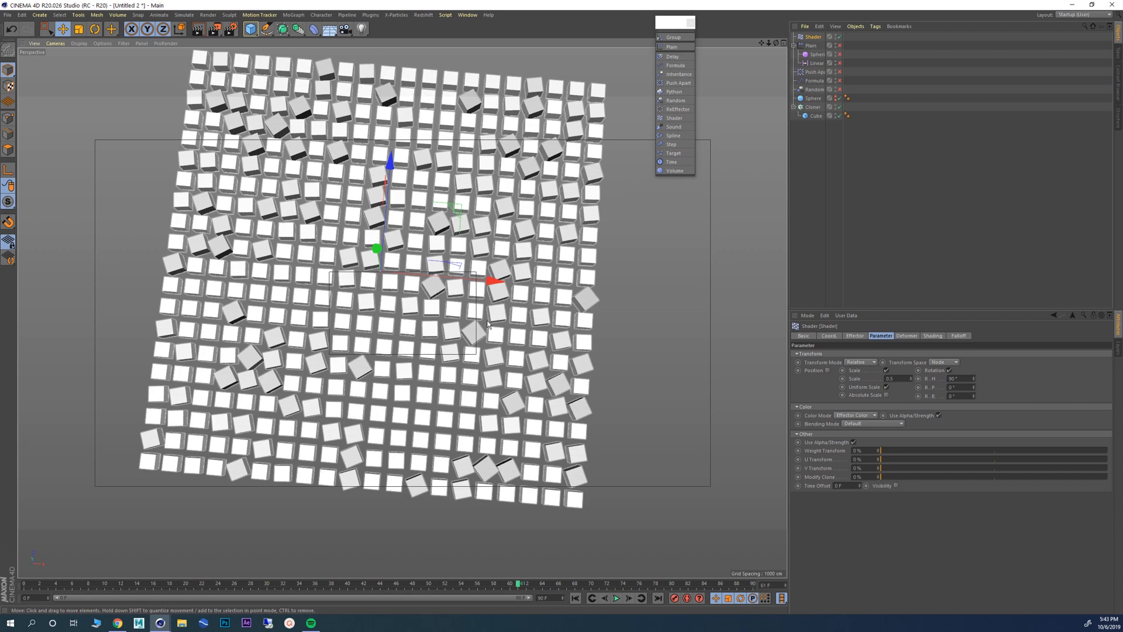
left_click(907, 336)
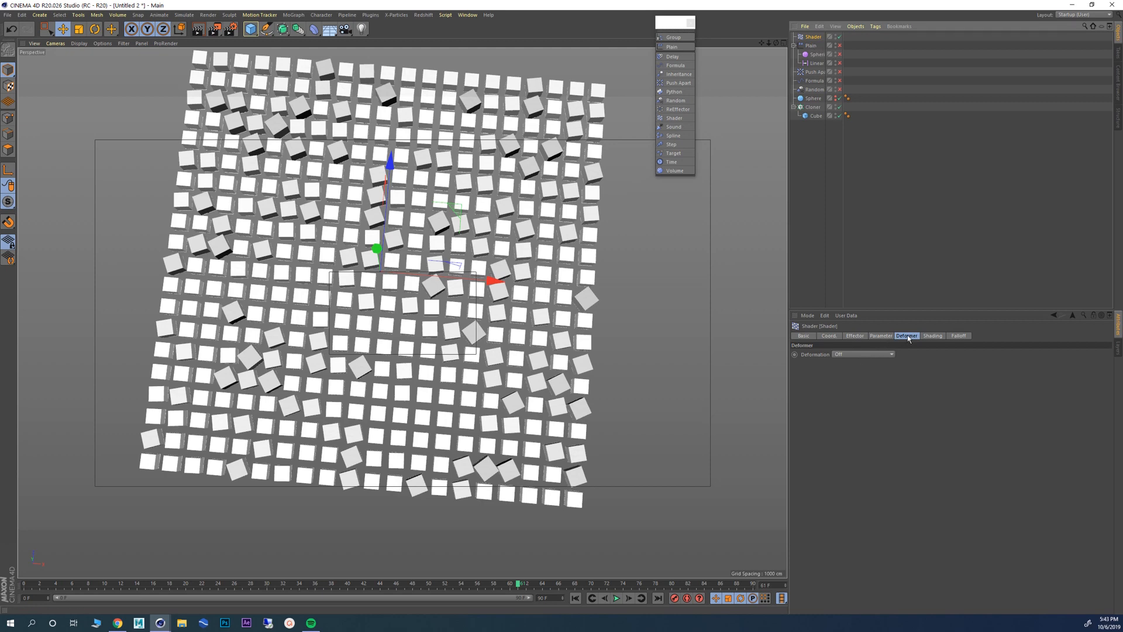
left_click(932, 336)
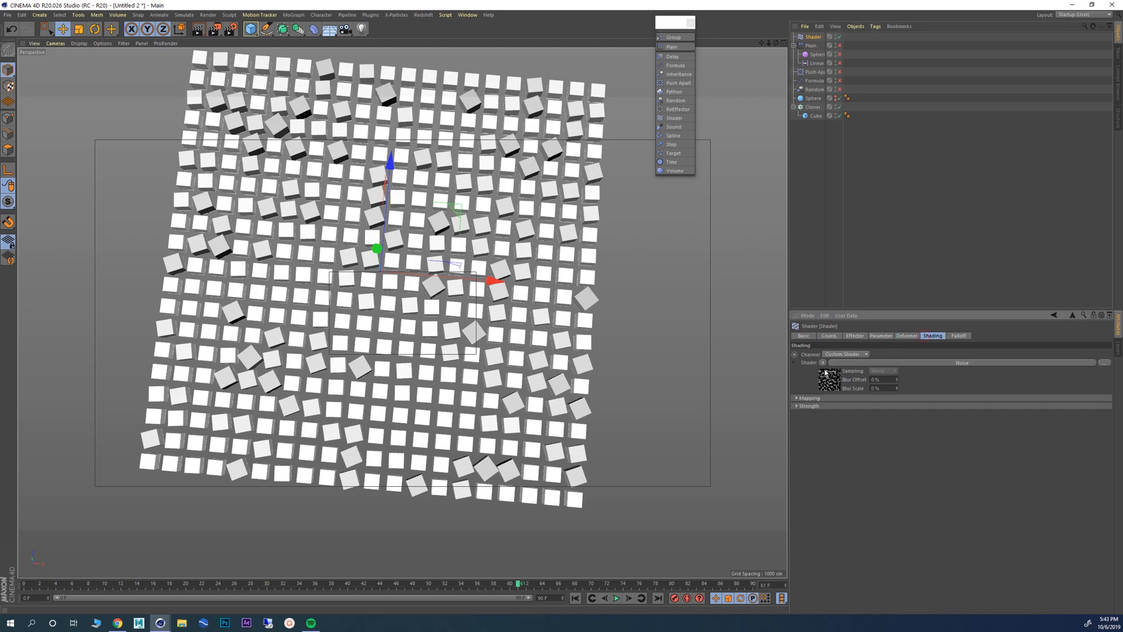
left_click(896, 364)
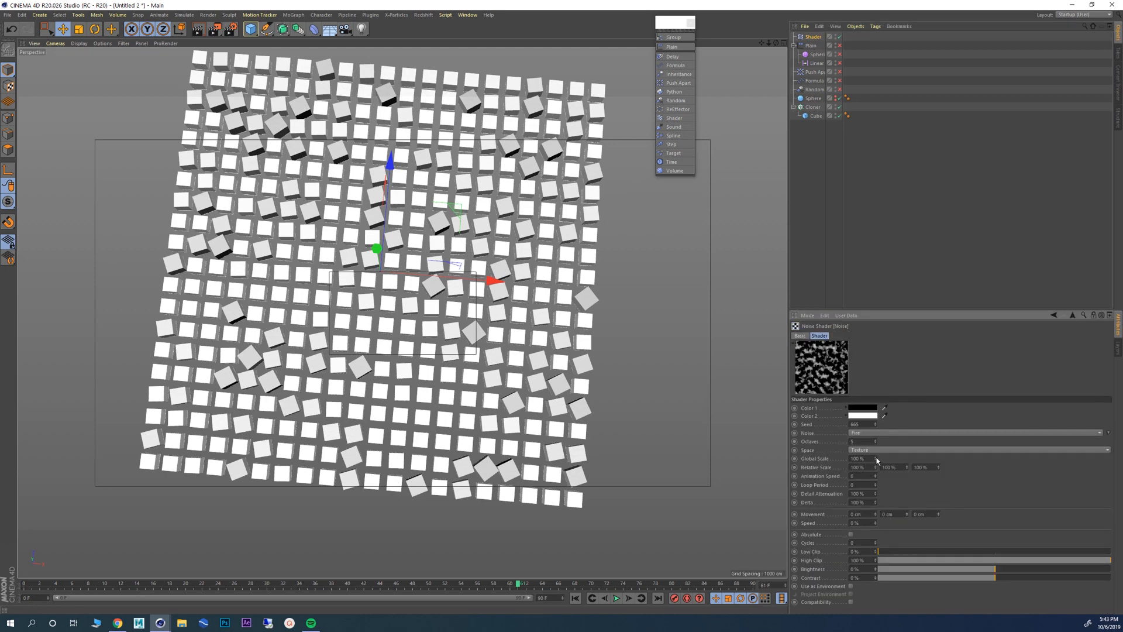
mouse_move(876, 459)
left_mouse_down()
mouse_move(880, 433)
mouse_move(884, 461)
mouse_move(870, 457)
left_mouse_up()
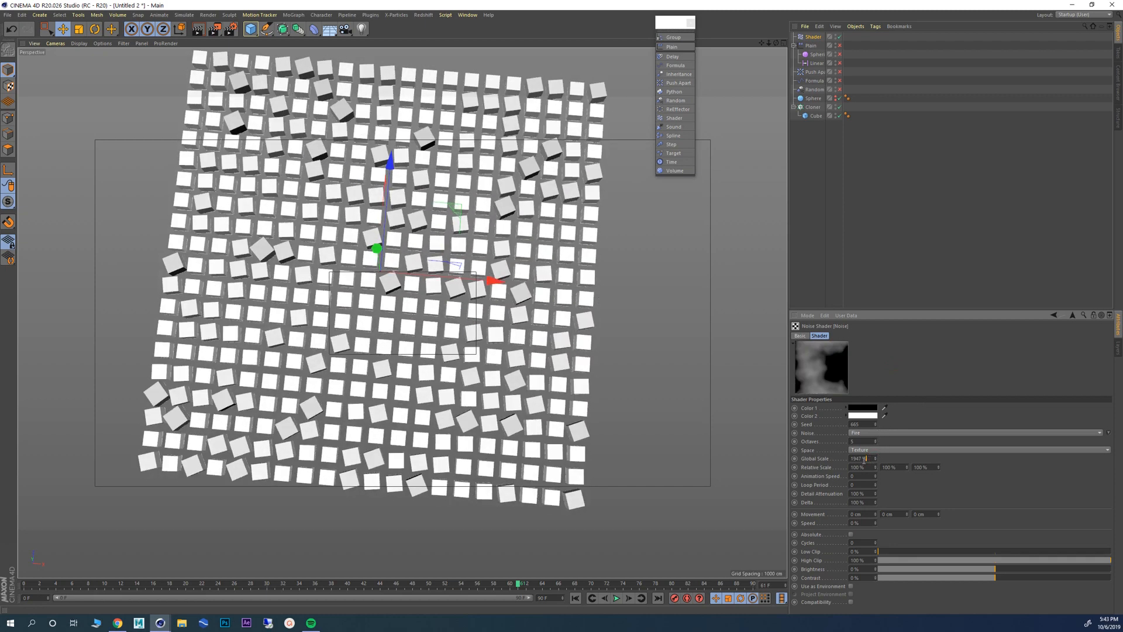
type("20")
key("Return")
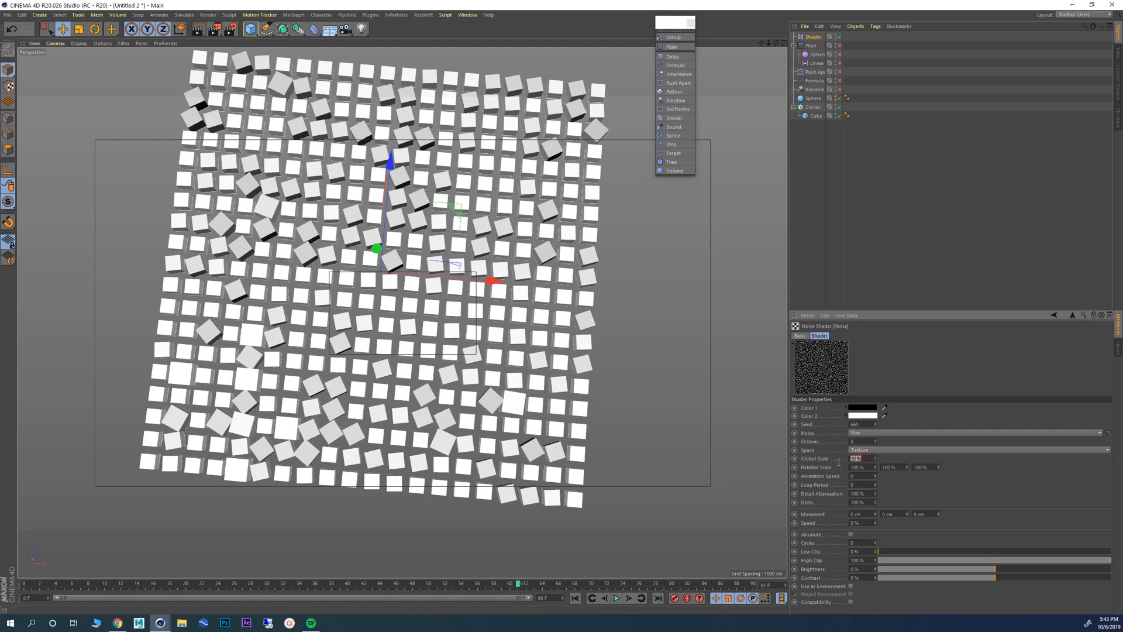
key("Return")
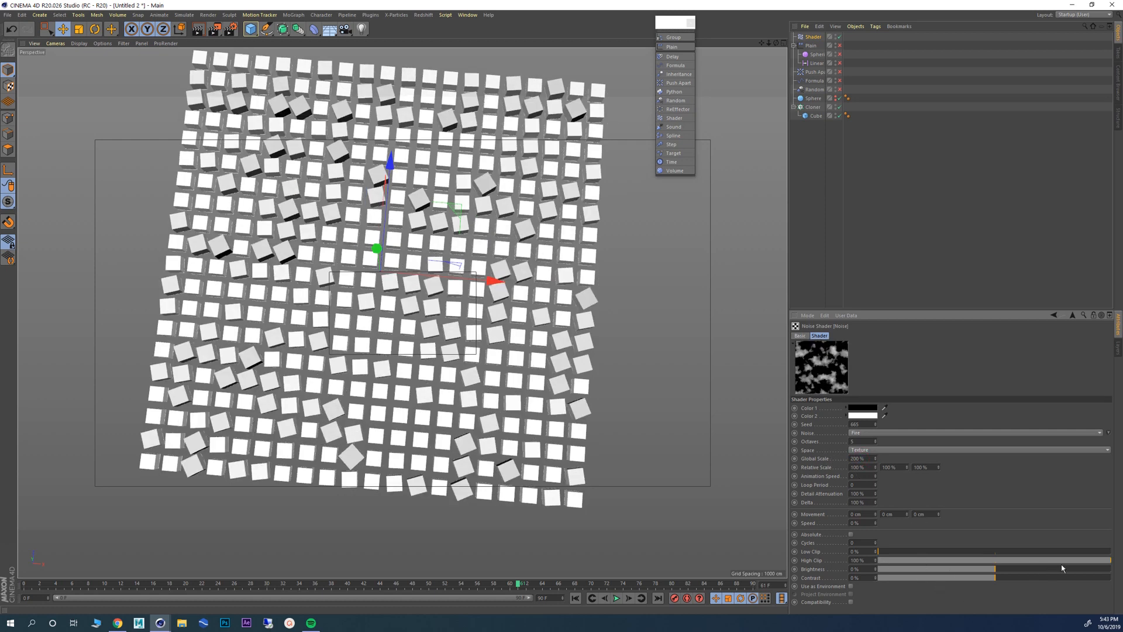
left_click_drag(1061, 564, 929, 564)
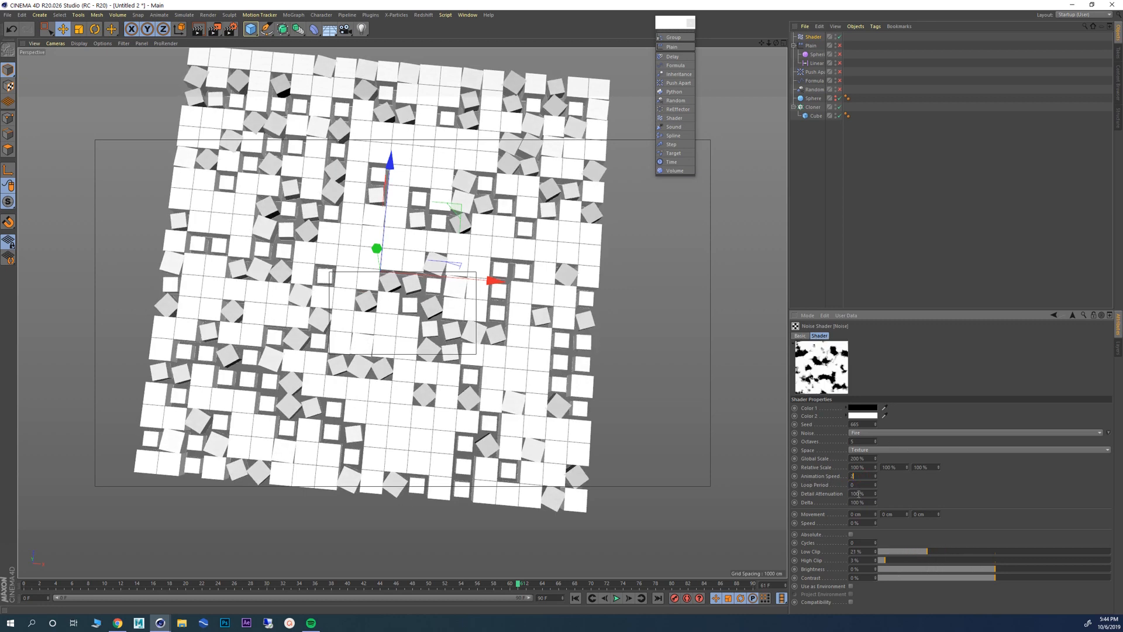
Step: Set the noise's animation speed to 0.2 and play the animation from the start
key("Return")
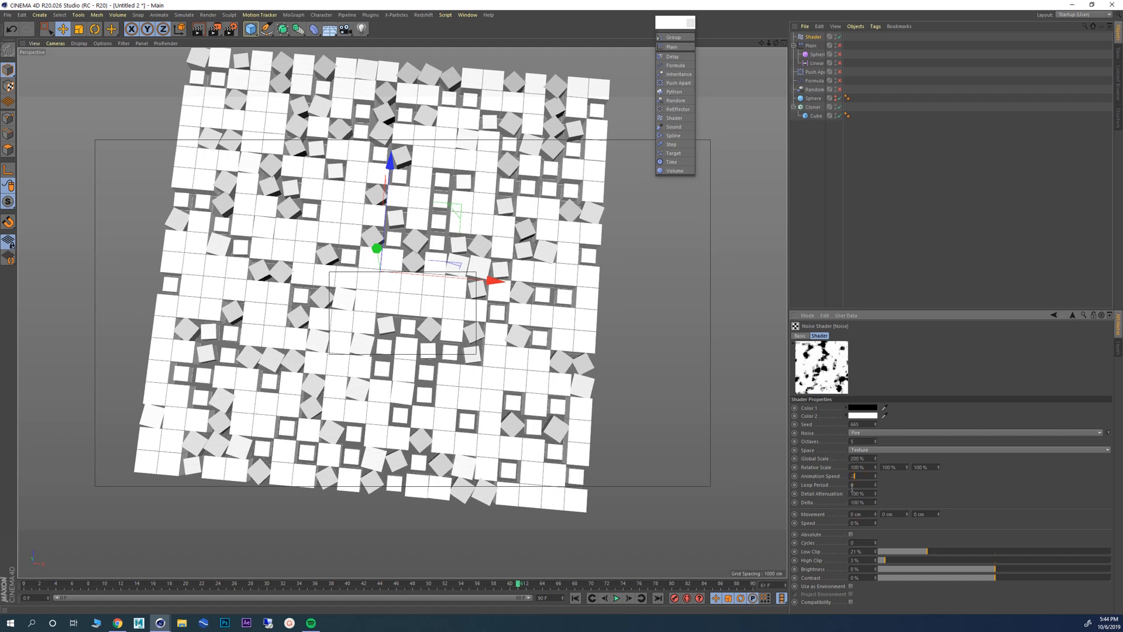
left_click(576, 598)
left_click(616, 598)
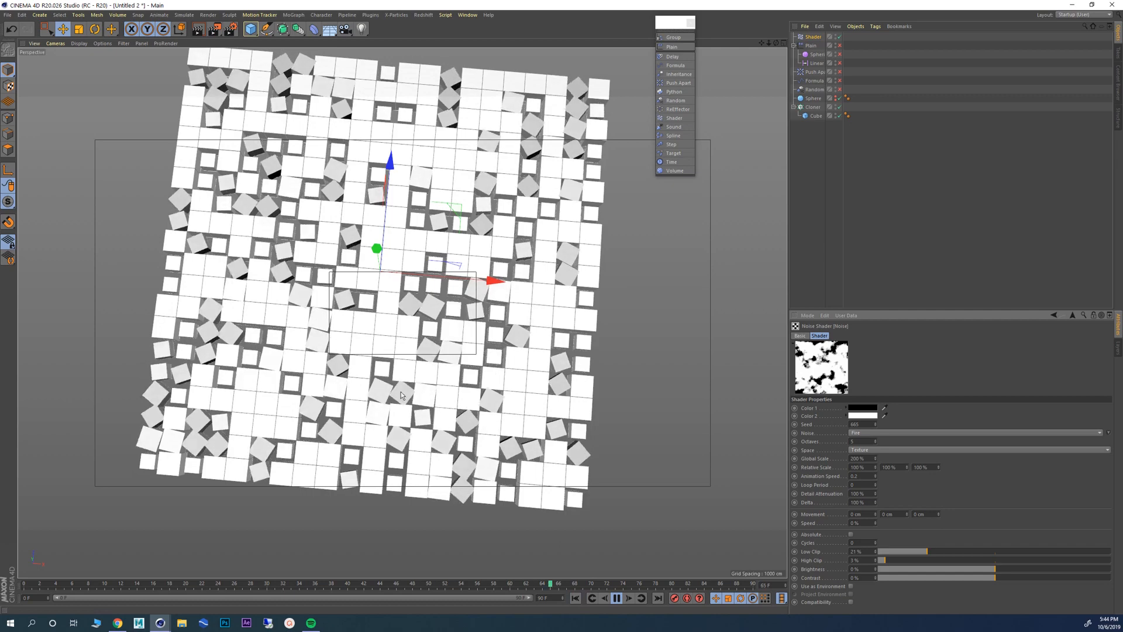
scroll(401, 392, "up", 3)
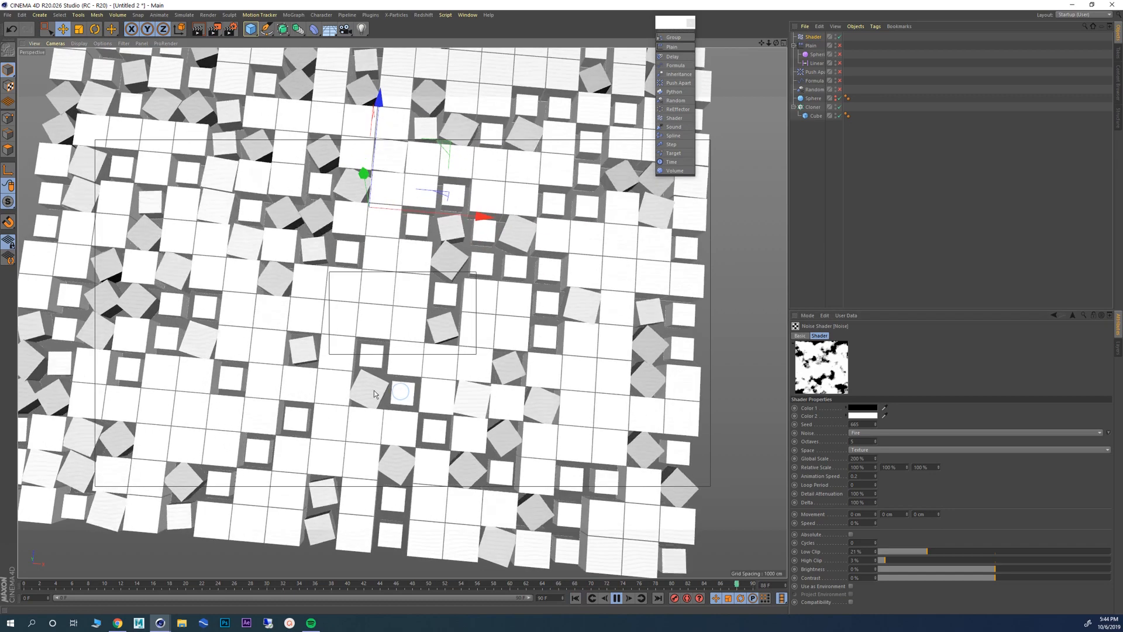
middle_click_drag(374, 391, 369, 479, "alt")
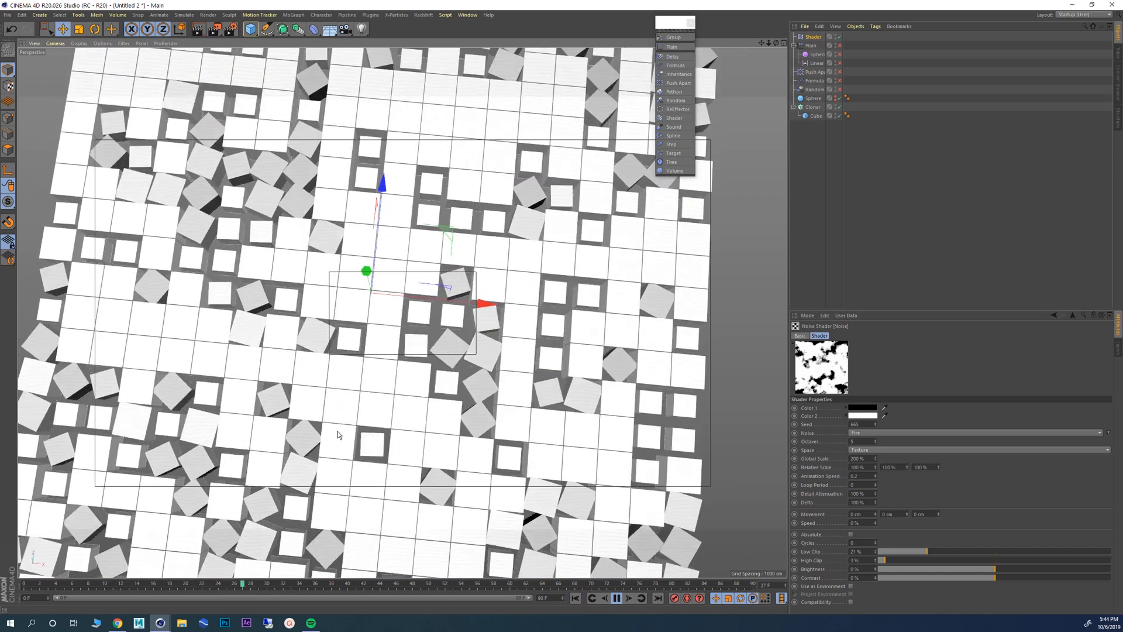
left_click_drag(341, 433, 351, 405, "alt")
scroll(384, 406, "up", 2)
middle_click_drag(320, 374, 275, 312, "alt")
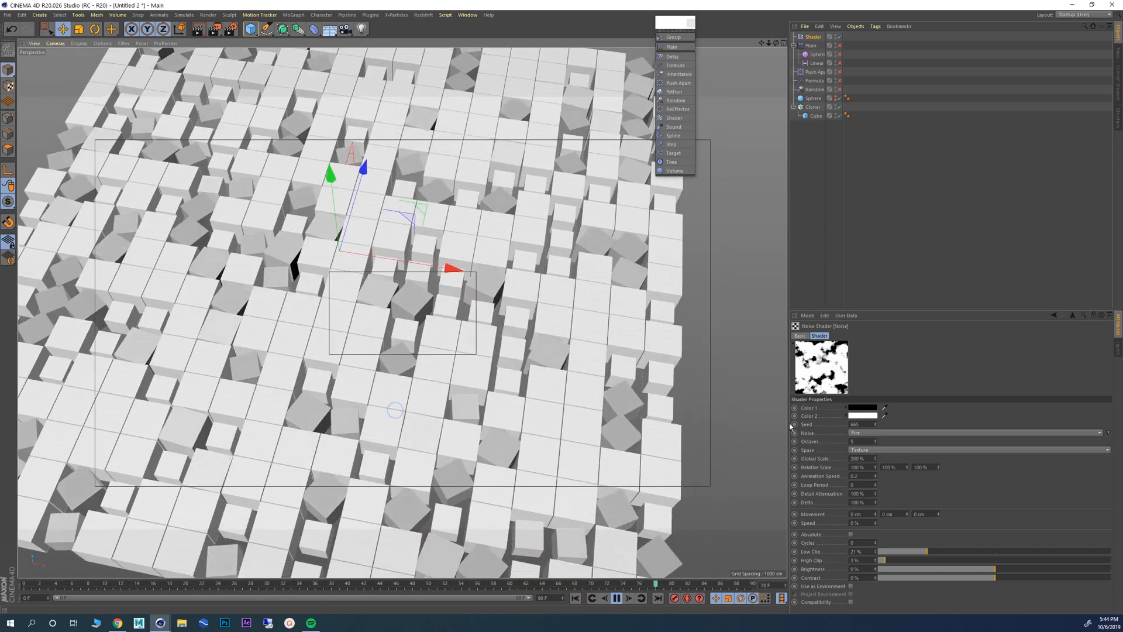
Step: Raise the noise's animation speed to 0.8 during playback
left_click_drag(869, 476, 834, 486)
type("0.8")
key("Return")
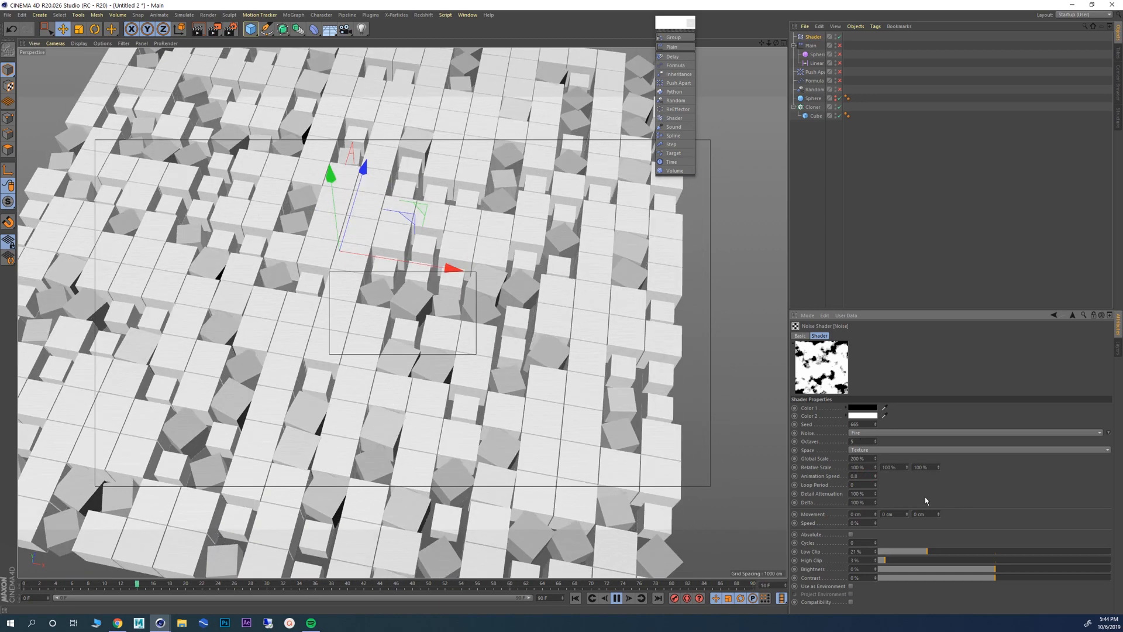
Step: Set the noise's low clip to 0% and its high clip to about 29%
left_click_drag(921, 561, 1111, 558)
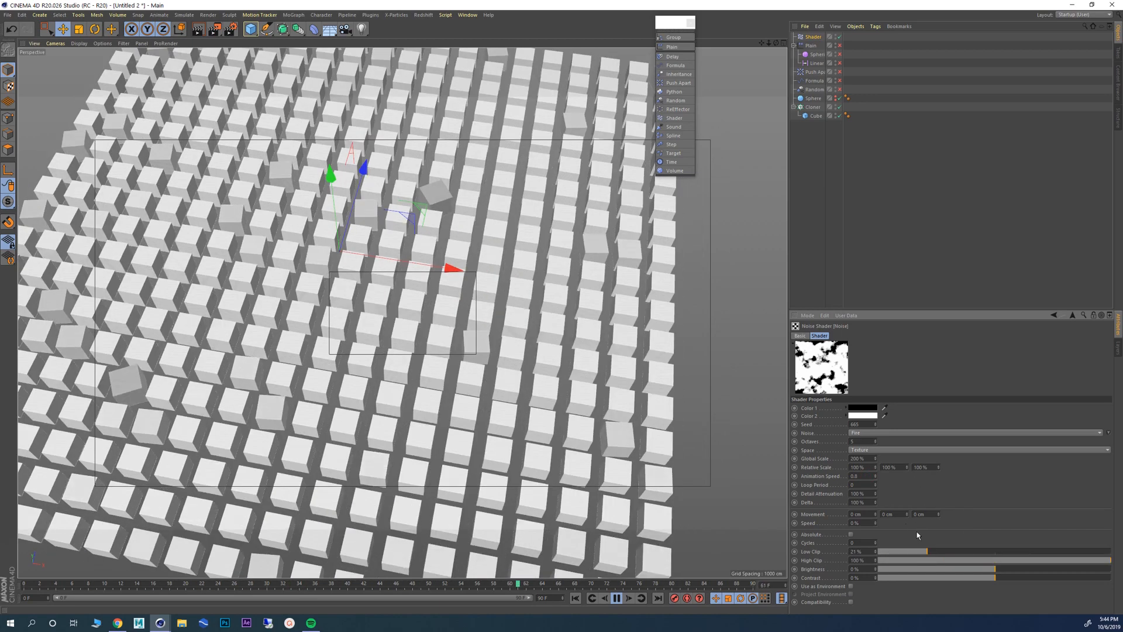
left_click_drag(934, 552, 879, 551)
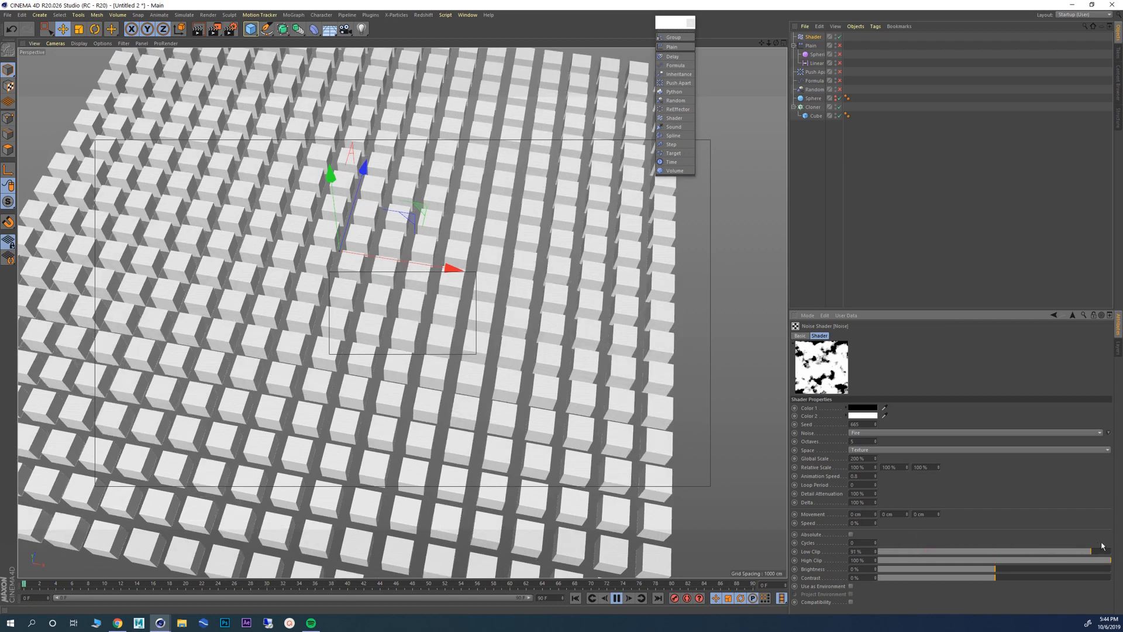
left_click_drag(992, 559, 947, 560)
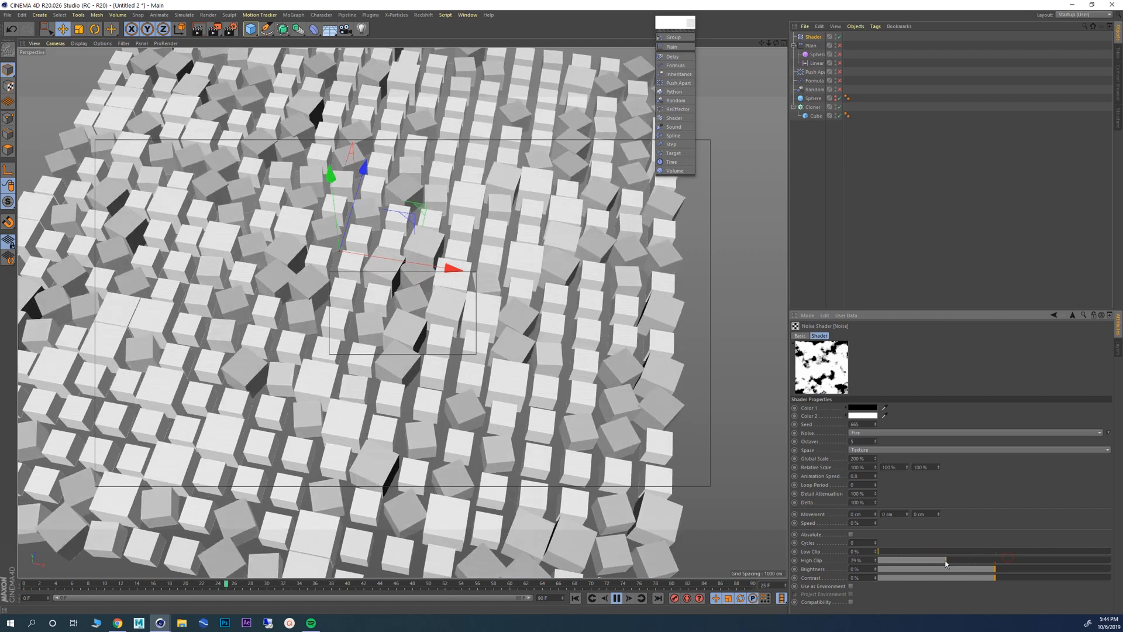
Step: Enable position in the Shader effector's parameters with an X offset of 20 cm and a Y offset of 50 cm
left_click(812, 38)
left_click(872, 337)
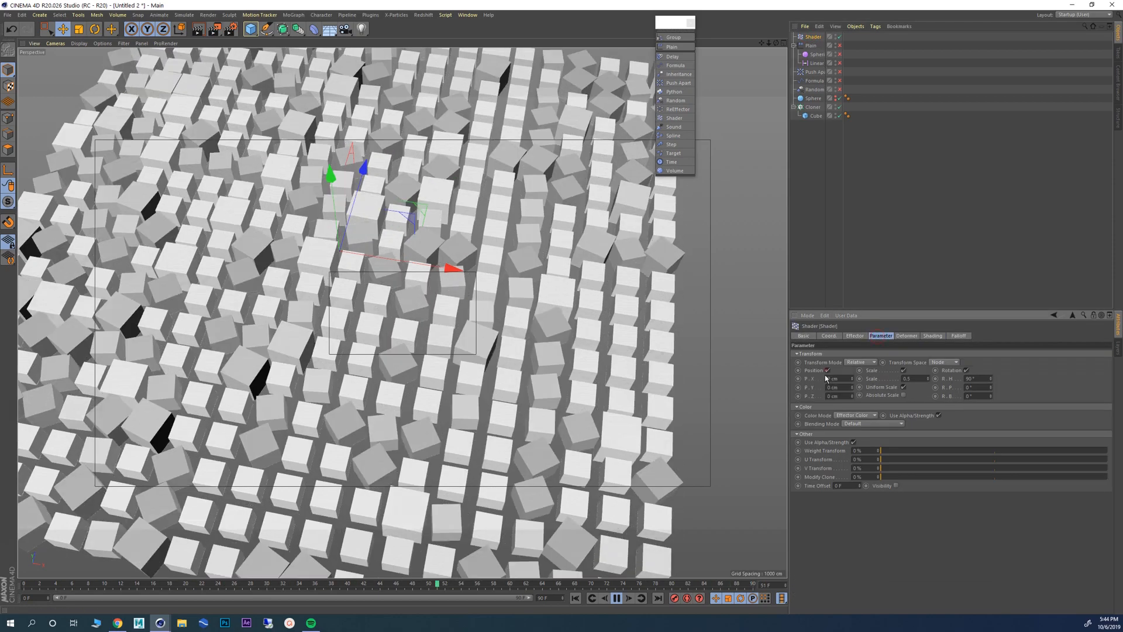
left_click_drag(841, 379, 820, 380)
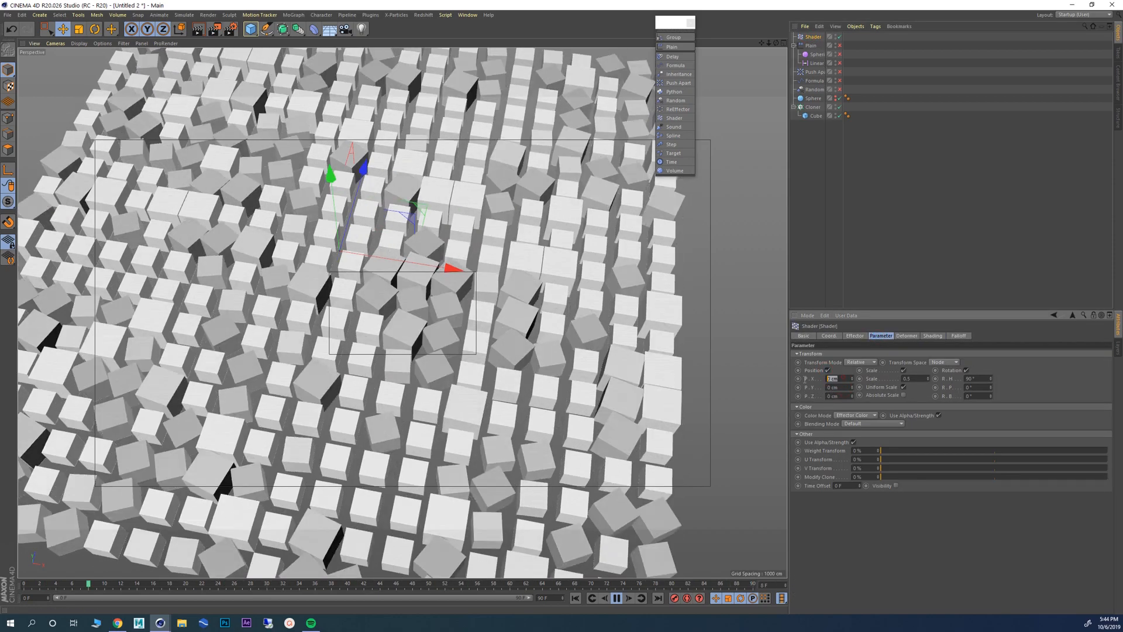
type("20")
key("Return")
double_click(831, 388)
type("50")
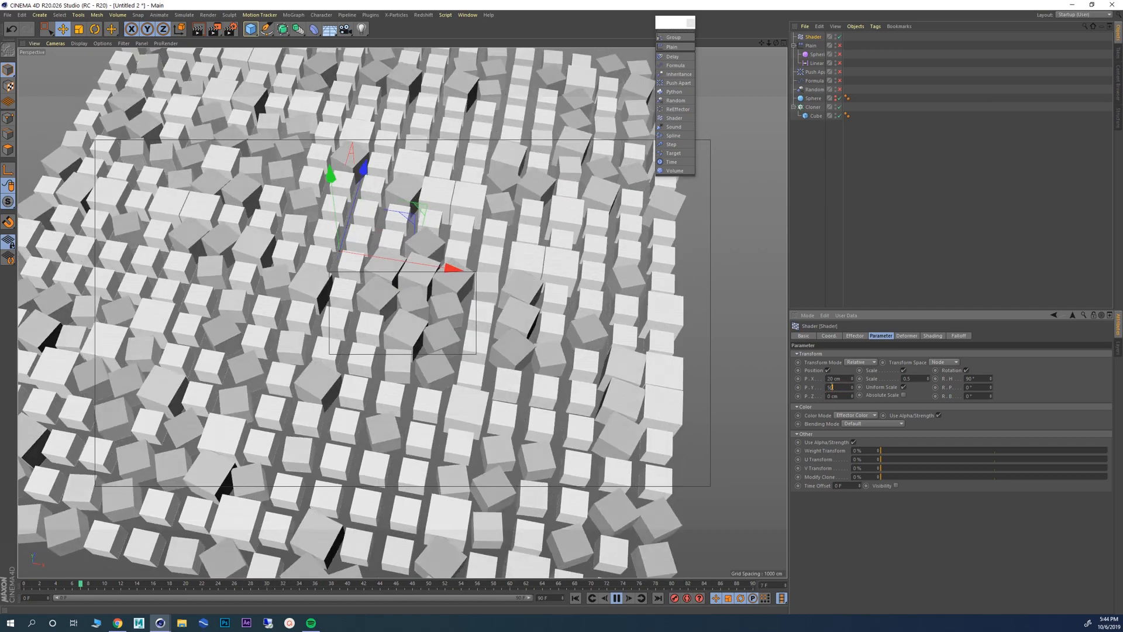
key("Return")
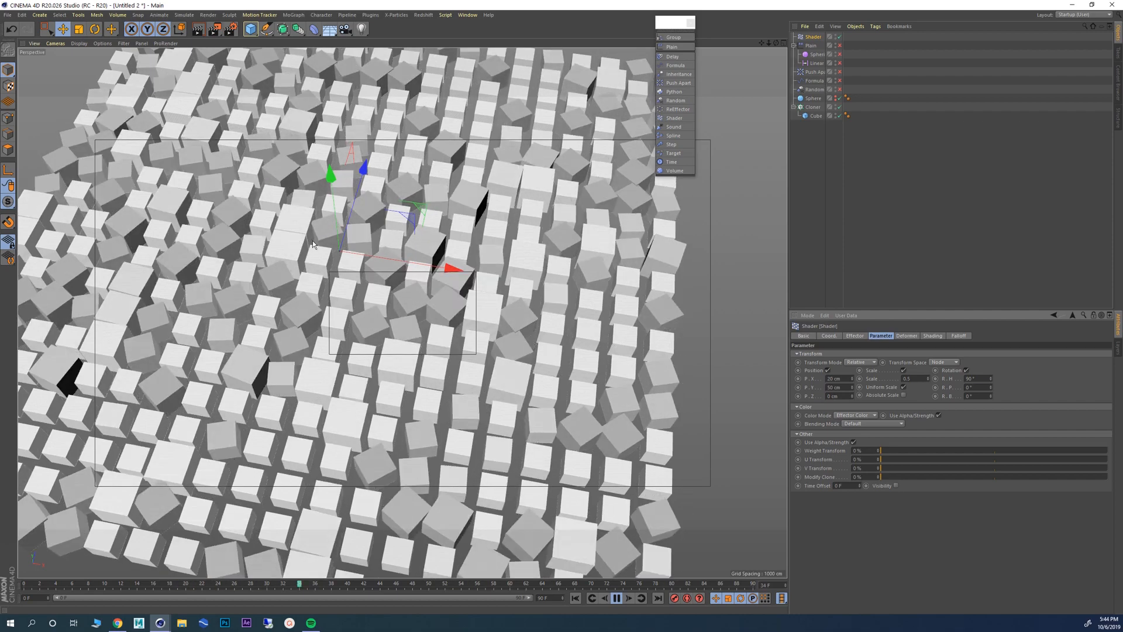
Step: Set the global scale of the Shader effector's noise to 5000%
right_click_drag(353, 300, 412, 328, "alt")
left_click_drag(356, 355, 345, 317, "alt")
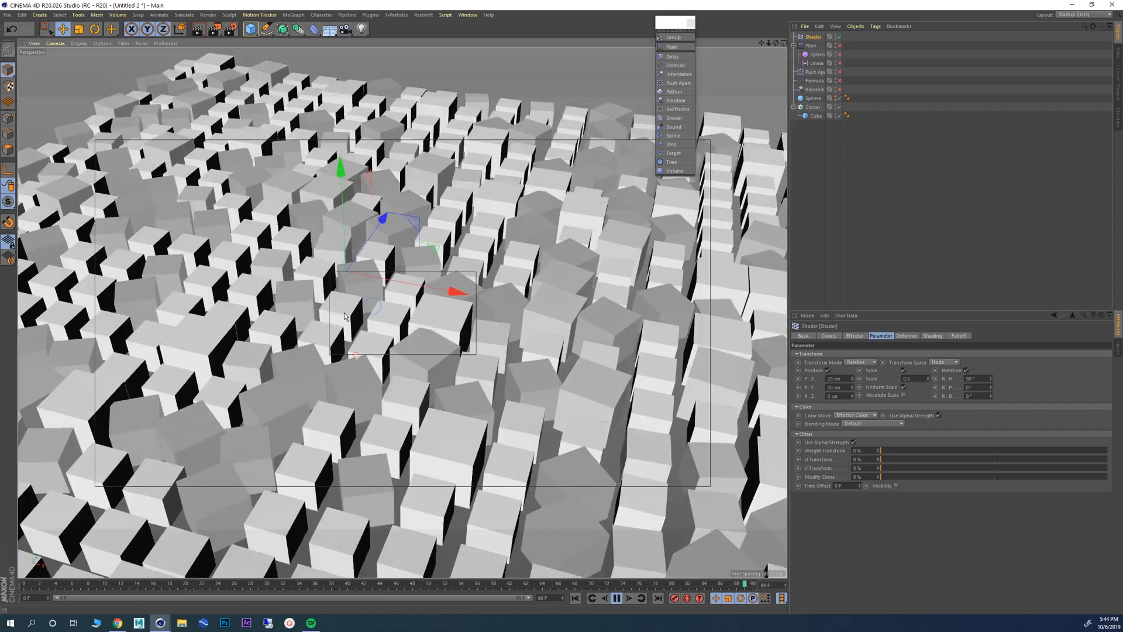
right_click_drag(344, 316, 278, 290, "alt")
left_click_drag(278, 288, 300, 374, "alt")
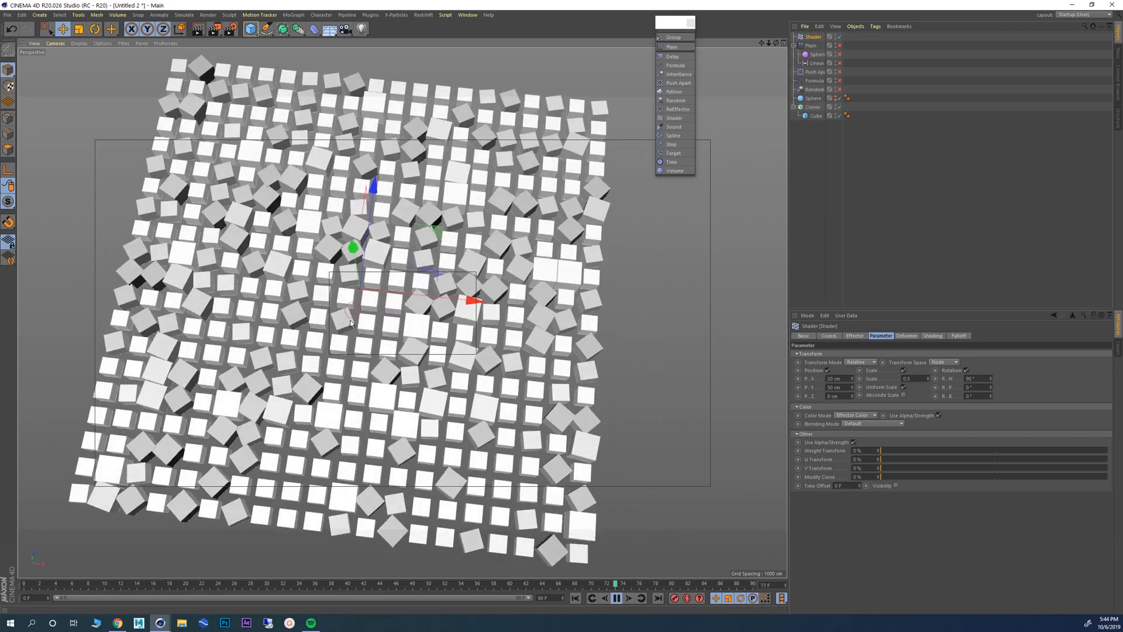
left_click(932, 335)
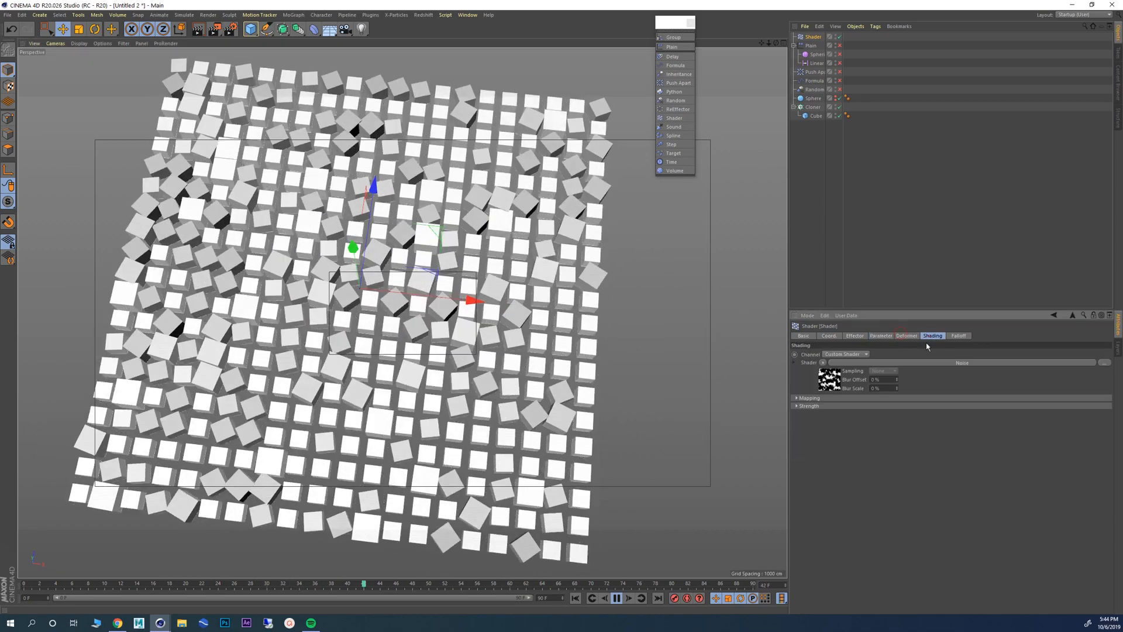
left_click(905, 368)
double_click(860, 458)
type("50")
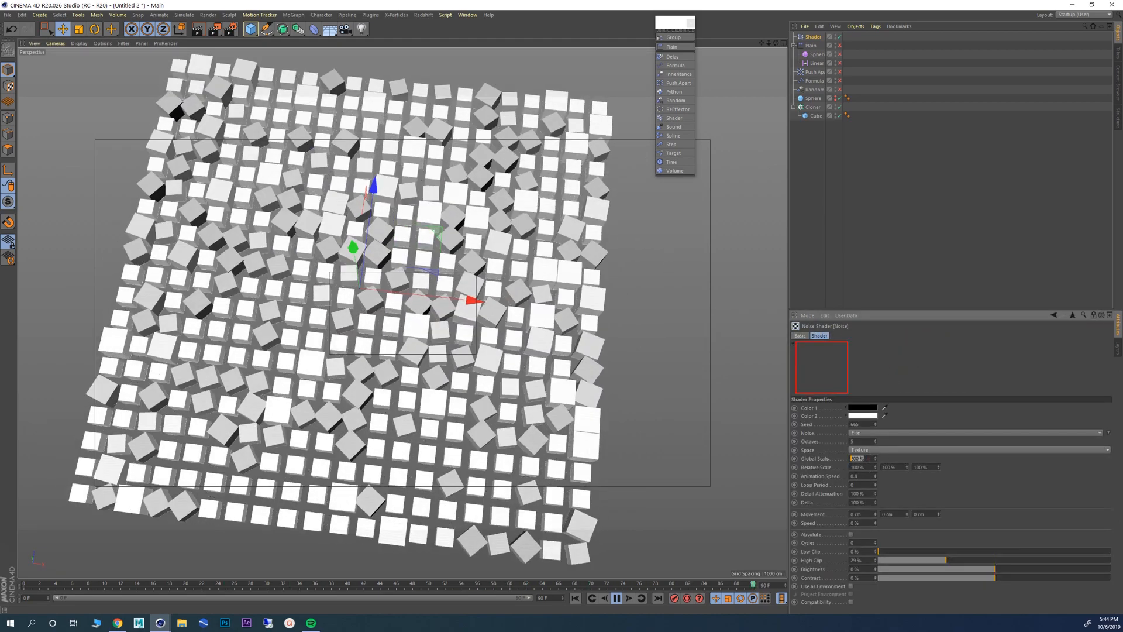
type("00")
key("Return")
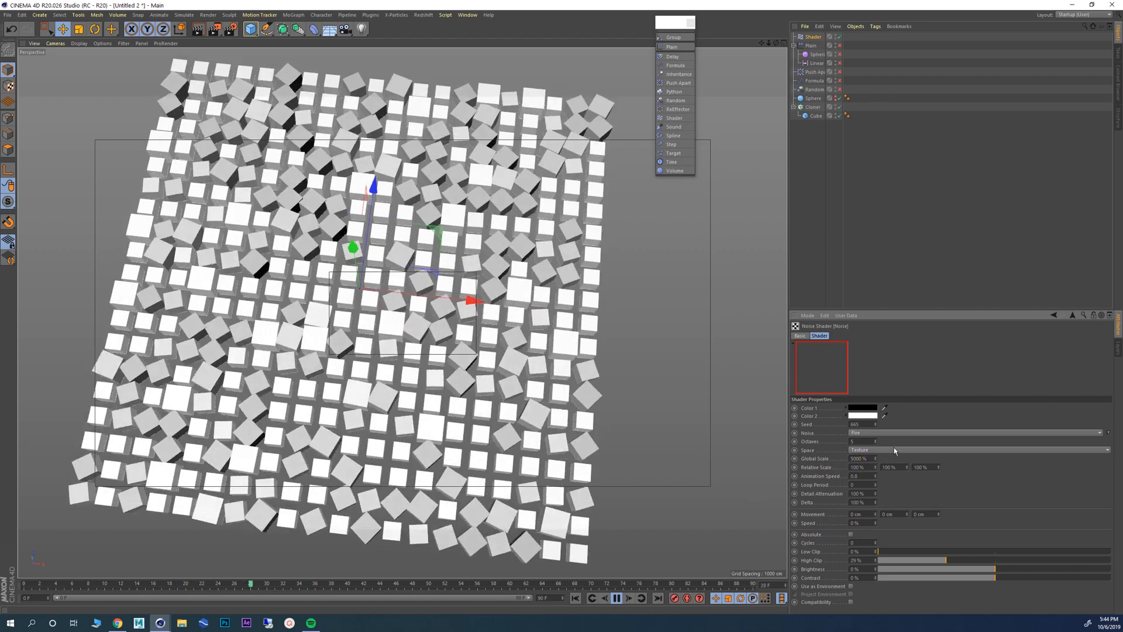
Step: Set the noise's space to World and lower its high clip to about 8%
left_click(865, 451)
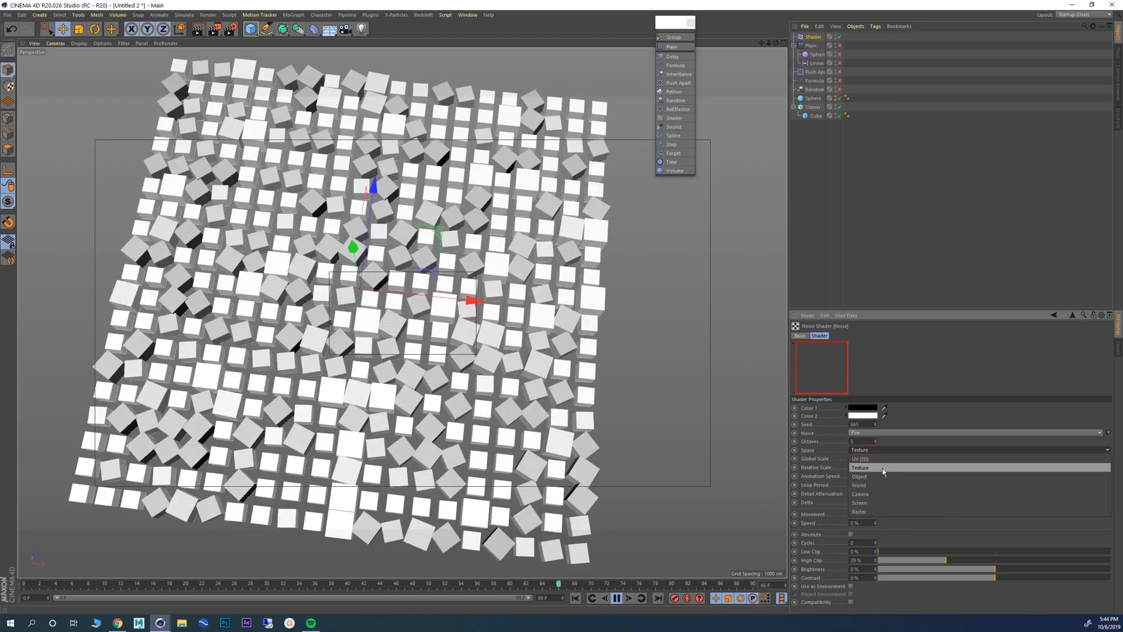
left_click(875, 476)
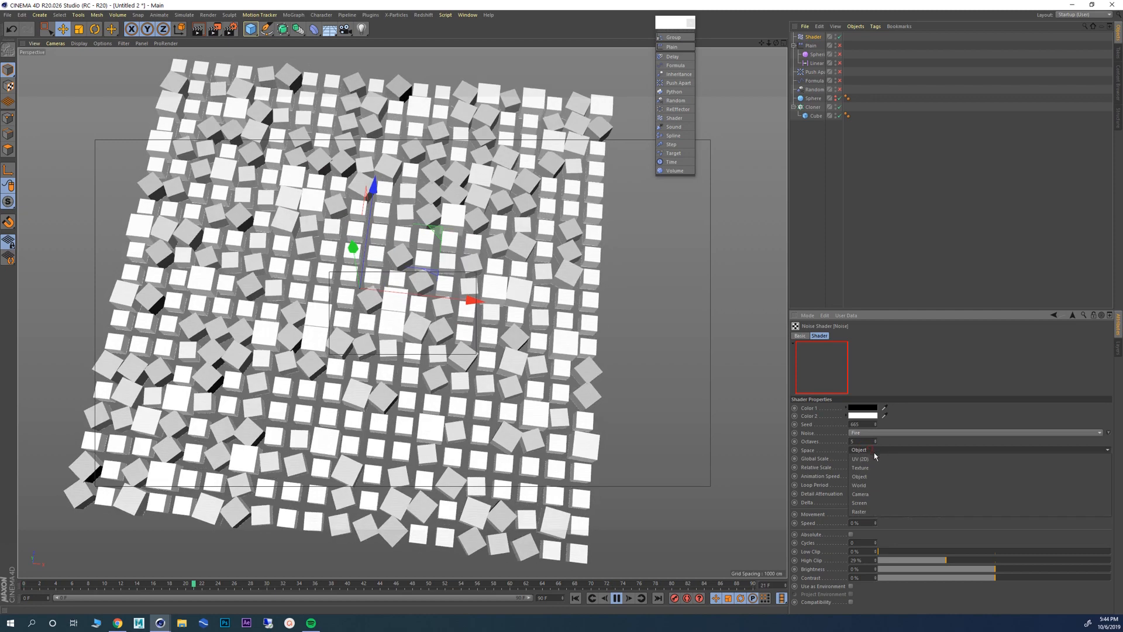
left_click(876, 485)
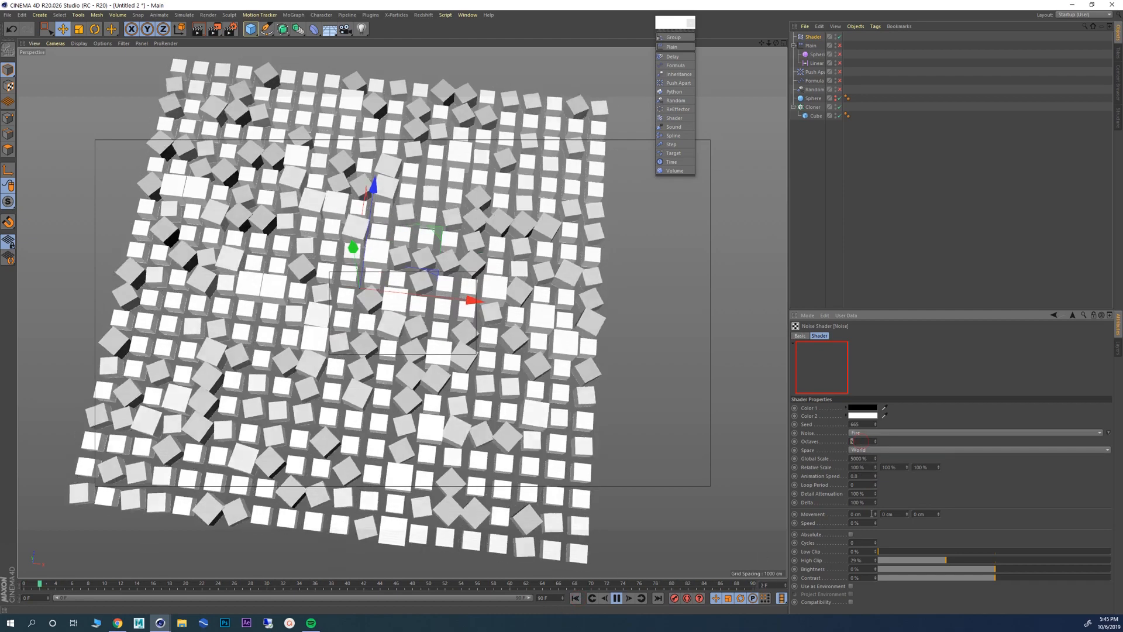
left_click_drag(967, 560, 926, 560)
left_click_drag(911, 561, 897, 561)
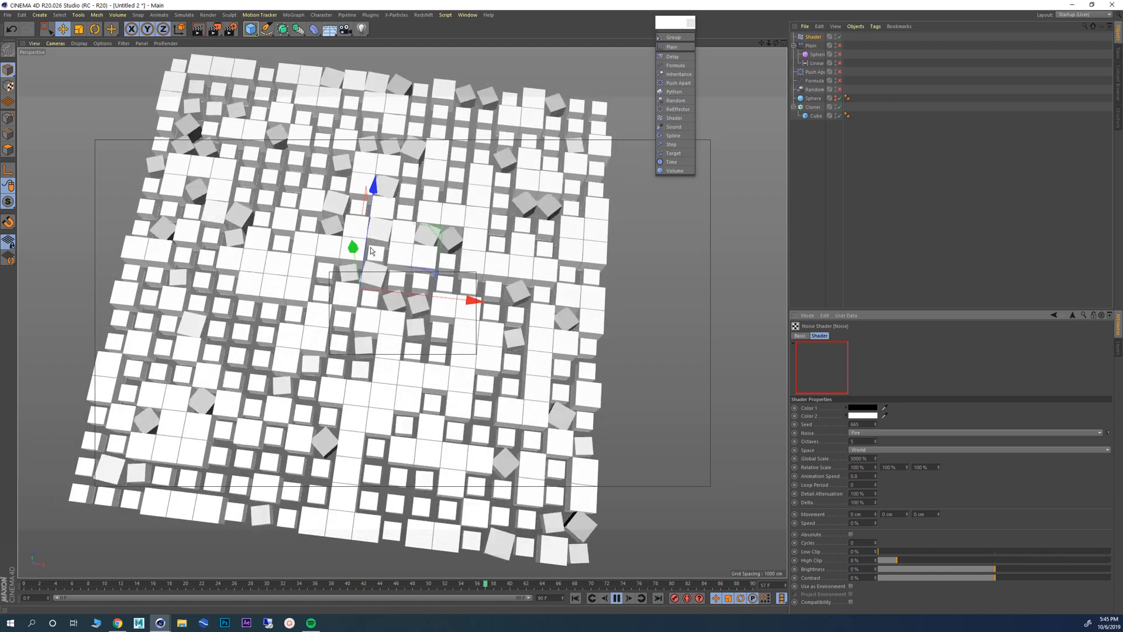
Step: Try the visibility option in the Shader effector's parameters on the clones and switch it back off
left_click(807, 39)
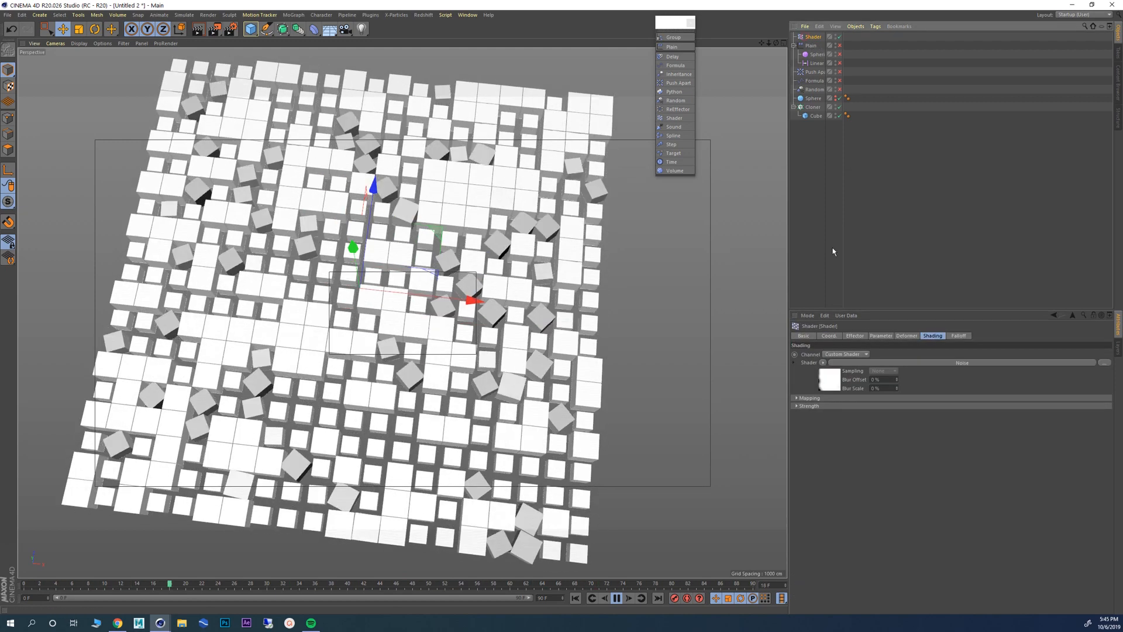
left_click(906, 337)
left_click(878, 337)
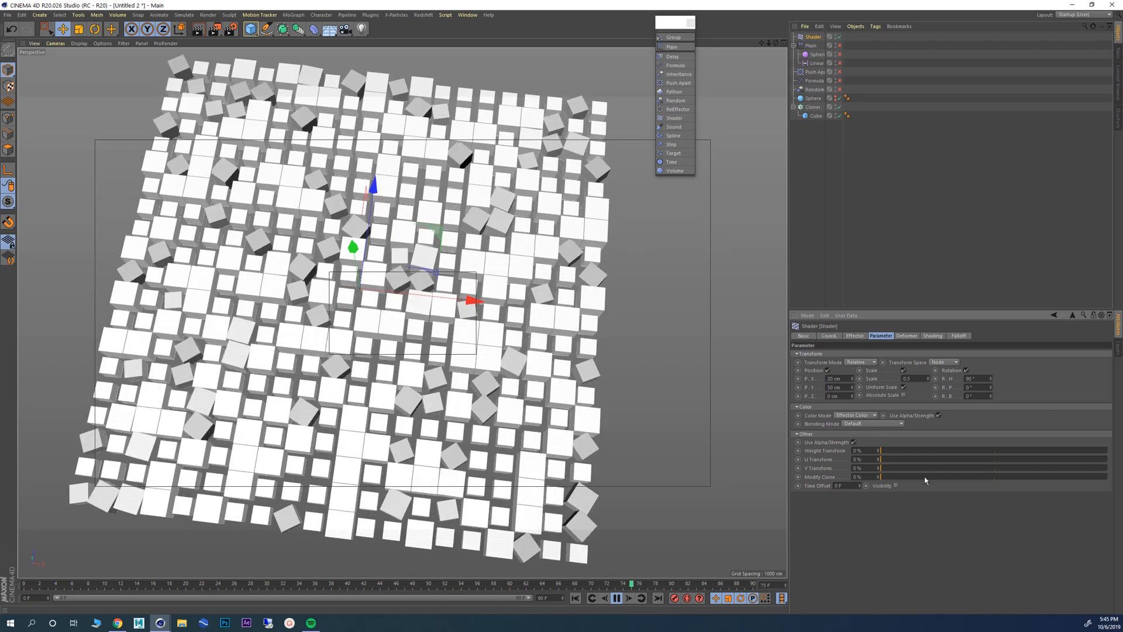
left_click(896, 486)
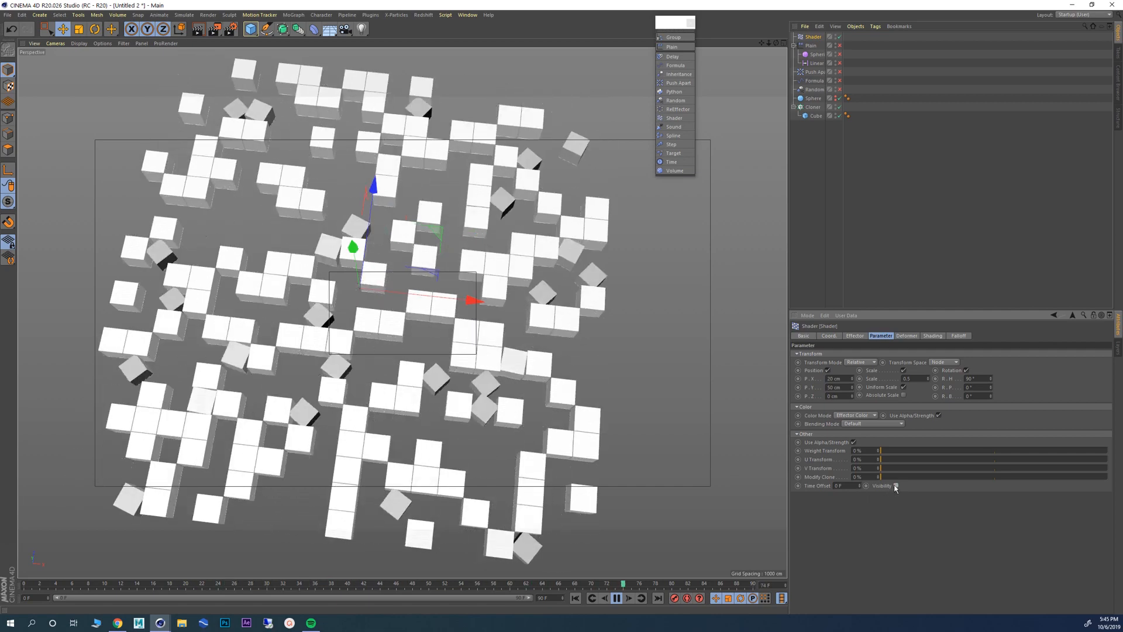
left_click(896, 486)
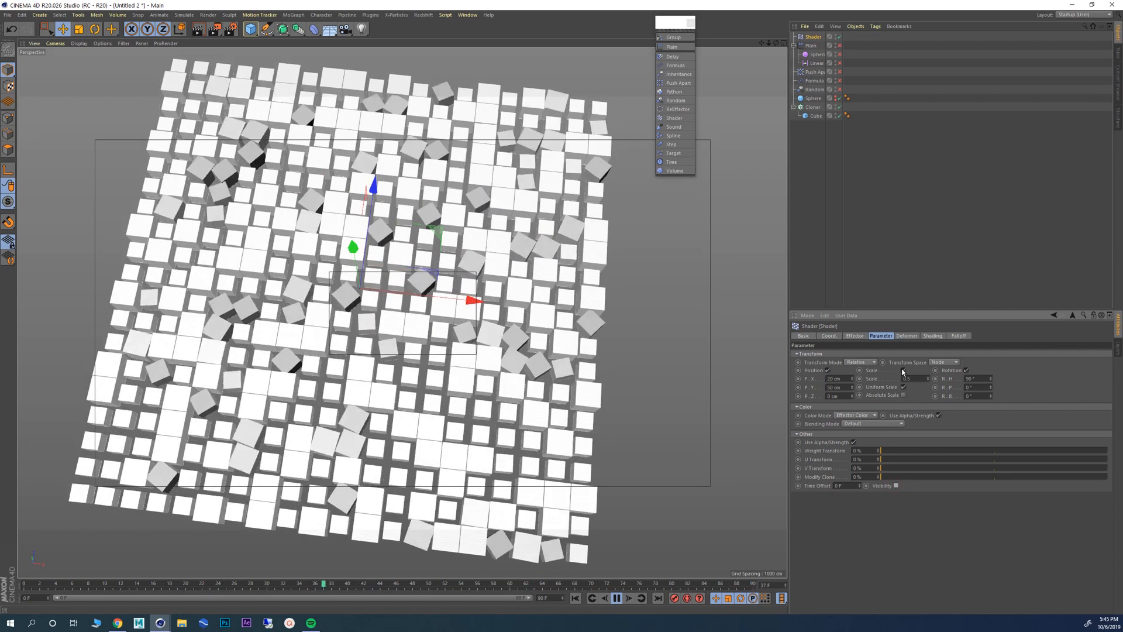
Step: Disable scale in the Shader effector and try lowering its strength to about 31%
left_click(903, 370)
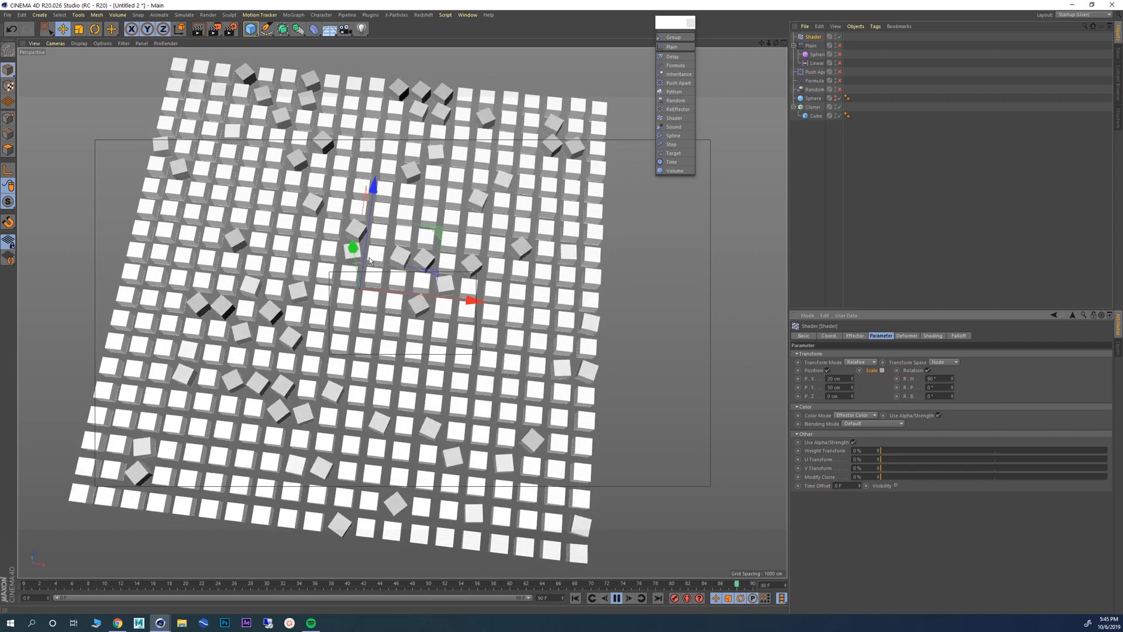
left_click(854, 336)
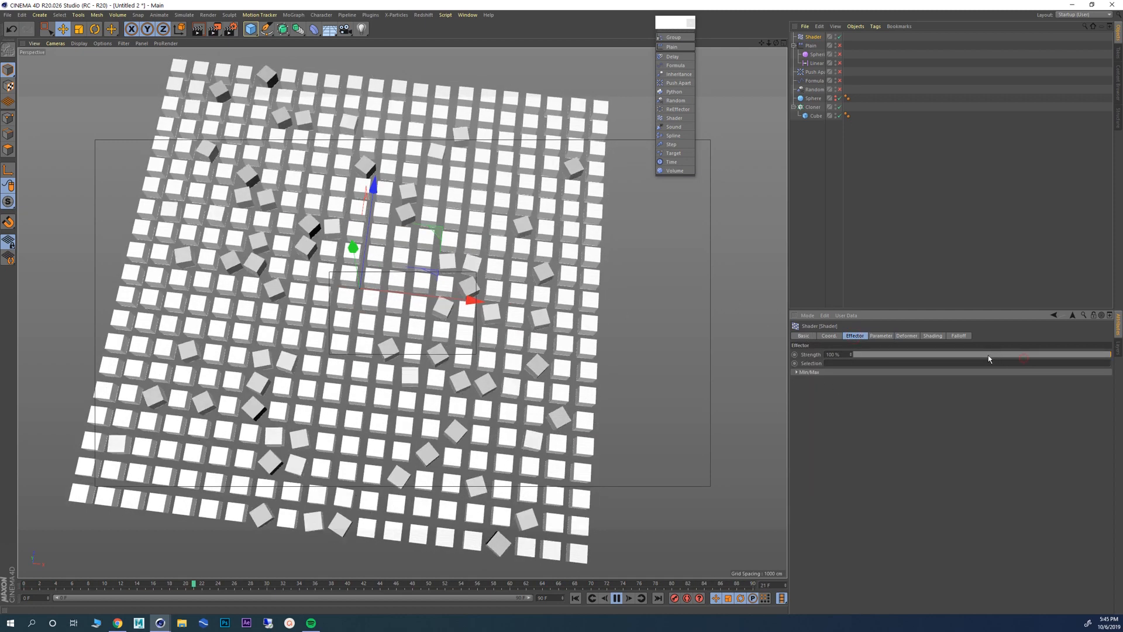
left_click_drag(988, 356, 941, 372)
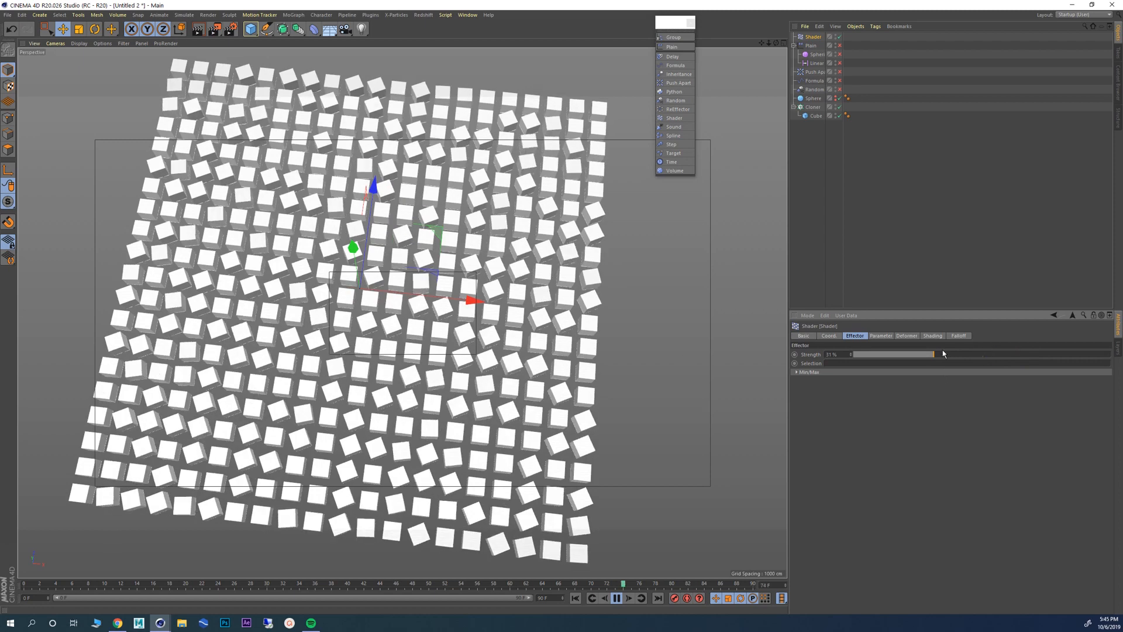
Step: Set the Shader effector noise's Color 2 to a coral red and its Color 1 to a light blue
left_click(932, 335)
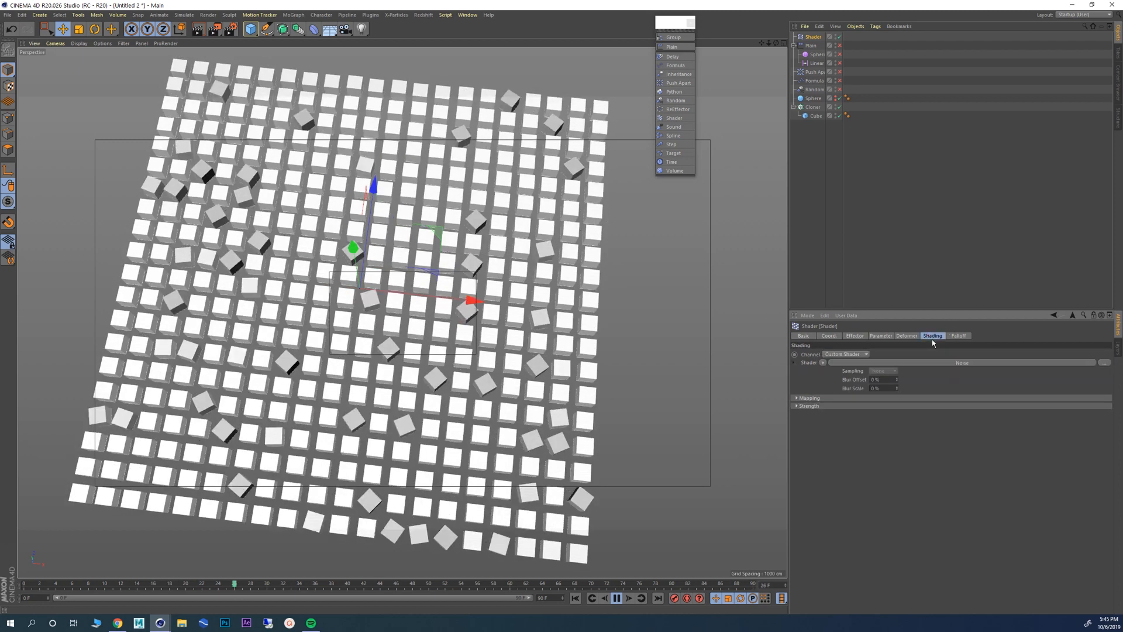
left_click(924, 364)
left_click(865, 427)
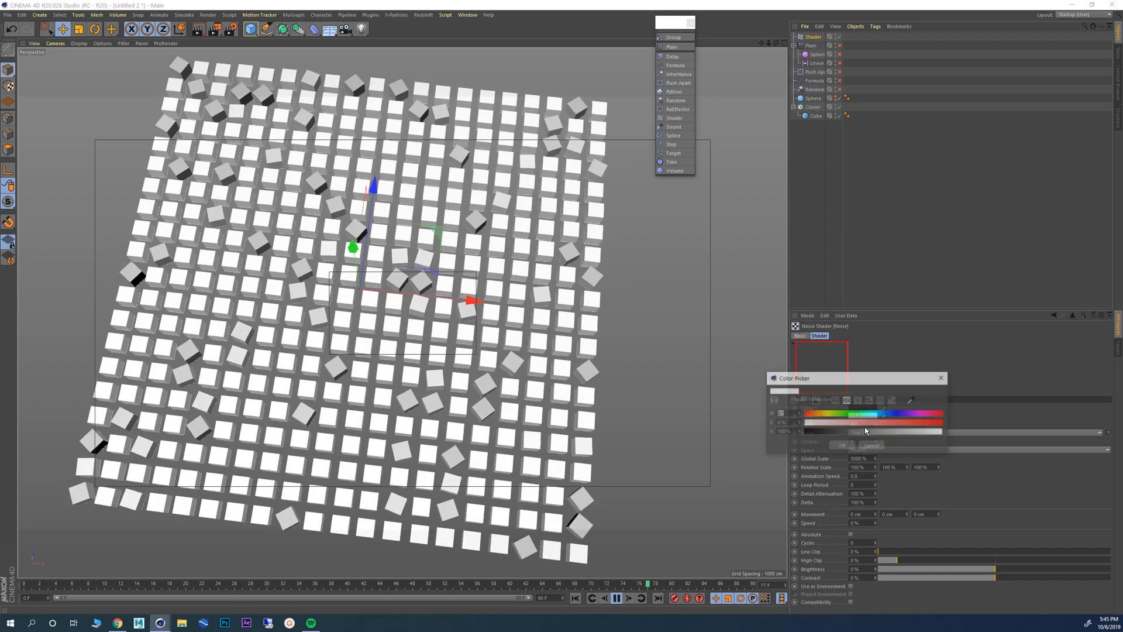
left_click(840, 446)
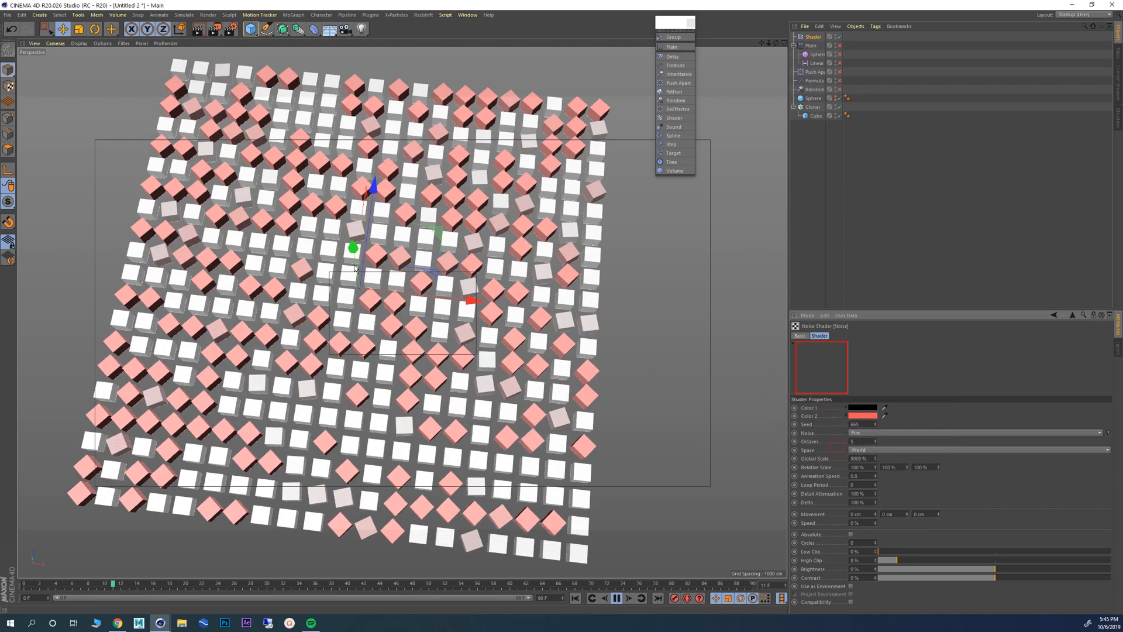
left_click(858, 409)
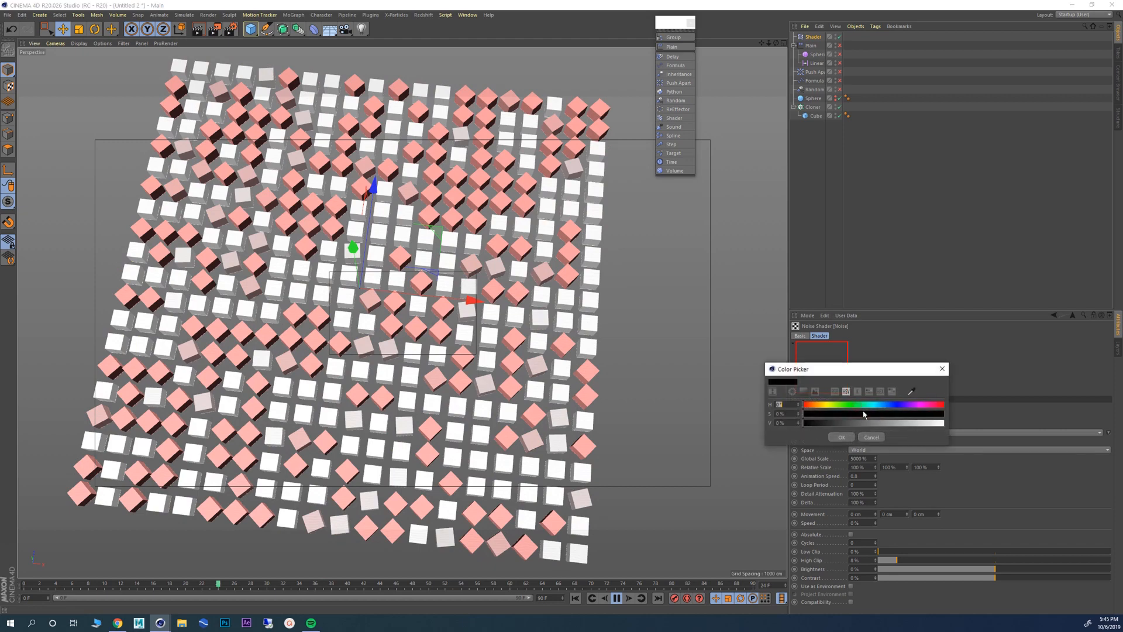
left_click(840, 437)
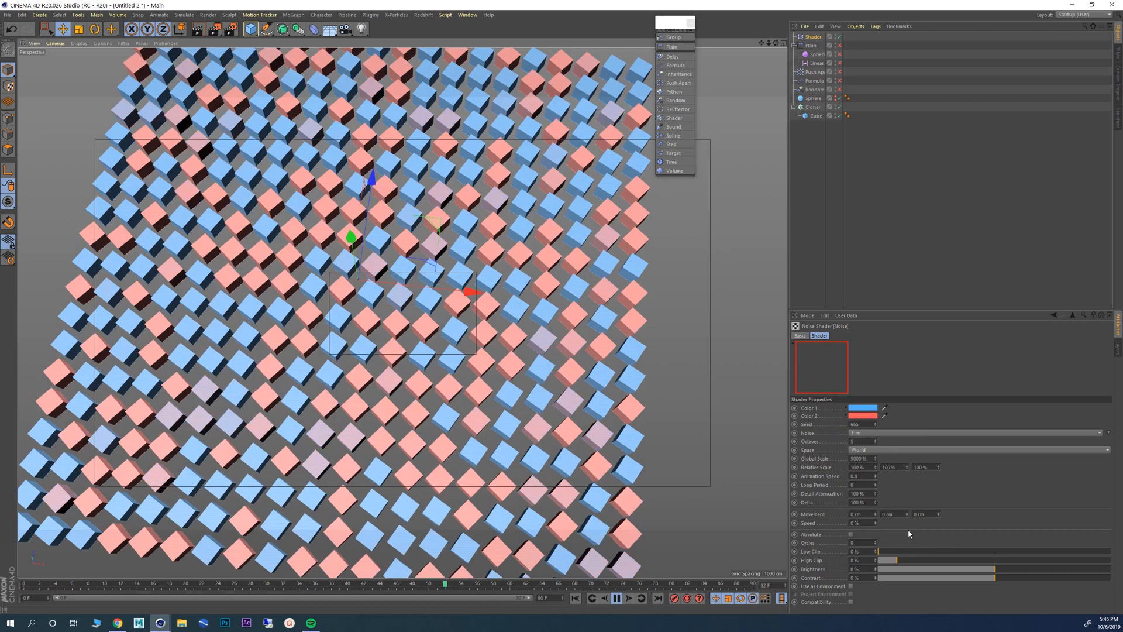
Step: Re-enable scale in the Shader effector's transform parameters
left_click(813, 38)
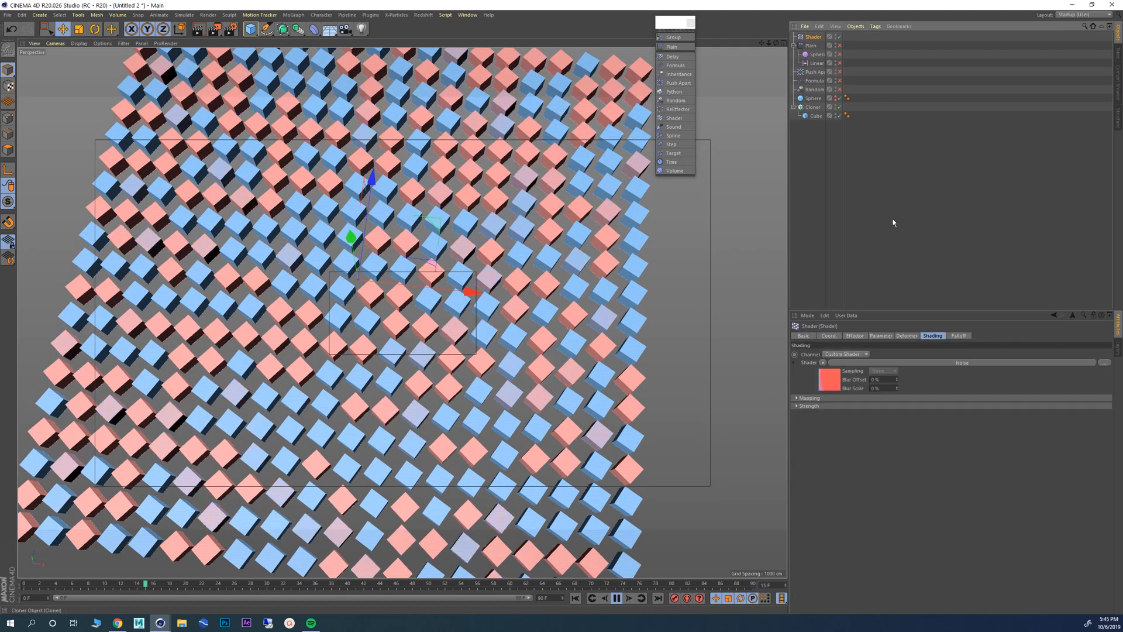
left_click(855, 336)
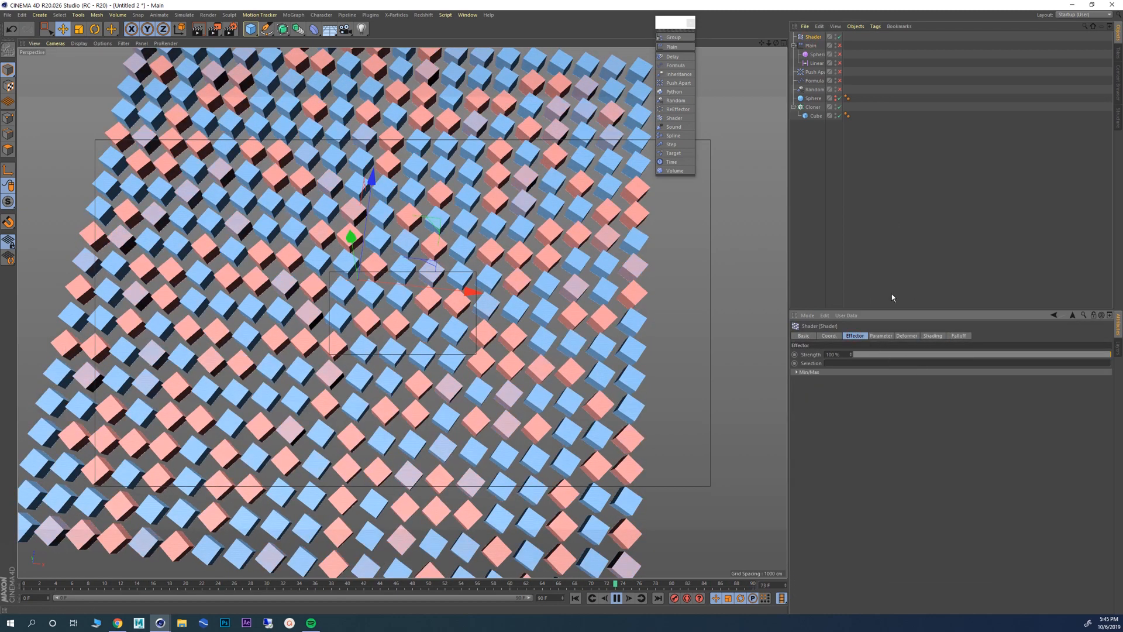
left_click(906, 336)
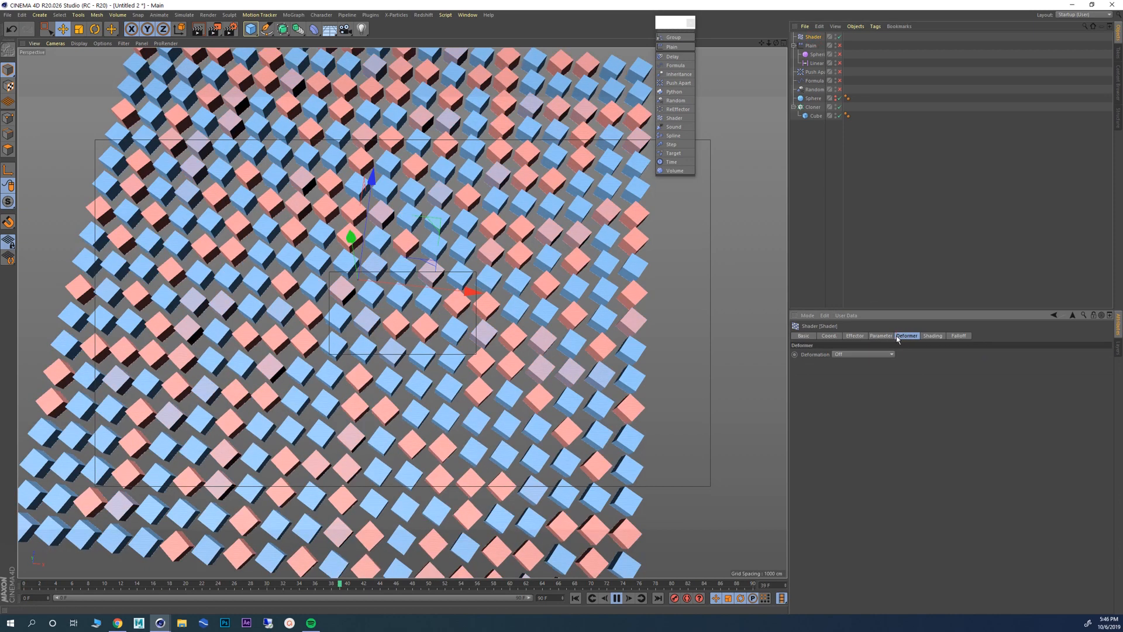
left_click(880, 337)
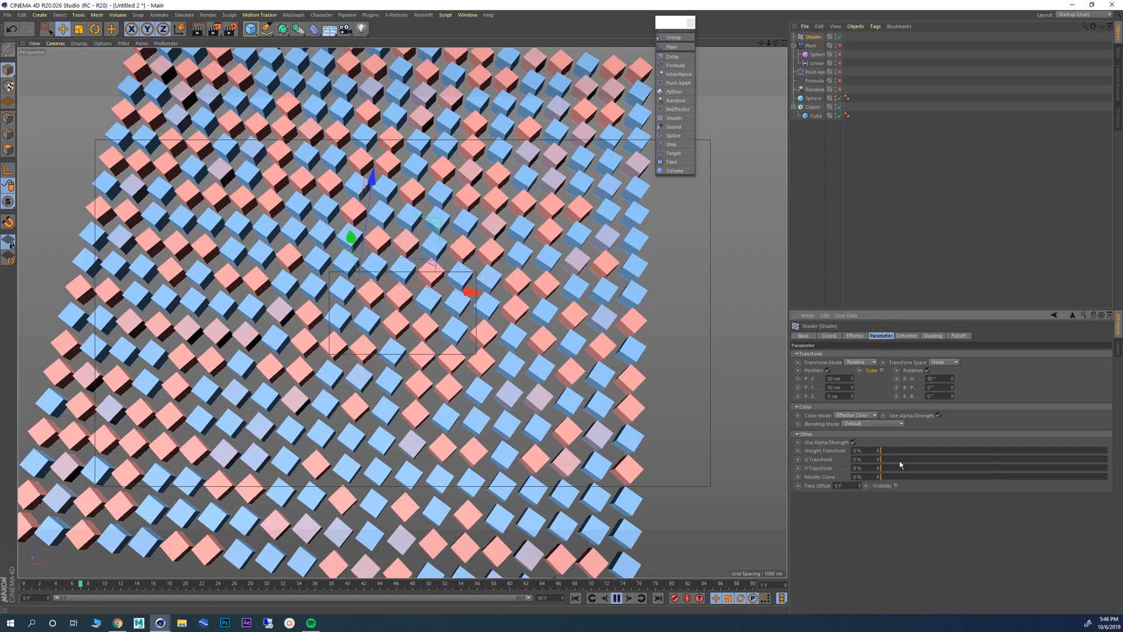
left_click(853, 336)
left_click(881, 336)
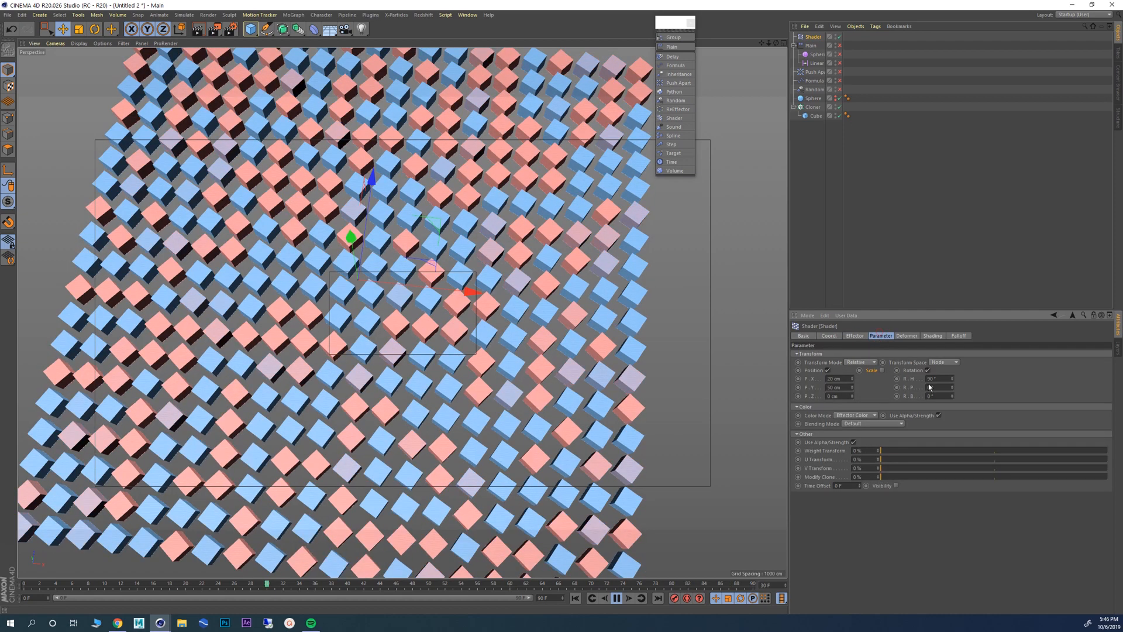
left_click(883, 371)
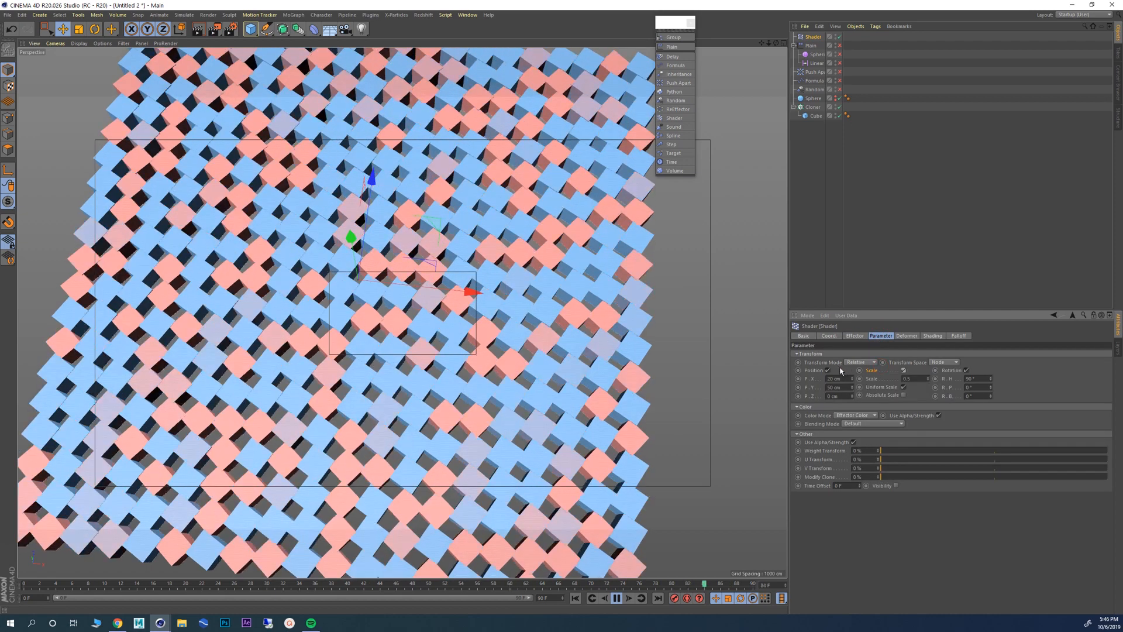
Step: Darken the noise's Color 1 to a near-black blue with a value of 7% and set its high clip to about 9%
left_click(906, 337)
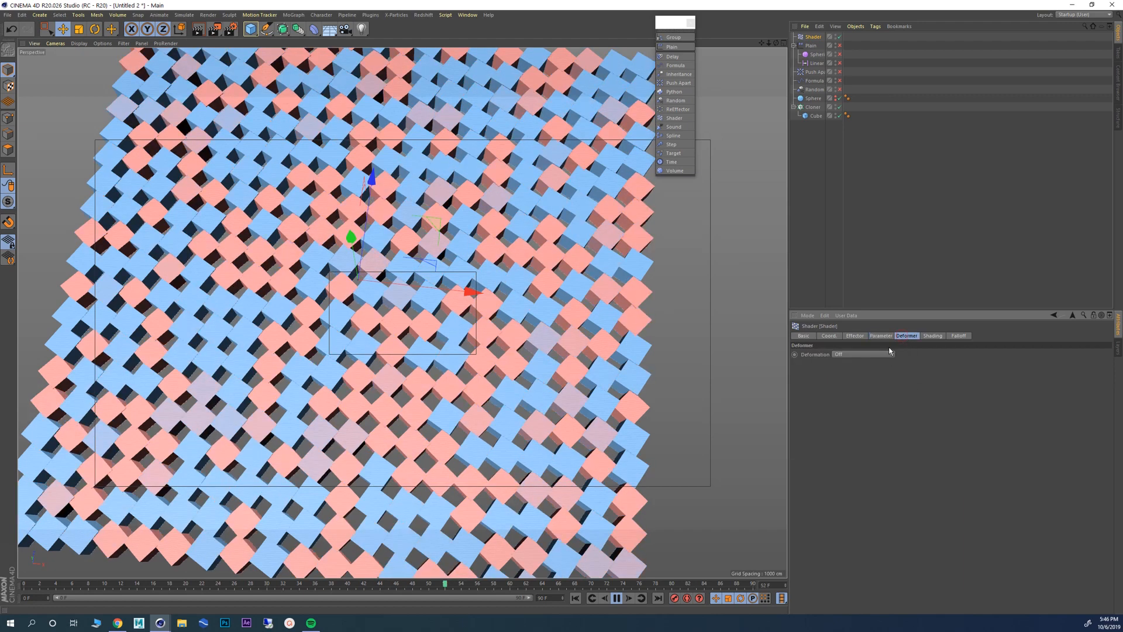
left_click(933, 336)
left_click(896, 365)
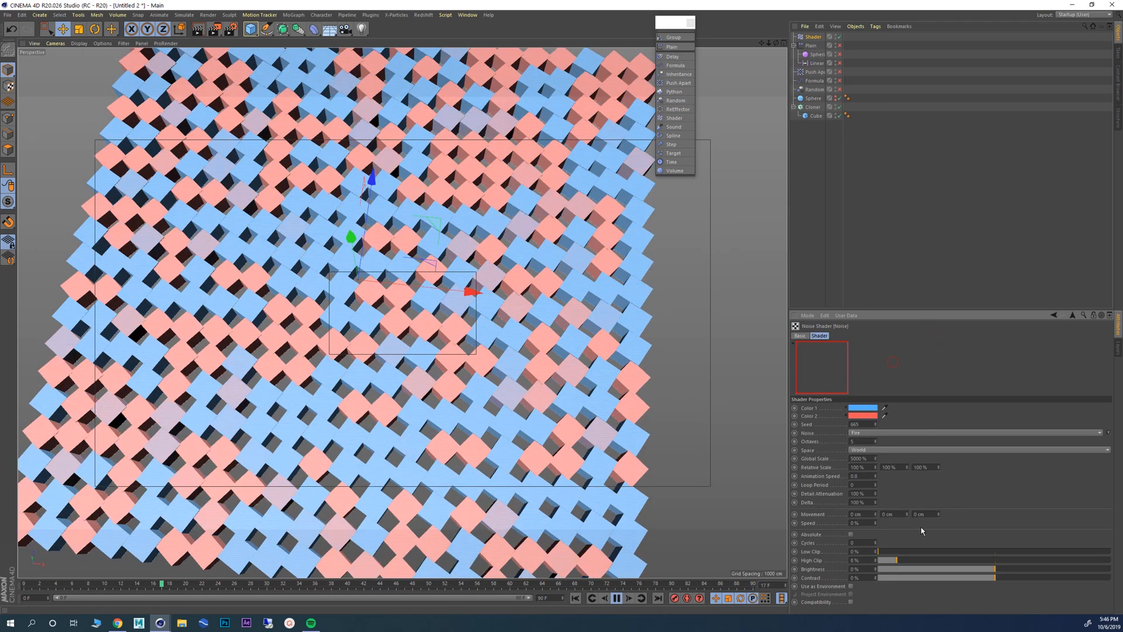
scroll(445, 305, "down", 3)
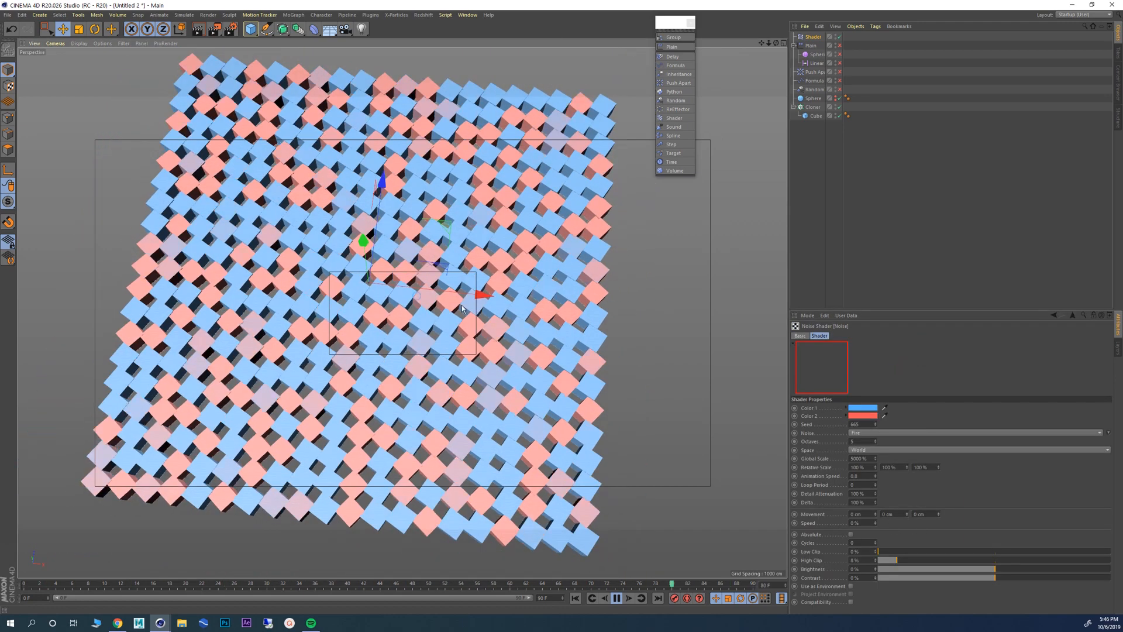
double_click(861, 408)
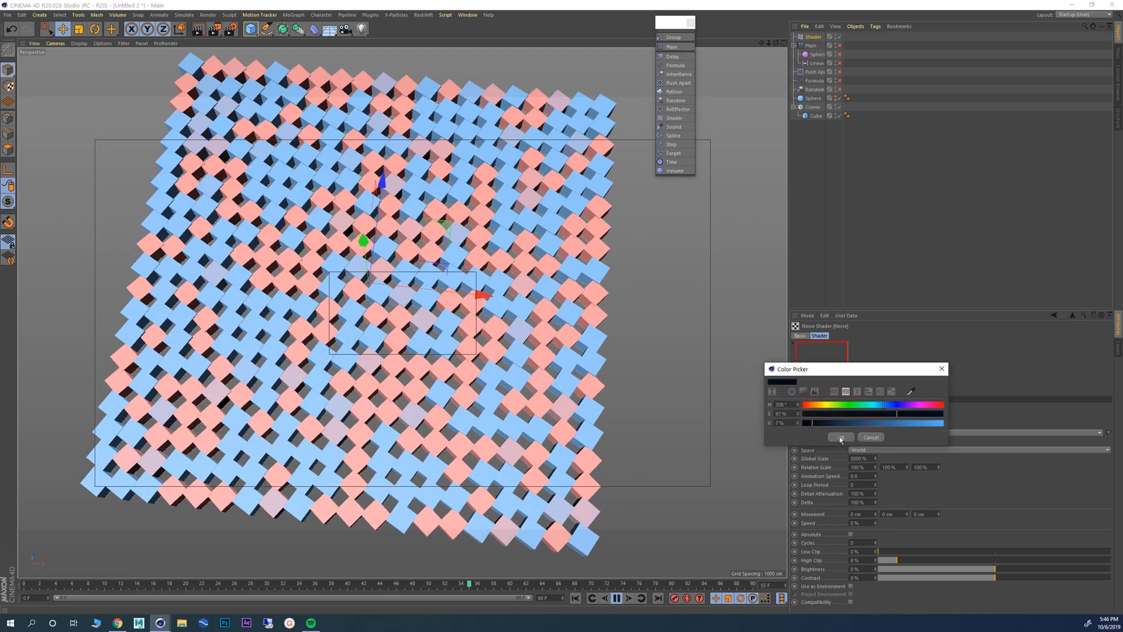
left_click(841, 437)
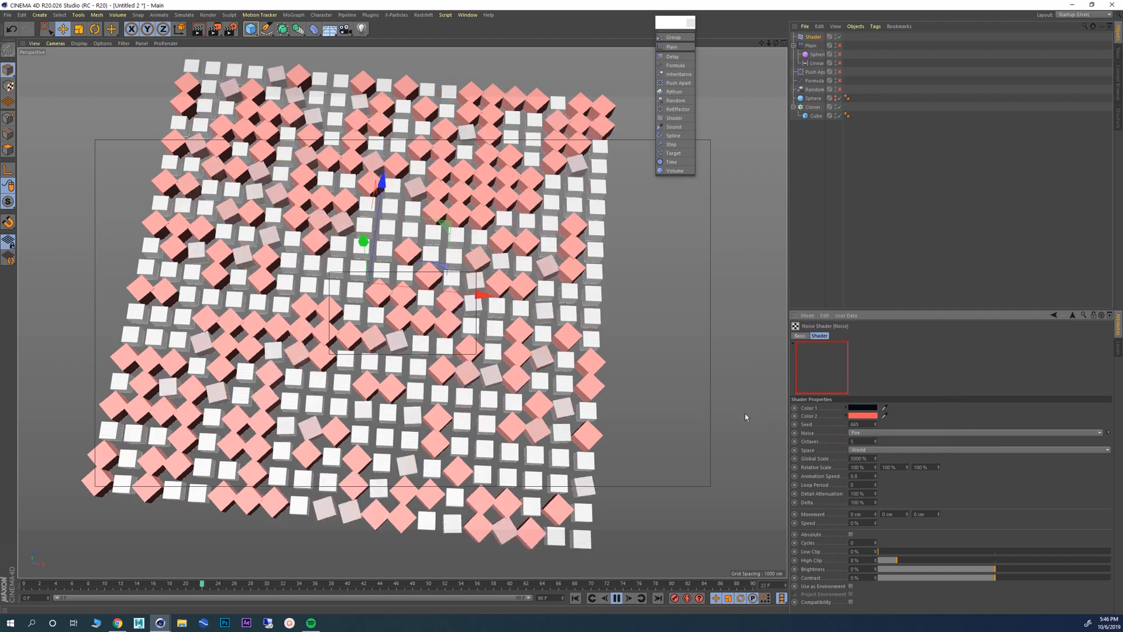
left_click_drag(965, 560, 899, 560)
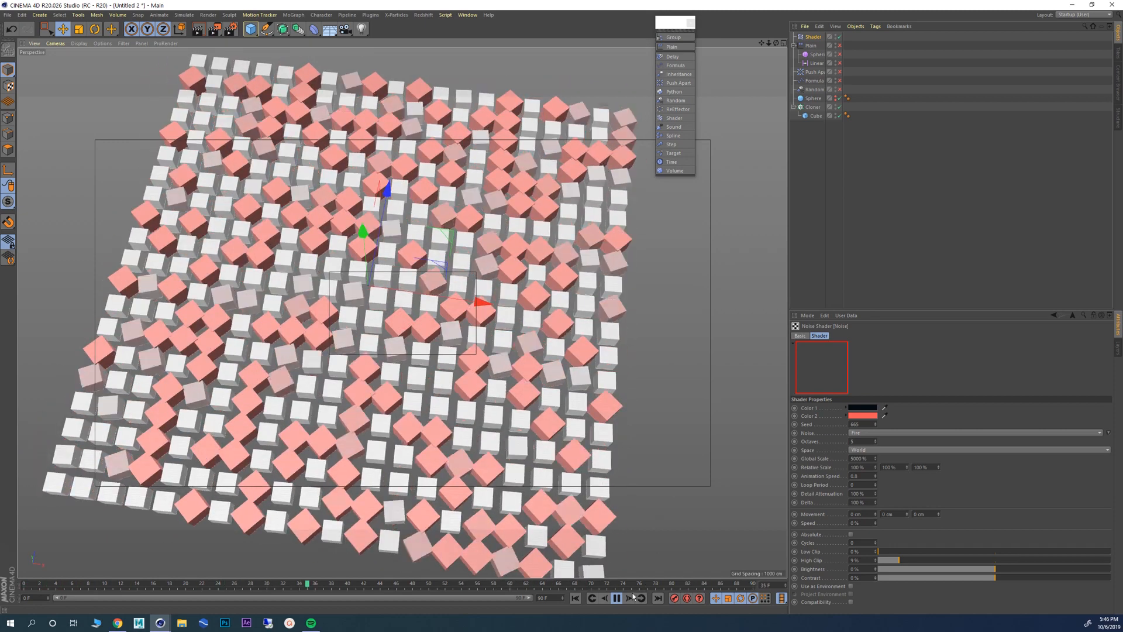
Step: Stop the animation playback and disable the Shader effector
left_click(619, 598)
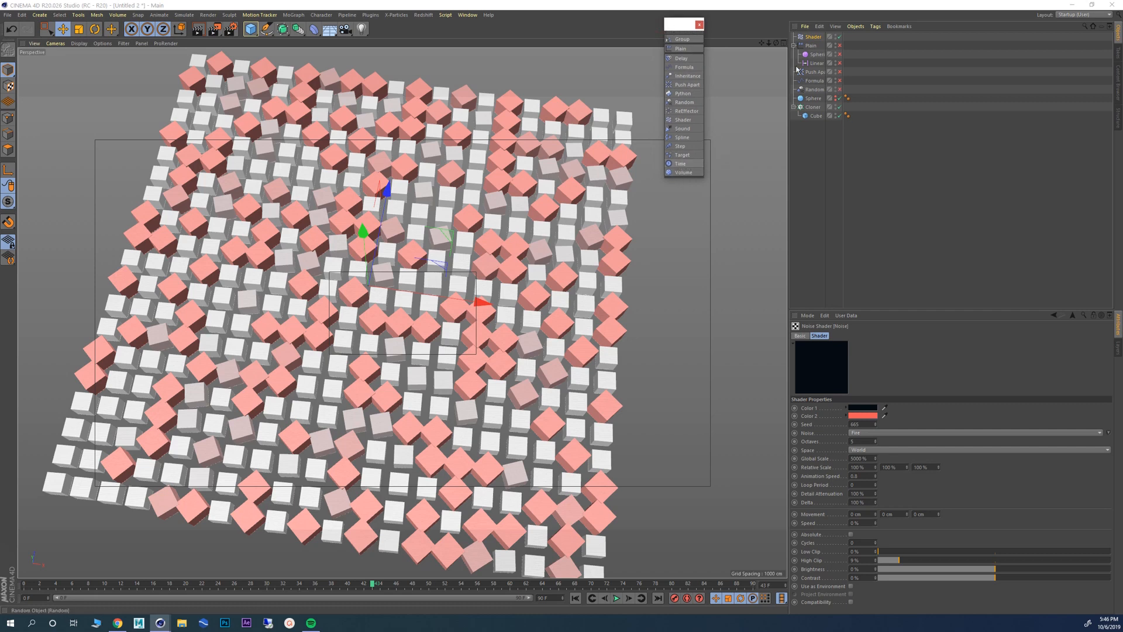
left_click(839, 37)
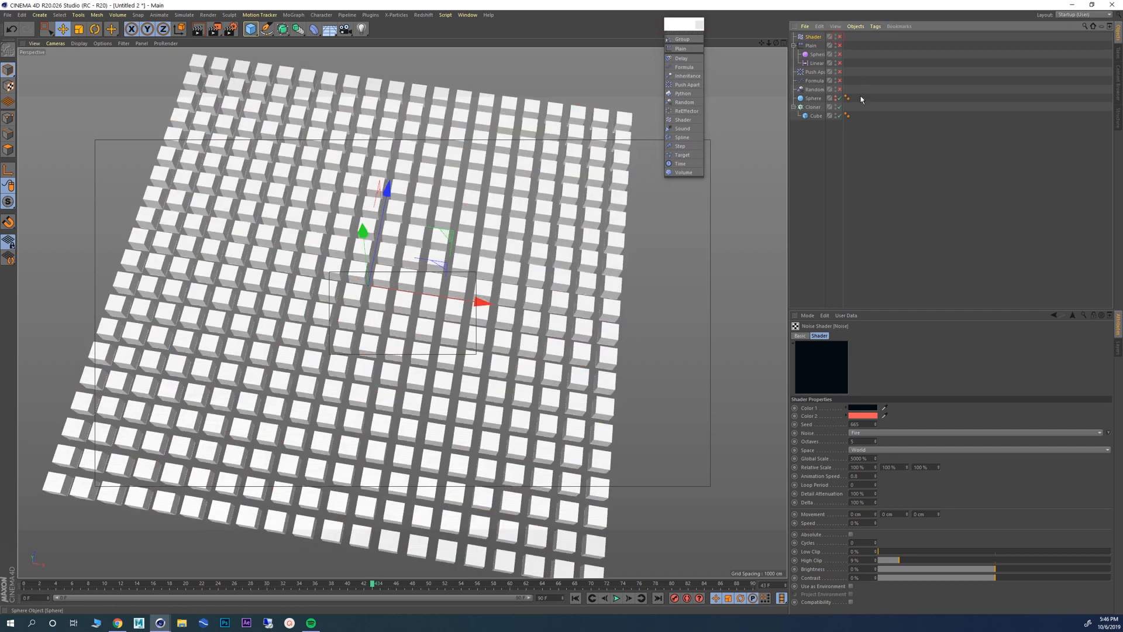
Step: Add a Time effector to the cube Cloner
left_click_drag(675, 30, 661, 28)
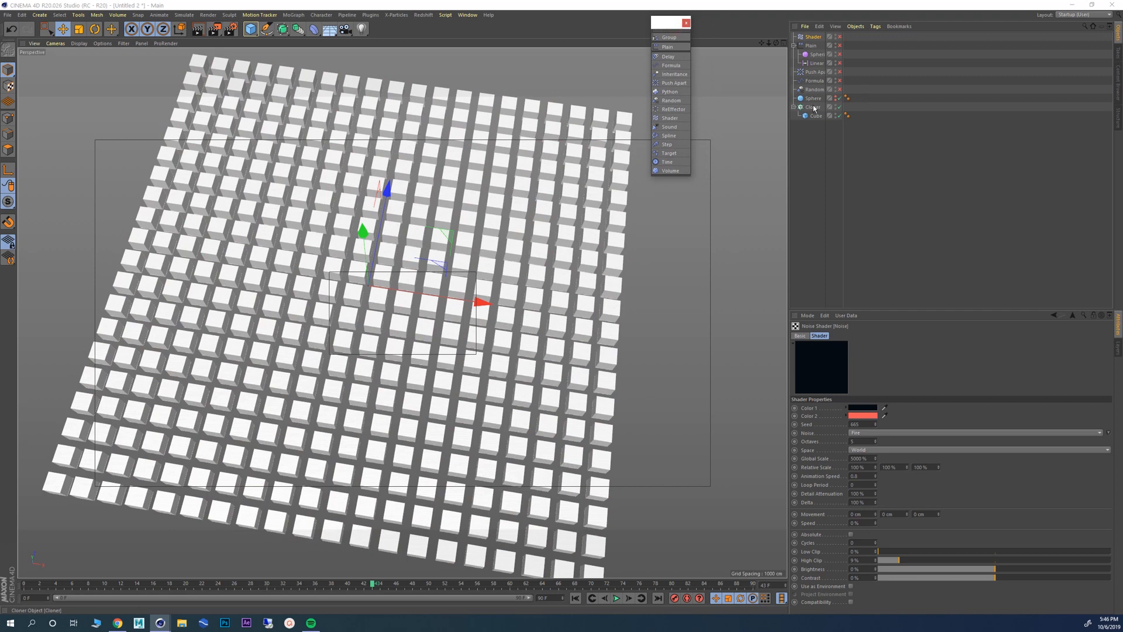
left_click(814, 107)
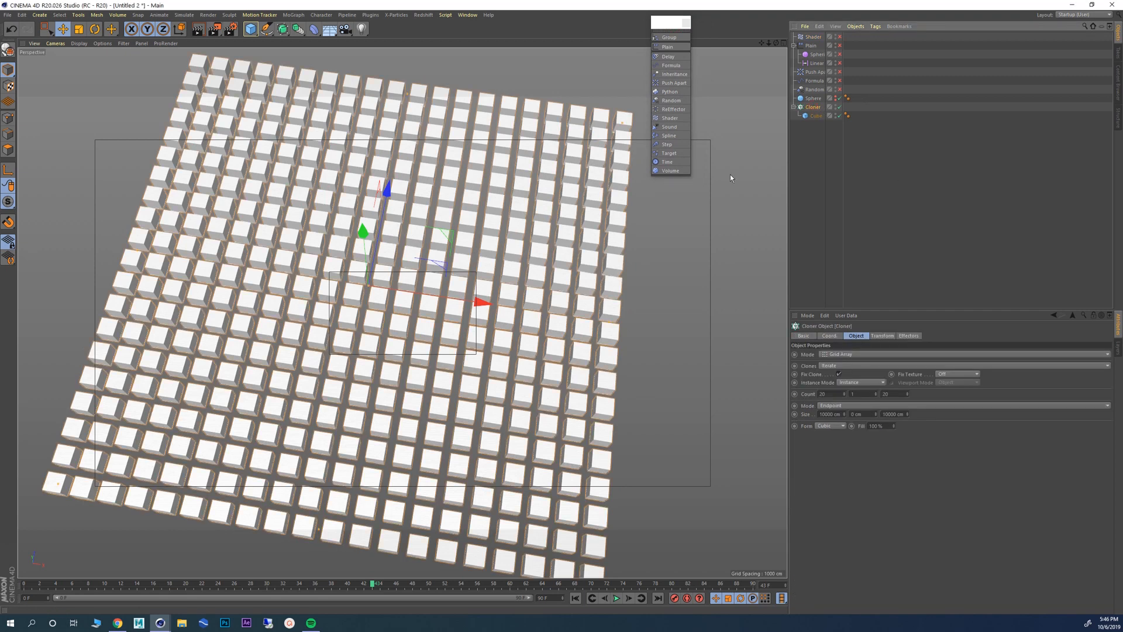
left_click(668, 163)
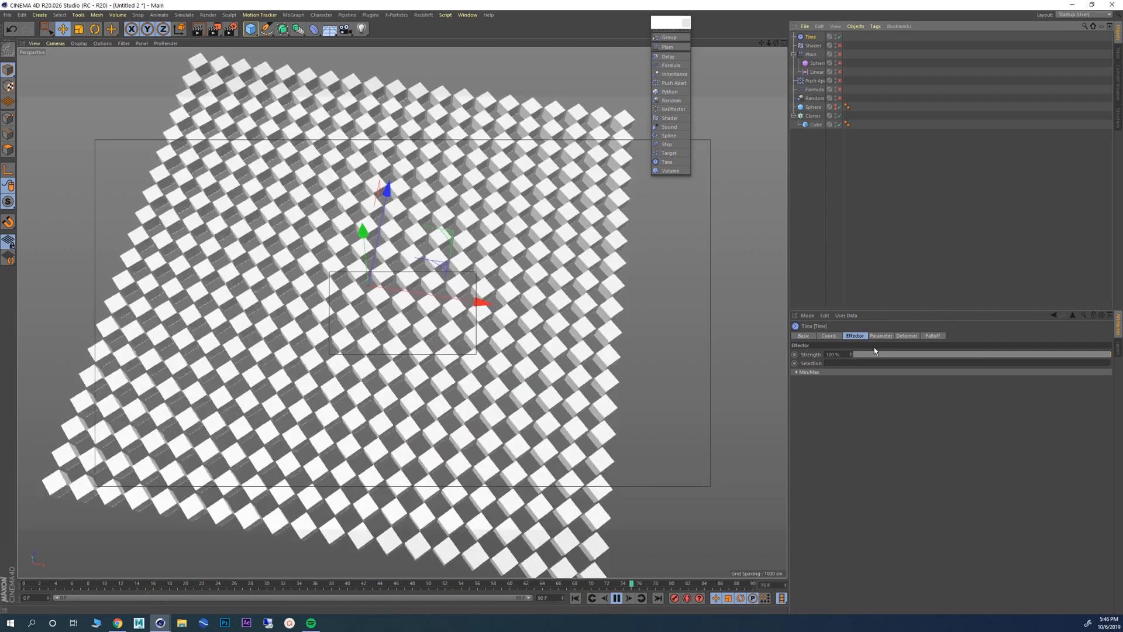
Step: Turn off the Time effector's rotation and enable position with P.X and P.Y set to 30 cm
left_click(883, 337)
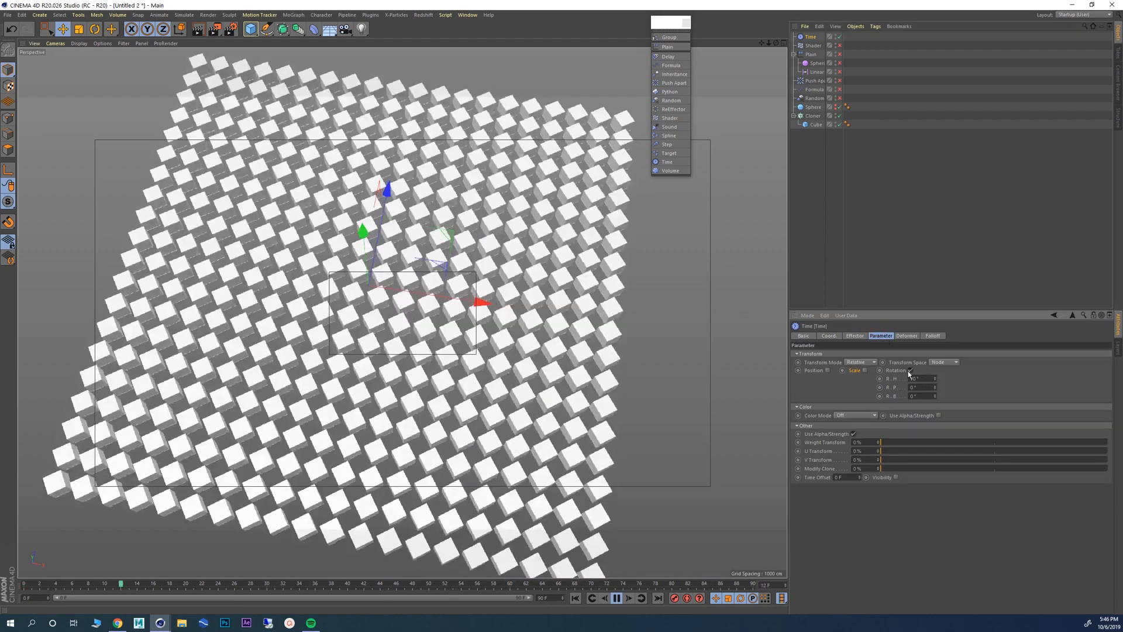
left_click_drag(926, 380, 885, 380)
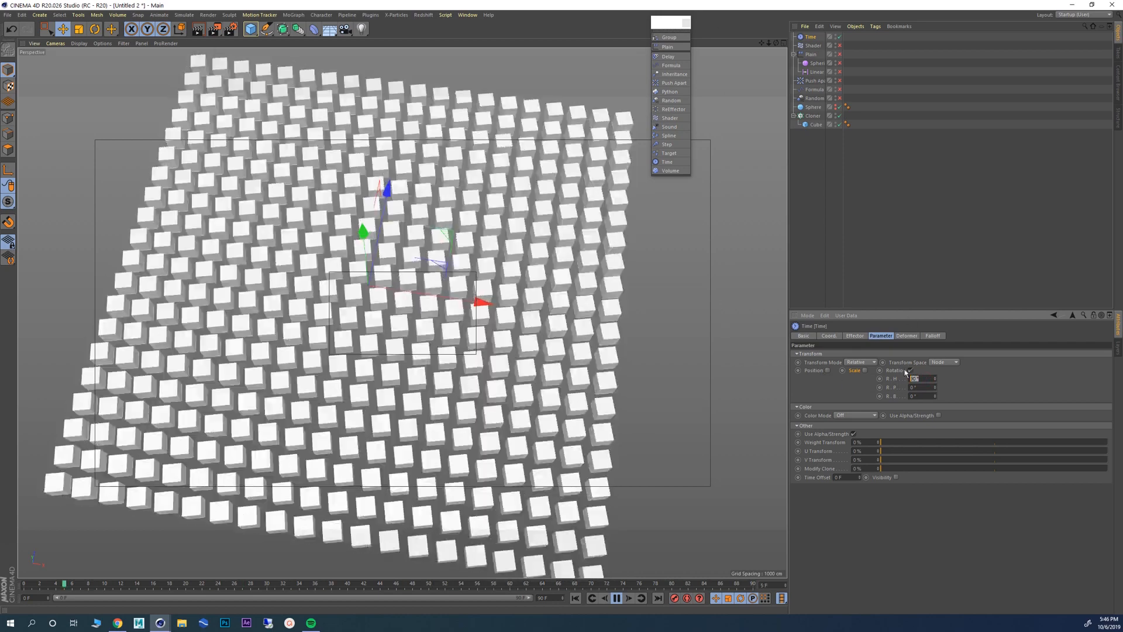
left_click(911, 370)
left_click(828, 370)
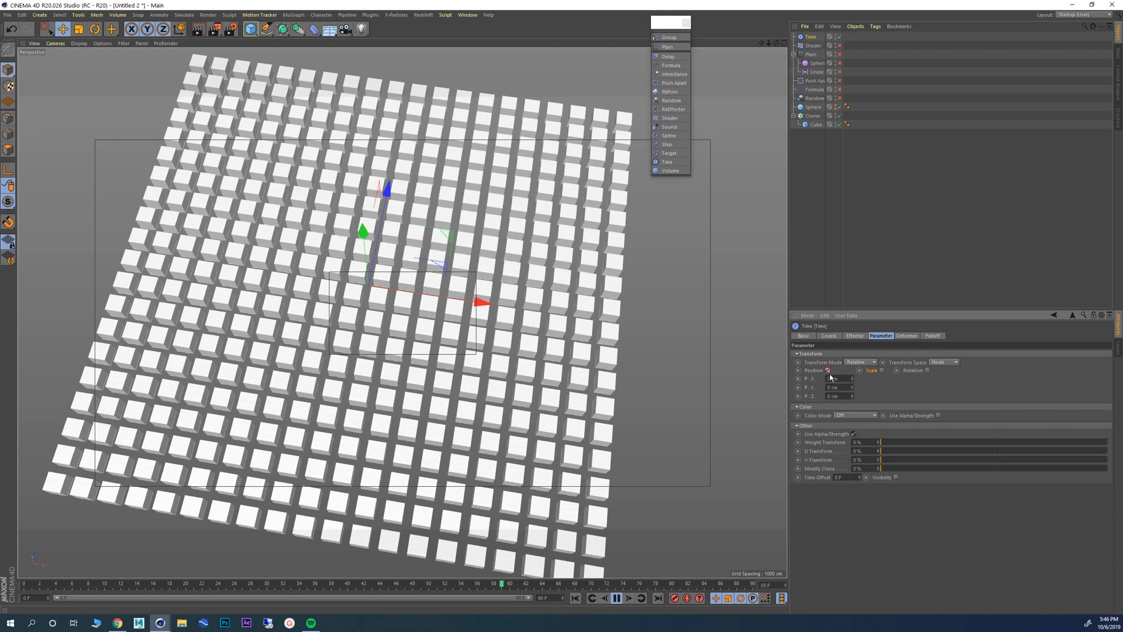
type("30")
key("Return")
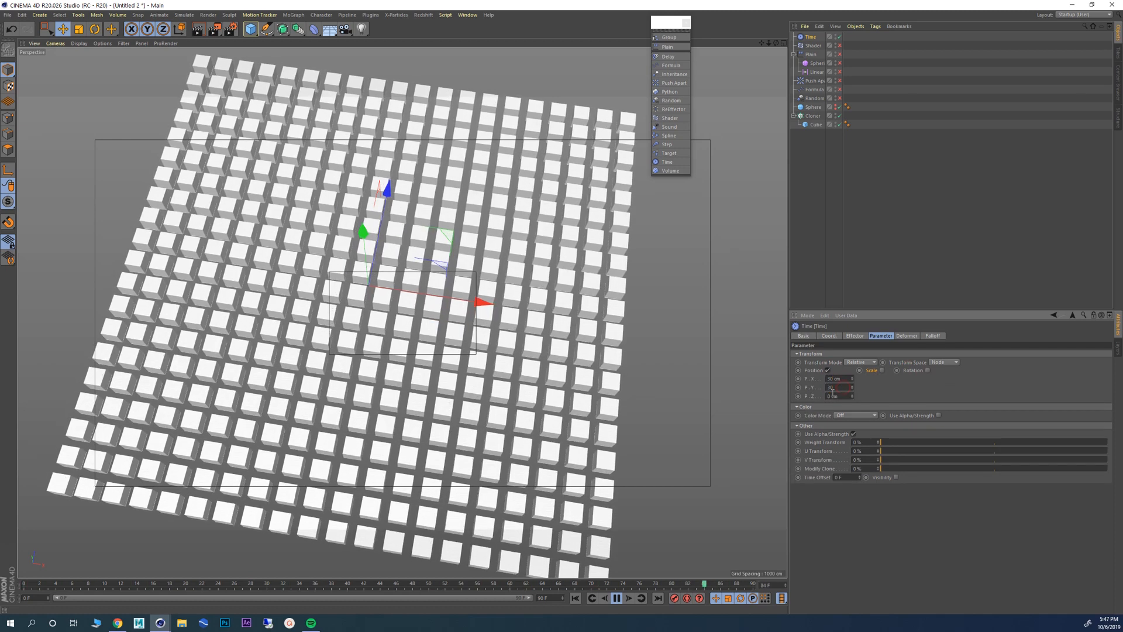
key("Return")
Step: Re-enable the Time effector's rotation and set R.P to 90°
left_click_drag(381, 348, 367, 293, "alt")
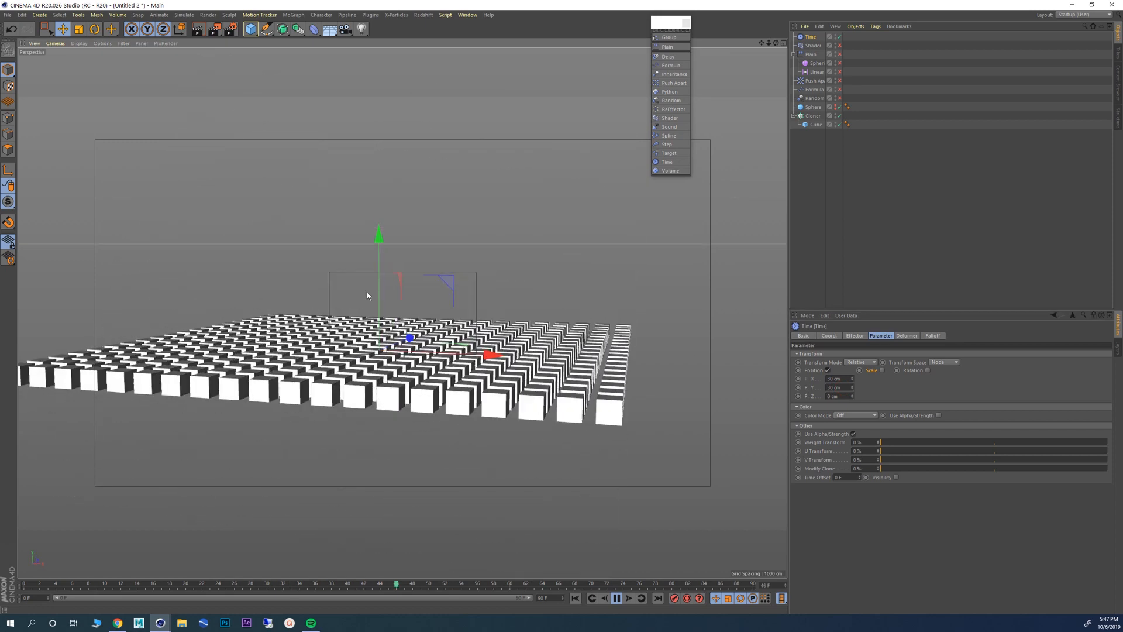
left_click(927, 371)
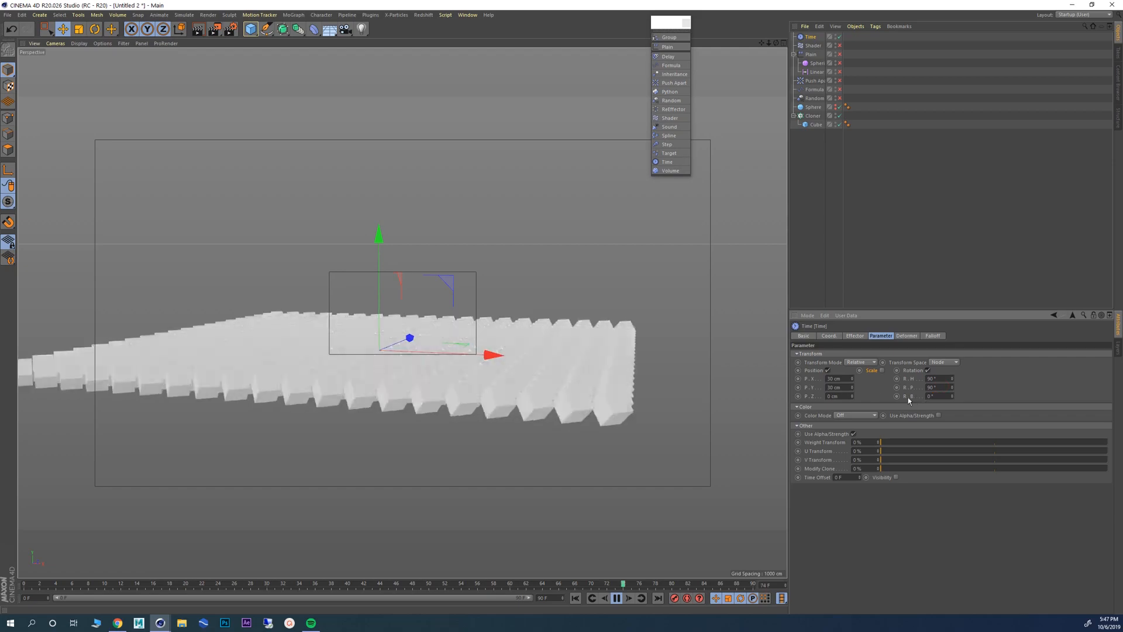
left_click_drag(364, 306, 382, 370, "alt")
left_click_drag(399, 329, 423, 341, "alt")
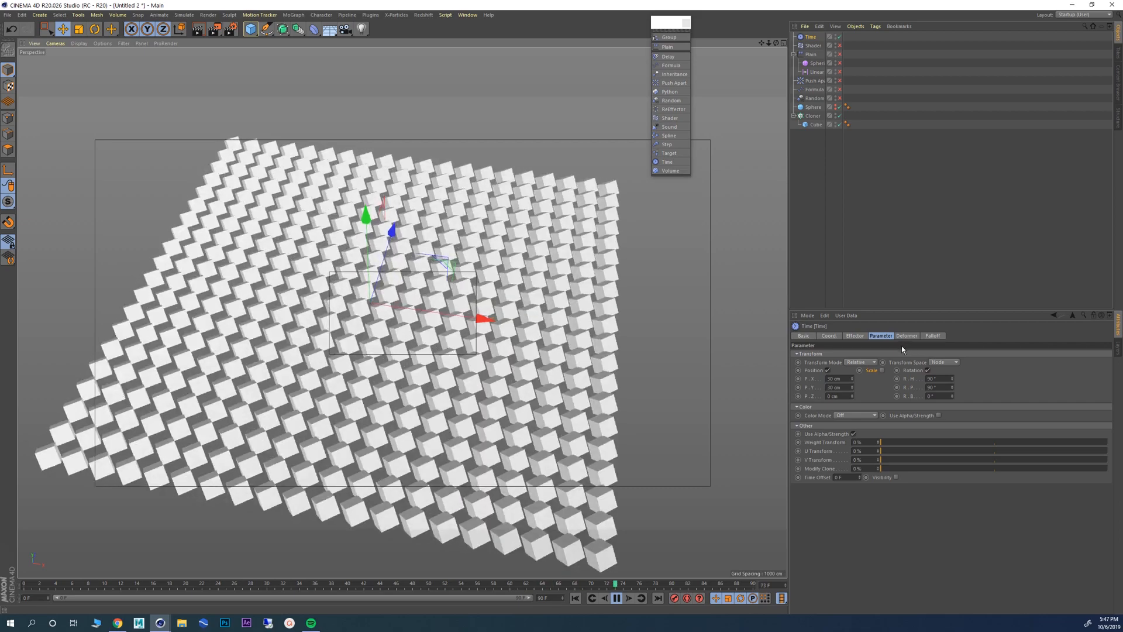
Step: Switch the Cloner to Linear mode so the cubes form a single row
left_click(932, 335)
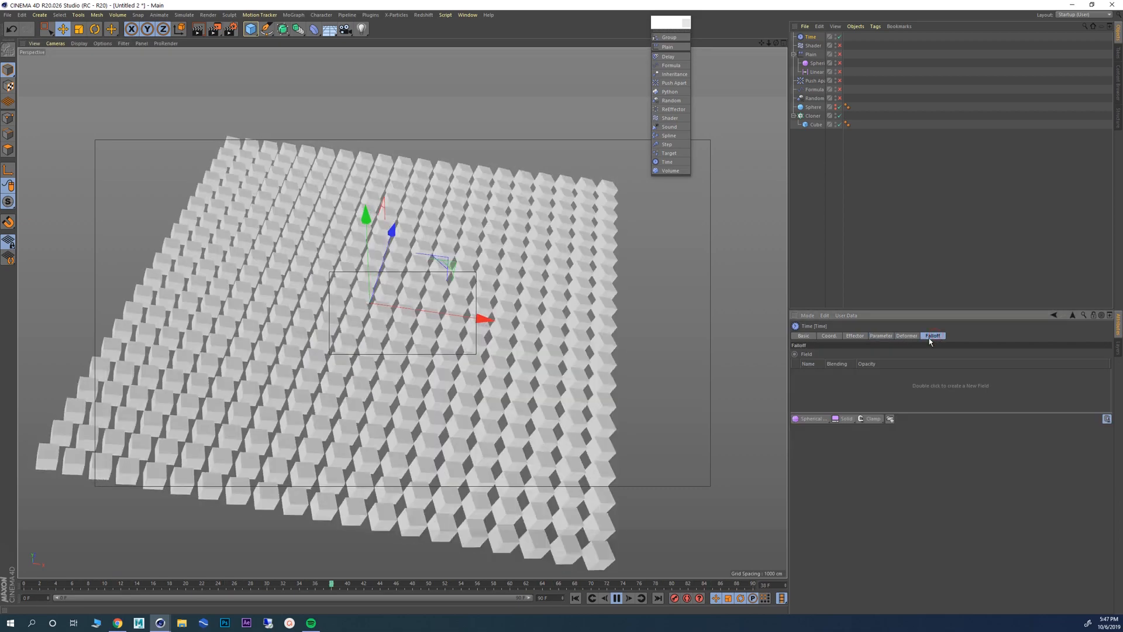
left_click(812, 116)
left_click(843, 354)
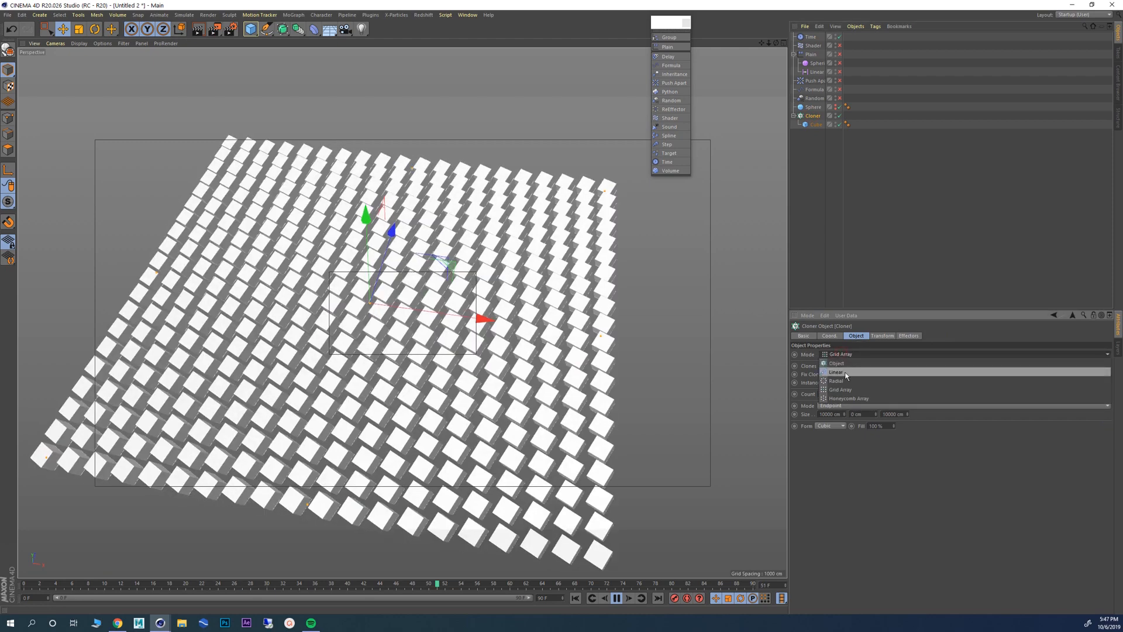
left_click(846, 373)
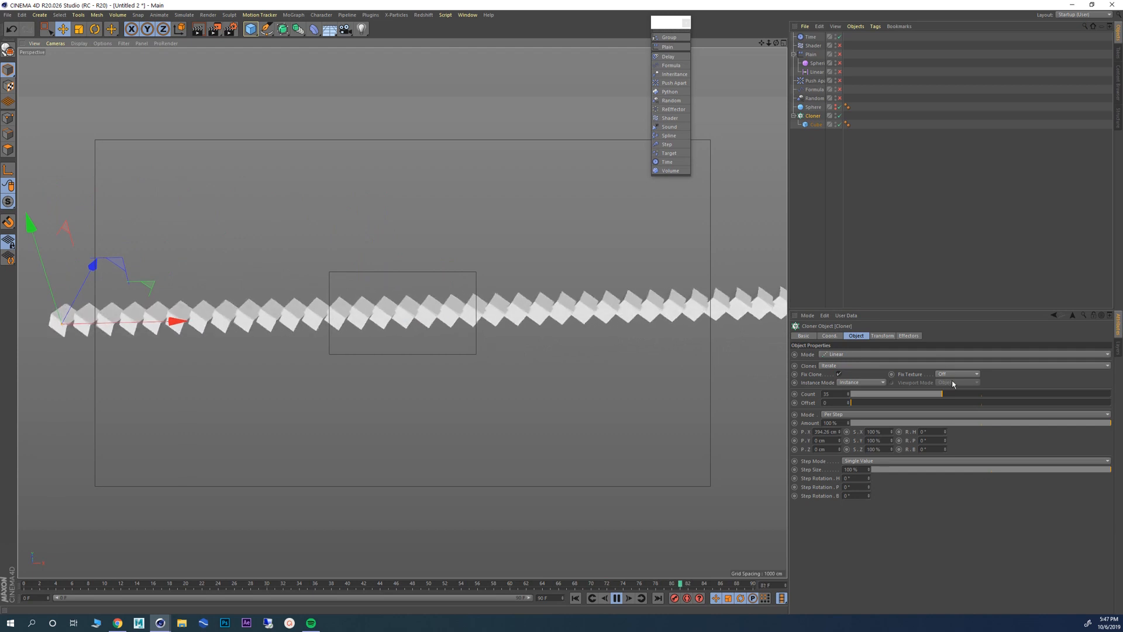
left_click(908, 335)
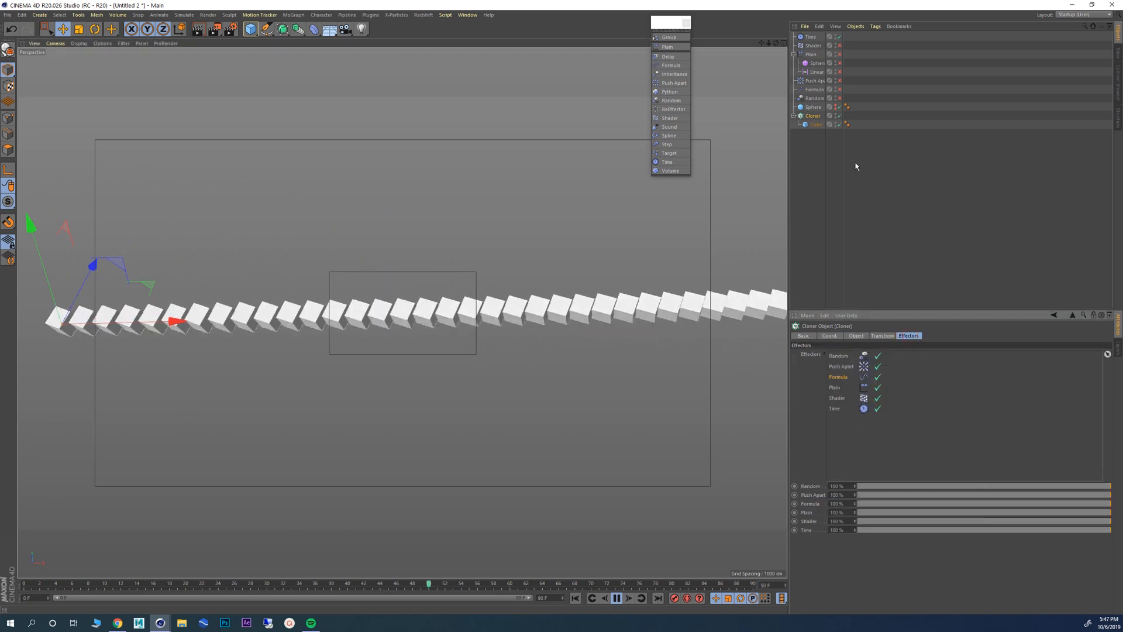
Step: Add a Linear Field to the Time effector's falloff
left_click(811, 37)
left_click(883, 335)
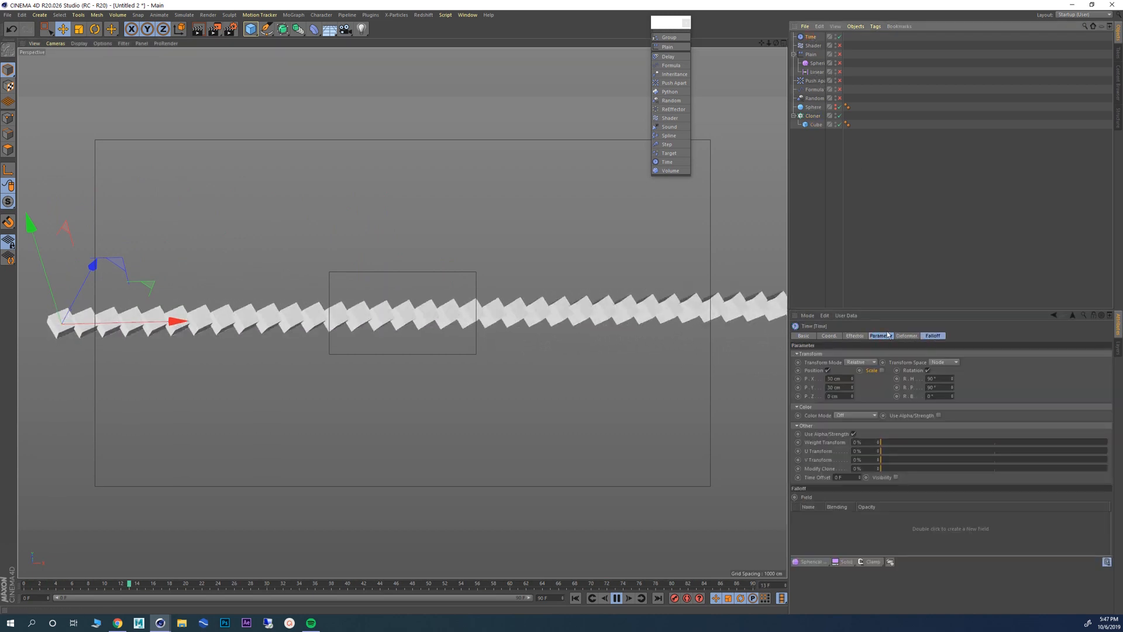
left_click(933, 335)
left_click(810, 419)
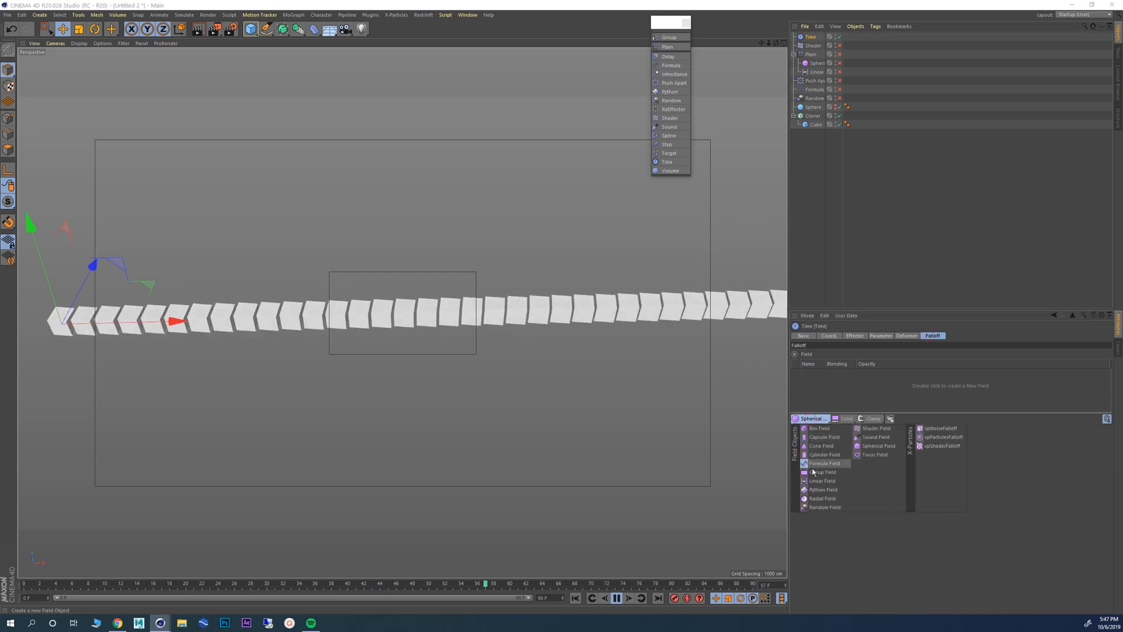
left_click(819, 480)
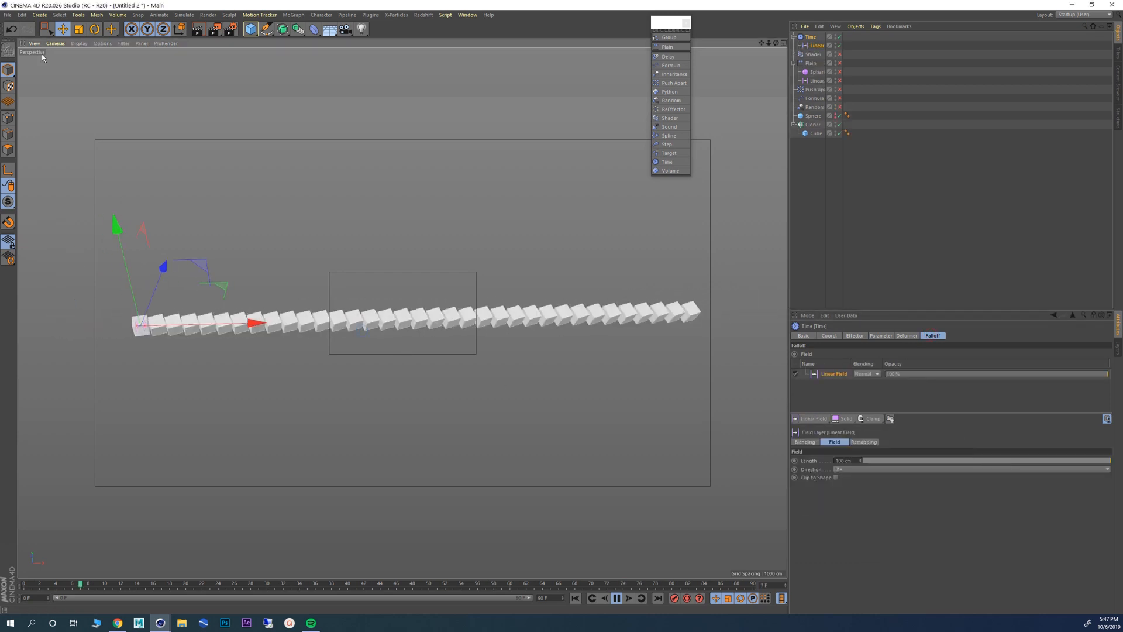
Step: Scale up the Linear Field until it spans much of the cube row
left_click(80, 30)
left_click_drag(226, 210, 563, 254)
left_click_drag(319, 192, 737, 289)
left_click_drag(357, 214, 562, 258)
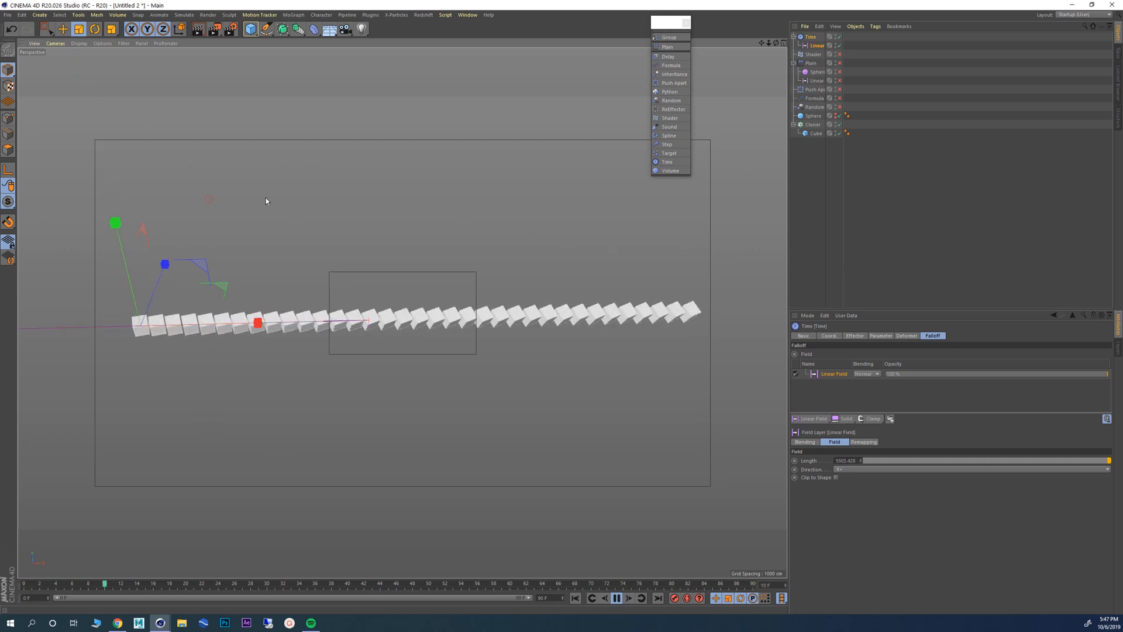
Step: Move the Linear Field back and forth along the cube row's X axis to shift the falloff
left_click(63, 29)
left_click_drag(250, 325, 535, 323)
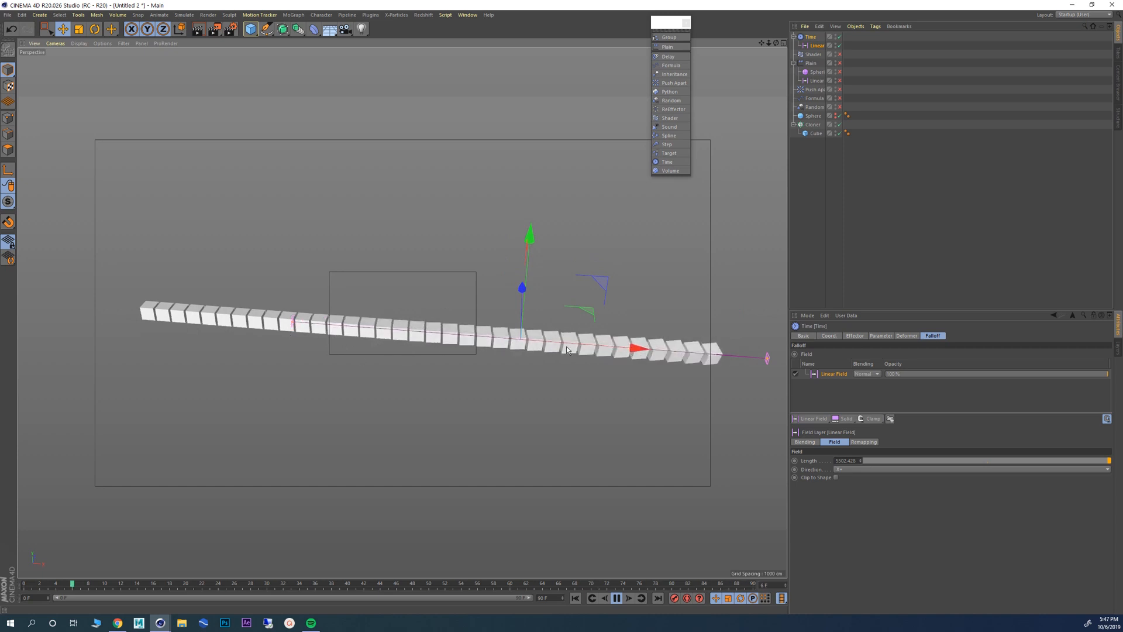
left_click_drag(634, 348, 515, 345)
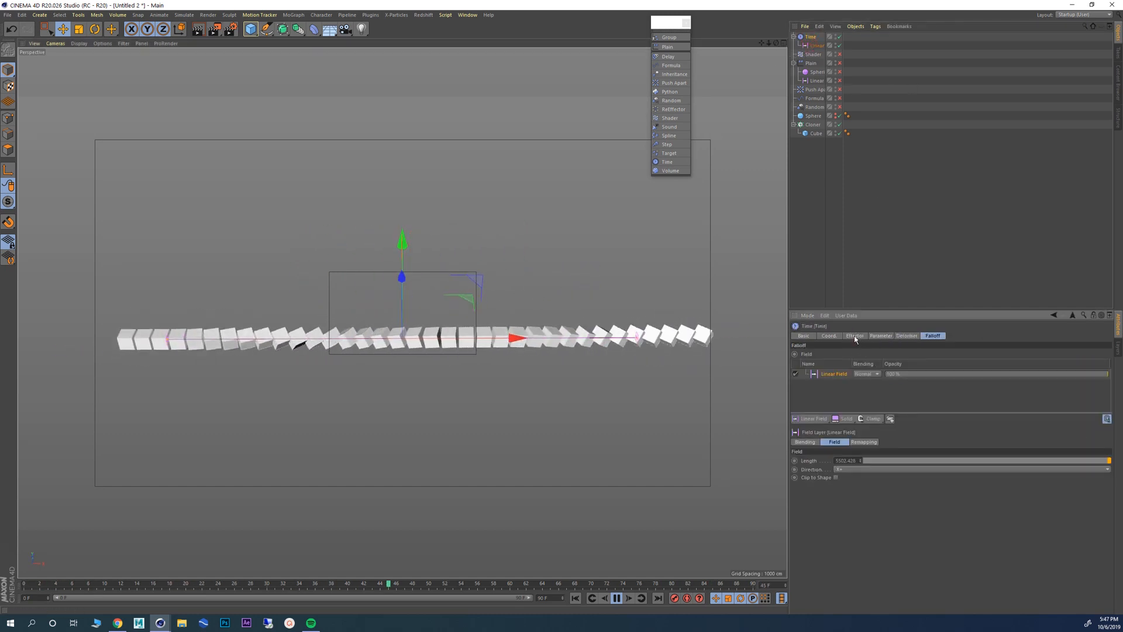
Step: Set the Time effector's P.Z to 300 cm and move its Linear Field further along the row
left_click(881, 335)
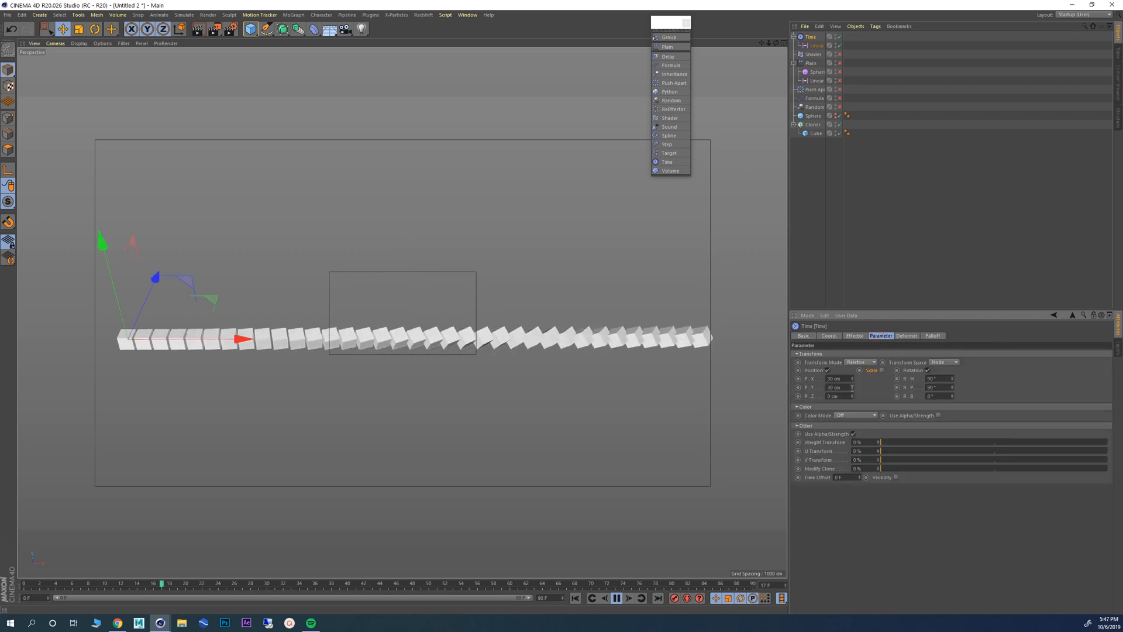
type("300")
key("Return")
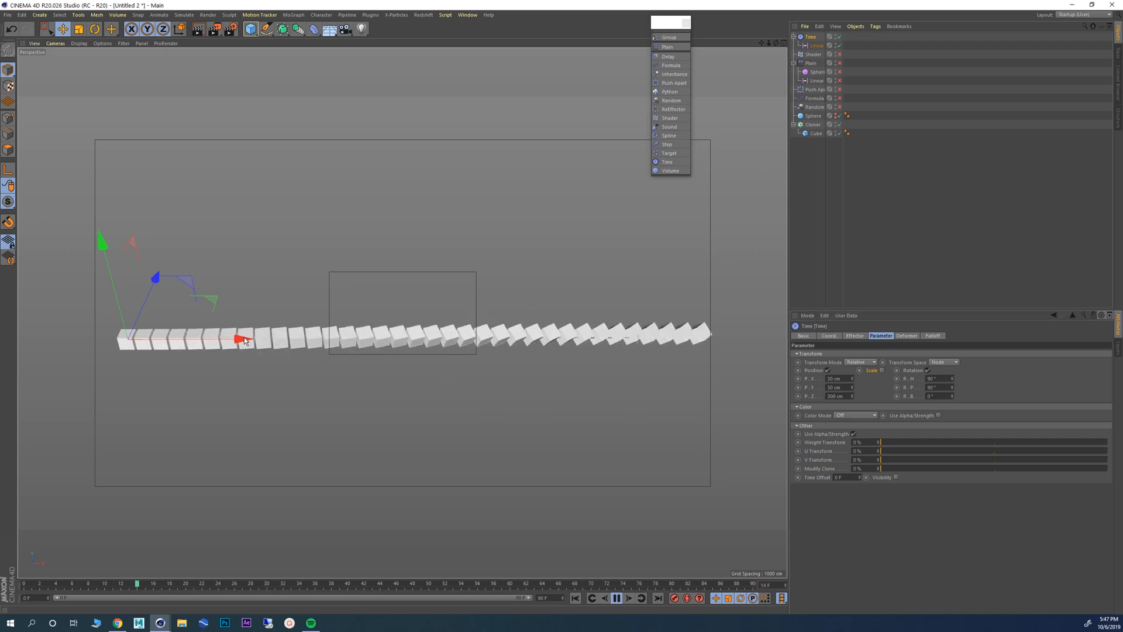
left_click_drag(258, 342, 325, 342)
Step: Stop the animation playback and disable the Time effector
left_click(617, 598)
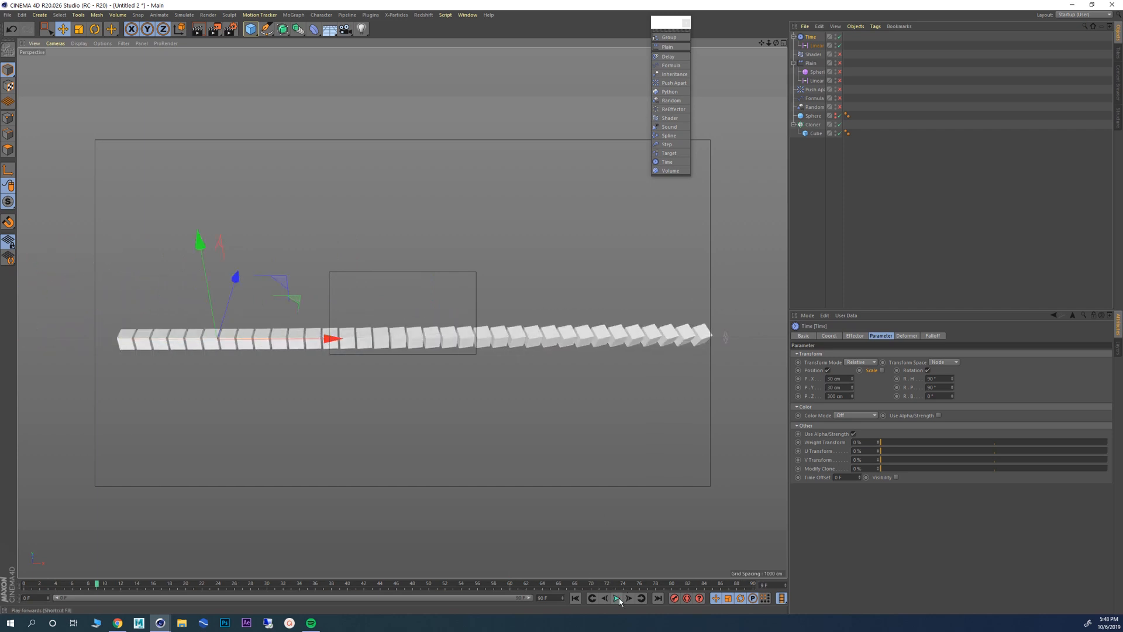
middle_click_drag(464, 360, 416, 335, "alt")
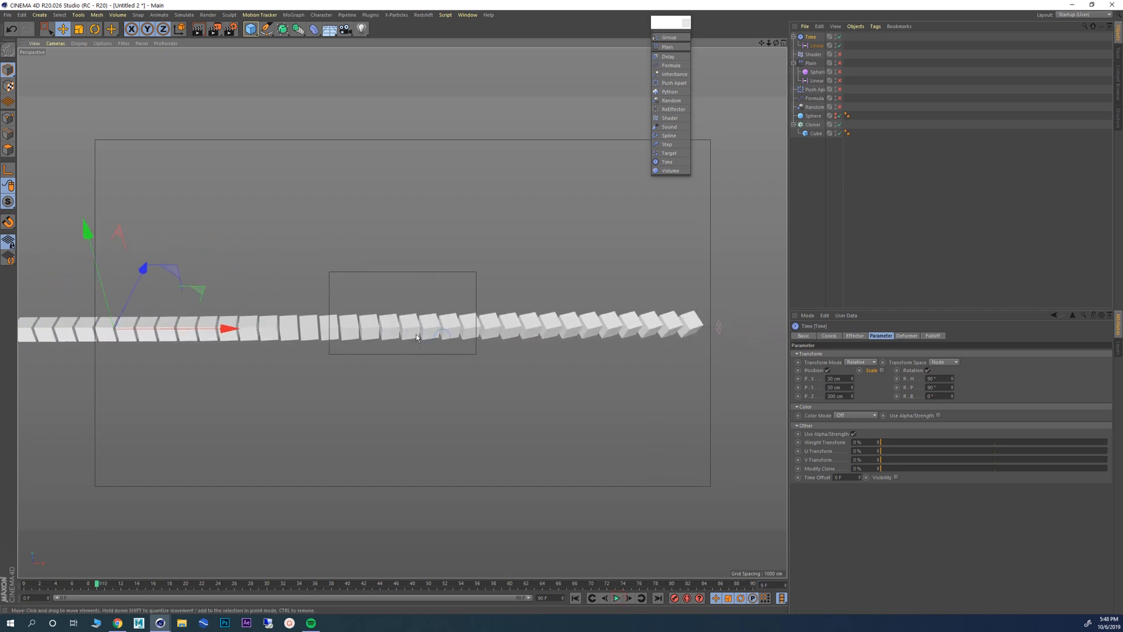
mouse_move(416, 335)
left_mouse_down("alt")
mouse_move(396, 335)
mouse_move(415, 332)
left_mouse_up("alt")
left_click_drag(675, 23, 659, 27)
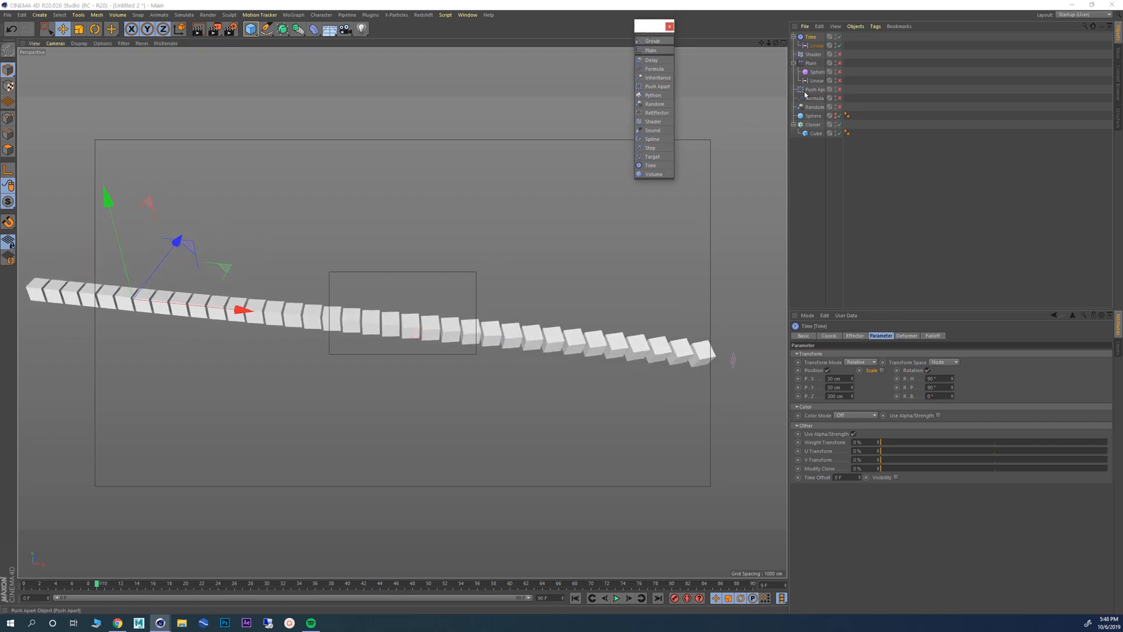
left_click(840, 37)
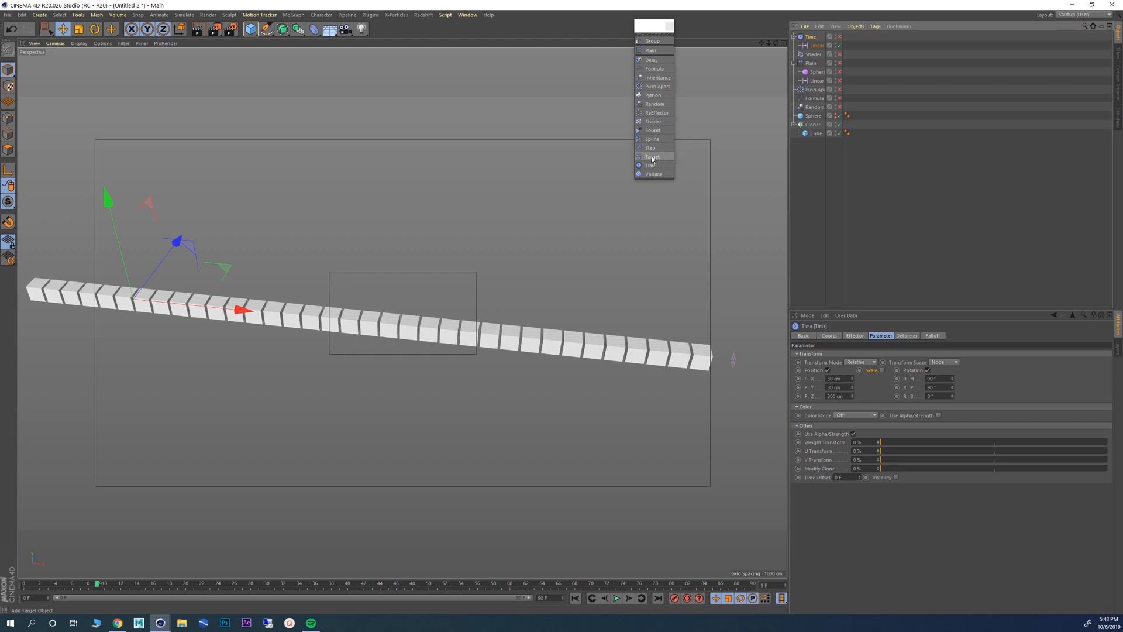
Step: Add a Target effector to the Cloner and move it beside the middle of the cube row
left_click(813, 124)
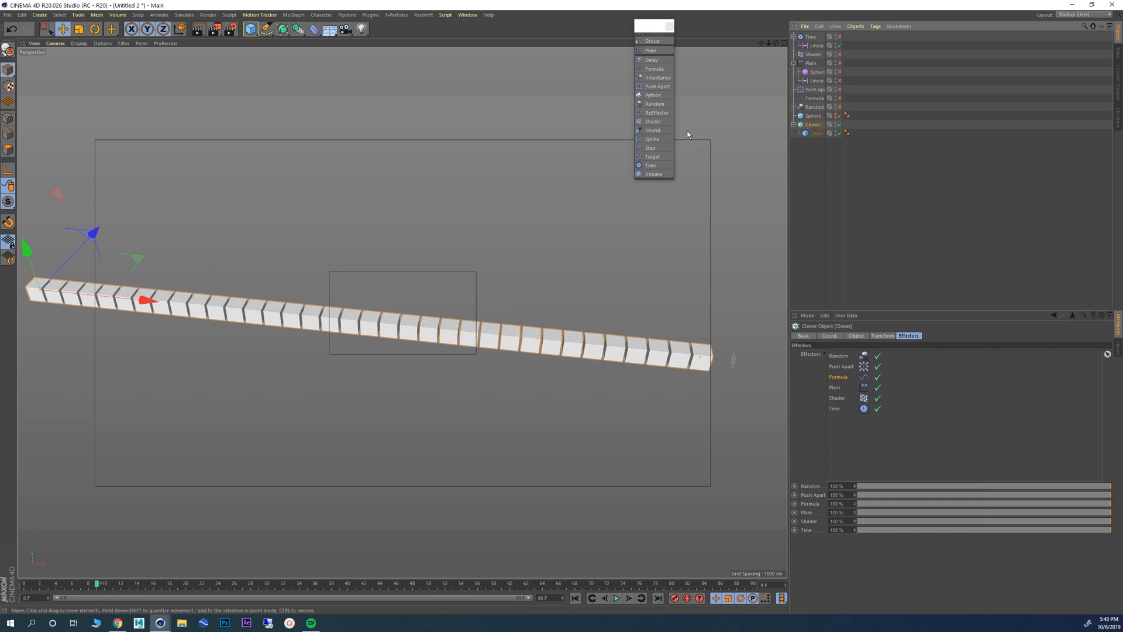
left_click(650, 158)
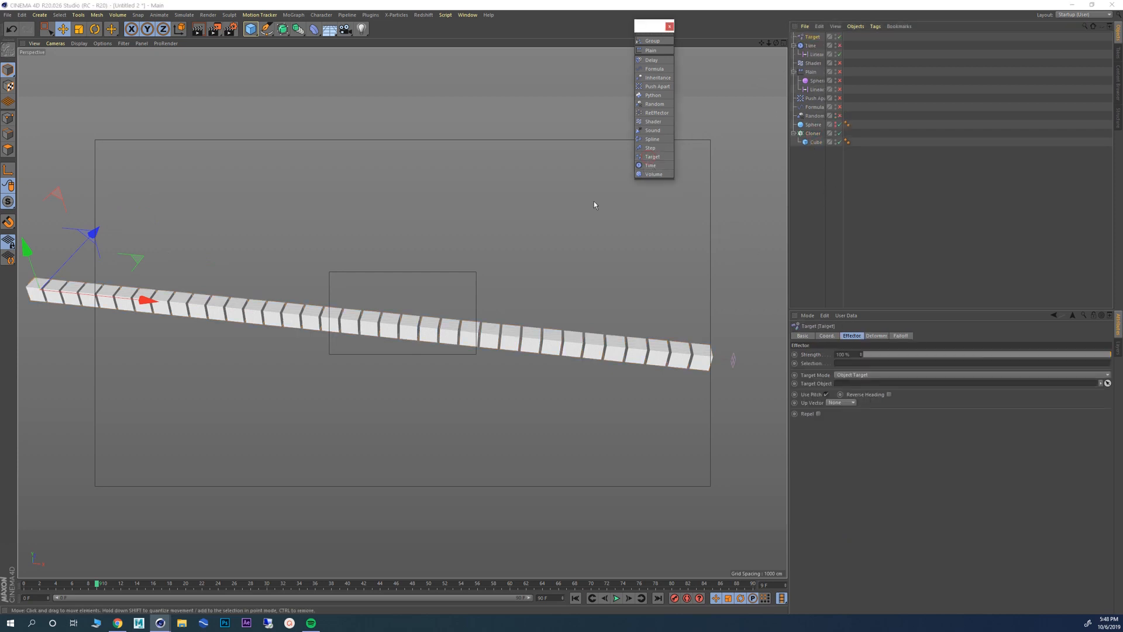
left_click_drag(366, 189, 325, 244, "alt")
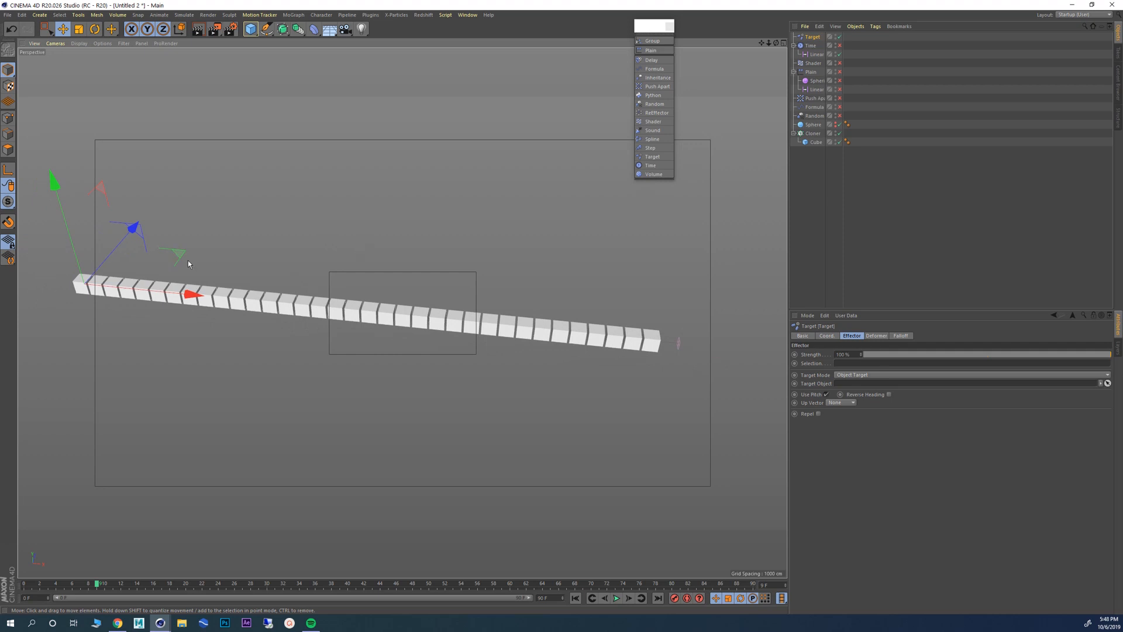
left_click_drag(178, 254, 329, 370)
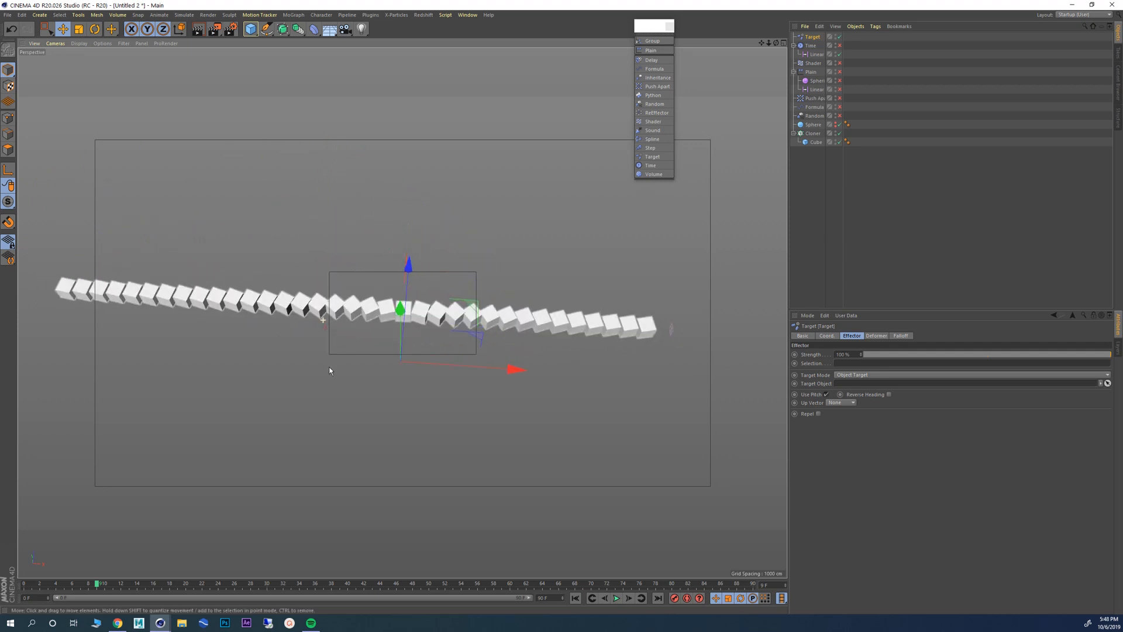
left_click_drag(471, 311, 497, 302)
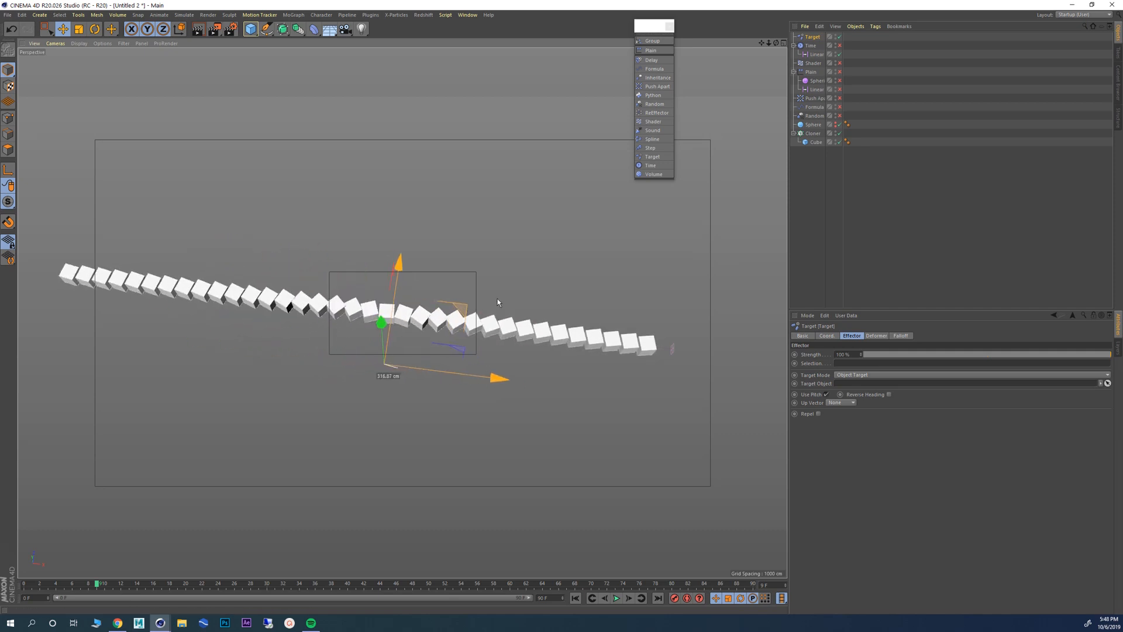
Step: Set the Cloner's mode back to Grid Array
left_click(813, 133)
left_click(856, 335)
left_click(839, 355)
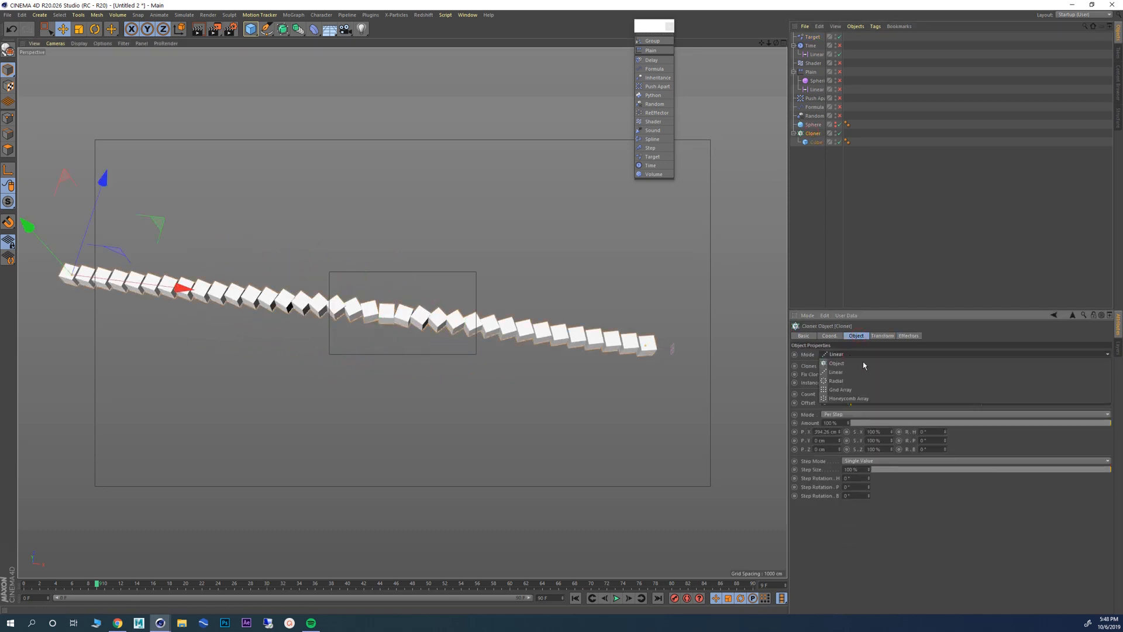
left_click(848, 391)
right_click_drag(194, 277, 227, 272, "alt")
middle_click_drag(221, 272, 526, 283, "alt")
right_click_drag(526, 283, 454, 248, "alt")
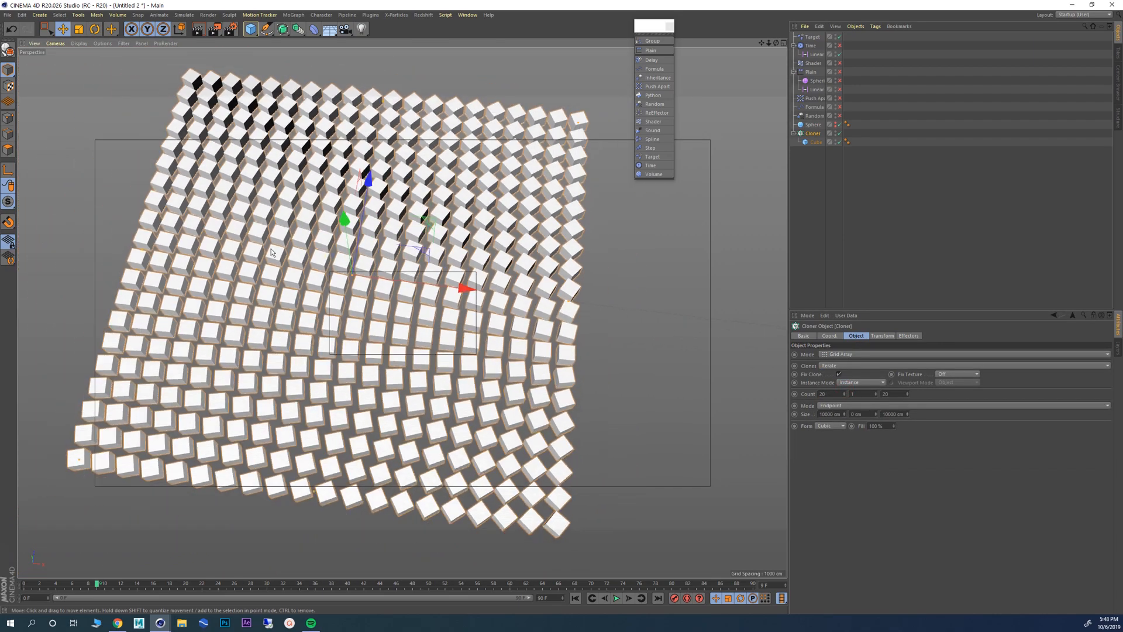
Step: Move the Target effector from beside the cube grid to the middle of it
left_click_drag(429, 222, 399, 229)
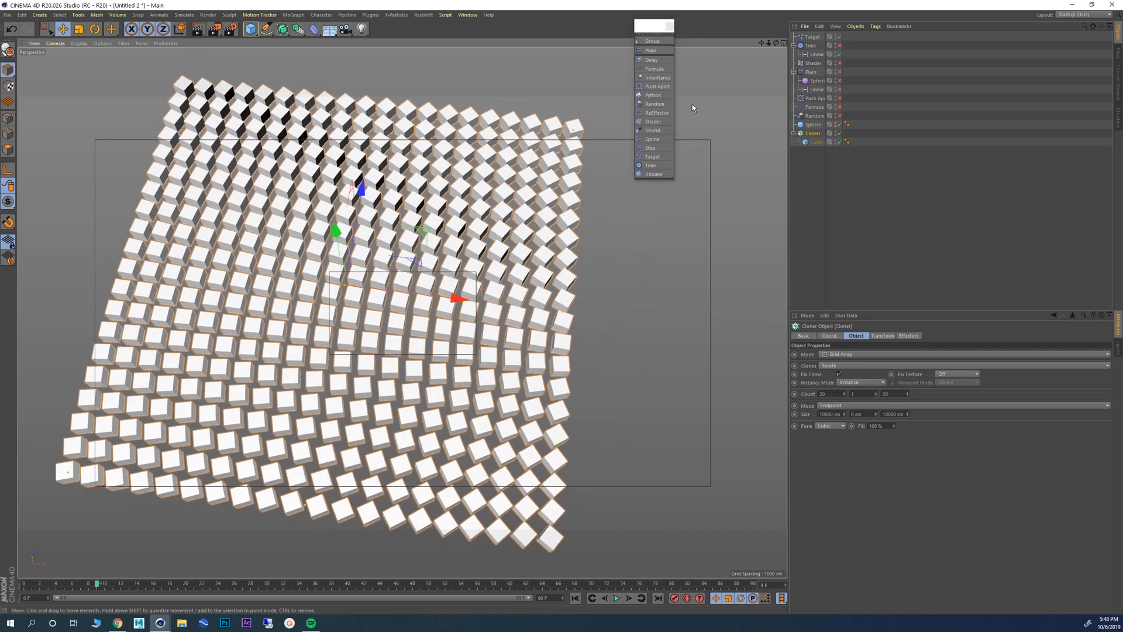
left_click(812, 36)
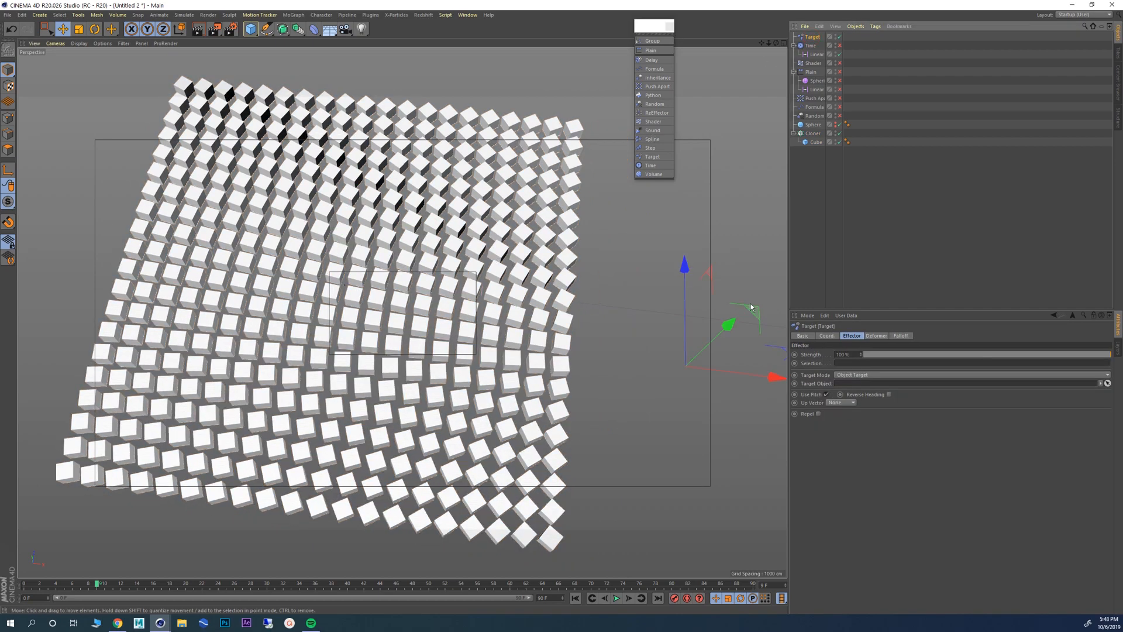
left_click_drag(697, 293, 425, 215)
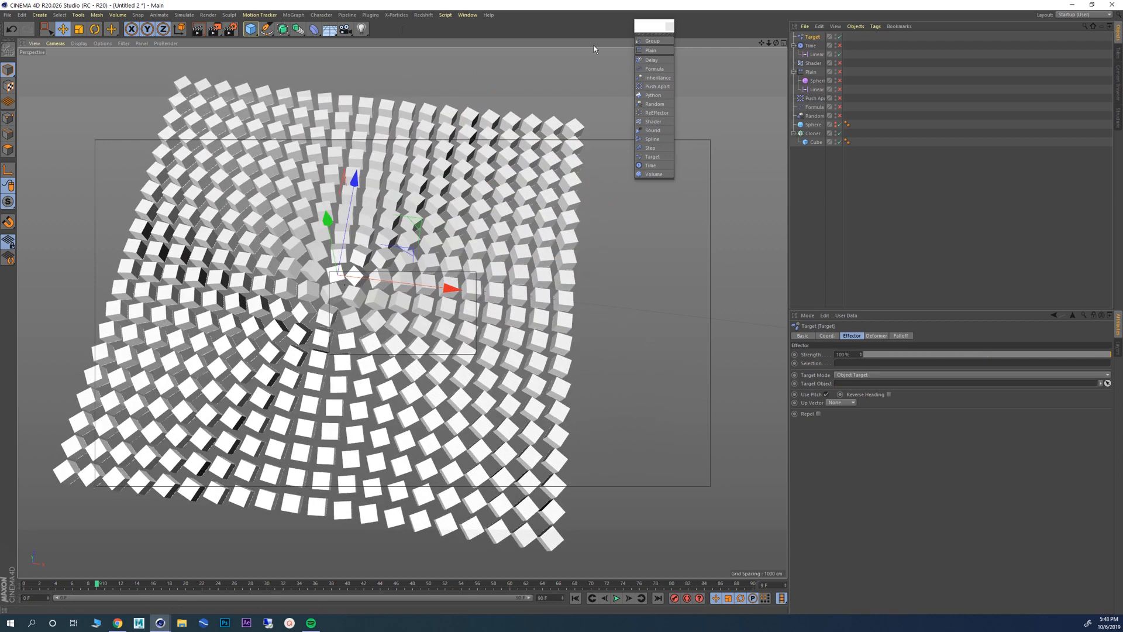
Step: Add a Sphere primitive and assign it as the Target effector's Target Object
left_click(812, 37)
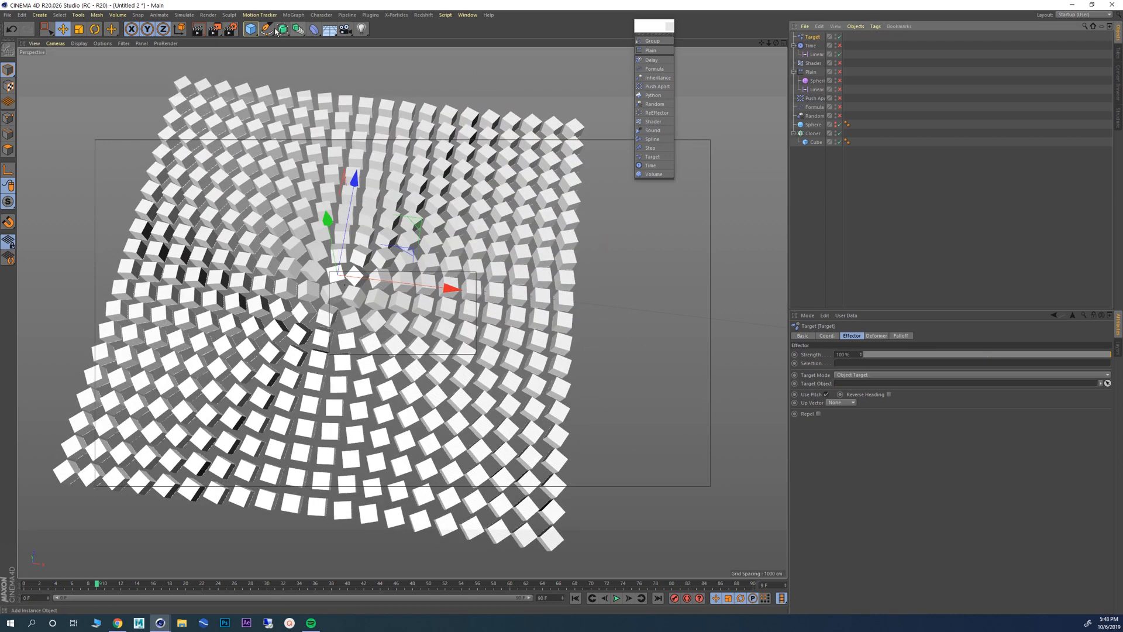
left_click(248, 30)
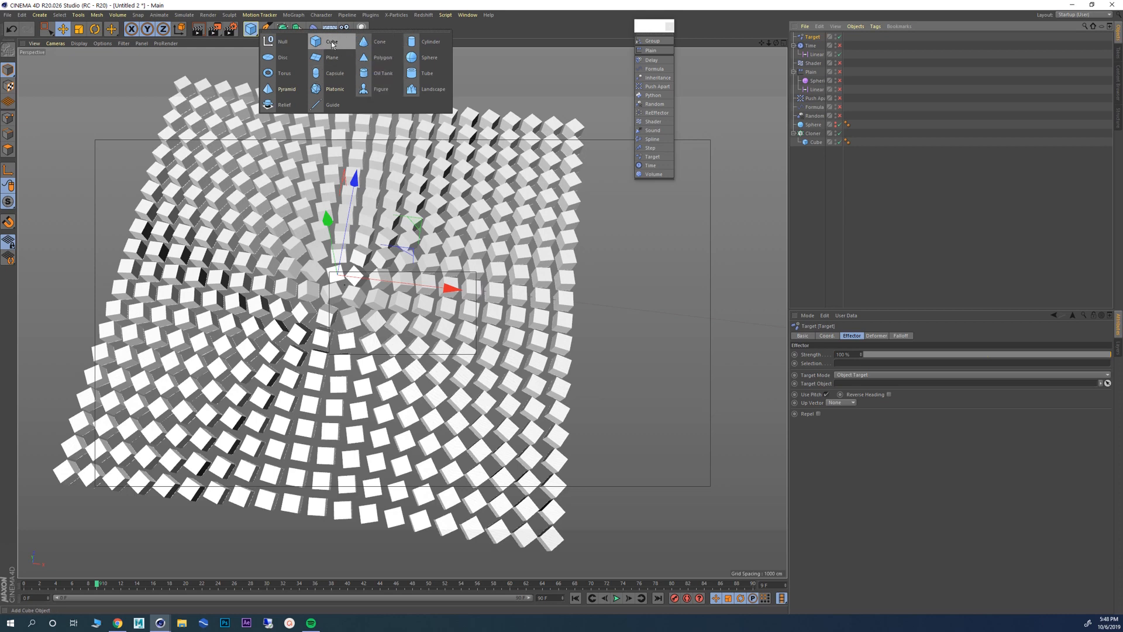
left_click(424, 58)
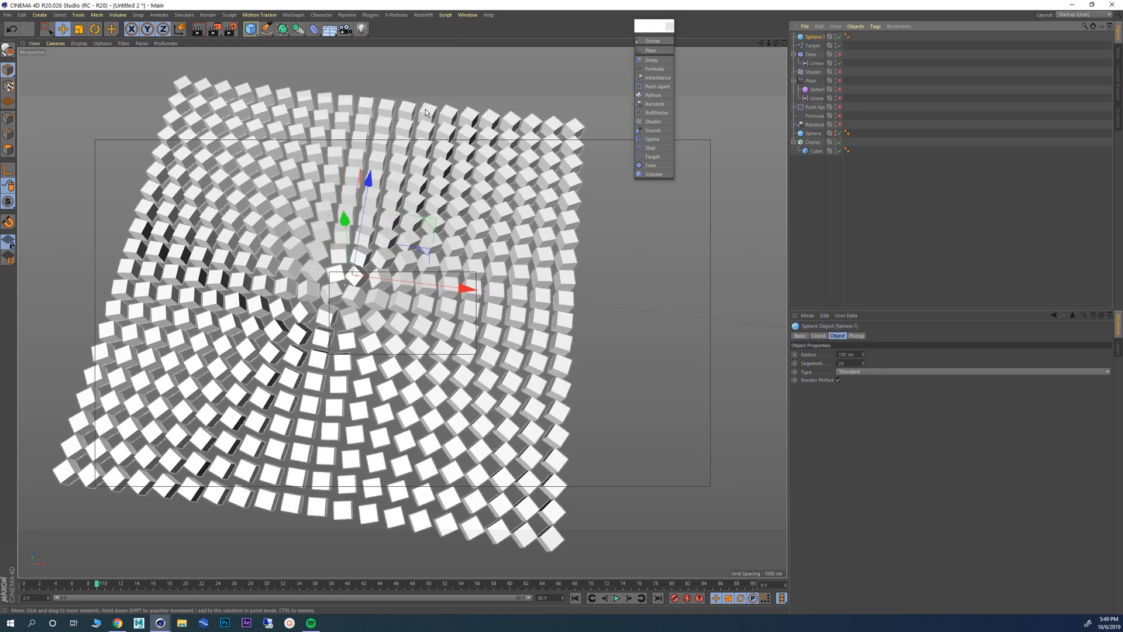
left_click(815, 44)
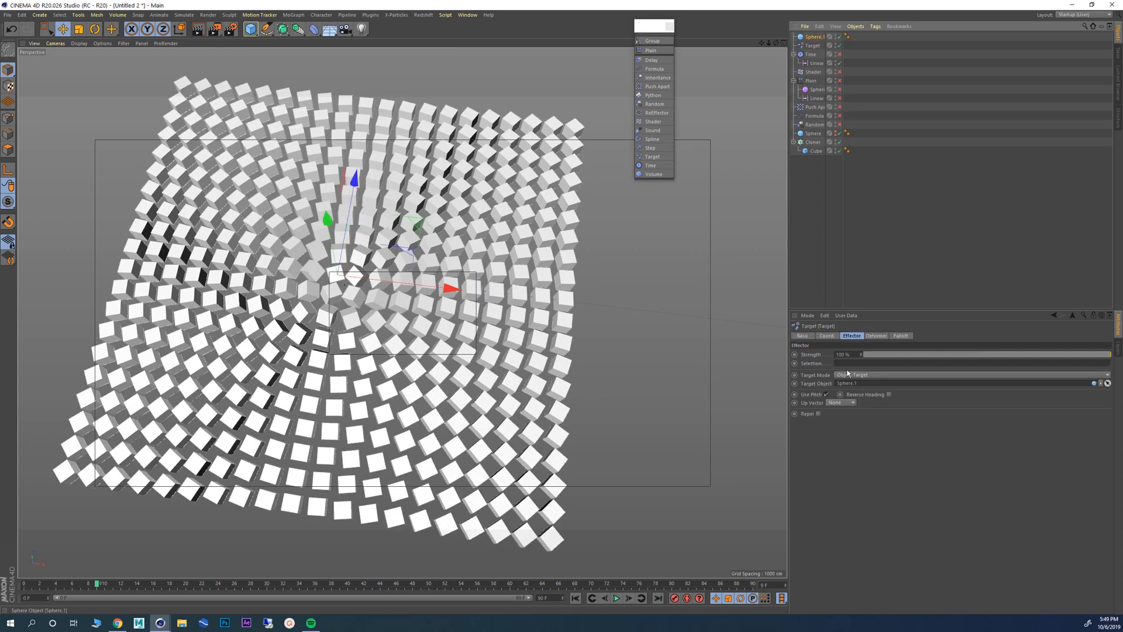
Step: Scale the target sphere up to a radius of about 394 cm and move it slightly off the grid's centre
left_click(815, 38)
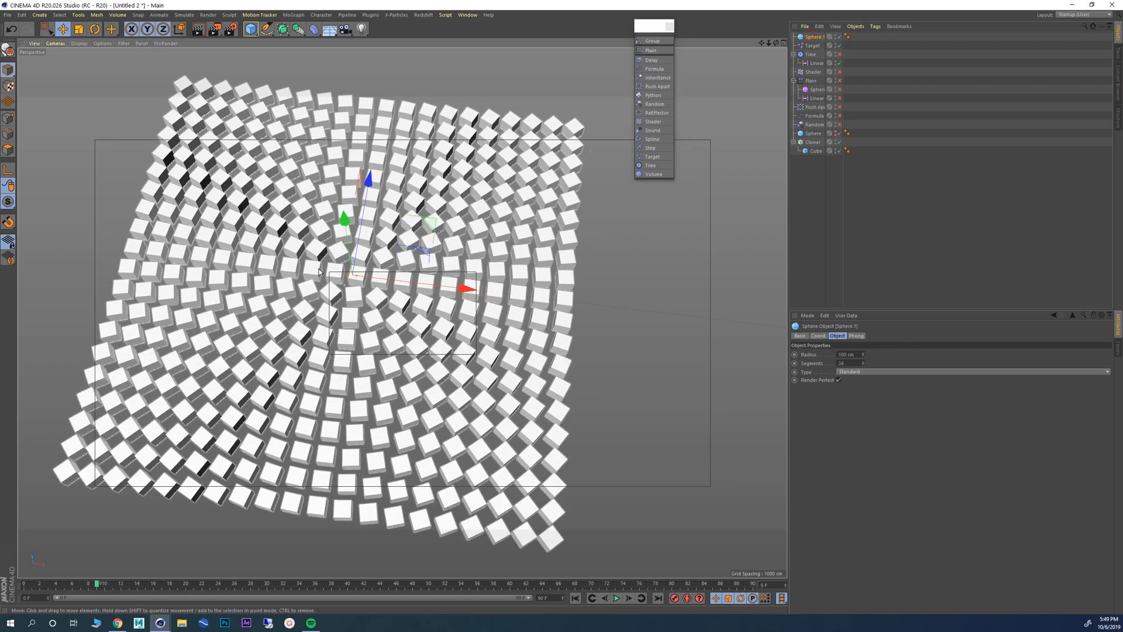
left_click_drag(351, 287, 301, 227, "alt")
left_click(78, 29)
left_click_drag(486, 228, 536, 225)
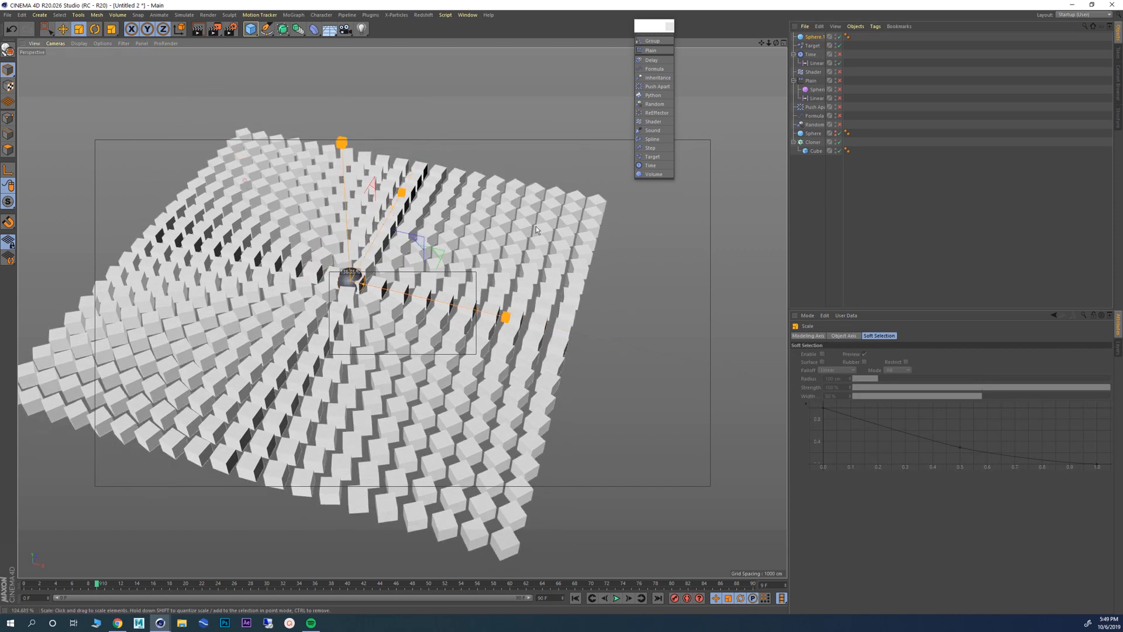
left_click(62, 28)
left_click_drag(337, 198, 478, 269, "alt")
Step: Add a Pyramid primitive and place it in the Cloner in place of the cube
left_click(250, 30)
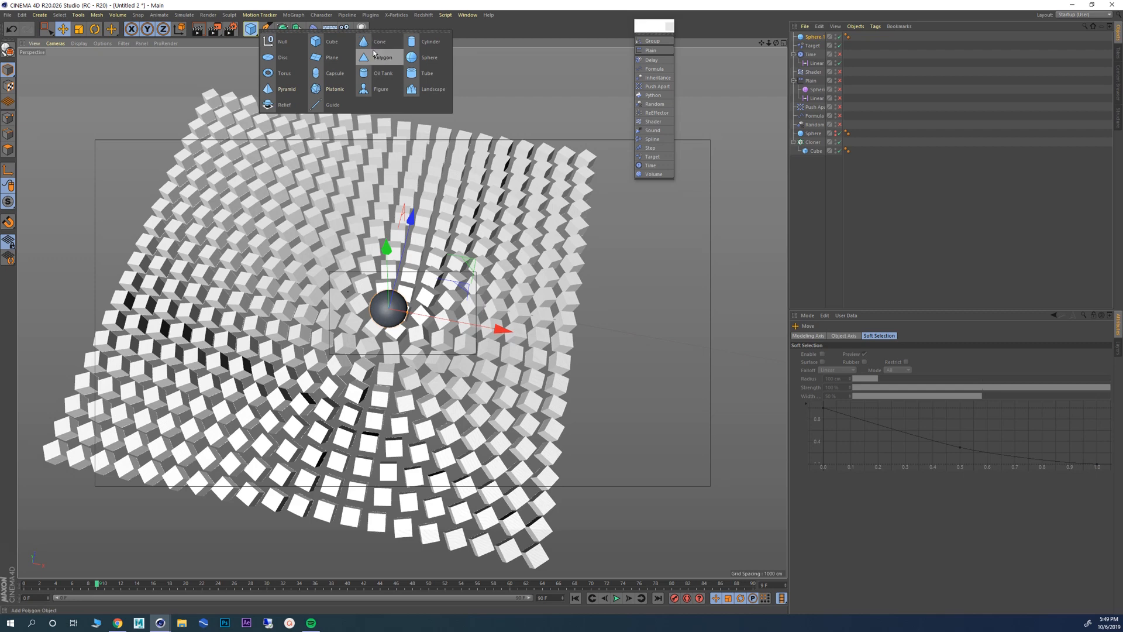
left_click(282, 91)
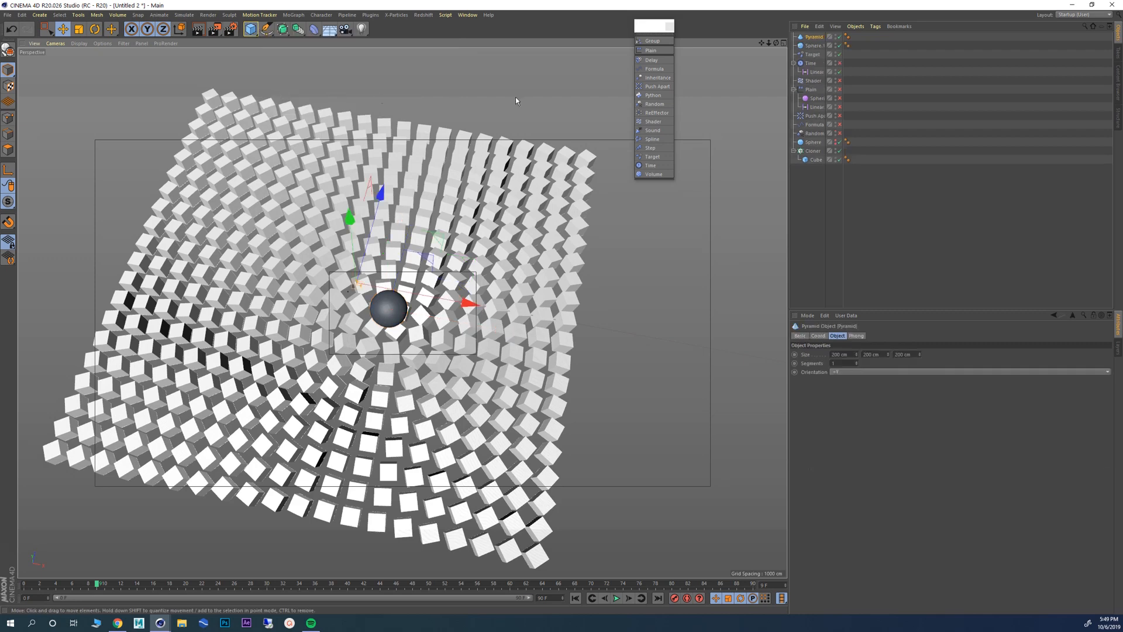
left_click_drag(813, 38, 824, 116)
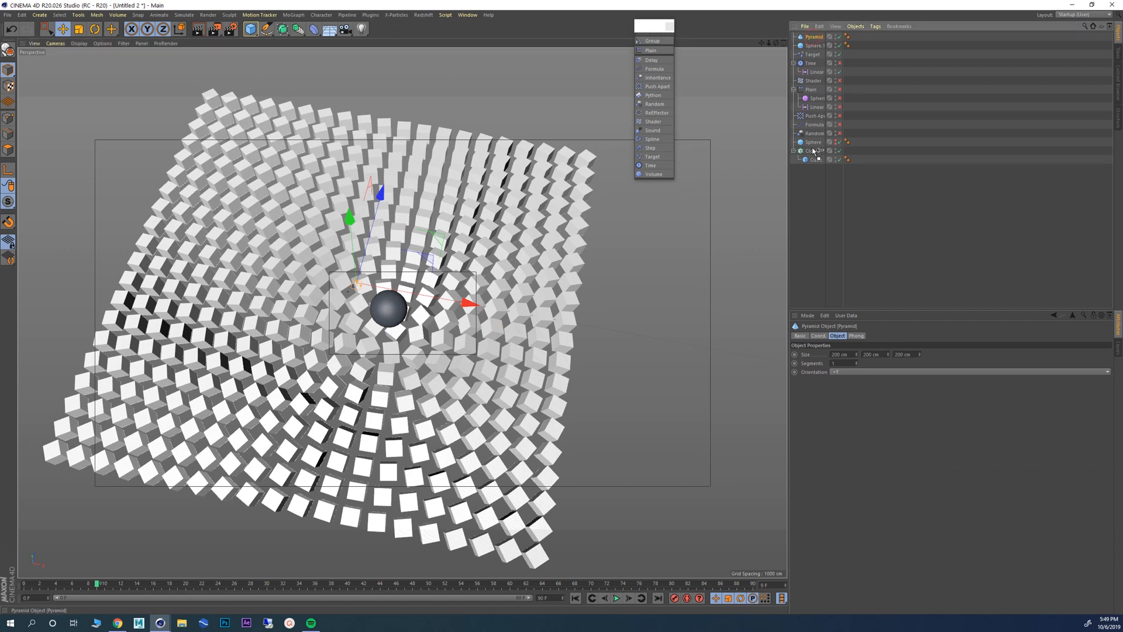
left_click_drag(812, 154, 821, 183)
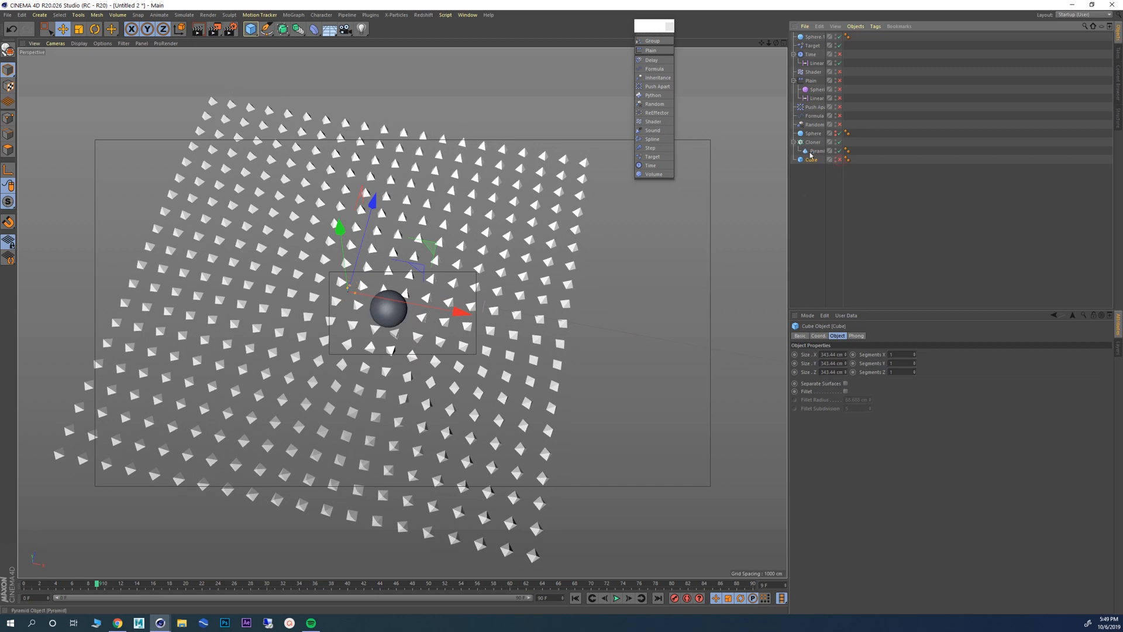
Step: Scale the cloned pyramid up uniformly to roughly twice its size
left_click(78, 28)
left_click_drag(554, 188, 546, 122)
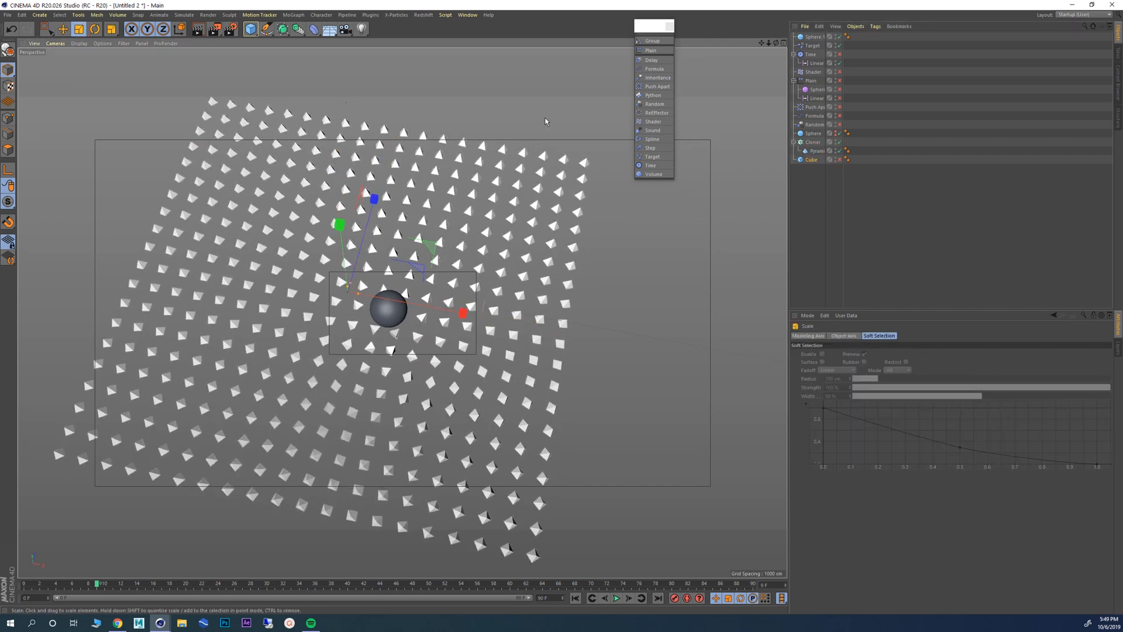
left_click(814, 151)
mouse_move(411, 101)
left_mouse_down()
mouse_move(363, 101)
mouse_move(405, 90)
mouse_move(325, 96)
left_mouse_up()
Step: Move the target sphere across the pyramid grid, ending just above its middle
left_click(813, 37)
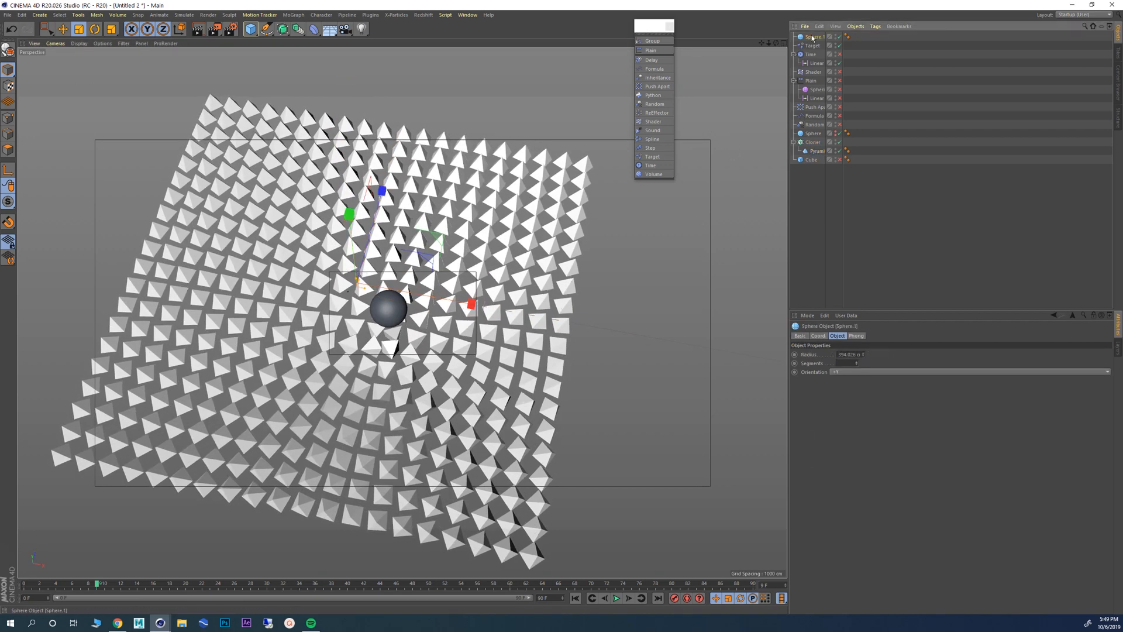
left_click(63, 29)
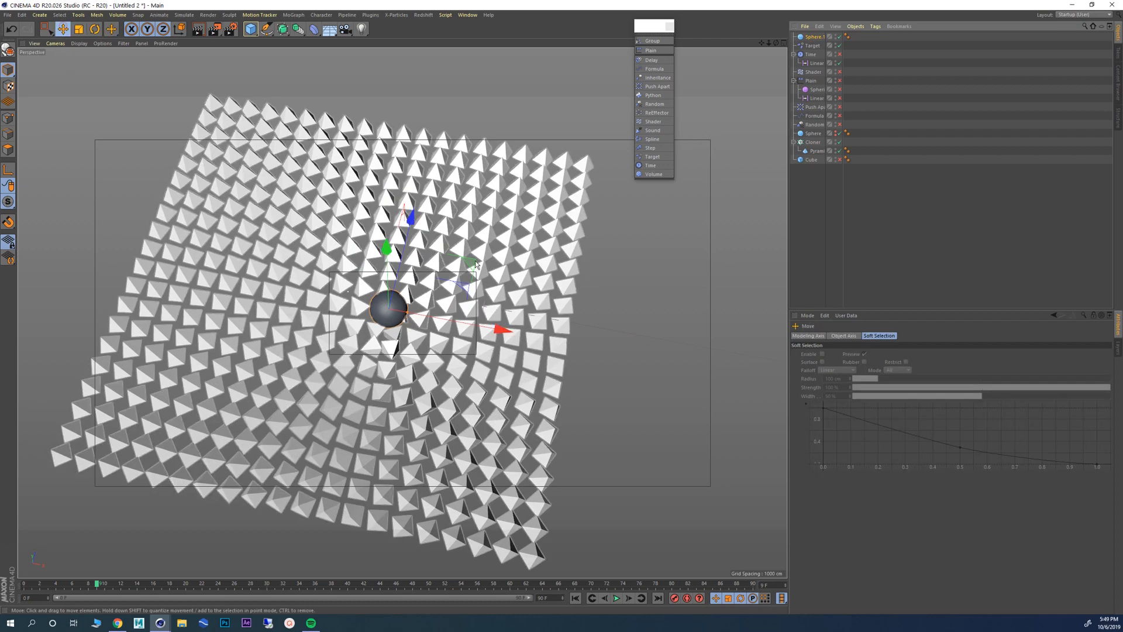
mouse_move(462, 283)
left_mouse_down()
mouse_move(551, 244)
mouse_move(527, 167)
mouse_move(387, 161)
mouse_move(304, 126)
mouse_move(311, 82)
mouse_move(460, 182)
mouse_move(772, 275)
mouse_move(403, 250)
mouse_move(263, 219)
mouse_move(517, 238)
mouse_move(515, 292)
mouse_move(538, 305)
left_mouse_up()
scroll(484, 298, "up", 4)
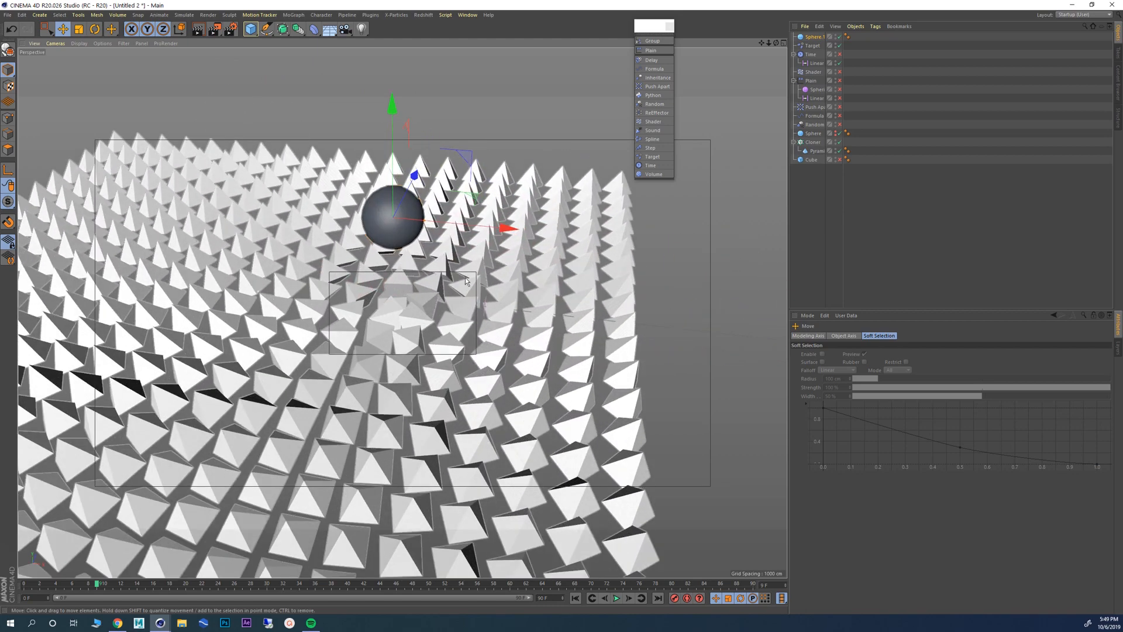
Step: Stretch the pyramid's height to more than twice its width
left_click(817, 151)
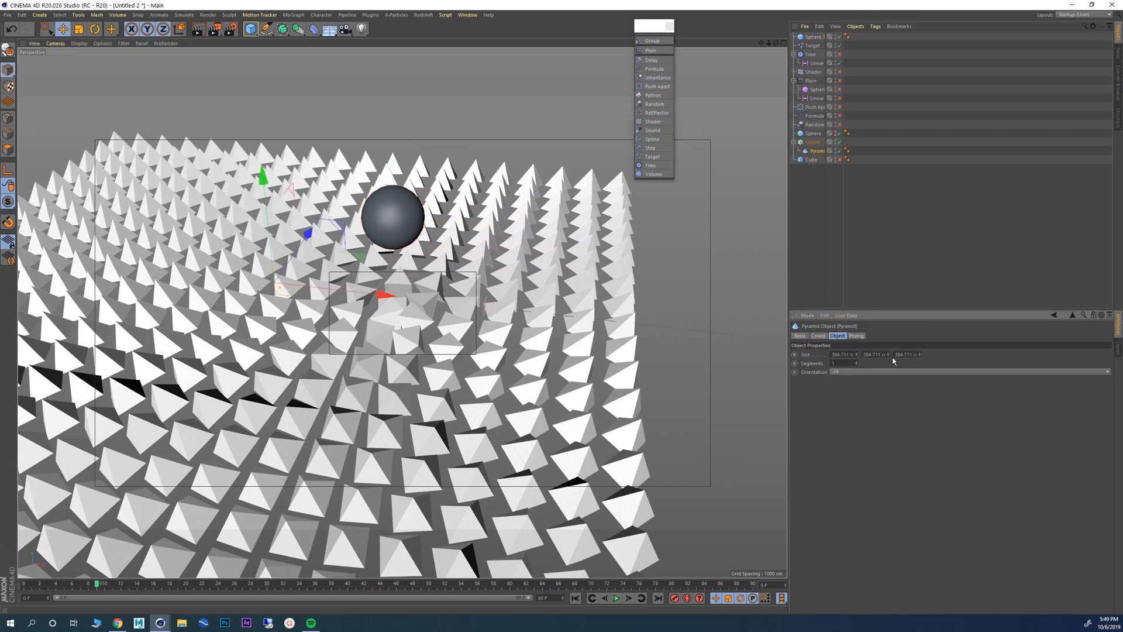
left_click_drag(888, 354, 888, 345)
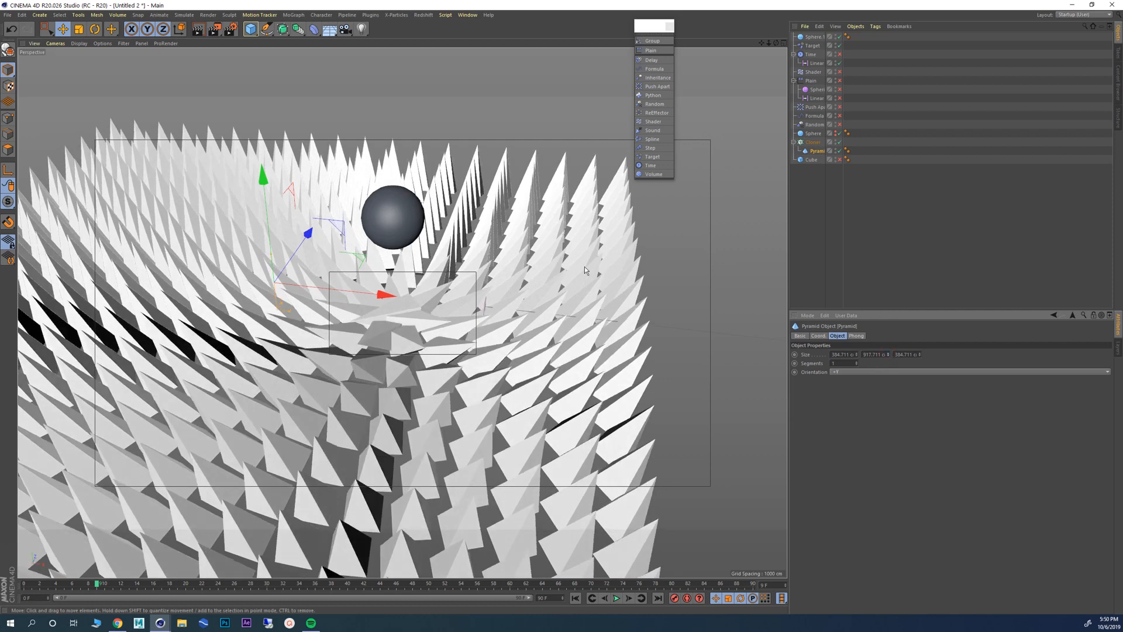
scroll(368, 225, "down", 8)
left_click_drag(345, 242, 343, 275, "alt")
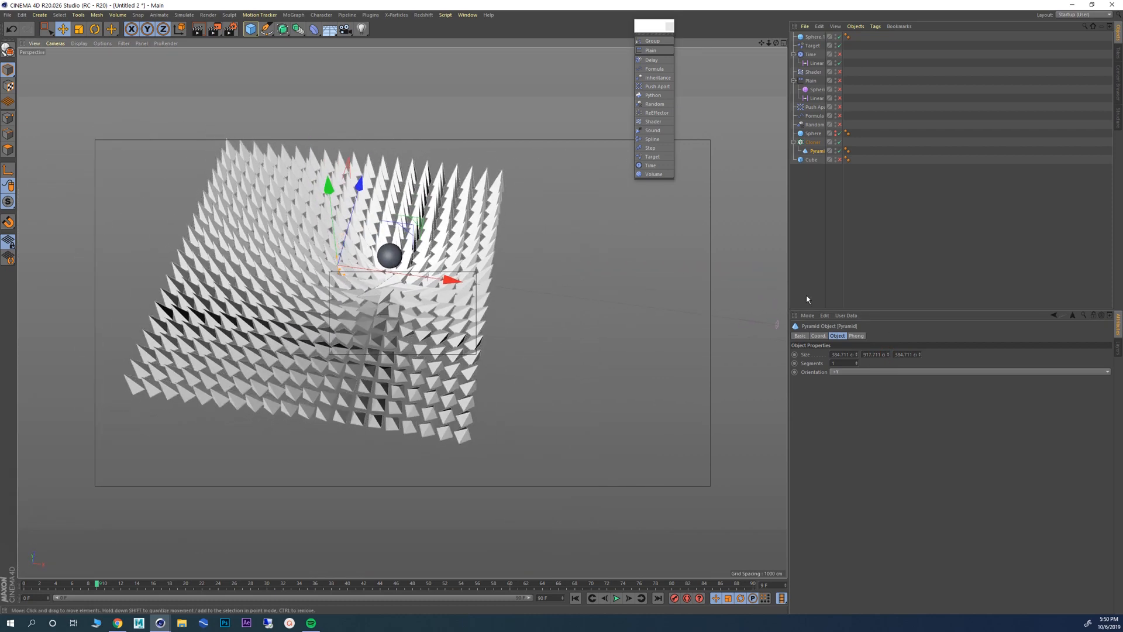
Step: Set the Target effector's Up Vector to Y+ and move the sphere around and down toward the pyramid grid
left_click(812, 46)
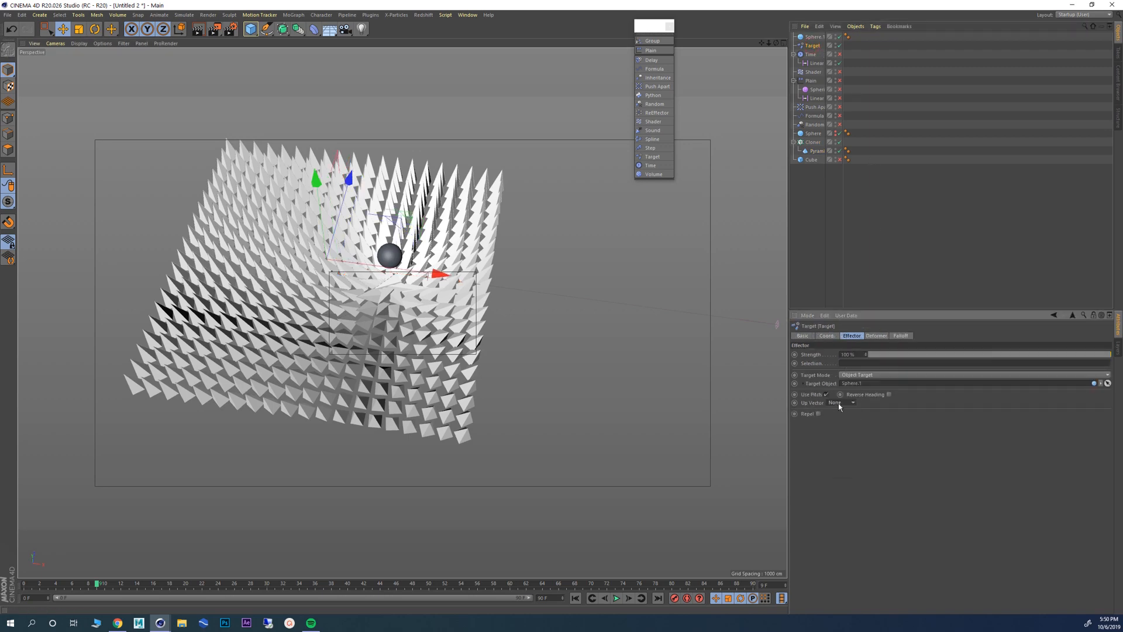
left_click(848, 447)
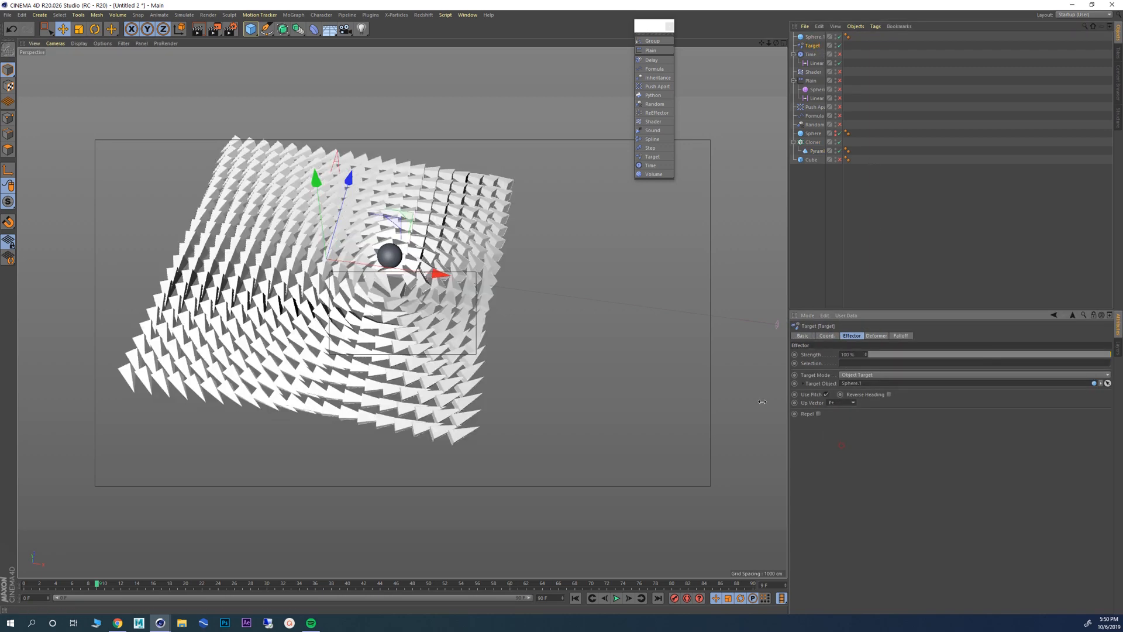
left_click(390, 250)
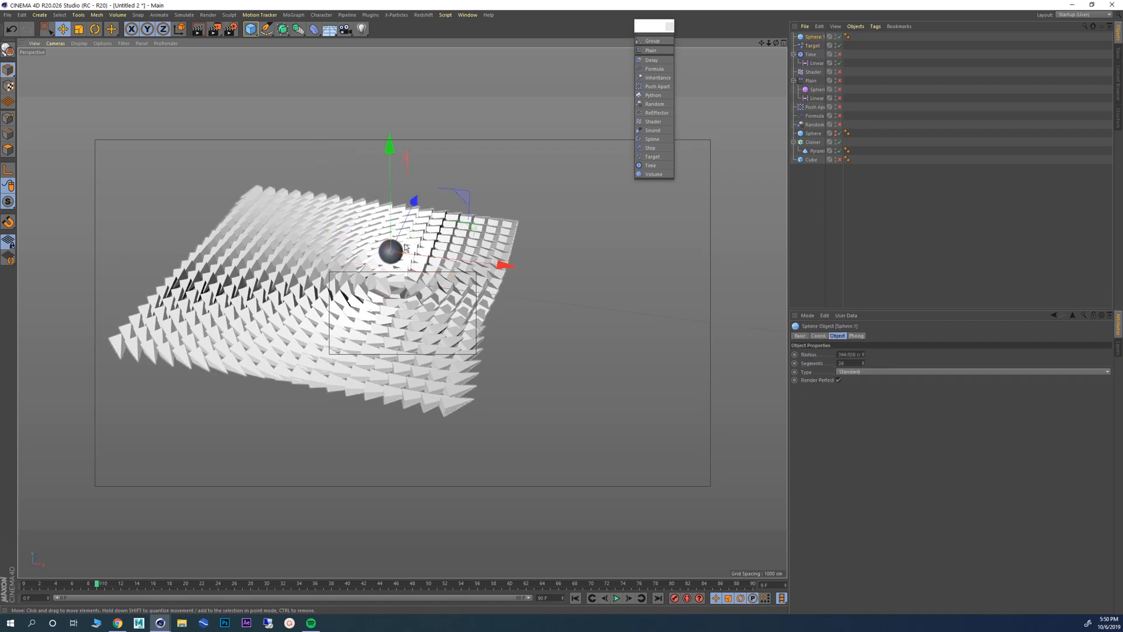
mouse_move(461, 213)
left_mouse_down()
mouse_move(467, 230)
mouse_move(404, 220)
mouse_move(382, 181)
mouse_move(450, 180)
mouse_move(429, 192)
left_mouse_up()
mouse_move(354, 147)
left_mouse_down()
mouse_move(388, 261)
mouse_move(364, 191)
left_mouse_up()
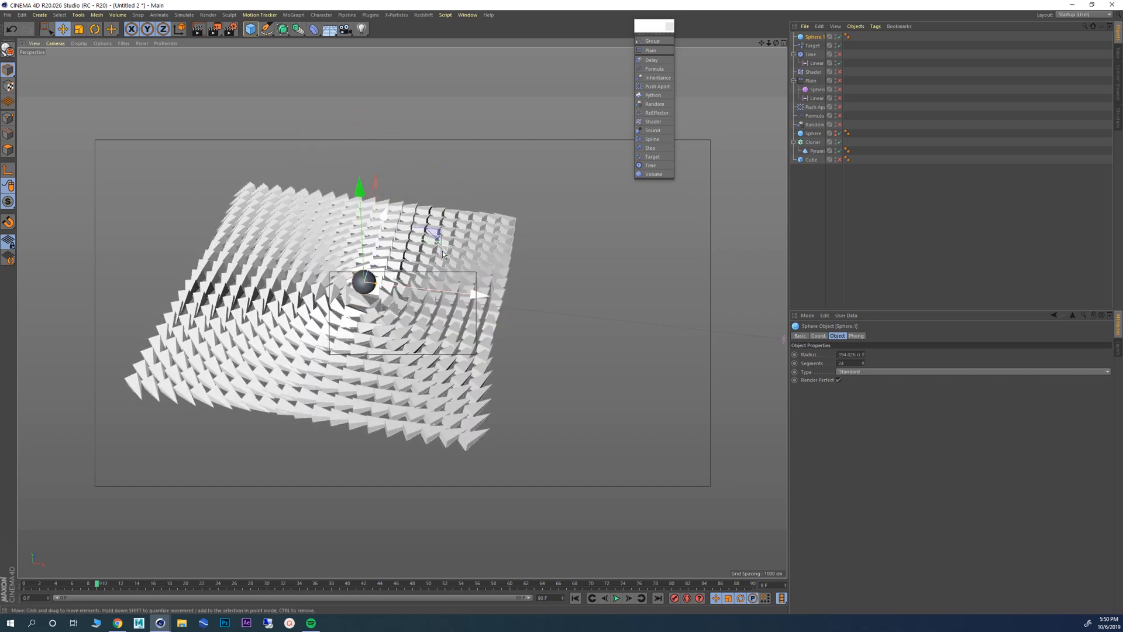
mouse_move(442, 251)
left_mouse_down()
mouse_move(539, 262)
mouse_move(577, 318)
mouse_move(465, 331)
mouse_move(370, 287)
mouse_move(343, 226)
mouse_move(438, 259)
mouse_move(420, 279)
left_mouse_up()
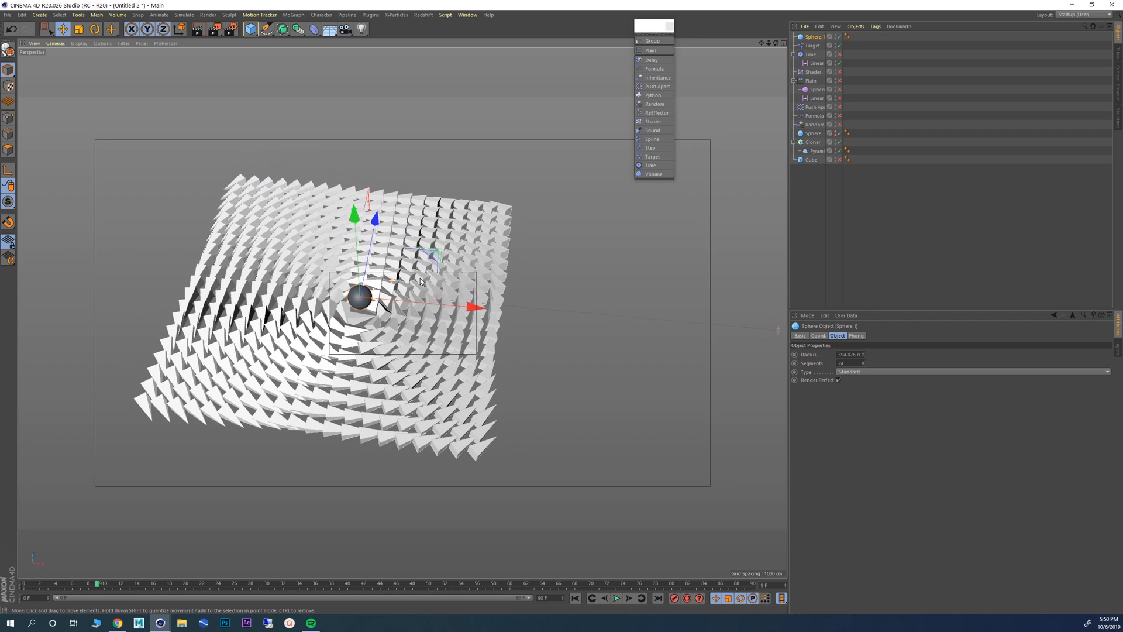
Step: Set the Cloner's grid count to 15 in the first and third directions
left_click(812, 142)
left_click(835, 395)
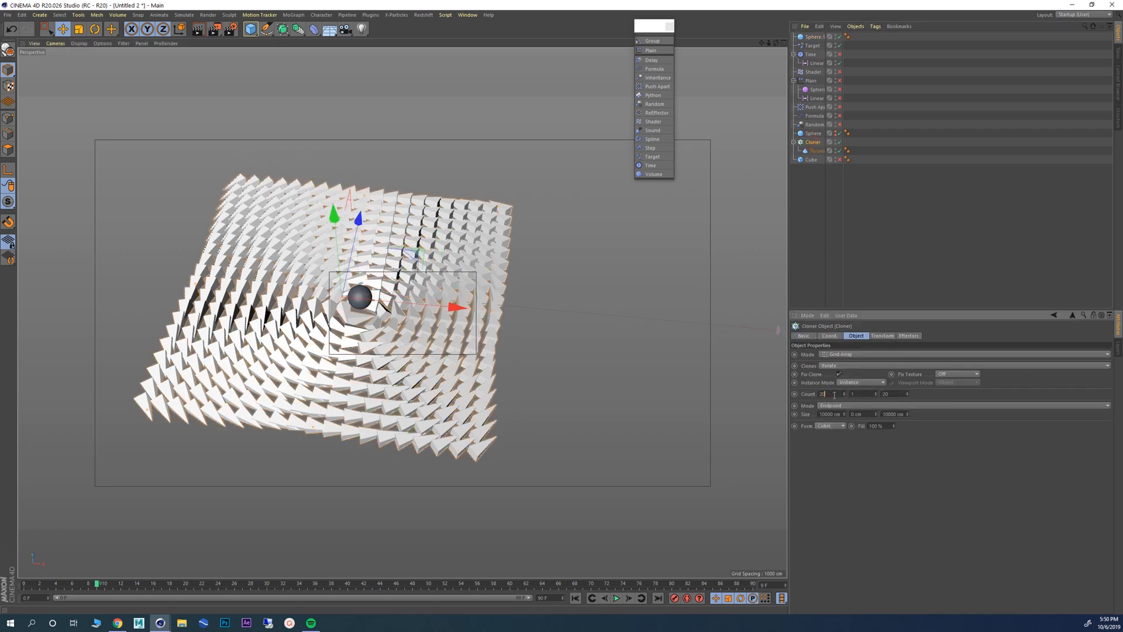
type("15")
left_click(884, 395)
type("15")
key("Return")
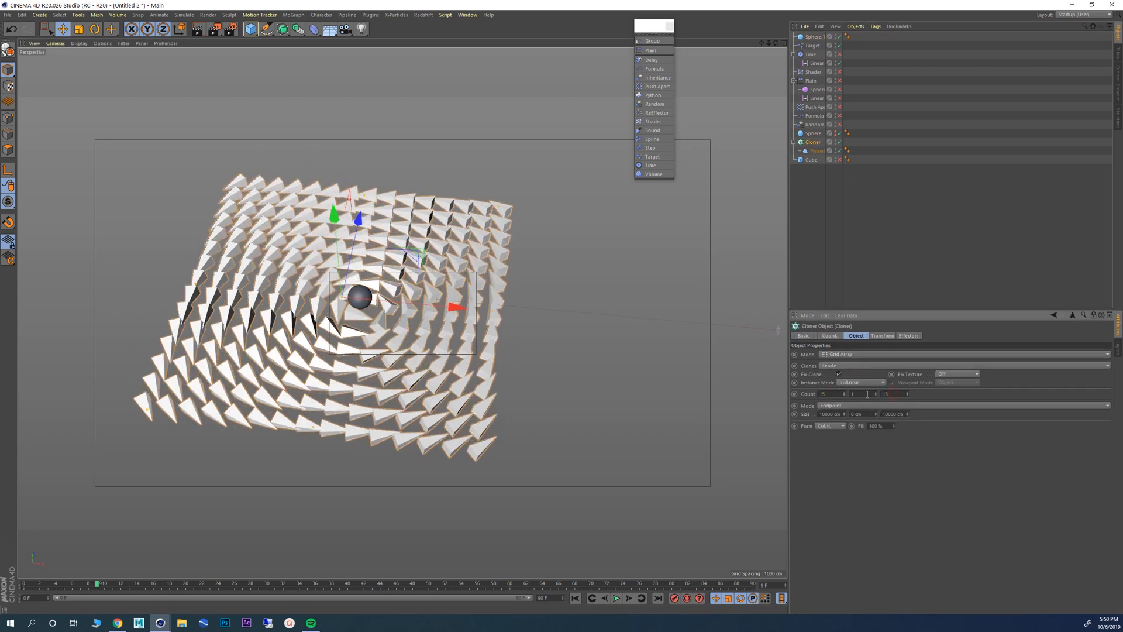
Step: Move the target sphere horizontally around the reduced pyramid grid, ending near its middle
mouse_move(370, 315)
left_mouse_down("alt")
mouse_move(349, 274)
mouse_move(389, 310)
left_mouse_up("alt")
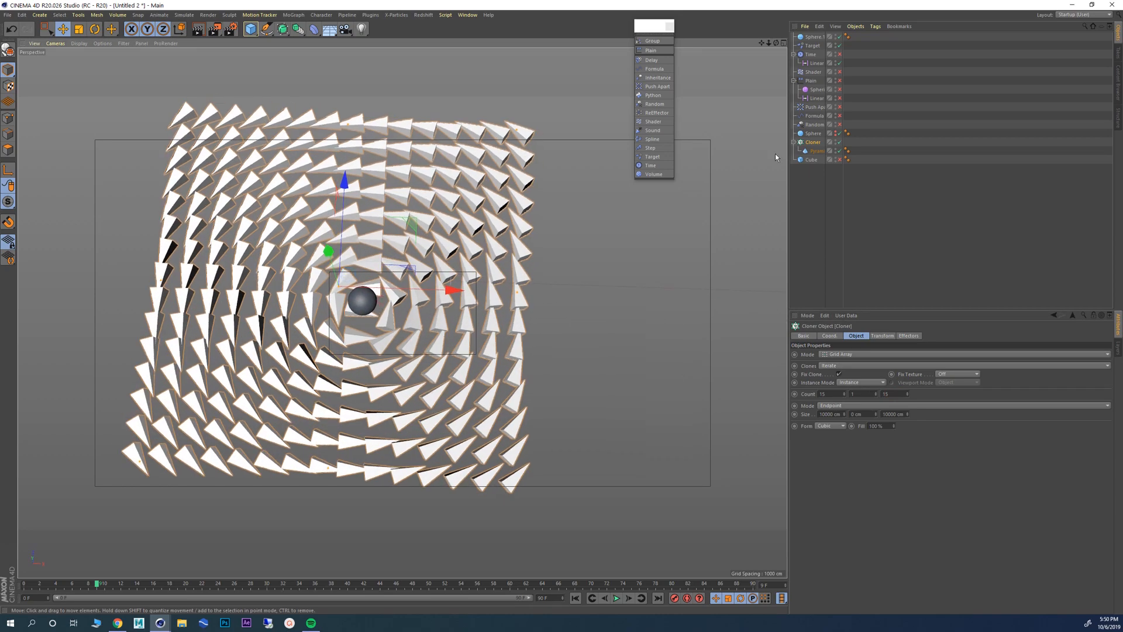
left_click(814, 36)
left_click_drag(430, 236, 524, 230)
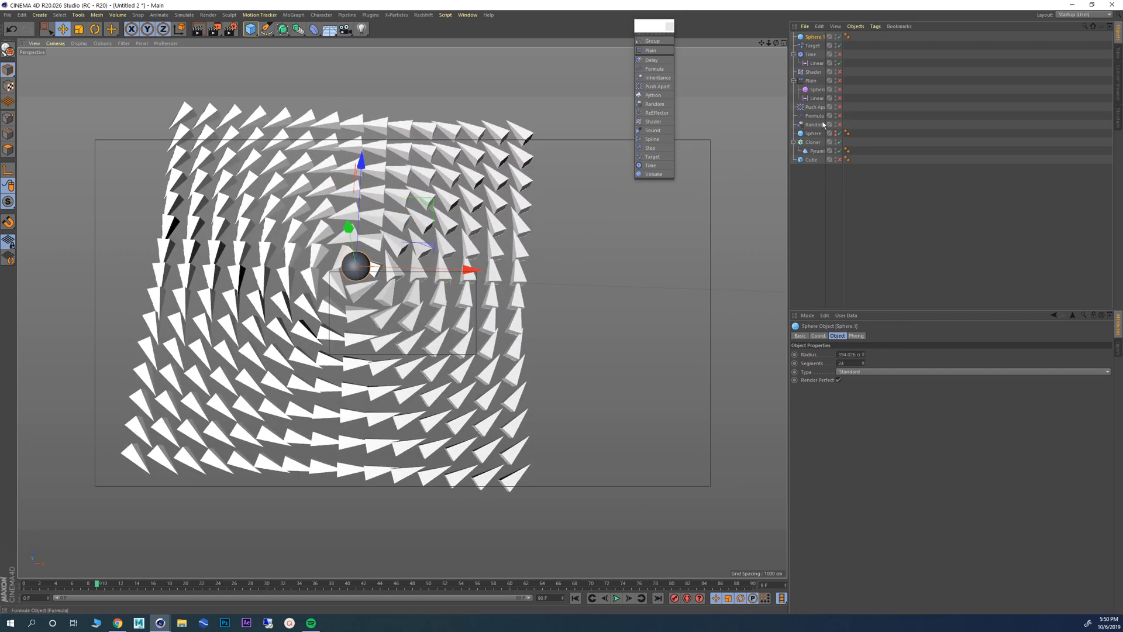
Step: Enable Repel on the Target effector and lower the sphere closer to the pyramids
left_click(813, 45)
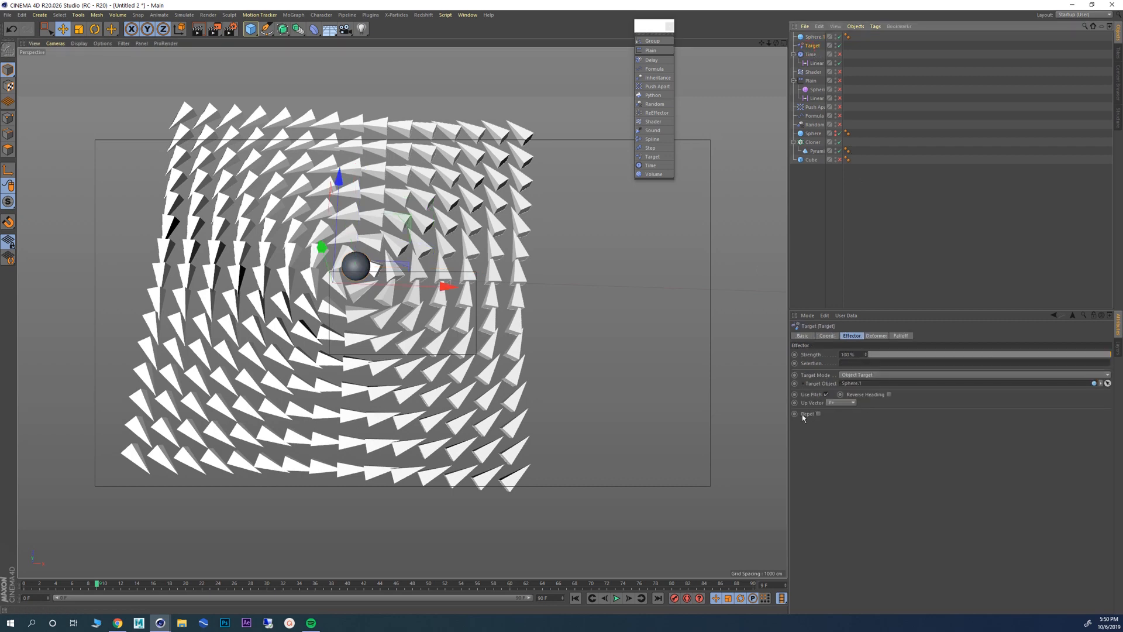
left_click(819, 414)
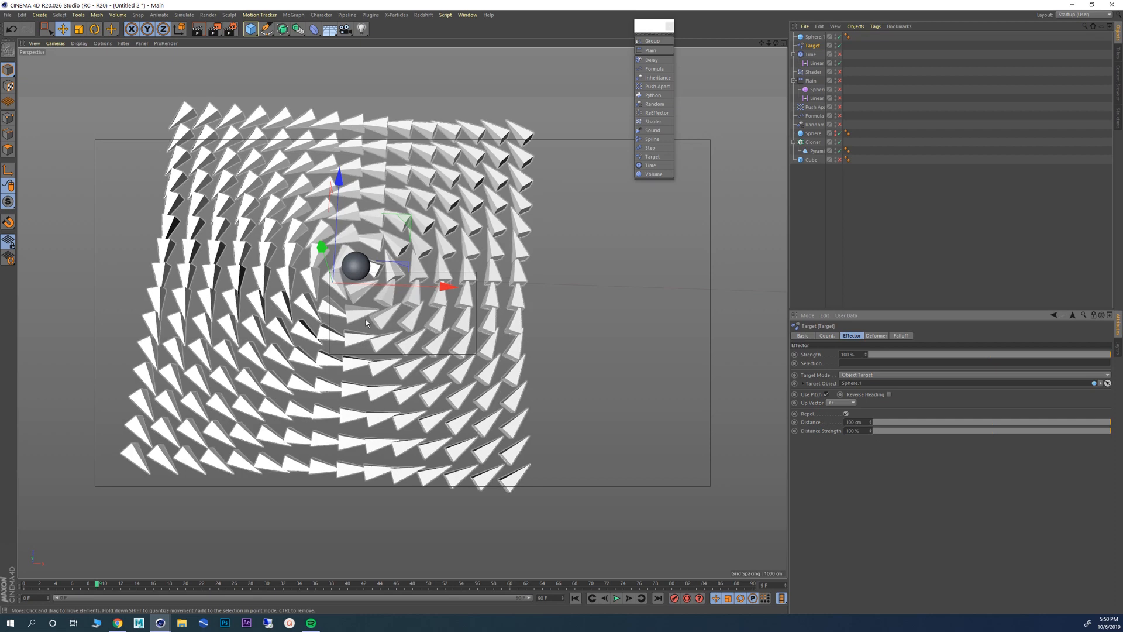
left_click_drag(358, 349, 338, 272, "alt")
left_click(360, 278)
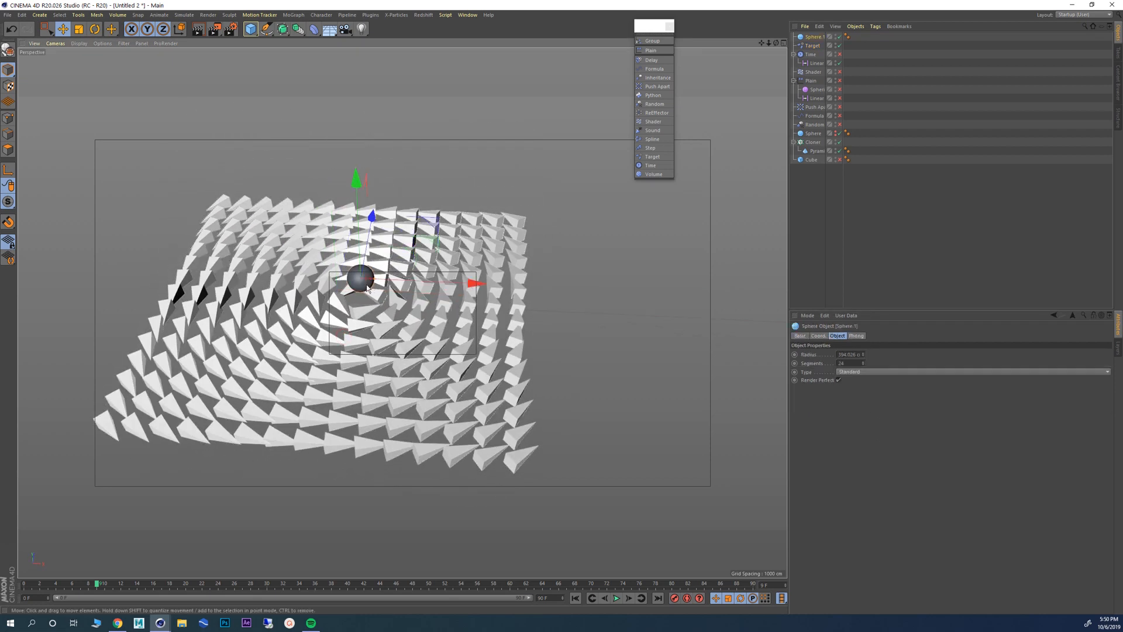
left_click_drag(352, 184, 353, 202)
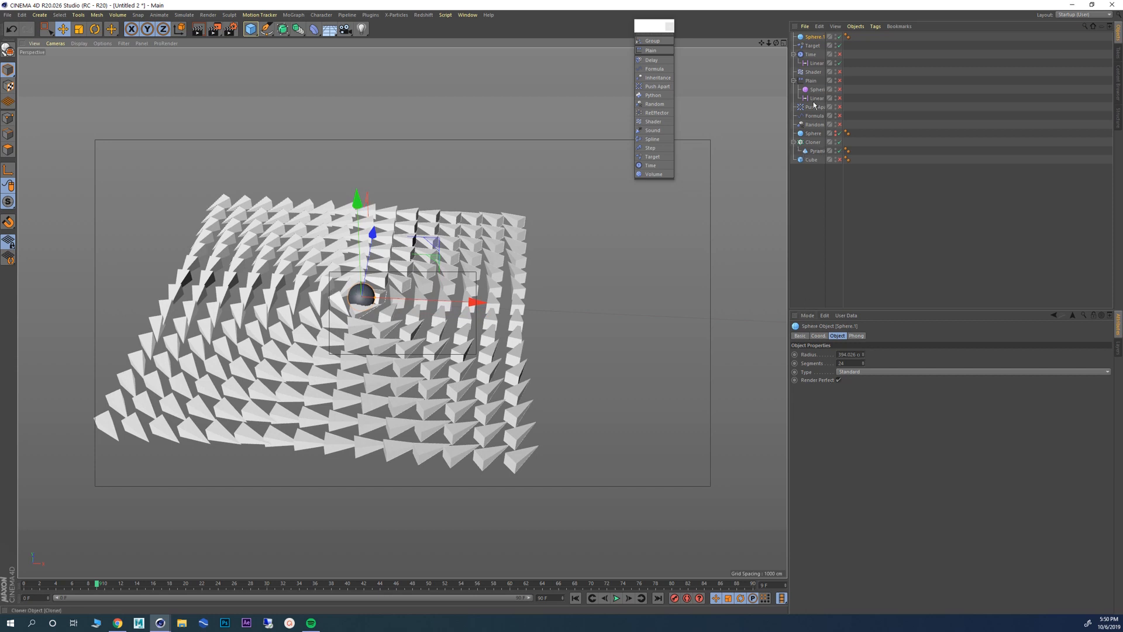
Step: Set the Target effector's Repel Distance to 10000 cm
left_click(813, 45)
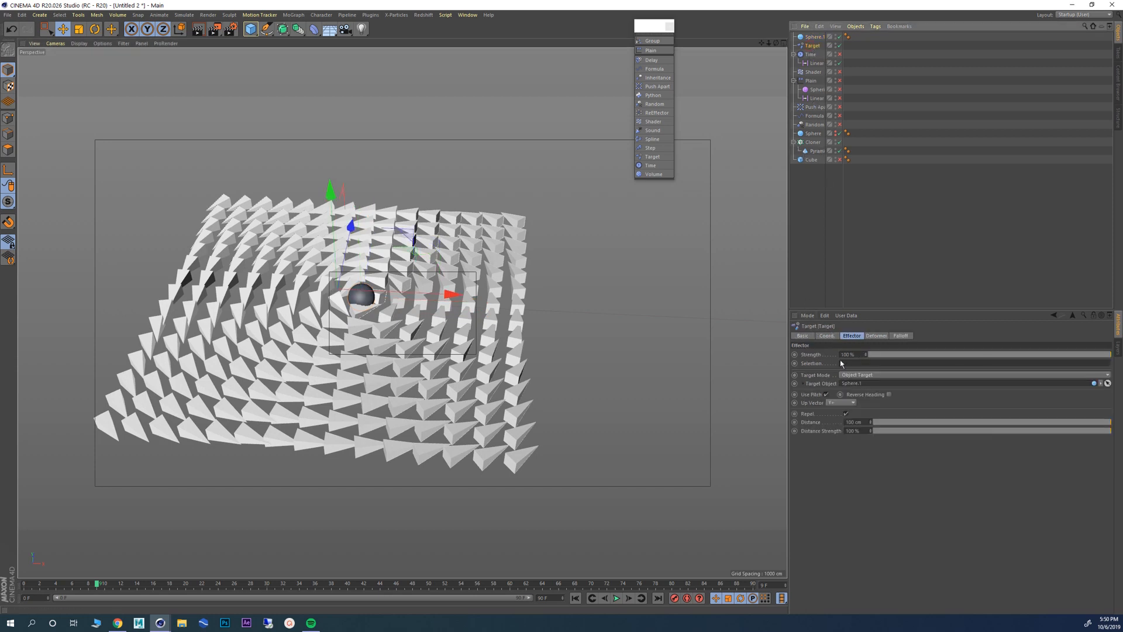
left_click(866, 421)
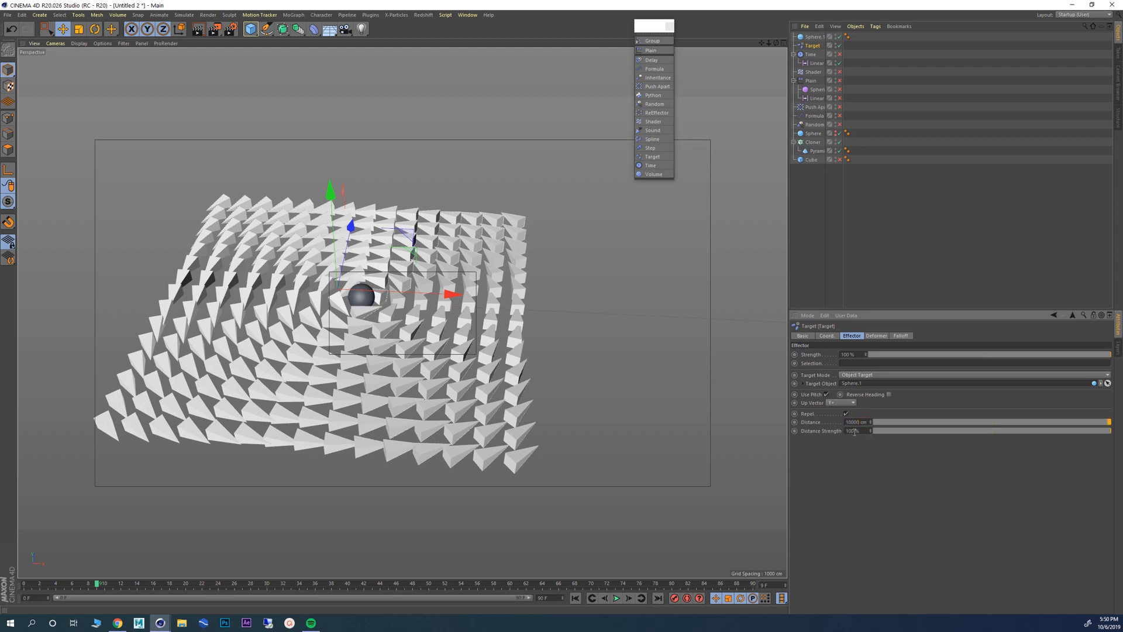
Step: Set the Target effector's Repel Distance to 2000 cm
type("00")
key("Return")
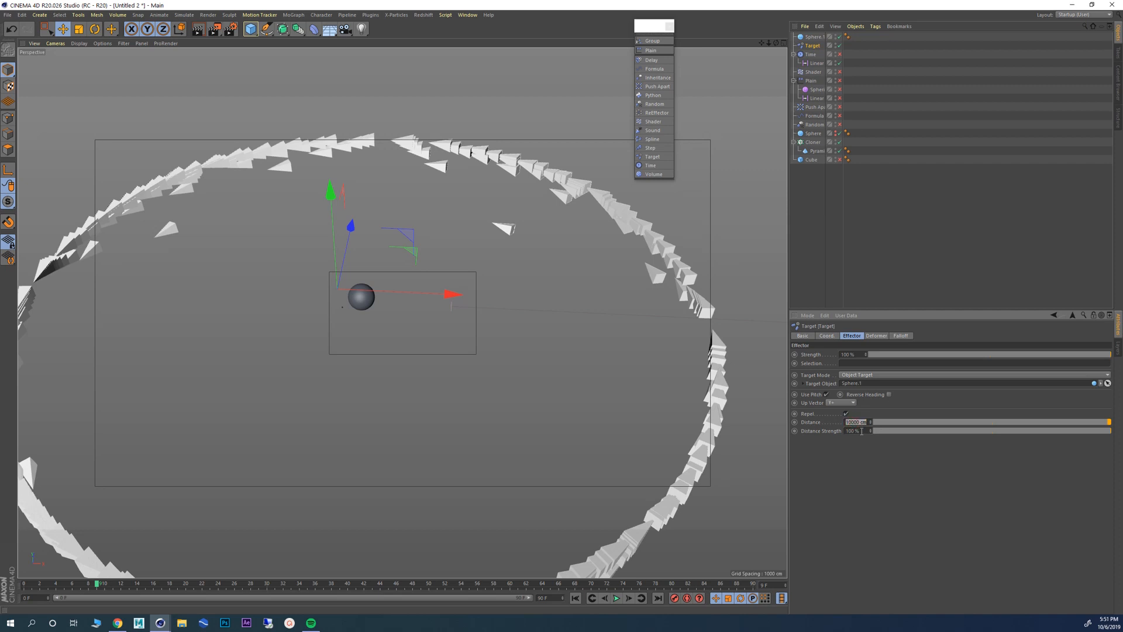
key("Return")
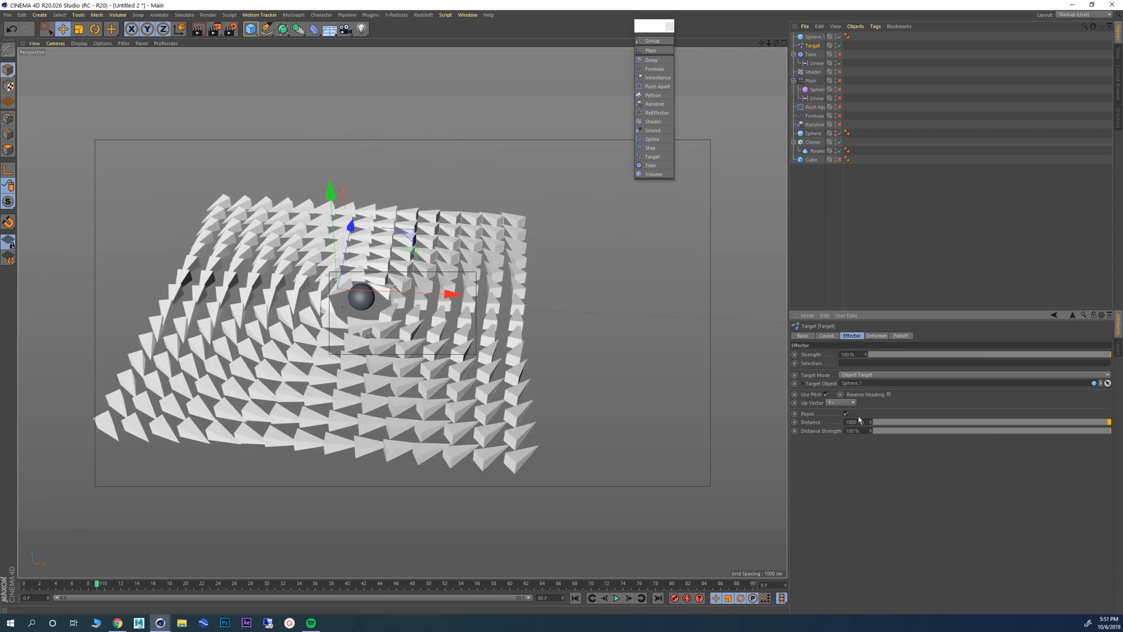
key("Return")
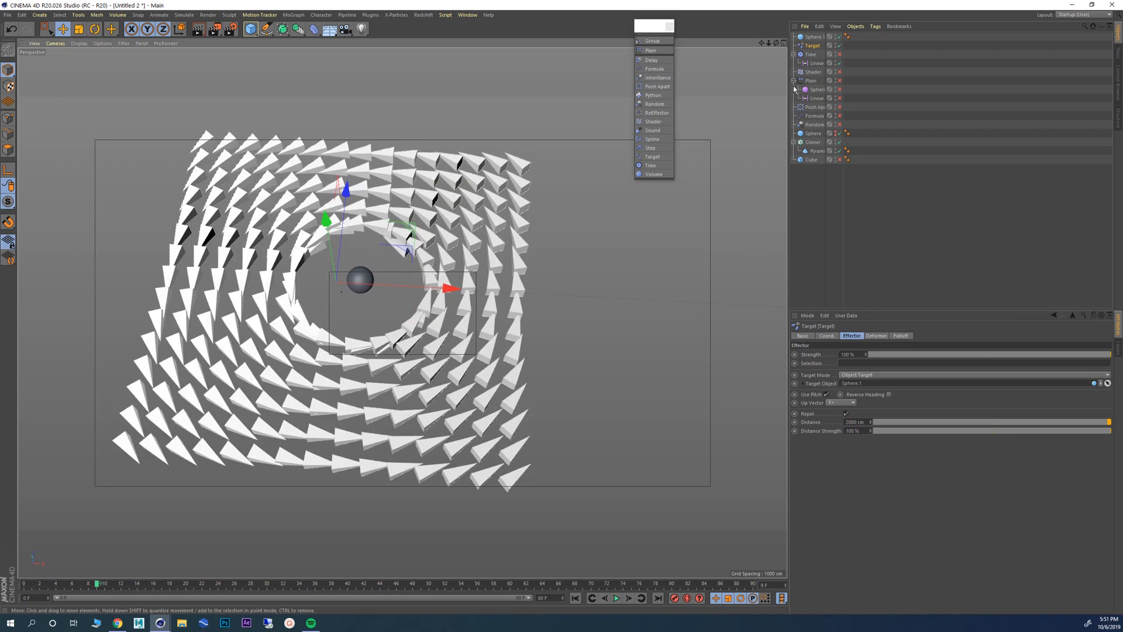
Step: Shift the target sphere slightly within the pyramid grid and set the Target effector's Distance Strength to 46 %
left_click(816, 37)
mouse_move(409, 233)
left_mouse_down()
mouse_move(605, 232)
mouse_move(700, 282)
mouse_move(560, 285)
mouse_move(722, 275)
mouse_move(602, 234)
mouse_move(347, 234)
mouse_move(304, 165)
mouse_move(441, 136)
mouse_move(533, 211)
mouse_move(406, 240)
mouse_move(411, 223)
left_mouse_up()
left_click(812, 47)
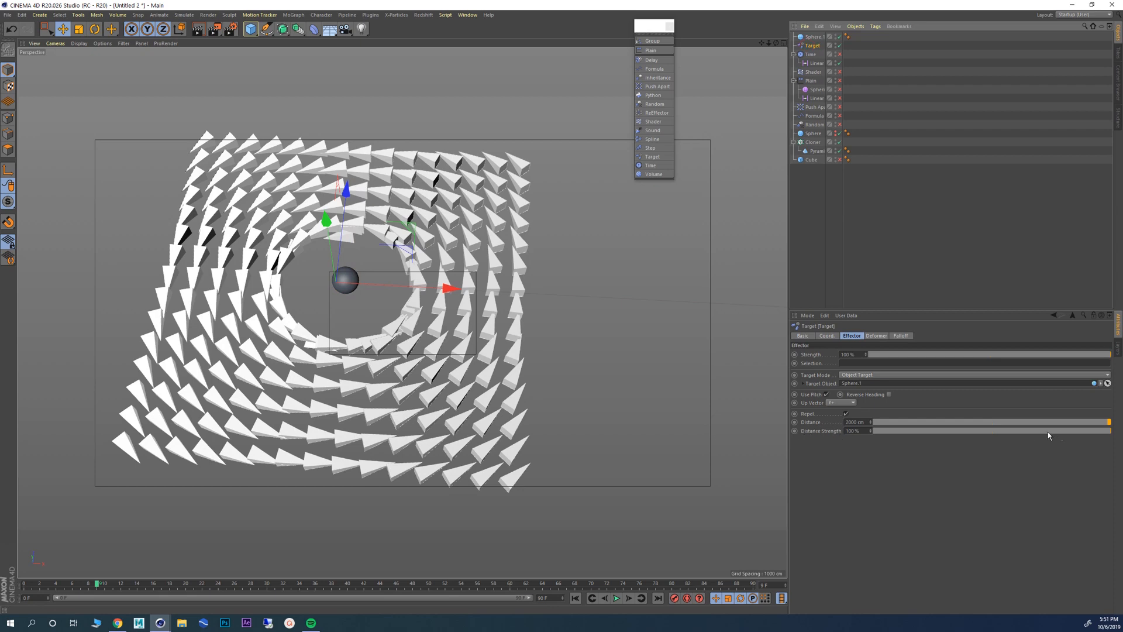
left_click_drag(1048, 431, 942, 431)
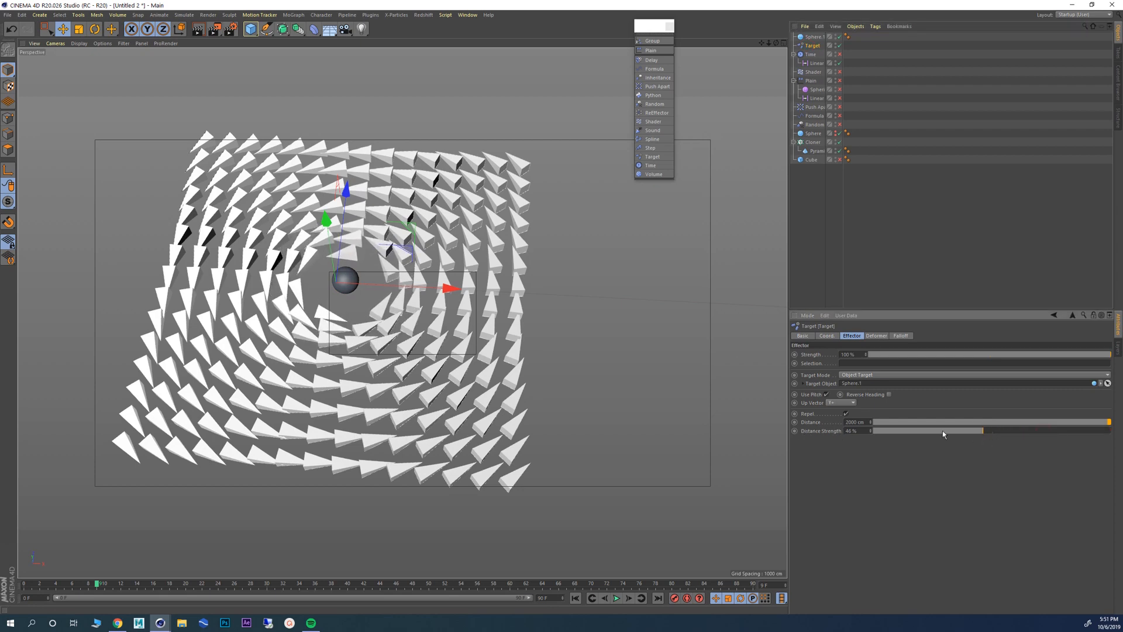
Step: Move the target sphere around the middle of the pyramid grid with the weaker repulsion active
mouse_move(404, 251)
left_mouse_down()
mouse_move(555, 246)
mouse_move(384, 225)
mouse_move(513, 252)
mouse_move(633, 252)
mouse_move(565, 208)
mouse_move(444, 207)
mouse_move(378, 246)
mouse_move(454, 322)
mouse_move(550, 247)
mouse_move(240, 287)
mouse_move(328, 146)
mouse_move(417, 236)
mouse_move(410, 337)
mouse_move(516, 261)
mouse_move(411, 224)
mouse_move(420, 237)
left_mouse_up()
left_click(819, 38)
scroll(372, 277, "up", 1)
left_click_drag(372, 276, 391, 301, "alt")
scroll(375, 277, "up", 1)
scroll(375, 276, "down", 1)
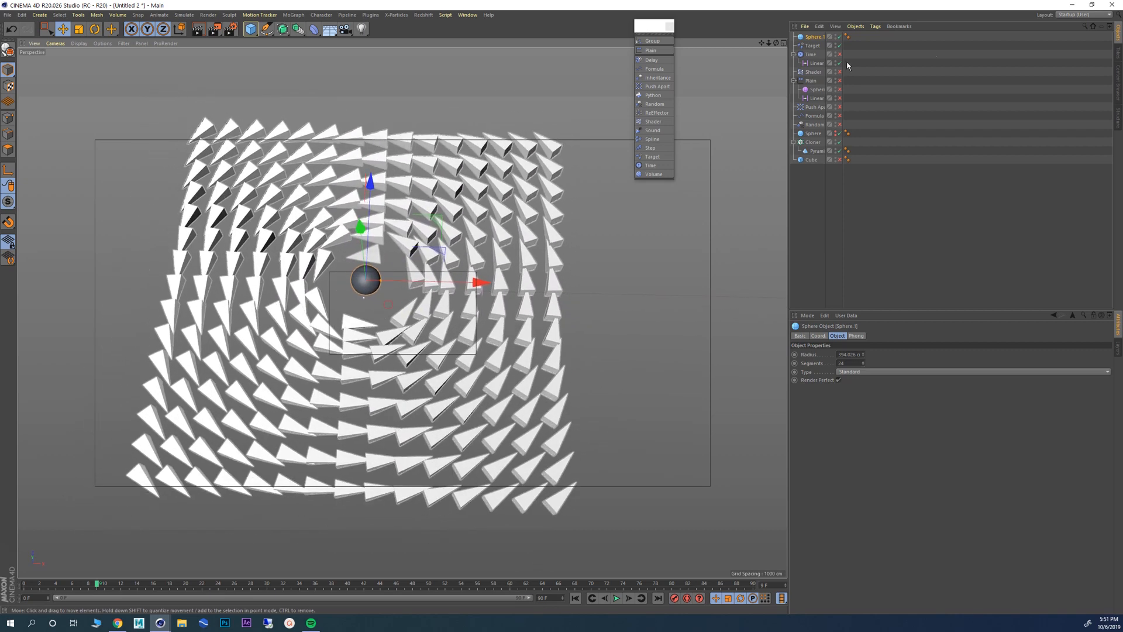
Step: Add a Vibrate tag to the target sphere
left_click(820, 38)
right_click(811, 36)
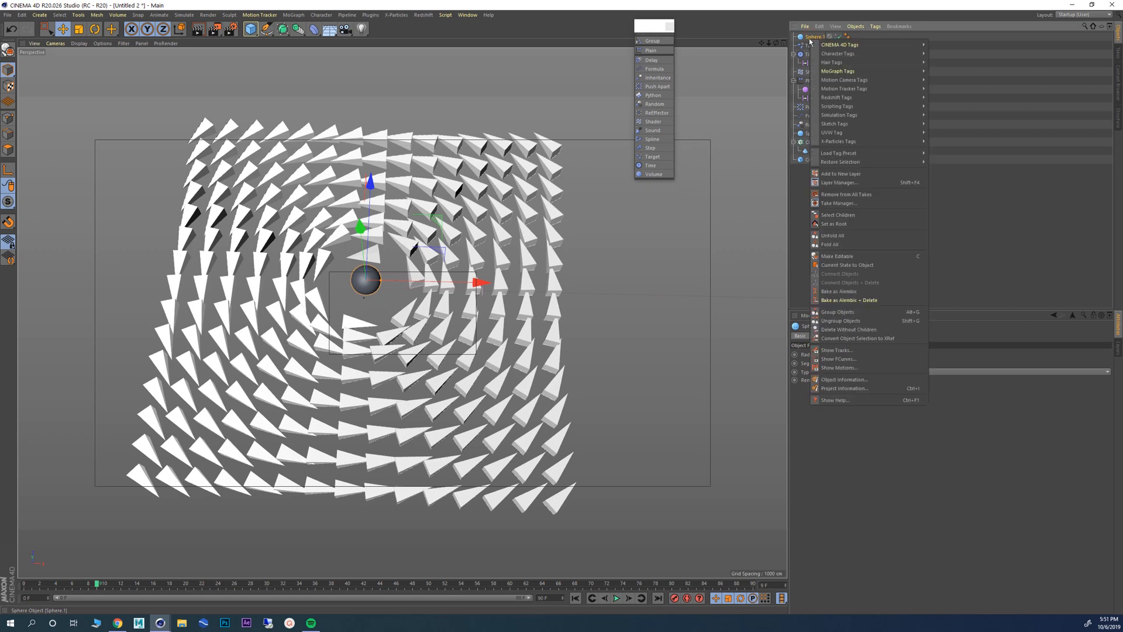
key("Escape")
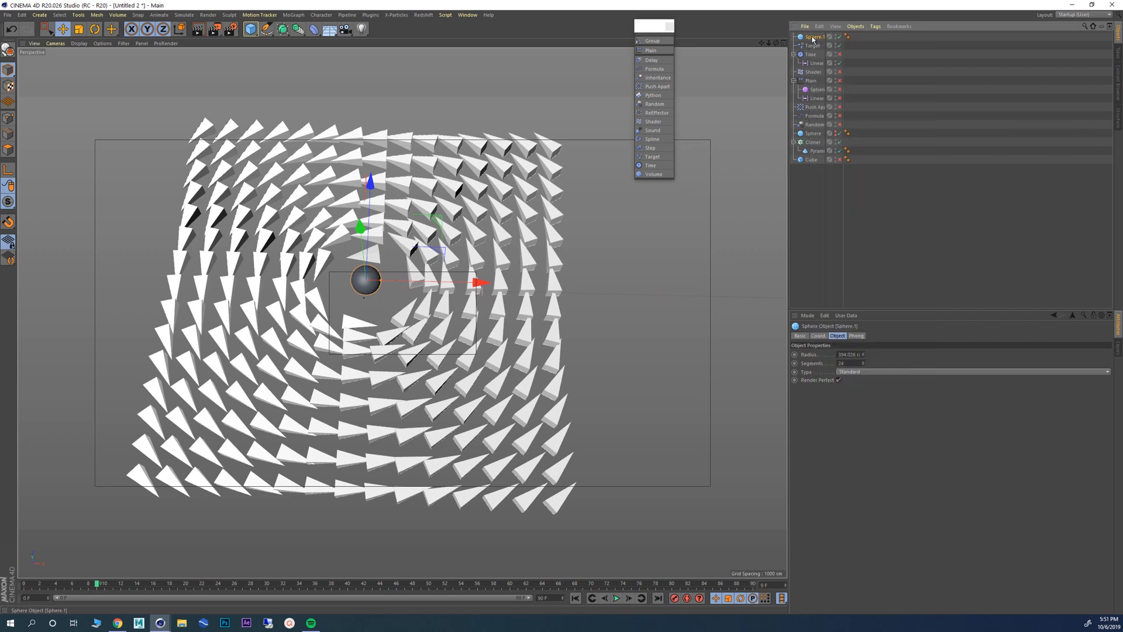
right_click(813, 39)
mouse_move(828, 45)
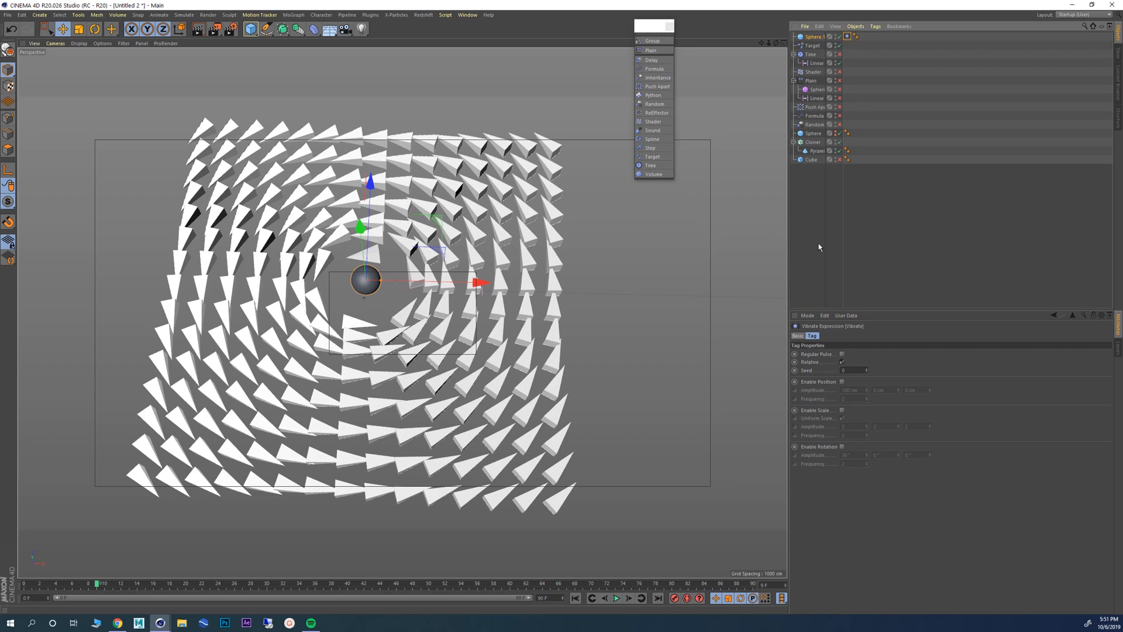
Step: Enable position vibration with an amplitude of 500 cm in X and Z, and play the animation
left_click(842, 382)
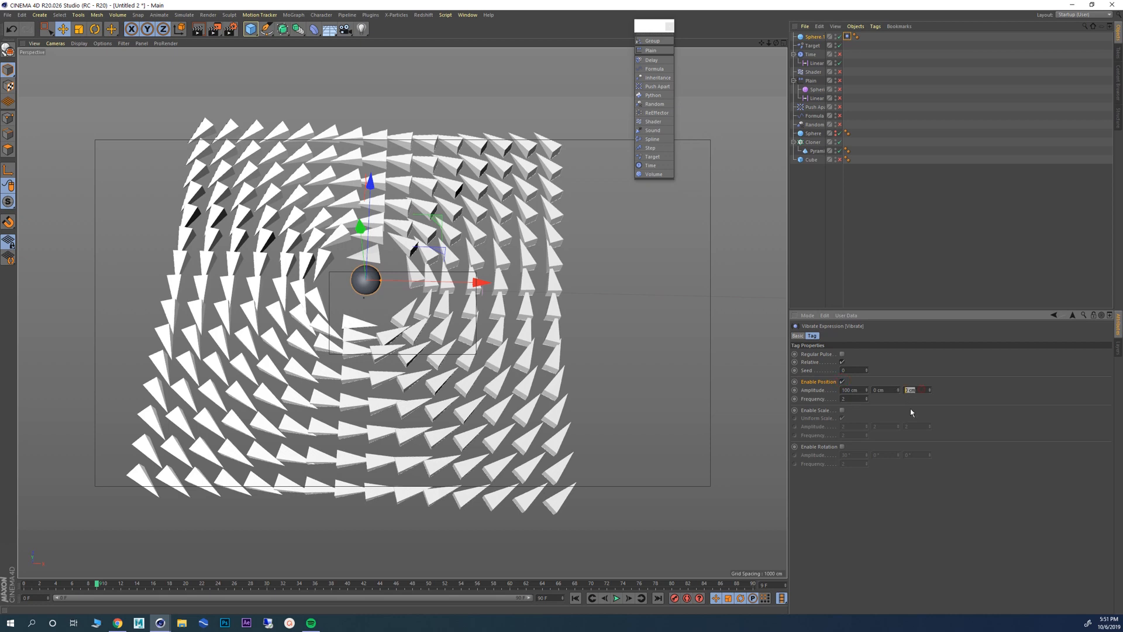
type("500")
left_click(614, 598)
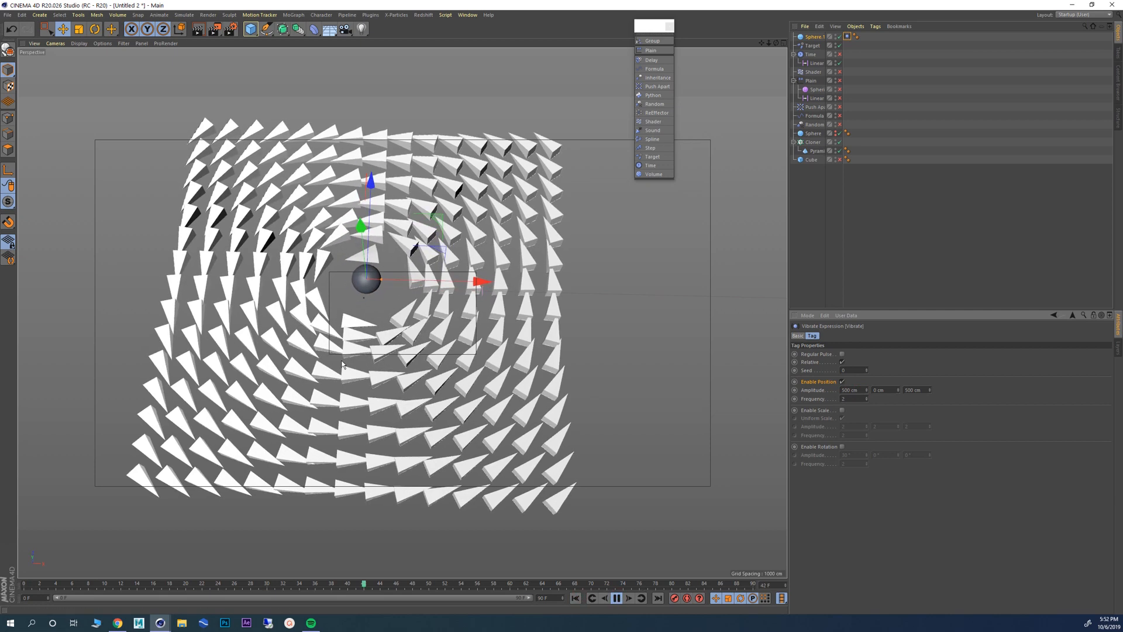
Step: Set the Vibrate tag's position amplitude to 2000 cm in X and Z
left_click_drag(860, 390, 824, 395)
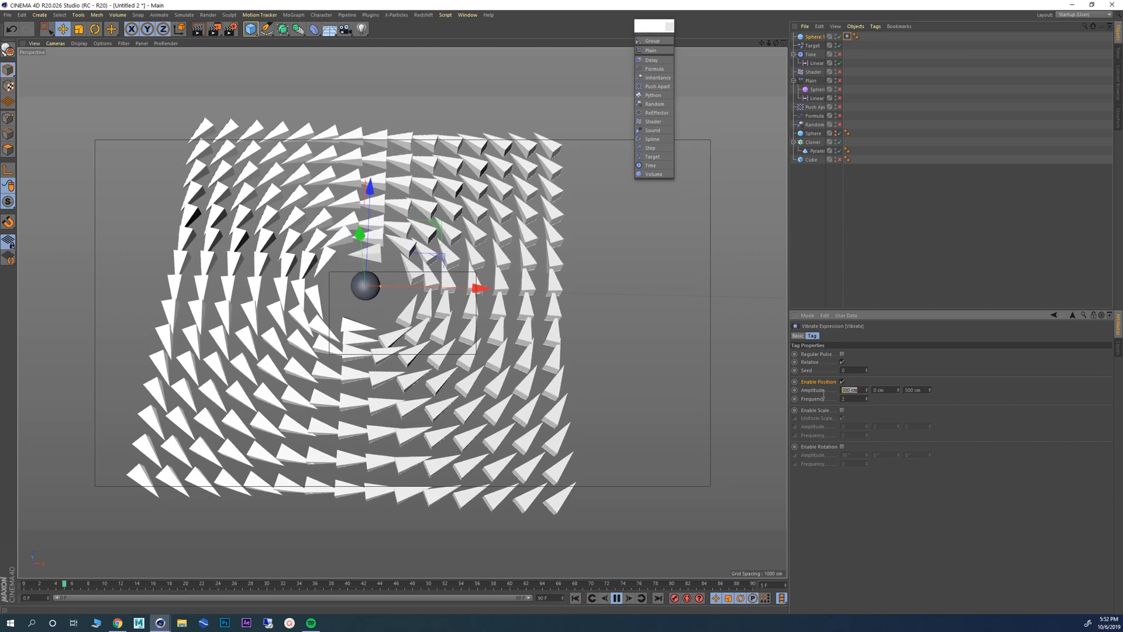
type("2000")
key("Return")
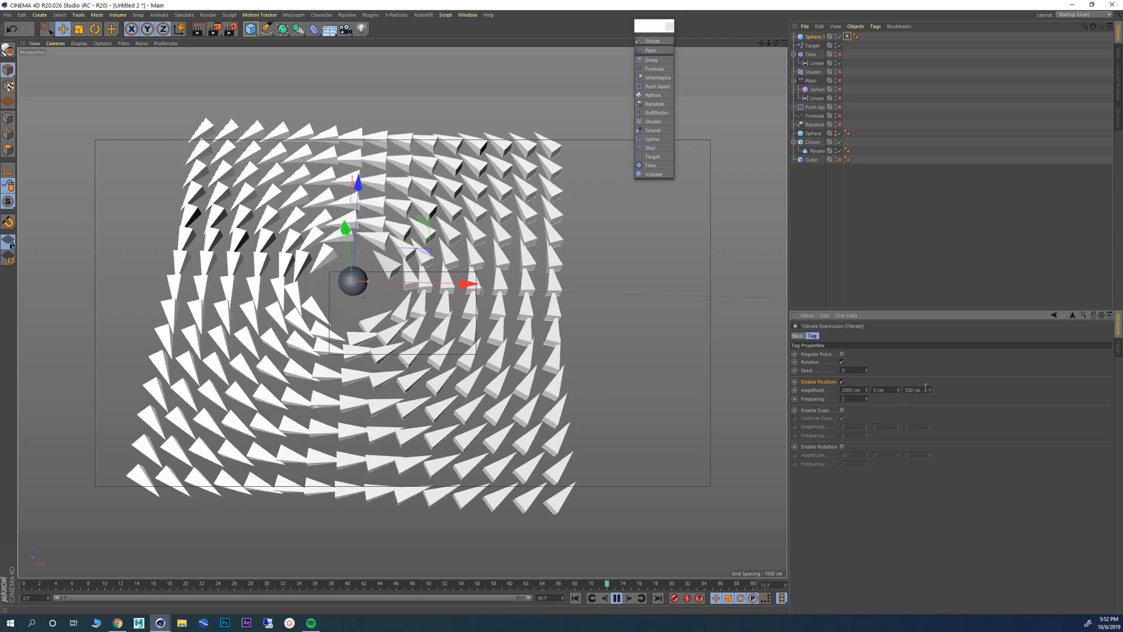
left_click_drag(925, 390, 839, 399)
type("2000")
key("Return")
Step: Set the position frequency of the sphere's Vibrate tag to 0.8
type(".")
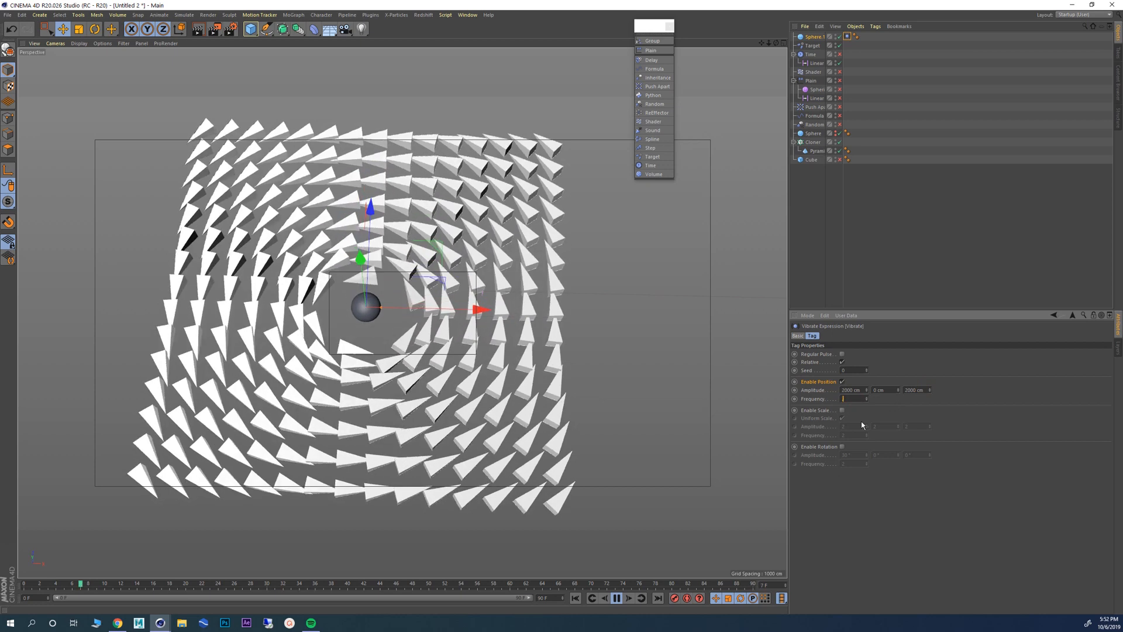
key("Return")
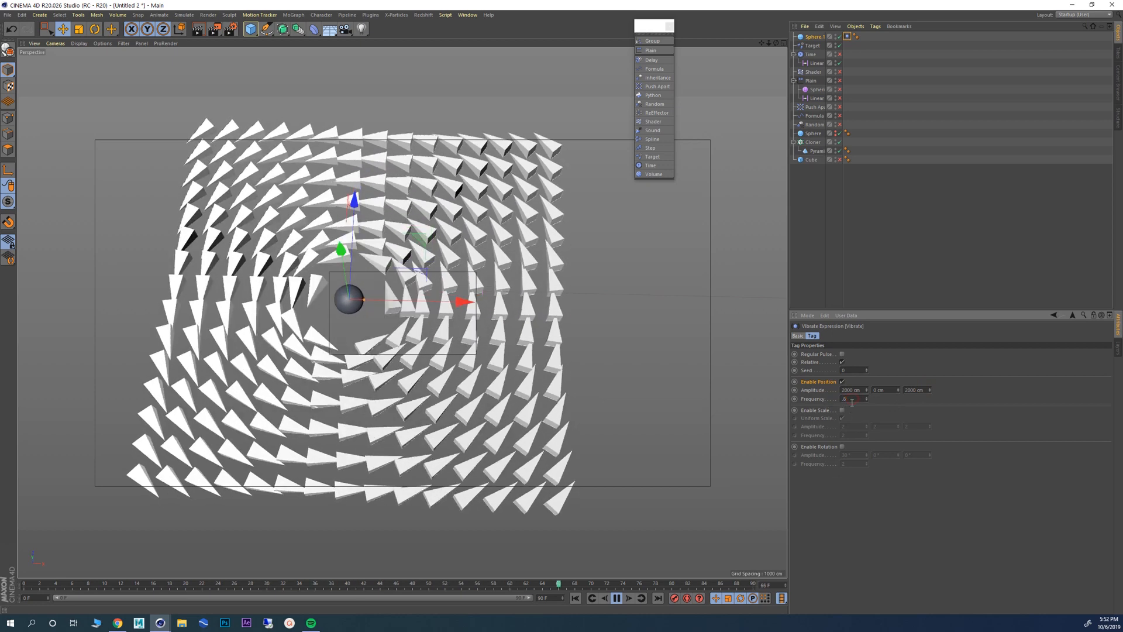
key("Return")
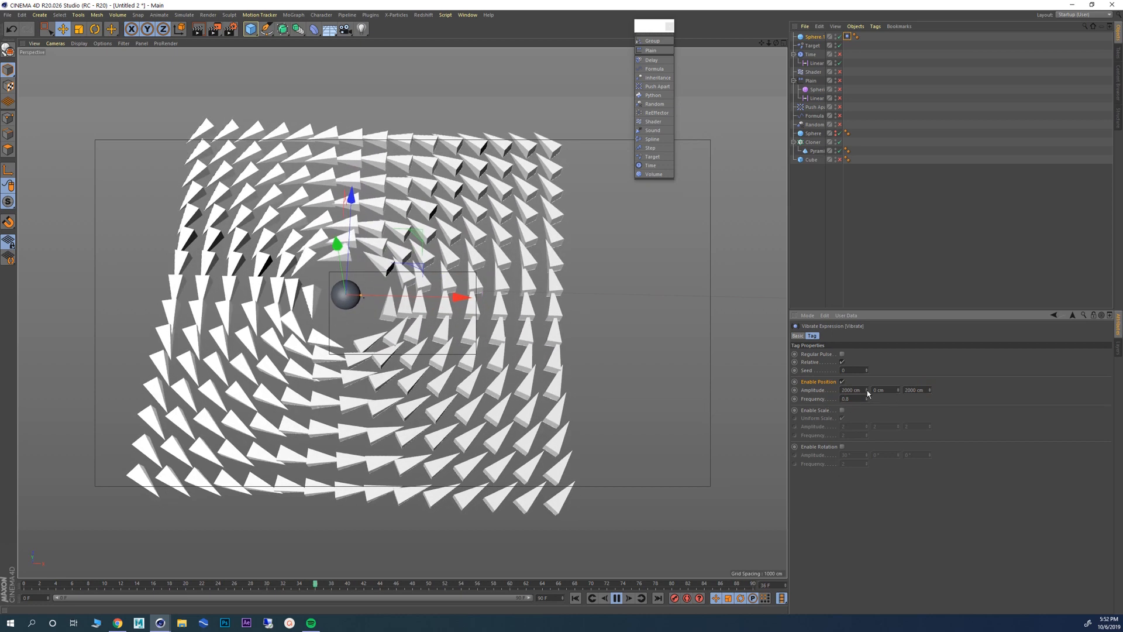
Step: Set the Vibrate tag's position amplitude to 5000 cm in X and Z, and stop the playback
left_click_drag(862, 390, 840, 391)
type("5000")
key("Return")
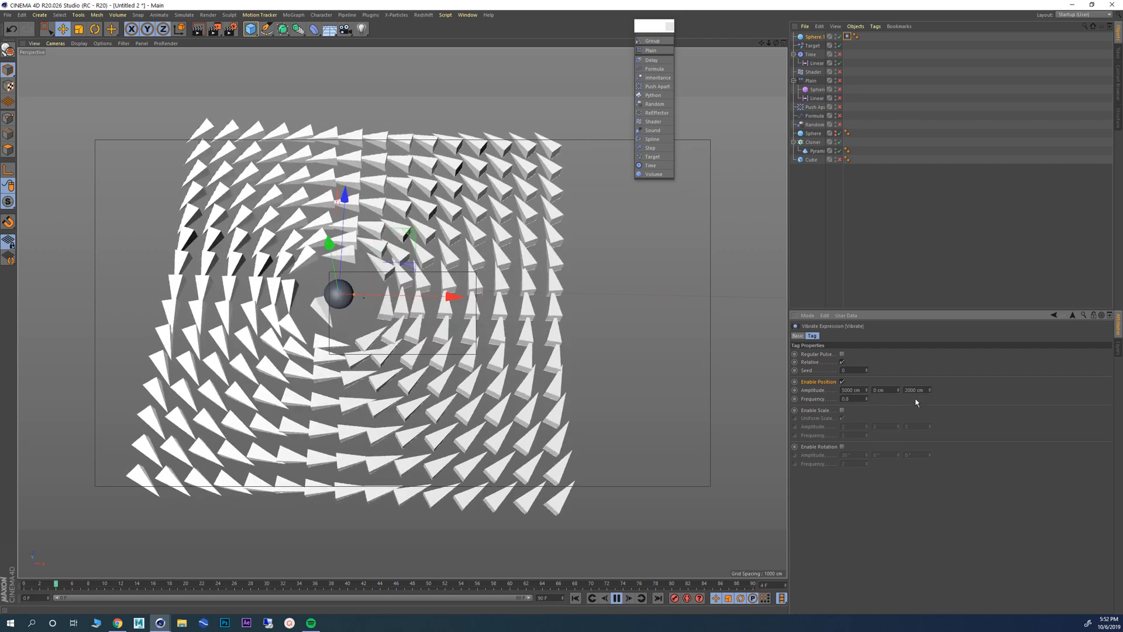
left_click_drag(925, 391, 903, 391)
type("5000")
key("Return")
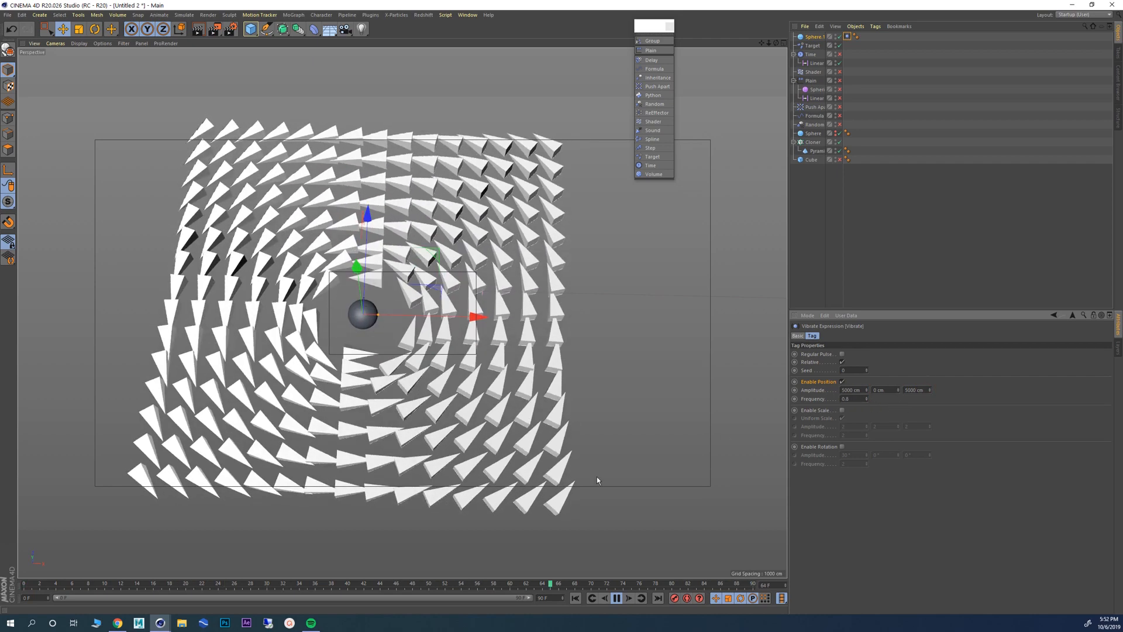
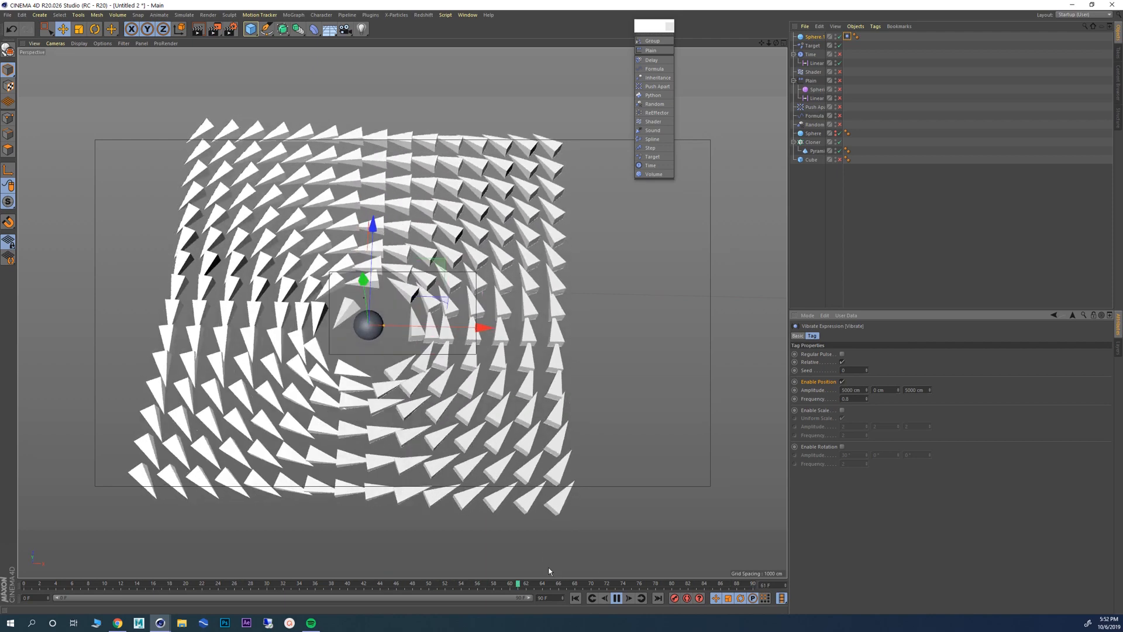
left_click(618, 597)
Step: Switch the Cloner to Linear mode and play the animation from the start to watch the pyramids follow the target sphere
left_click(822, 143)
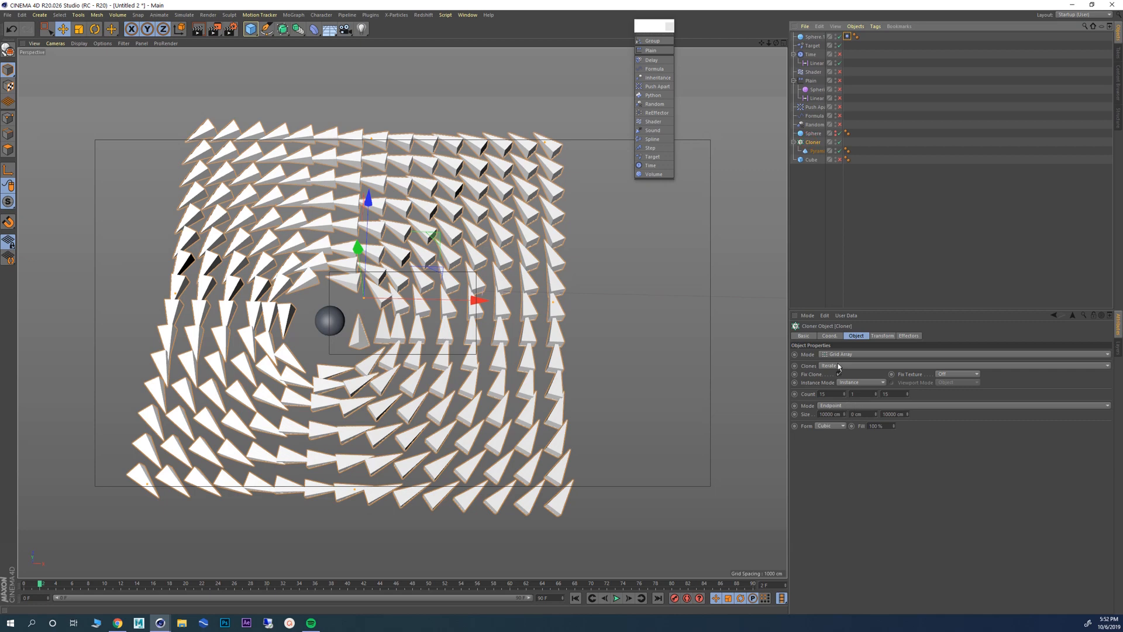
left_click(837, 354)
left_click(848, 375)
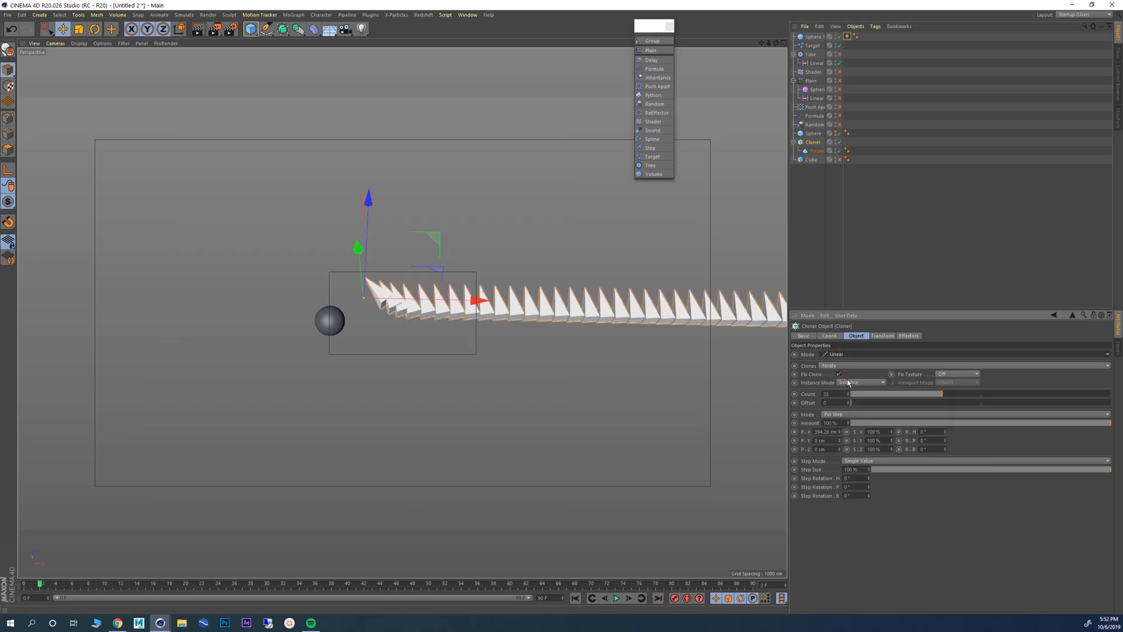
left_click(577, 599)
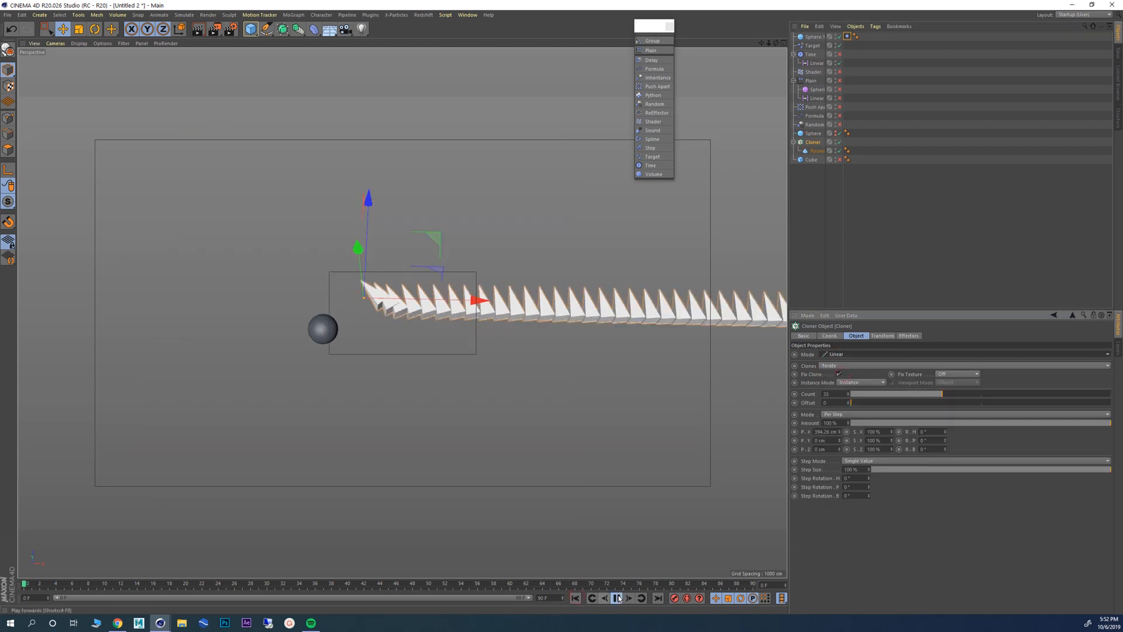
left_click(618, 598)
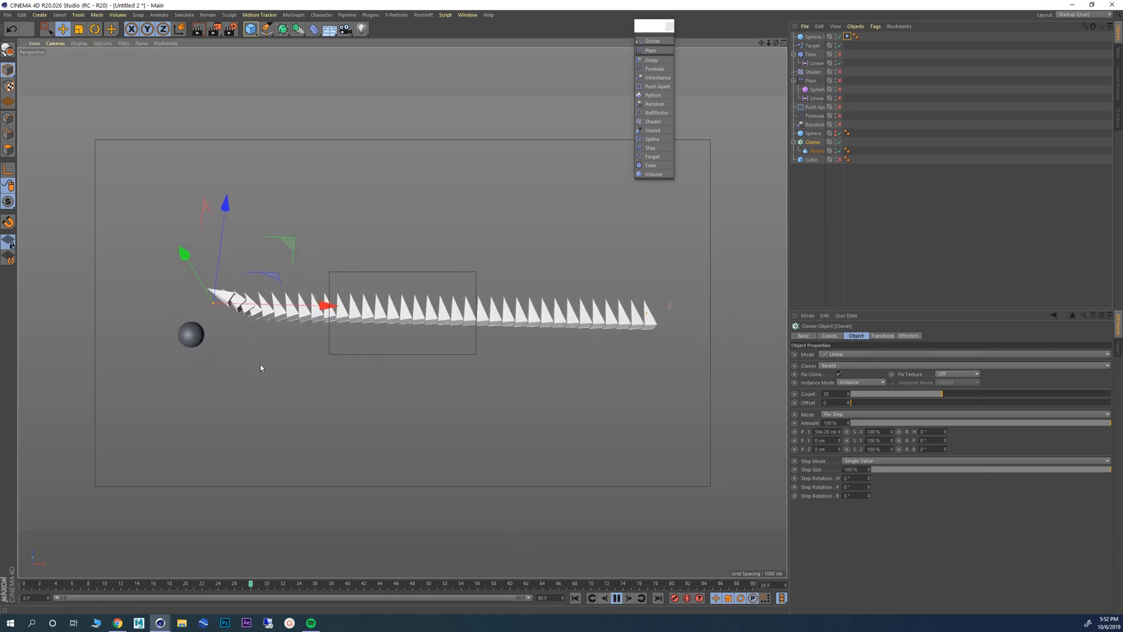
left_click(812, 36)
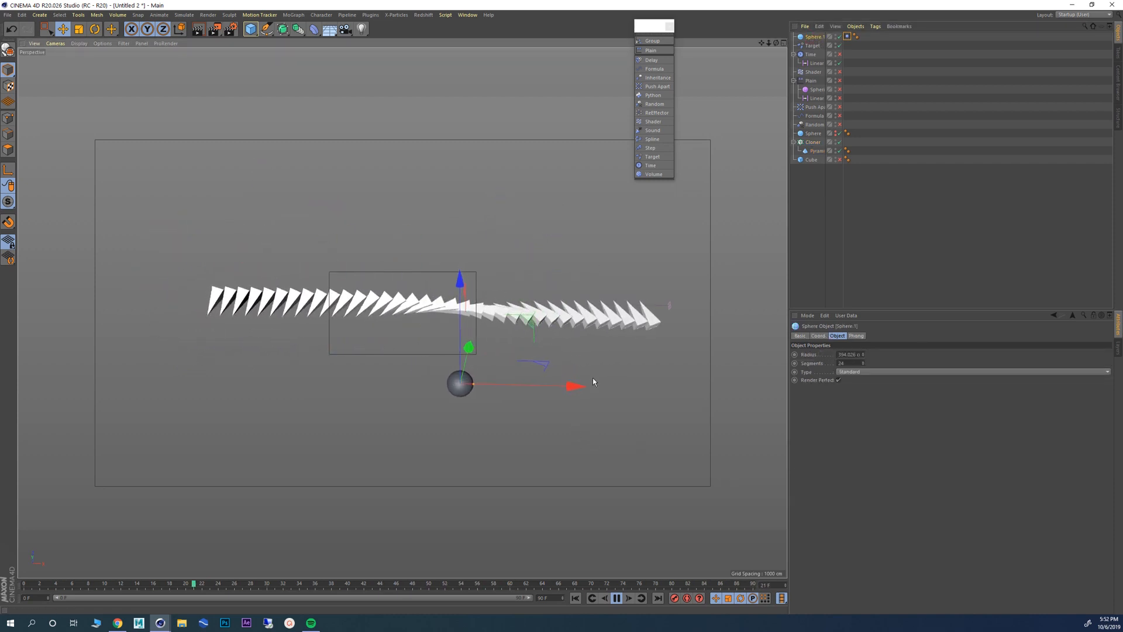
Step: Switch the Cloner to Object mode so the pyramids are distributed on the Sphere object
left_click(813, 142)
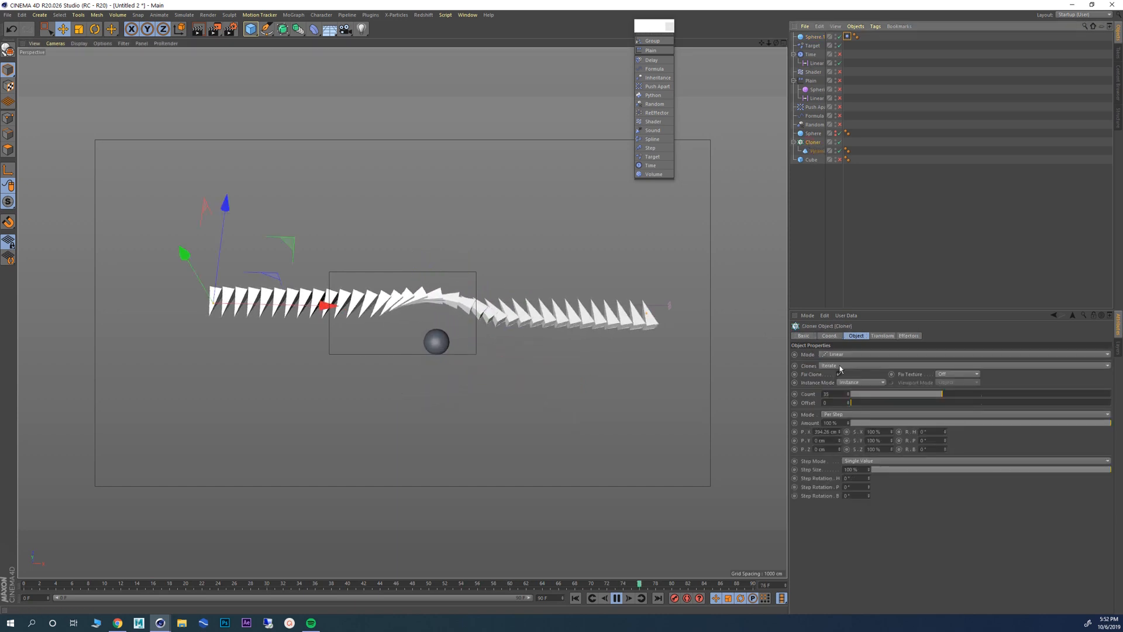
left_click(837, 355)
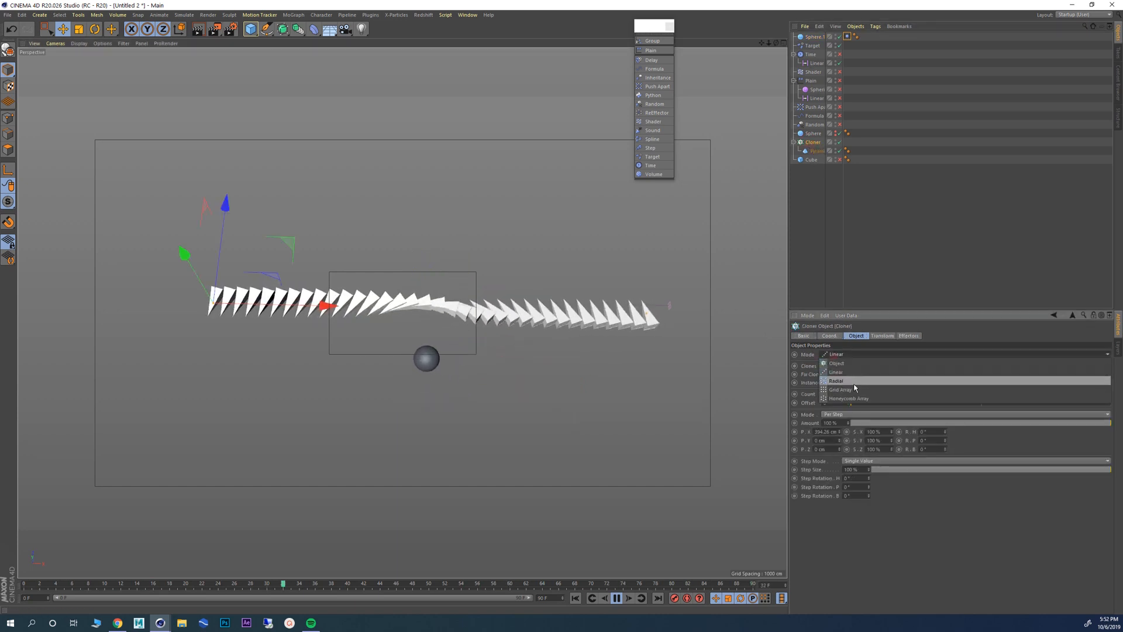
left_click(840, 362)
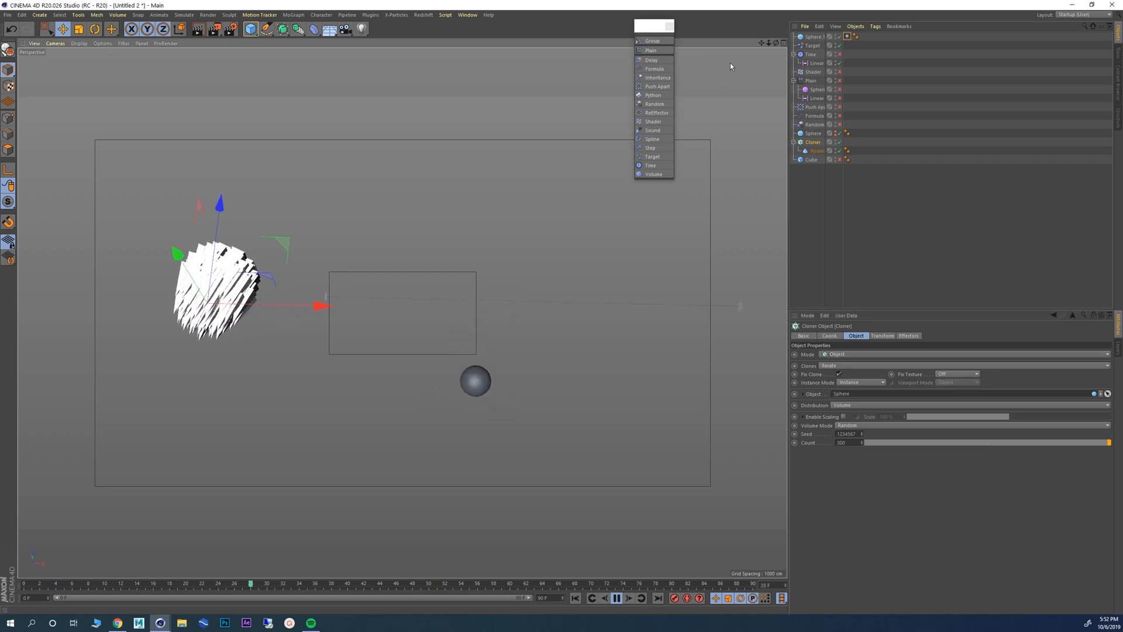
Step: Move the vibrating target sphere next to the ball of pyramid clones
left_click(813, 36)
left_click_drag(536, 299, 261, 320)
middle_click_drag(262, 320, 439, 319, "alt")
left_click_drag(411, 329, 498, 301, "alt")
right_click_drag(497, 302, 550, 299, "alt")
mouse_move(319, 266)
left_mouse_down()
mouse_move(319, 278)
mouse_move(423, 299)
mouse_move(316, 279)
left_mouse_up()
right_click_drag(316, 279, 263, 281, "alt")
left_click_drag(351, 258, 367, 277, "alt")
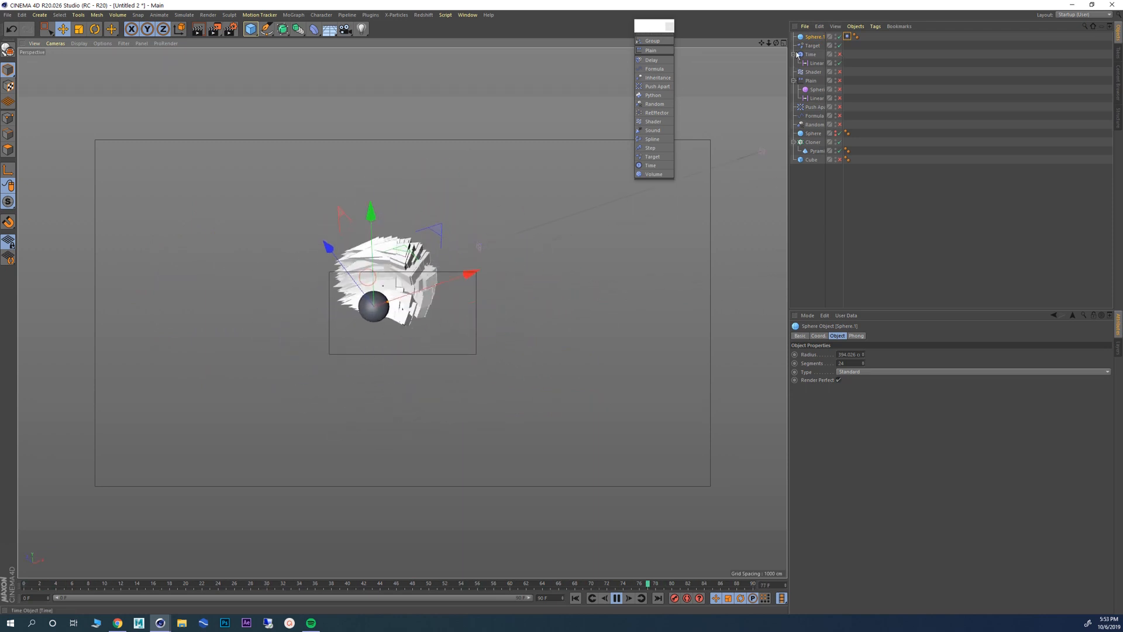
Step: Scale up the Sphere object that carries the pyramid clones, spreading them over a larger ball
left_click(814, 134)
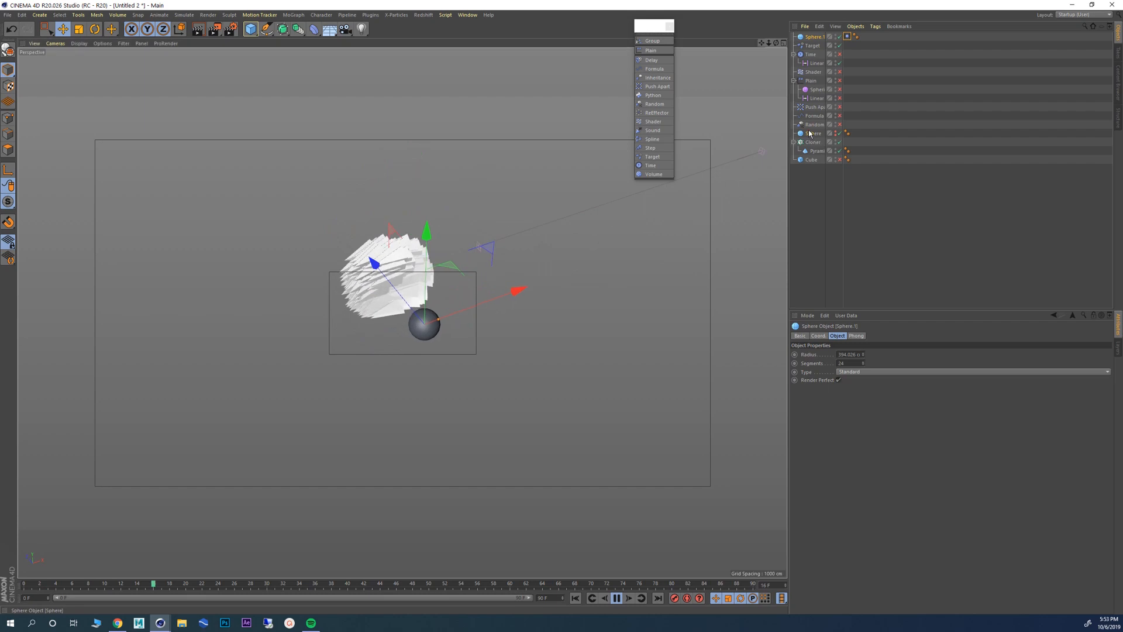
left_click(79, 29)
left_click_drag(310, 234, 772, 271)
left_click_drag(281, 257, 646, 288)
right_click_drag(319, 293, 220, 293, "alt")
left_click_drag(220, 293, 323, 268, "alt")
right_click_drag(323, 268, 403, 270, "alt")
left_click_drag(327, 275, 228, 306, "alt")
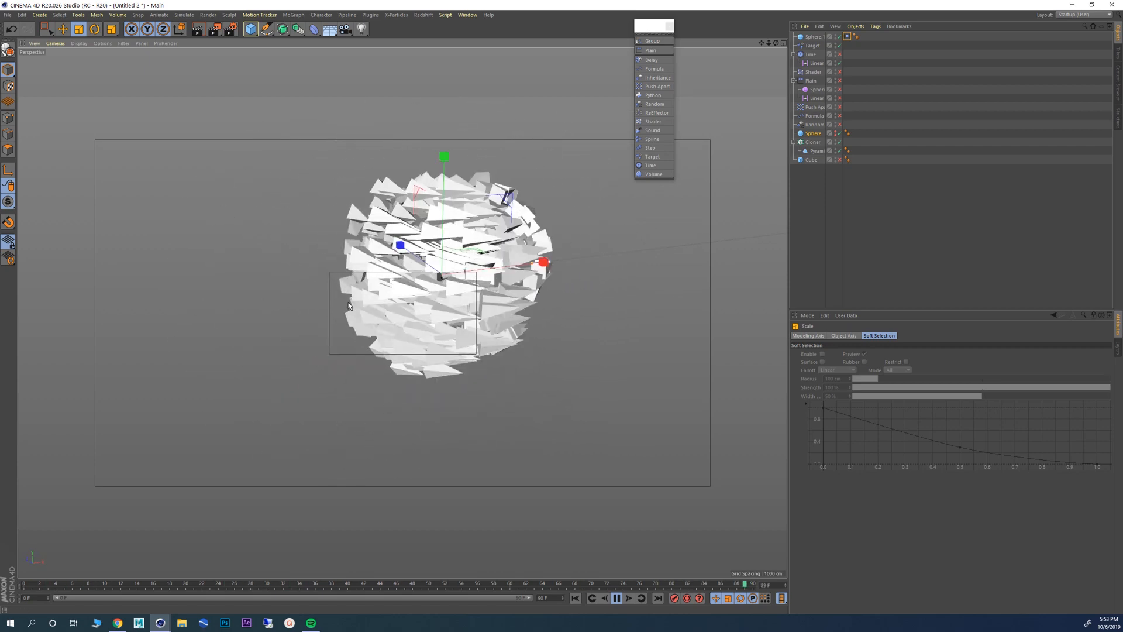
Step: Deselect all objects, watch the target sphere move through the enlarged ball of clones, and stop the playback
left_click(63, 30)
left_click(811, 226)
left_click_drag(406, 252, 477, 323, "alt")
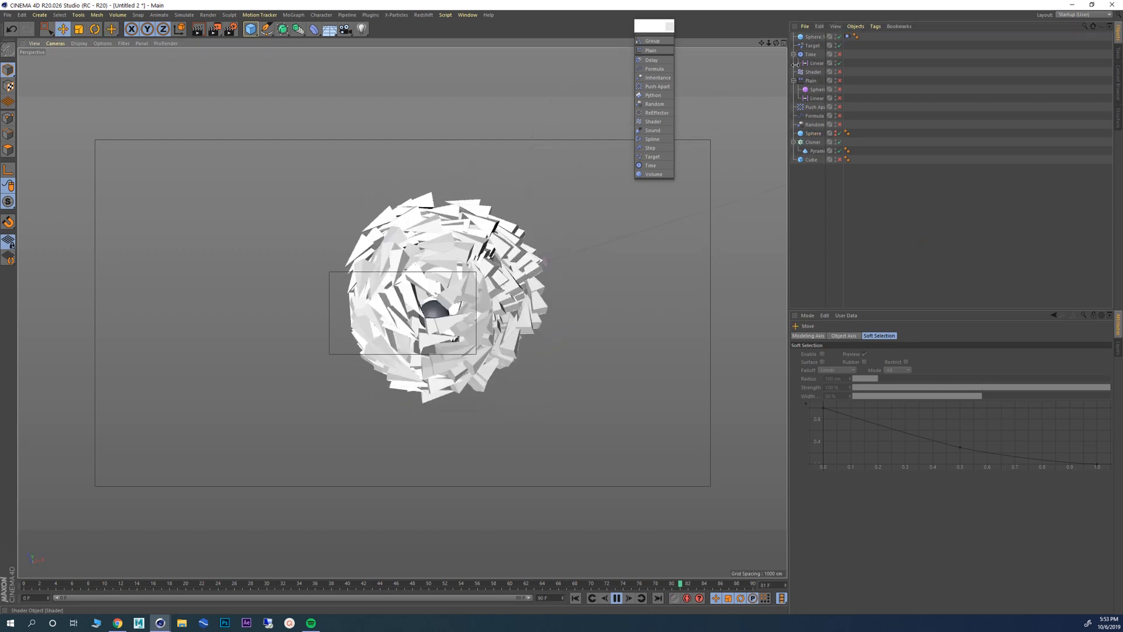
left_click(618, 598)
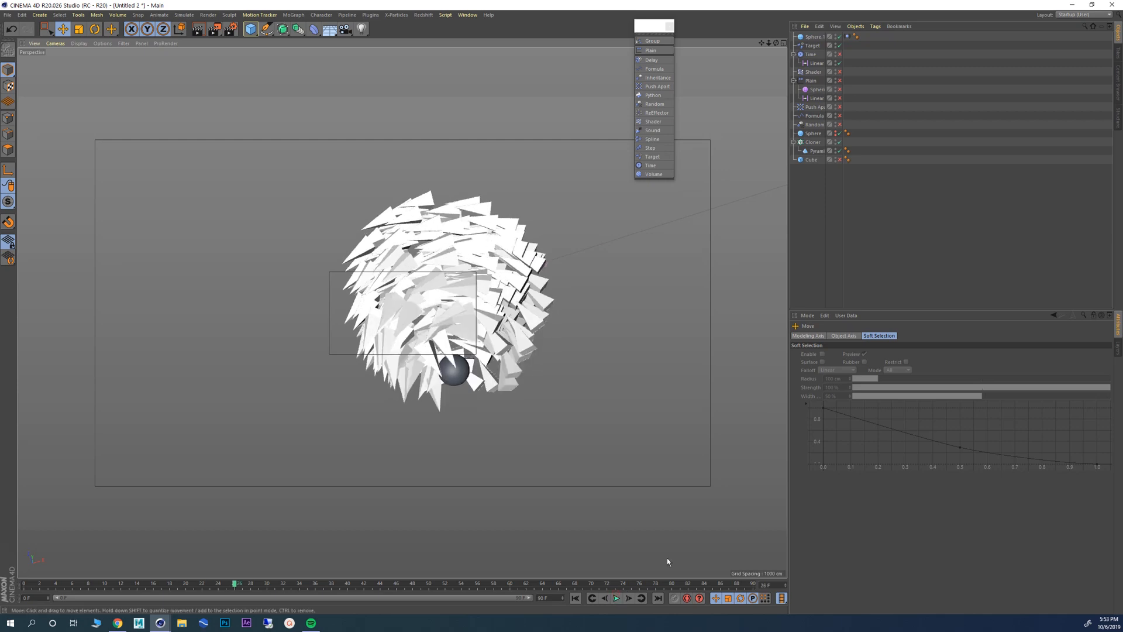
Step: Move the target sphere out of the ball of pyramids to a point well outside it
left_click(814, 37)
left_click_drag(482, 299, 301, 277)
left_click_drag(417, 268, 451, 290, "alt")
right_click_drag(379, 288, 448, 301, "alt")
left_click_drag(447, 300, 378, 352, "alt")
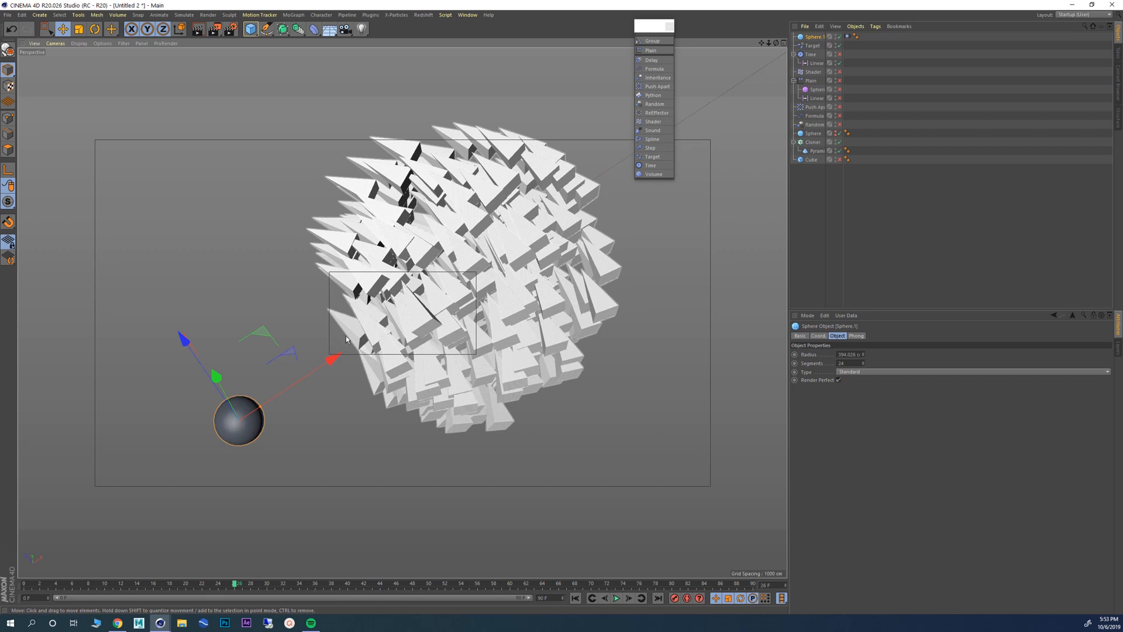
Step: Set the Target effector's Up Vector to X+
left_click(813, 46)
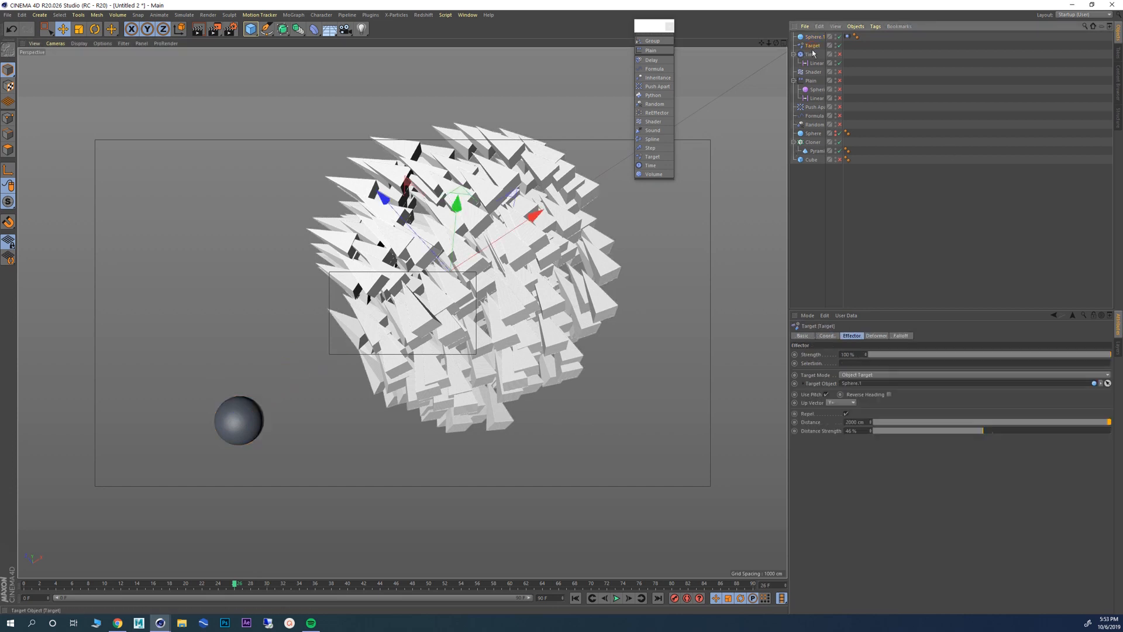
left_click(843, 403)
left_click(841, 430)
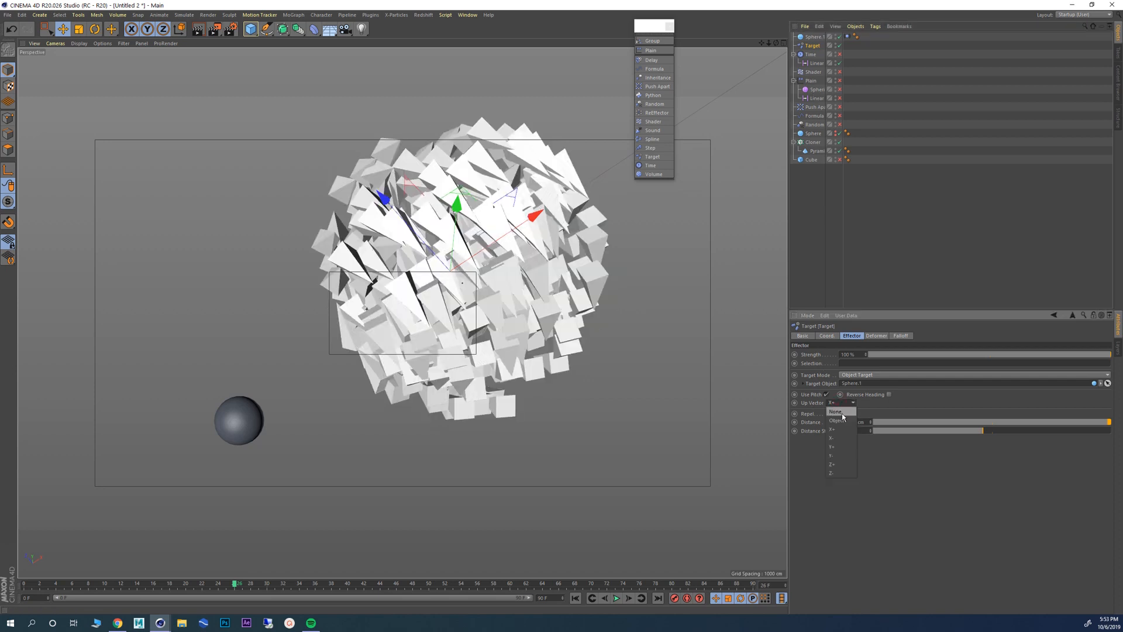
Step: Try Z+ as the Target effector's Up Vector, then set it to Z-
left_click(837, 464)
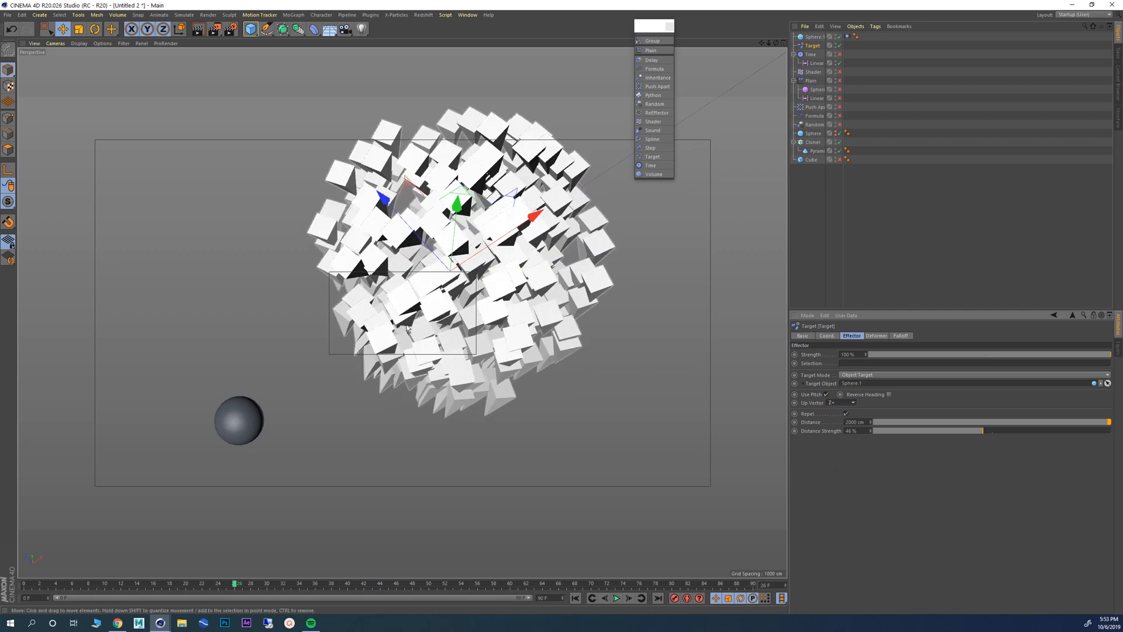
mouse_move(406, 331)
left_mouse_down("alt")
mouse_move(363, 277)
mouse_move(366, 245)
left_mouse_up("alt")
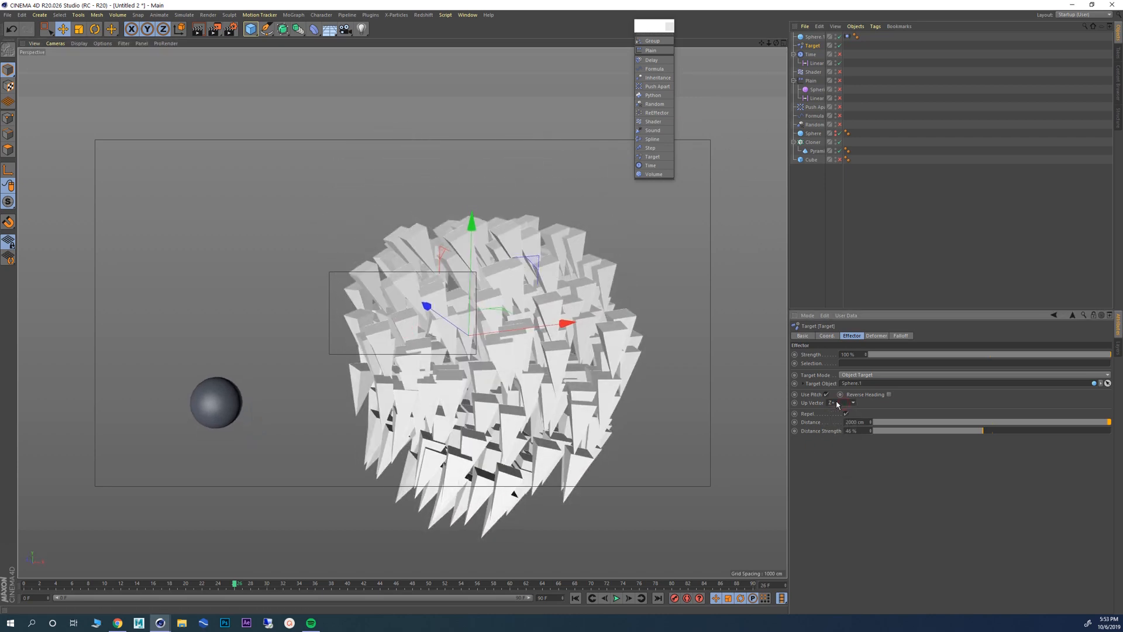
left_click(847, 475)
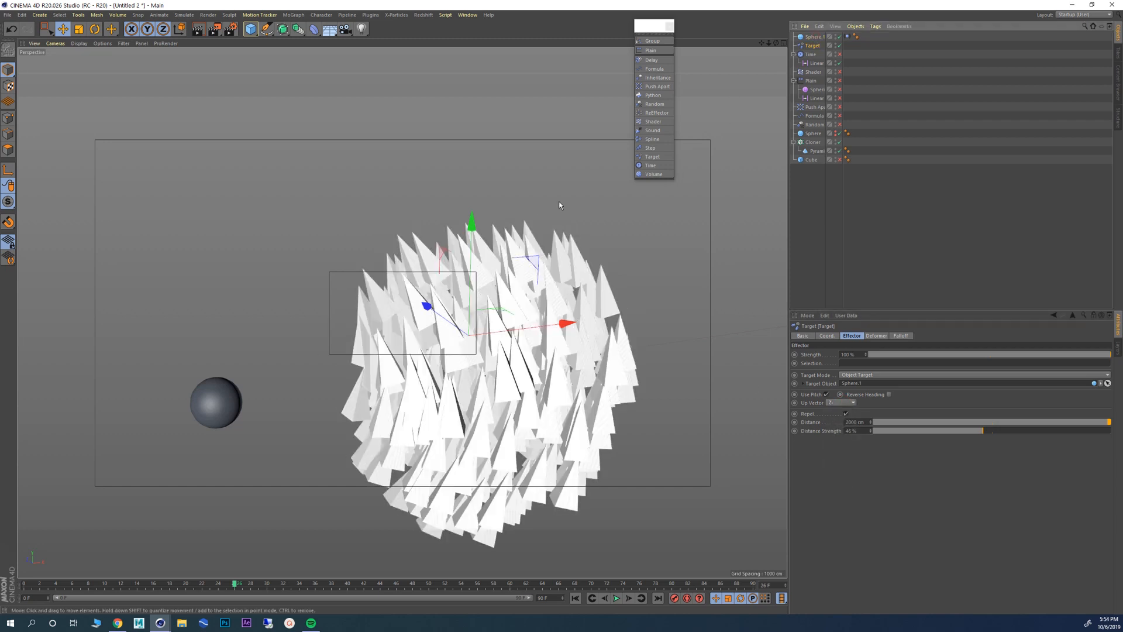
Step: Select the target sphere and nudge it slightly farther from the ball of pyramids
left_click(818, 38)
left_click_drag(394, 243, 355, 311, "alt")
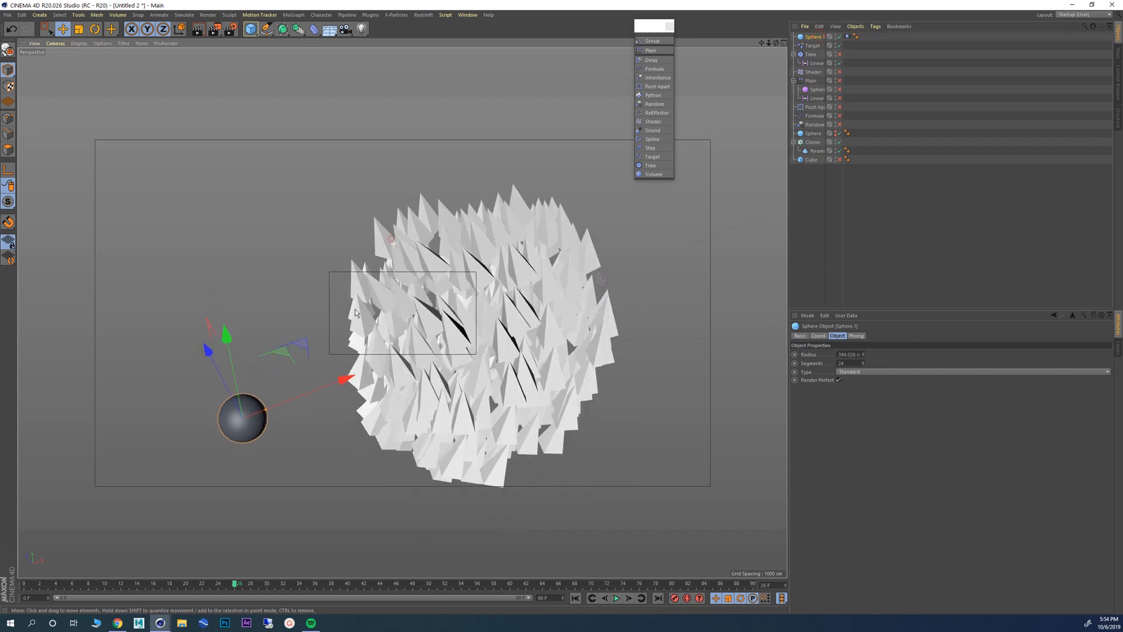
mouse_move(280, 353)
left_mouse_down("alt")
mouse_move(259, 290)
mouse_move(499, 254)
mouse_move(480, 345)
mouse_move(275, 353)
left_mouse_up("alt")
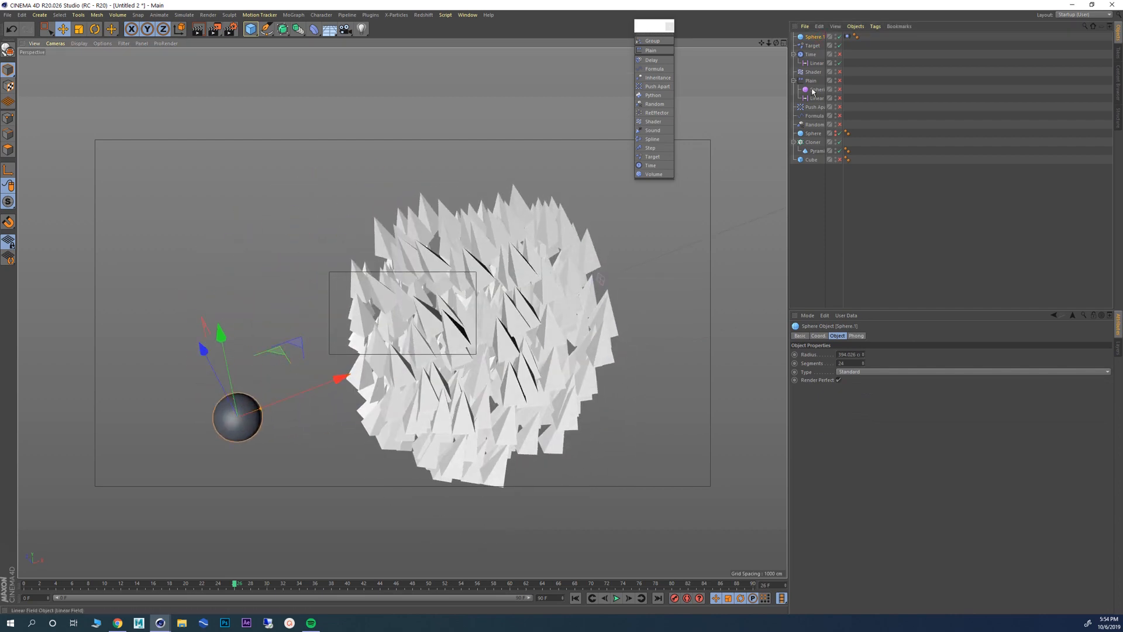
Step: Try the -X and +Z orientations on the cloned Pyramid, then set its Orientation to -Z
left_click(816, 153)
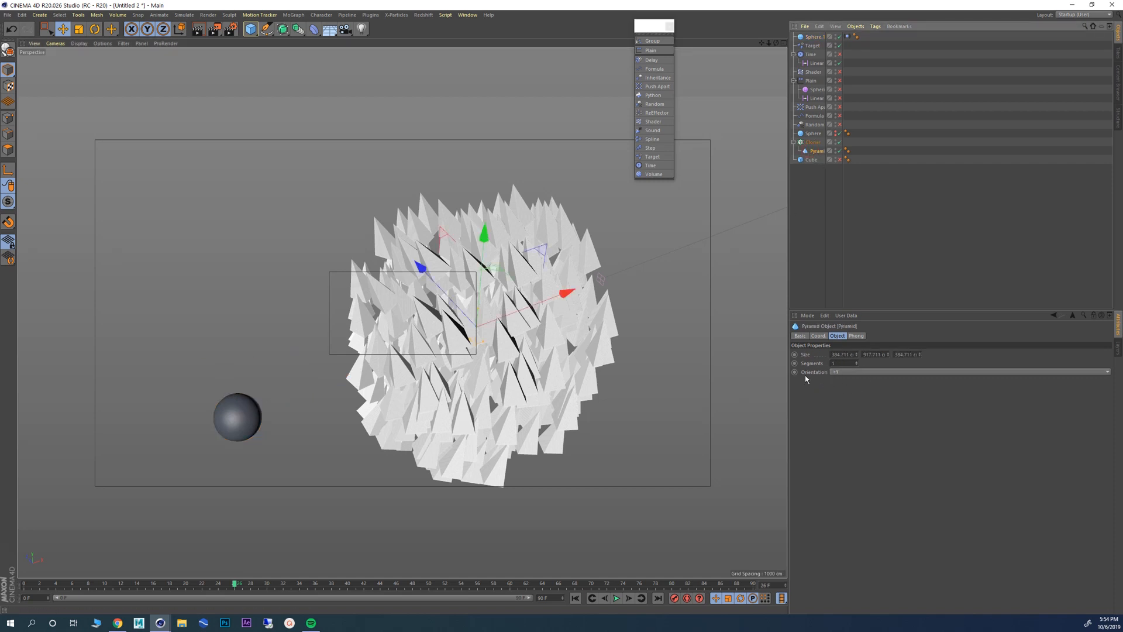
left_click(846, 373)
left_click(847, 390)
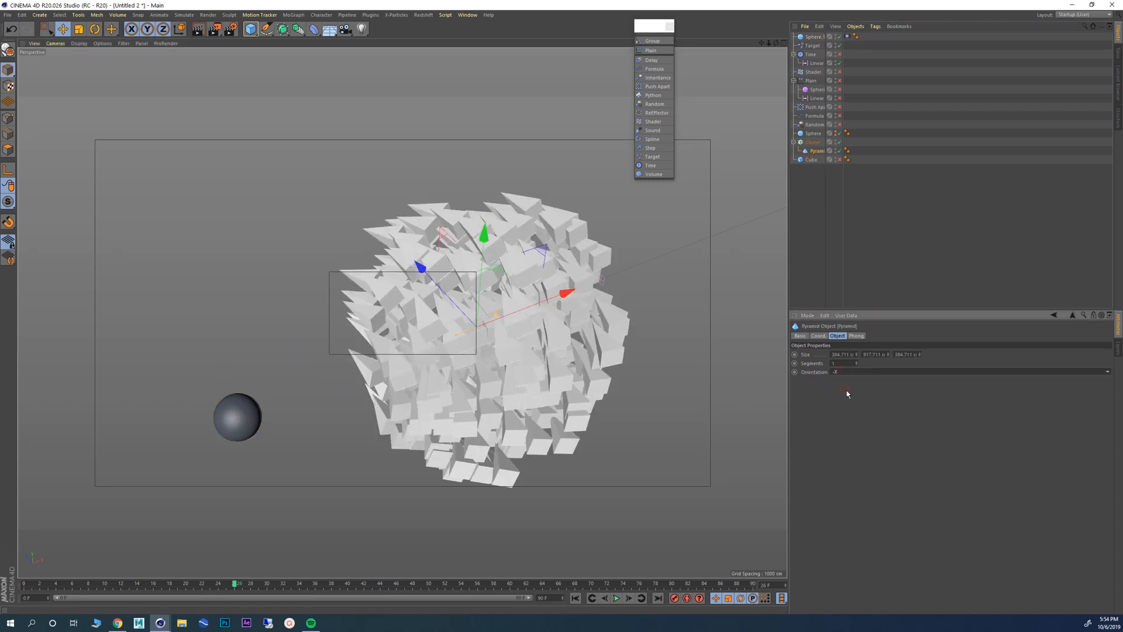
left_click_drag(621, 359, 685, 359, "alt")
left_click(843, 372)
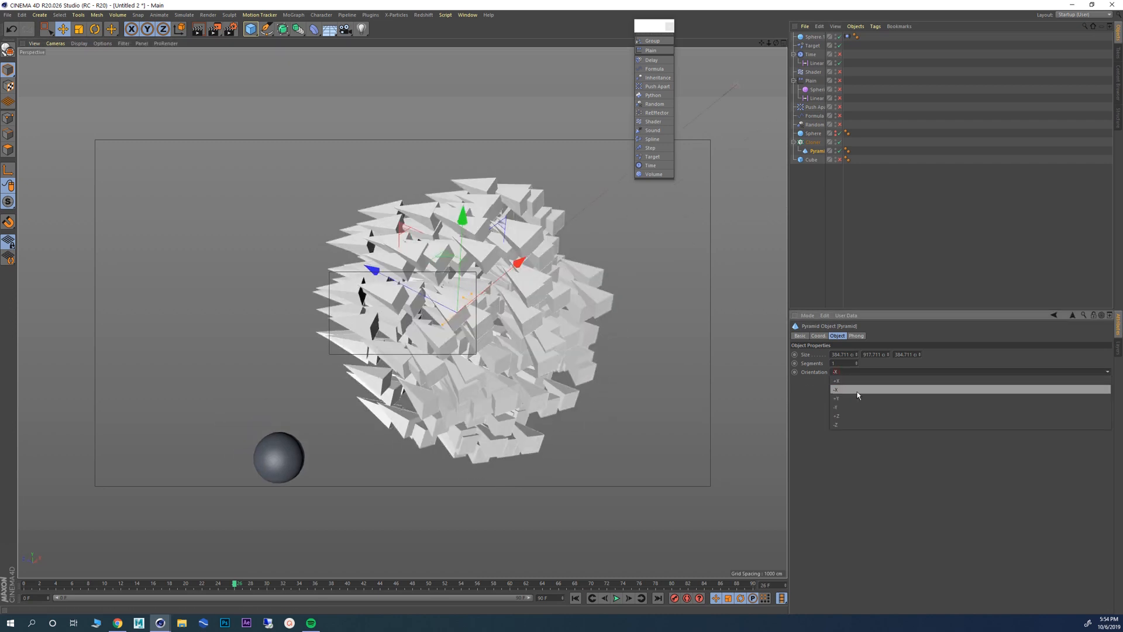
left_click(851, 416)
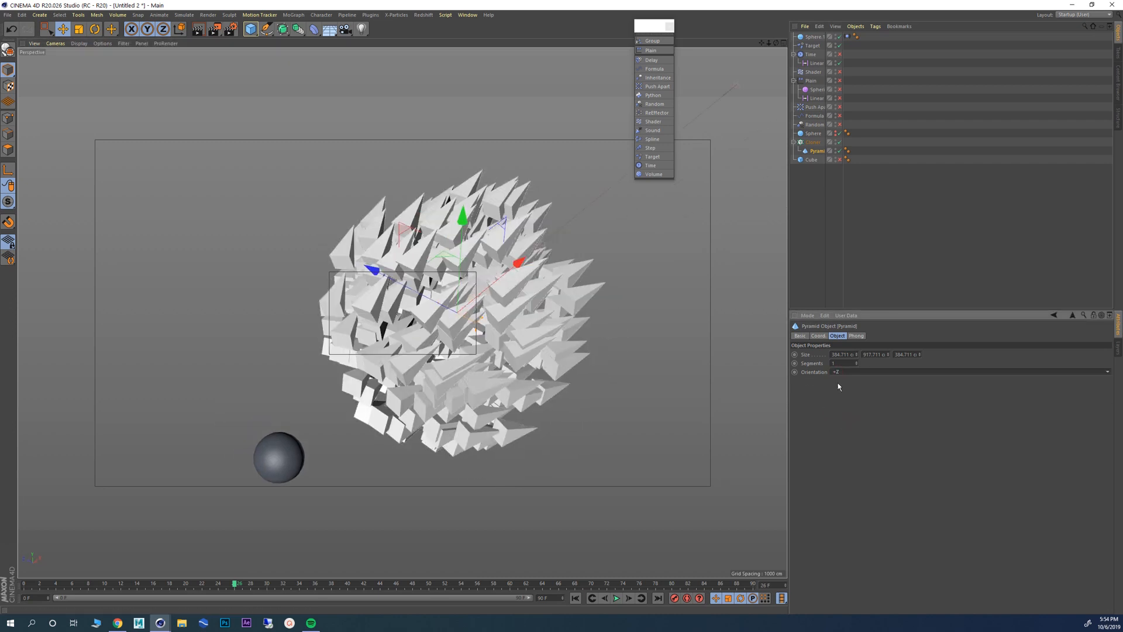
left_click(843, 425)
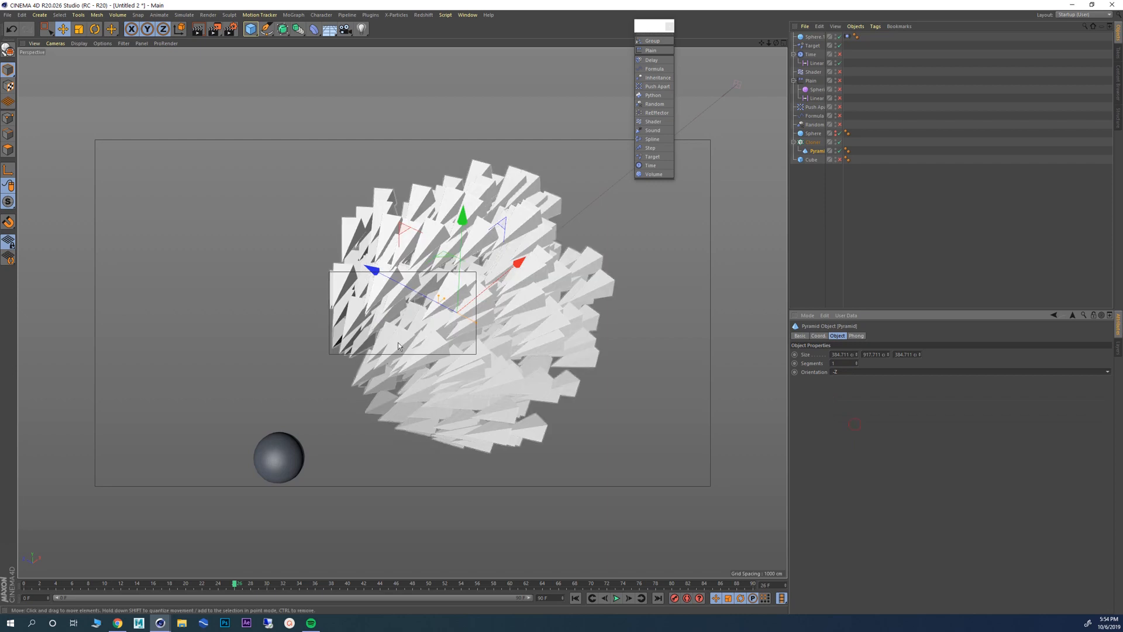
mouse_move(398, 342)
left_mouse_down("alt")
mouse_move(345, 289)
mouse_move(422, 340)
mouse_move(493, 366)
mouse_move(458, 361)
mouse_move(442, 323)
left_mouse_up("alt")
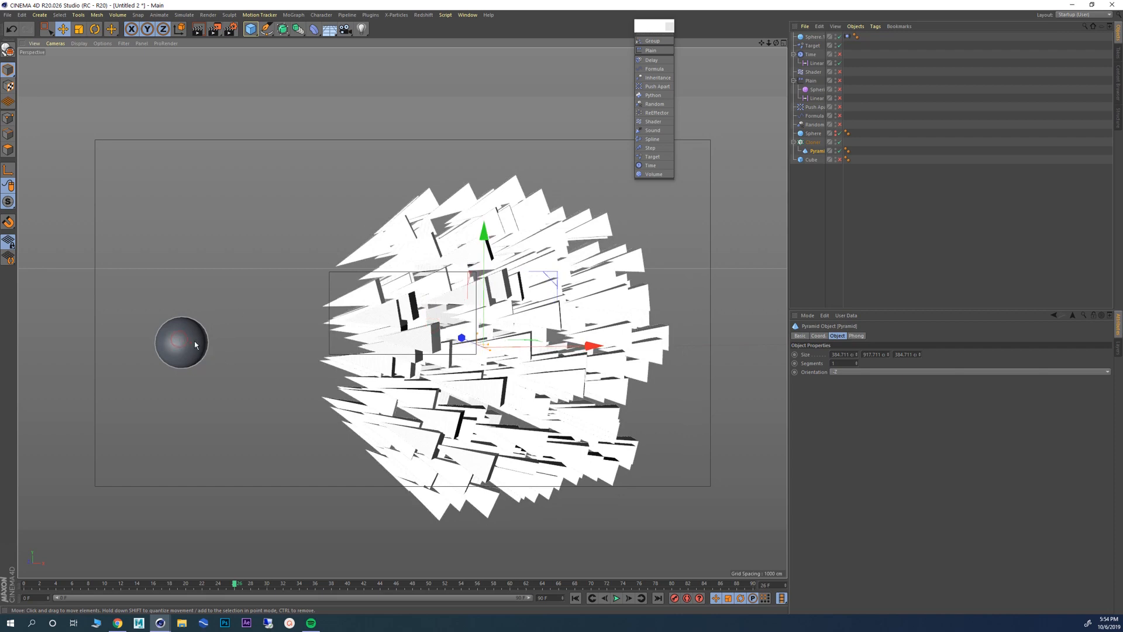
Step: Move the target sphere in the XY plane beside the ball of pyramids and inspect the clones' aim from several angles
left_click(196, 346)
mouse_move(254, 258)
left_mouse_down()
mouse_move(430, 117)
mouse_move(579, 100)
mouse_move(719, 173)
mouse_move(747, 304)
mouse_move(620, 185)
mouse_move(296, 277)
mouse_move(313, 306)
mouse_move(271, 409)
left_mouse_up()
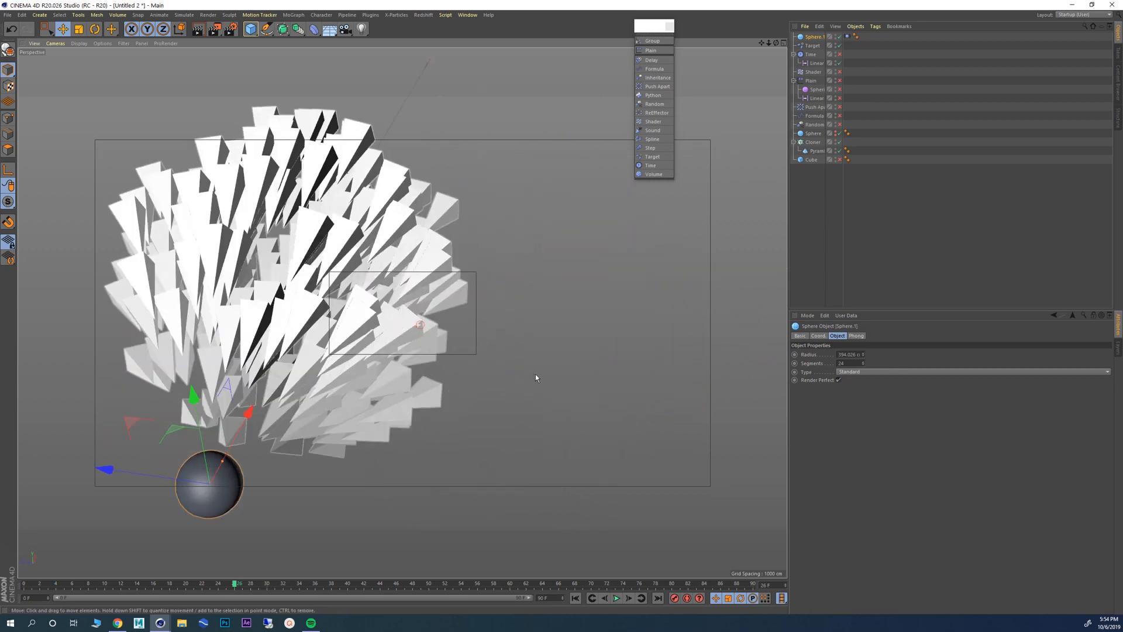
left_click_drag(535, 374, 229, 343, "alt")
left_click_drag(299, 266, 264, 266, "alt")
left_click_drag(425, 267, 332, 228, "alt")
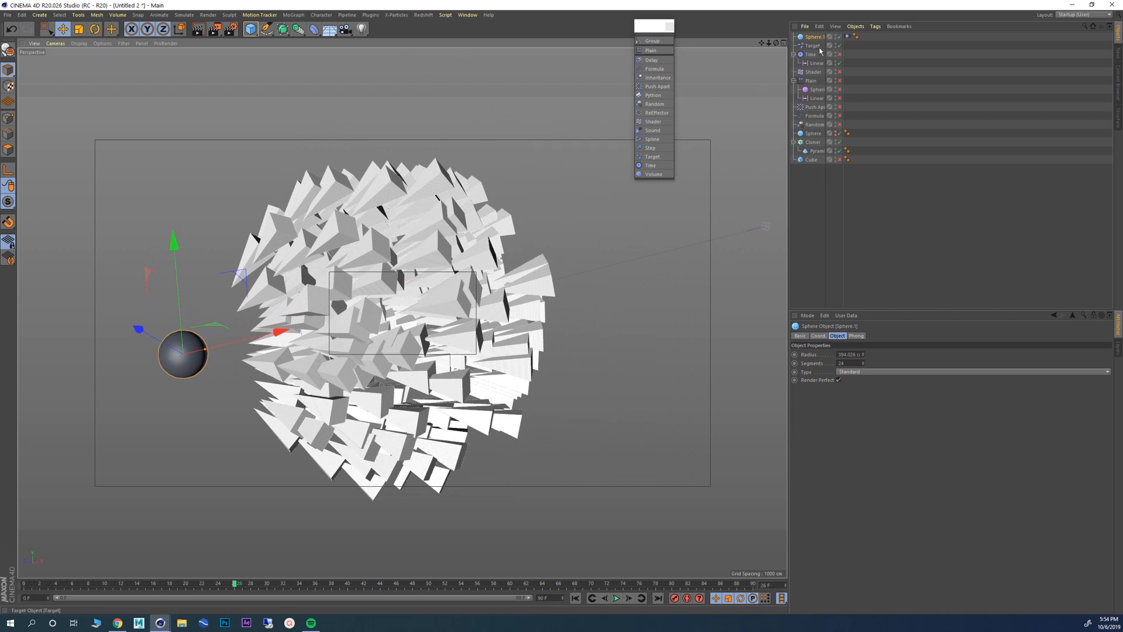
Step: Disable the Target effector and its target sphere, and add a Step effector to the Cloner
left_click(837, 45)
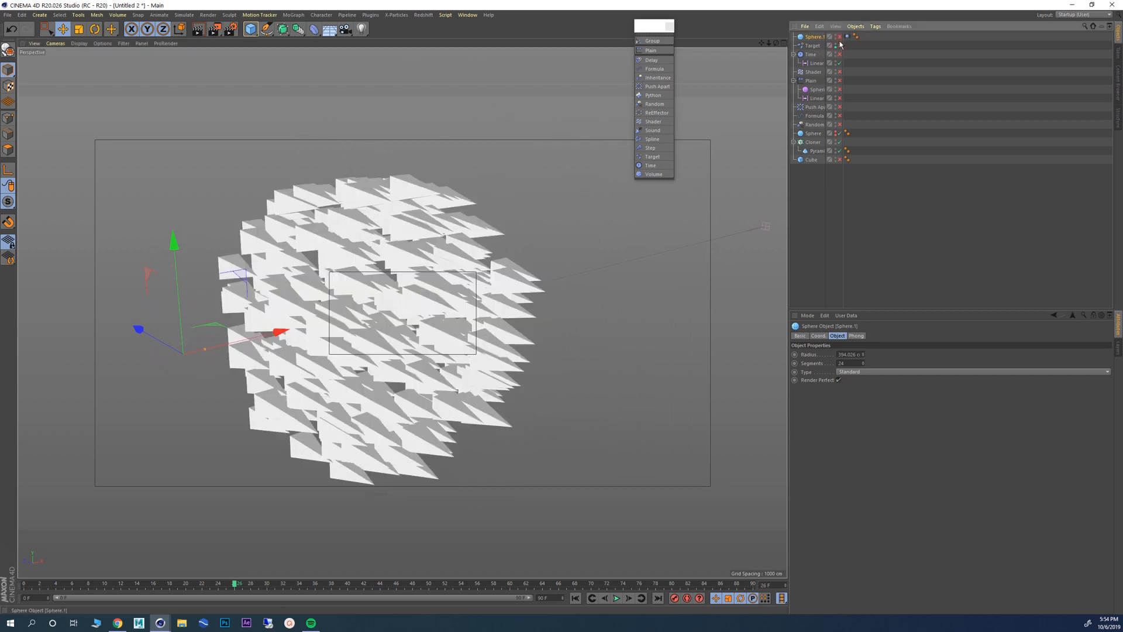
left_click_drag(646, 29, 672, 29)
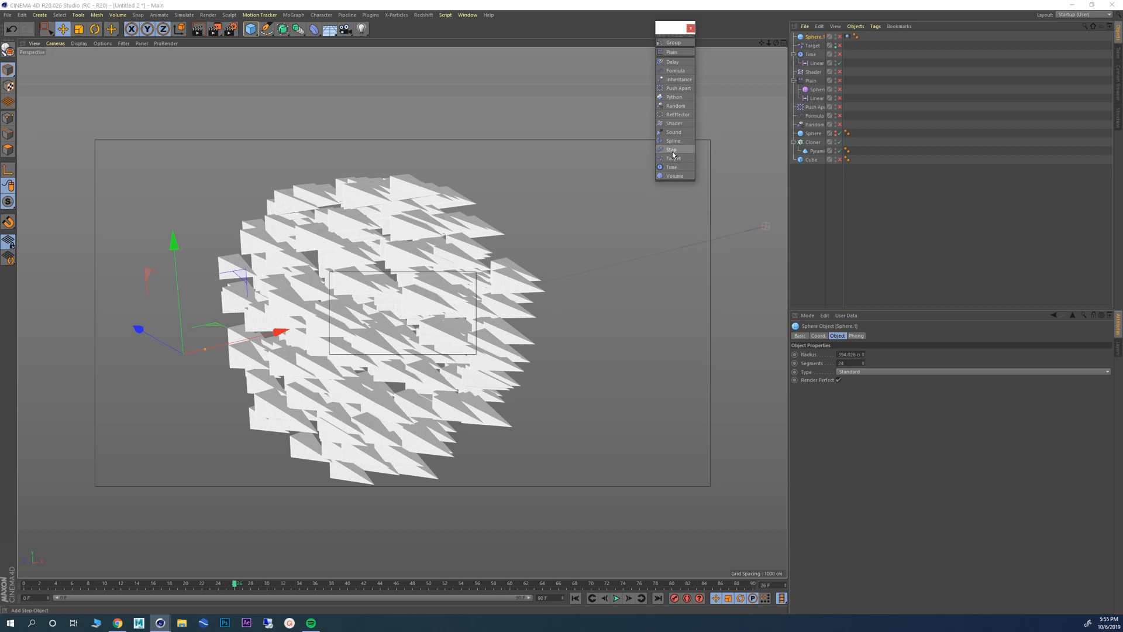
left_click(813, 142)
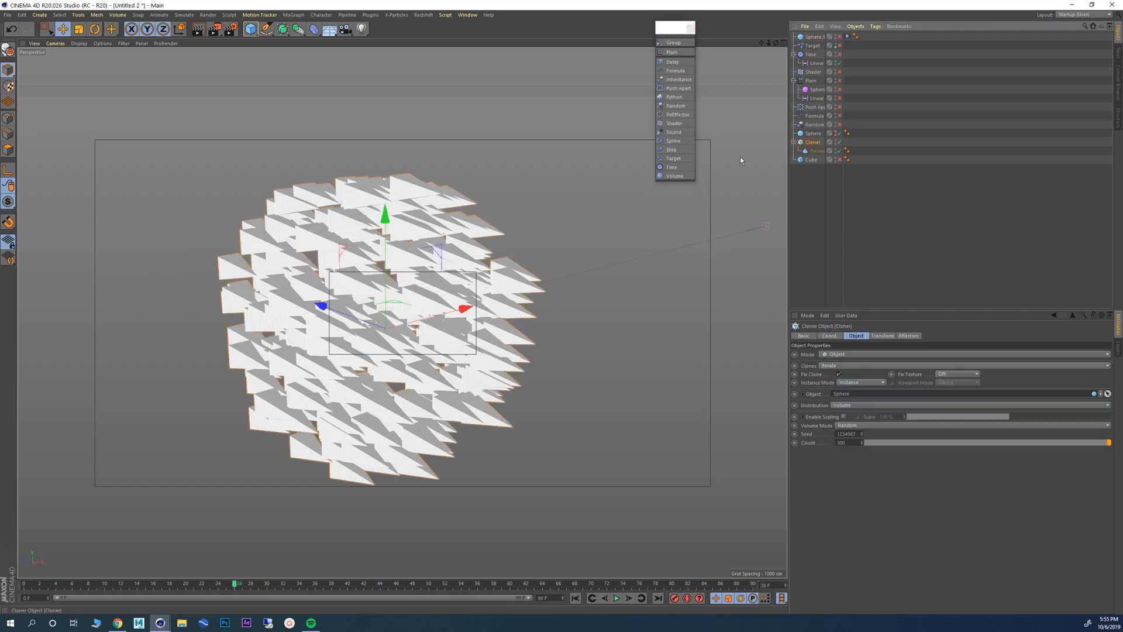
left_click(672, 151)
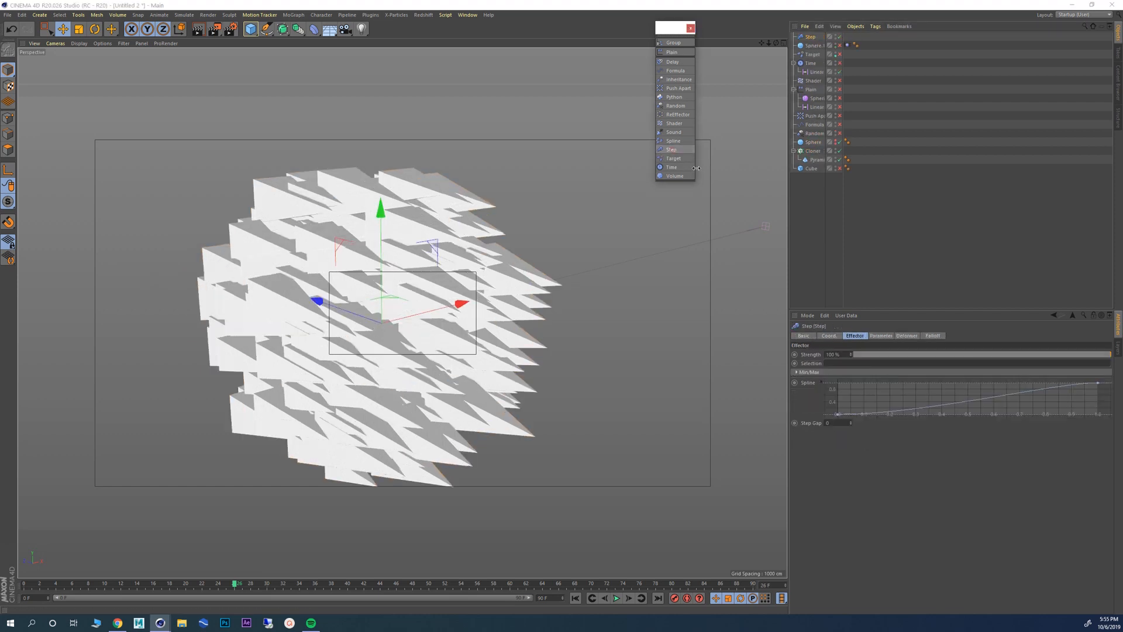
left_click(812, 39)
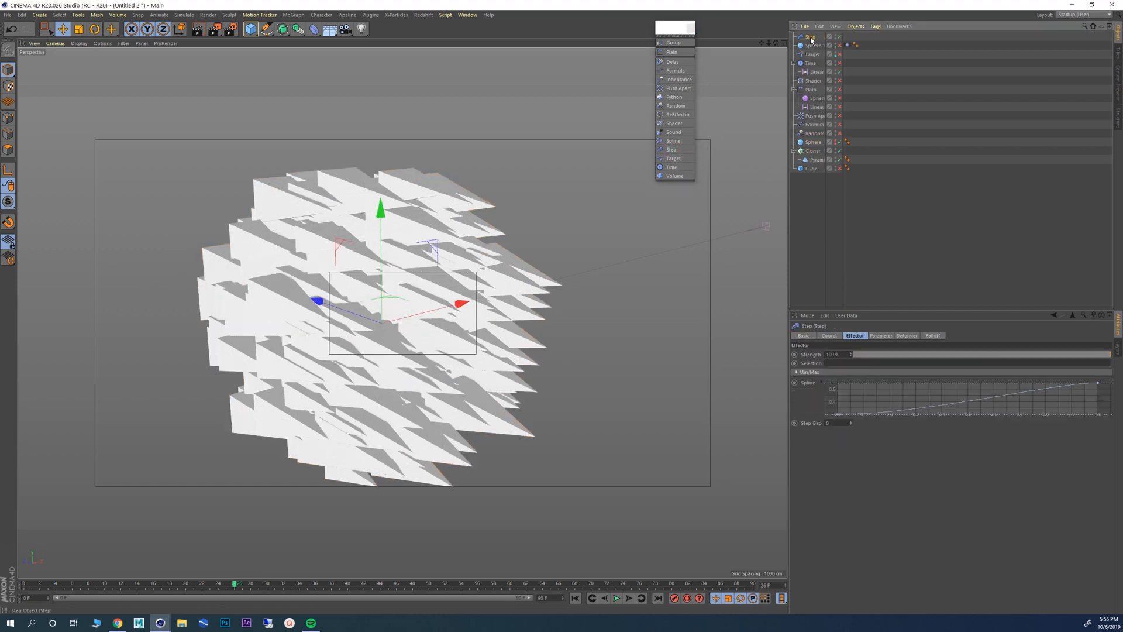
Step: Change the Cloner's mode from Object to Linear so the pyramids form a row
left_click(812, 152)
left_click(844, 355)
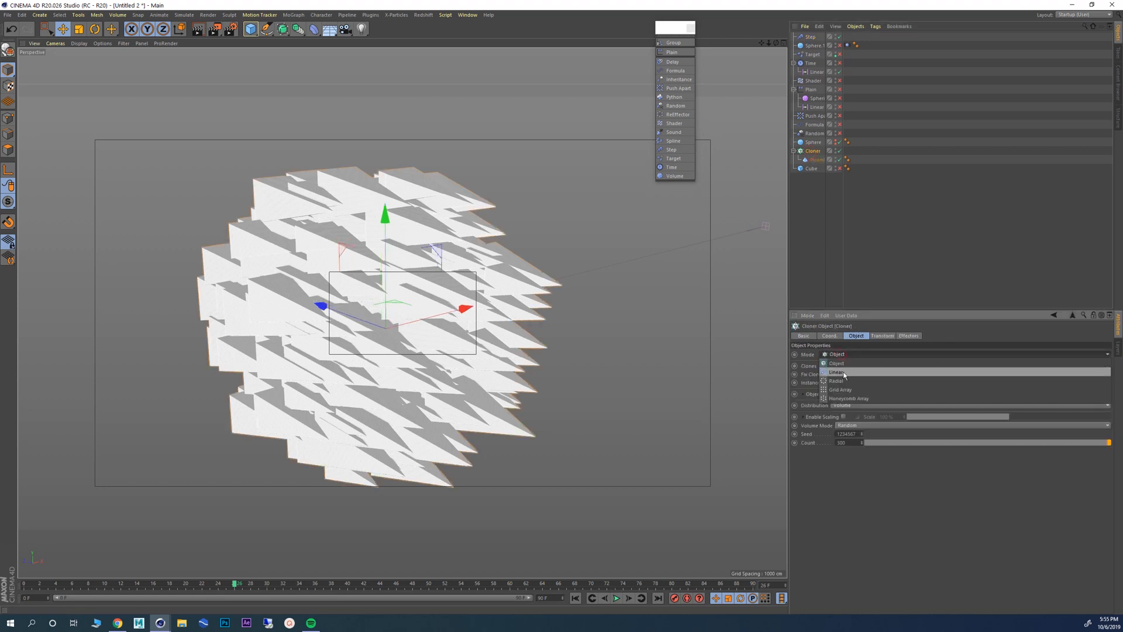
left_click(842, 372)
mouse_move(483, 315)
left_mouse_down("alt")
mouse_move(566, 286)
mouse_move(520, 354)
mouse_move(325, 313)
mouse_move(371, 326)
mouse_move(383, 282)
mouse_move(455, 323)
mouse_move(398, 313)
mouse_move(420, 305)
mouse_move(407, 302)
left_mouse_up("alt")
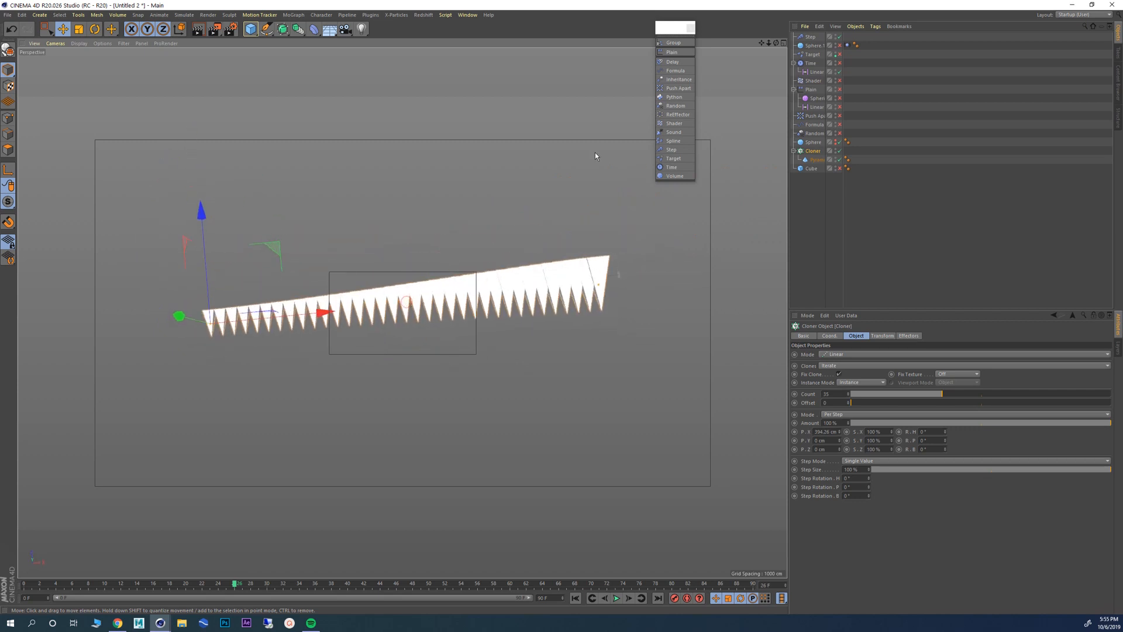
Step: Enable rotation on the Step effector, try it on the heading, then reset R.H to 0° and set R.P to 90°
left_click(811, 36)
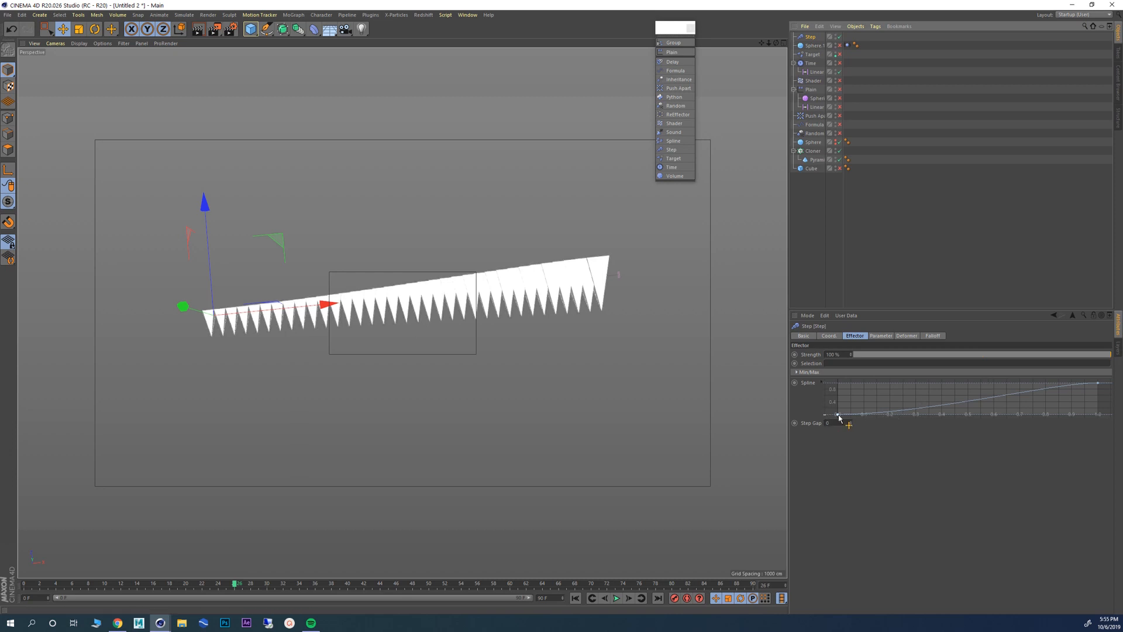
mouse_move(1098, 386)
left_mouse_down()
mouse_move(1114, 395)
mouse_move(1118, 367)
mouse_move(1117, 409)
mouse_move(1119, 362)
left_mouse_up()
left_click(881, 336)
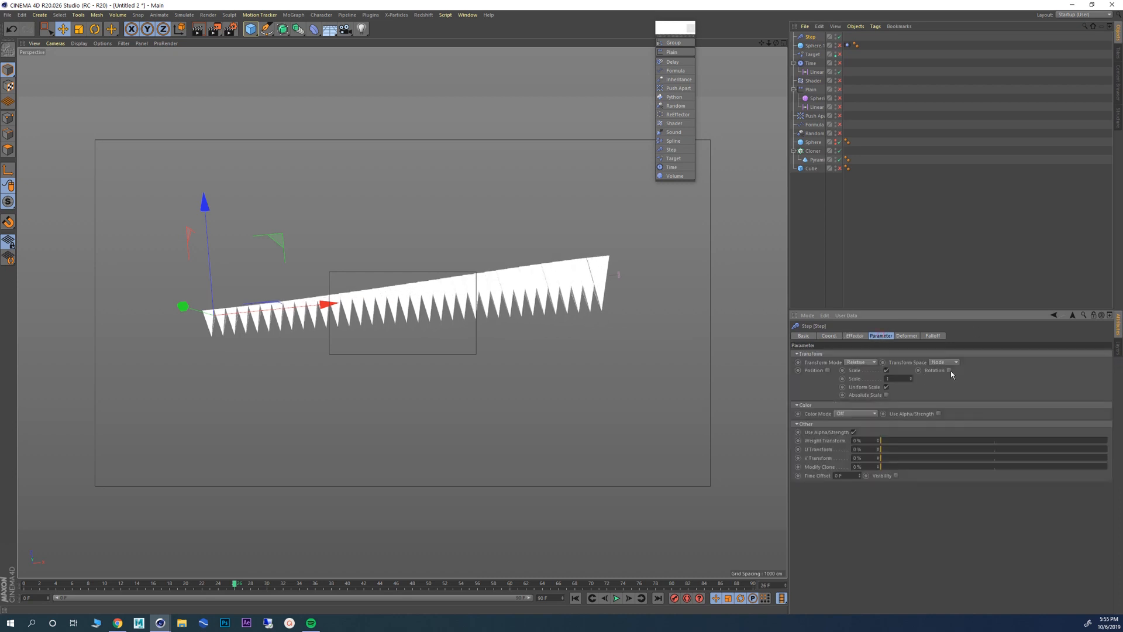
left_click(949, 371)
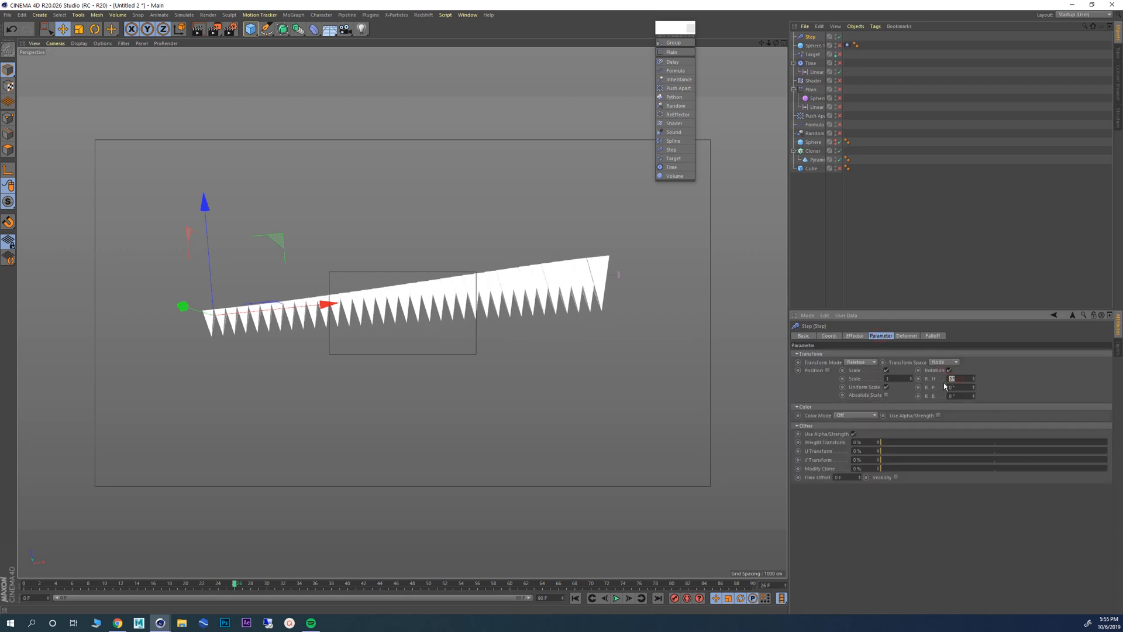
key("Return")
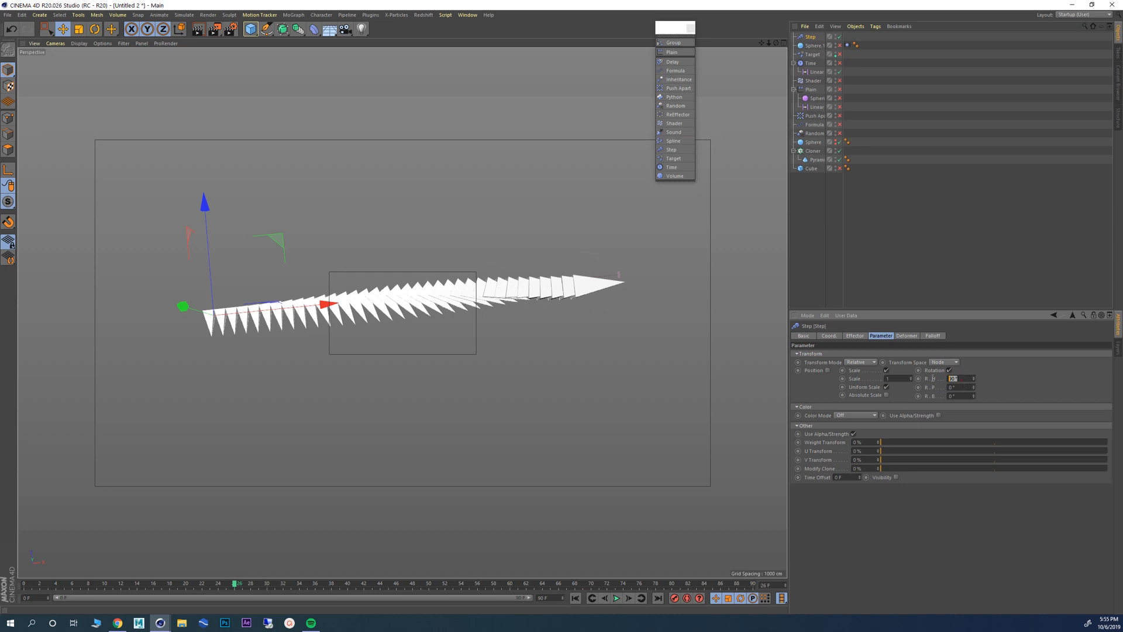
type("90")
key("Return")
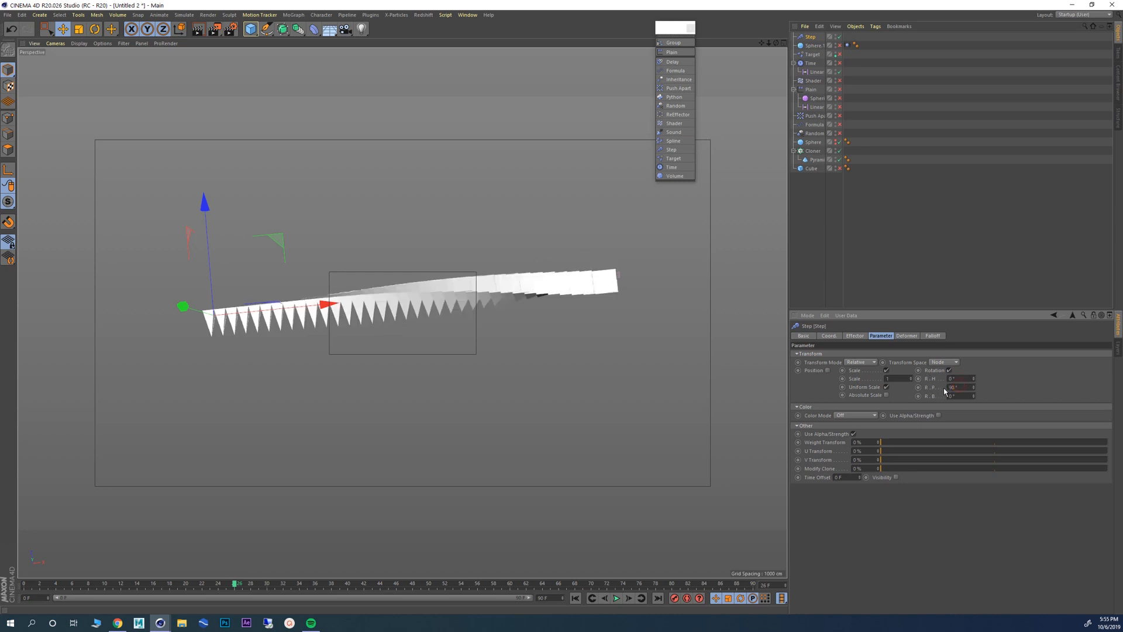
mouse_move(473, 358)
left_mouse_down("alt")
mouse_move(373, 268)
mouse_move(414, 256)
mouse_move(494, 301)
mouse_move(488, 284)
left_mouse_up("alt")
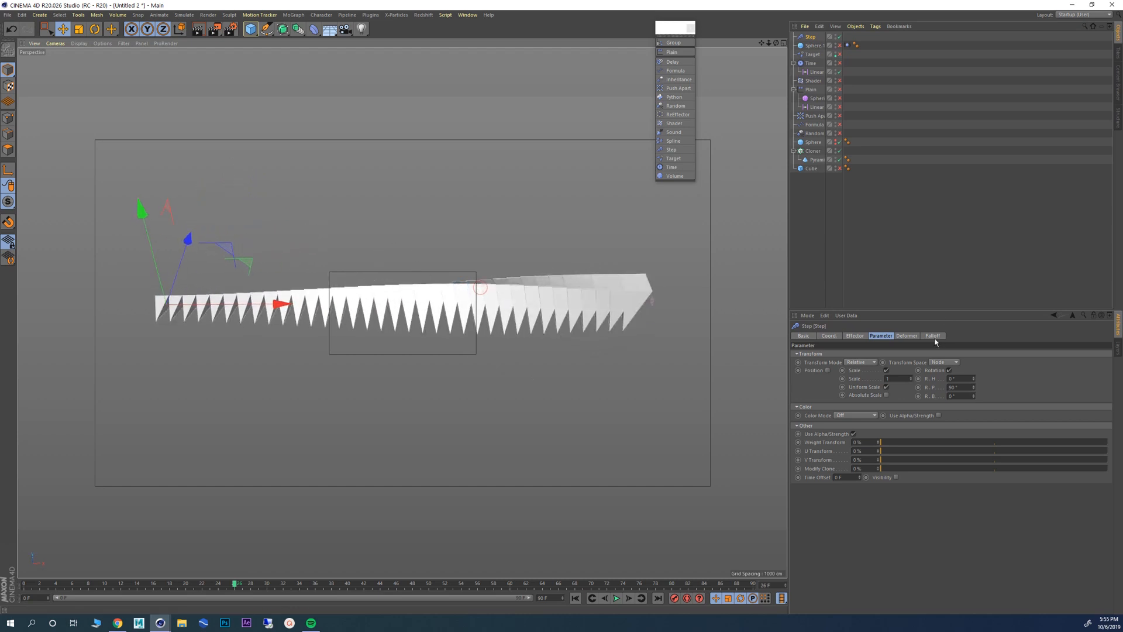
Step: Examine the Step effector's deformer option and the start and end points of its spline curve
left_click(903, 337)
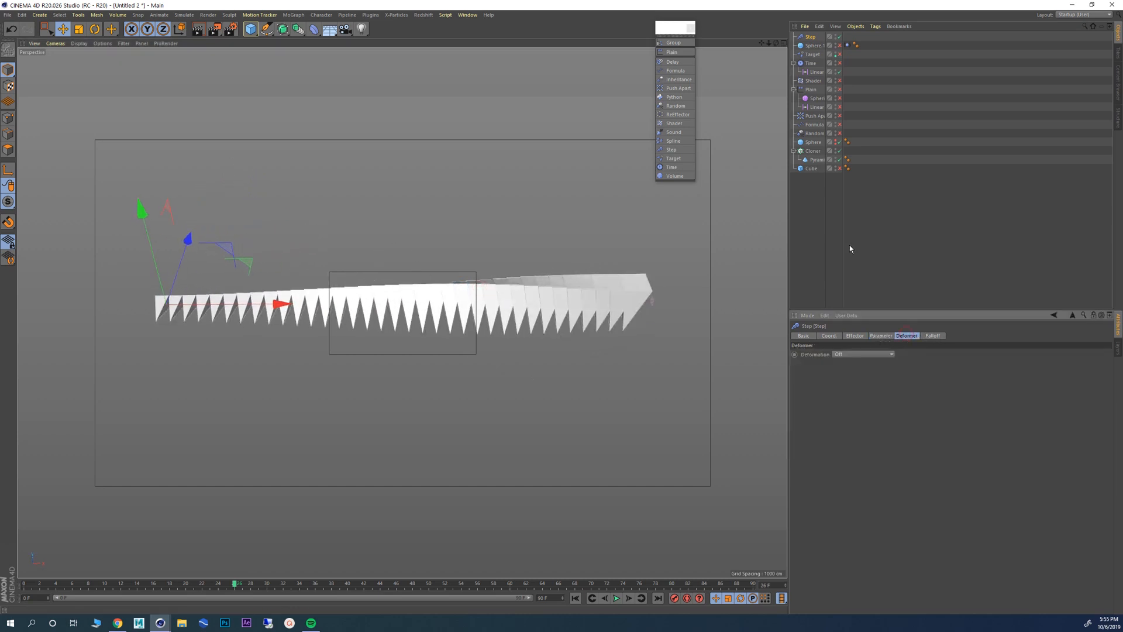
left_click(878, 337)
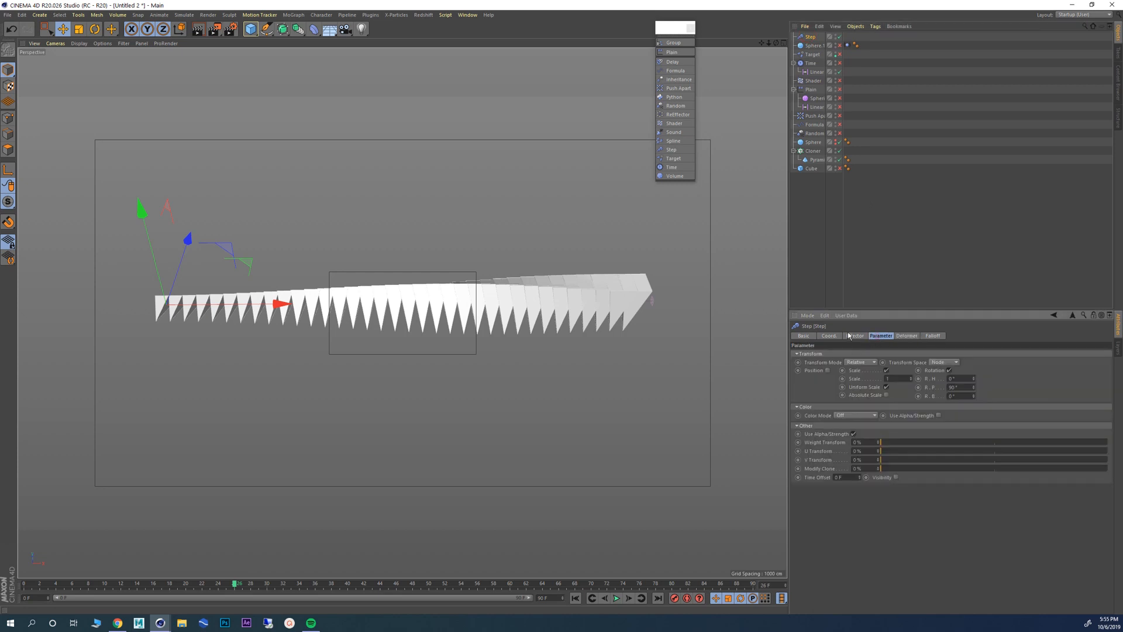
left_click(853, 336)
left_click_drag(1096, 386, 1100, 362)
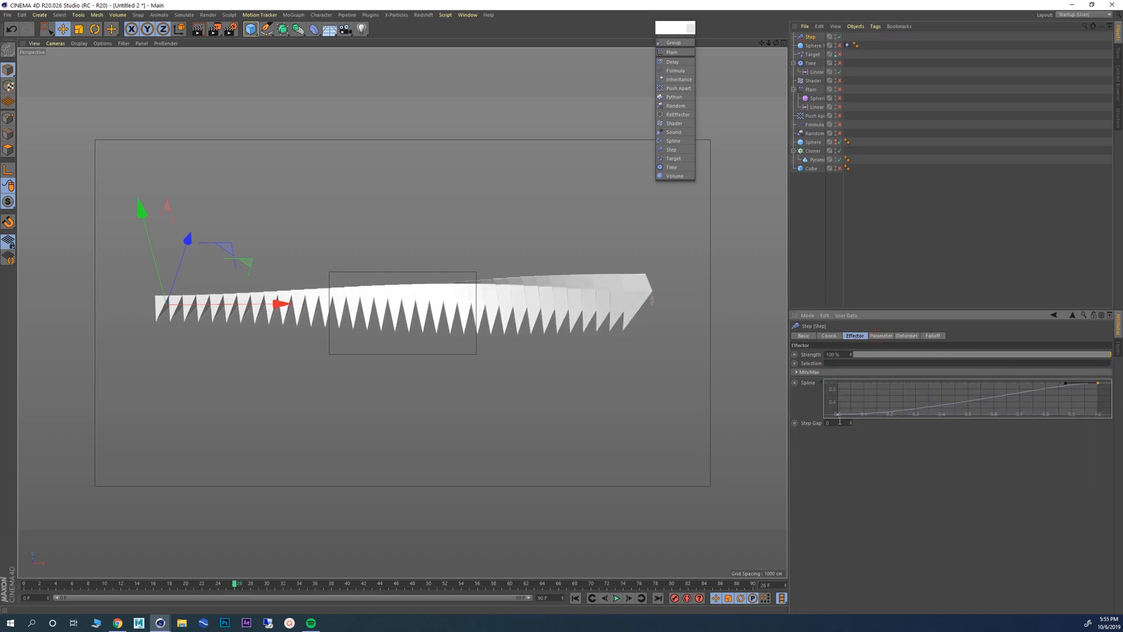
mouse_move(836, 413)
left_mouse_down()
mouse_move(814, 391)
mouse_move(811, 414)
mouse_move(838, 413)
left_mouse_up()
Step: Enable position on the Step effector and set P.X, P.Y and P.Z to 1000 cm each
left_click(874, 336)
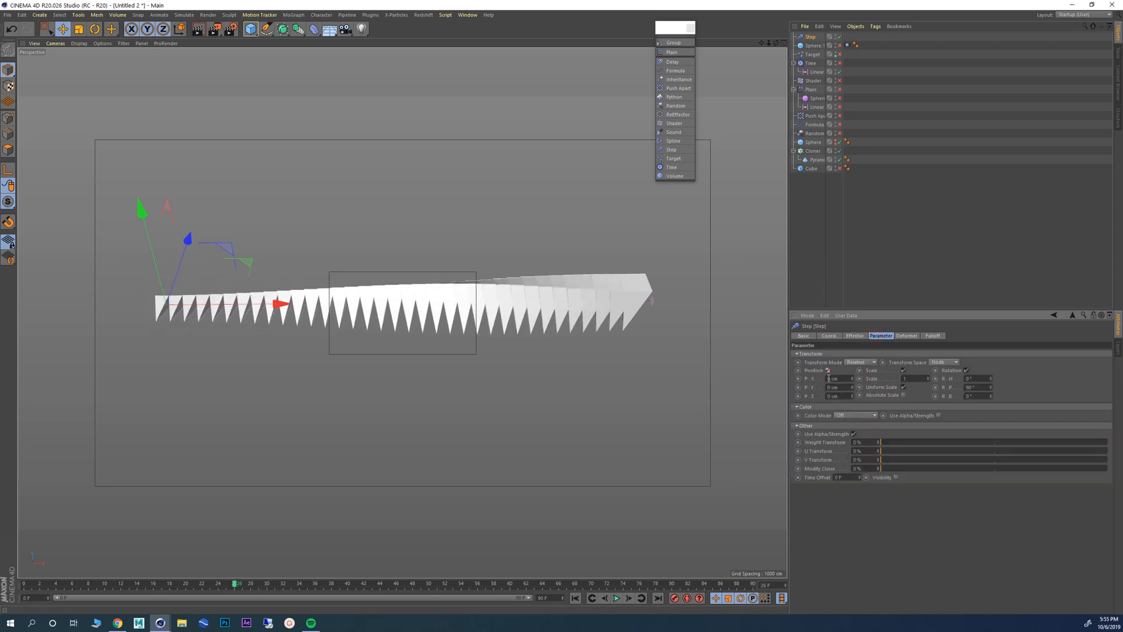
type("100")
key("Return")
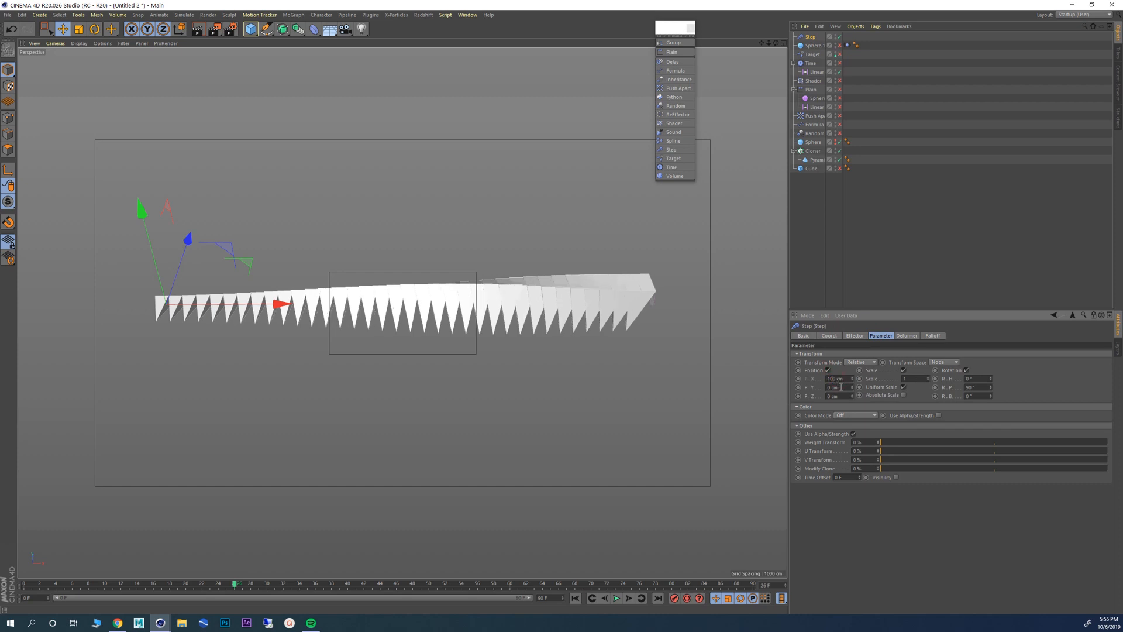
type("0")
key("Return")
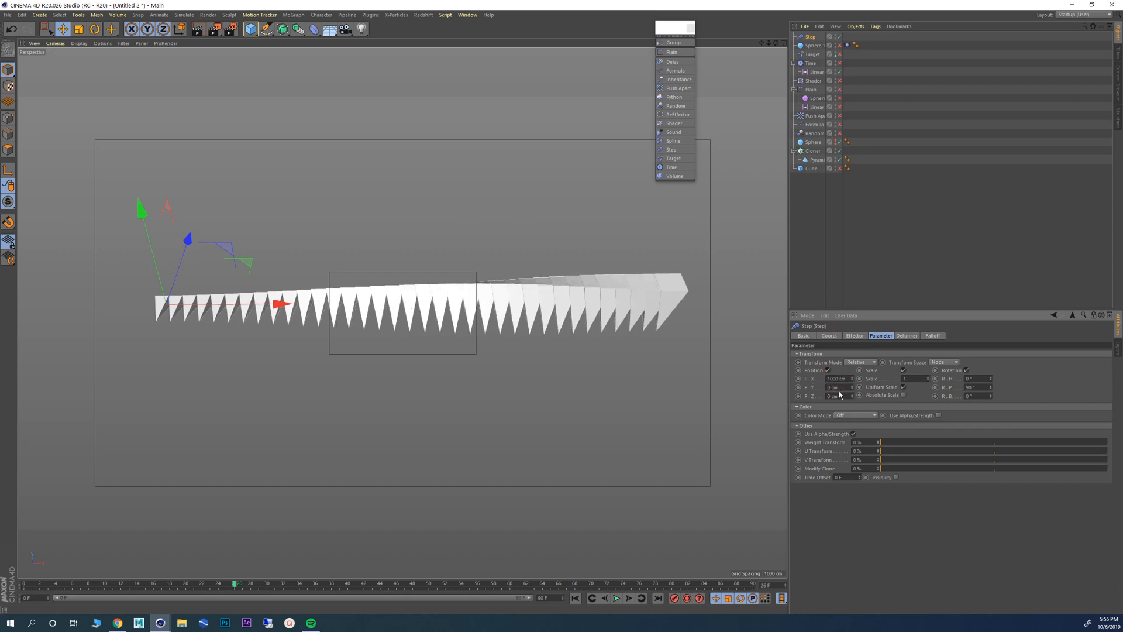
type("1000")
key("Return")
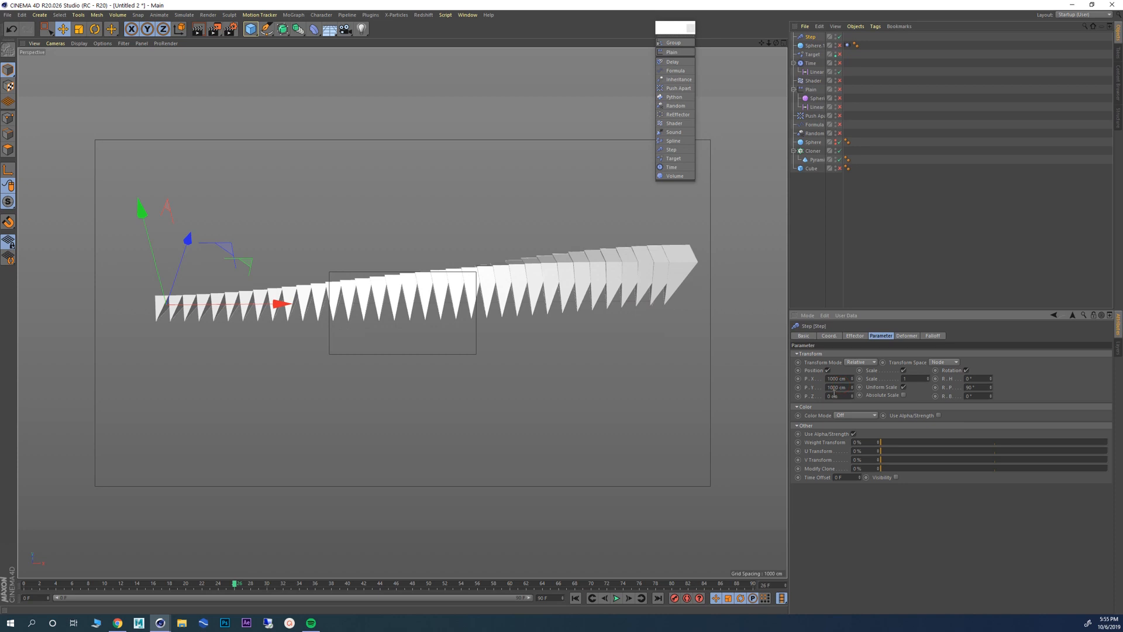
left_click(828, 397)
type("1000")
key("Return")
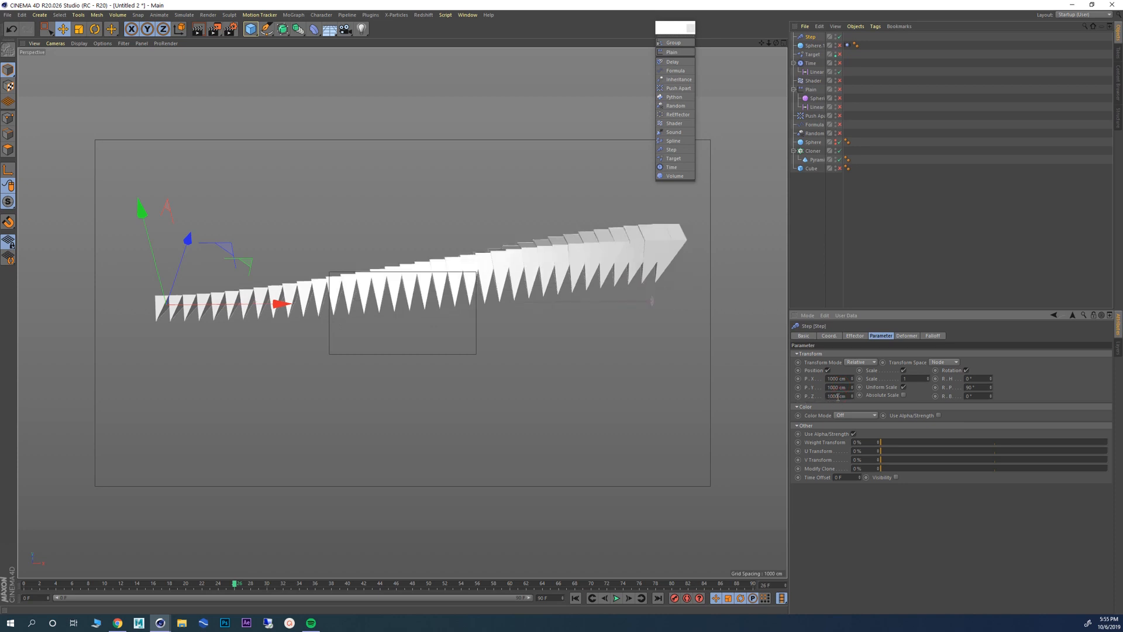
Step: Set the Step effector's R.P rotation to 1000° to twist the row of pyramids
mouse_move(560, 326)
left_mouse_down("alt")
mouse_move(557, 346)
mouse_move(592, 318)
mouse_move(699, 307)
left_mouse_up("alt")
left_click_drag(980, 387, 971, 388)
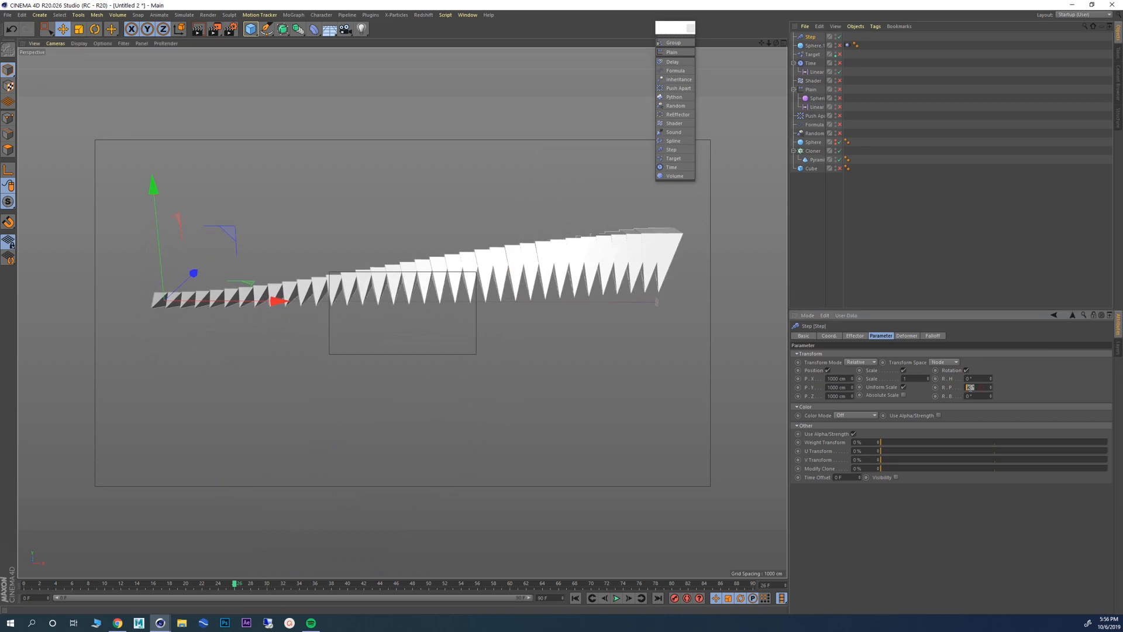
type("1000")
key("Return")
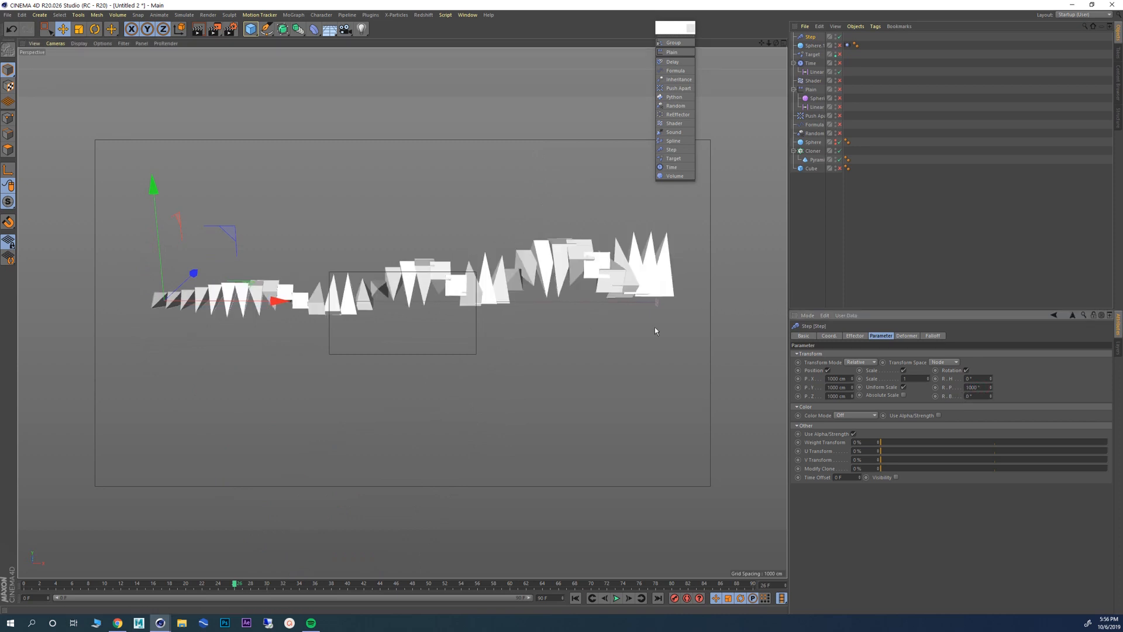
mouse_move(515, 302)
left_mouse_down("alt")
mouse_move(508, 285)
mouse_move(499, 294)
left_mouse_up("alt")
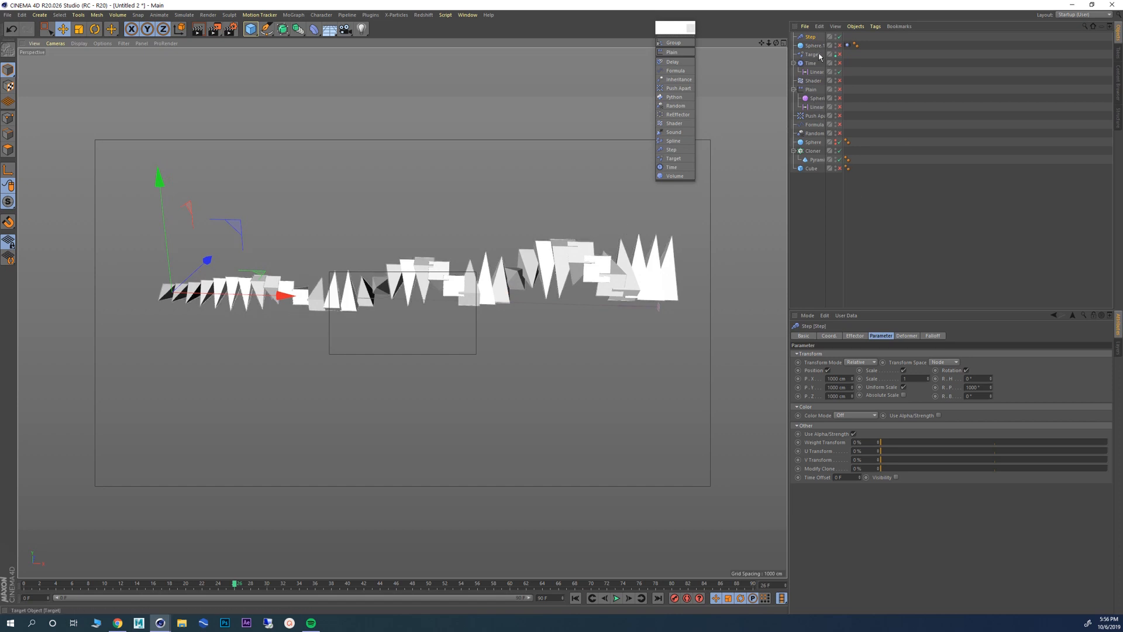
Step: Look at the Step effector's deformer options and lower the end point of its spline curve to about 0.4
left_click(907, 336)
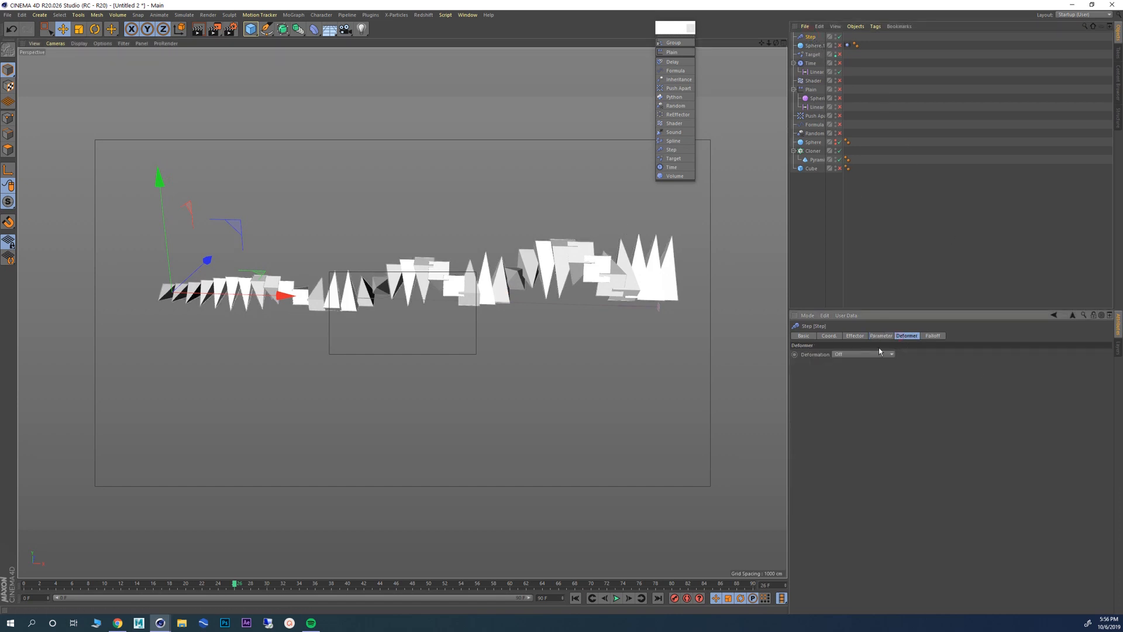
left_click(856, 336)
mouse_move(1098, 383)
left_mouse_down()
mouse_move(1118, 416)
mouse_move(1122, 382)
mouse_move(1122, 401)
left_mouse_up()
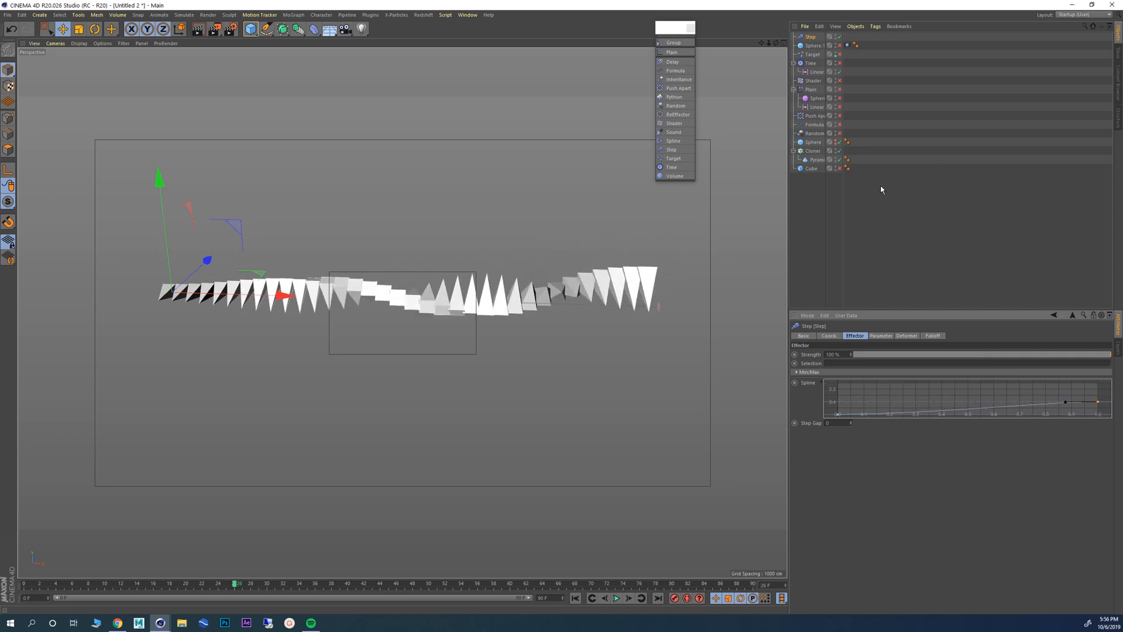
Step: Replace the pyramid inside the Cloner with the cube and enable the cube
left_click_drag(812, 169, 814, 193)
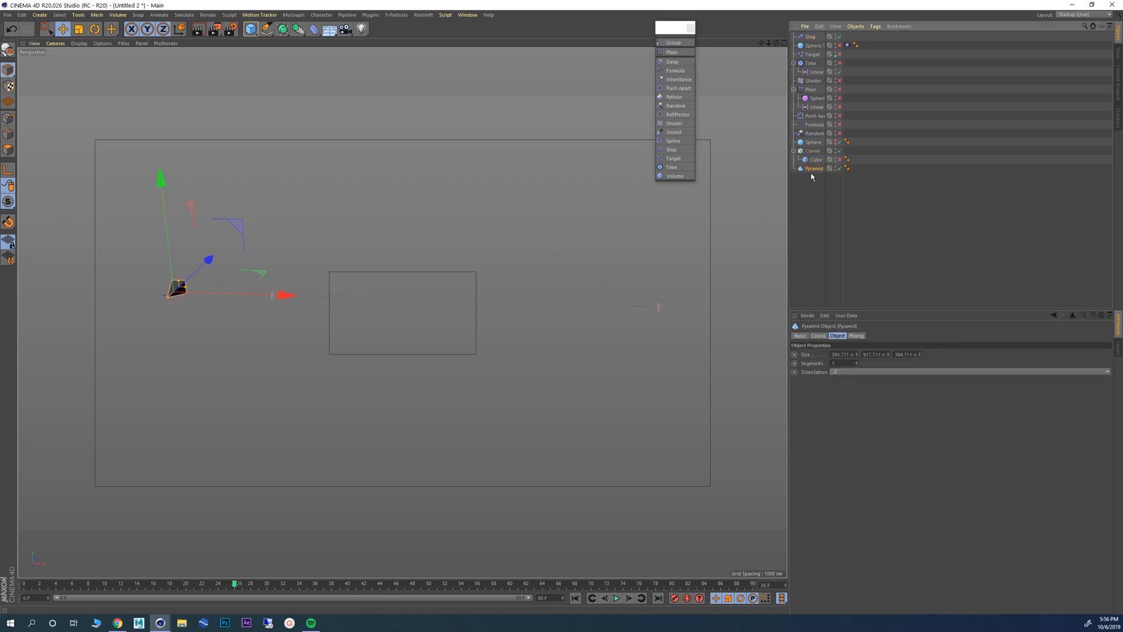
left_click(813, 150)
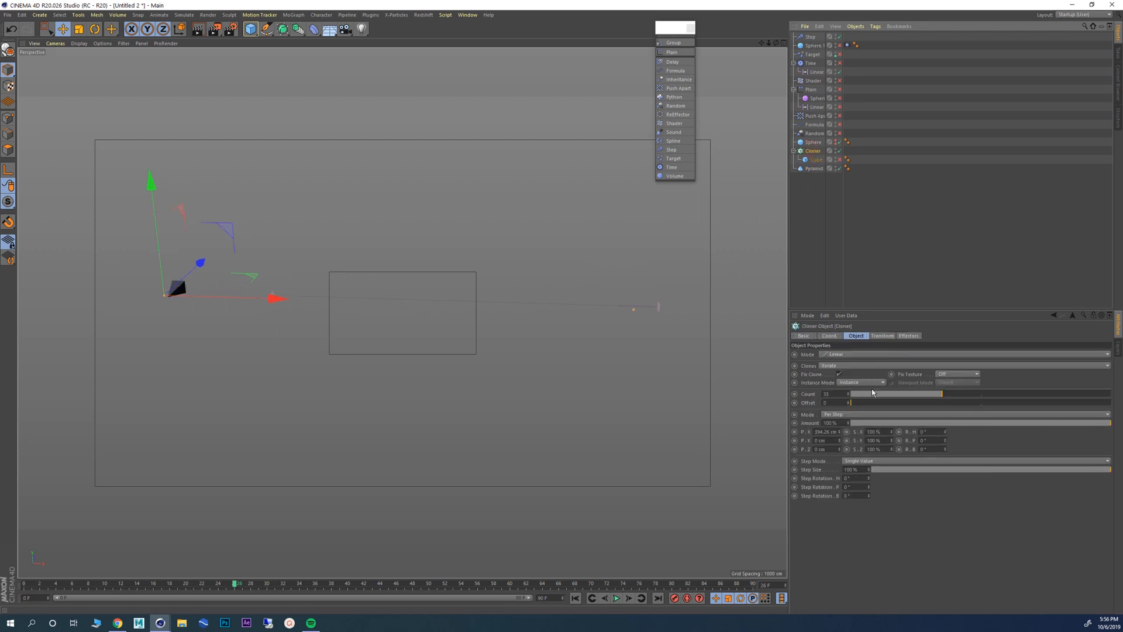
left_click_drag(873, 392, 911, 396)
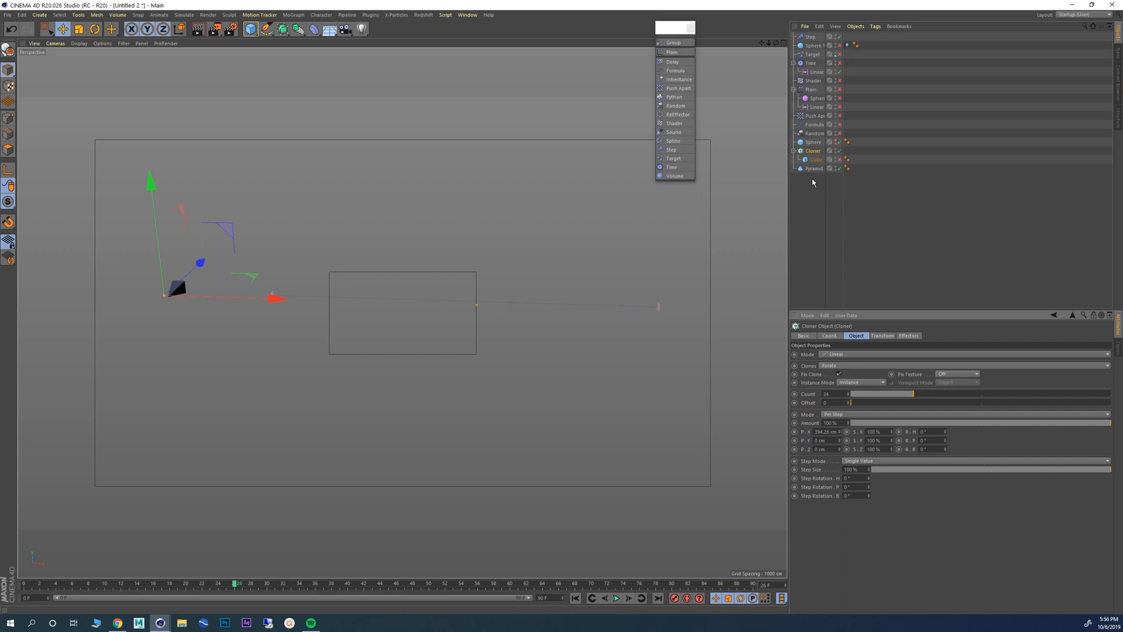
left_click(840, 159)
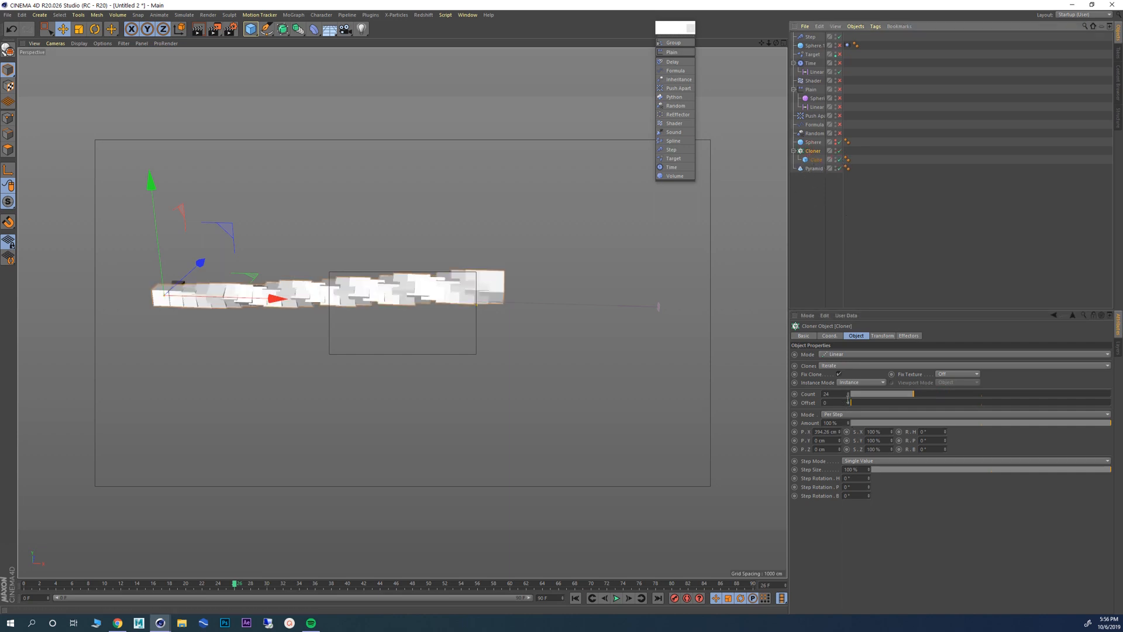
Step: Set the Cloner's count to 64 and its P.X spacing per step to 800 cm
mouse_move(874, 393)
left_mouse_down()
mouse_move(1072, 391)
mouse_move(948, 394)
mouse_move(1019, 394)
left_mouse_up()
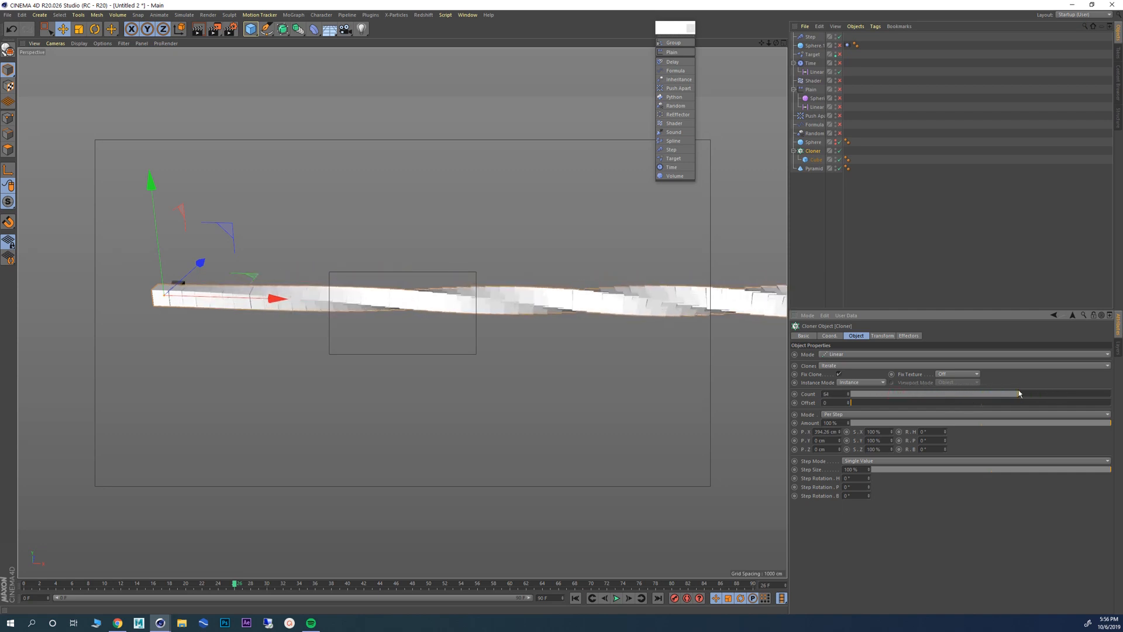
left_click_drag(841, 433, 806, 432)
left_click(830, 432)
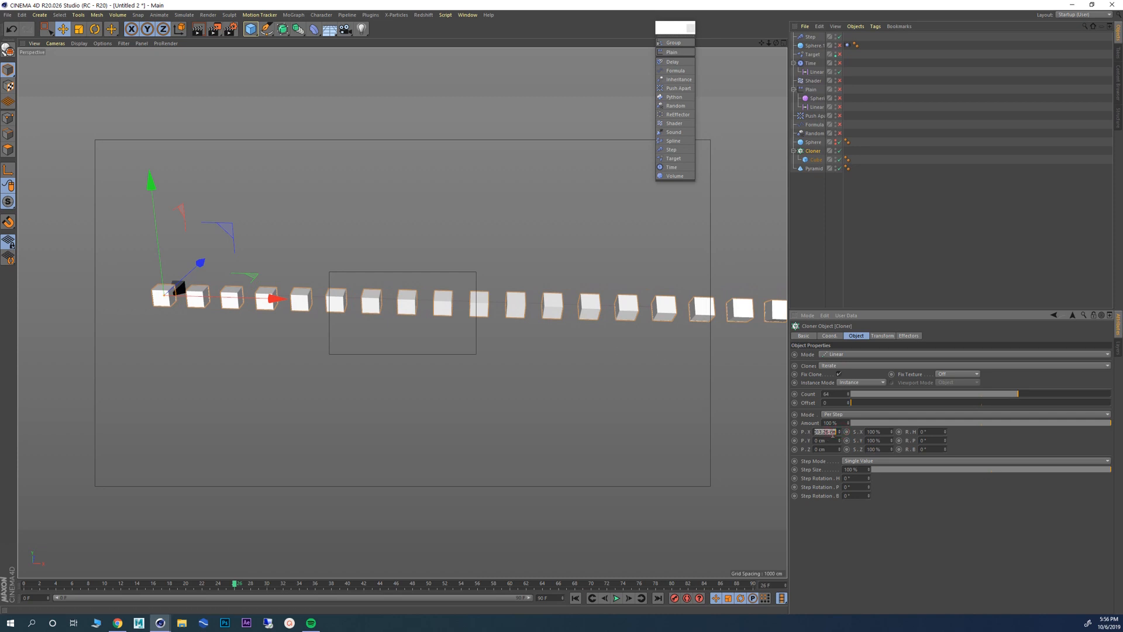
type("800")
key("Return")
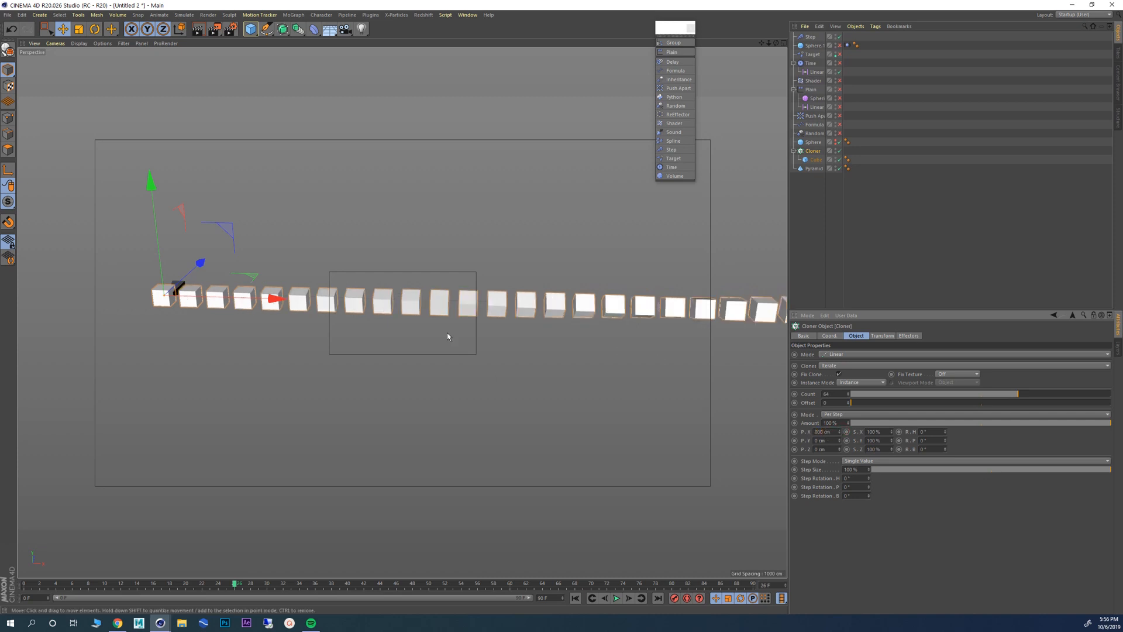
right_click_drag(447, 333, 384, 322, "alt")
middle_click_drag(385, 322, 266, 320, "alt")
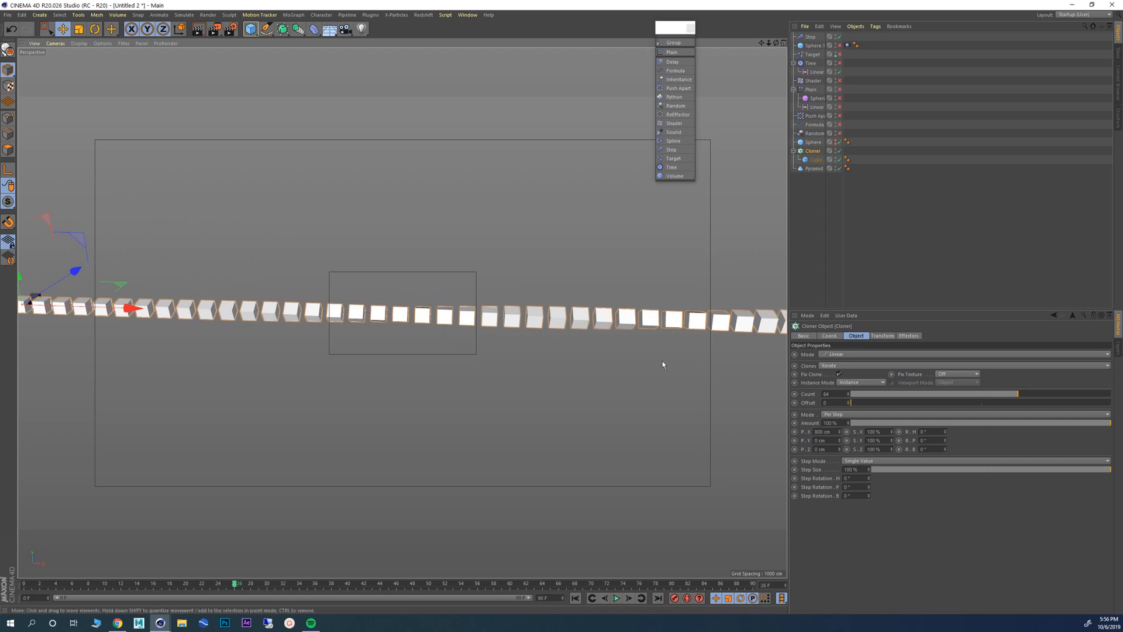
Step: Scale up the cube inside the Cloner so the clones nearly fill the gaps along the row
left_click(815, 160)
left_click(80, 30)
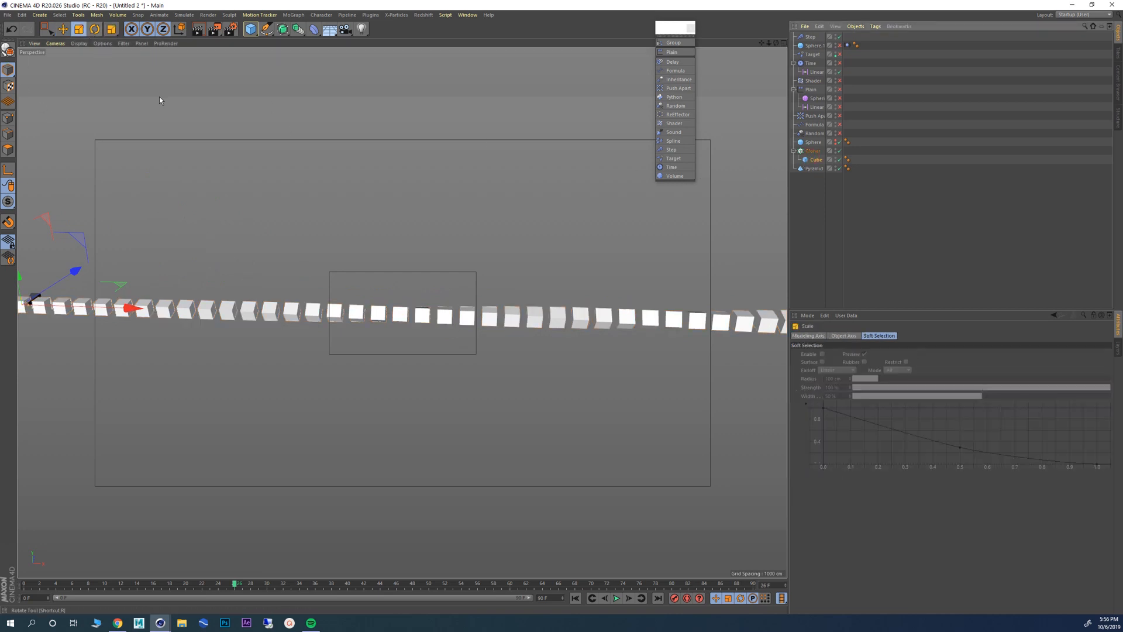
left_click_drag(159, 97, 414, 189)
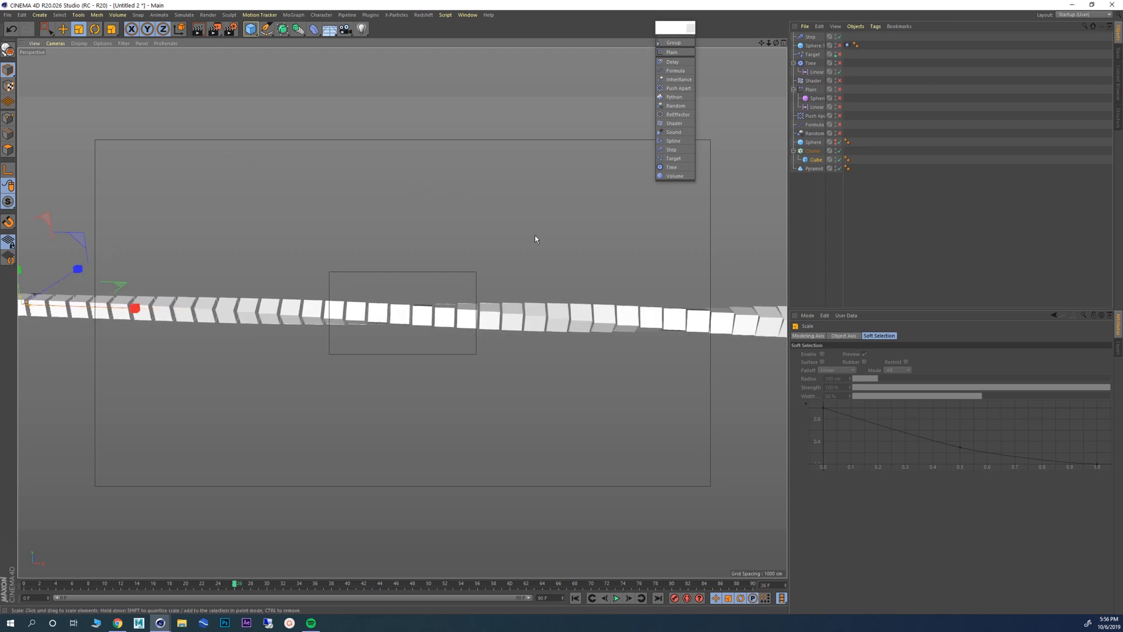
right_click_drag(535, 235, 330, 277, "alt")
middle_click_drag(544, 326, 293, 306, "alt")
middle_click_drag(462, 302, 249, 284, "alt")
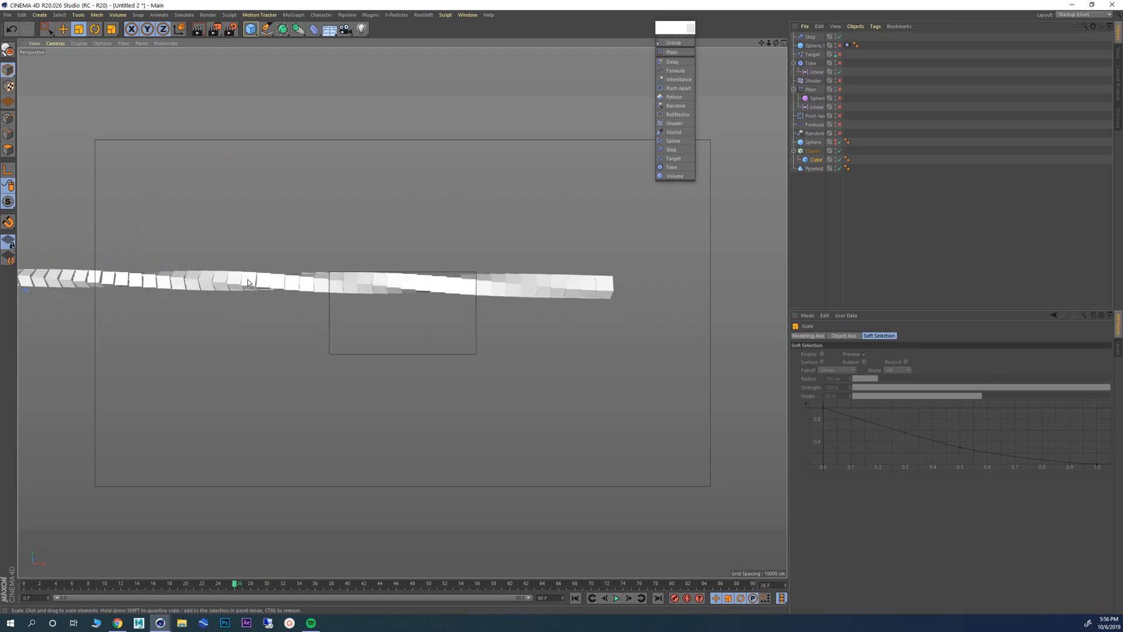
Step: Adjust the end point of the Step effector's spline curve and inspect the twisted row of cubes
left_click(810, 36)
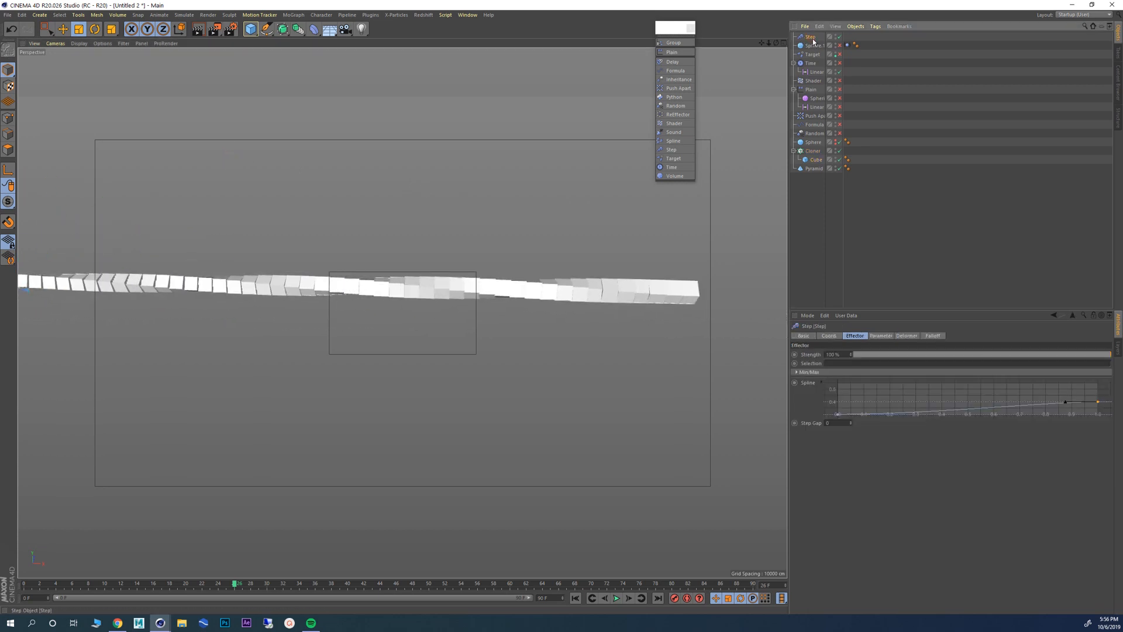
mouse_move(1098, 402)
left_mouse_down()
mouse_move(1105, 391)
mouse_move(1114, 413)
mouse_move(1117, 402)
left_mouse_up()
scroll(403, 313, "up", 4)
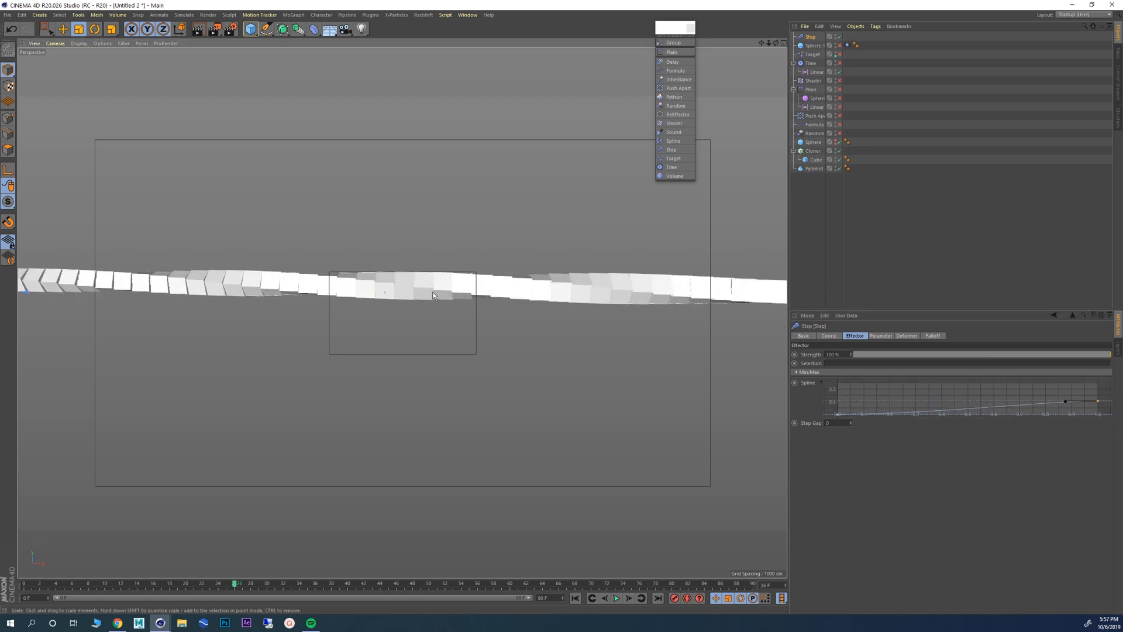
left_click_drag(357, 259, 475, 262, "alt")
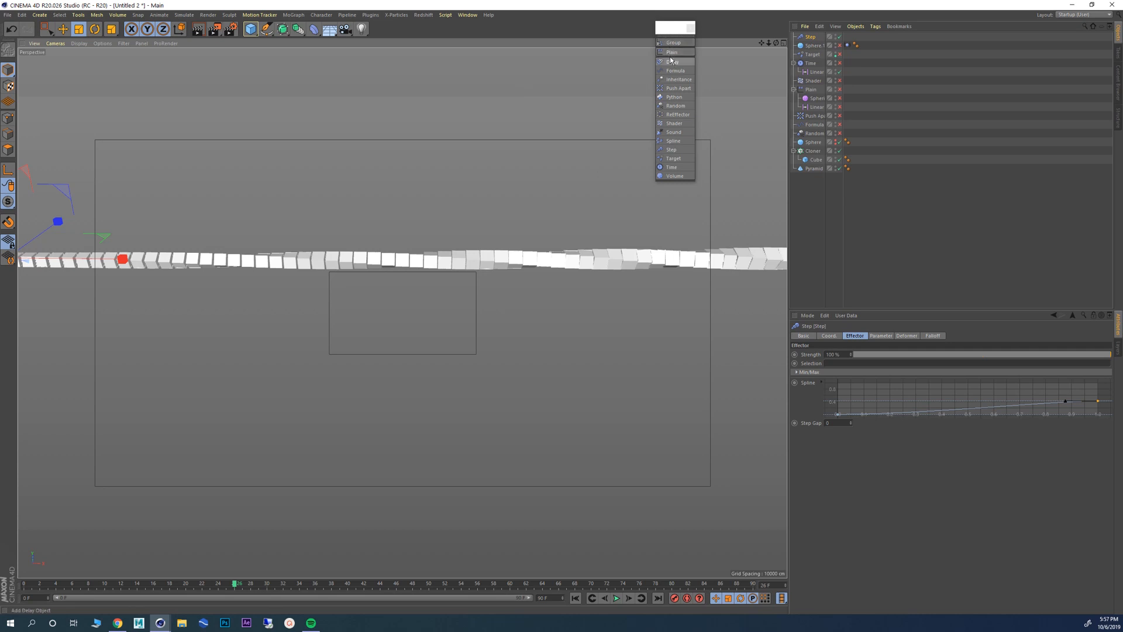
Step: Delete all effectors, fields and spheres plus the spare pyramid, keeping only the Cloner with its cube
left_click_drag(670, 29, 665, 29)
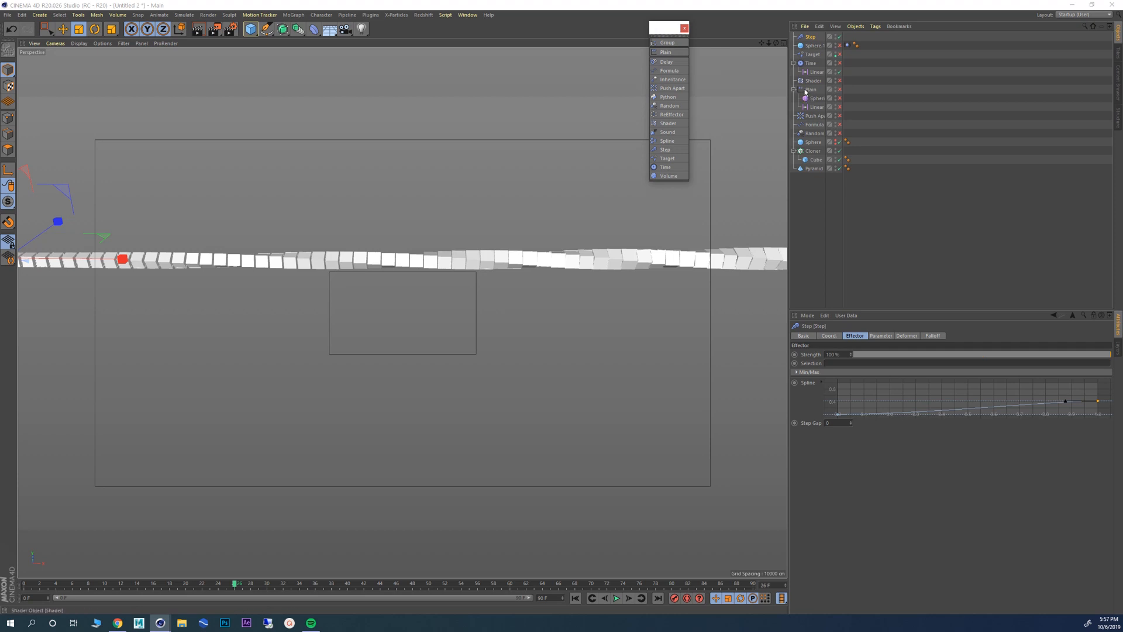
left_click(812, 152)
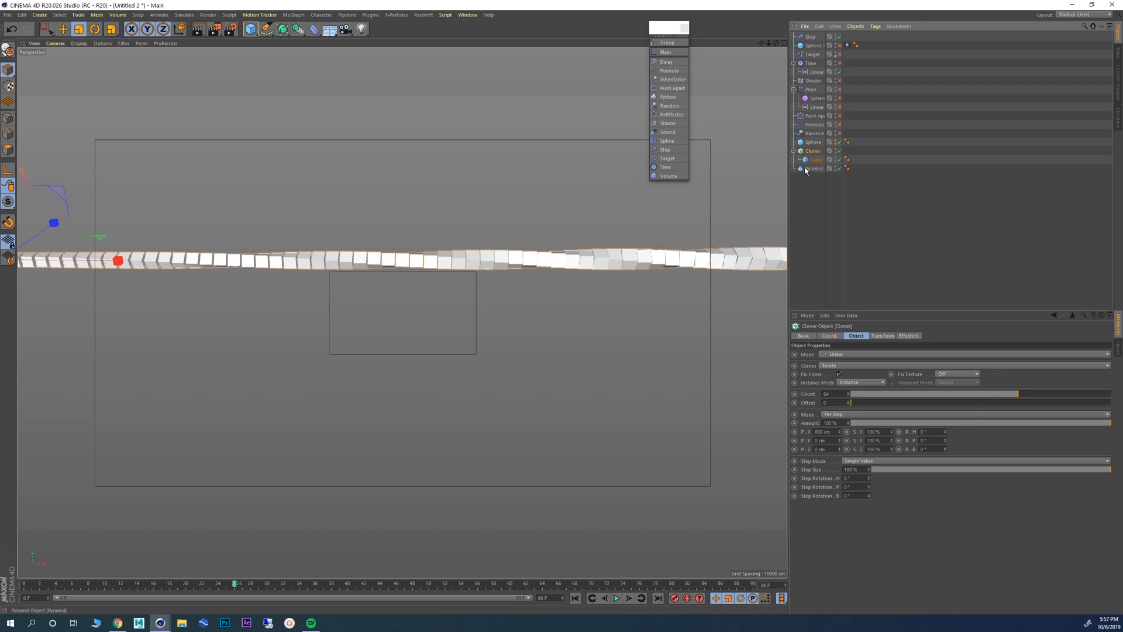
left_click(814, 37)
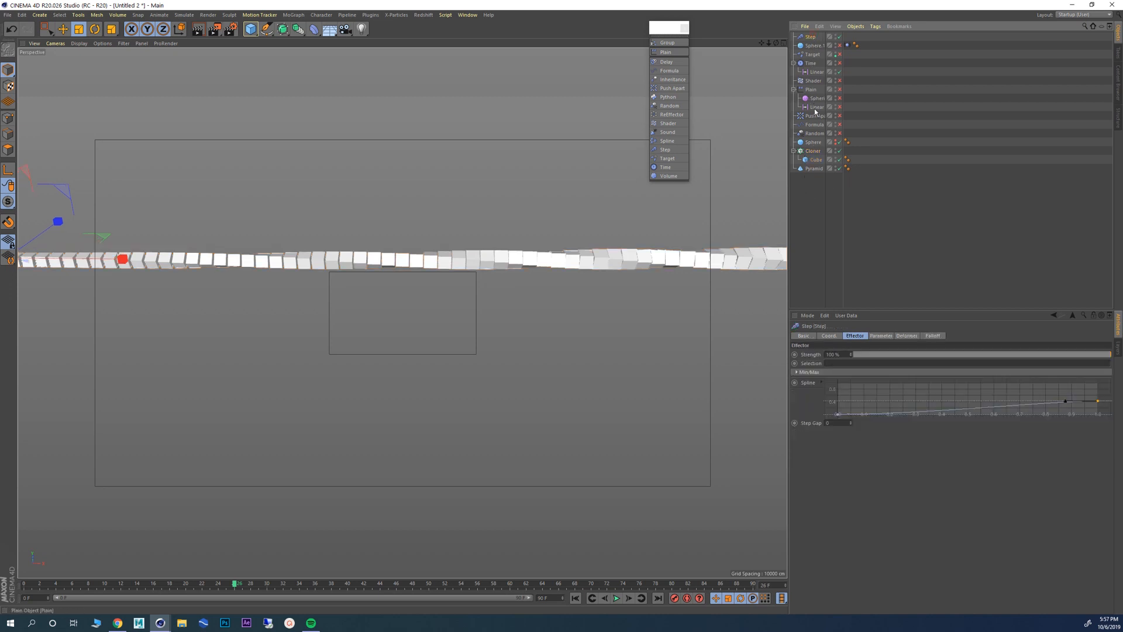
left_click(814, 144, "shift")
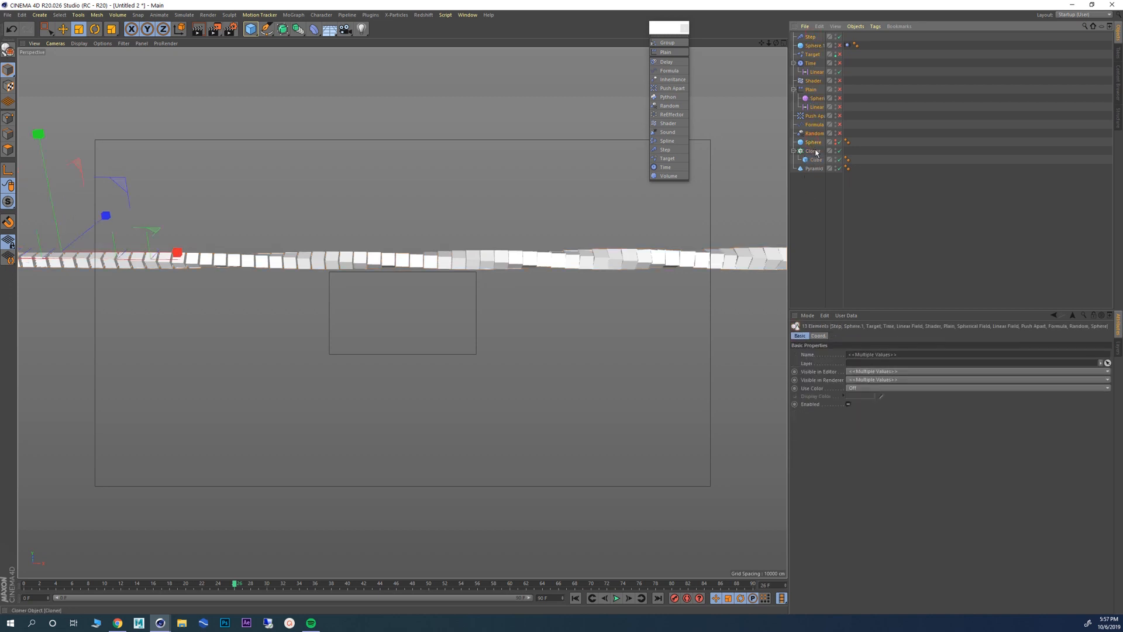
key("Delete")
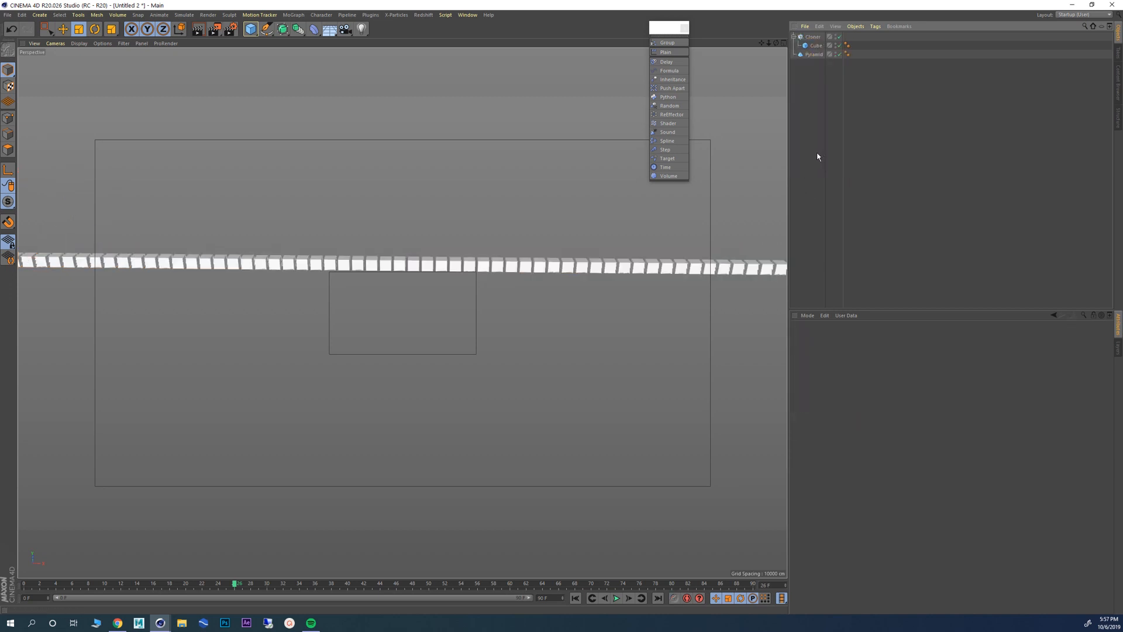
left_click(811, 56)
key("Delete")
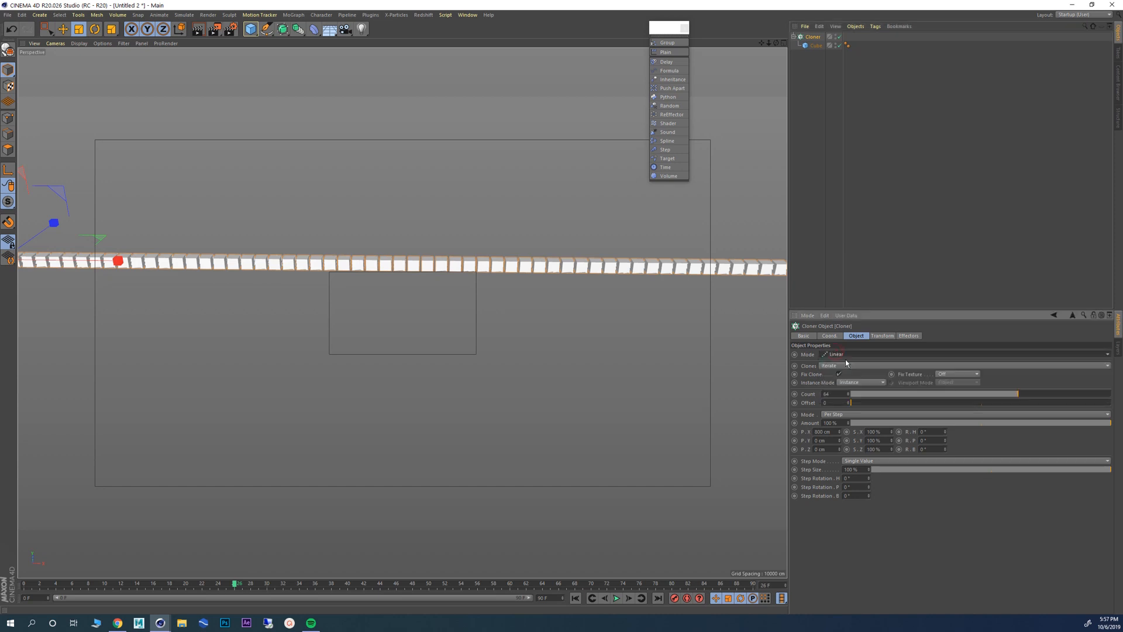
Step: Change the Cloner's mode from Linear to Grid Array and frame the whole grid of cubes
left_click(842, 355)
left_click(848, 386)
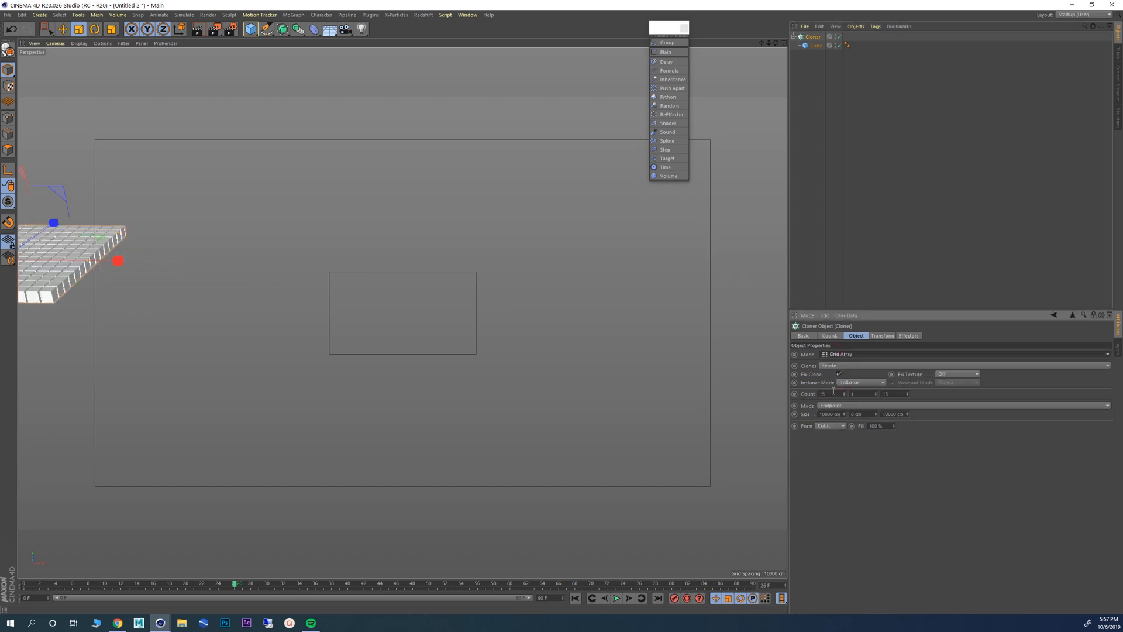
middle_click_drag(130, 243, 492, 296, "alt")
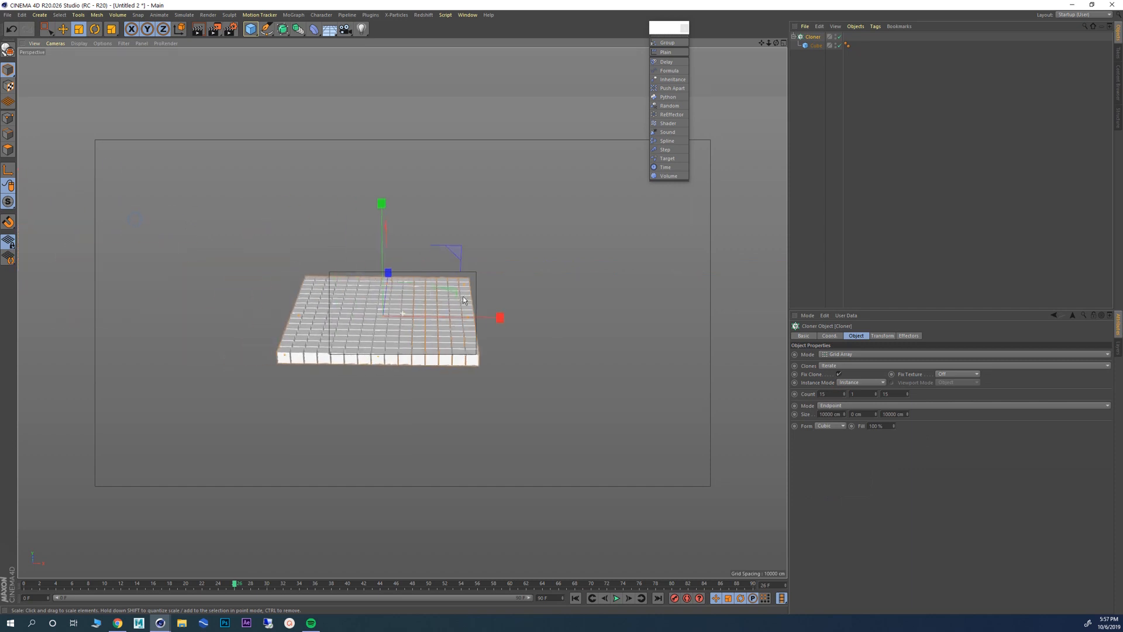
left_click_drag(468, 295, 354, 335, "alt")
right_click_drag(366, 324, 492, 351, "alt")
middle_click_drag(392, 340, 353, 326, "alt")
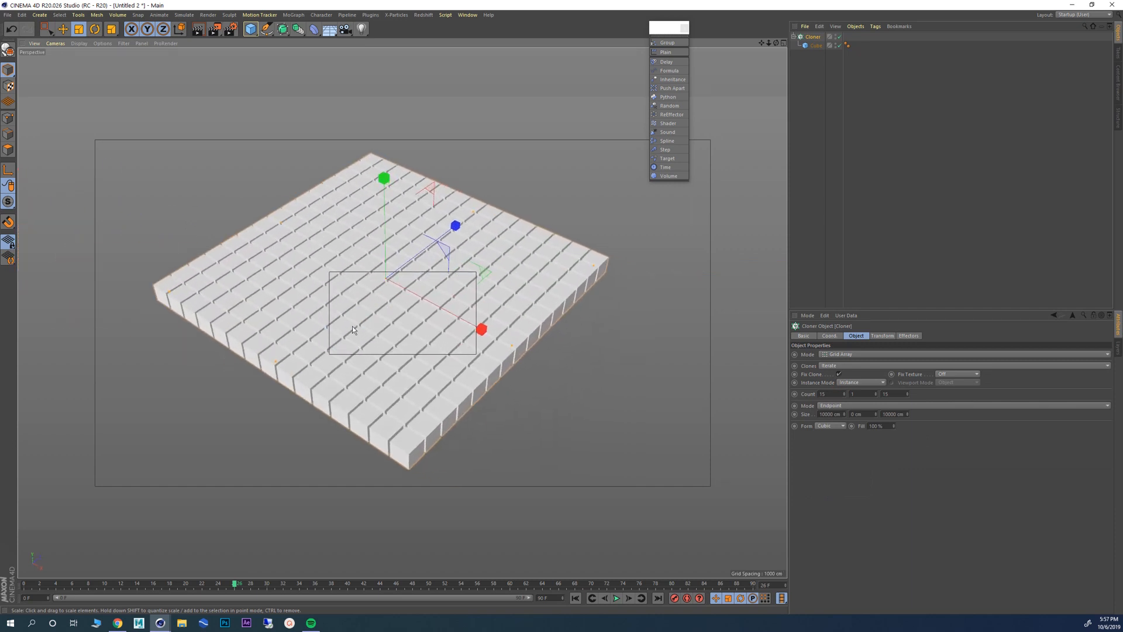
left_click_drag(345, 331, 378, 310, "alt")
right_click_drag(334, 283, 344, 296, "alt")
middle_click_drag(343, 299, 378, 303, "alt")
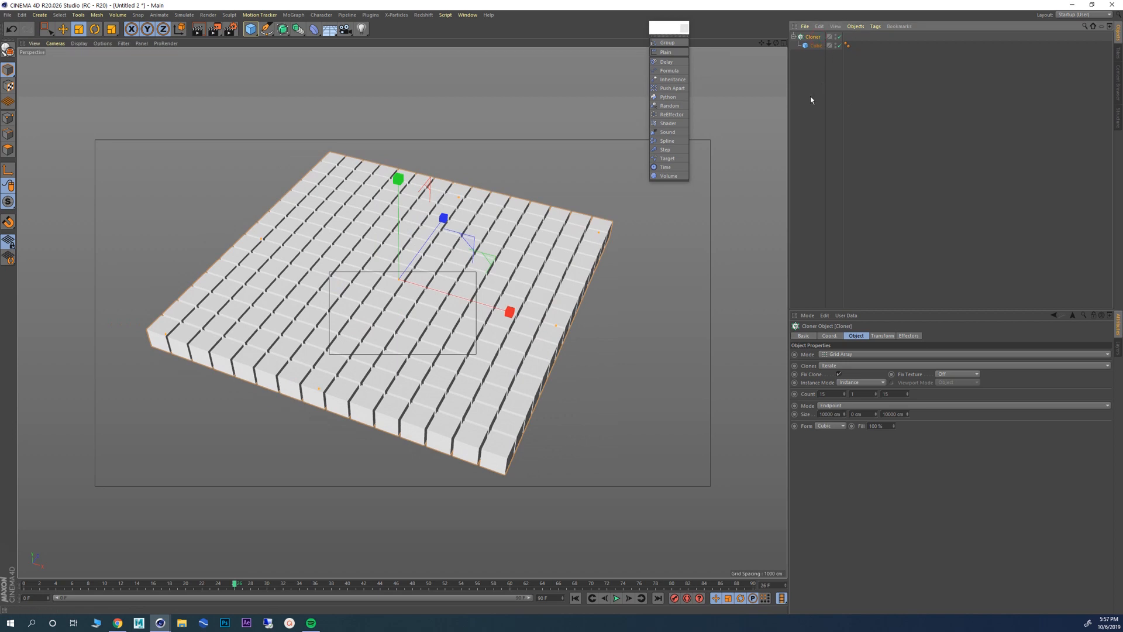
Step: Create a sphere and place it inside the Cloner above the cube so both shapes alternate in the grid
left_click(252, 29)
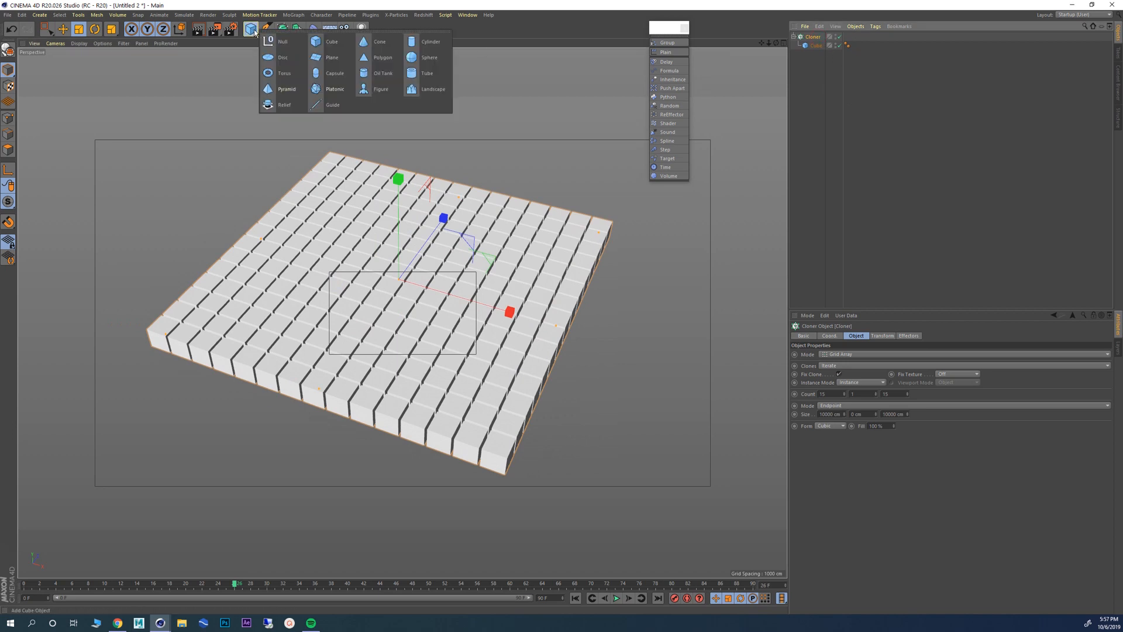
left_click(438, 57)
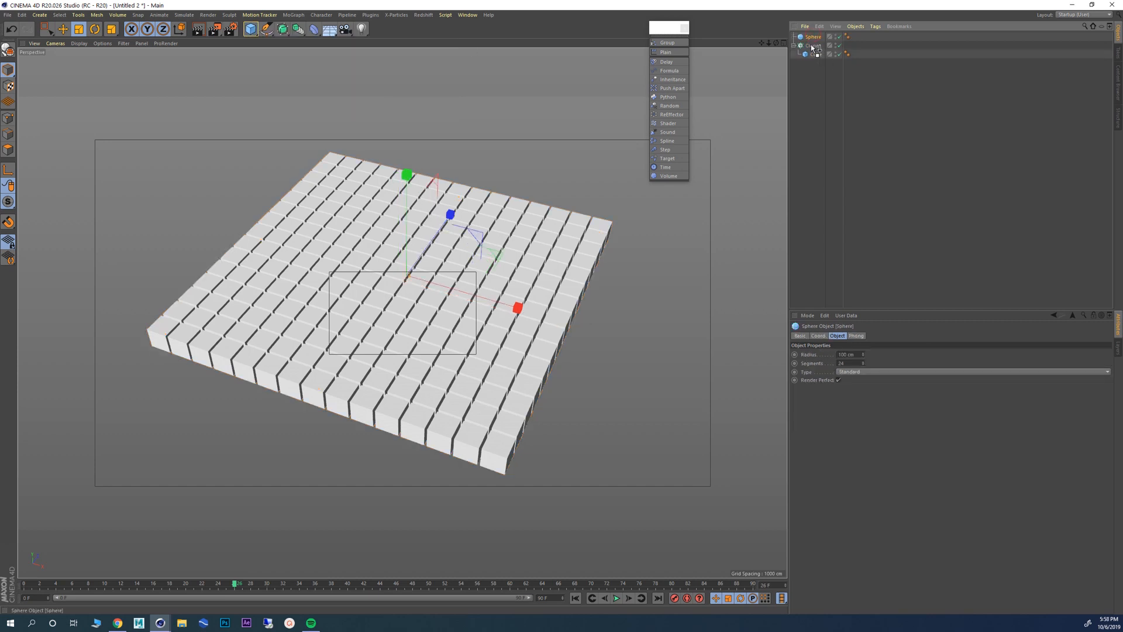
left_click_drag(814, 47, 814, 48)
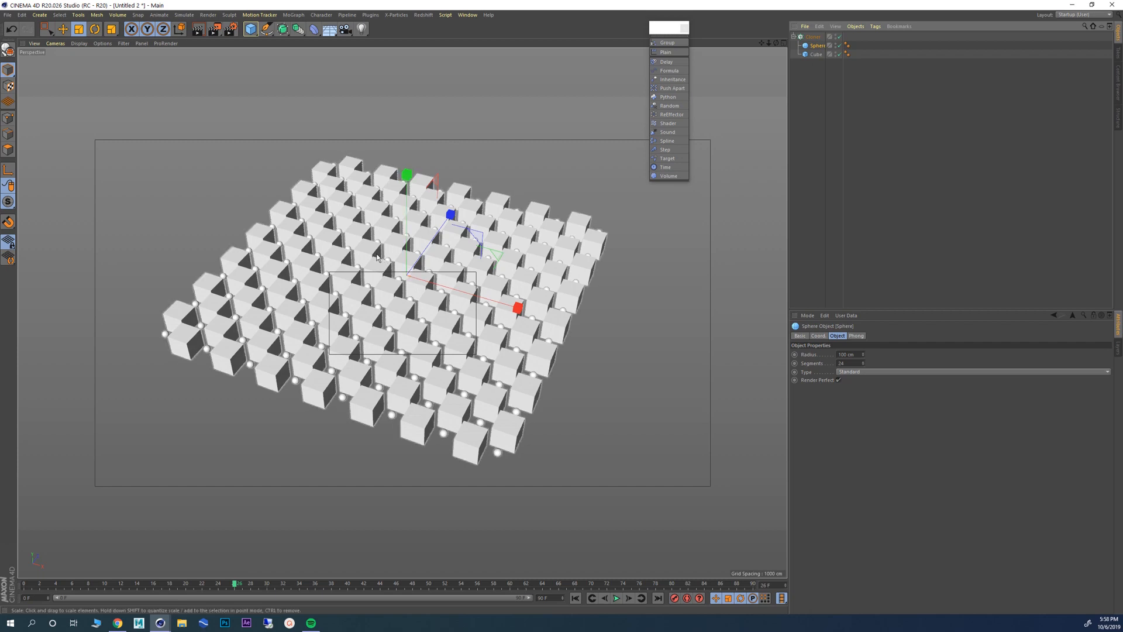
left_click_drag(377, 255, 388, 294, "alt")
right_click_drag(419, 307, 490, 316, "alt")
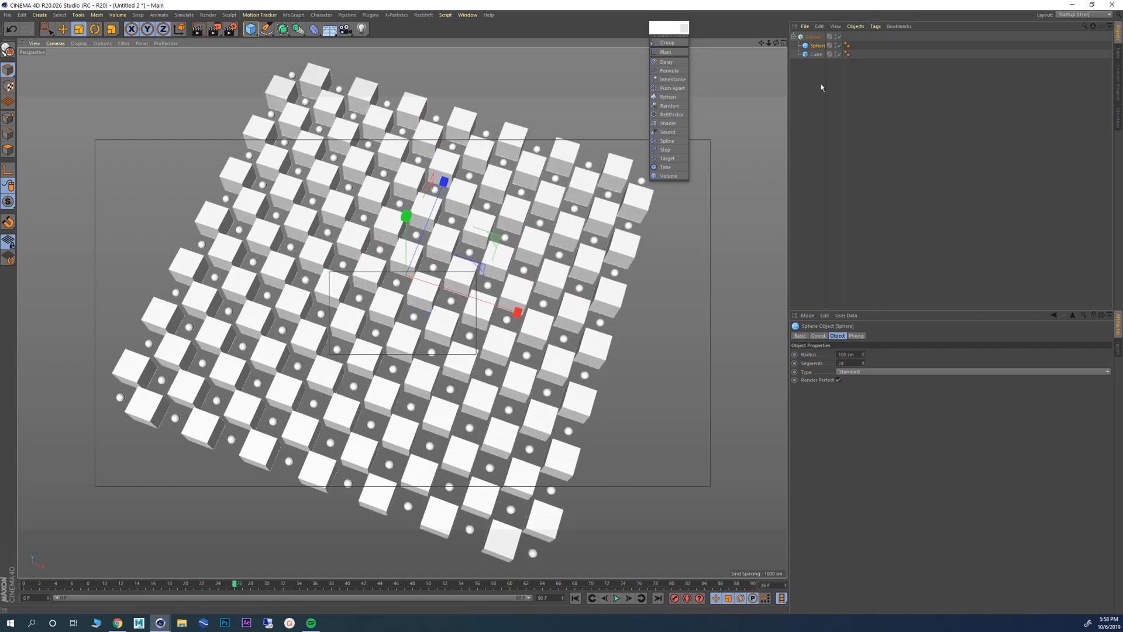
Step: Scale up the sphere inside the Cloner to roughly match the size of the cubes
left_click(78, 29)
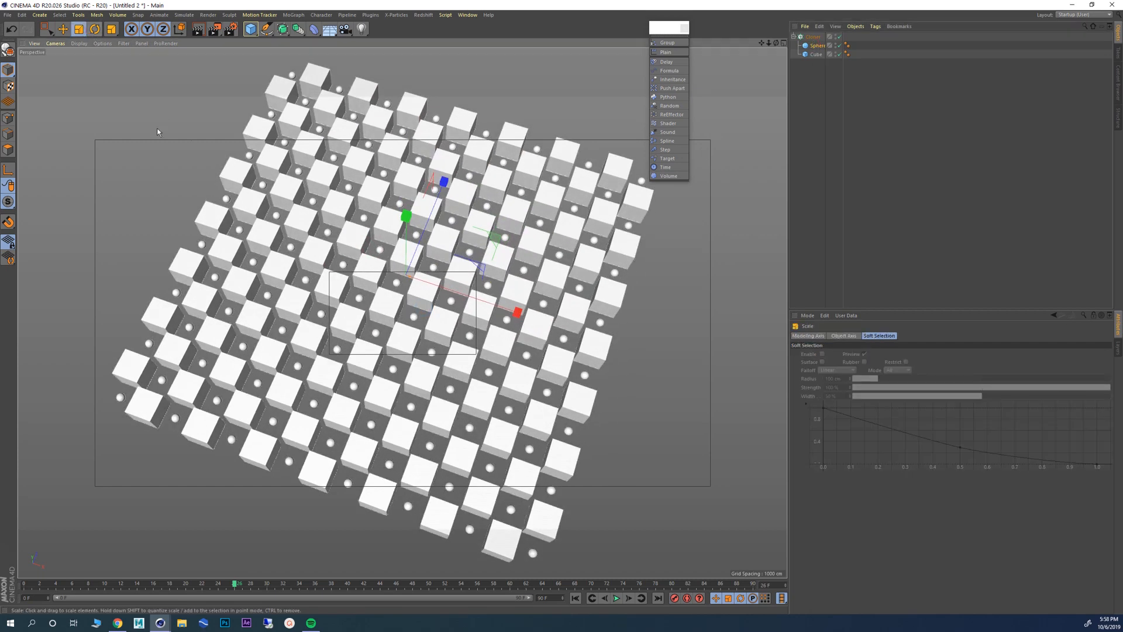
left_click_drag(157, 128, 204, 128)
mouse_move(324, 228)
left_mouse_down("alt")
mouse_move(323, 245)
mouse_move(271, 245)
mouse_move(366, 310)
mouse_move(352, 299)
left_mouse_up("alt")
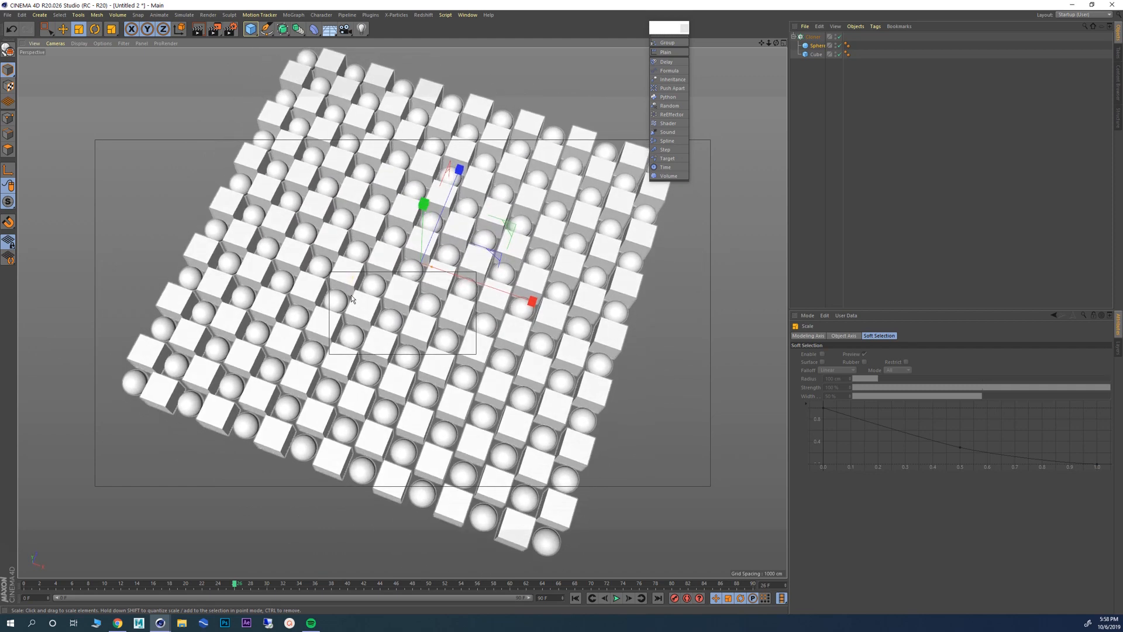
Step: Close the floating effector palette and set the Cloner's Clones distribution to Random
left_click(813, 40)
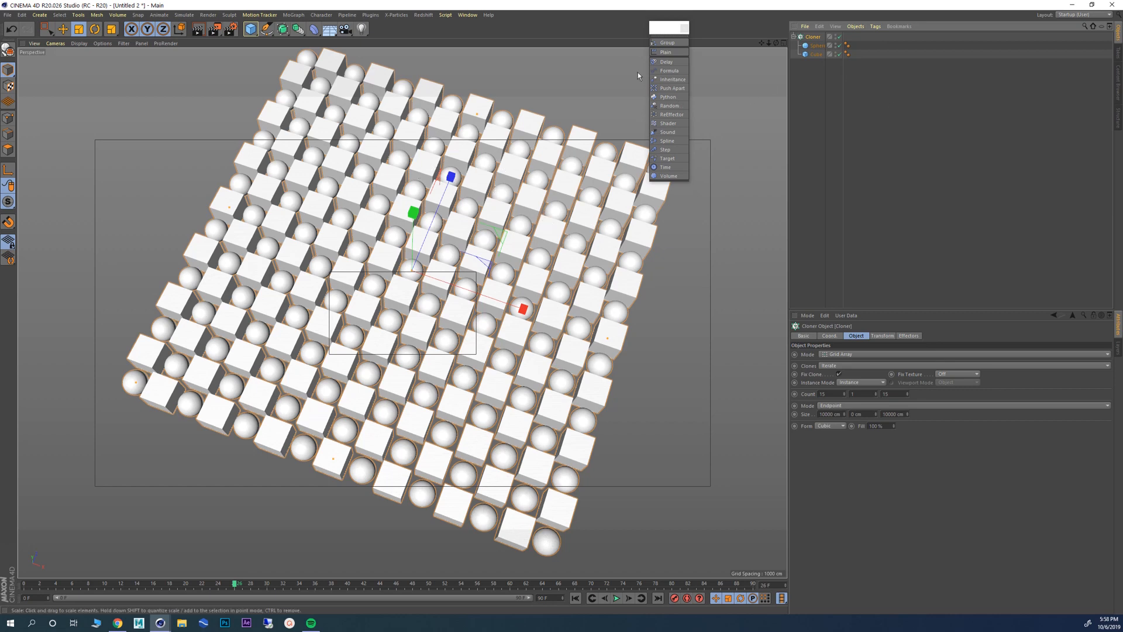
left_click(685, 28)
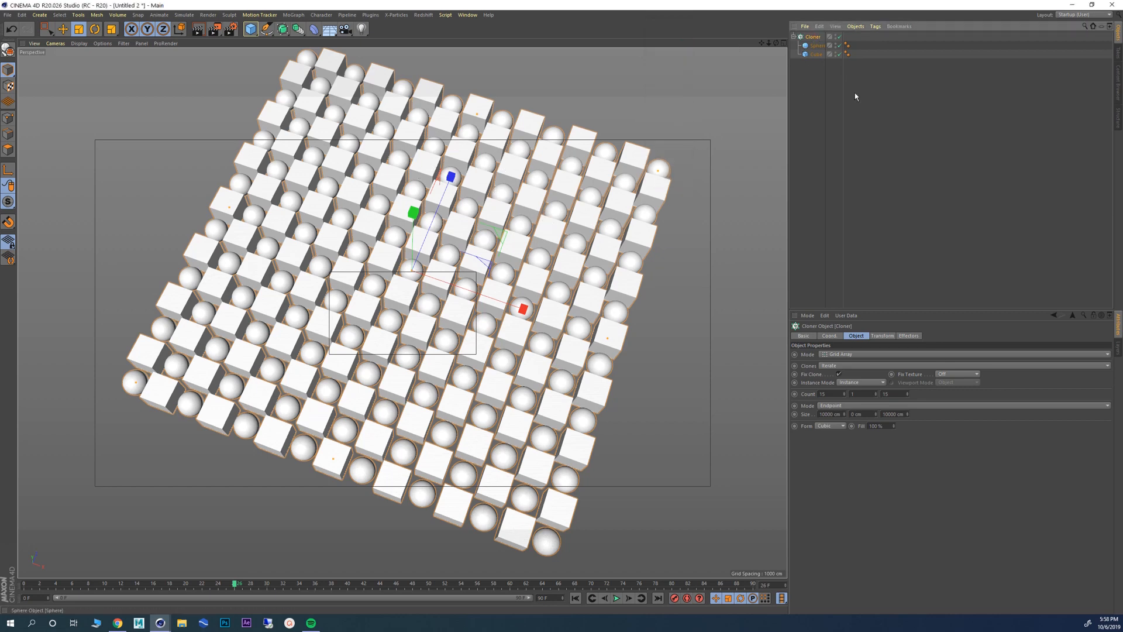
left_click(909, 335)
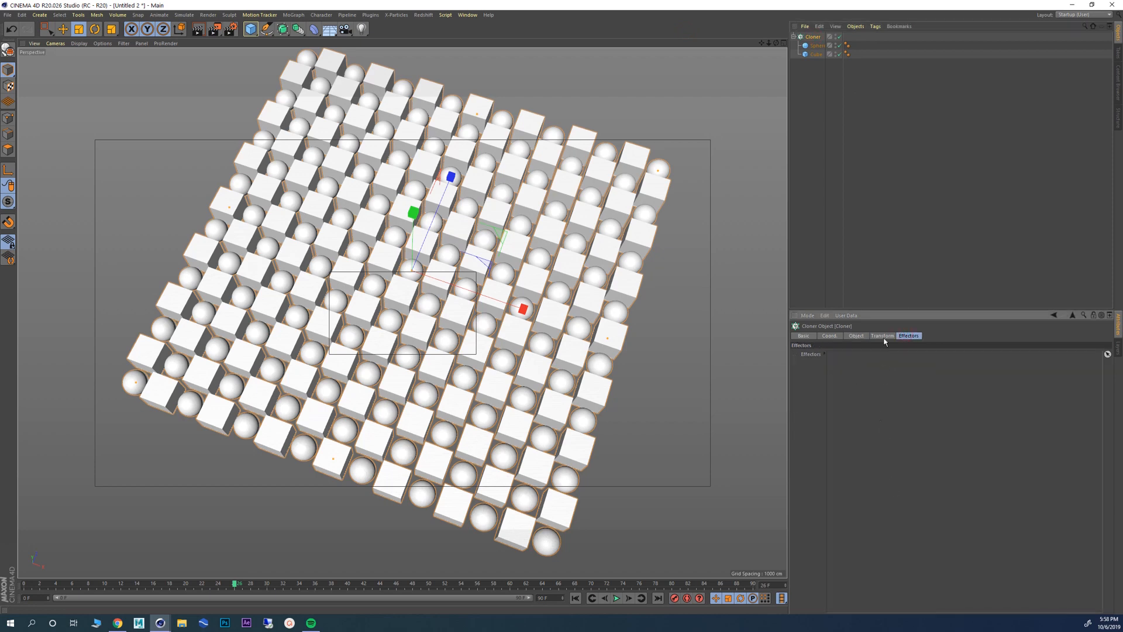
left_click(857, 336)
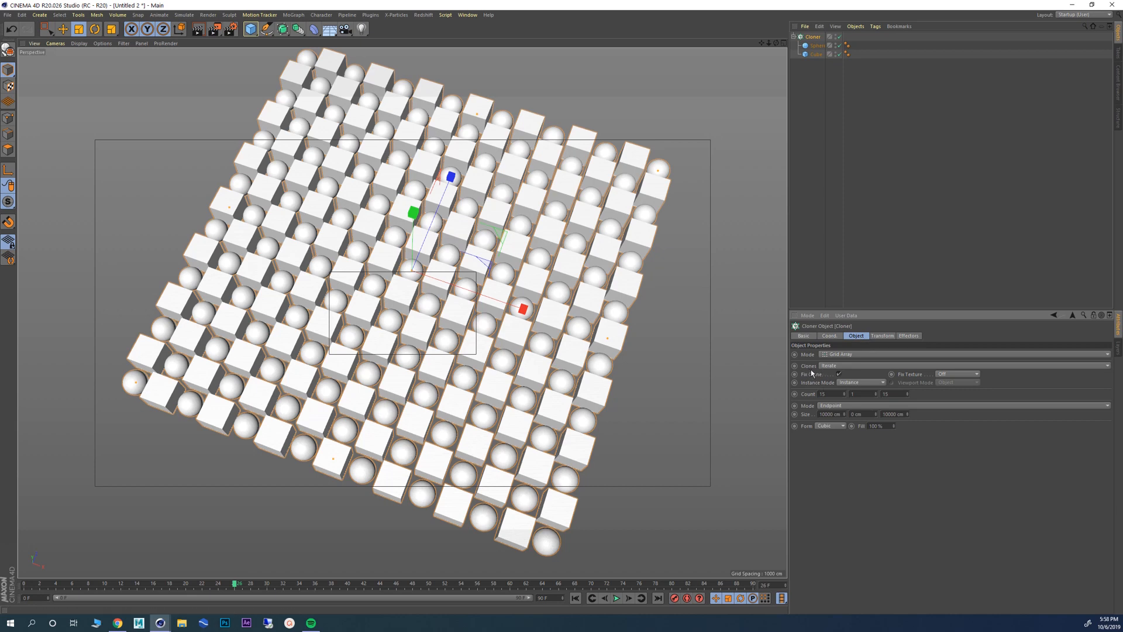
left_click(828, 366)
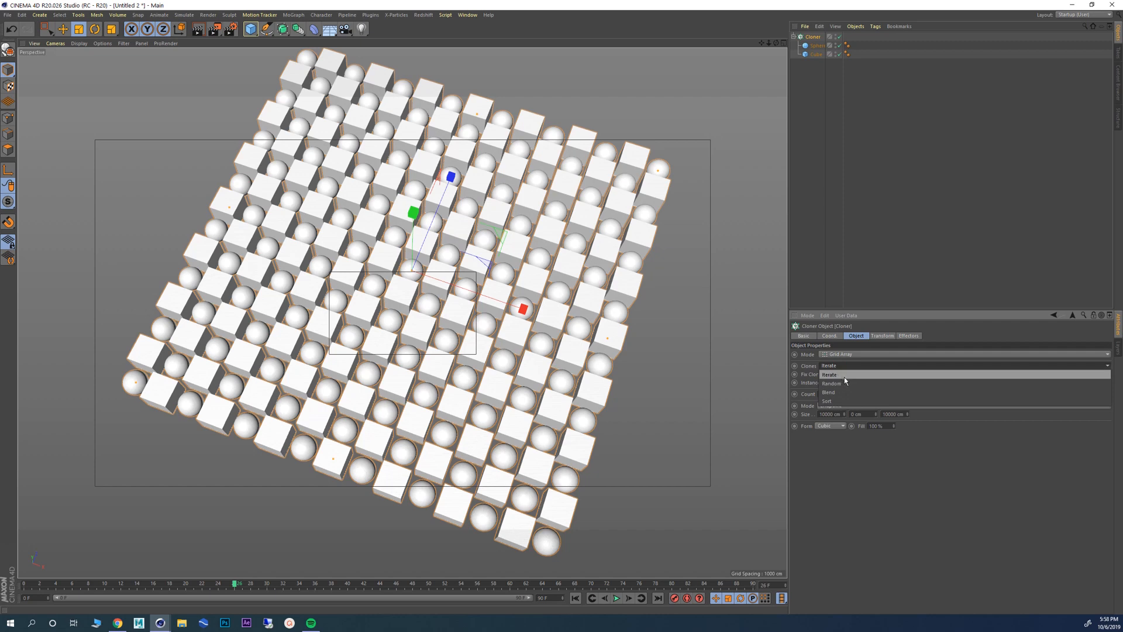
left_click(845, 382)
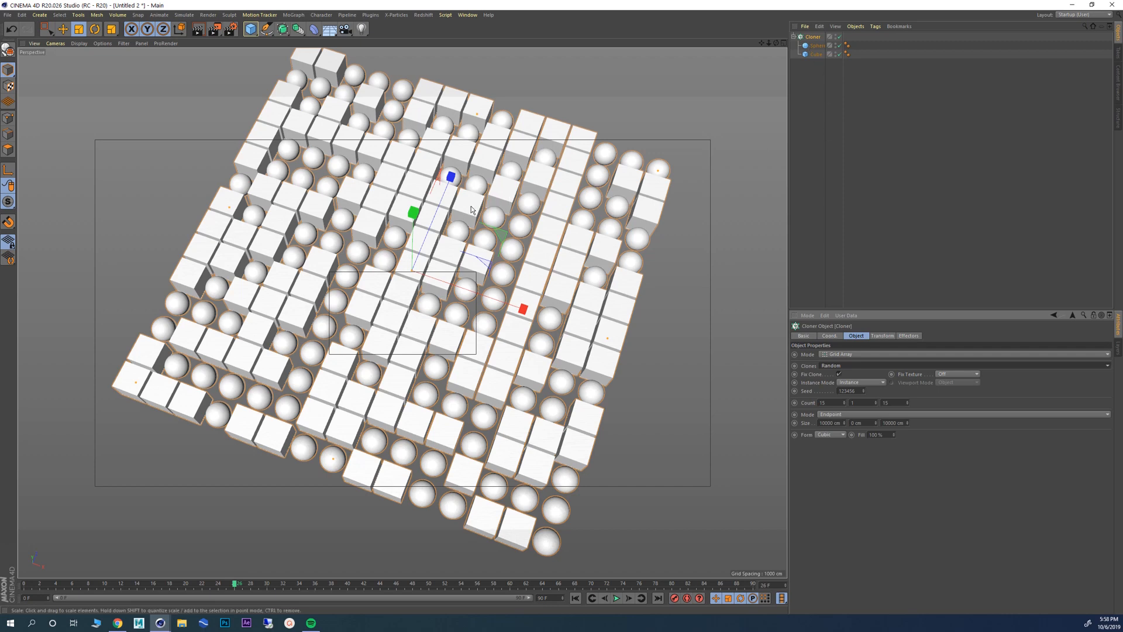
Step: Raise the Cloner's random seed to 123465 to try different mixes of cubes and spheres
left_click(865, 390)
left_click(866, 390)
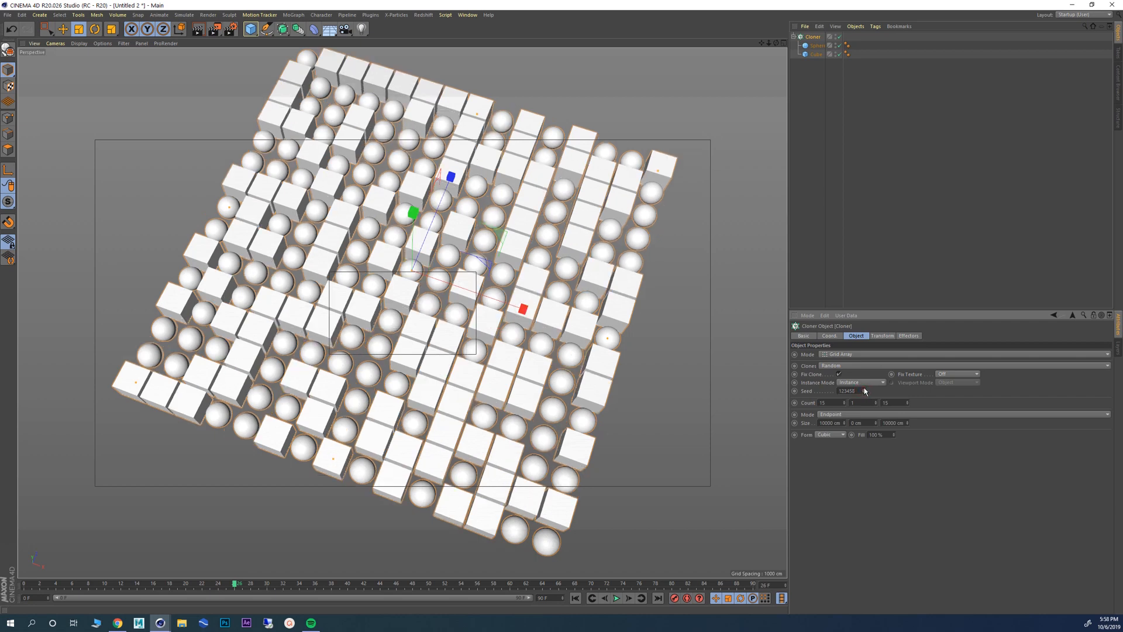
left_click(865, 390)
left_click(865, 390)
left_click(865, 389)
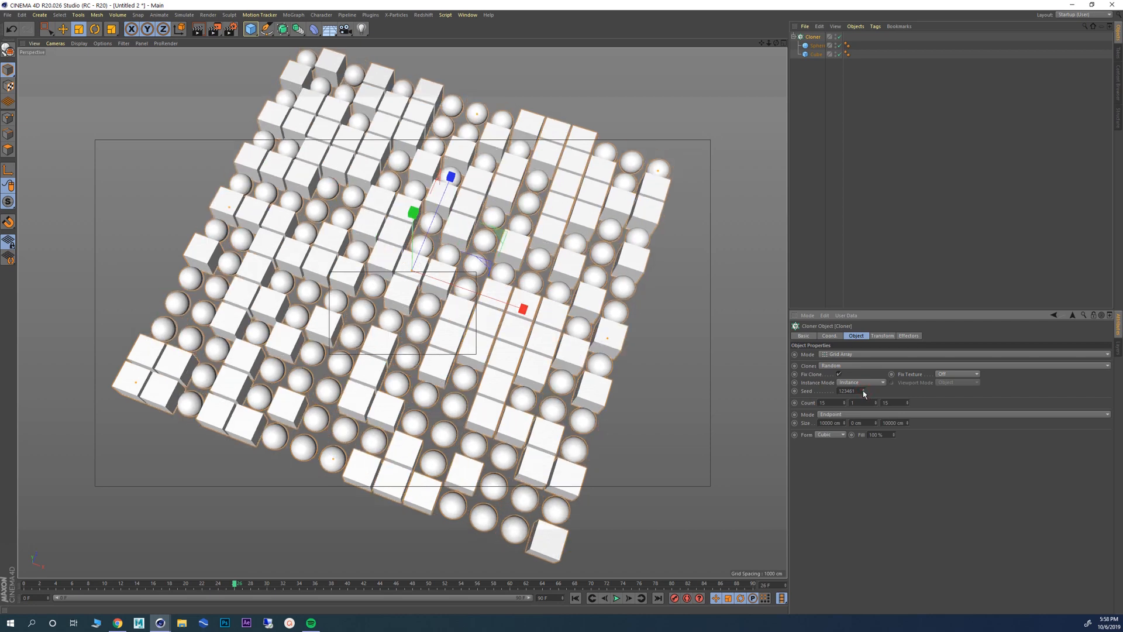
left_click(865, 389)
left_click(865, 390)
left_click(865, 390)
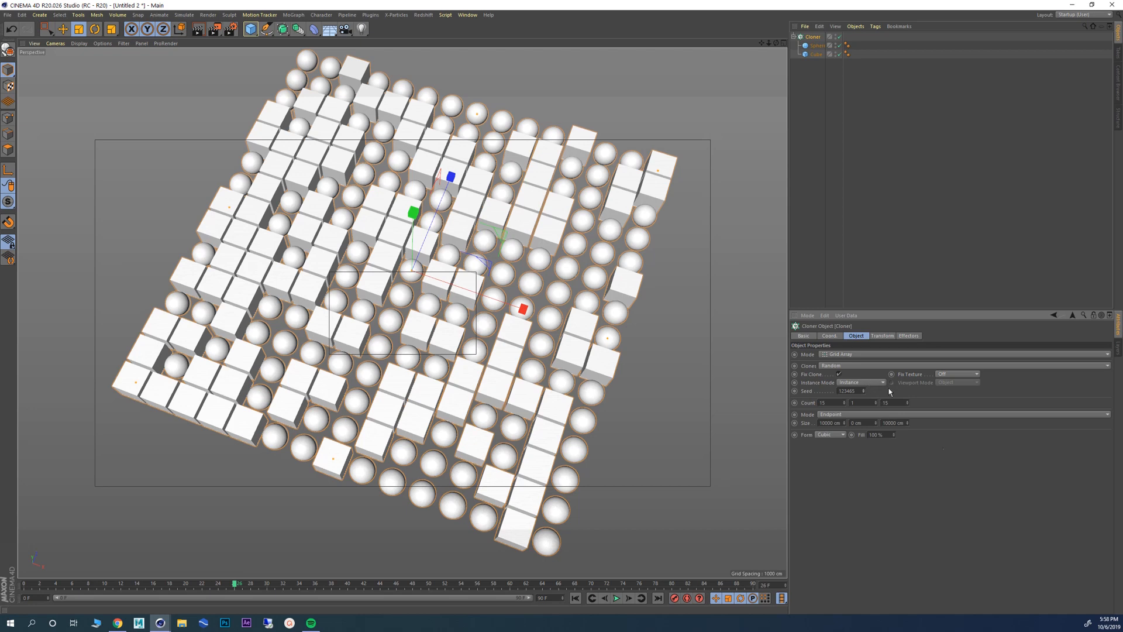
Step: Set the Cloner's Clones distribution to Sort and move the cube above the sphere inside the Cloner
left_click(843, 367)
left_click(846, 401)
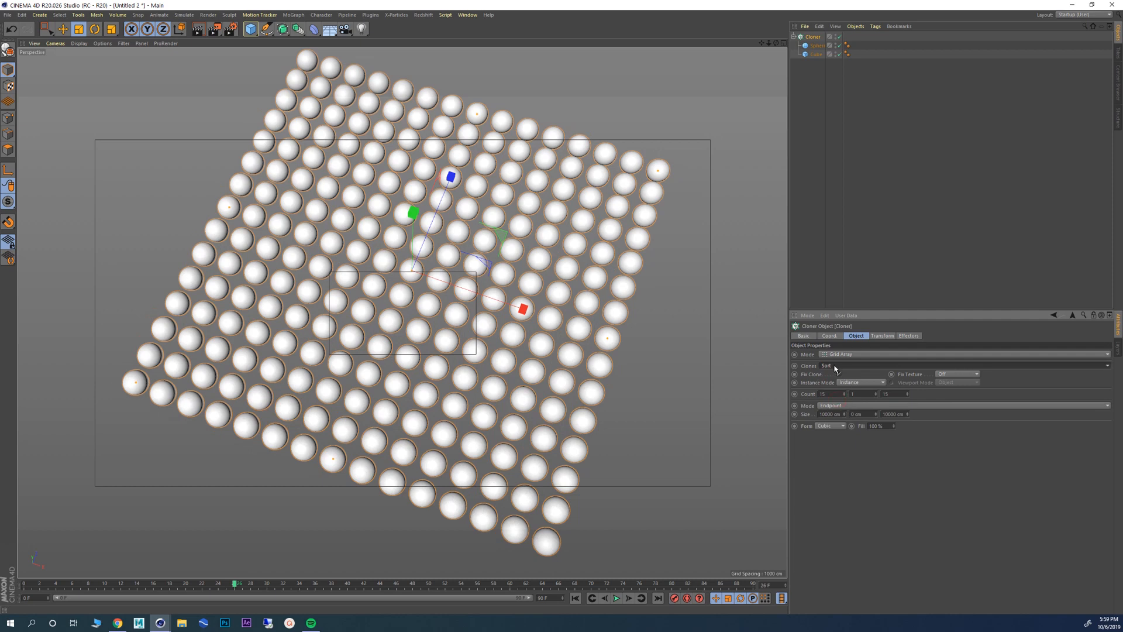
left_click(839, 373)
left_click(813, 48)
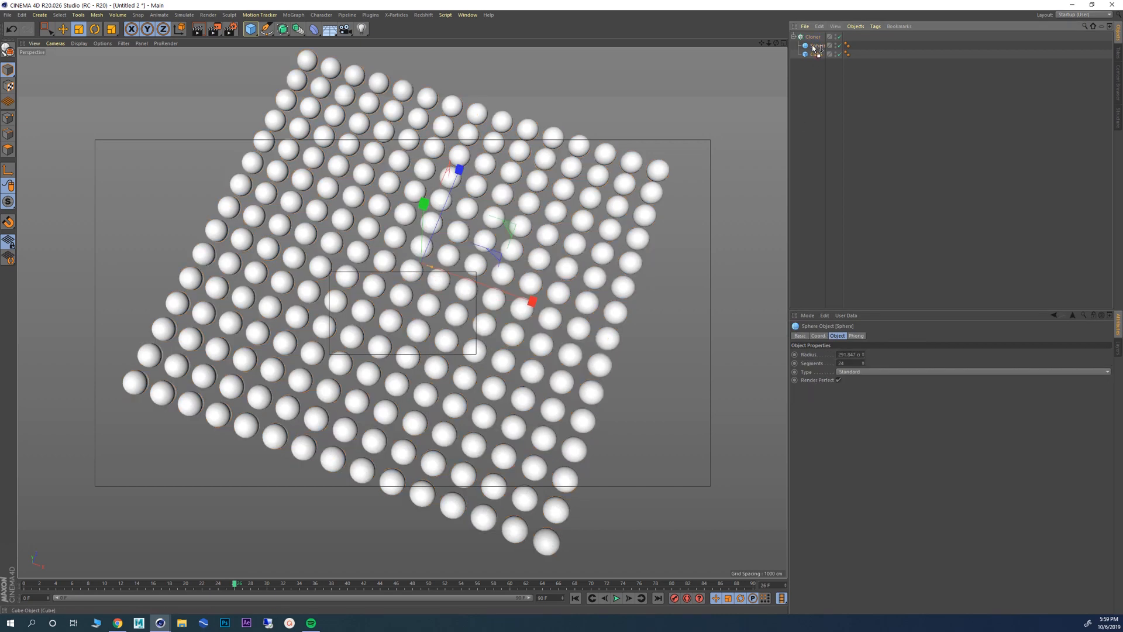
left_click_drag(813, 44, 813, 42)
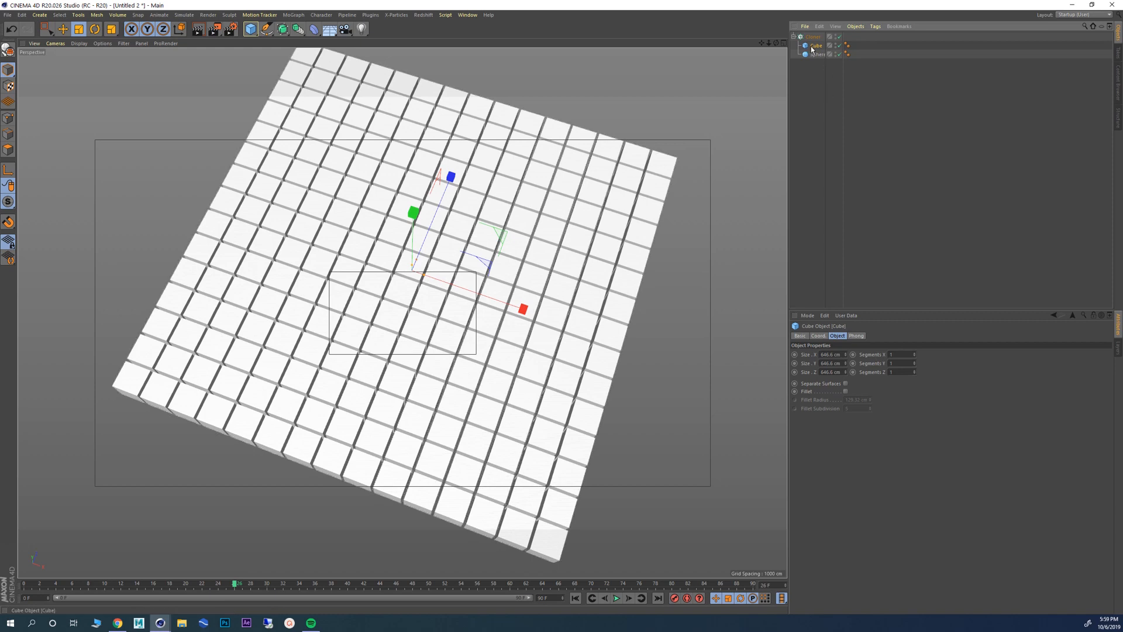
Step: Set the Cloner's Clones distribution back to Iterate with the cube as first child
left_click(817, 36)
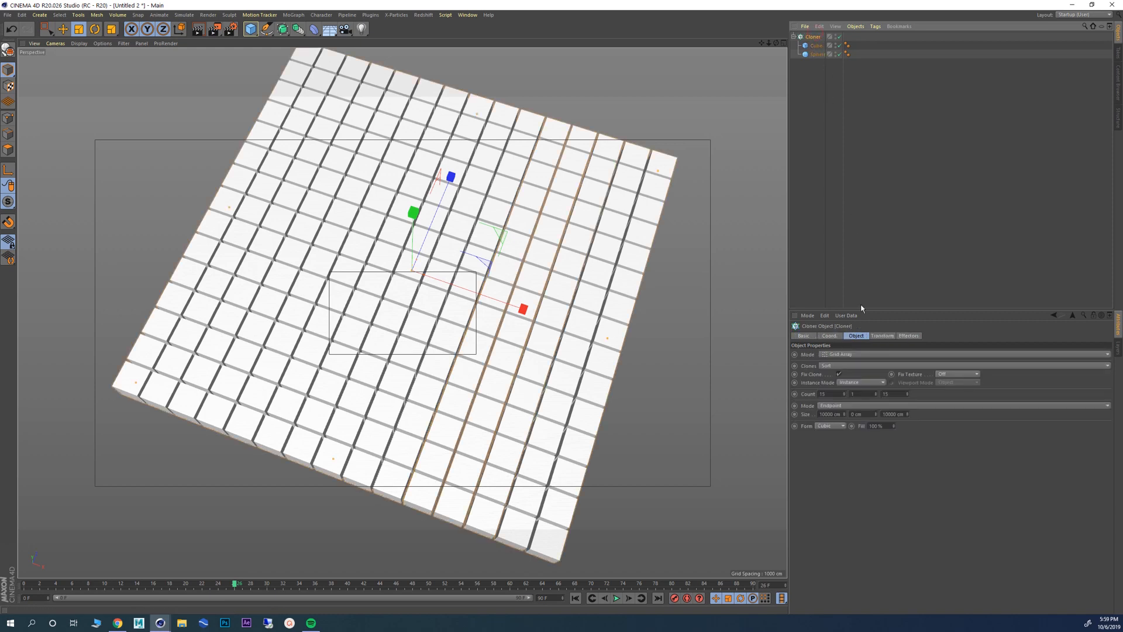
left_click(845, 367)
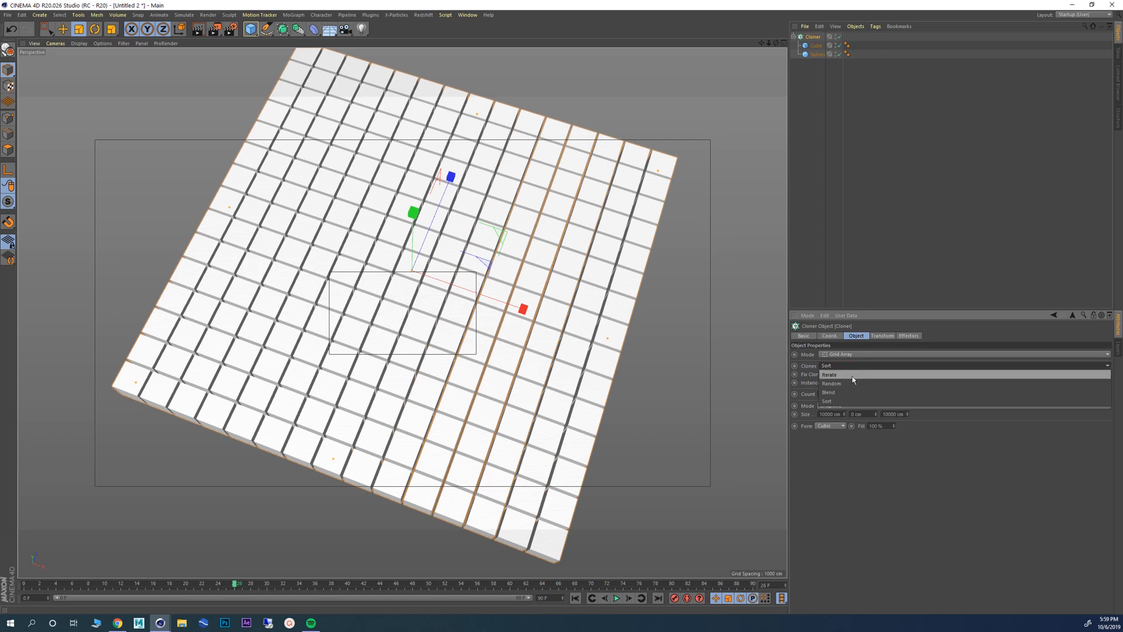
left_click(849, 377)
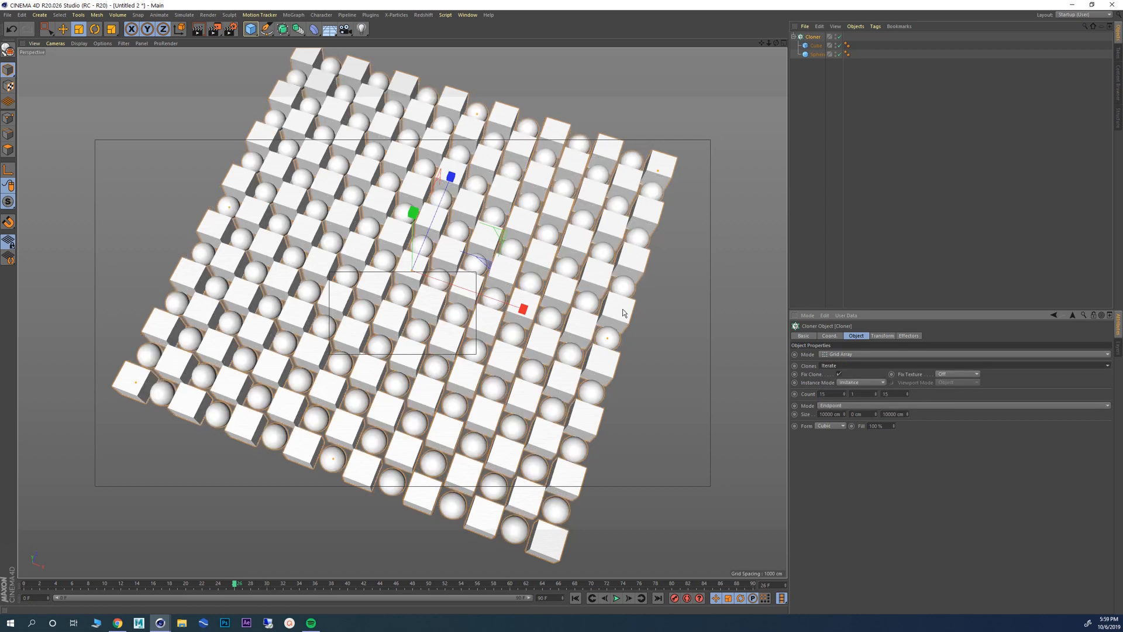
Step: Set the Cloner's Clones distribution to Blend and view the split between cubes and spheres
left_click(851, 368)
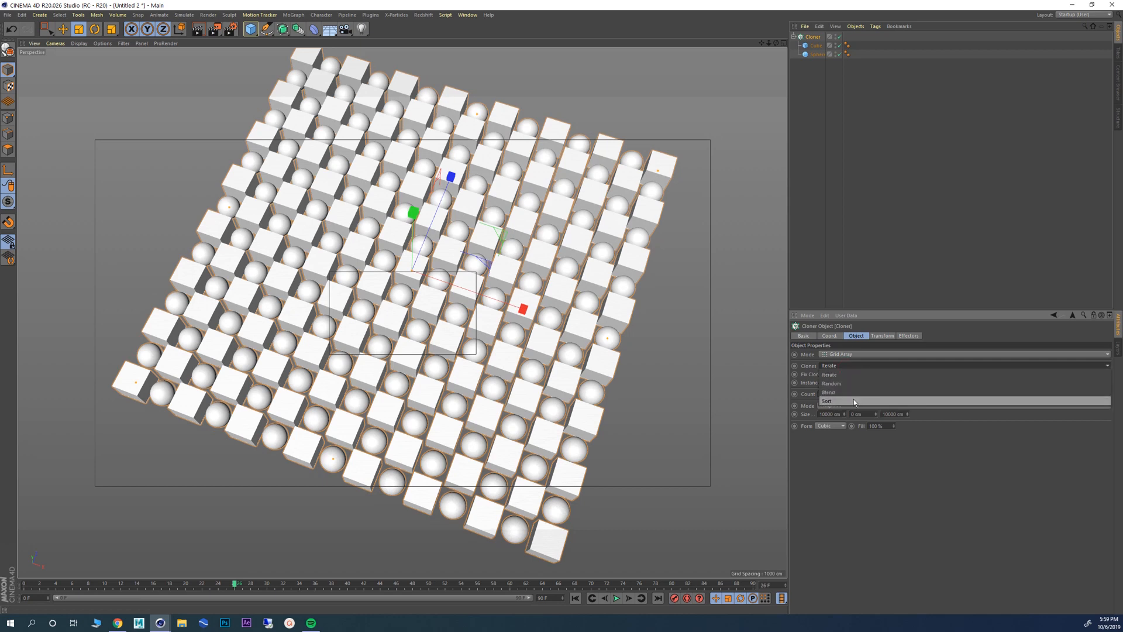
left_click(840, 391)
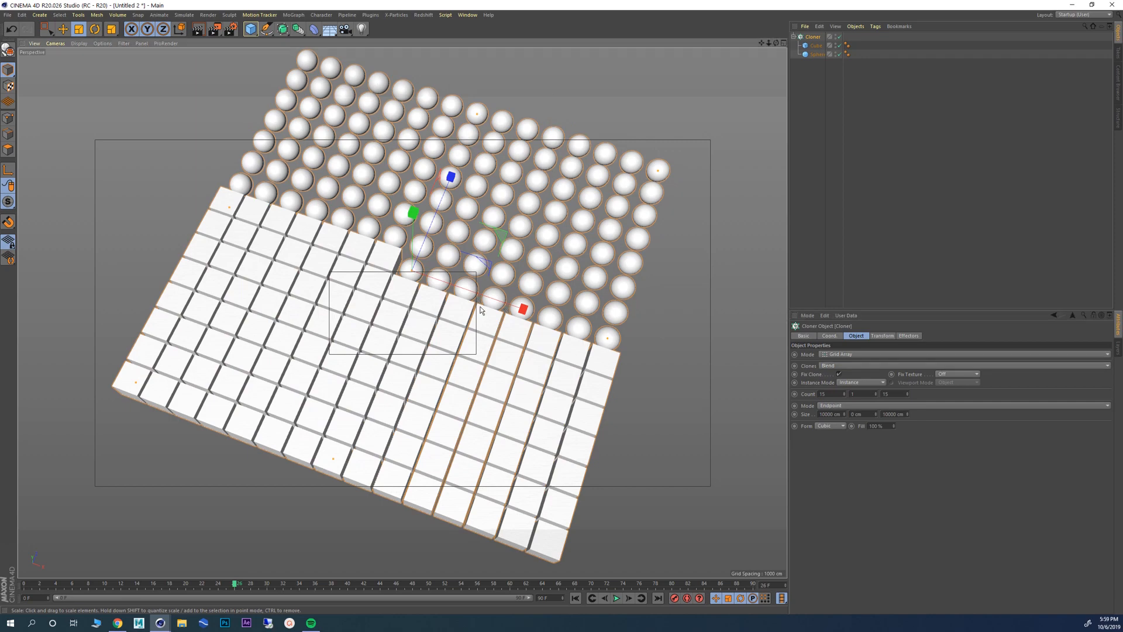
left_click_drag(481, 310, 377, 271, "alt")
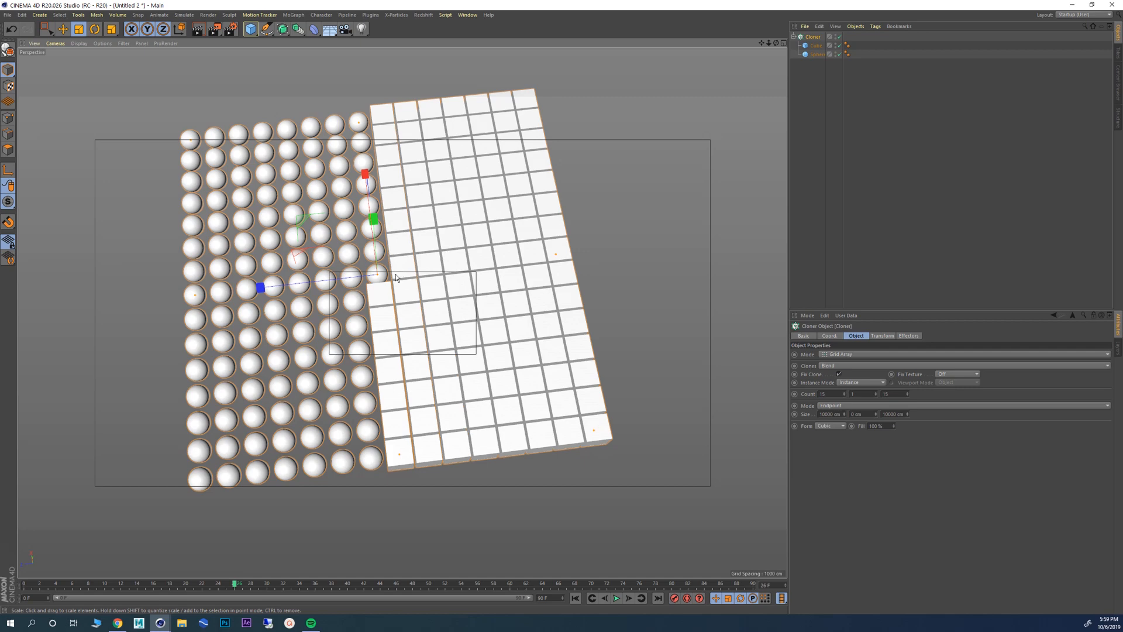
left_click_drag(396, 274, 377, 250, "alt")
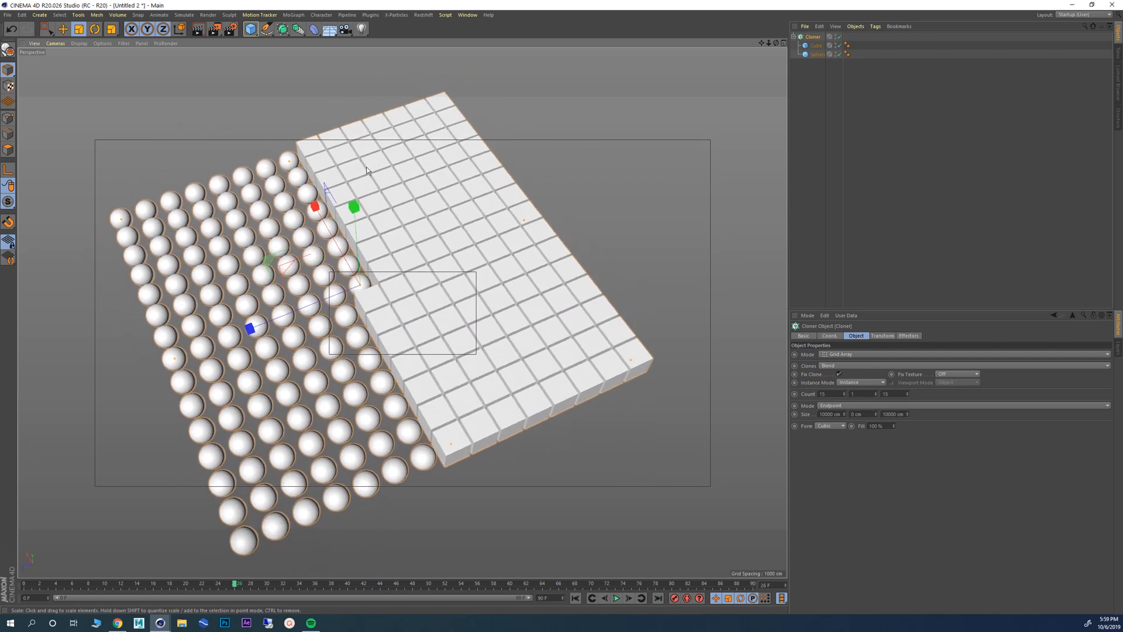
Step: Display the viewport in Quick Shading (Lines) and inspect the mesh of the cloned spheres and cubes
left_click(817, 54)
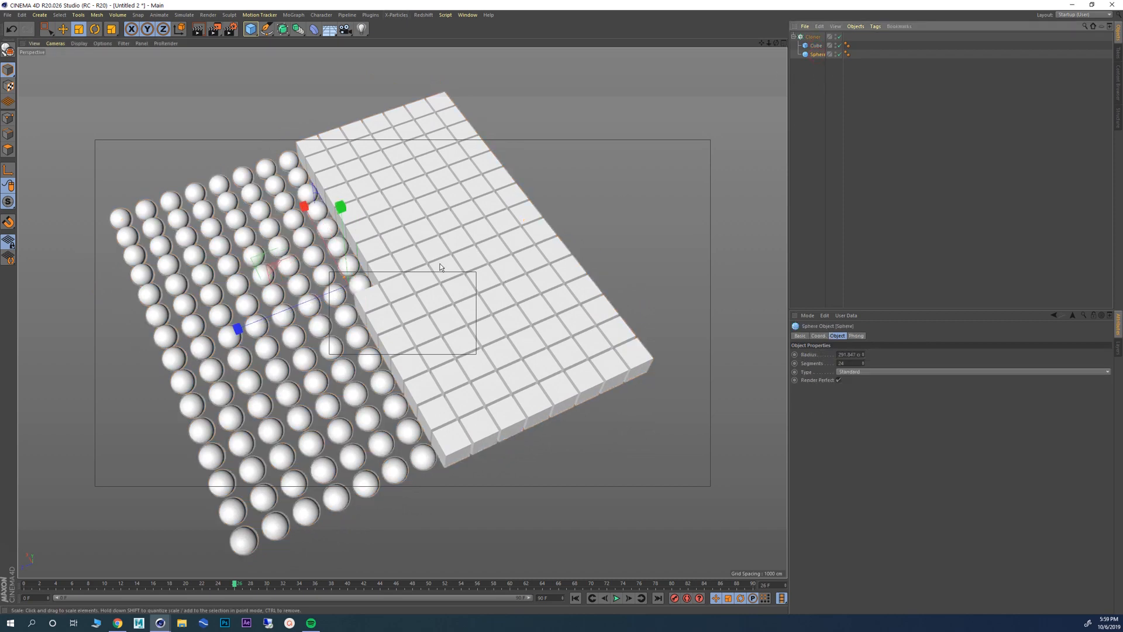
scroll(442, 267, "up", 2)
middle_click_drag(364, 297, 436, 283, "alt")
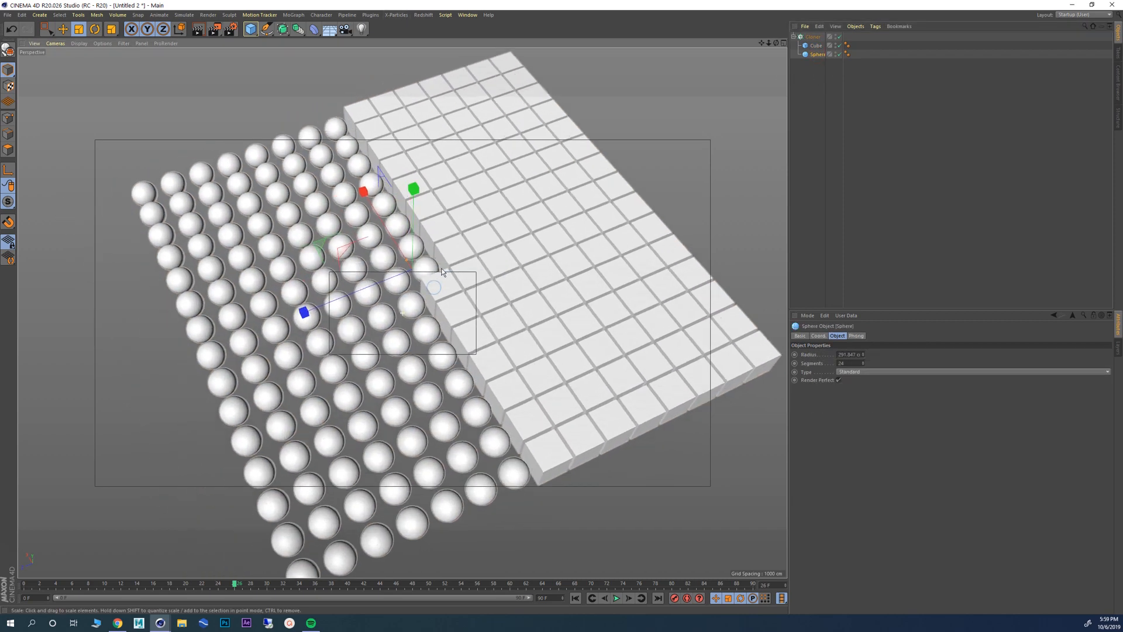
left_click(817, 46)
left_click(80, 43)
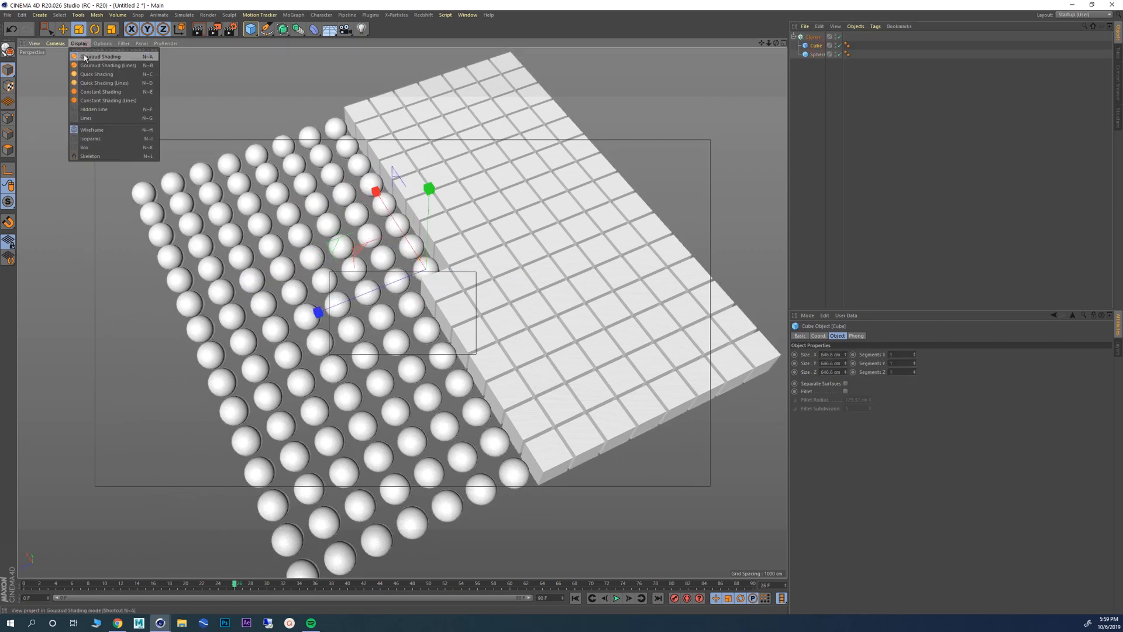
left_click(97, 83)
scroll(427, 243, "up", 4)
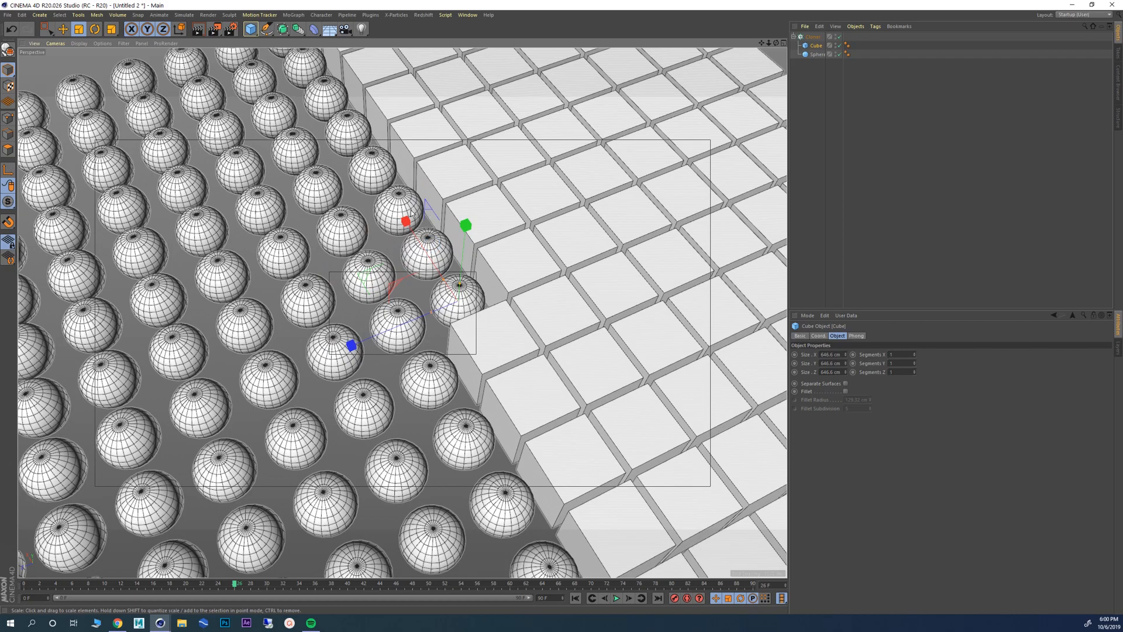
right_click_drag(410, 213, 282, 189, "alt")
middle_click_drag(427, 225, 314, 204, "alt")
left_click_drag(314, 204, 457, 212, "alt")
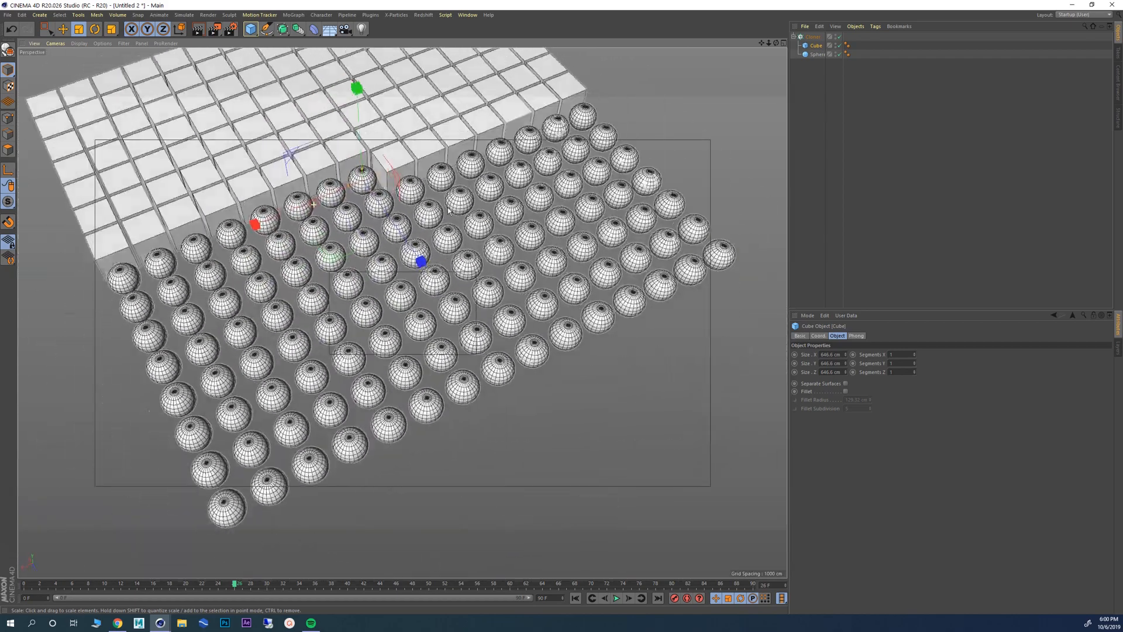
right_click_drag(458, 212, 492, 215, "alt")
middle_click_drag(316, 169, 344, 230, "alt")
left_click_drag(344, 229, 381, 239, "alt")
Step: Delete the sphere from the Cloner, keeping only the cube
left_click(814, 36)
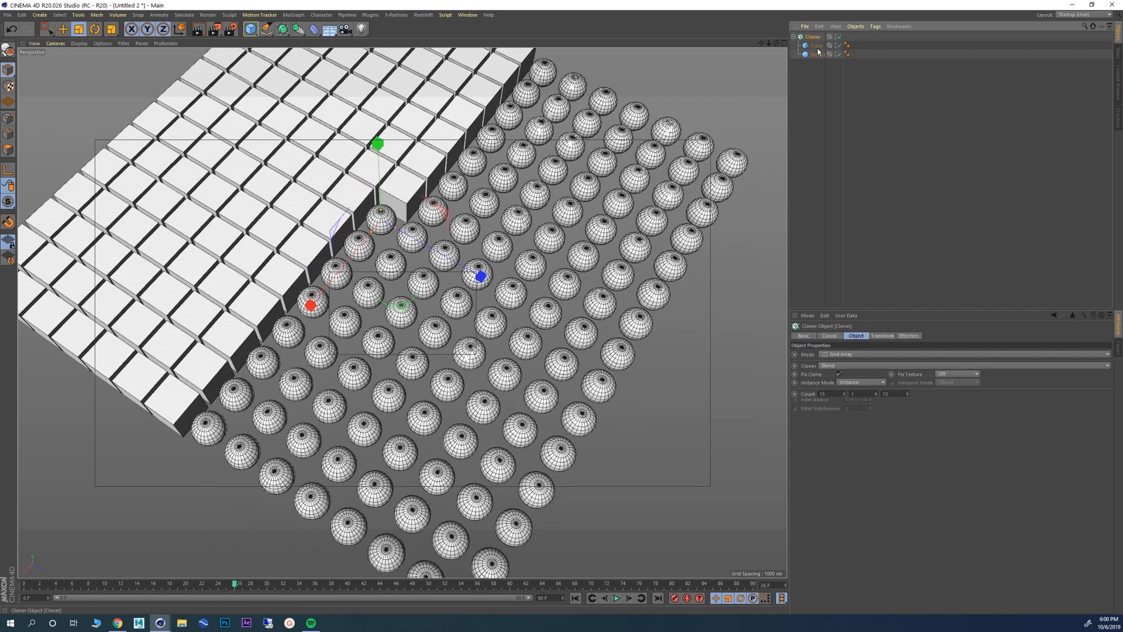
left_click(816, 46)
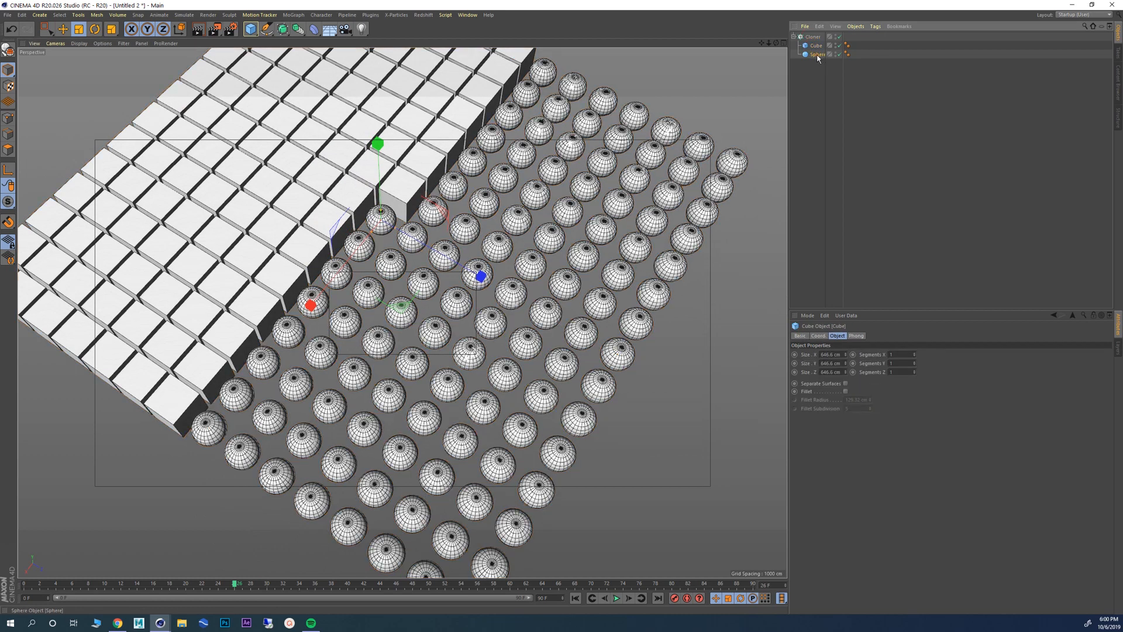
left_click(818, 55)
key("Delete")
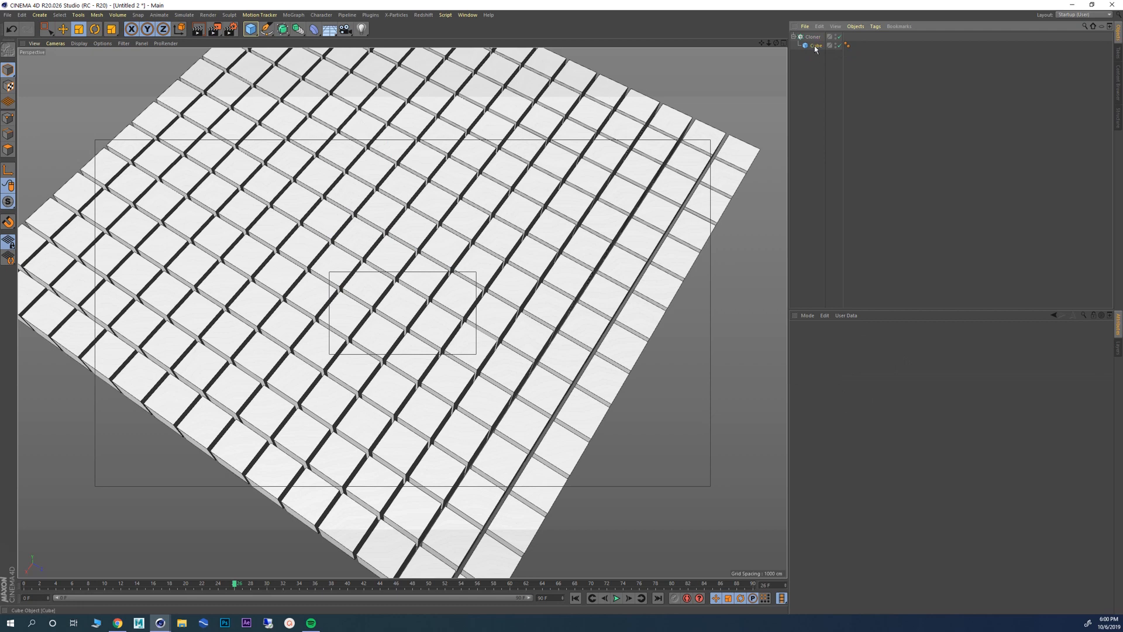
Step: Duplicate the cube inside the Cloner and enable Fillet on the upper cube
left_click(812, 48)
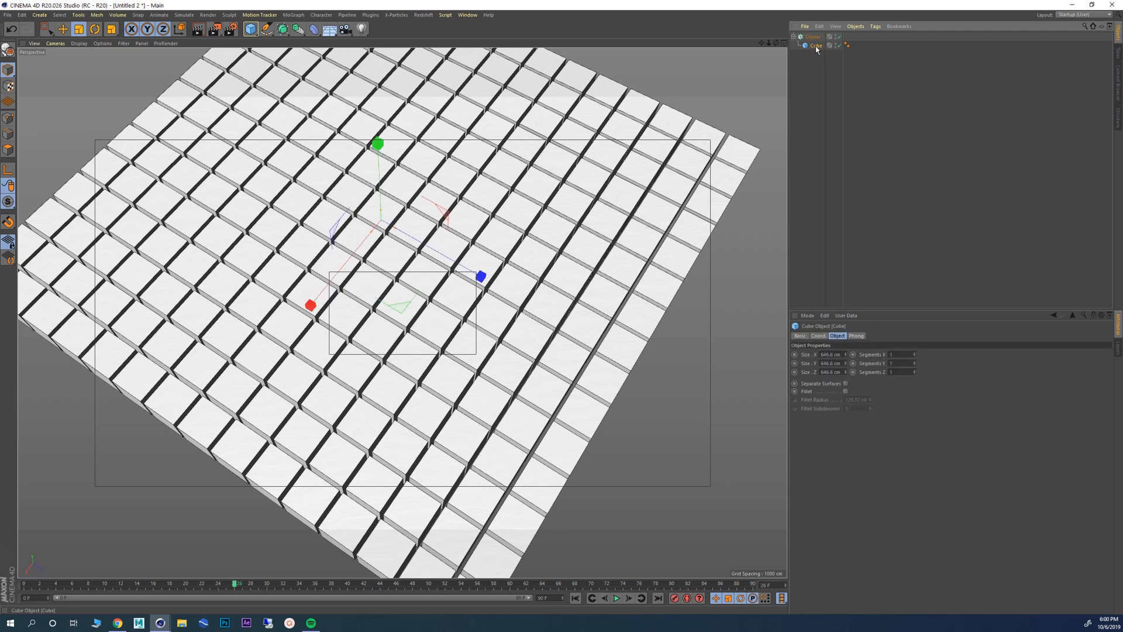
mouse_move(818, 54)
left_mouse_down("ctrl")
mouse_move(817, 39)
mouse_move(818, 52)
left_mouse_up("ctrl")
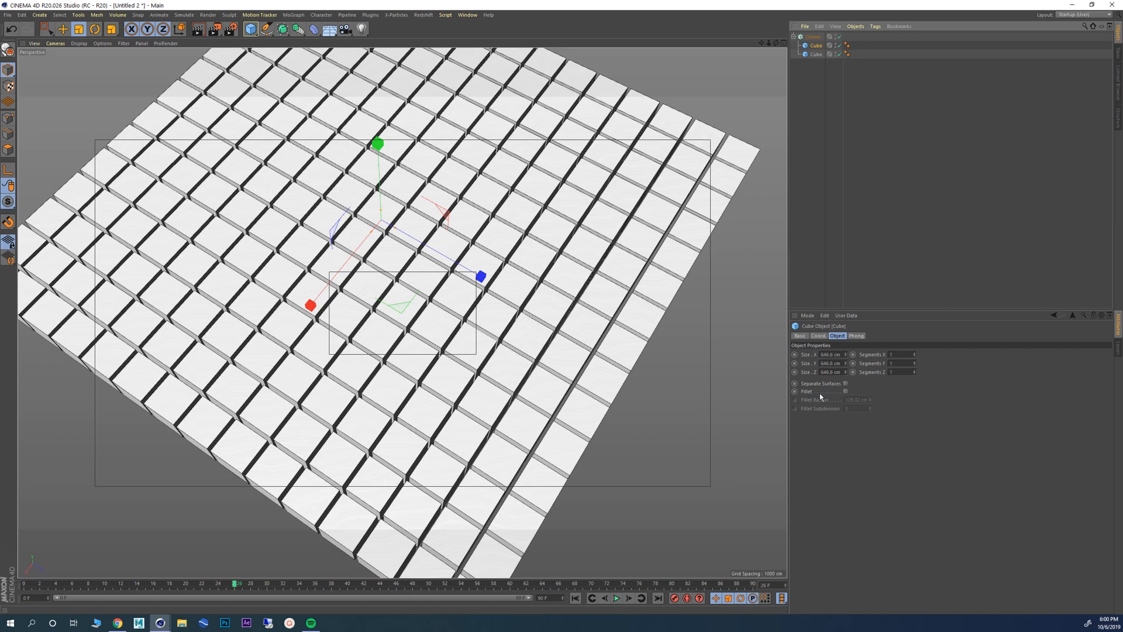
left_click(845, 392)
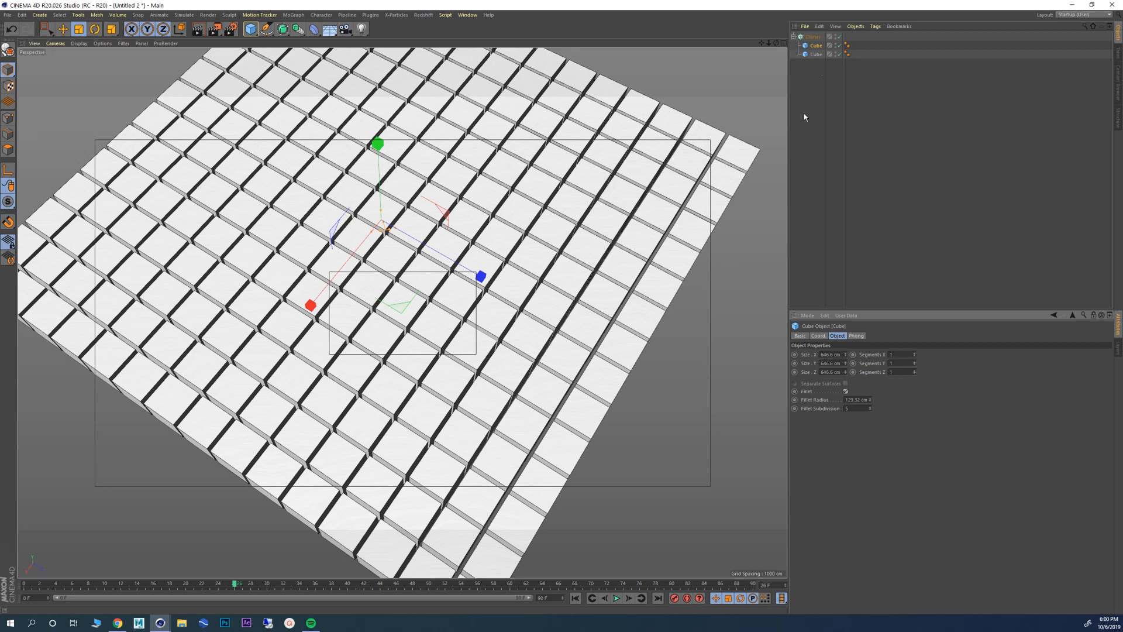
Step: Set the Cloner's Clones distribution to Iterate and view the grid of alternating sharp and filleted cubes
left_click(813, 36)
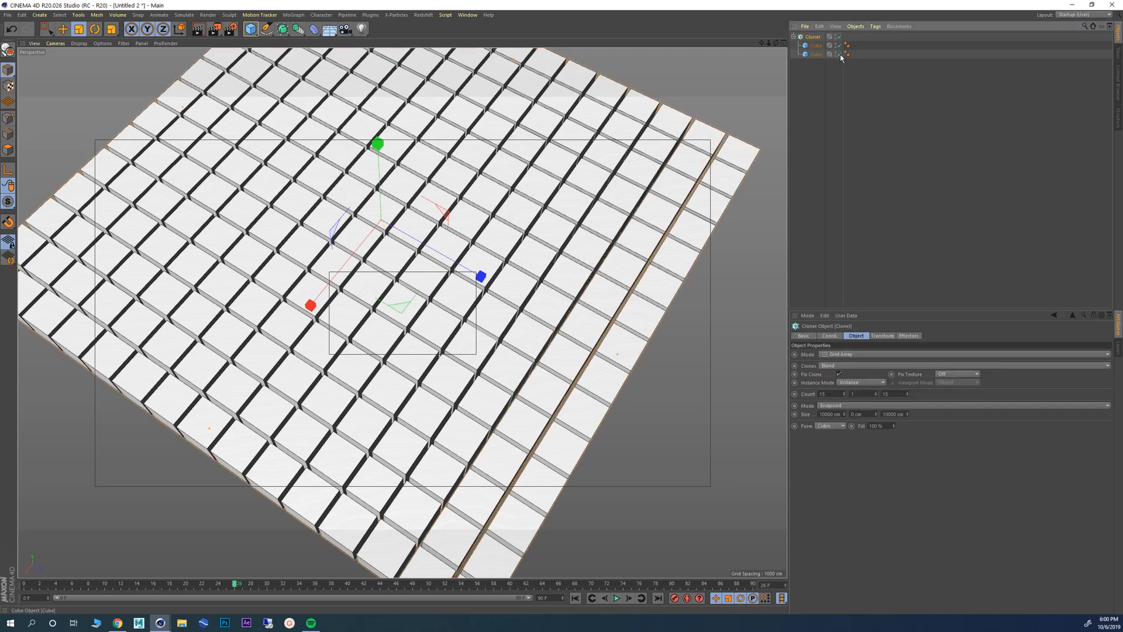
left_click(816, 46)
left_click(813, 37)
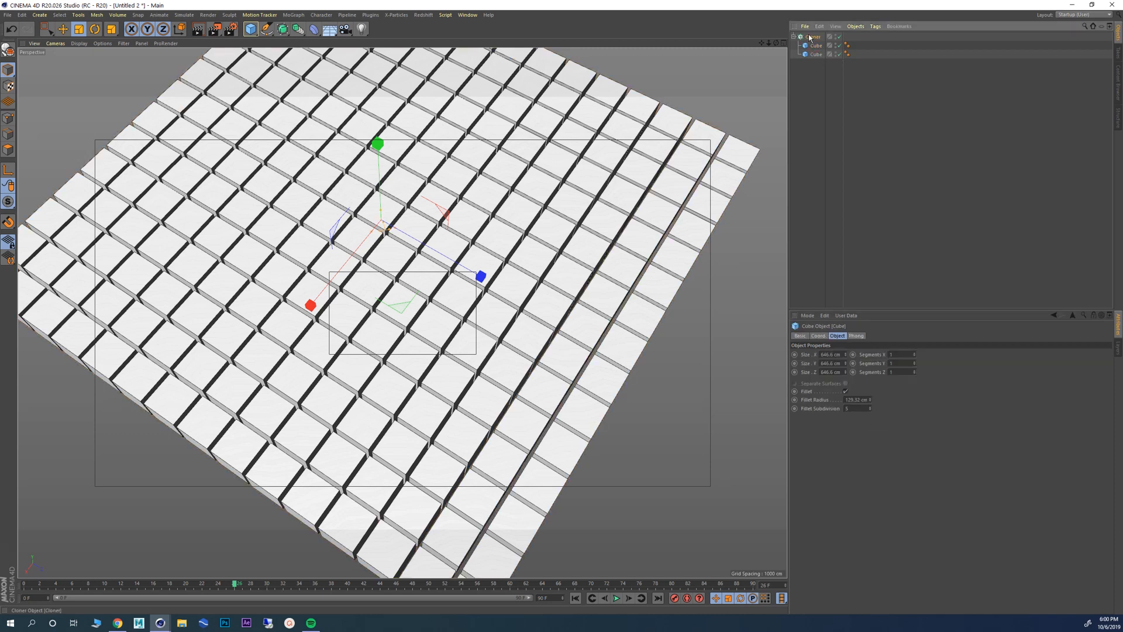
left_click(841, 365)
left_click(841, 365)
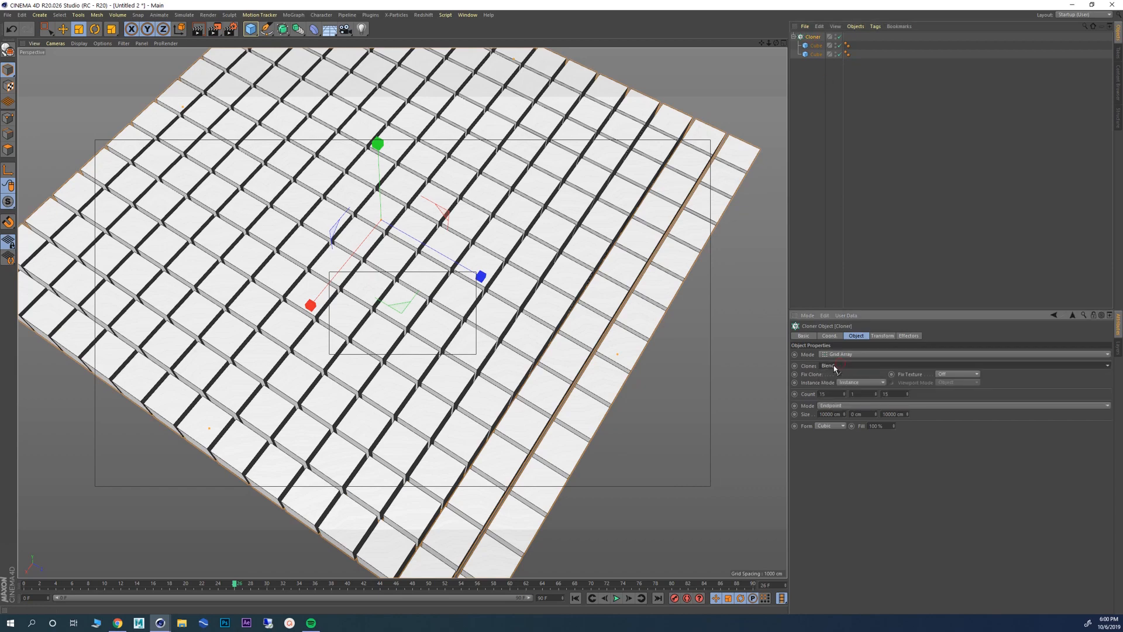
left_click(834, 365)
left_click(837, 374)
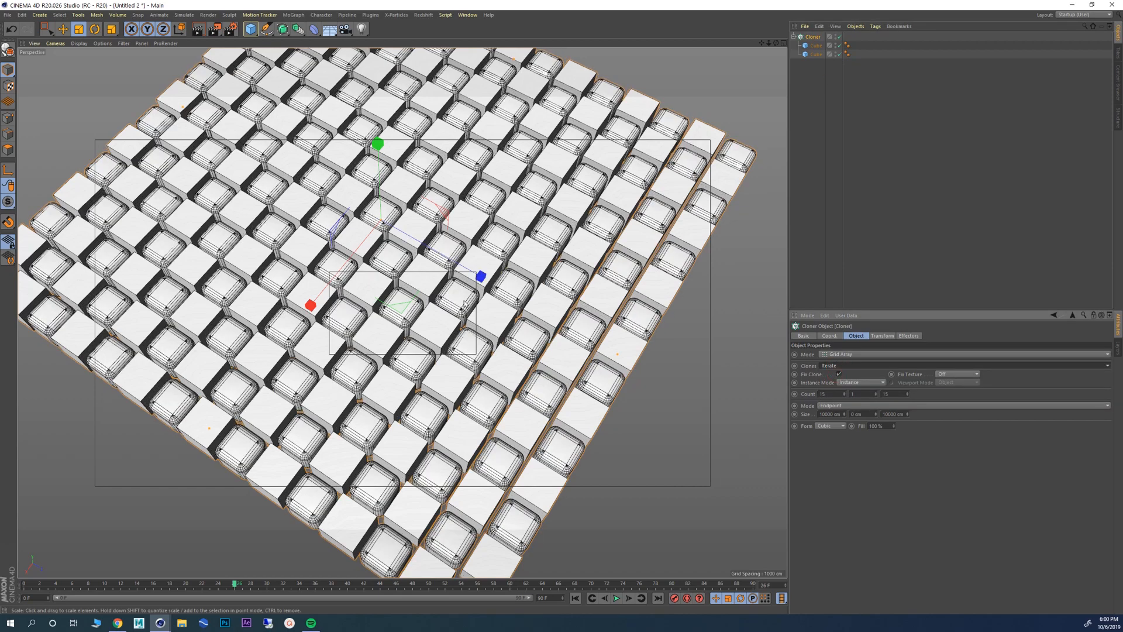
left_click_drag(449, 325, 383, 287, "alt")
middle_click_drag(383, 288, 256, 272, "alt")
right_click_drag(256, 271, 433, 319, "alt")
left_click_drag(433, 318, 420, 329, "alt")
right_click_drag(420, 328, 438, 316, "alt")
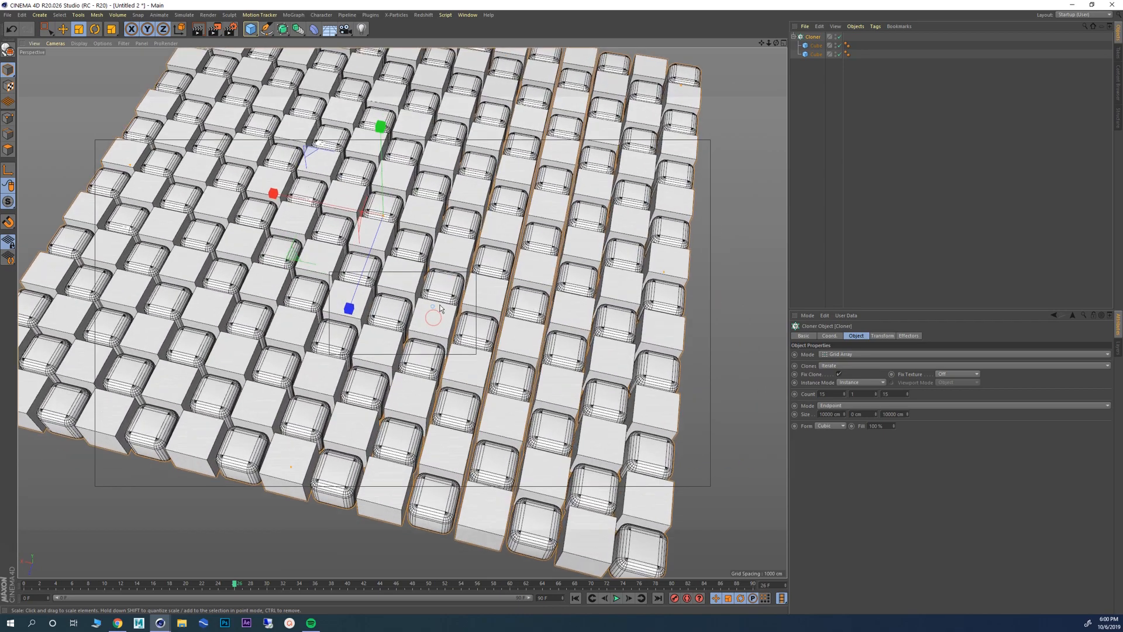
Step: Set the Fillet Radius of the upper cube in the Cloner to 100 cm
middle_click_drag(419, 309, 433, 302, "alt")
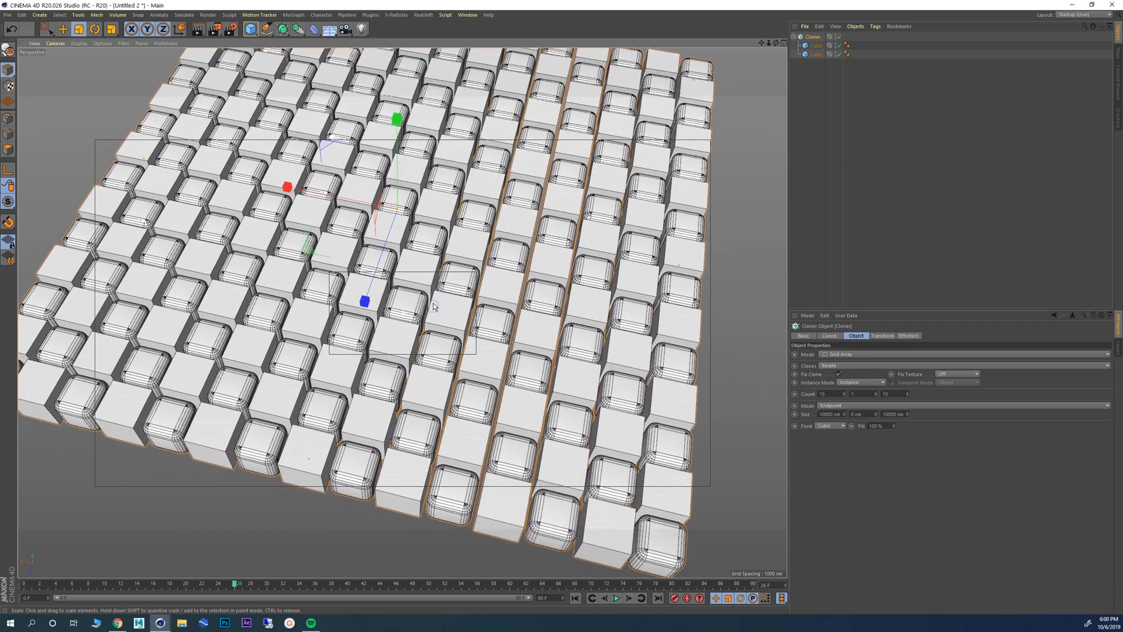
left_click(817, 45)
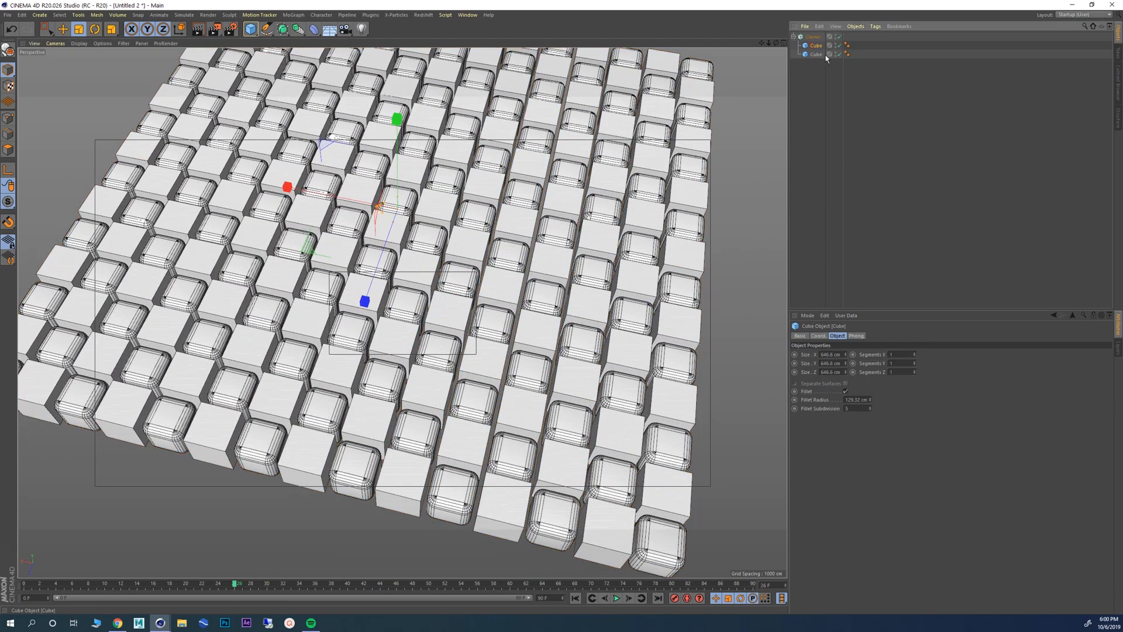
double_click(856, 409)
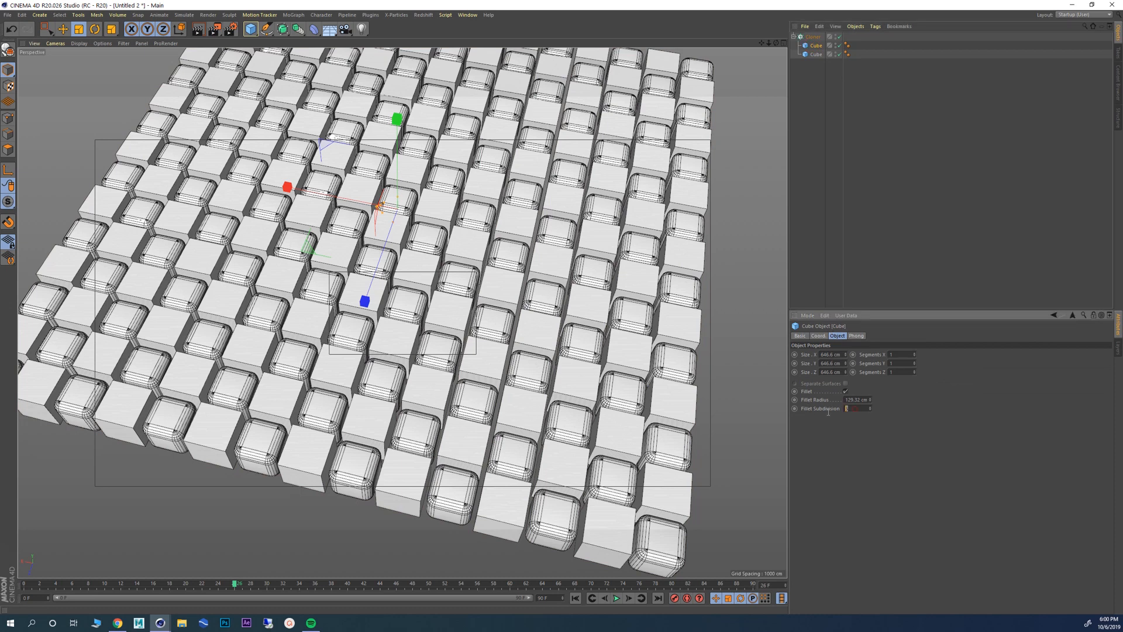
double_click(856, 400)
type("100")
key("Return")
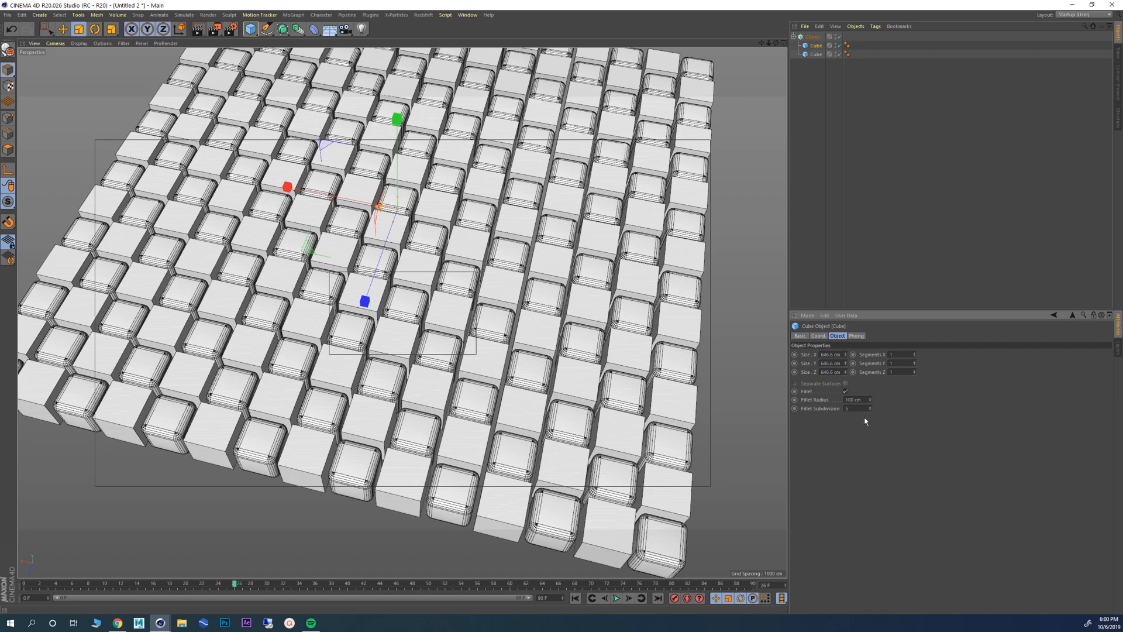
Step: Enable Fillet on the lower cube in the Cloner and set its Fillet Radius to 10 cm
left_click(816, 54)
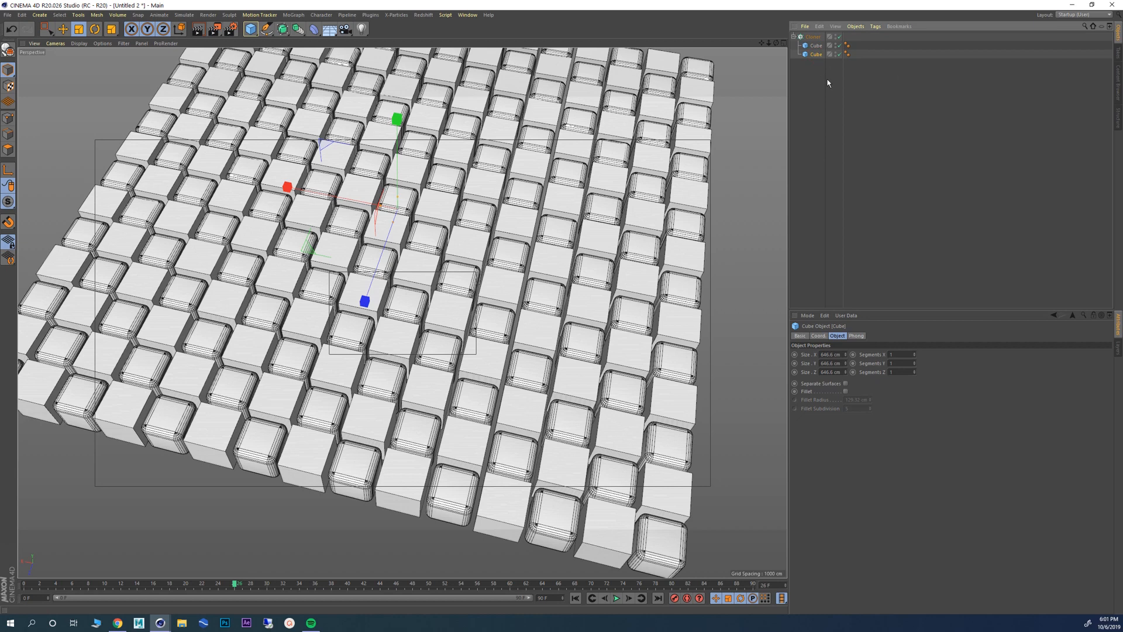
left_click(846, 392)
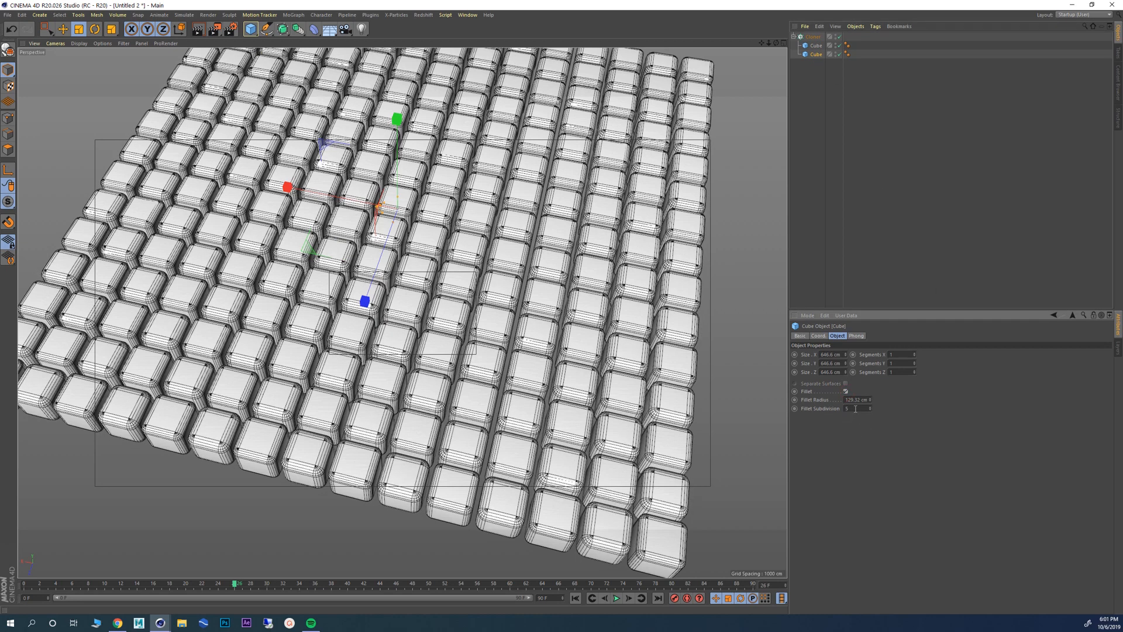
left_click(855, 409)
left_click(855, 399)
type("10")
key("Return")
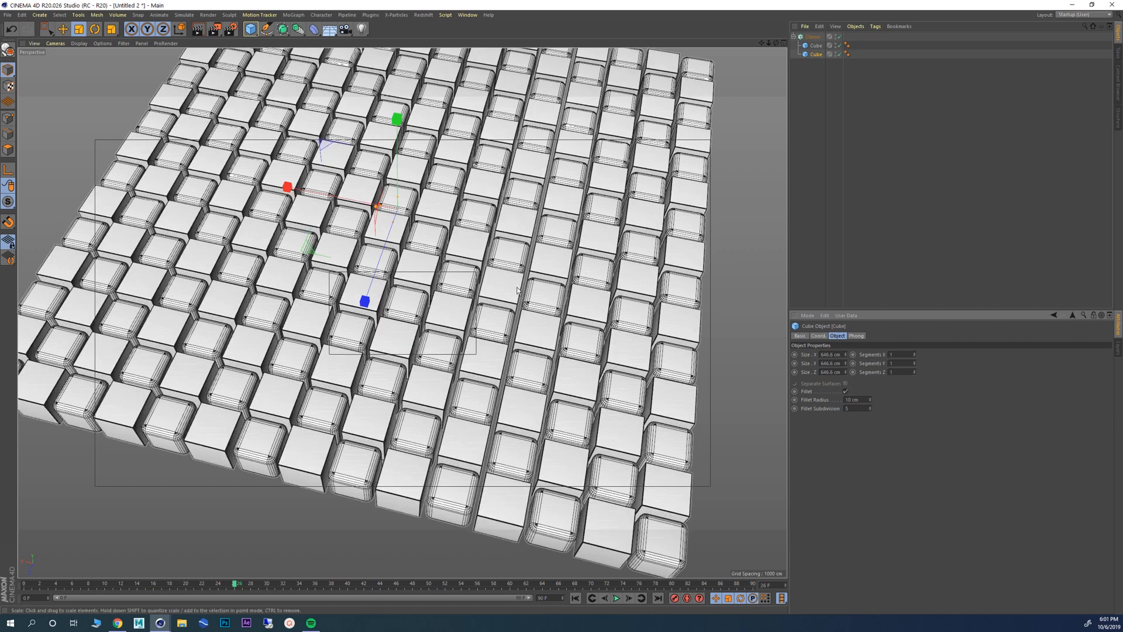
Step: Set the Cloner's Clones distribution to Blend and inspect the fillet transition across the grid
left_click_drag(486, 214, 483, 246, "alt")
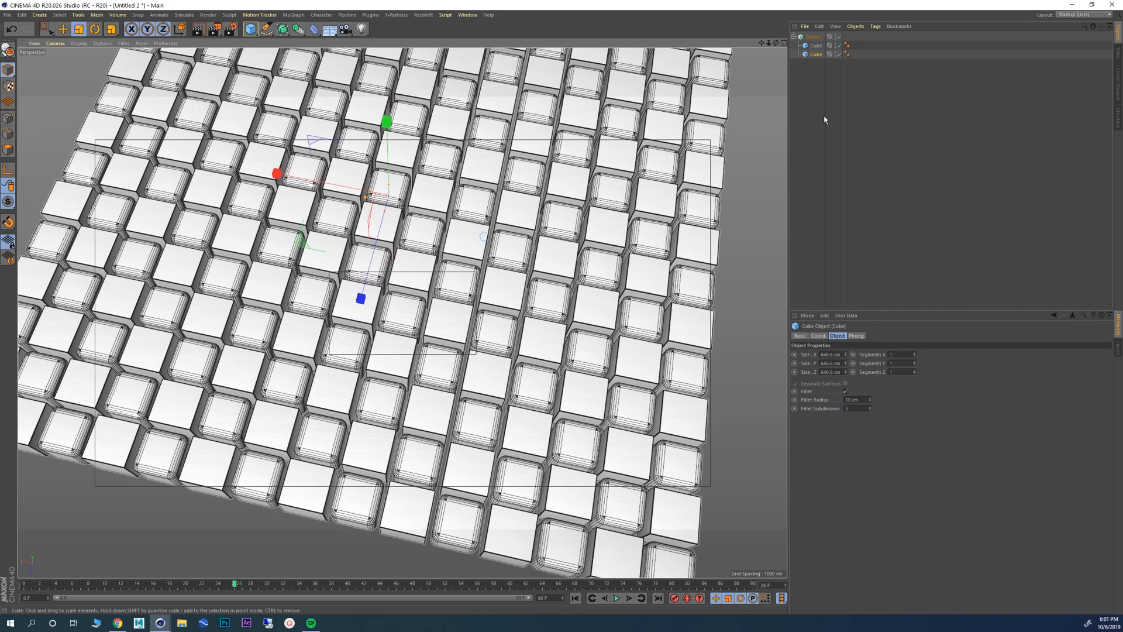
left_click(809, 37)
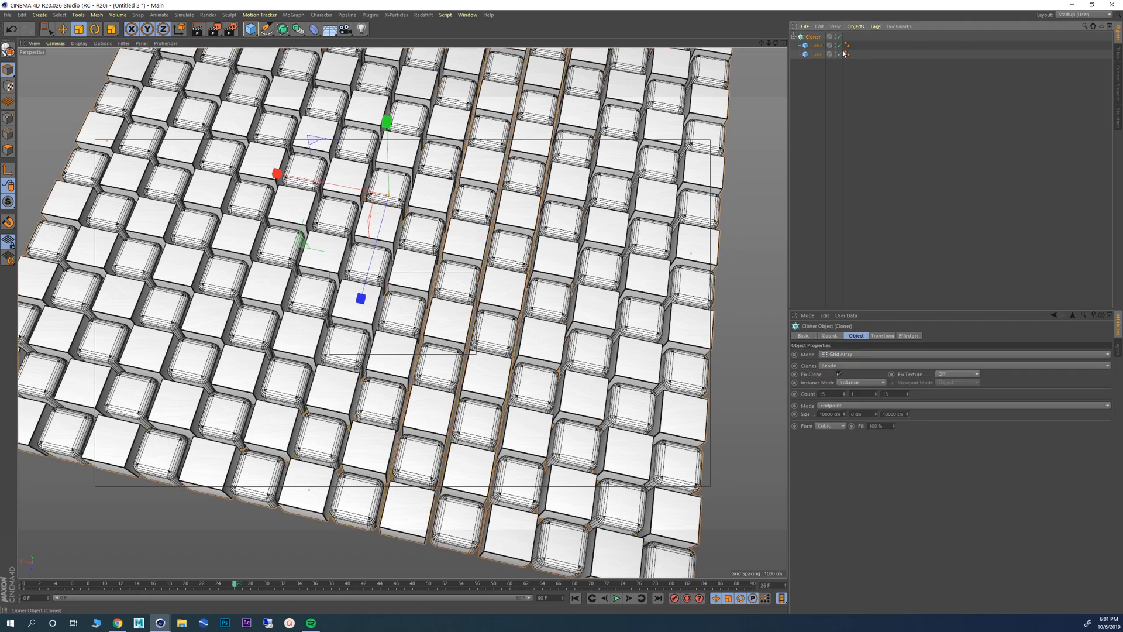
left_click(854, 383)
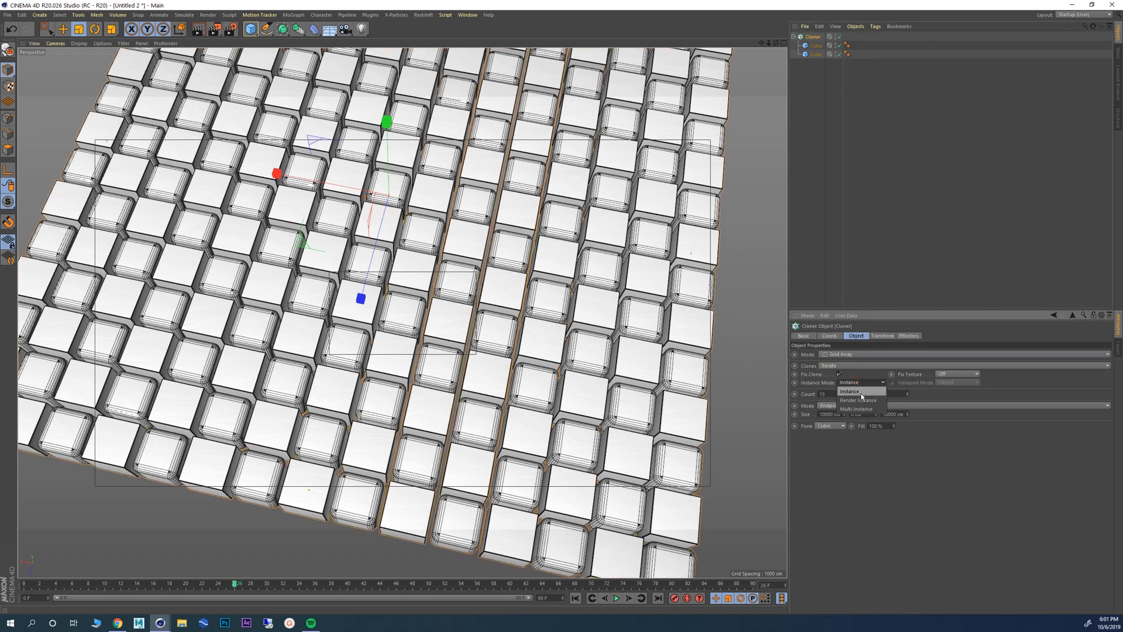
left_click(841, 365)
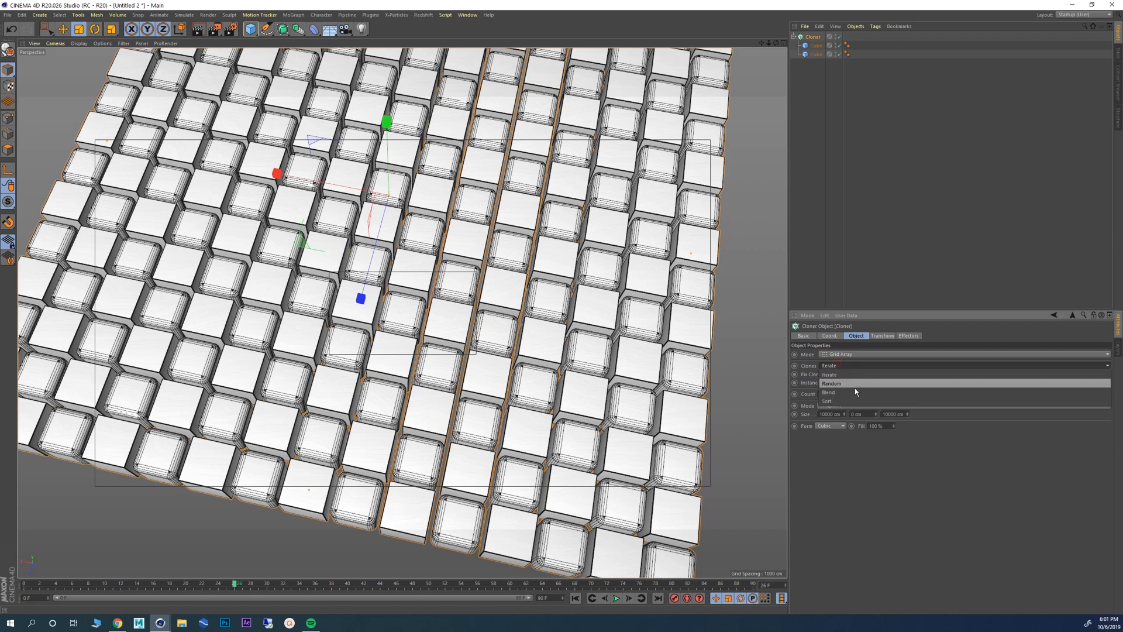
left_click(856, 388)
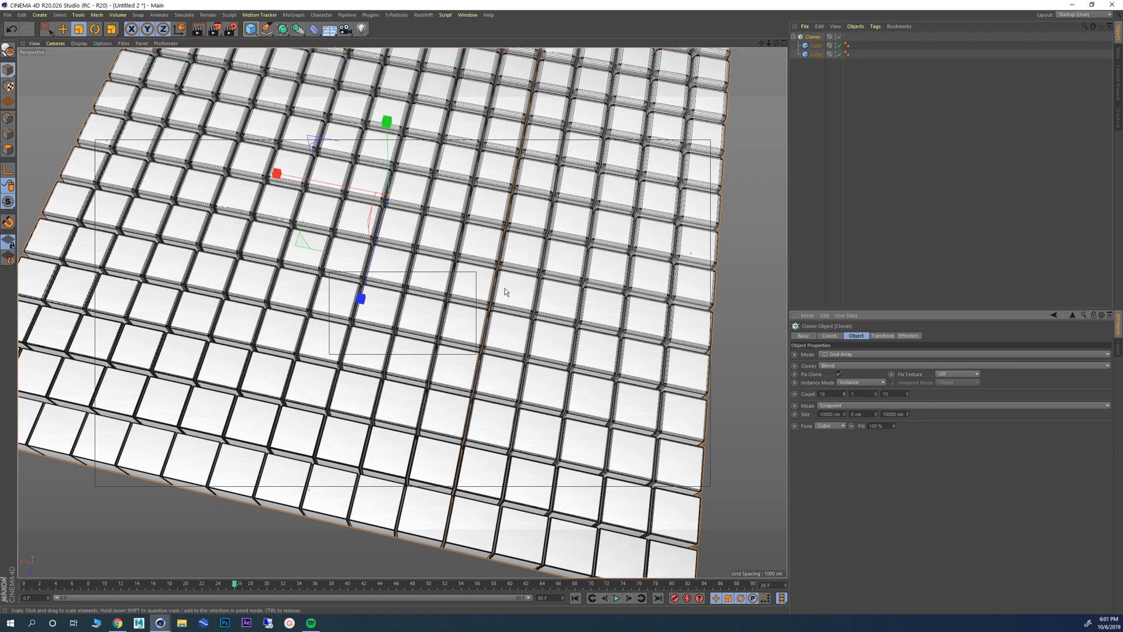
right_click_drag(505, 288, 485, 281, "alt")
left_click_drag(524, 353, 344, 302, "alt")
scroll(179, 378, "up", 5)
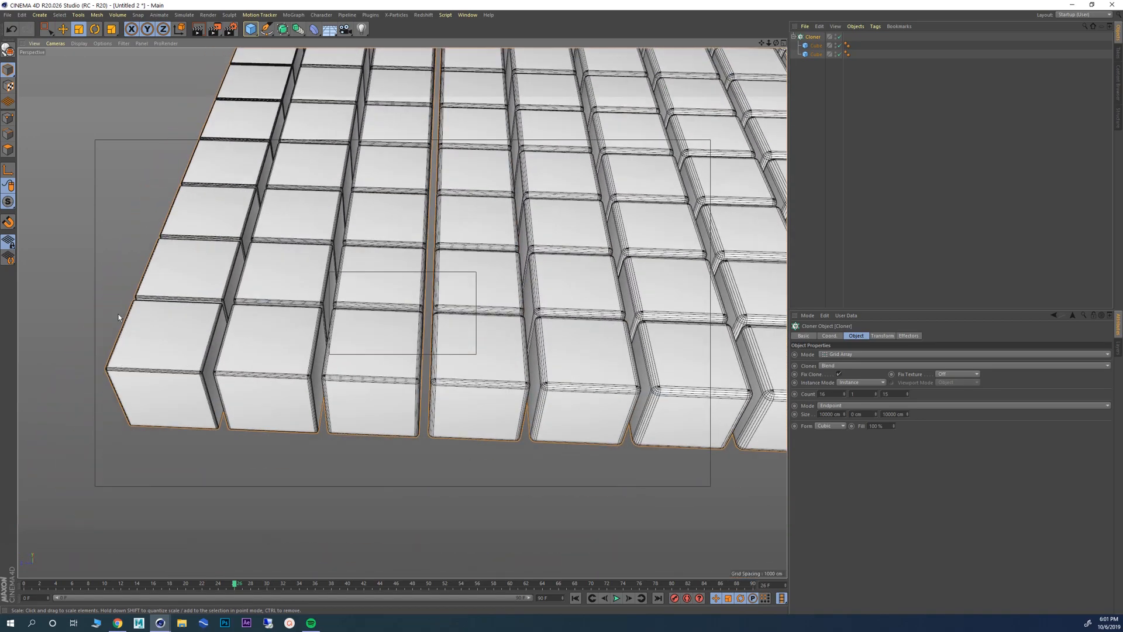
left_click_drag(118, 318, 198, 278, "alt")
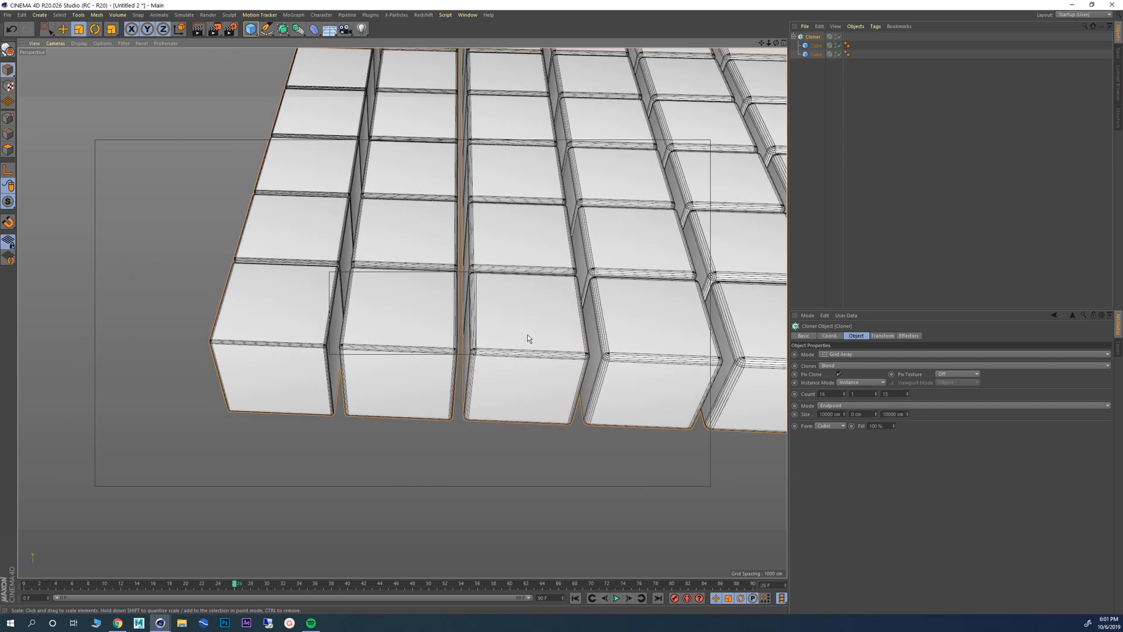
left_click_drag(529, 338, 395, 314, "alt")
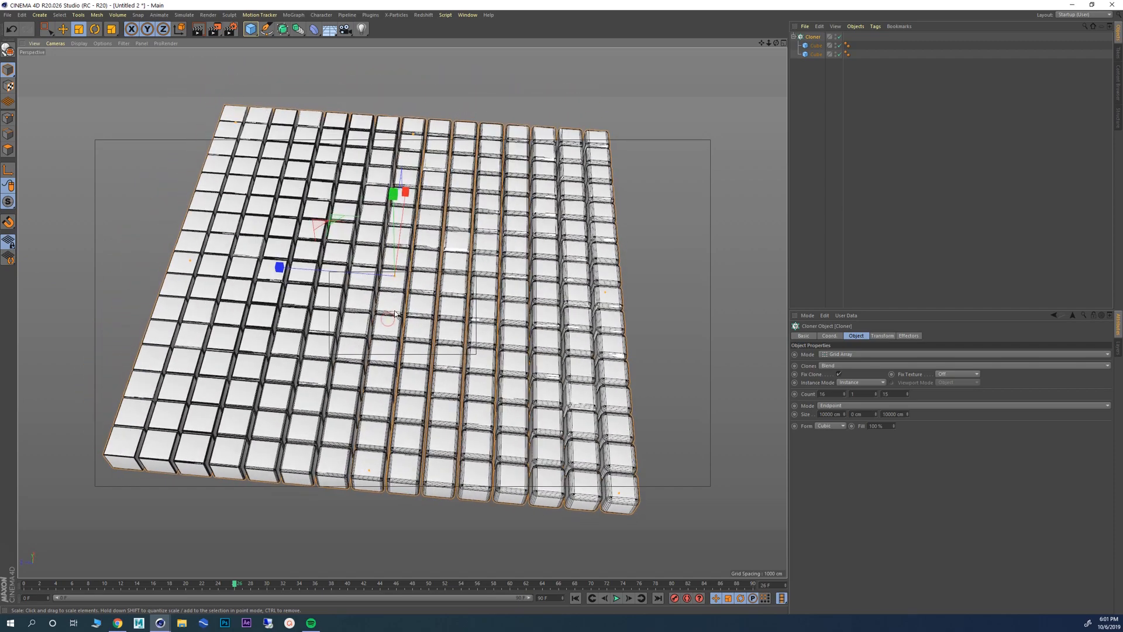
Step: Delete both cubes from the Cloner
left_click(815, 47)
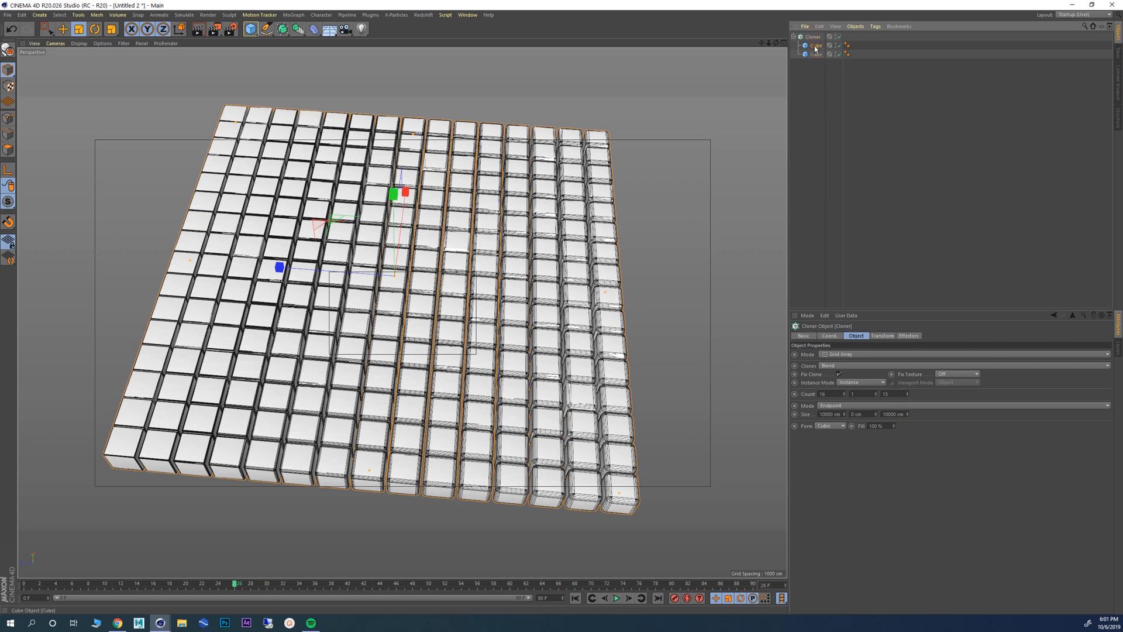
left_click(816, 54)
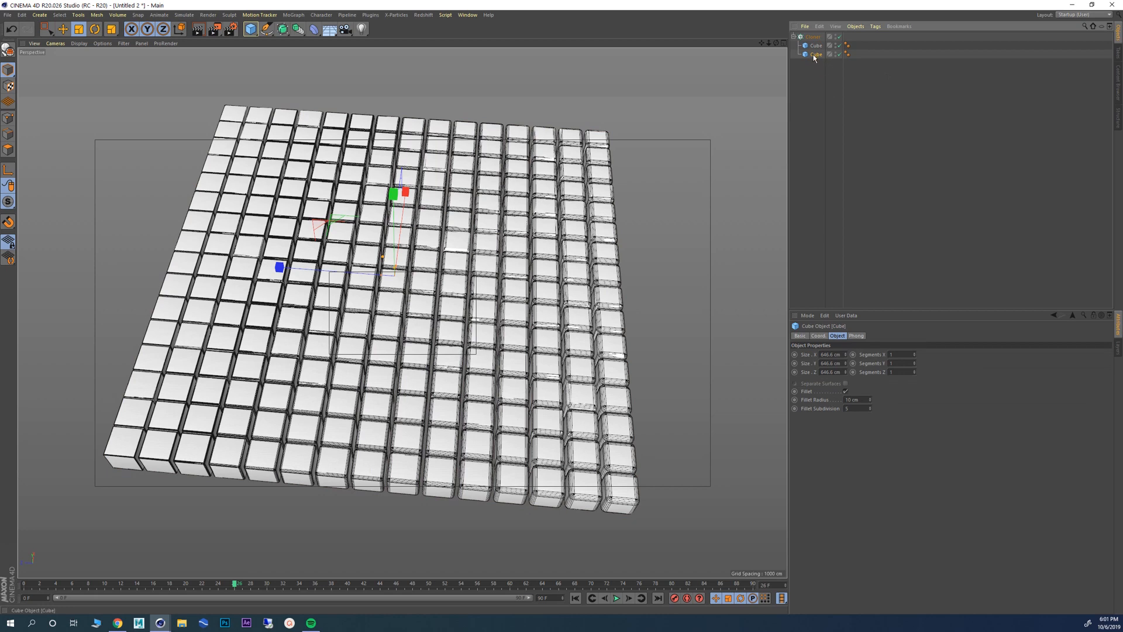
left_click_drag(818, 66, 809, 44)
key("Delete")
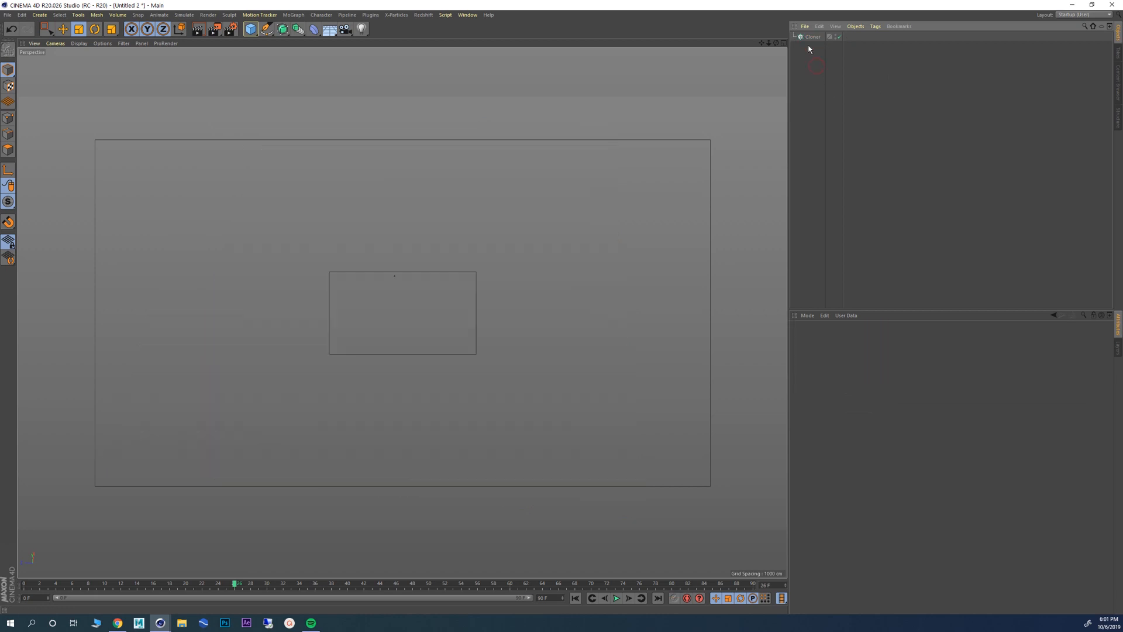
Step: Add two sphere primitives to the scene
left_click(813, 39)
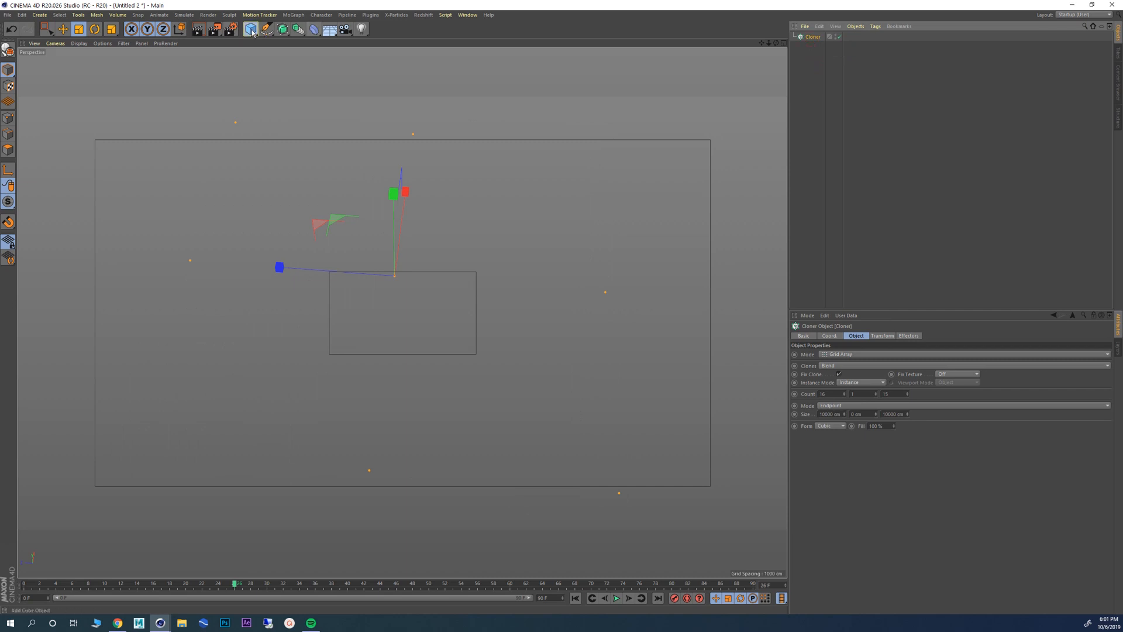
mouse_move(251, 29)
left_mouse_down()
mouse_move(272, 50)
mouse_move(259, 34)
left_mouse_up()
left_click(428, 57)
left_click(437, 59)
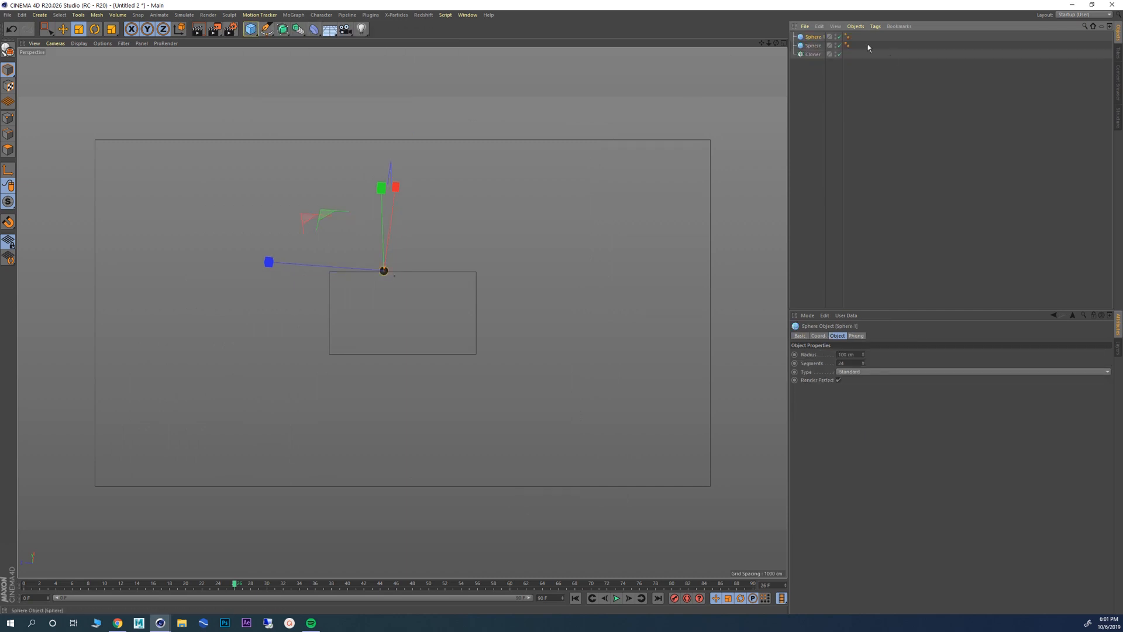
Step: Change both spheres' Type to Icosahedron and increase their Segments
left_click(814, 51)
left_click(814, 46, "shift")
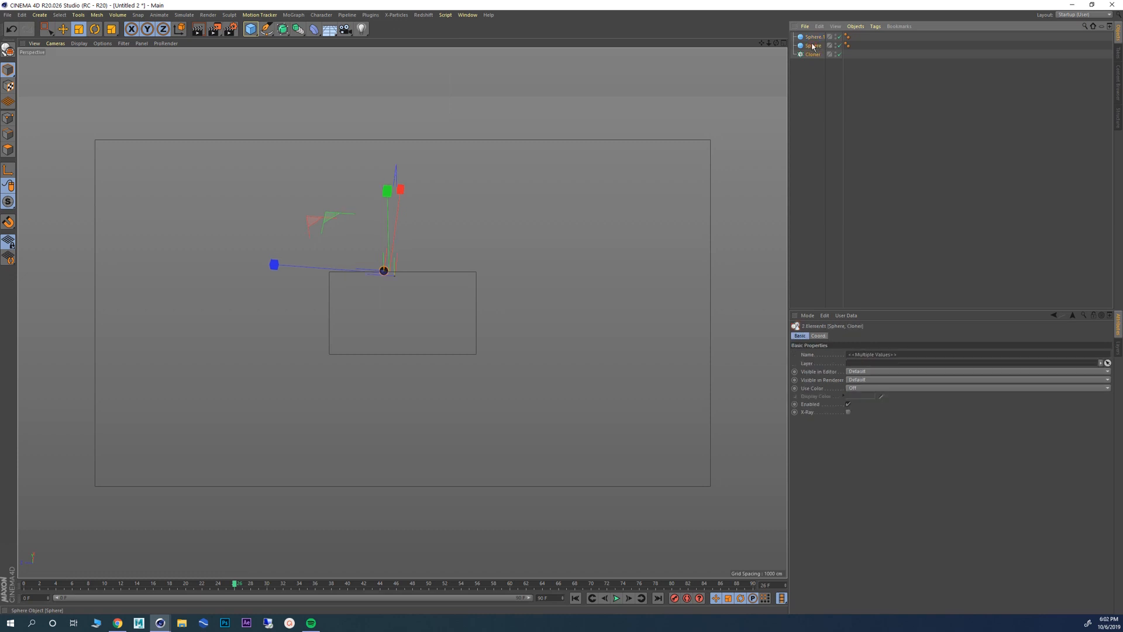
left_click(811, 37, "shift")
left_click(828, 78)
left_click(812, 46)
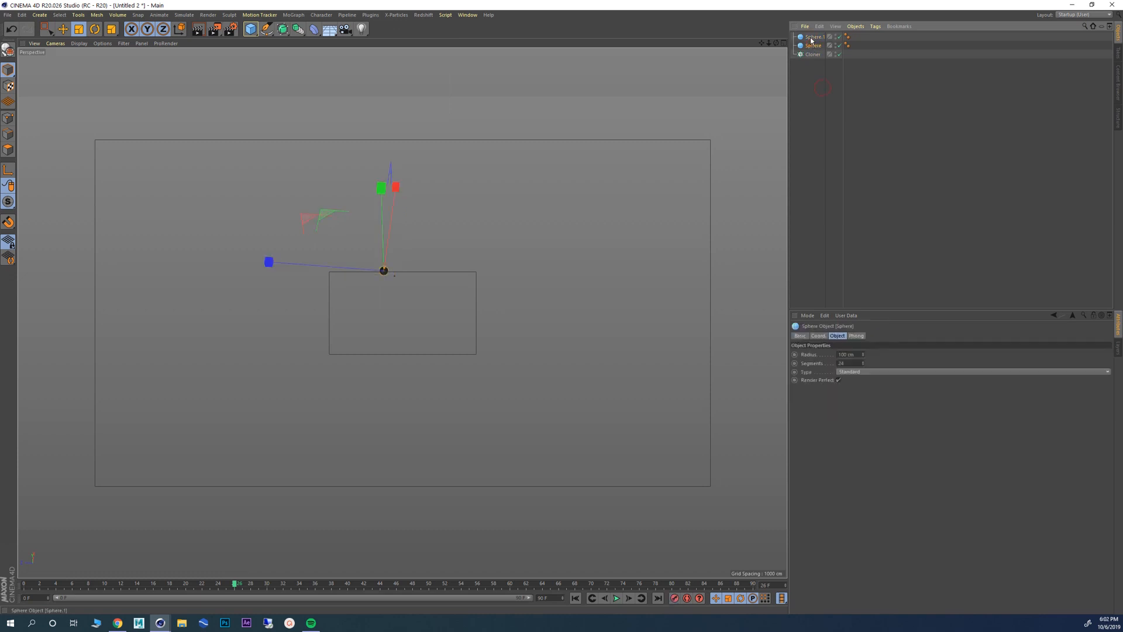
left_click(812, 38, "shift")
left_click(858, 372)
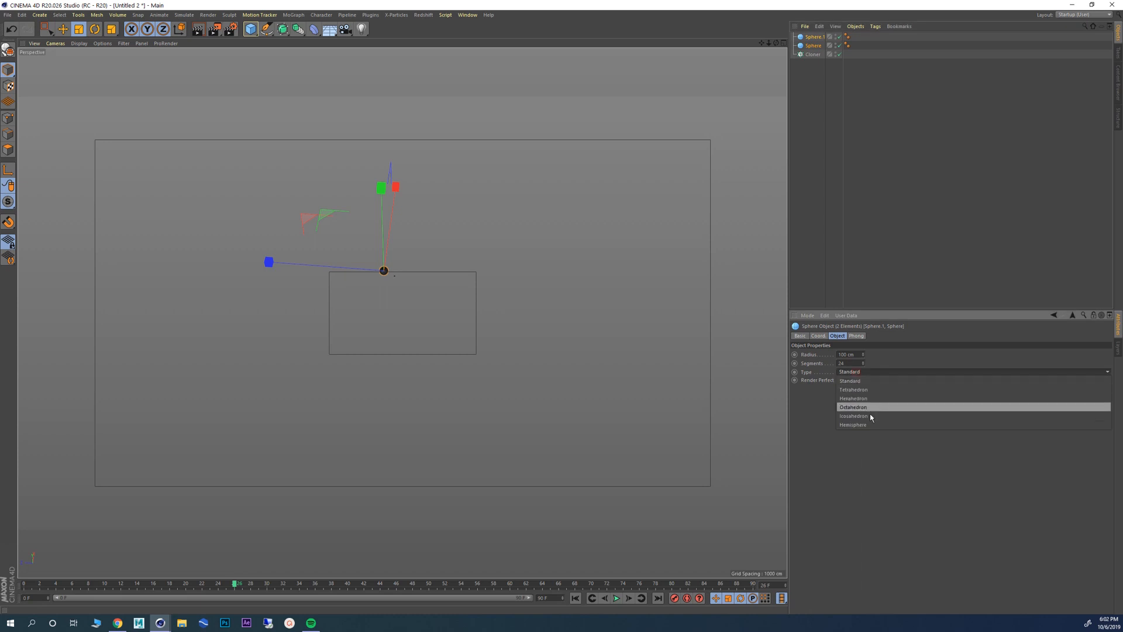
left_click(864, 416)
double_click(845, 364)
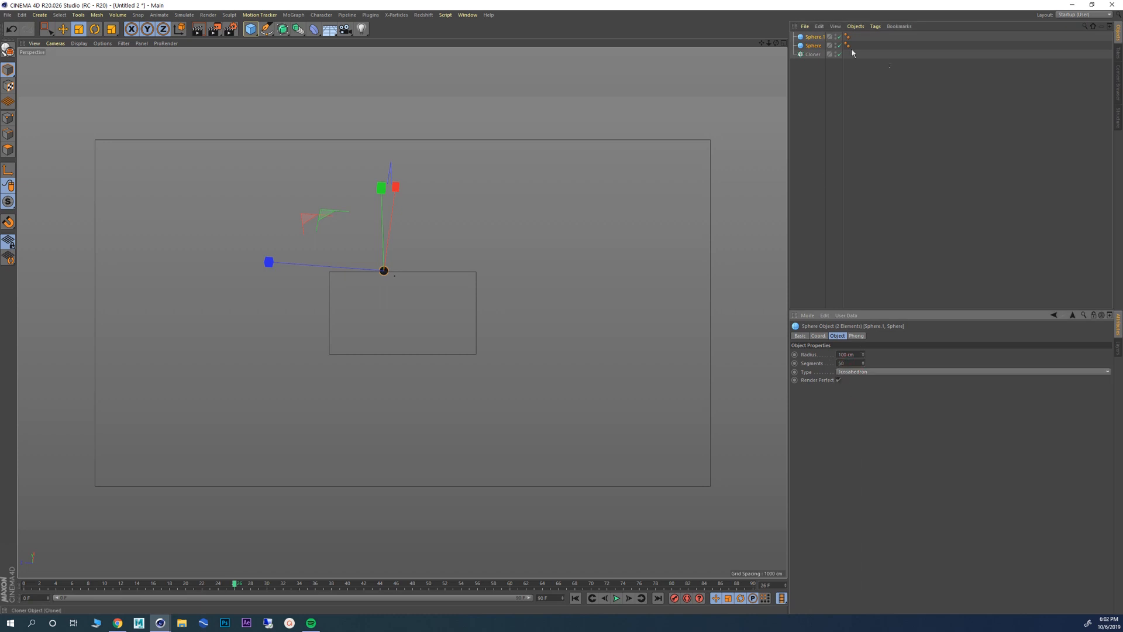
Step: Place both spheres inside the Cloner and scale them up to a radius of about 285 cm
left_click(819, 87)
mouse_move(813, 38)
left_mouse_down()
mouse_move(811, 57)
mouse_move(805, 41)
left_mouse_up()
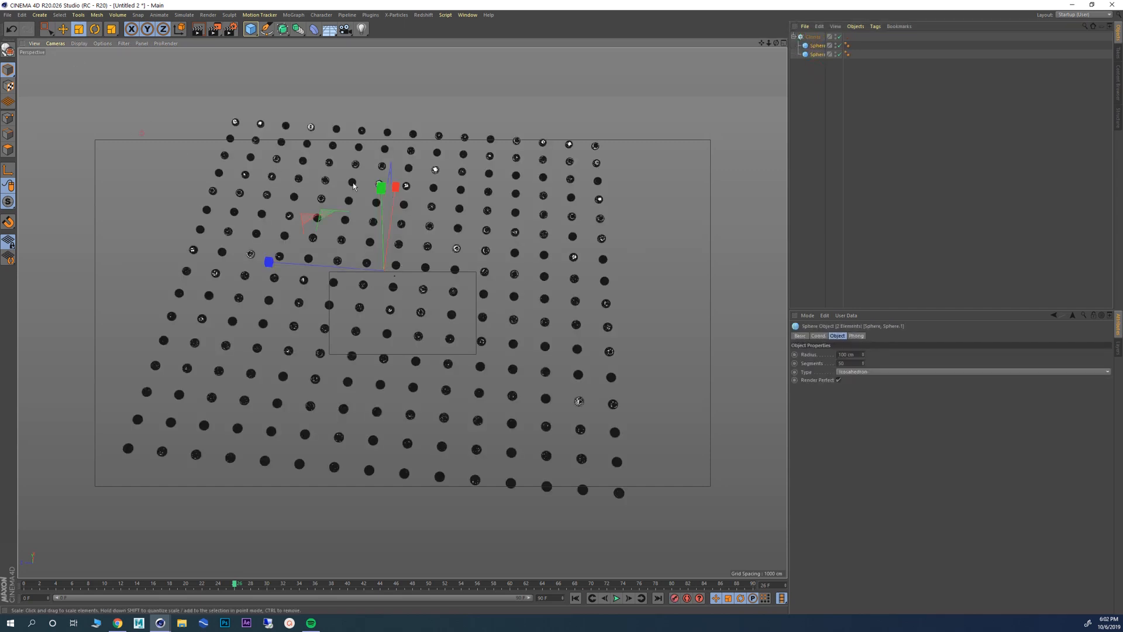
left_click_drag(353, 183, 1003, 246)
left_click_drag(189, 138, 237, 149)
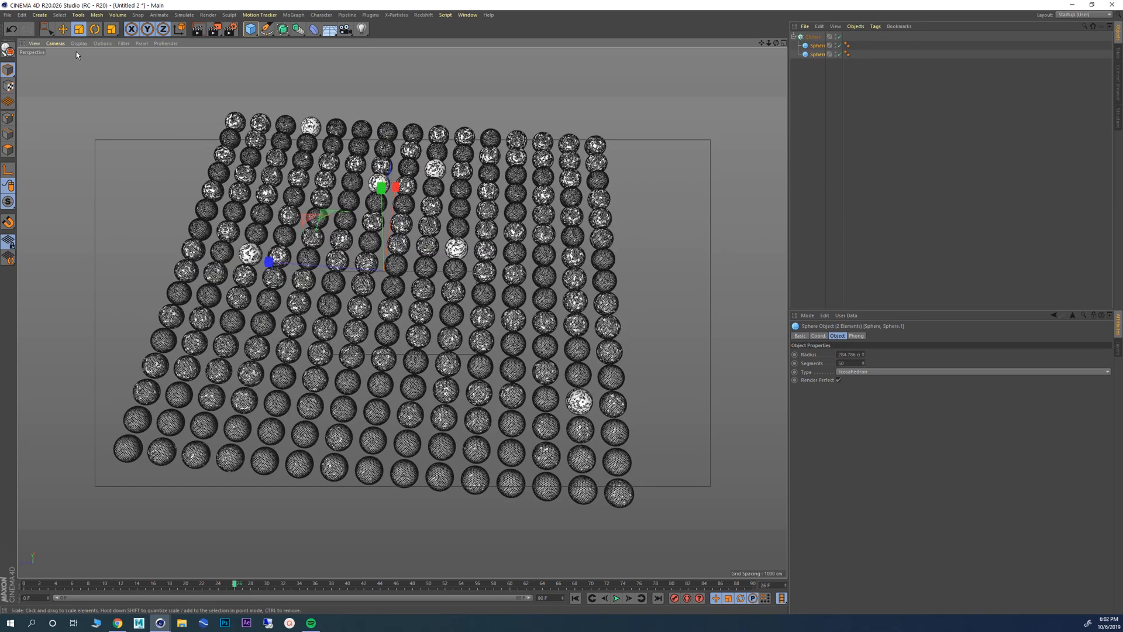
Step: Display the viewport shaded without wireframe lines, deselect everything and view the sphere grid from the front
left_click(79, 43)
left_click(91, 75)
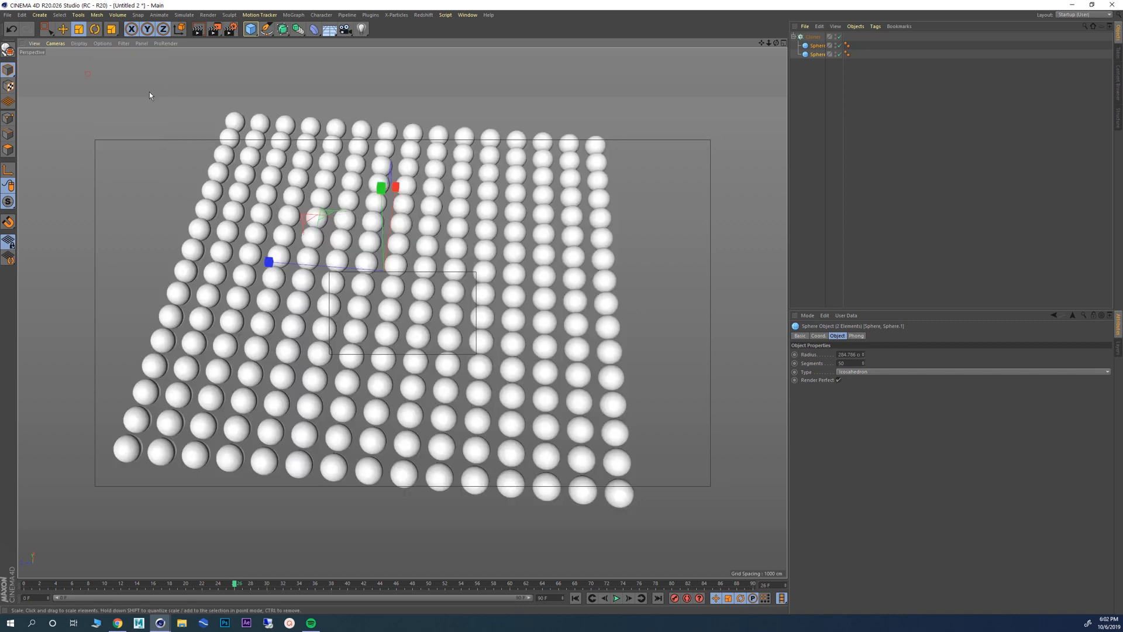
left_click(431, 294)
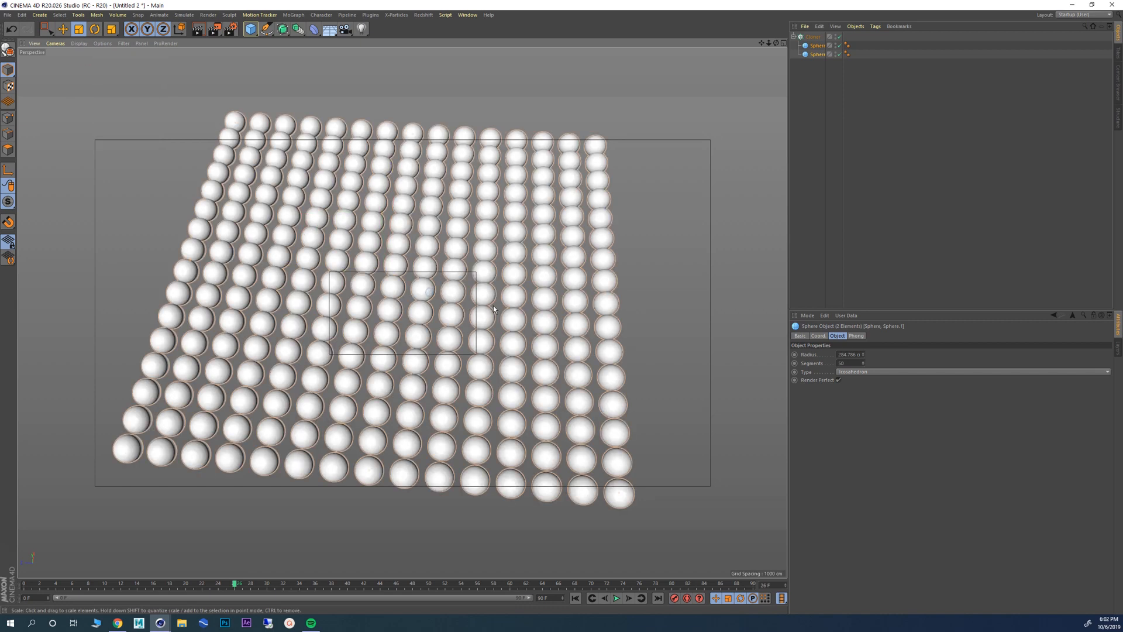
left_click(136, 198)
right_click_drag(396, 292, 421, 289, "alt")
left_click_drag(423, 292, 373, 273, "alt")
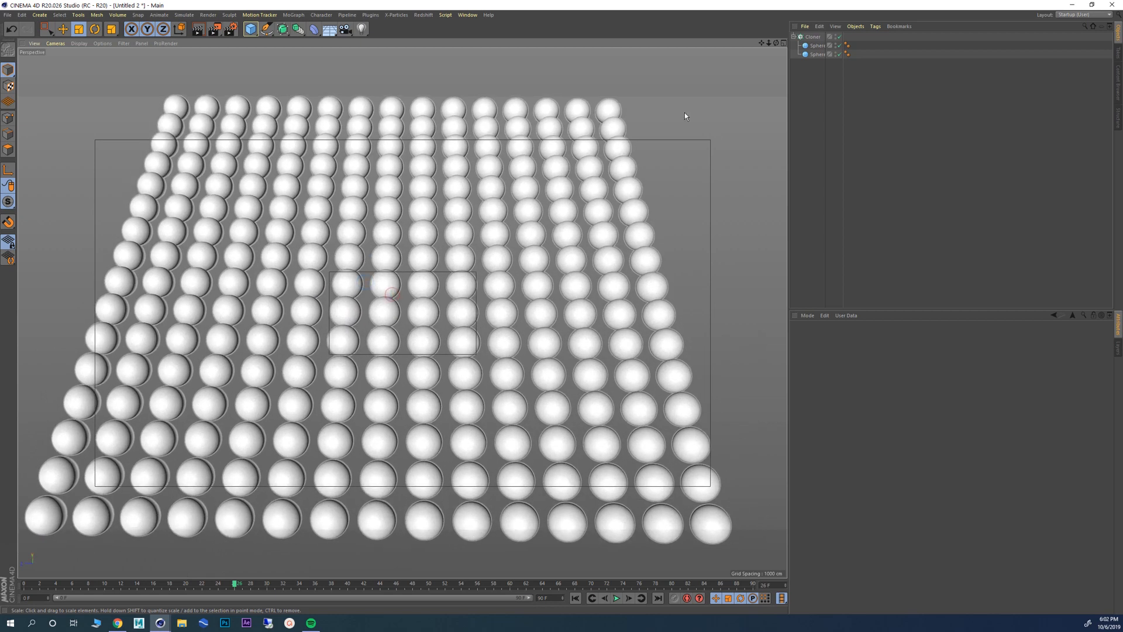
Step: Add a Displacer deformer and make it a child of the upper sphere in the Cloner
left_click(817, 54)
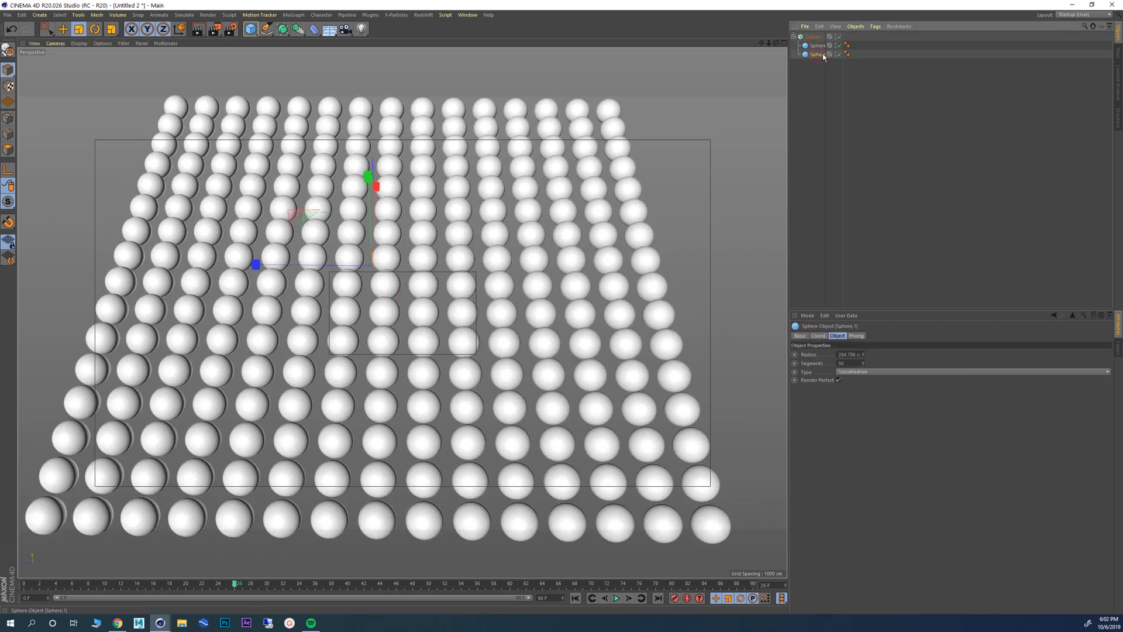
left_click(813, 46)
left_click(314, 30)
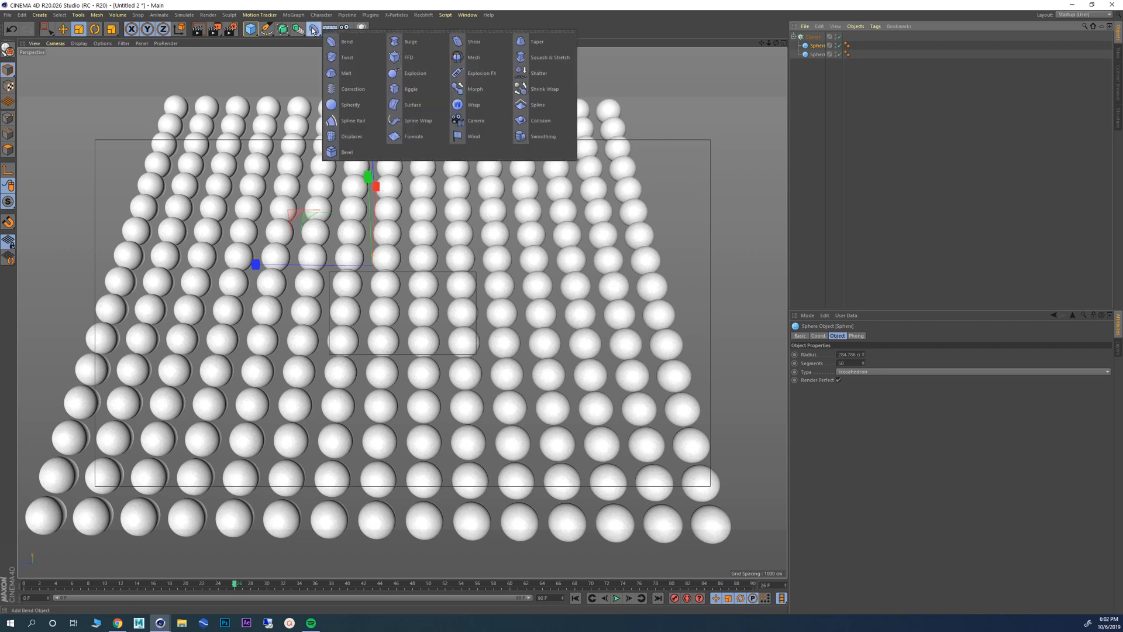
left_click(350, 137)
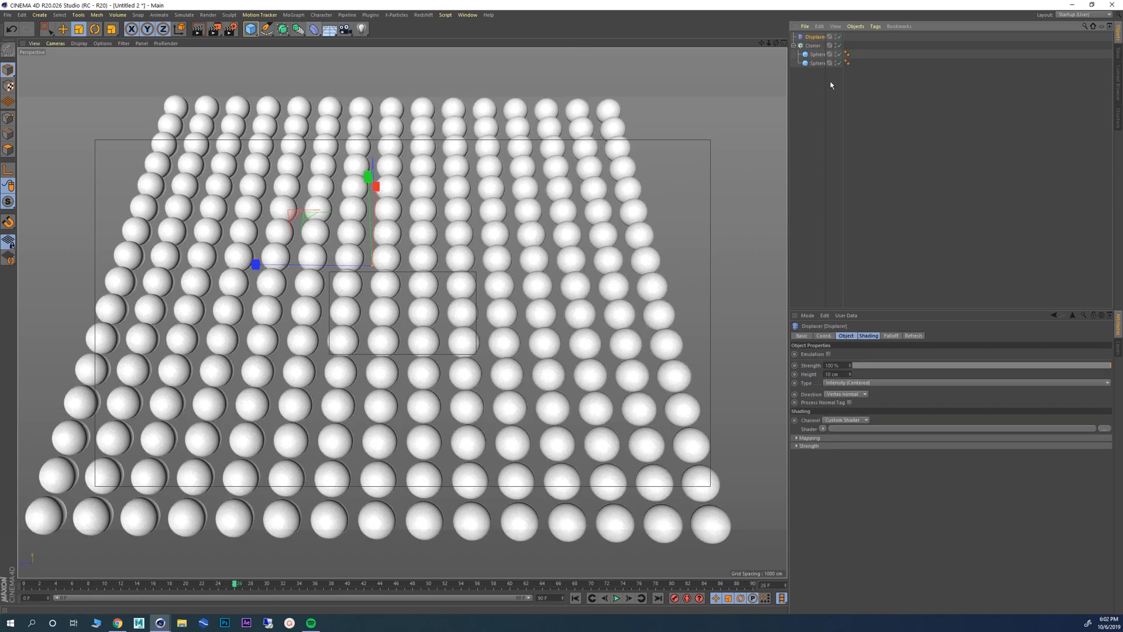
left_click_drag(813, 40, 817, 57)
Step: Load a Noise shader into the upper sphere's Displacer and set the noise Global Scale to 1000%
left_click(869, 336)
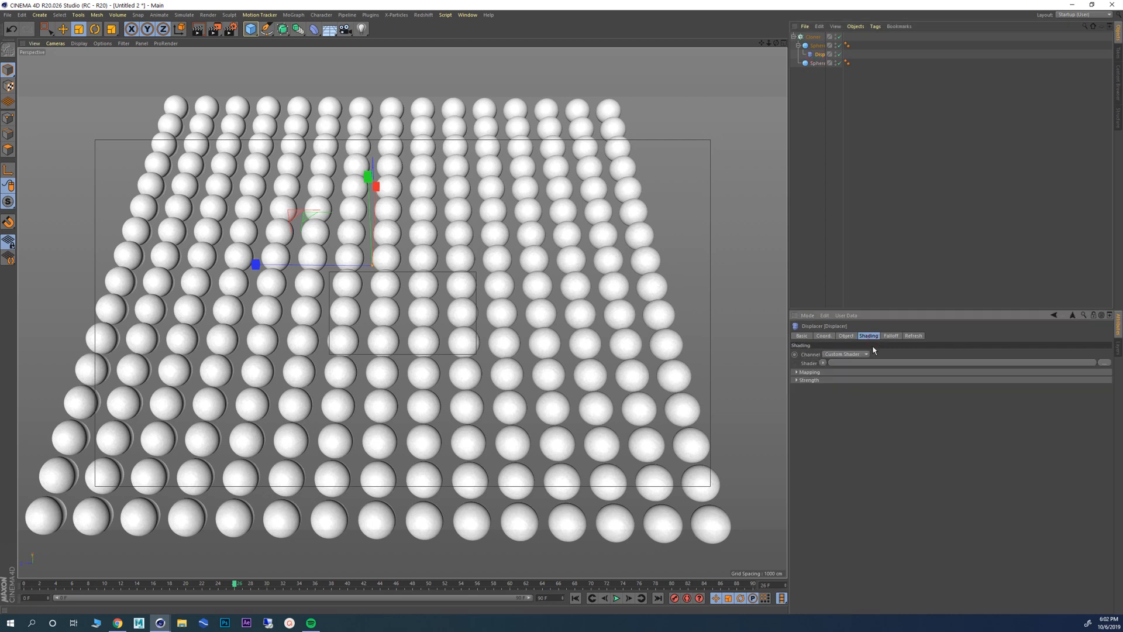
left_click(823, 362)
left_click(841, 457)
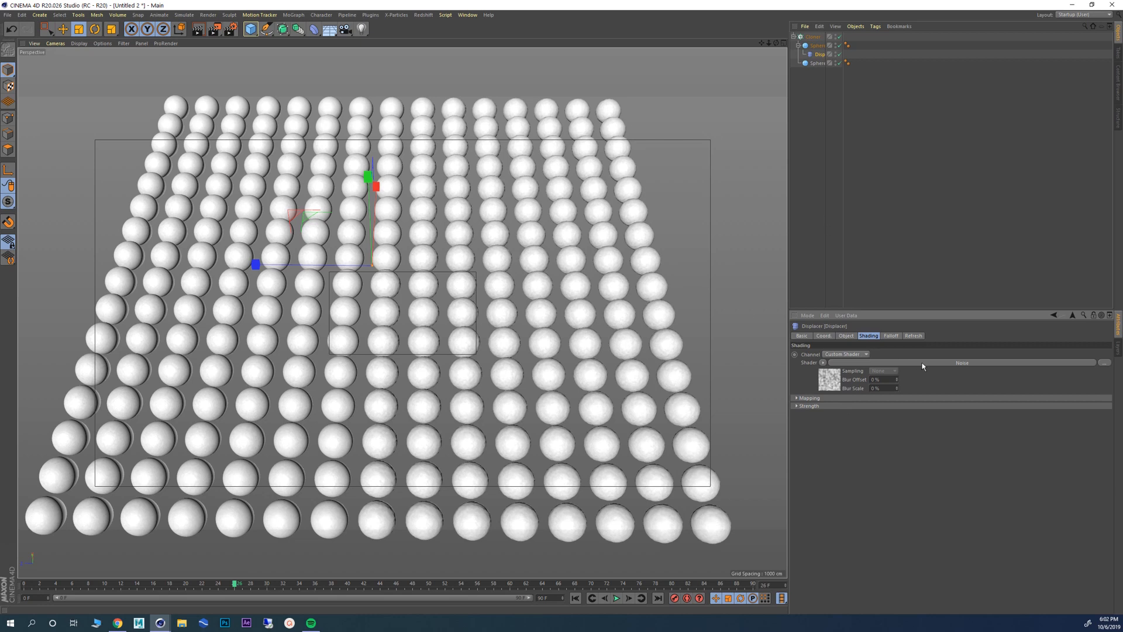
left_click(923, 364)
left_click(860, 458)
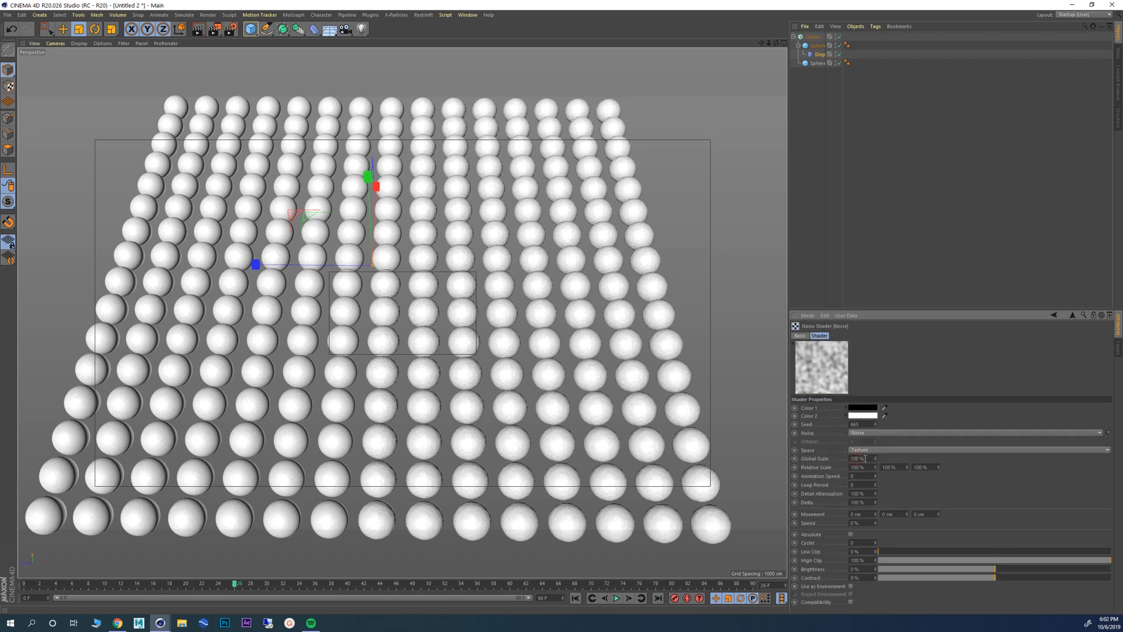
type("0")
key("Return")
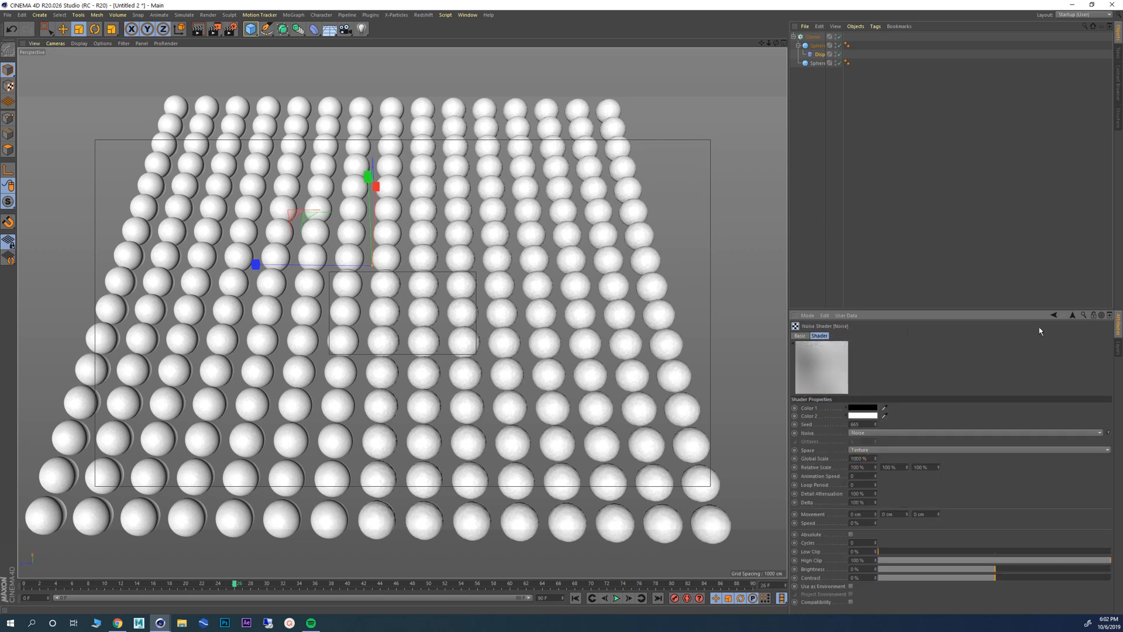
Step: Set the upper sphere's Displacer Height to 100 cm, then select the Cloner to check its blended clones
double_click(820, 54)
left_click(846, 336)
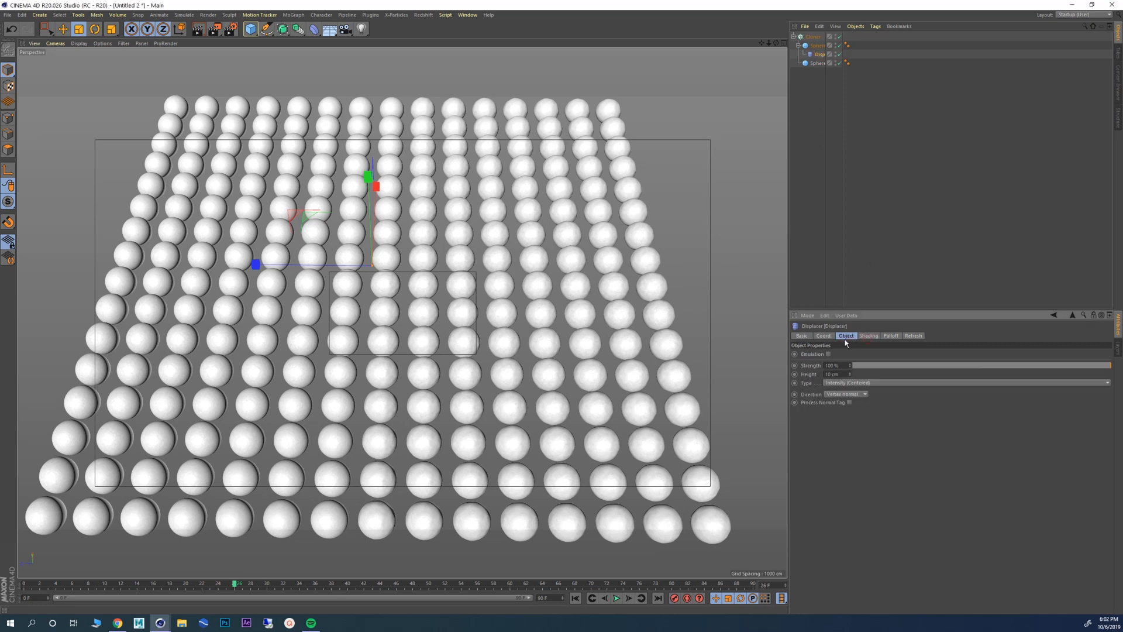
type("100")
key("Return")
left_click(813, 37)
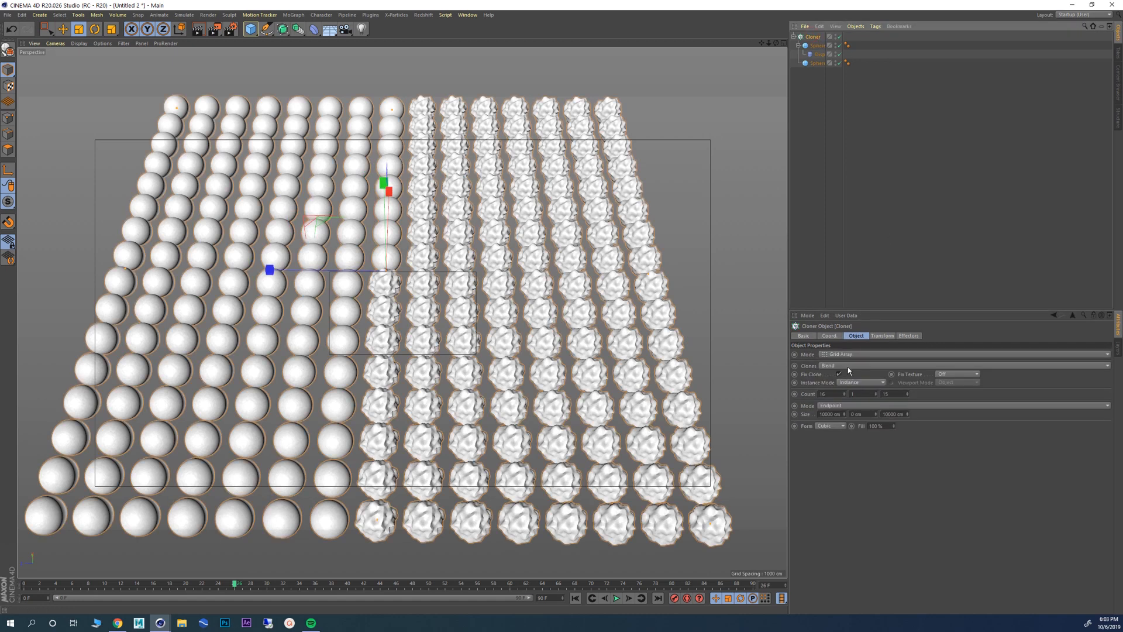
scroll(378, 257, "down", 1)
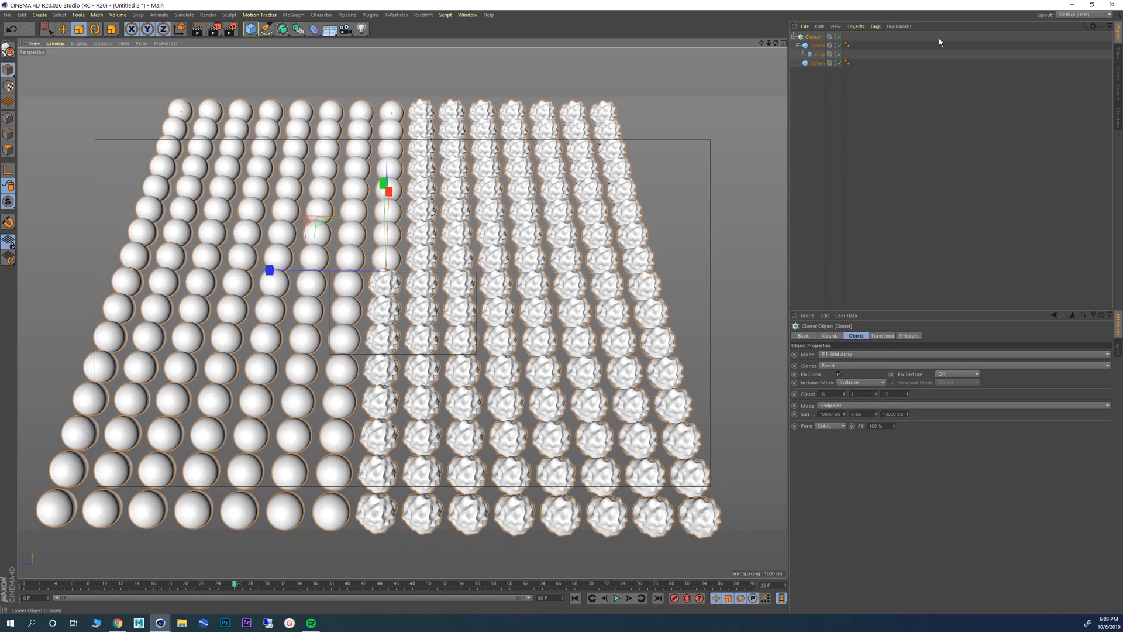
Step: Copy the Displacer onto the lower sphere in the Cloner and set the copy's Height to 1 cm
left_click(819, 54)
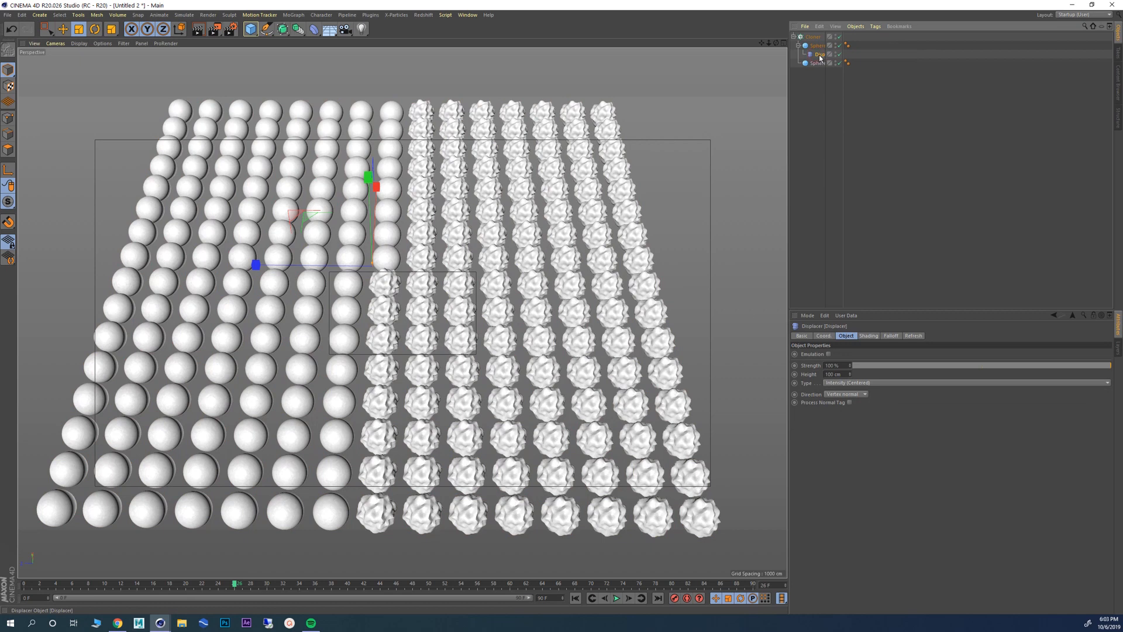
left_click_drag(821, 59, 818, 72, "ctrl")
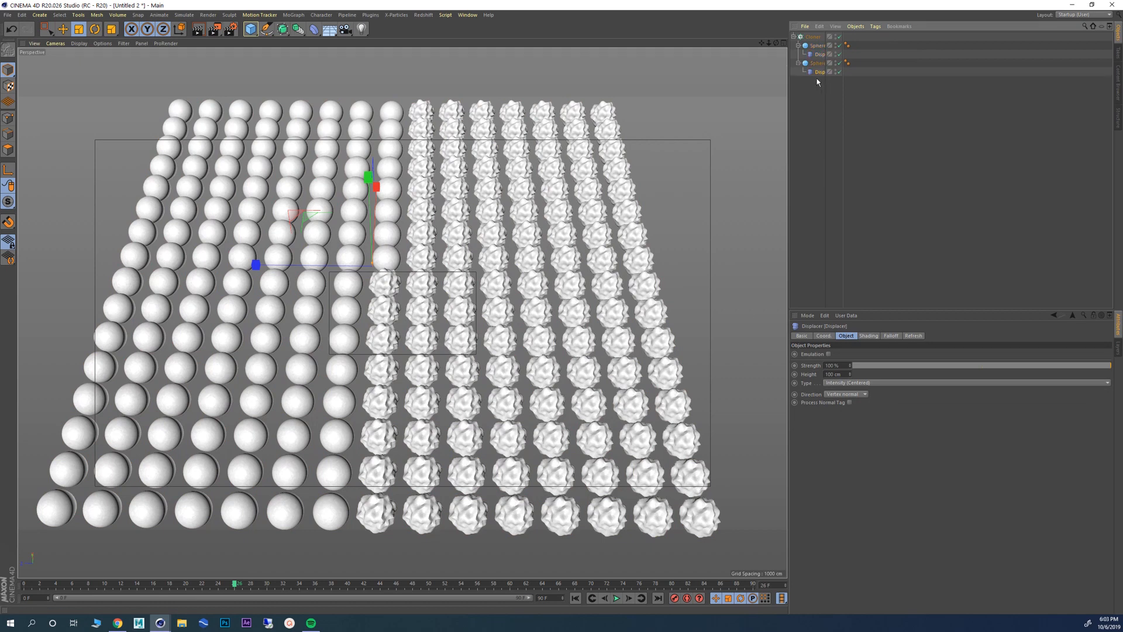
double_click(837, 375)
type("1")
key("Return")
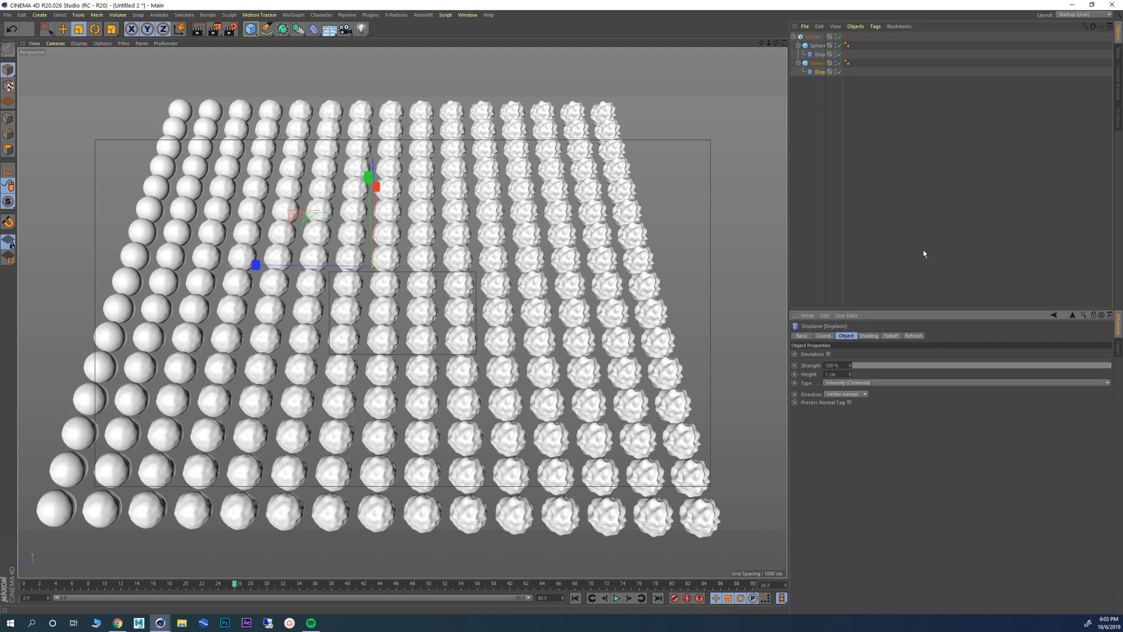
Step: Set the Global Scale of the upper sphere's Displacer noise to 3000%
left_click(818, 46)
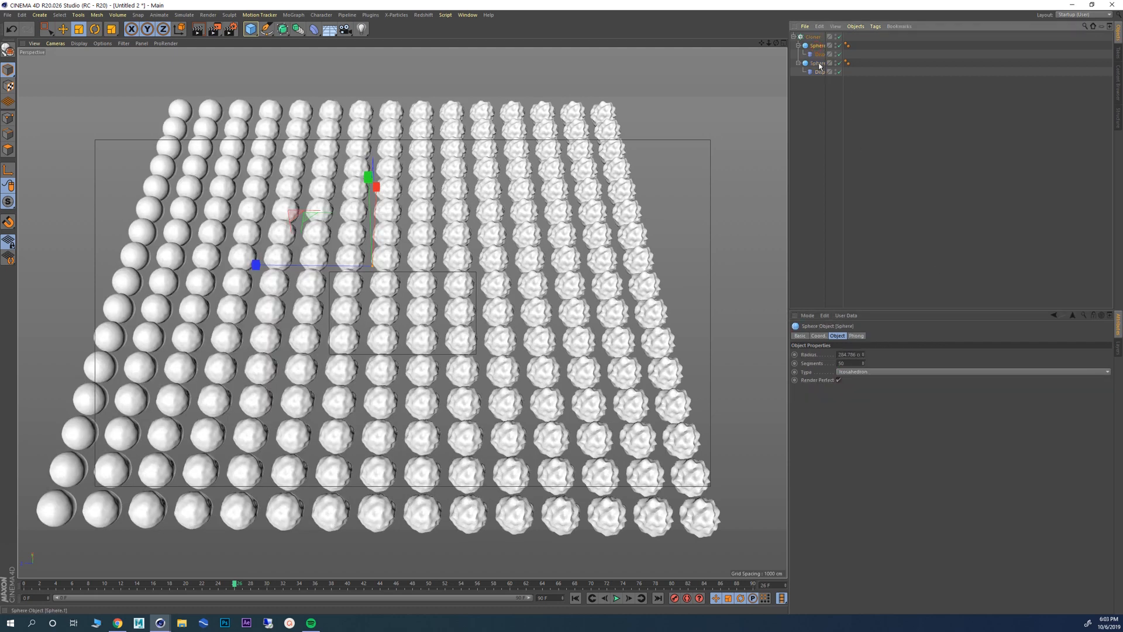
left_click(820, 55)
left_click(868, 336)
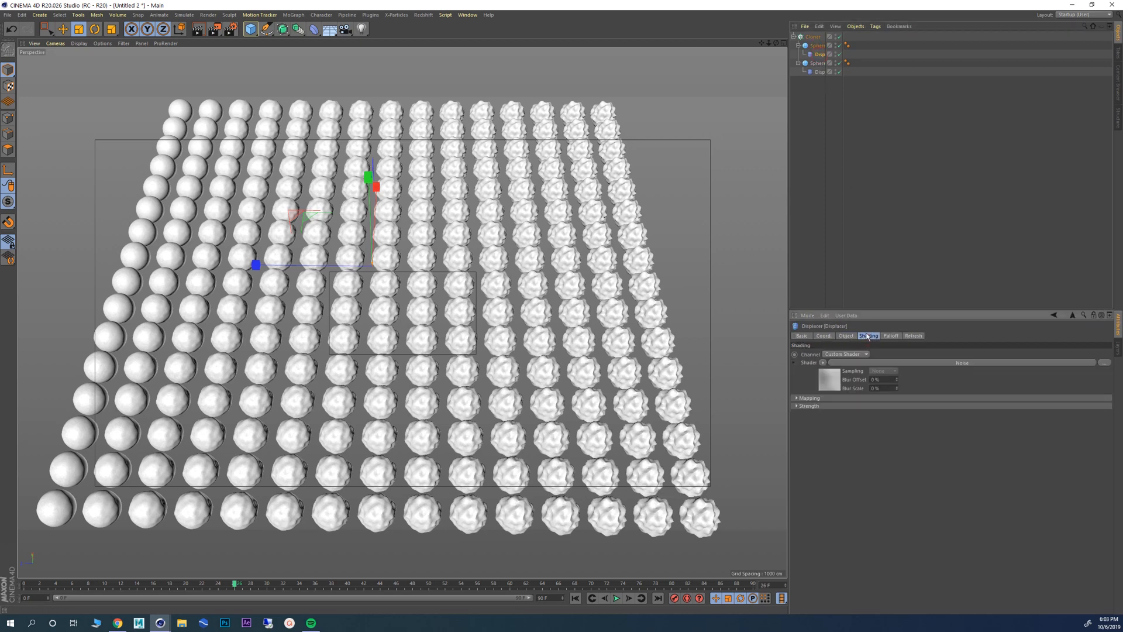
left_click(894, 362)
double_click(863, 458)
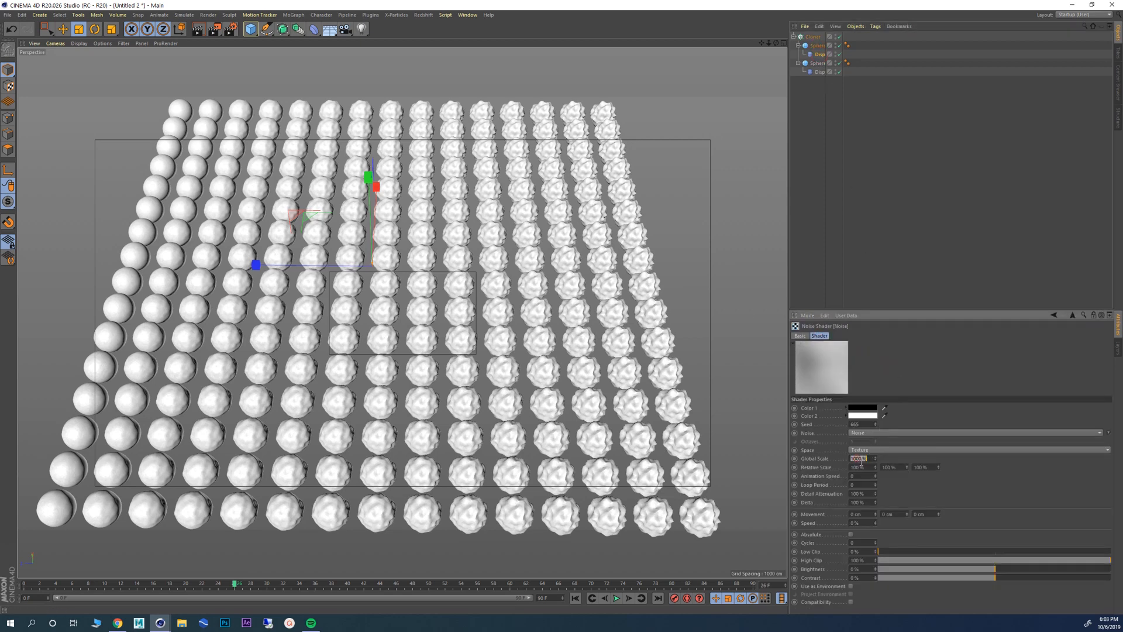
type("3000")
key("Return")
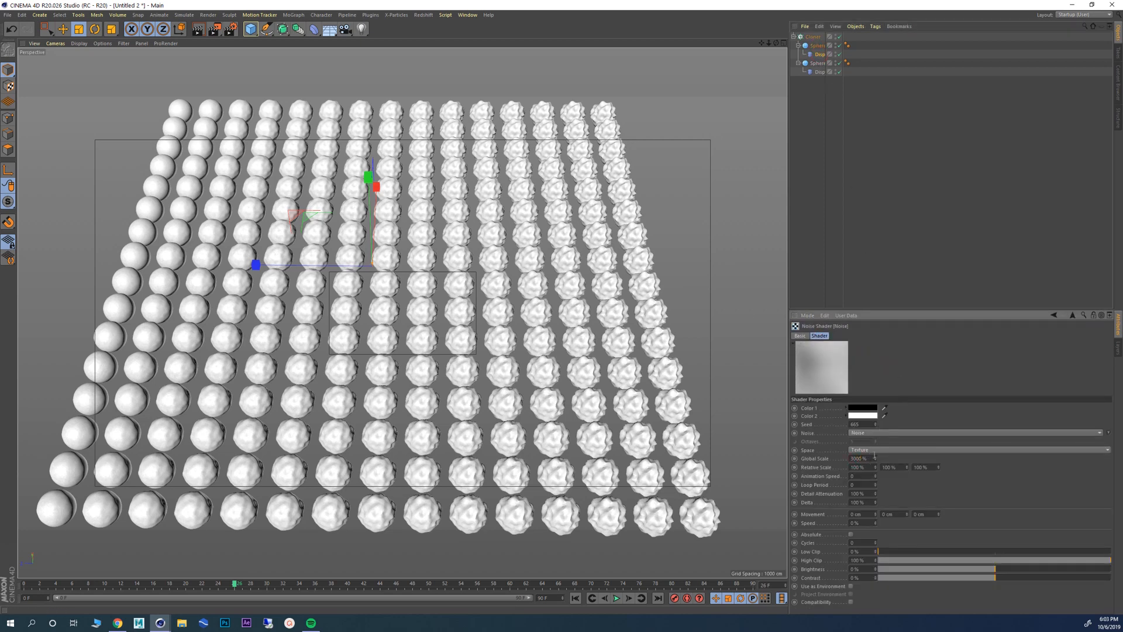
Step: Set the Global Scale of the lower sphere's Displacer noise to 3000% as well
left_click(820, 72)
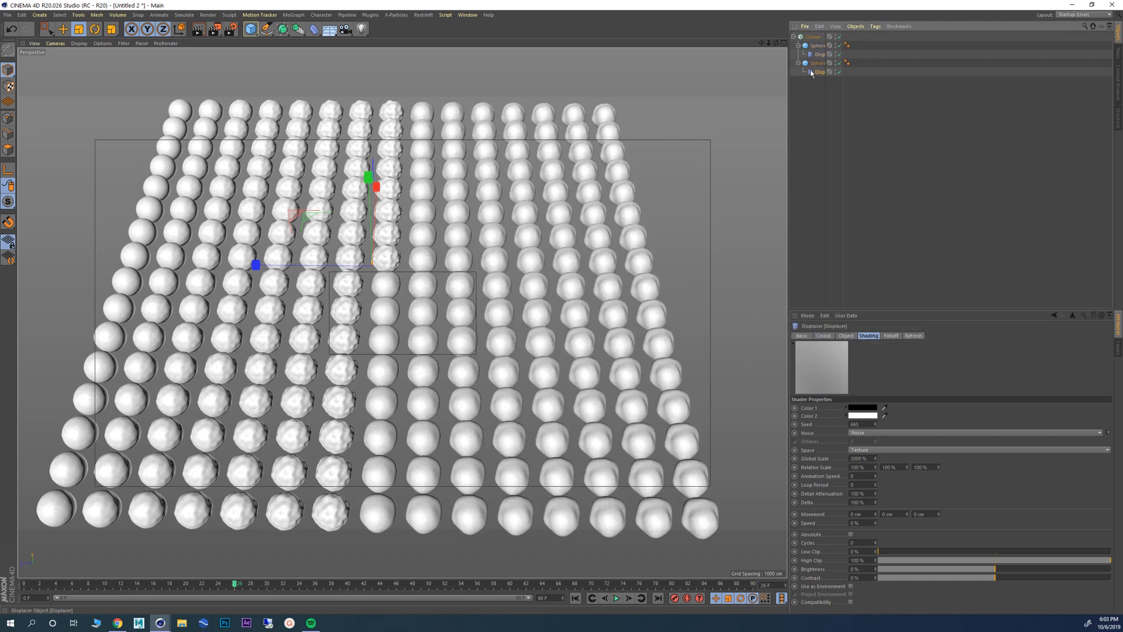
left_click(881, 363)
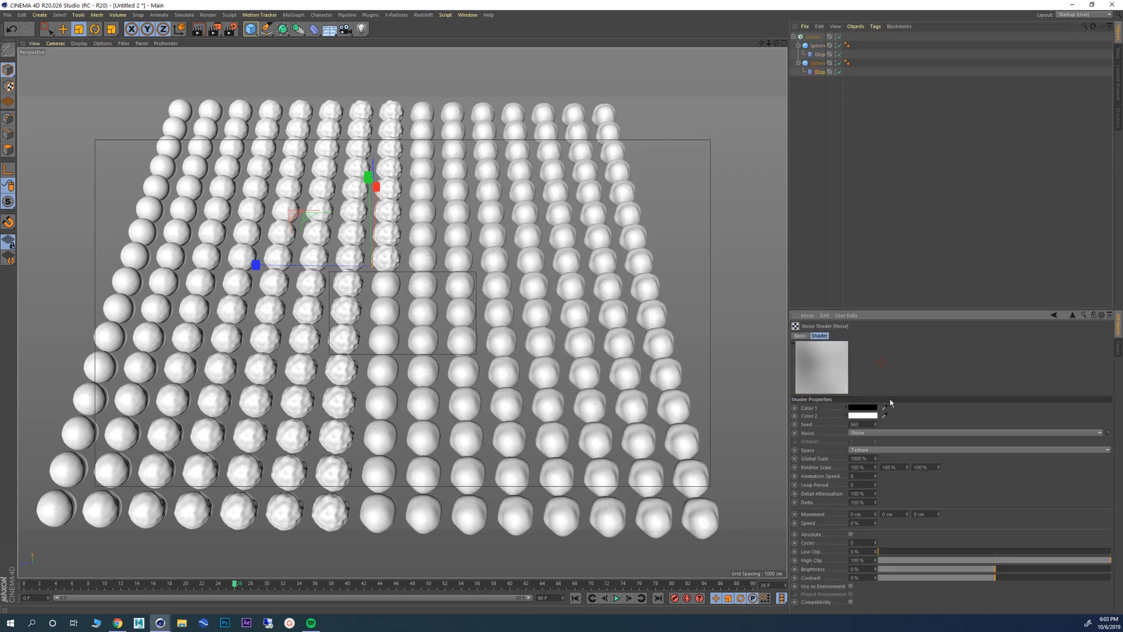
double_click(860, 459)
type("3000")
key("Return")
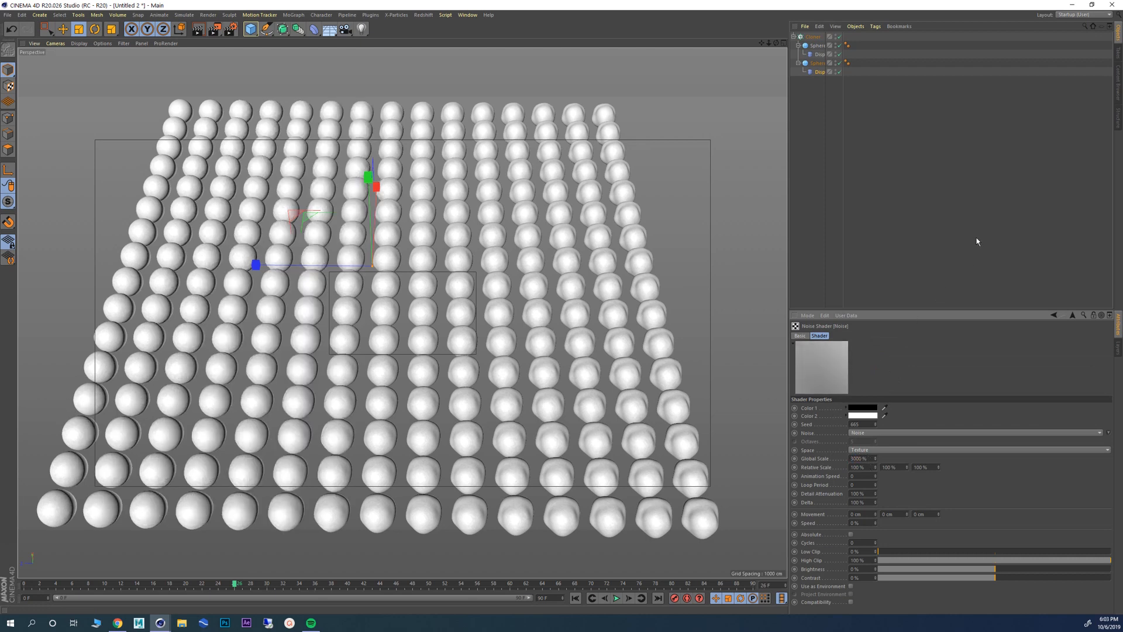
Step: Set the Height of the upper sphere's Displacer to 400 cm and deselect everything
left_click(820, 72)
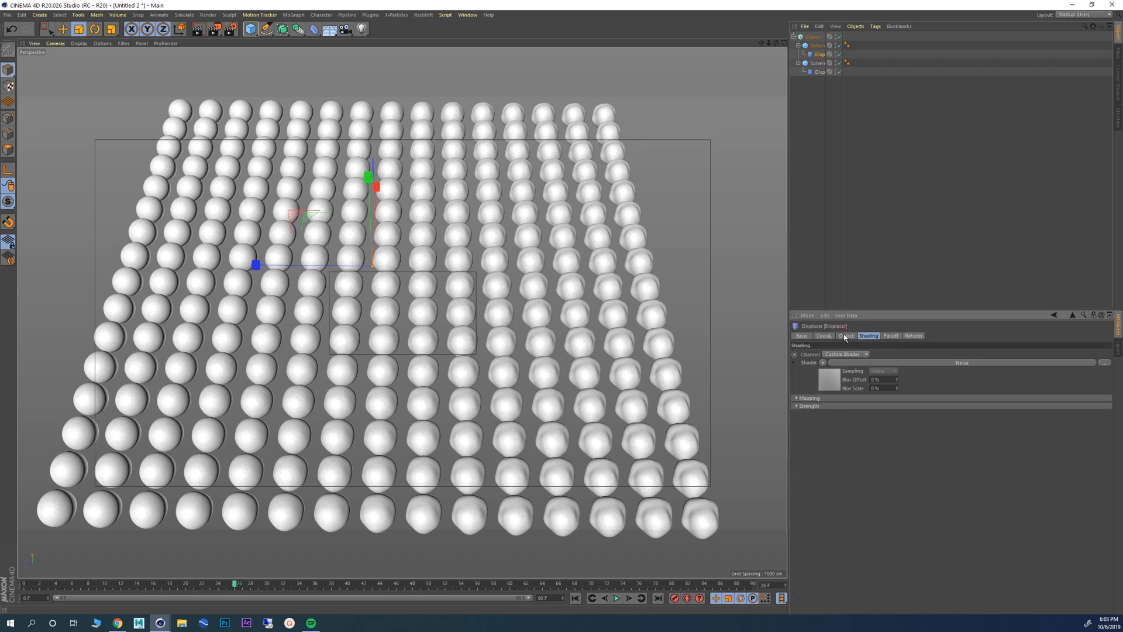
left_click(847, 336)
double_click(832, 374)
type("400")
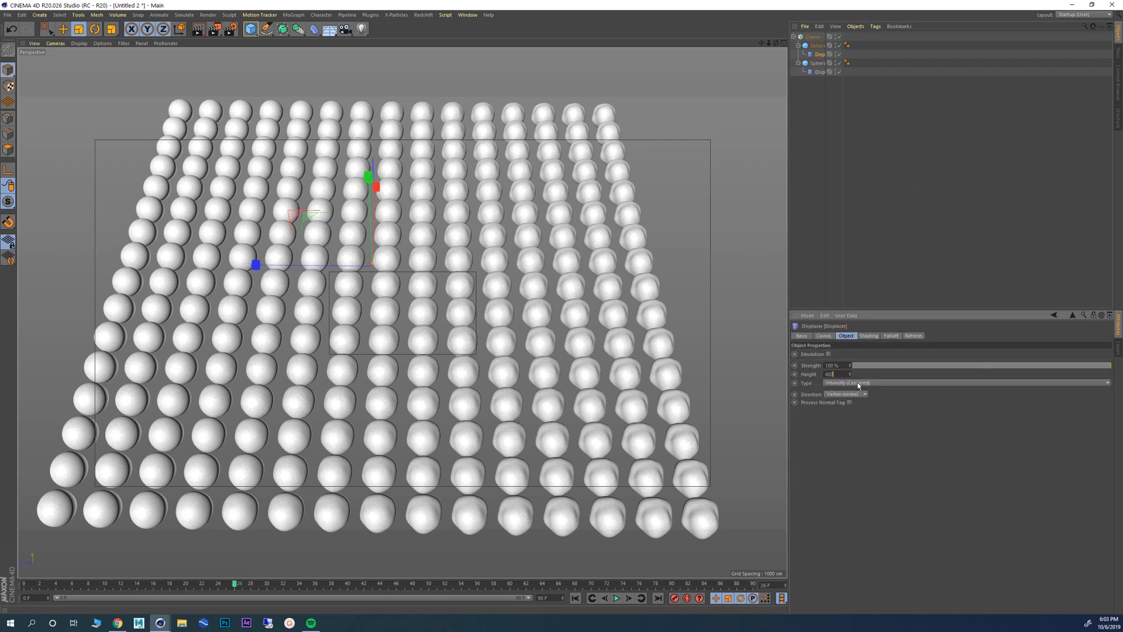
key("Return")
left_click(885, 260)
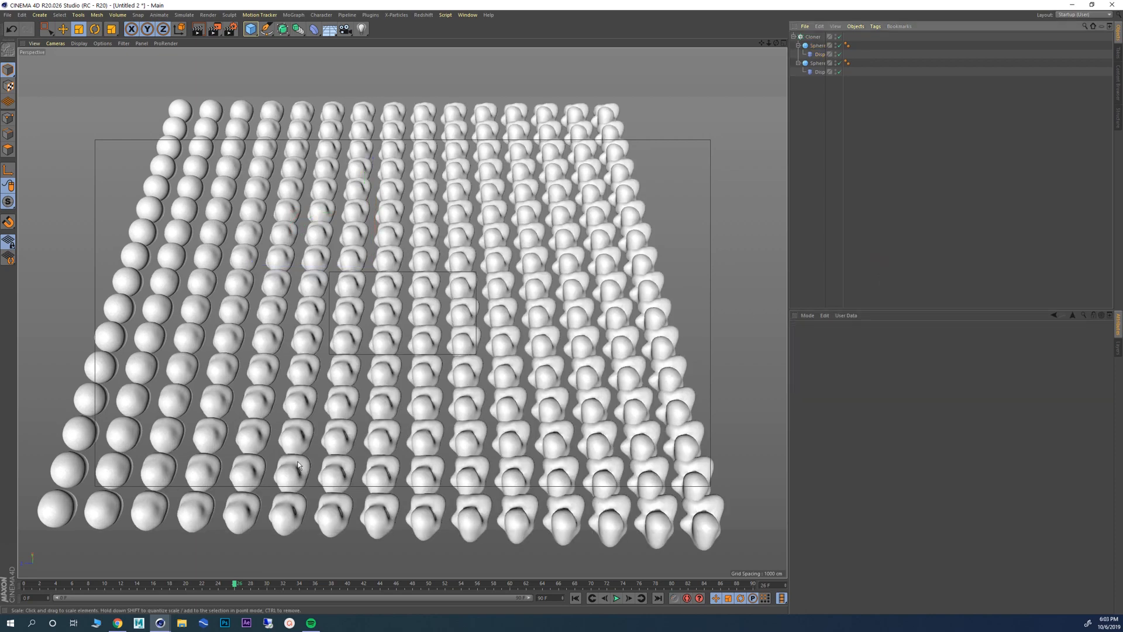
Step: Change the Cloner's Clones distribution from Blend to Random
mouse_move(341, 400)
left_mouse_down("alt")
mouse_move(349, 306)
mouse_move(455, 362)
mouse_move(325, 422)
left_mouse_up("alt")
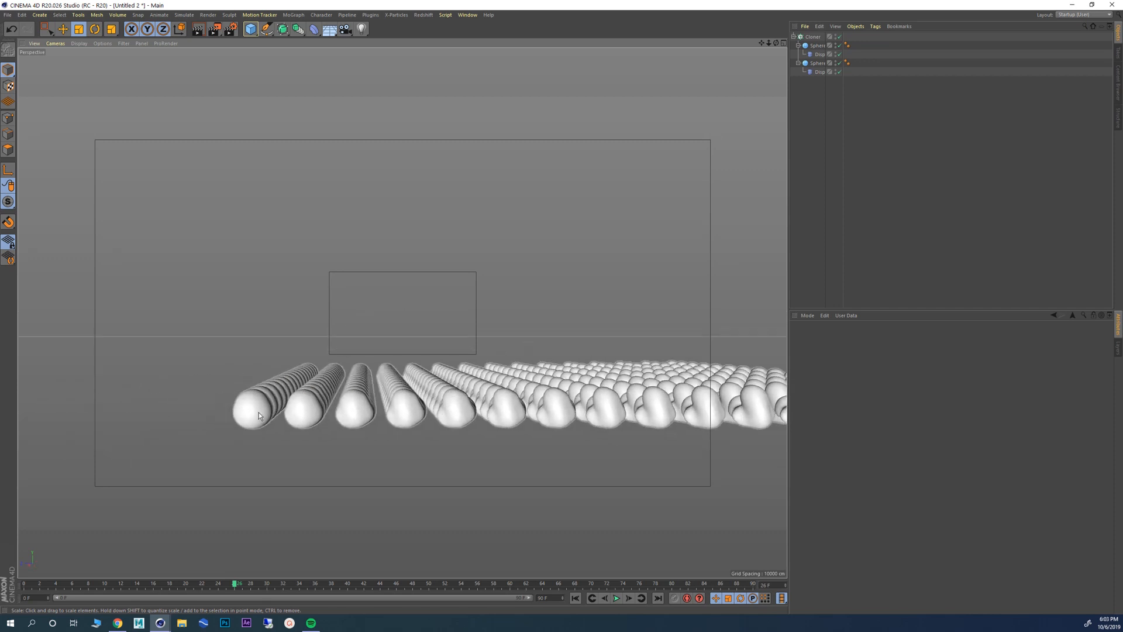
mouse_move(312, 403)
left_mouse_down("alt")
mouse_move(247, 407)
mouse_move(503, 403)
mouse_move(483, 452)
mouse_move(519, 401)
mouse_move(289, 346)
mouse_move(443, 404)
mouse_move(410, 349)
left_mouse_up("alt")
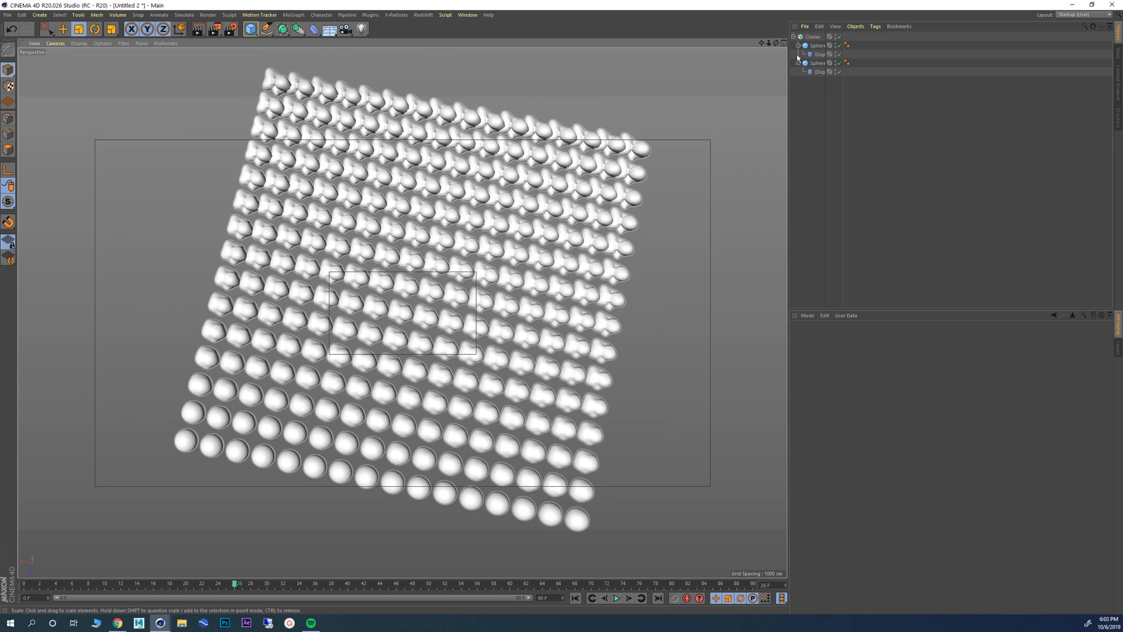
left_click(813, 37)
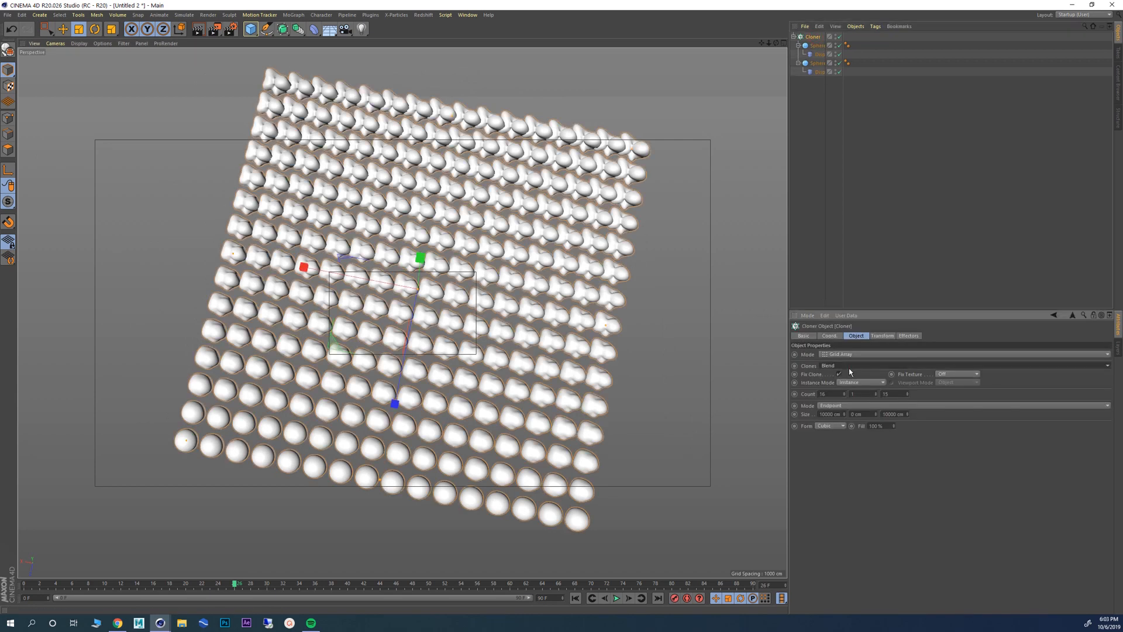
left_click(848, 366)
left_click(850, 381)
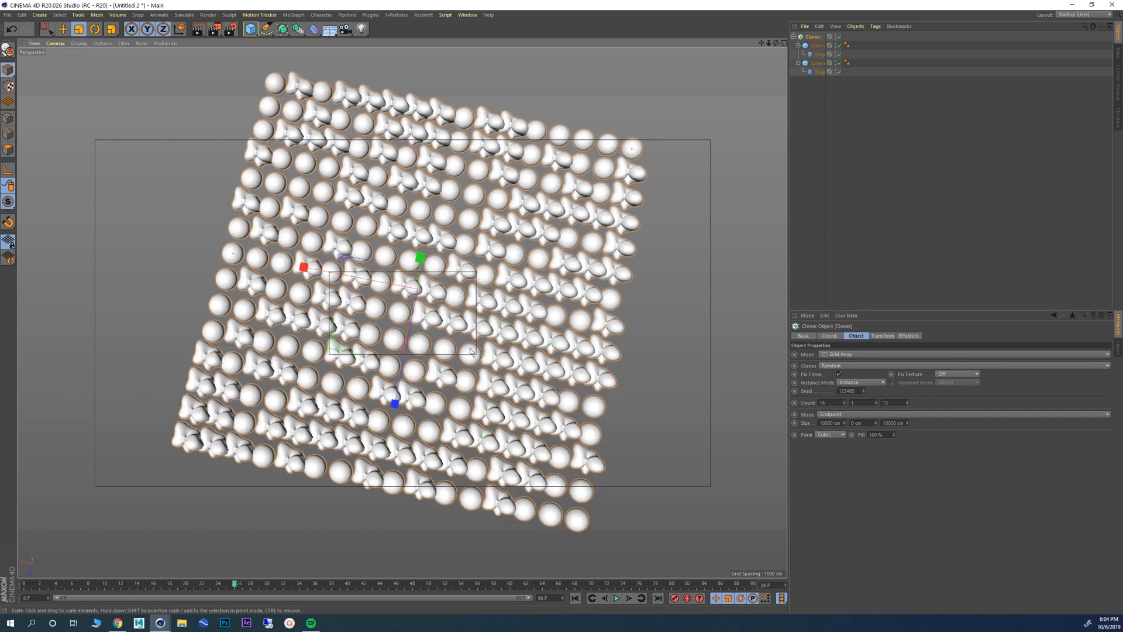
left_click_drag(471, 351, 469, 208, "alt")
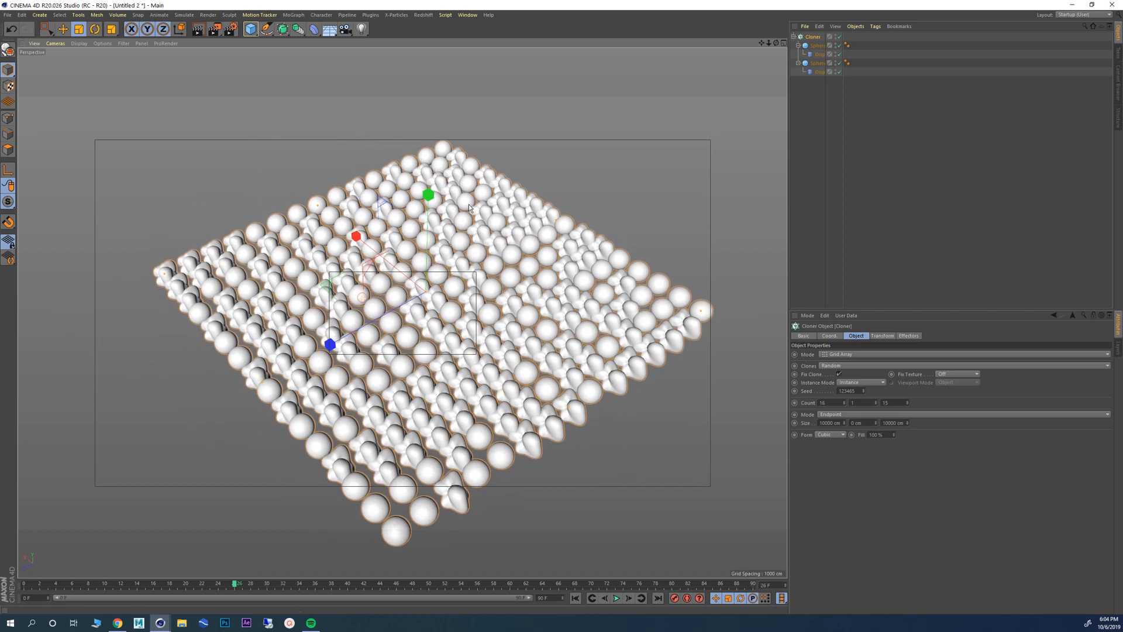